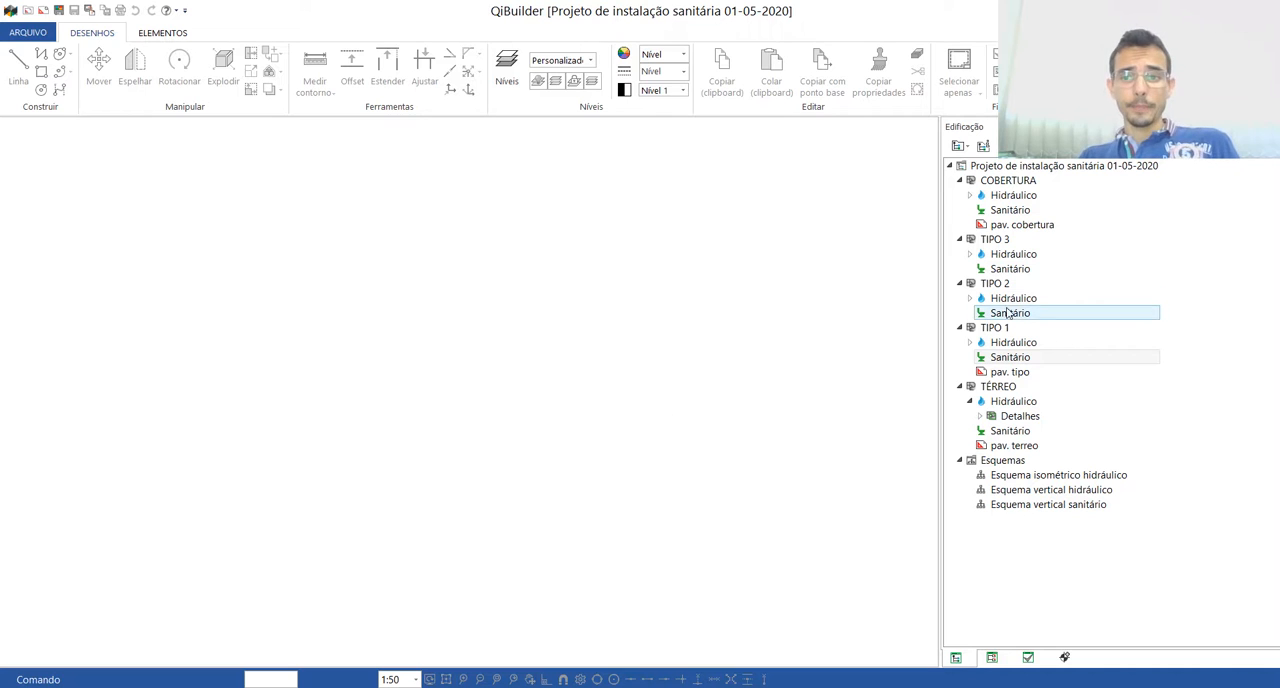
Step: Open the Hidráulico drawing of the TIPO 1 floor and examine its plan
{"action": "left_click", "coordinate": [1013, 342]}
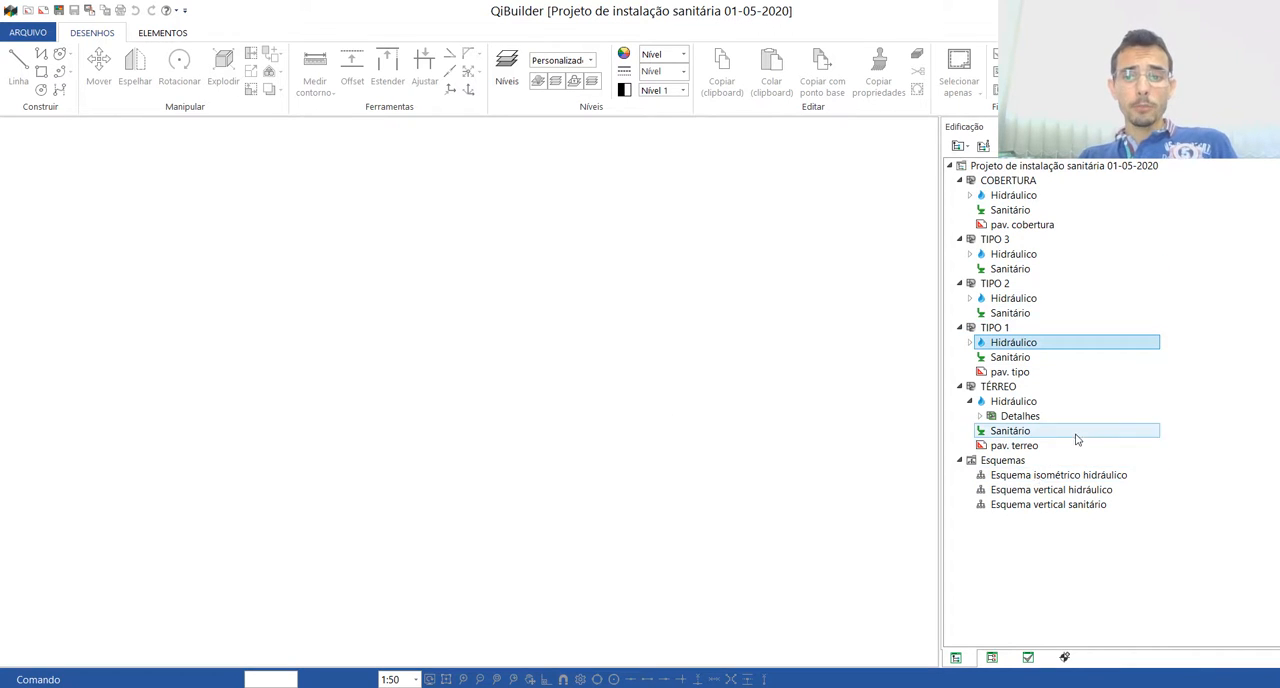
{"action": "left_click", "coordinate": [1010, 357]}
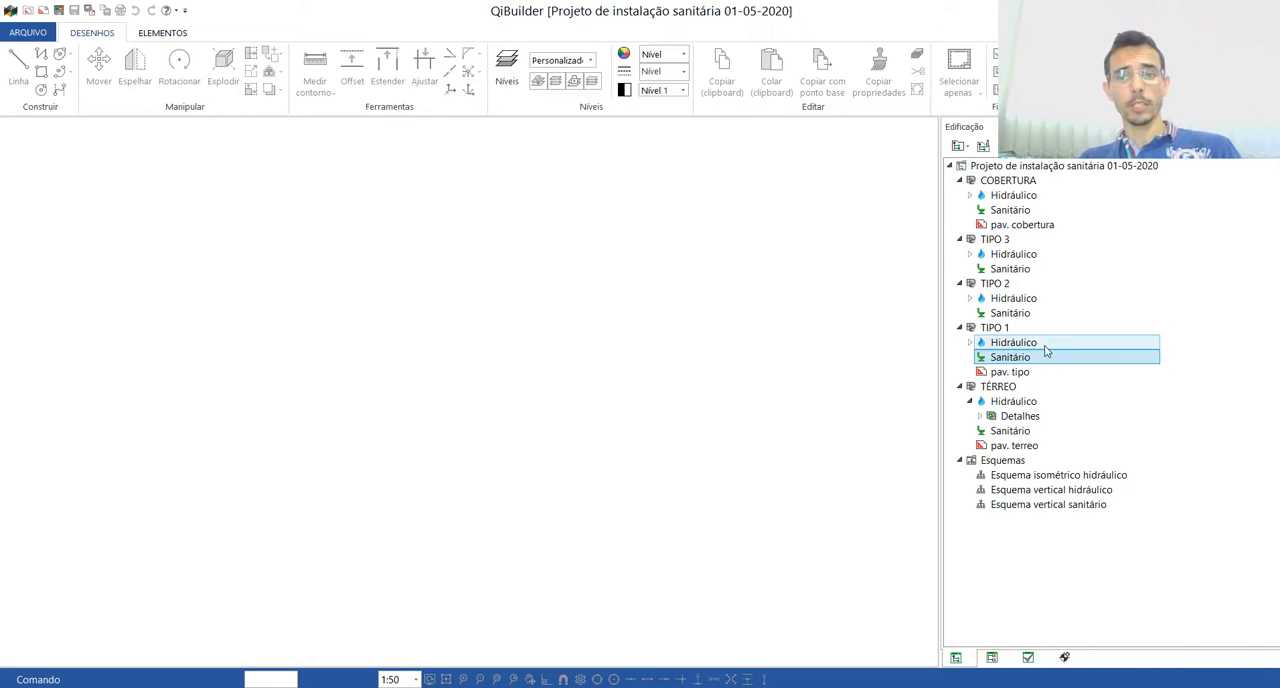
{"action": "left_click", "coordinate": [1045, 348]}
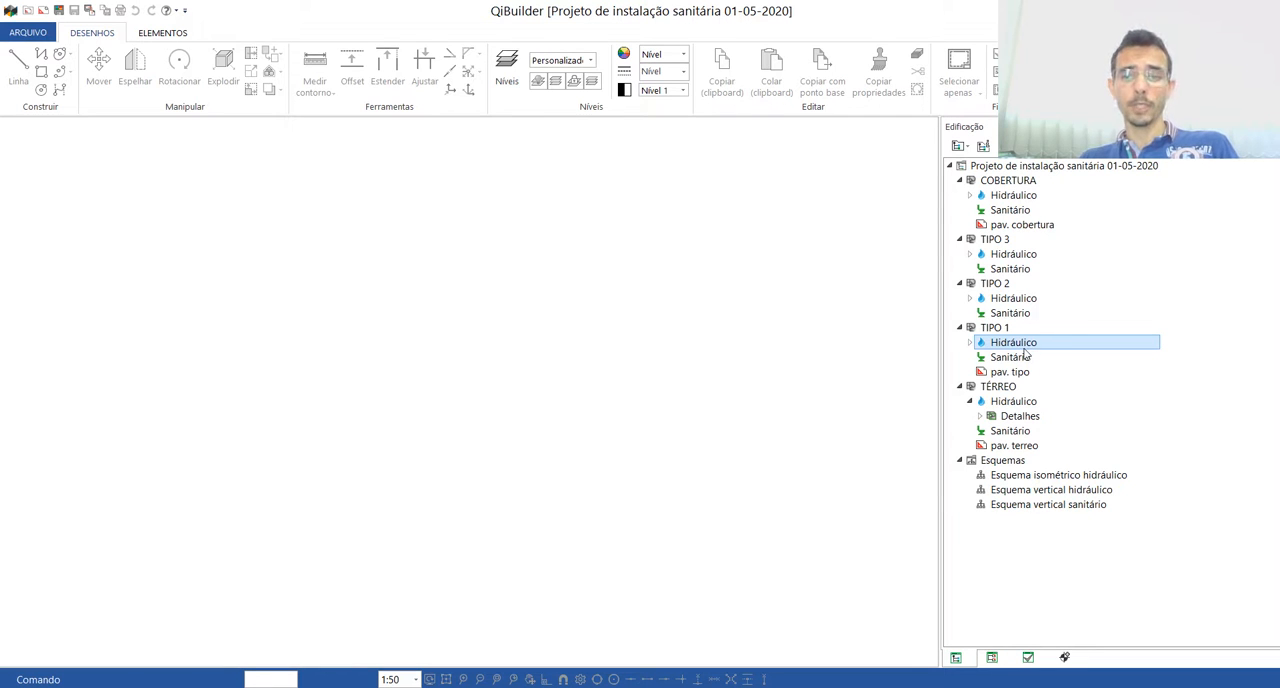
{"action": "double_click", "coordinate": [1026, 344]}
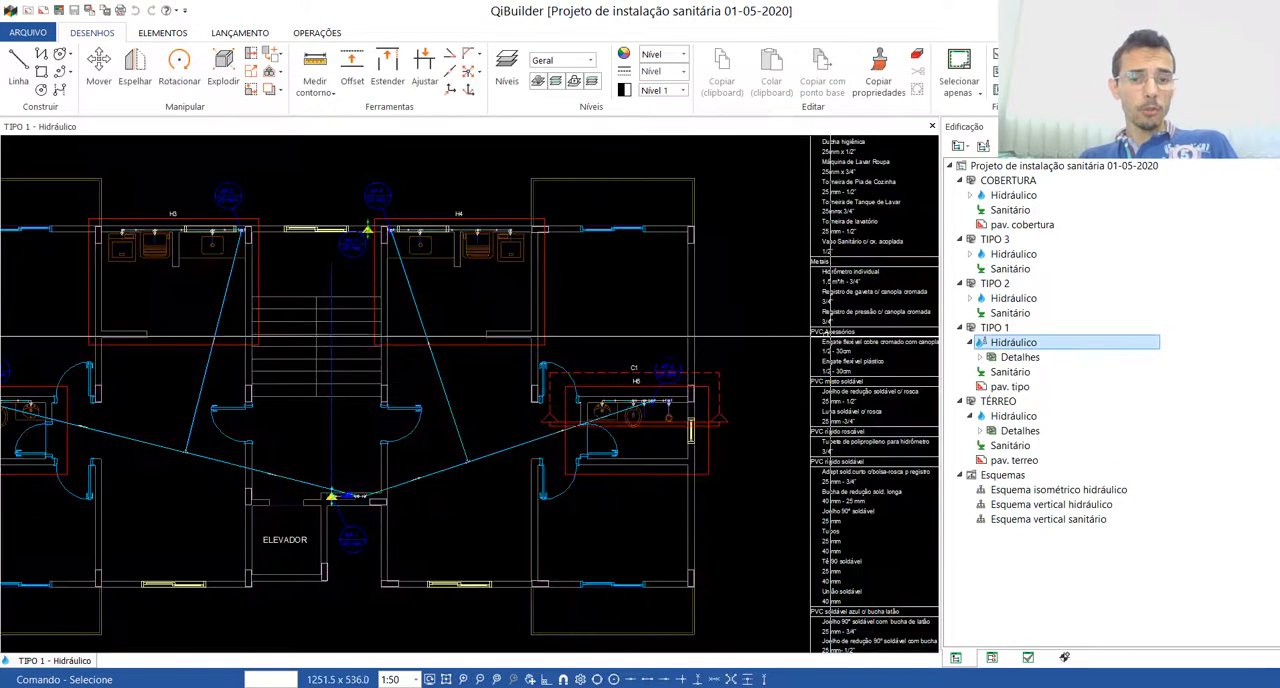
{"action": "scroll", "coordinate": [536, 357], "scroll_direction": "down", "scroll_amount": 3}
{"action": "scroll", "coordinate": [686, 337], "scroll_direction": "up", "scroll_amount": 4}
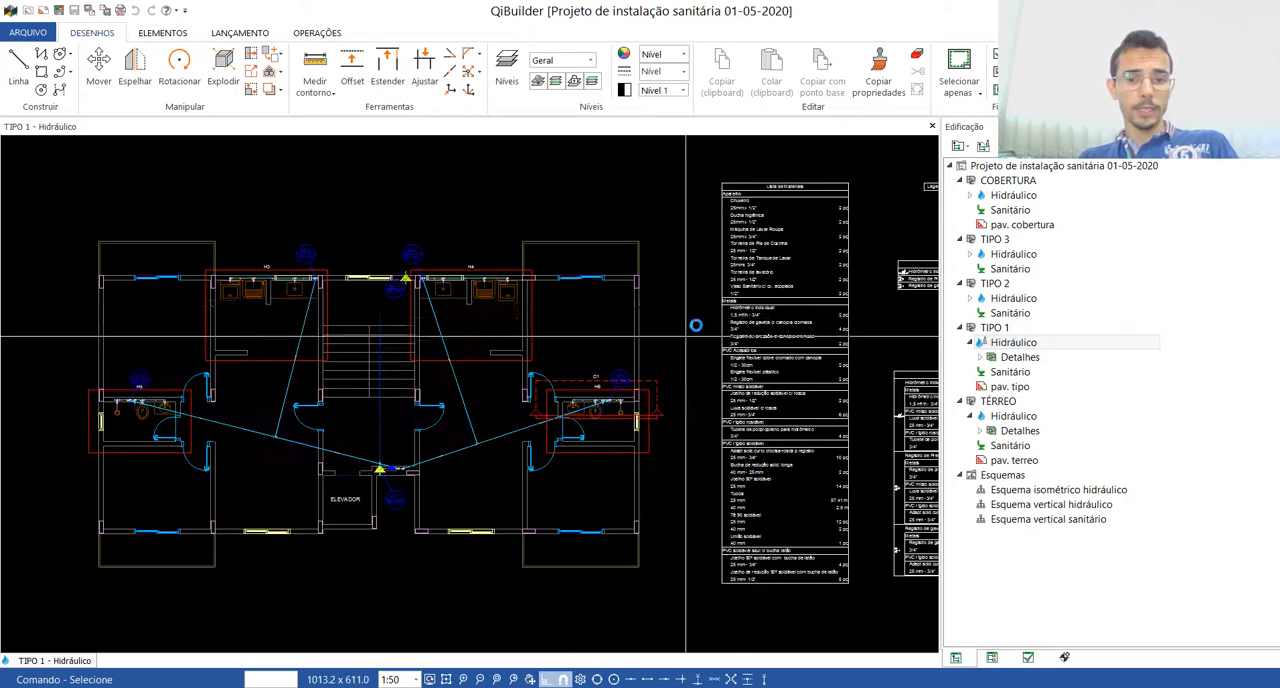
Step: Inspect the hydraulic installation in the parametric 3D view, and close both that view and the TIPO 1 Hidráulico drawing
{"action": "left_click", "coordinate": [240, 32]}
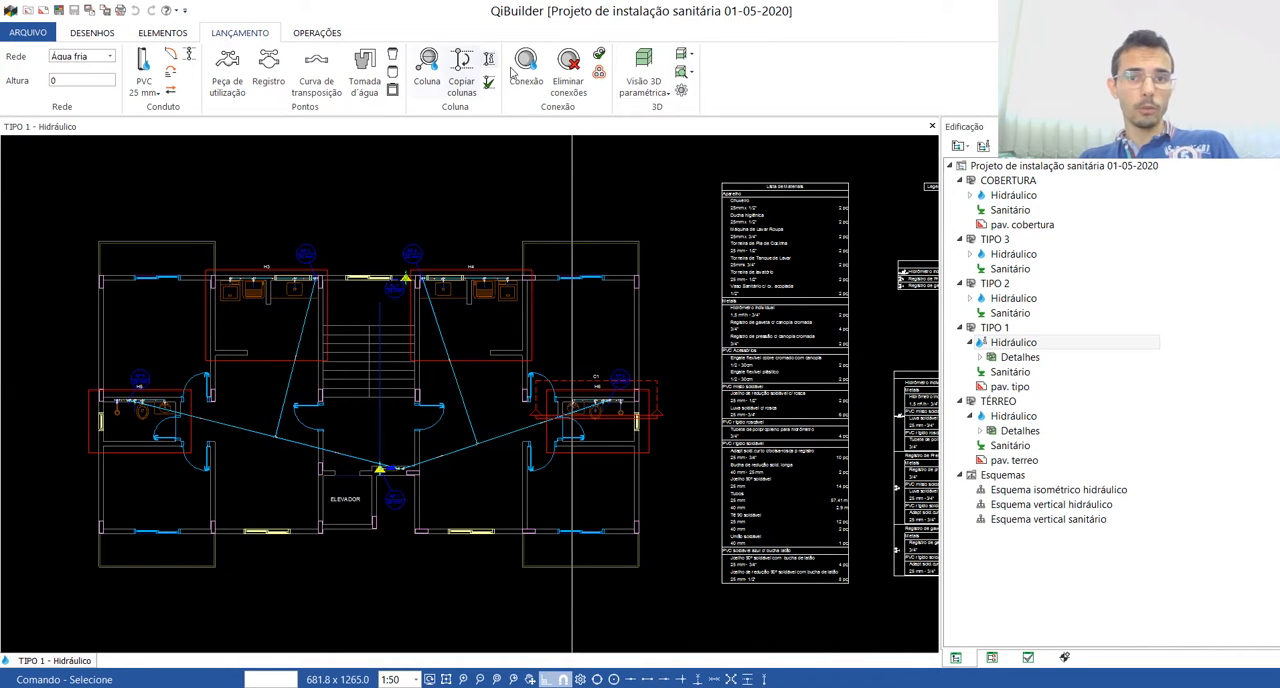
{"action": "left_click", "coordinate": [643, 68]}
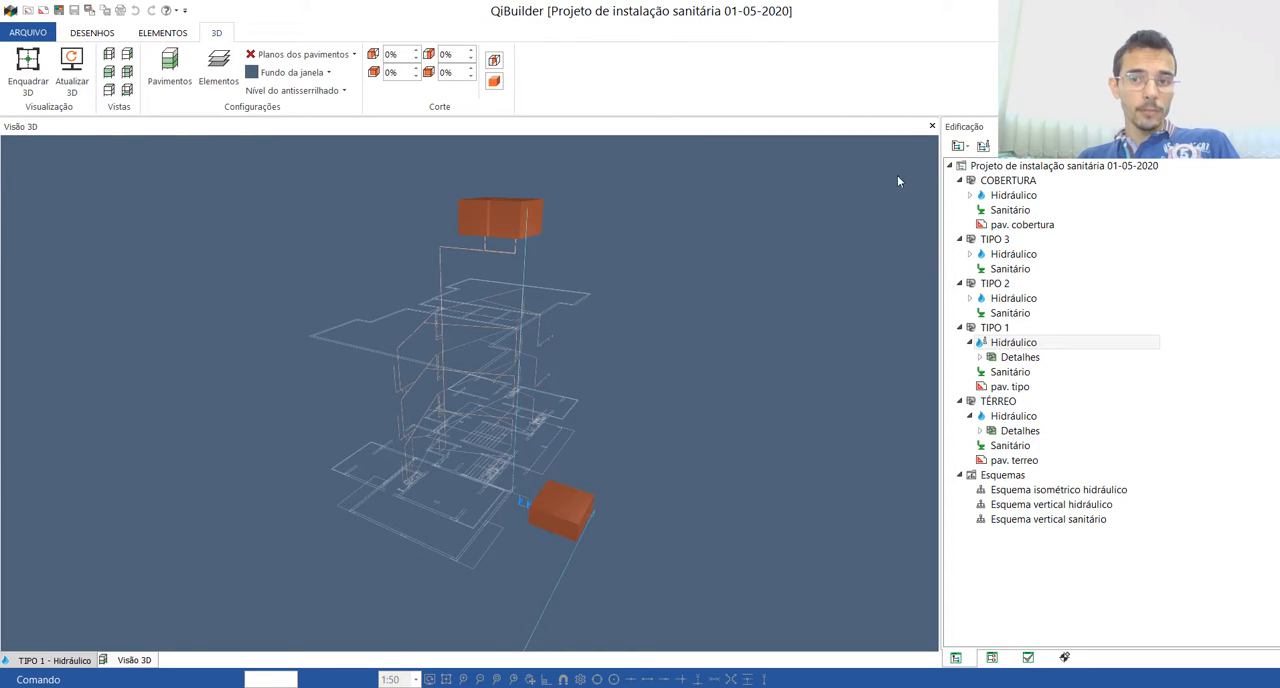
{"action": "left_click", "coordinate": [932, 127]}
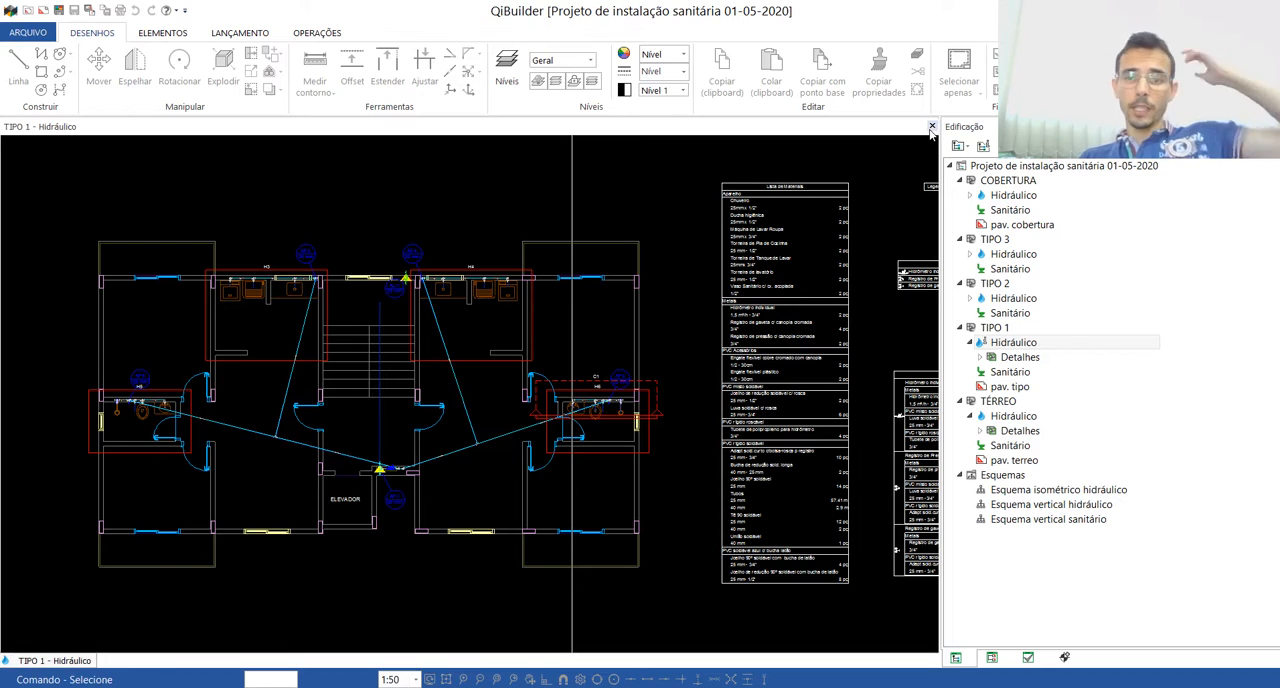
{"action": "left_click", "coordinate": [932, 127]}
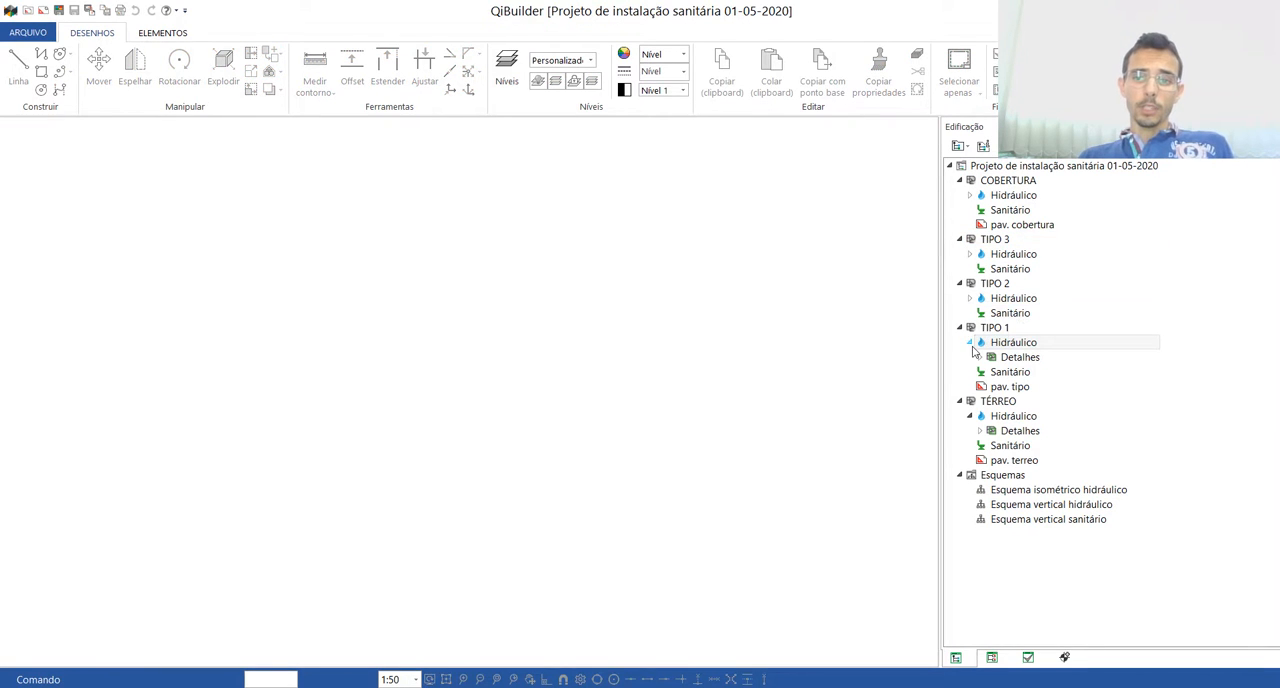
Step: Collapse the Hidráulico branches under TIPO 1 and TÉRREO, and review the floors' Sanitário entries and existing "pav." drawings
{"action": "left_click", "coordinate": [970, 343]}
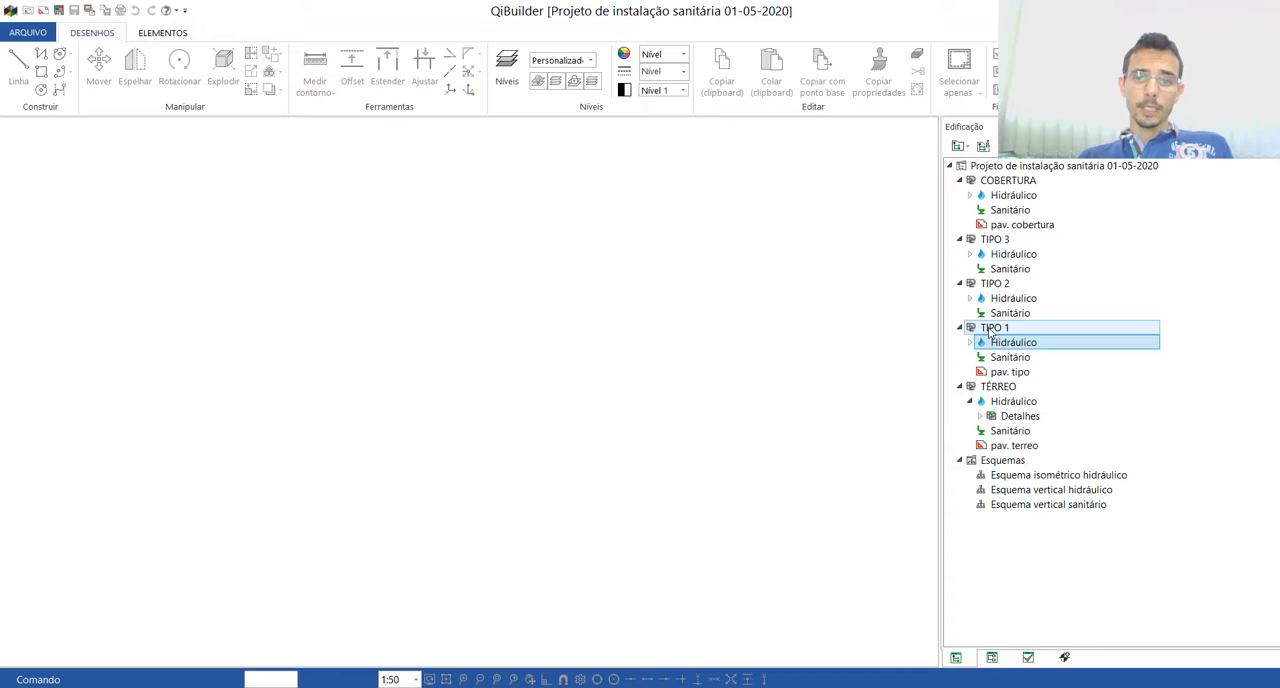
{"action": "left_click", "coordinate": [1010, 210]}
{"action": "left_click", "coordinate": [1010, 269]}
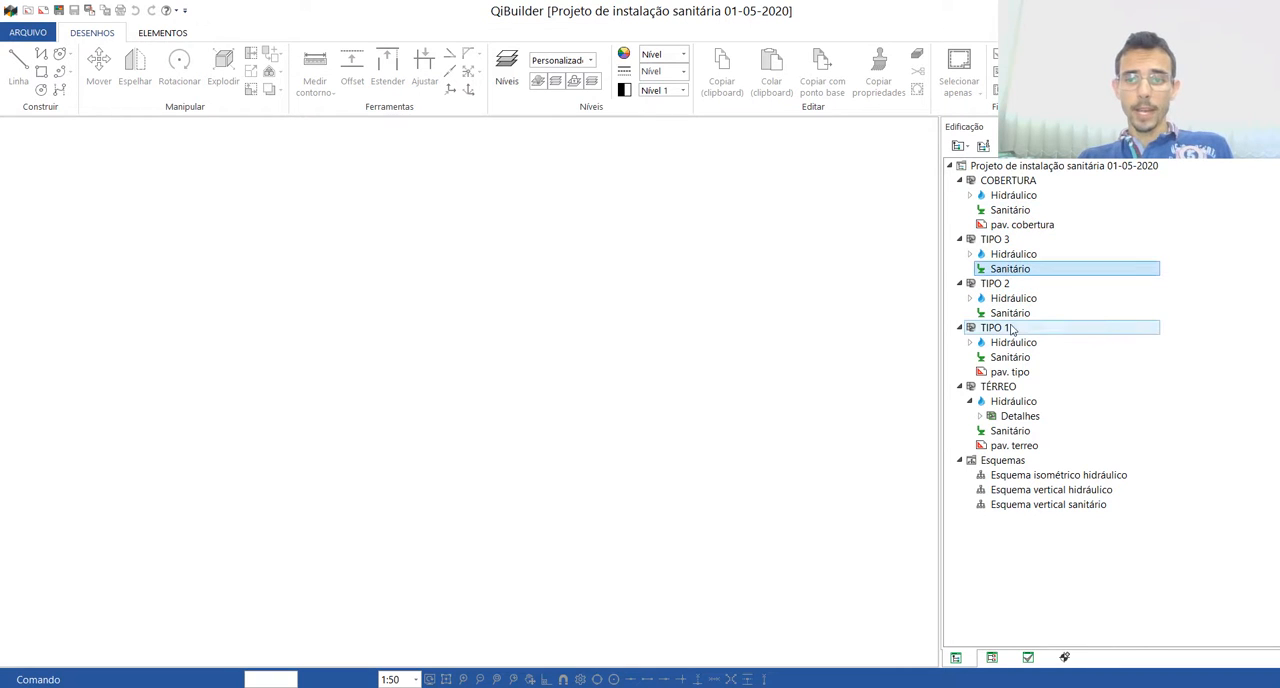
{"action": "left_click", "coordinate": [1010, 313]}
{"action": "left_click", "coordinate": [1010, 357]}
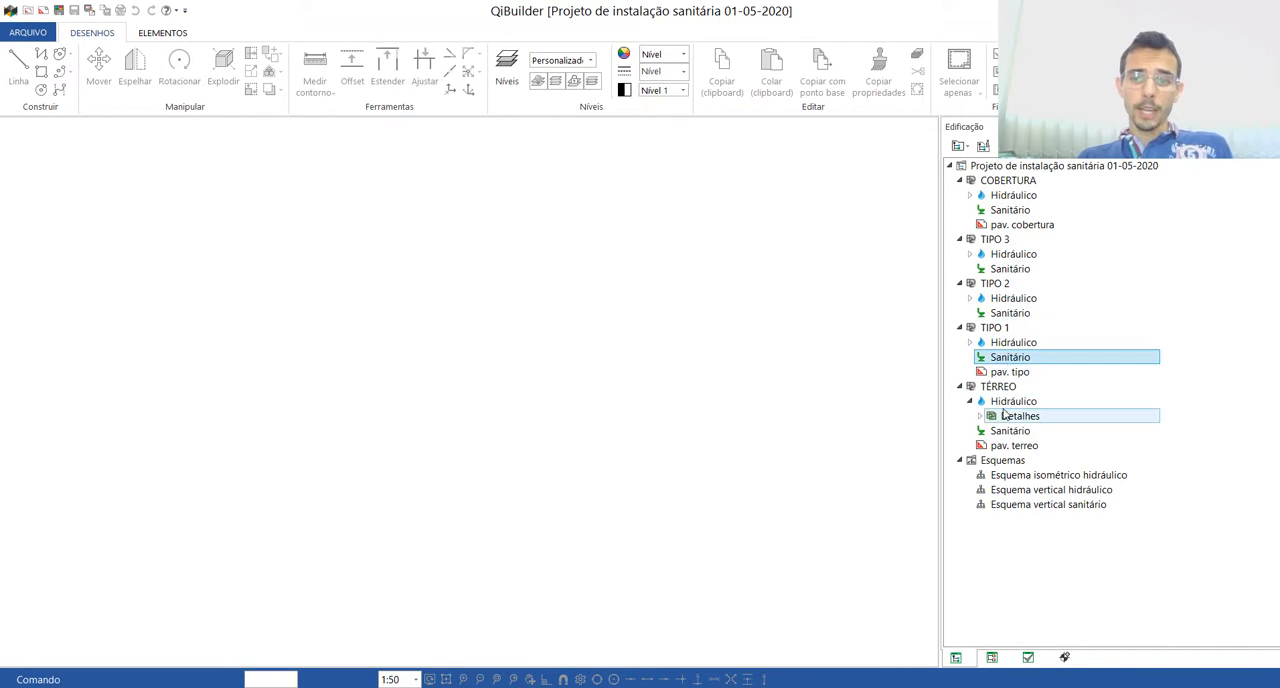
{"action": "left_click", "coordinate": [969, 401]}
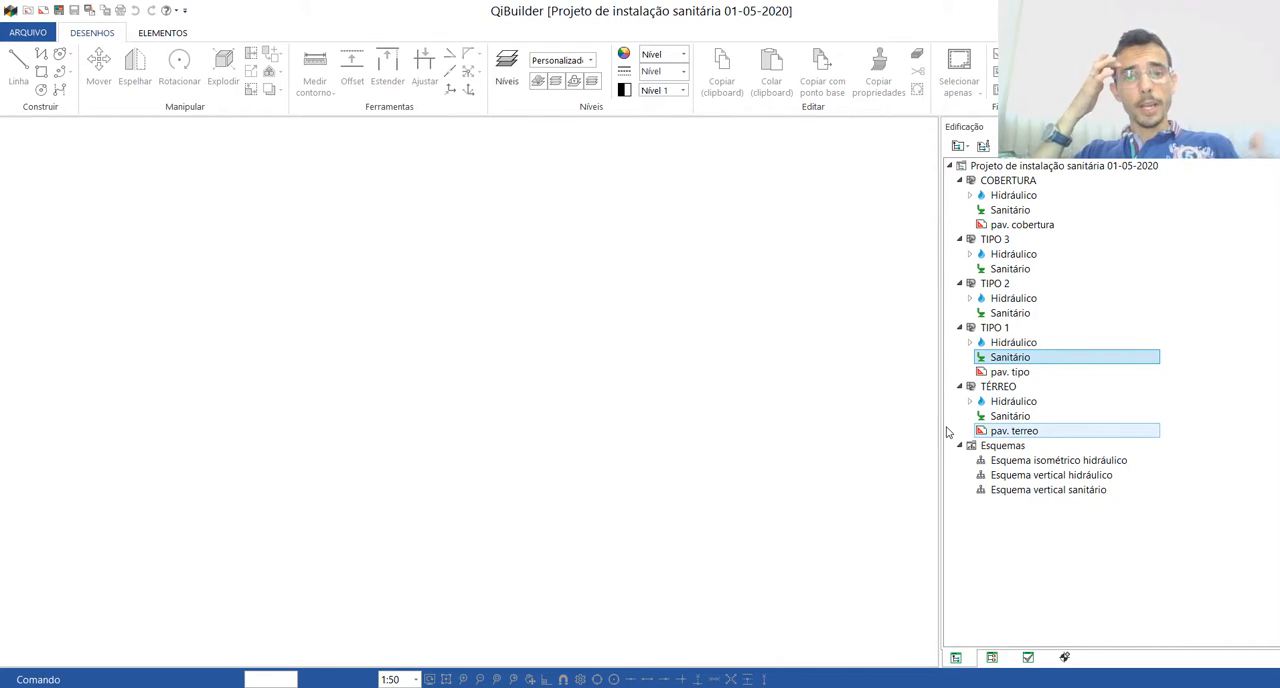
{"action": "left_click", "coordinate": [995, 327]}
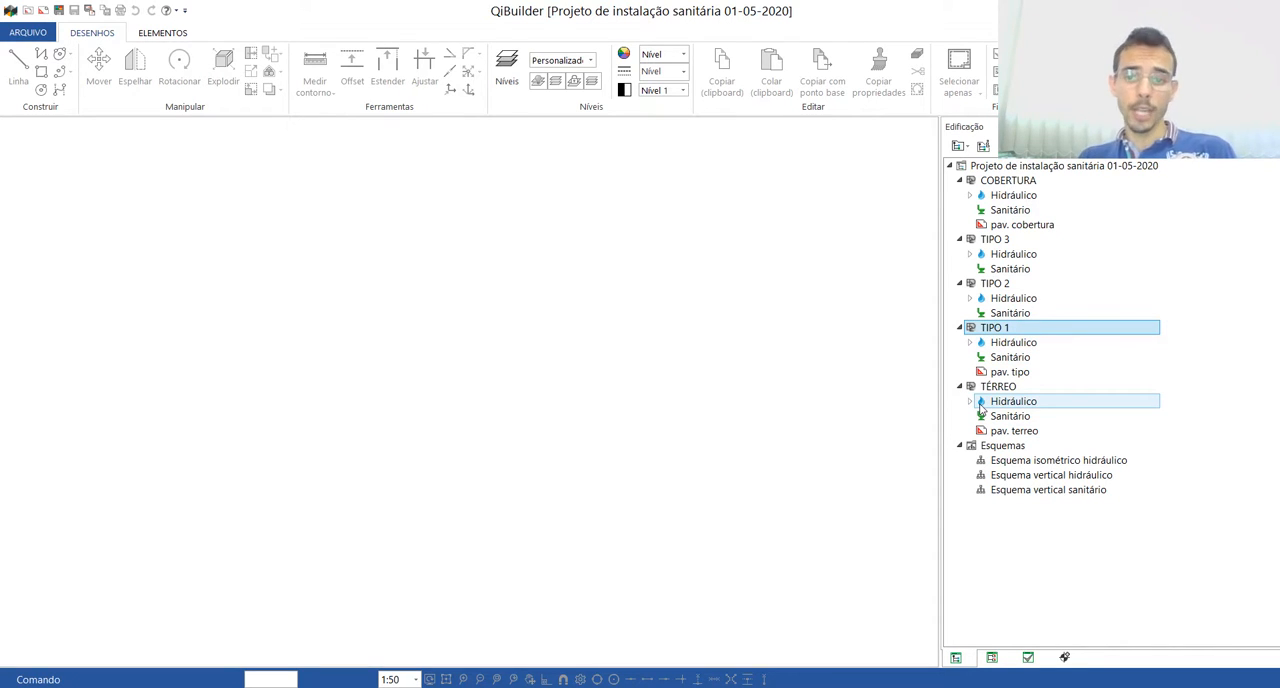
{"action": "left_click", "coordinate": [1000, 371]}
{"action": "left_click", "coordinate": [1005, 431]}
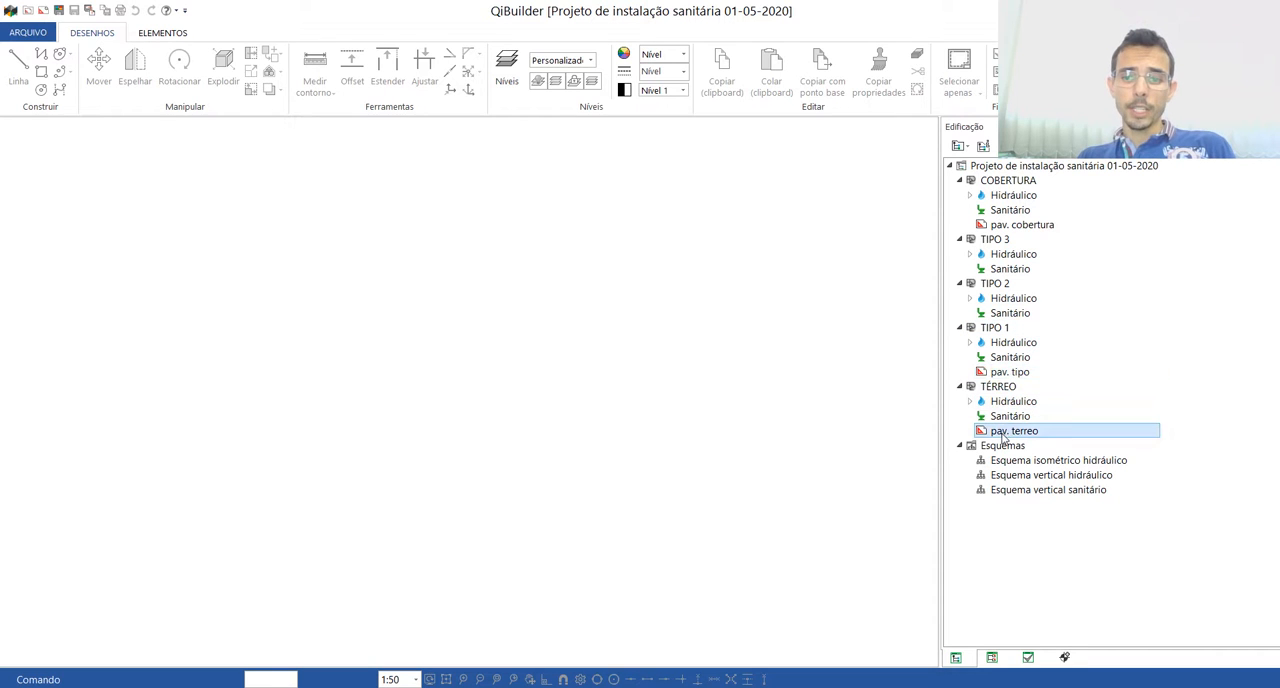
{"action": "left_click", "coordinate": [1008, 372]}
{"action": "left_click", "coordinate": [1015, 225]}
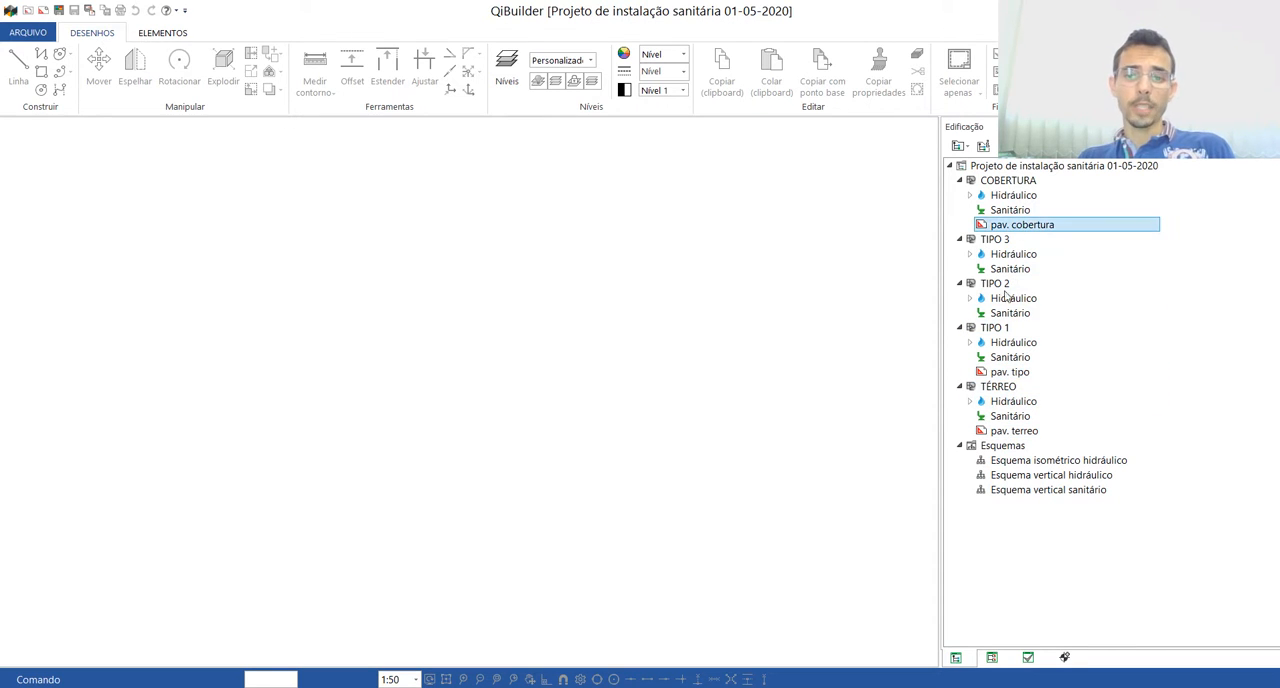
Step: Import the DWG drawing "tipo sanitário" into the TIPO 1 floor
{"action": "left_click", "coordinate": [994, 328]}
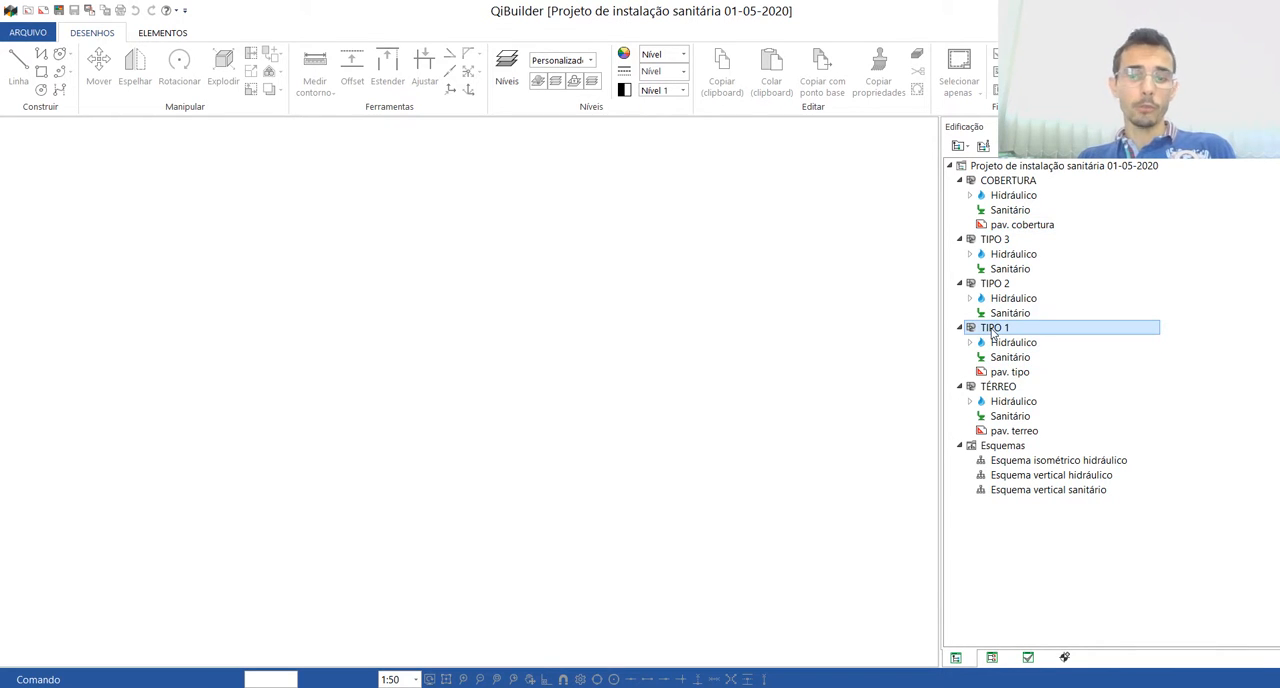
{"action": "right_click", "coordinate": [994, 334]}
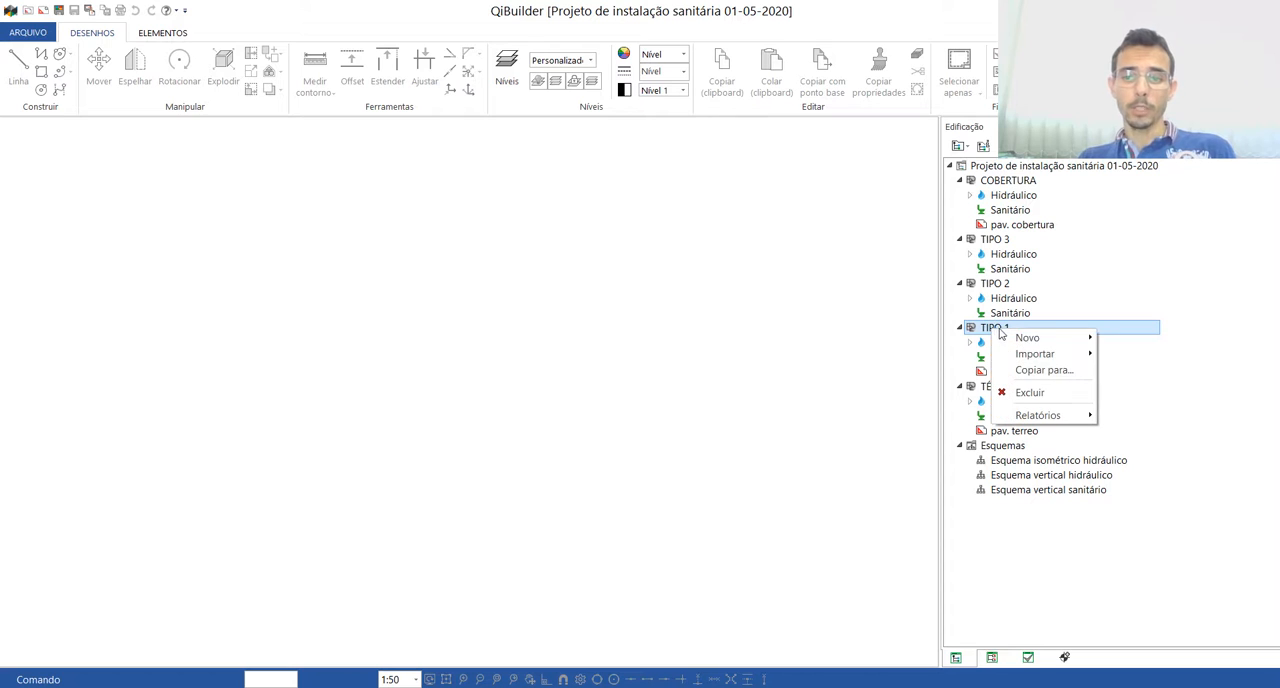
{"action": "mouse_move", "coordinate": [1030, 362]}
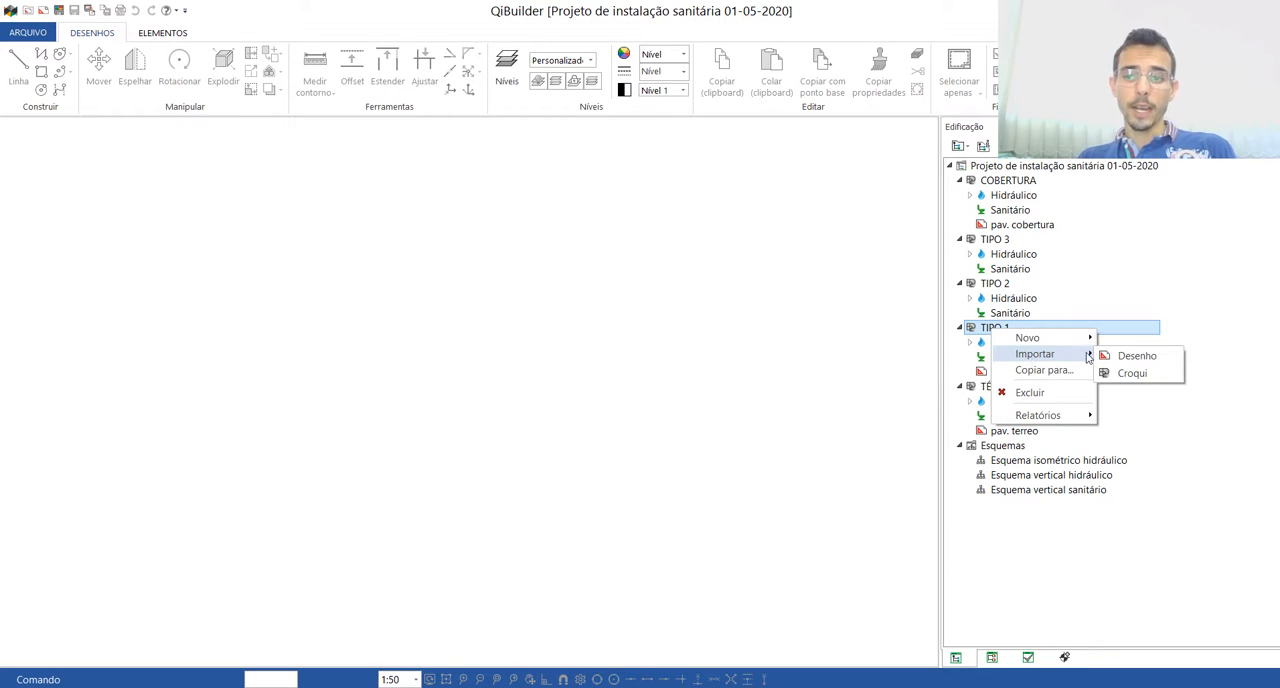
{"action": "left_click", "coordinate": [1137, 357]}
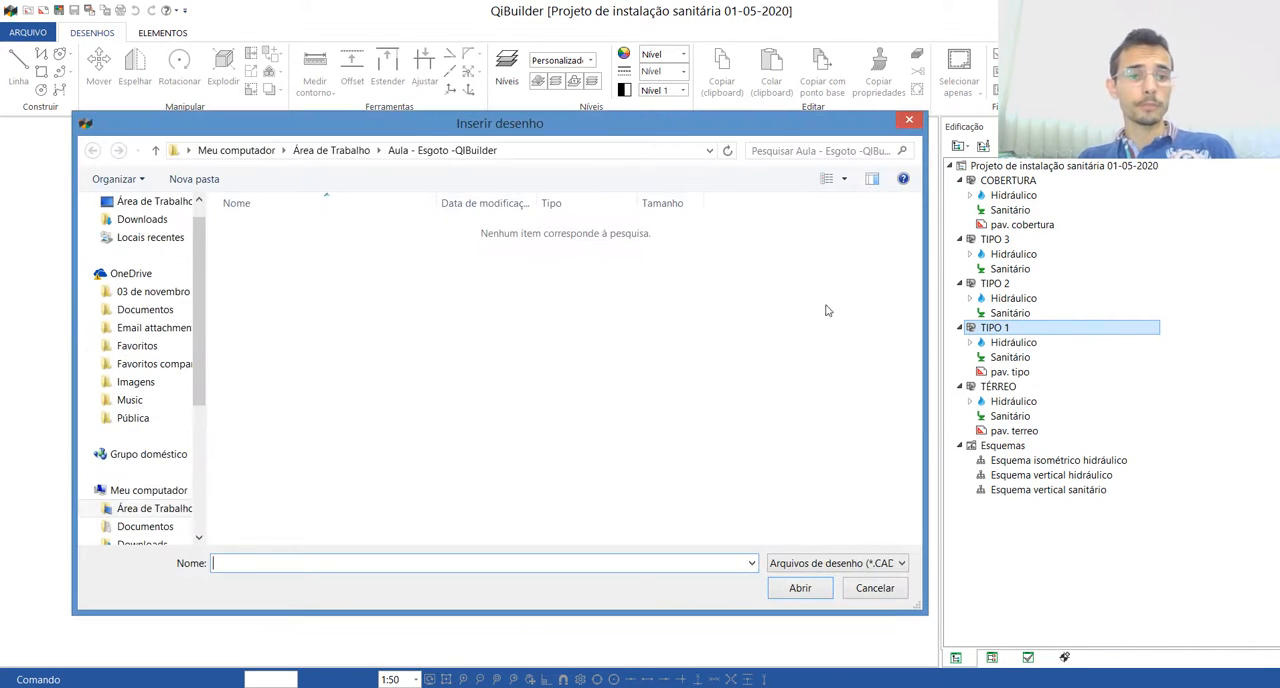
{"action": "left_click", "coordinate": [875, 565]}
{"action": "left_click", "coordinate": [823, 586]}
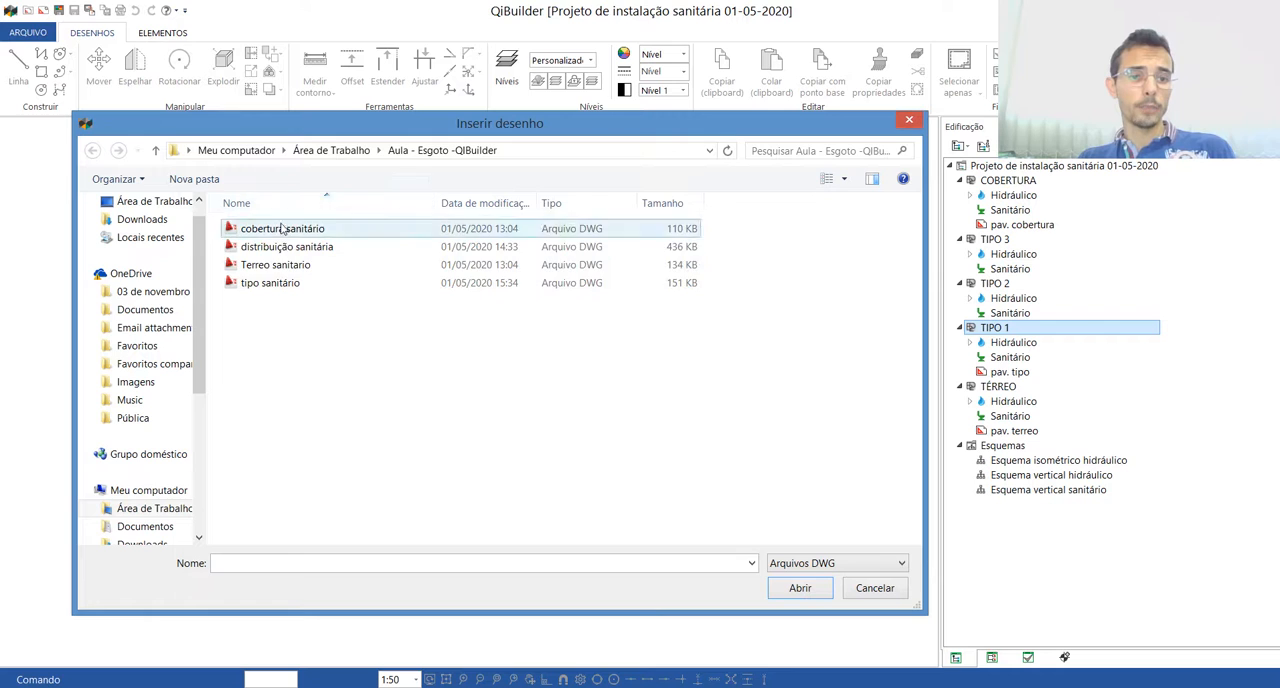
{"action": "left_click", "coordinate": [267, 286]}
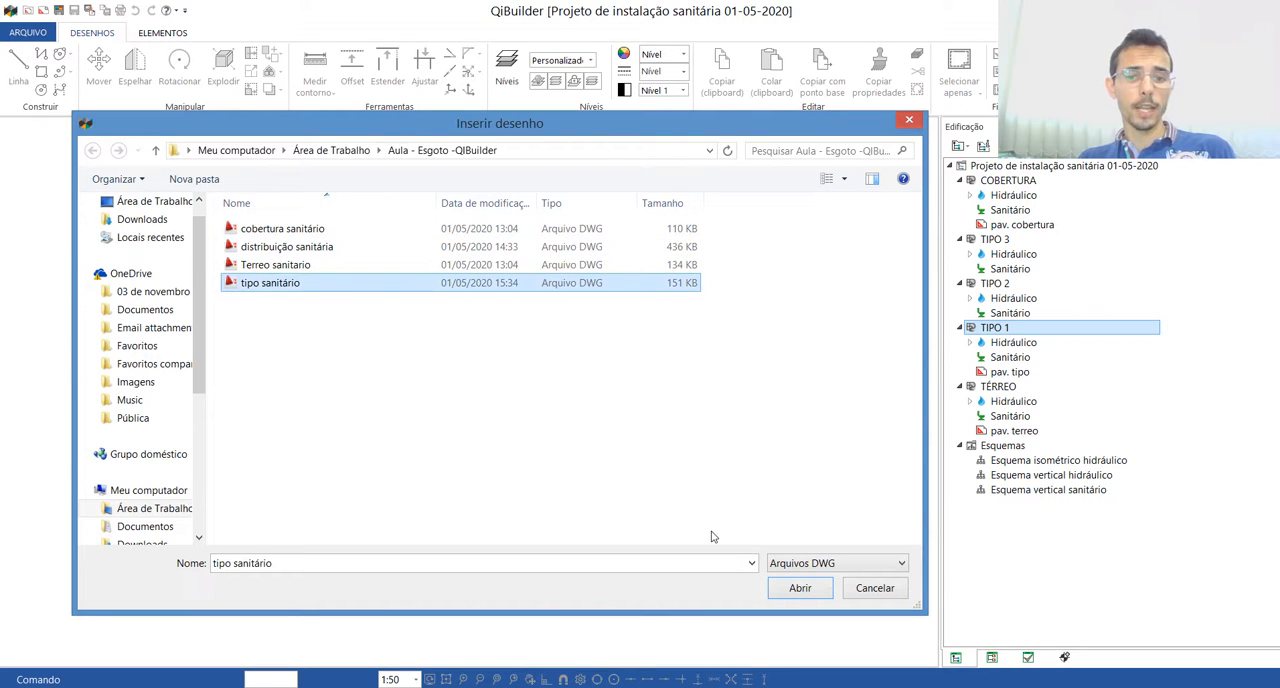
{"action": "left_click", "coordinate": [799, 589]}
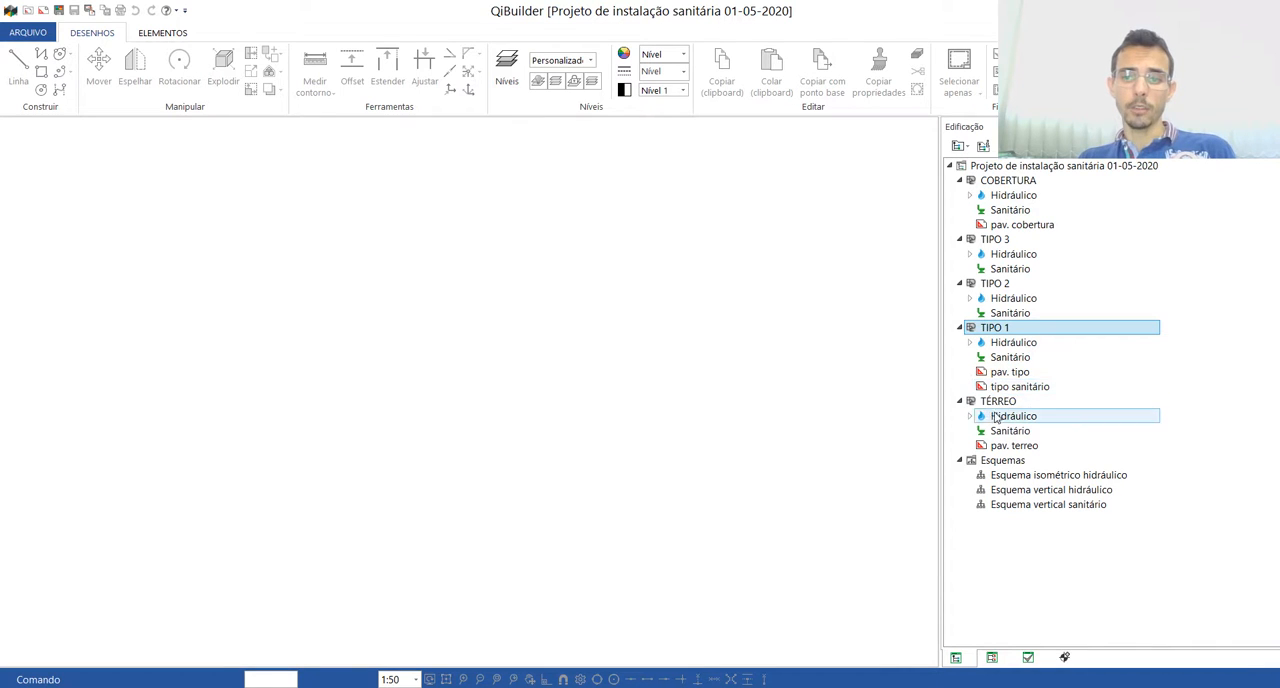
Step: Import the DWG drawing "Terreo sanitario" into the TÉRREO floor
{"action": "left_click", "coordinate": [990, 402]}
{"action": "right_click", "coordinate": [1002, 406]}
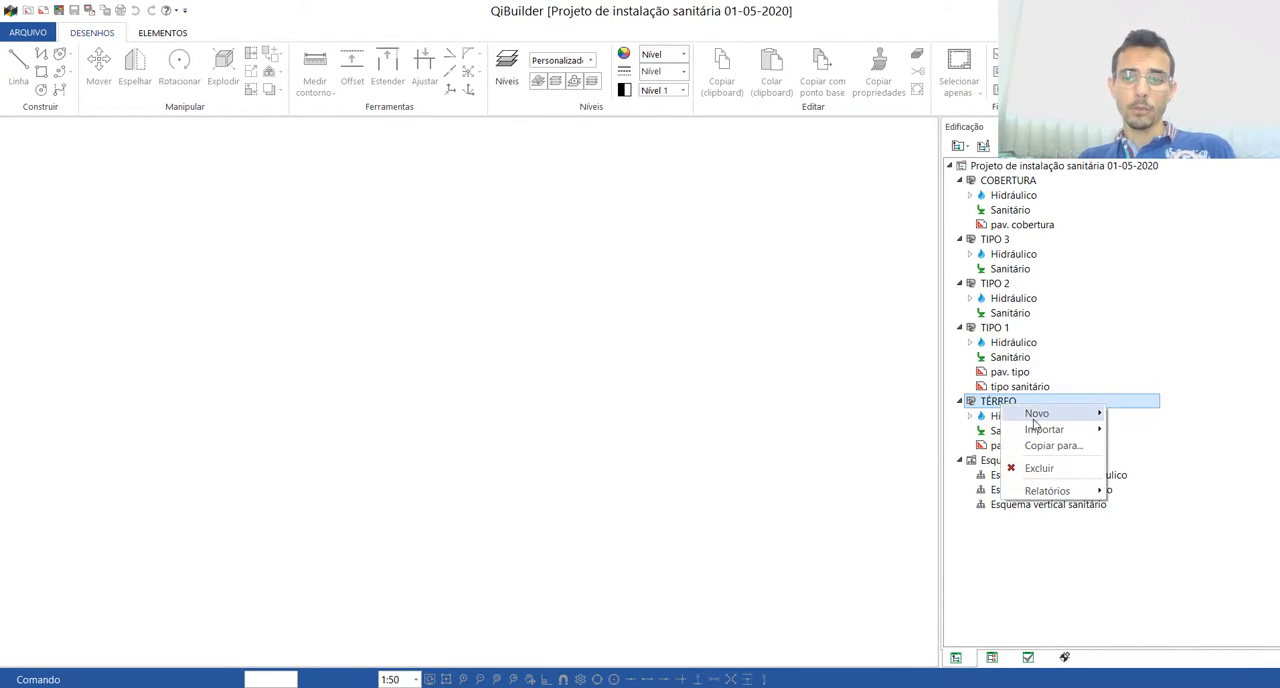
{"action": "mouse_move", "coordinate": [1046, 434]}
{"action": "left_click", "coordinate": [1144, 431]}
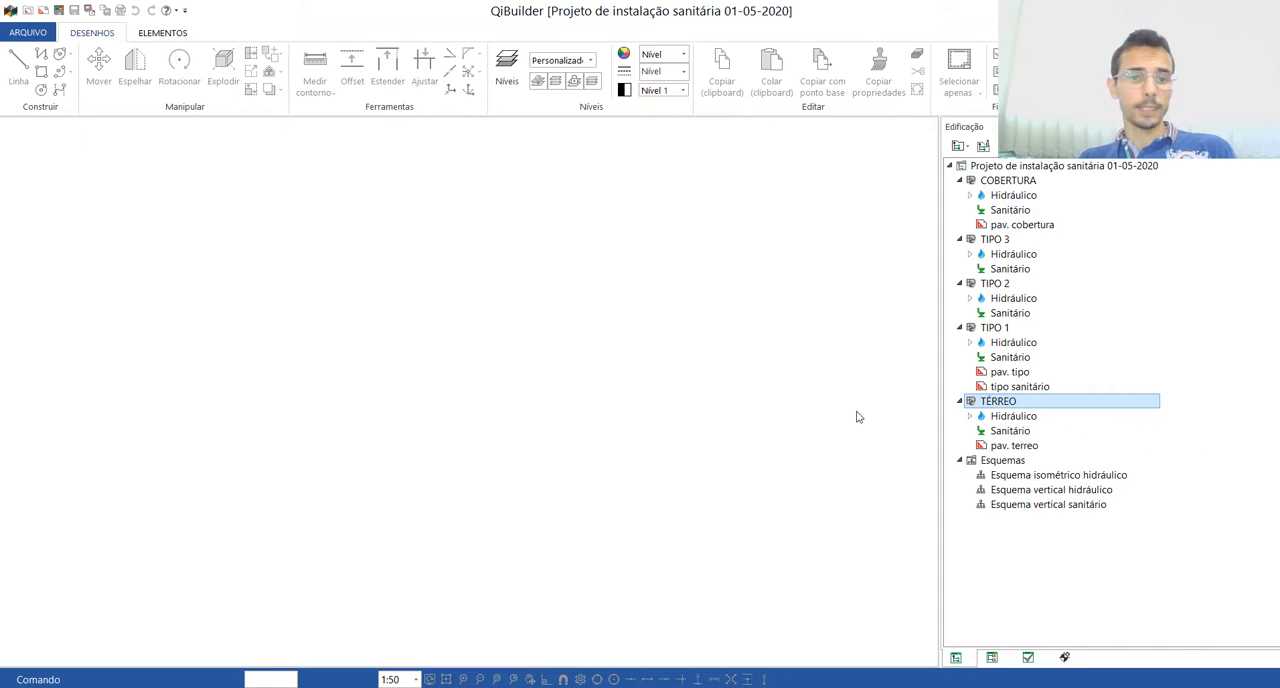
{"action": "left_click", "coordinate": [837, 563]}
{"action": "left_click", "coordinate": [830, 594]}
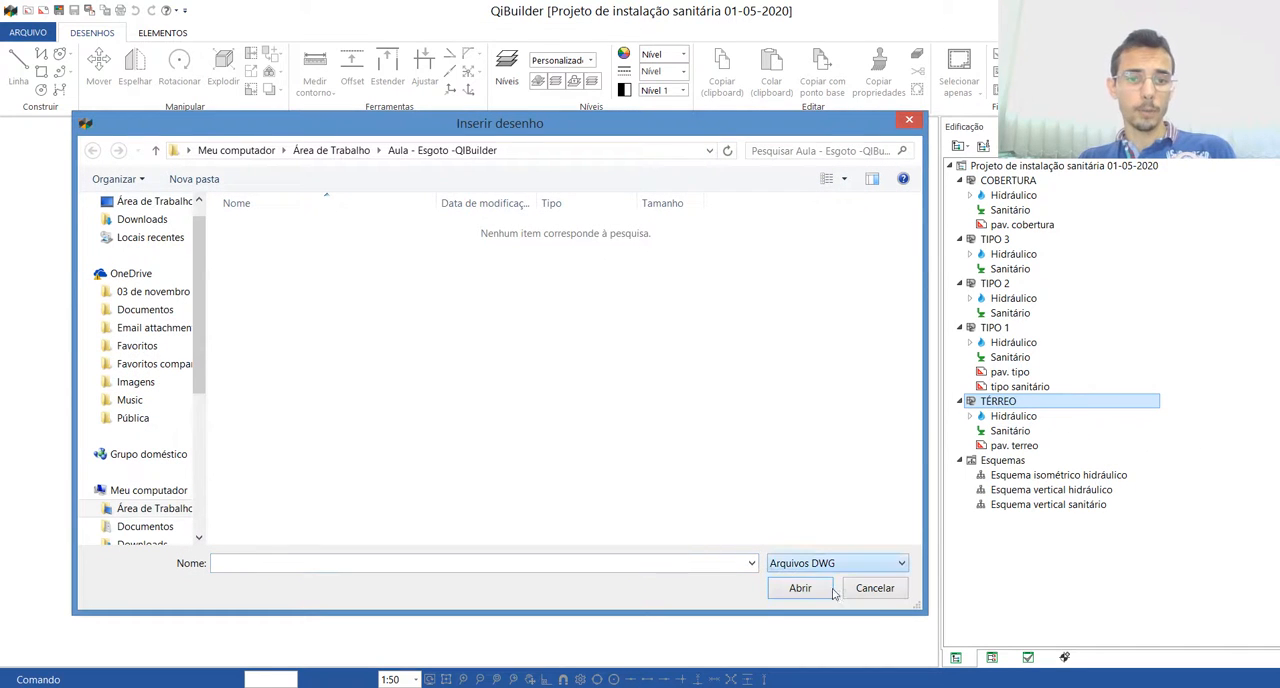
{"action": "left_click", "coordinate": [259, 281]}
{"action": "left_click", "coordinate": [268, 266]}
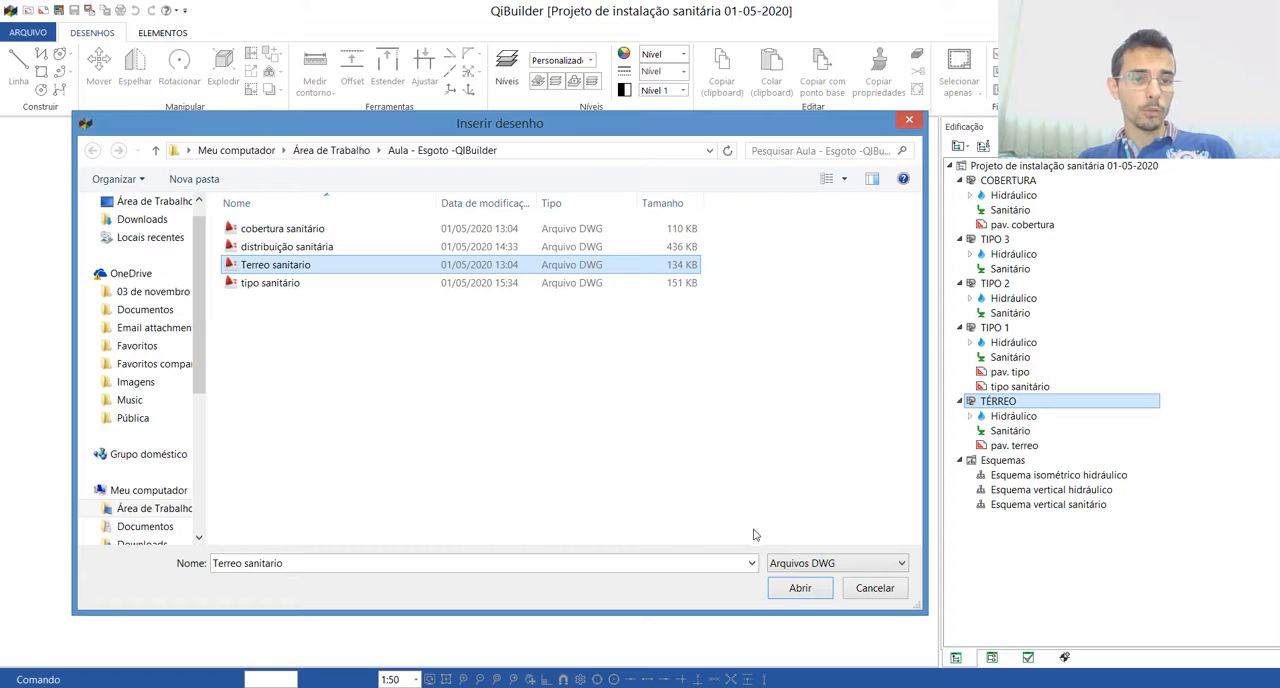
{"action": "left_click", "coordinate": [813, 589]}
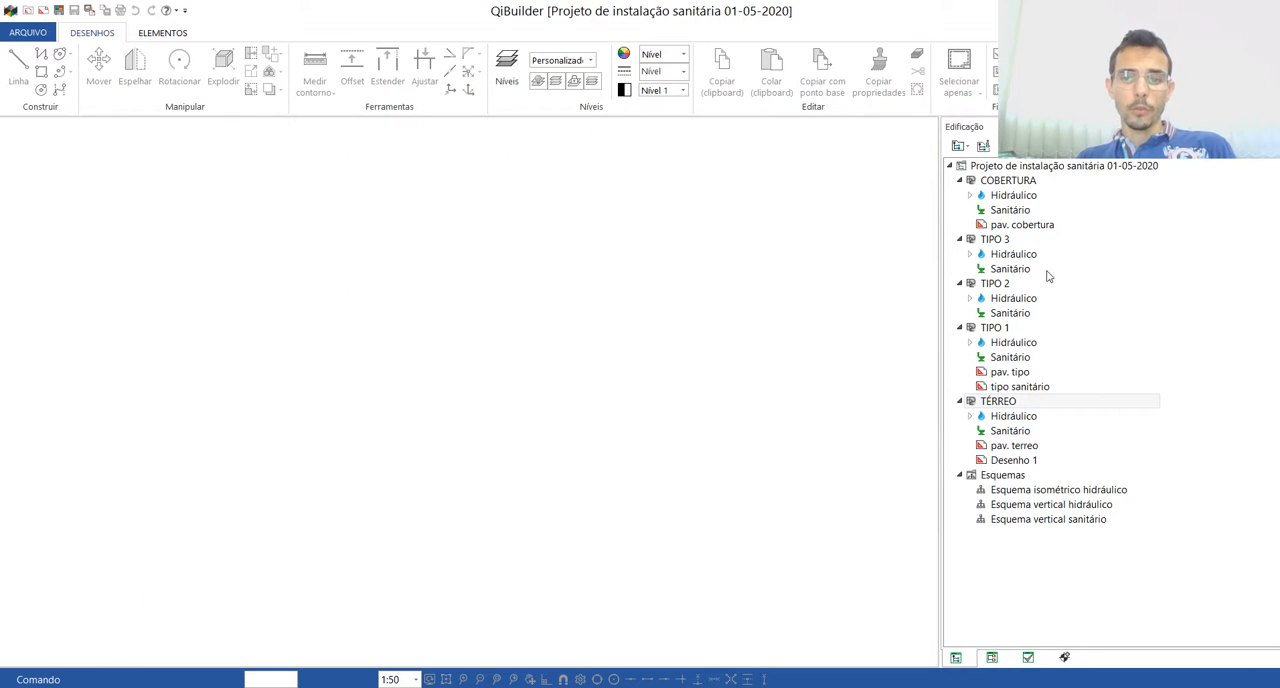
Step: Import the DWG drawing "cobertura sanitário" into the COBERTURA floor
{"action": "left_click", "coordinate": [1007, 181]}
{"action": "right_click", "coordinate": [1012, 186]}
{"action": "mouse_move", "coordinate": [1058, 208]}
{"action": "left_click", "coordinate": [1155, 211]}
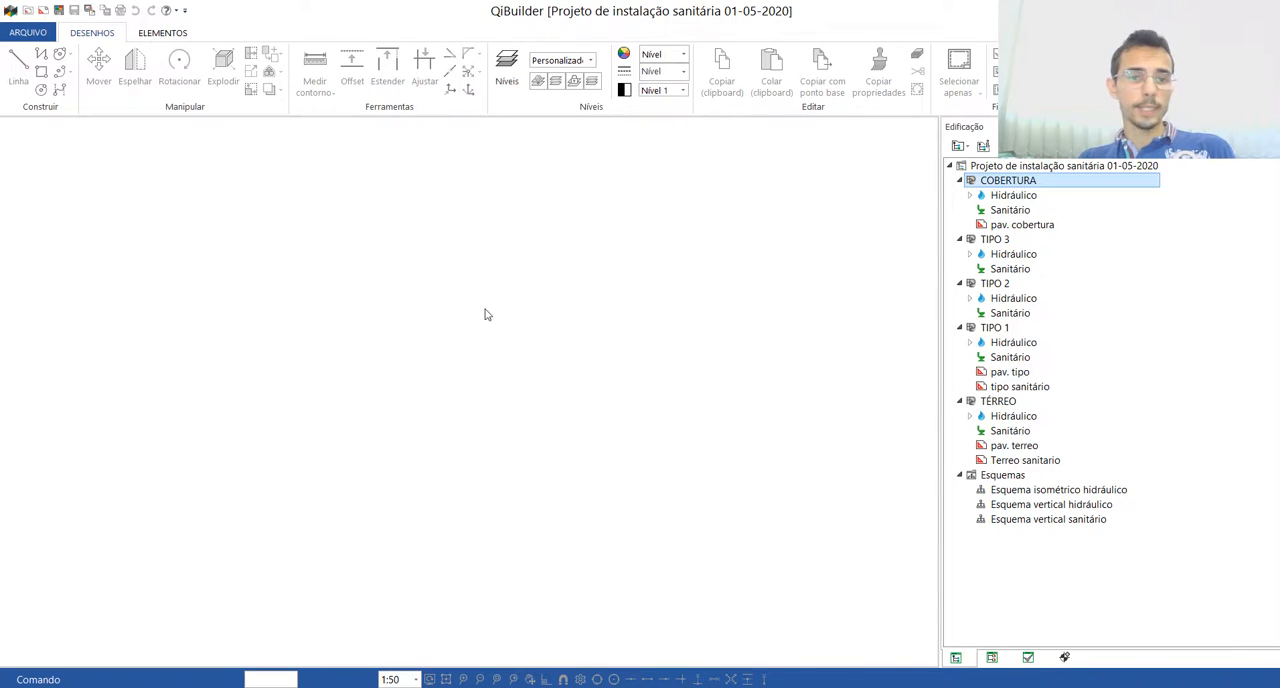
{"action": "left_click", "coordinate": [837, 563]}
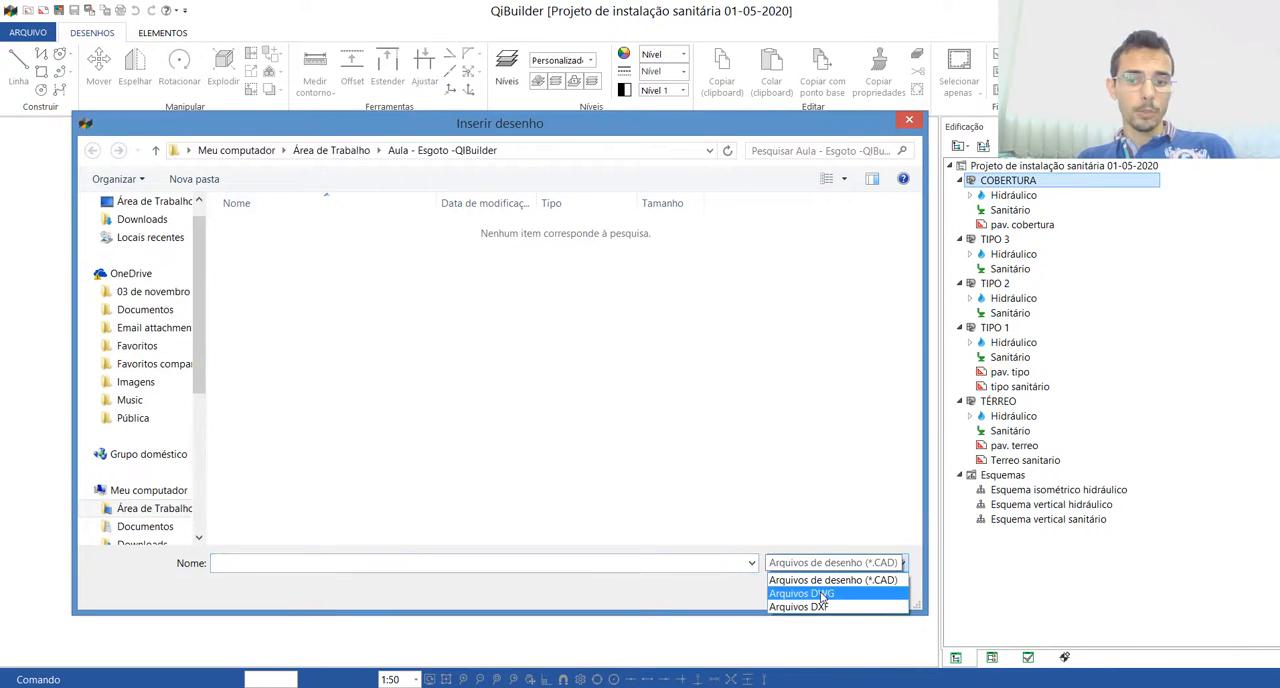
{"action": "left_click", "coordinate": [800, 591]}
{"action": "left_click", "coordinate": [282, 230]}
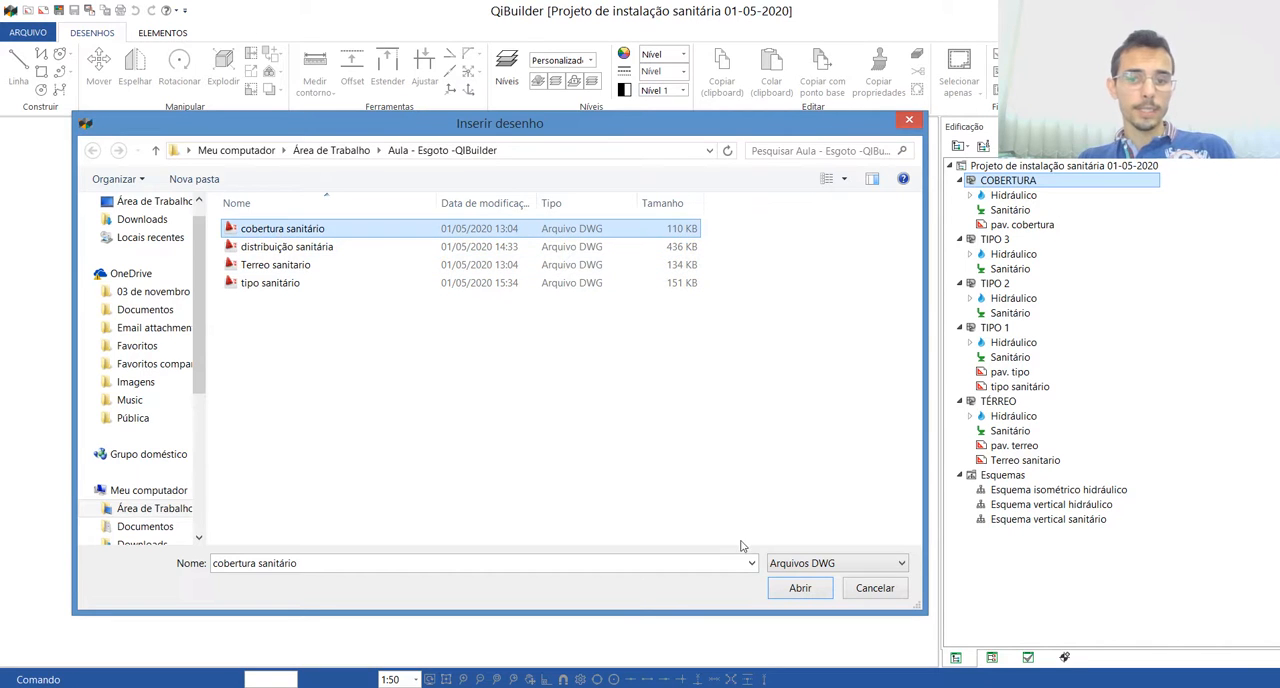
{"action": "left_click", "coordinate": [800, 588]}
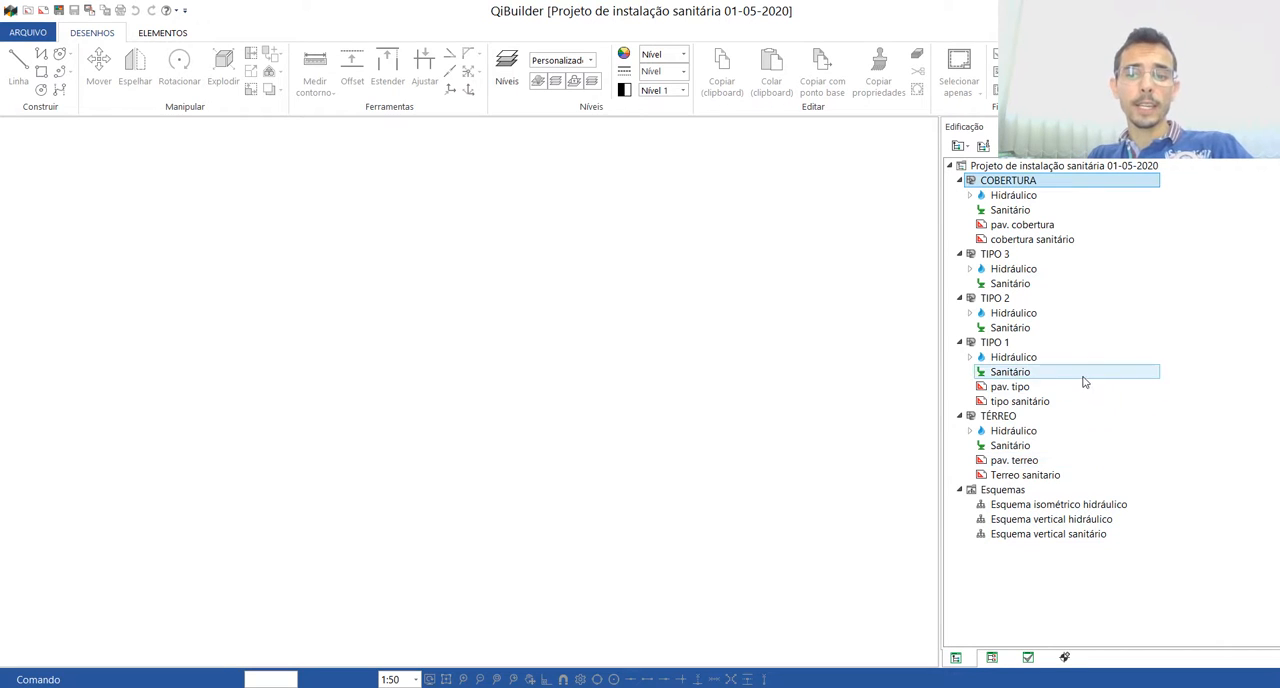
Step: Open the imported "tipo sanitário" drawing of the TIPO 1 floor
{"action": "left_click", "coordinate": [1038, 390]}
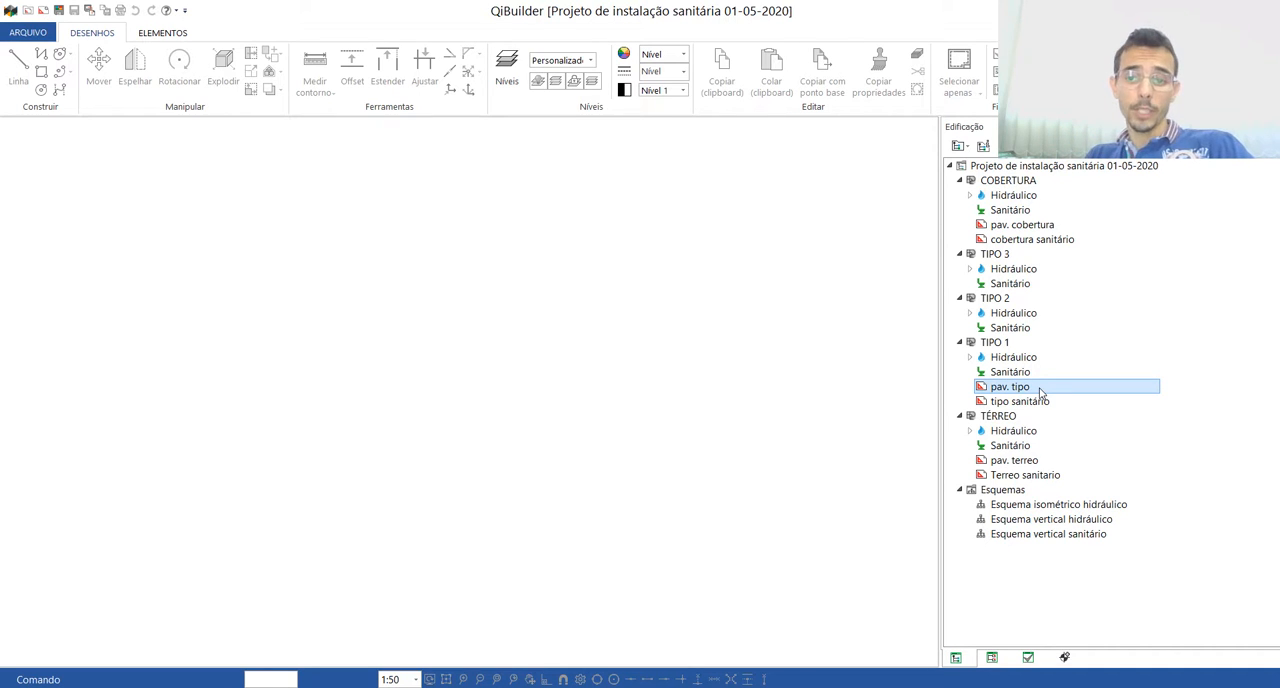
{"action": "left_click", "coordinate": [1012, 402]}
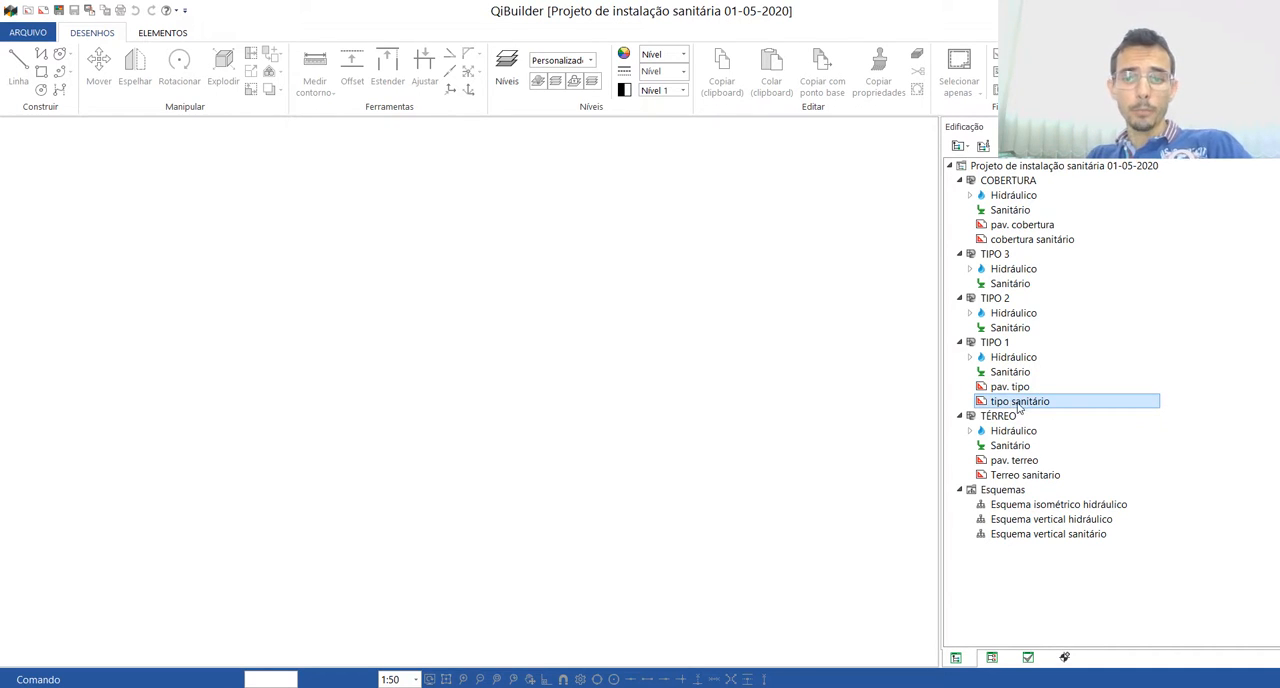
{"action": "double_click", "coordinate": [1019, 401]}
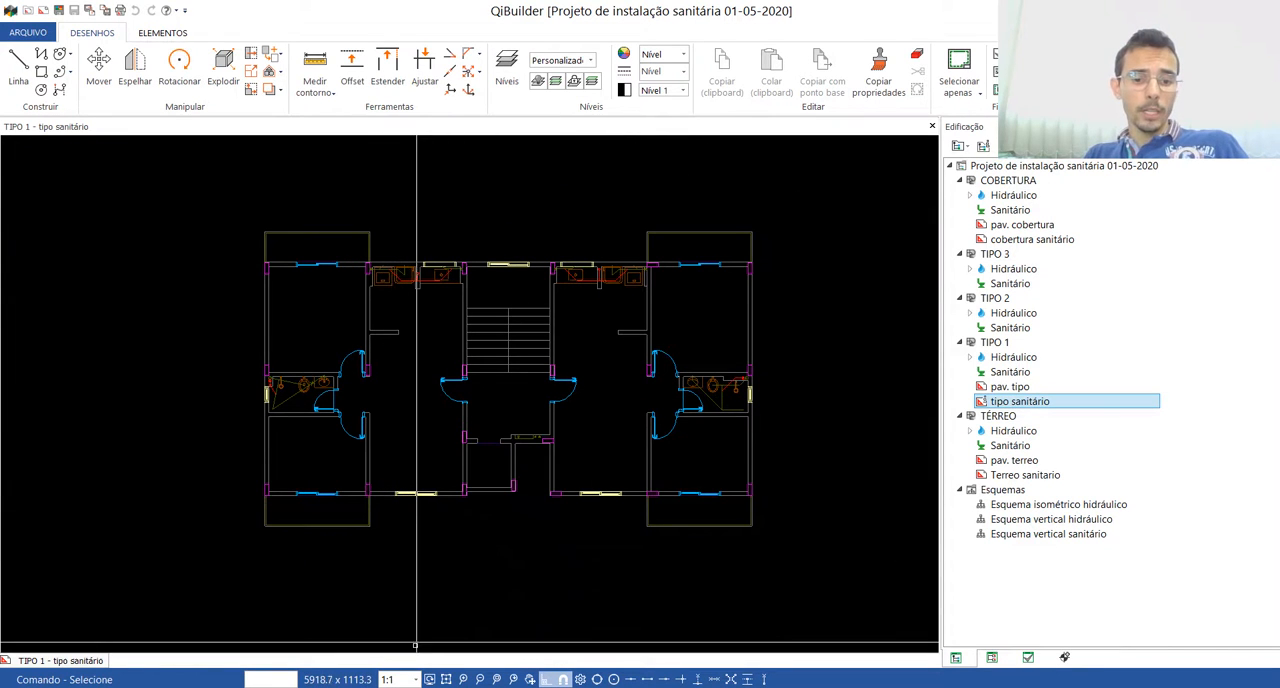
Step: Set the "tipo sanitário" drawing scale to 1:50 and select the whole floor plan for scale conversion
{"action": "left_click", "coordinate": [387, 680]}
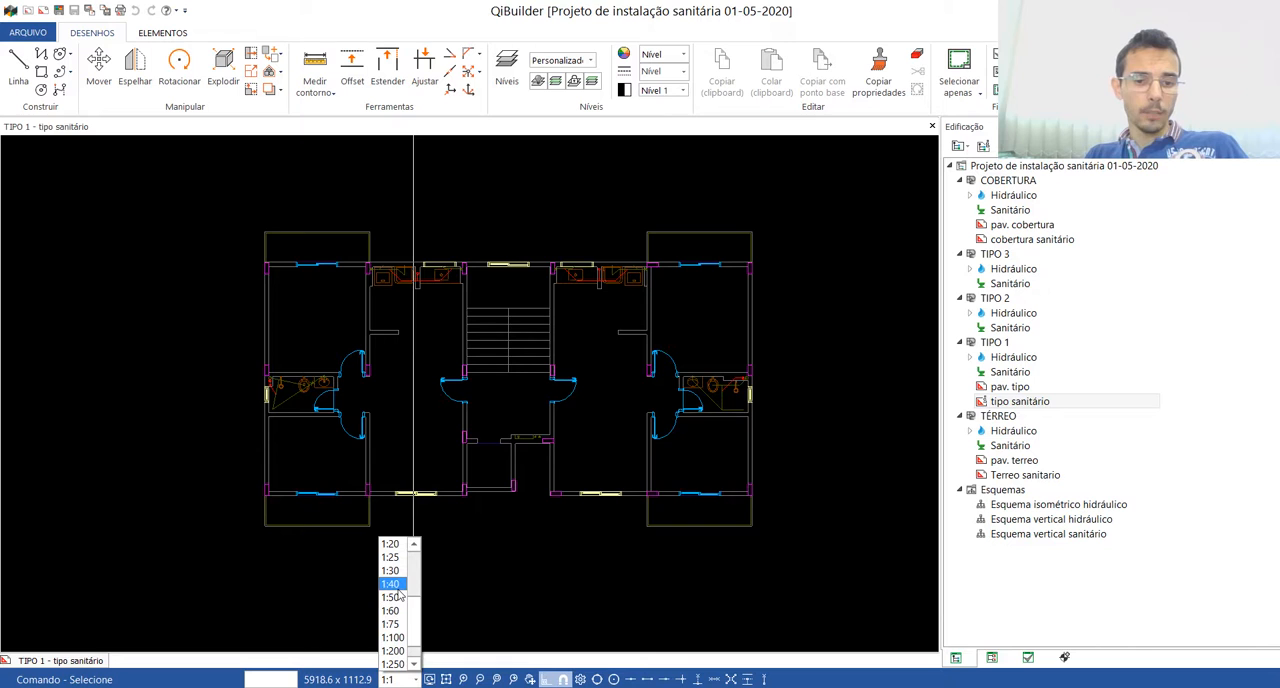
{"action": "left_click", "coordinate": [391, 598]}
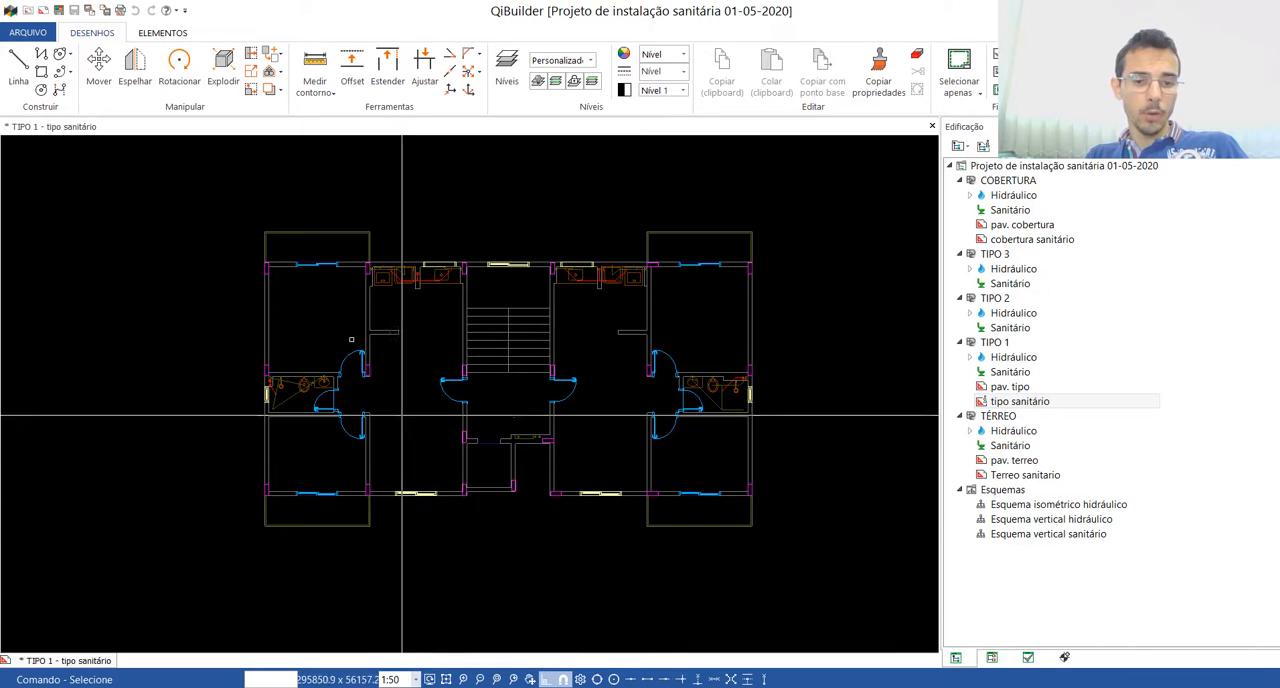
{"action": "left_click", "coordinate": [254, 74]}
{"action": "left_click", "coordinate": [232, 178]}
{"action": "left_click", "coordinate": [763, 597]}
{"action": "key", "text": "Return"}
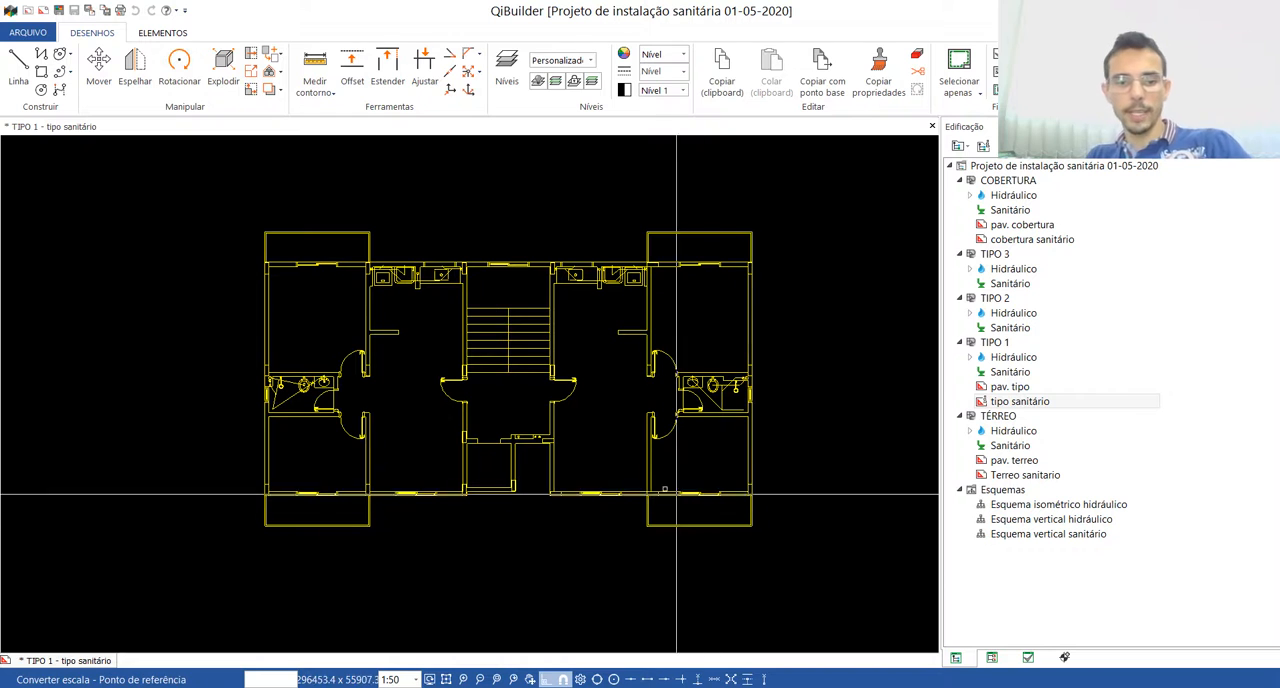
Step: Convert the plan's scale from a reference point at the elevator shaft, using the wall thickness there as a known distance of 15
{"action": "scroll", "coordinate": [557, 406], "scroll_direction": "up", "scroll_amount": 2}
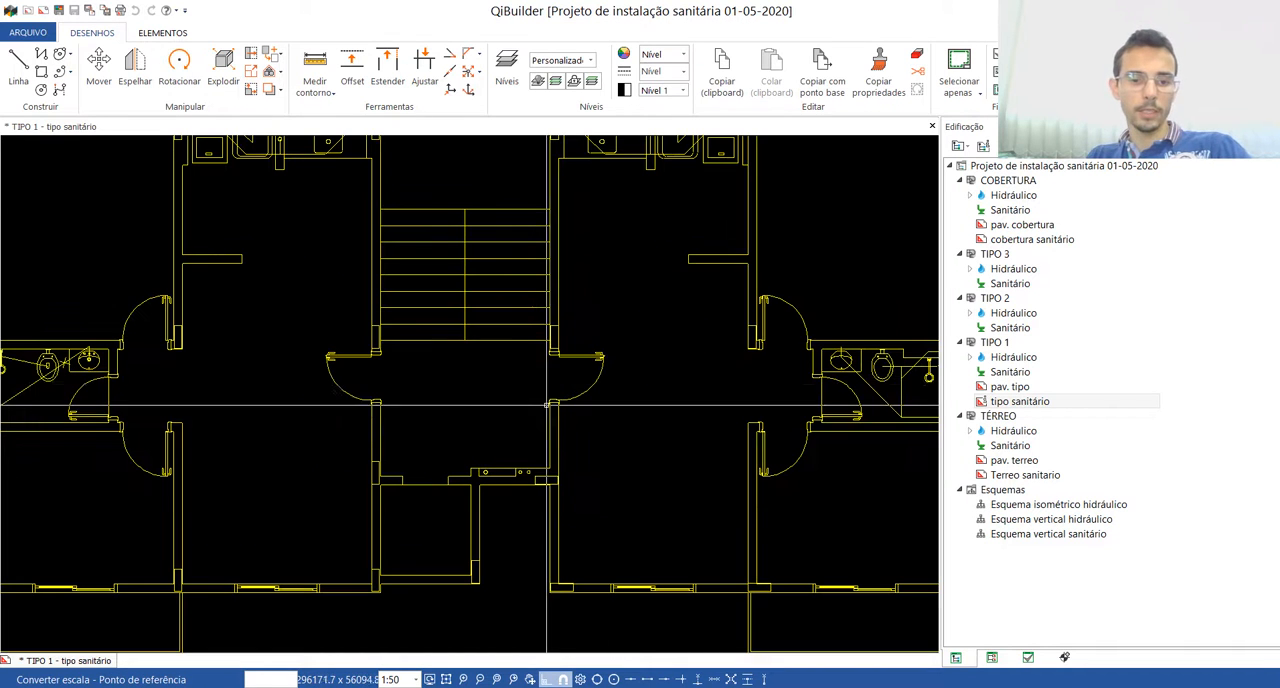
{"action": "left_click", "coordinate": [472, 482]}
{"action": "scroll", "coordinate": [472, 482], "scroll_direction": "up", "scroll_amount": 3}
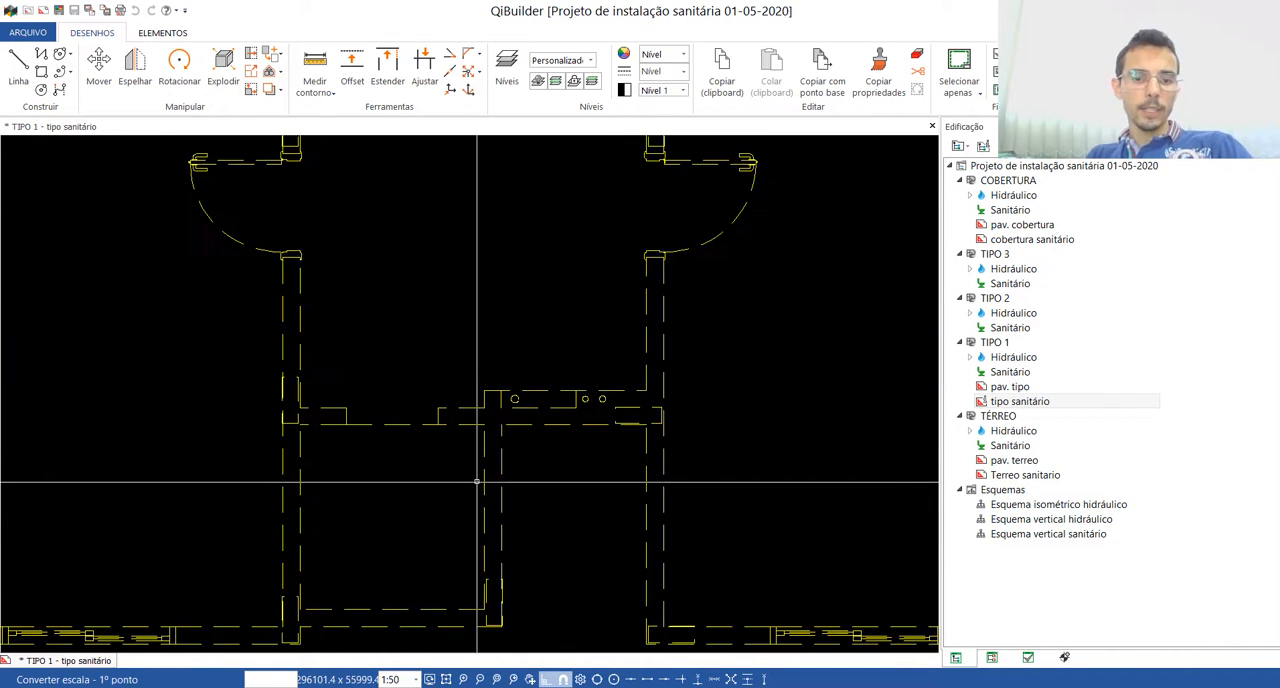
{"action": "scroll", "coordinate": [484, 406], "scroll_direction": "up", "scroll_amount": 1}
{"action": "left_click", "coordinate": [526, 402]}
{"action": "left_click", "coordinate": [522, 403]}
{"action": "type", "text": "15"}
{"action": "key", "text": "Return"}
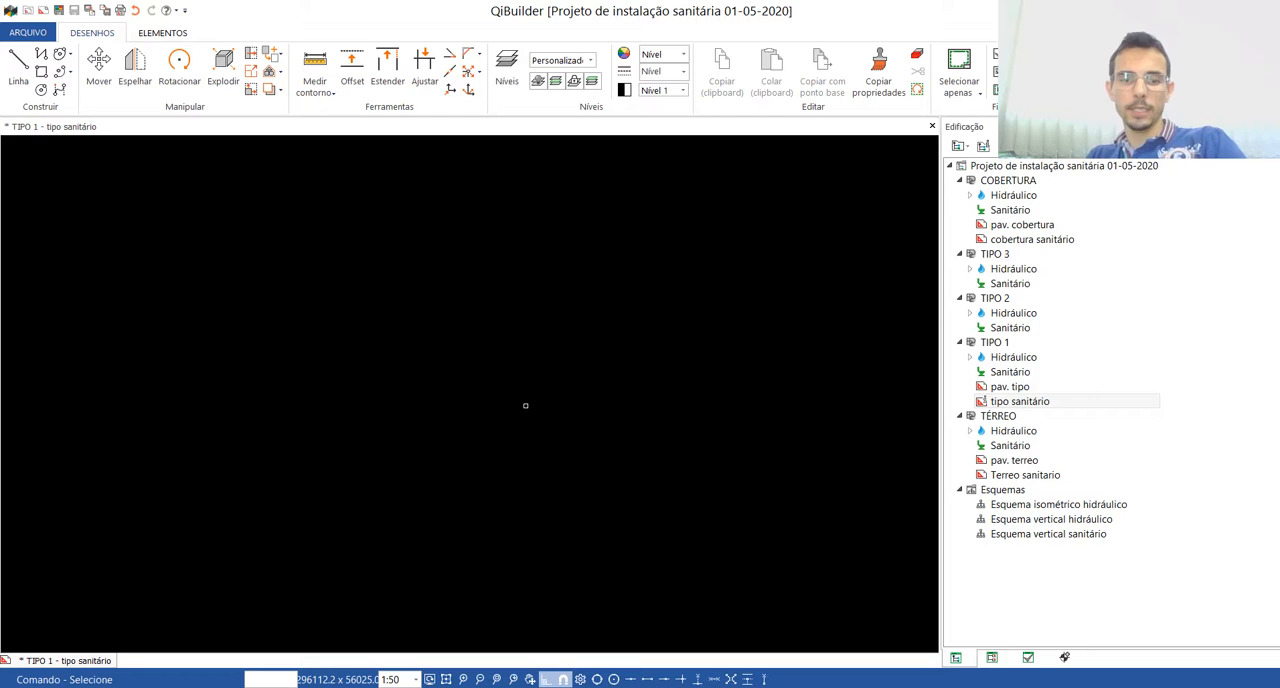
Step: Position the drawing's origin at the inner lower-right corner of the elevator shaft and show the whole plan
{"action": "scroll", "coordinate": [474, 321], "scroll_direction": "down", "scroll_amount": 4}
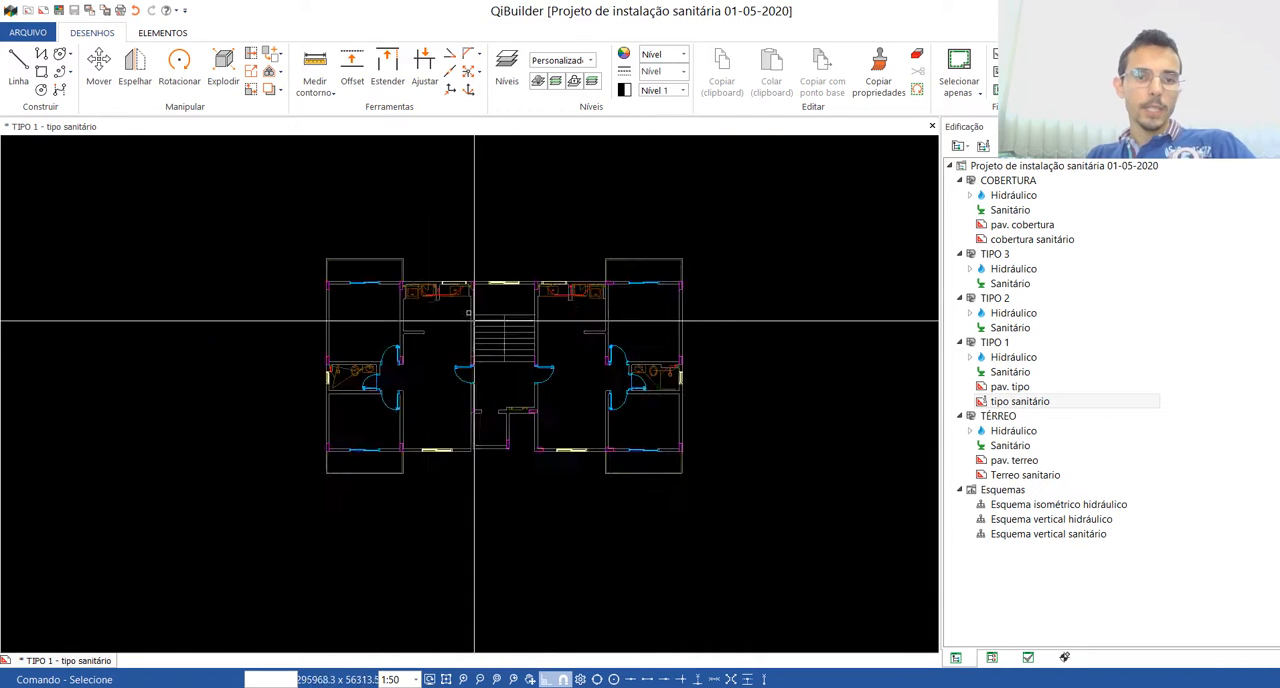
{"action": "left_click", "coordinate": [450, 90]}
{"action": "scroll", "coordinate": [504, 447], "scroll_direction": "up", "scroll_amount": 4}
{"action": "scroll", "coordinate": [494, 443], "scroll_direction": "up", "scroll_amount": 2}
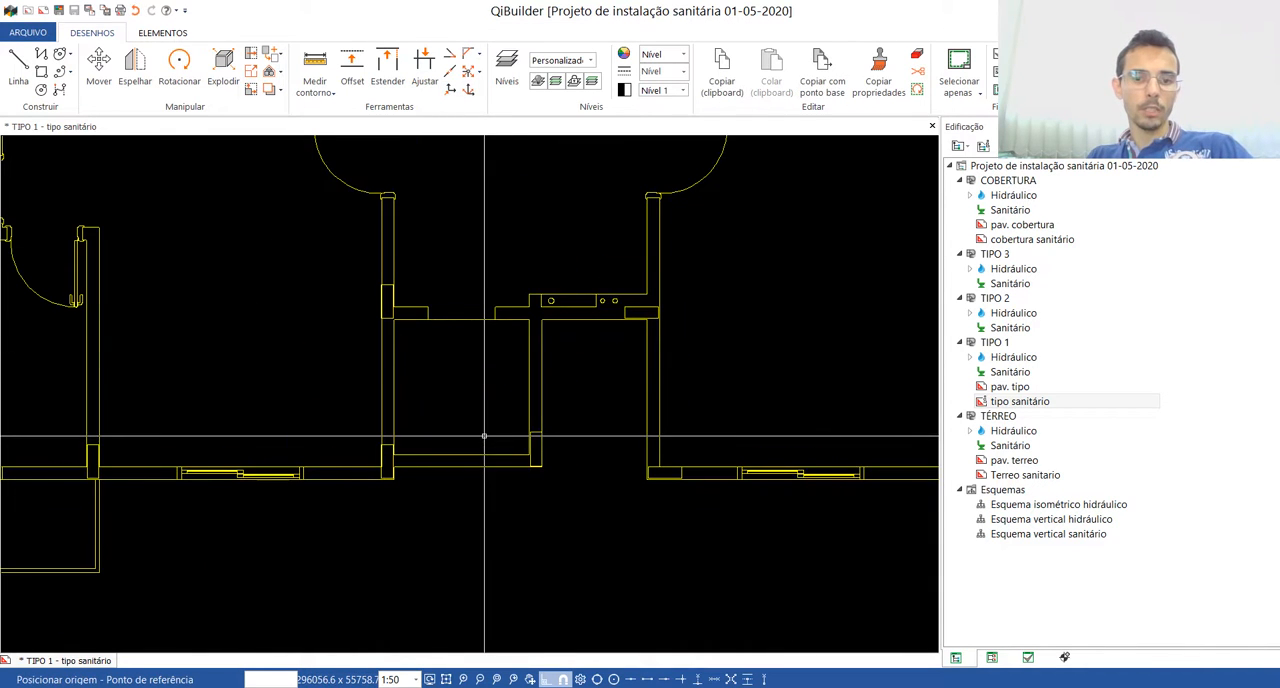
{"action": "scroll", "coordinate": [576, 524], "scroll_direction": "down", "scroll_amount": 5}
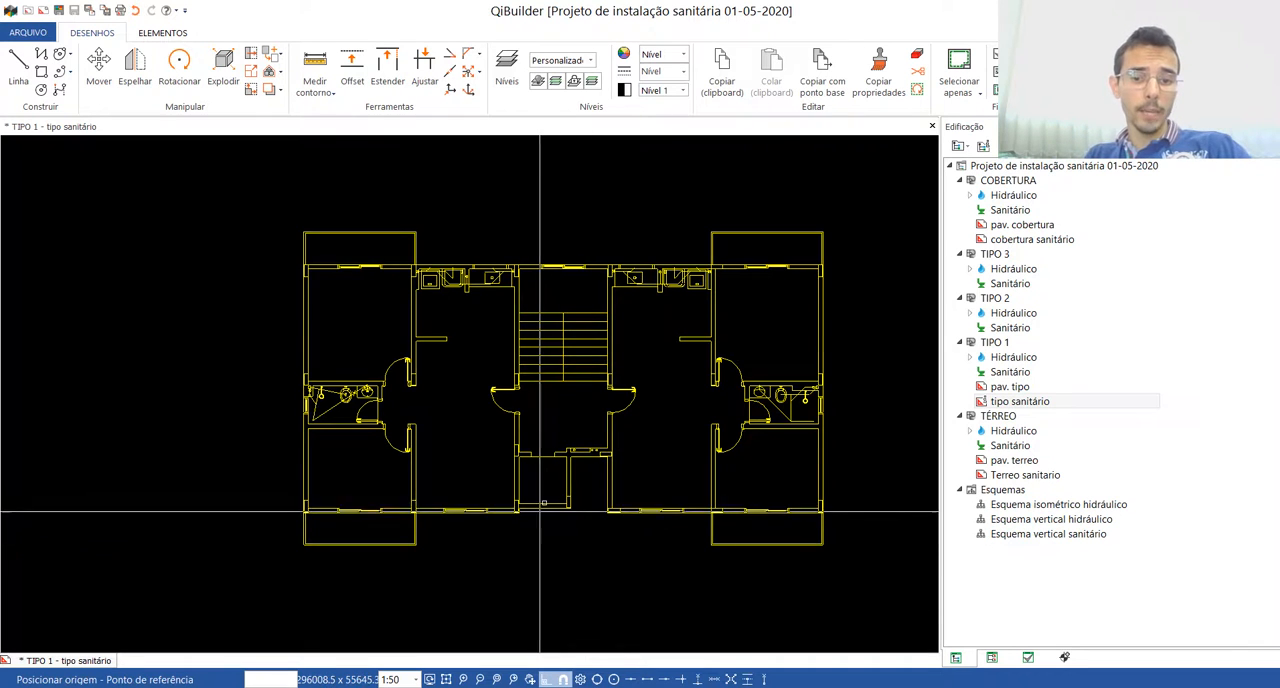
{"action": "scroll", "coordinate": [539, 517], "scroll_direction": "up", "scroll_amount": 6}
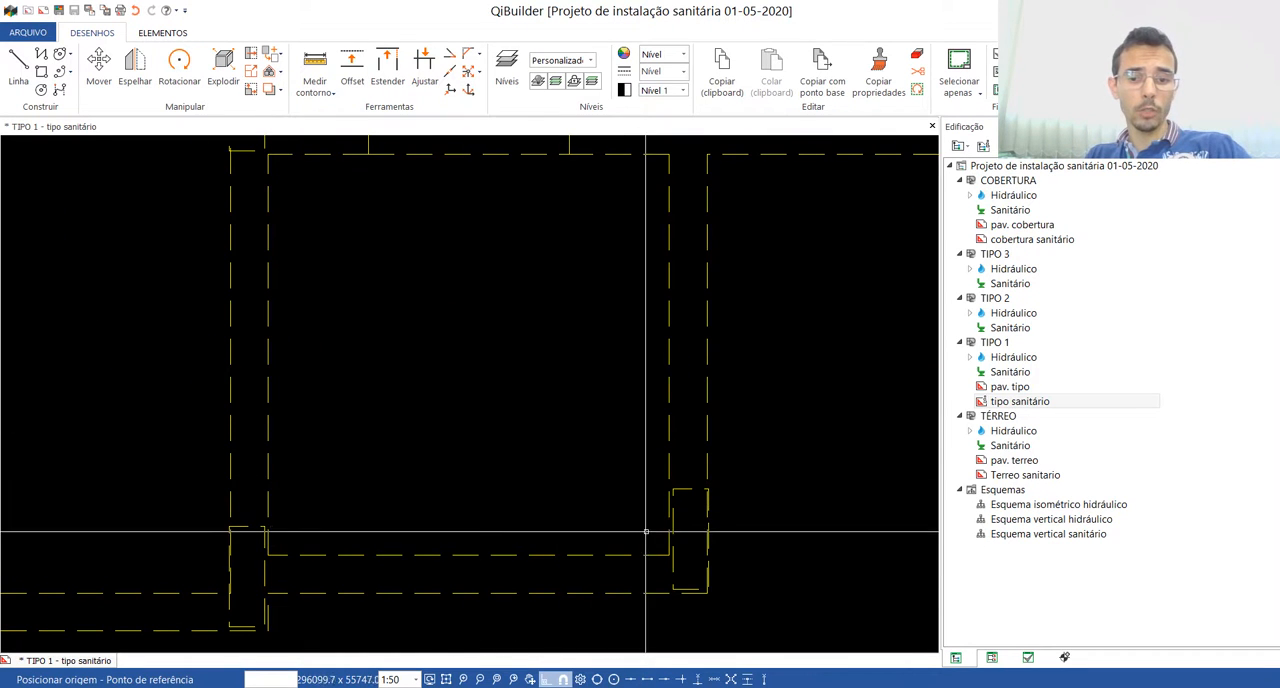
{"action": "left_click", "coordinate": [658, 553]}
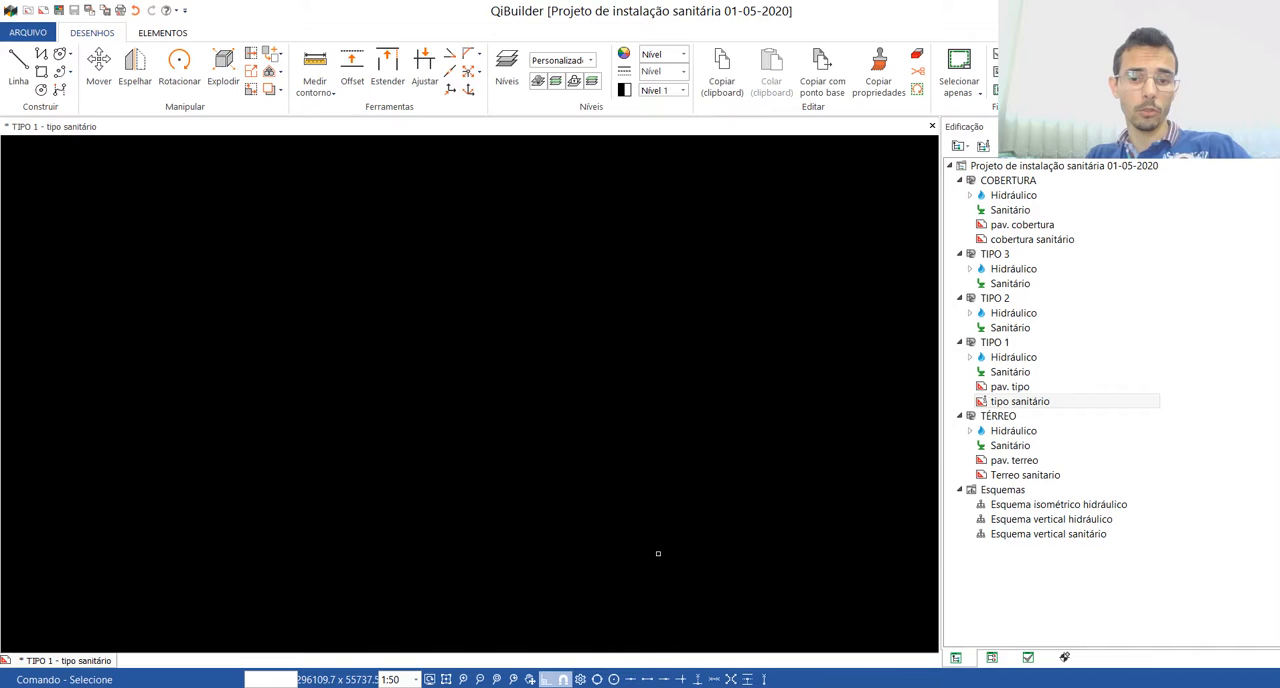
{"action": "left_click", "coordinate": [446, 679]}
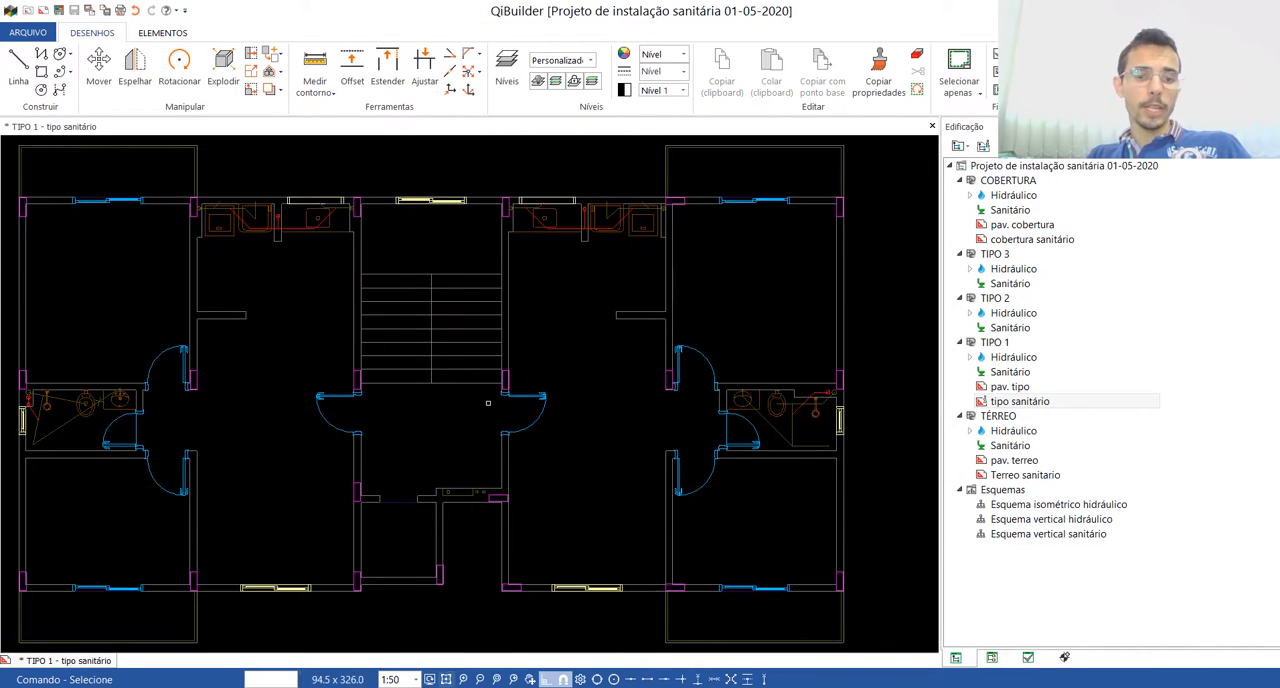
{"action": "scroll", "coordinate": [552, 400], "scroll_direction": "down", "scroll_amount": 2}
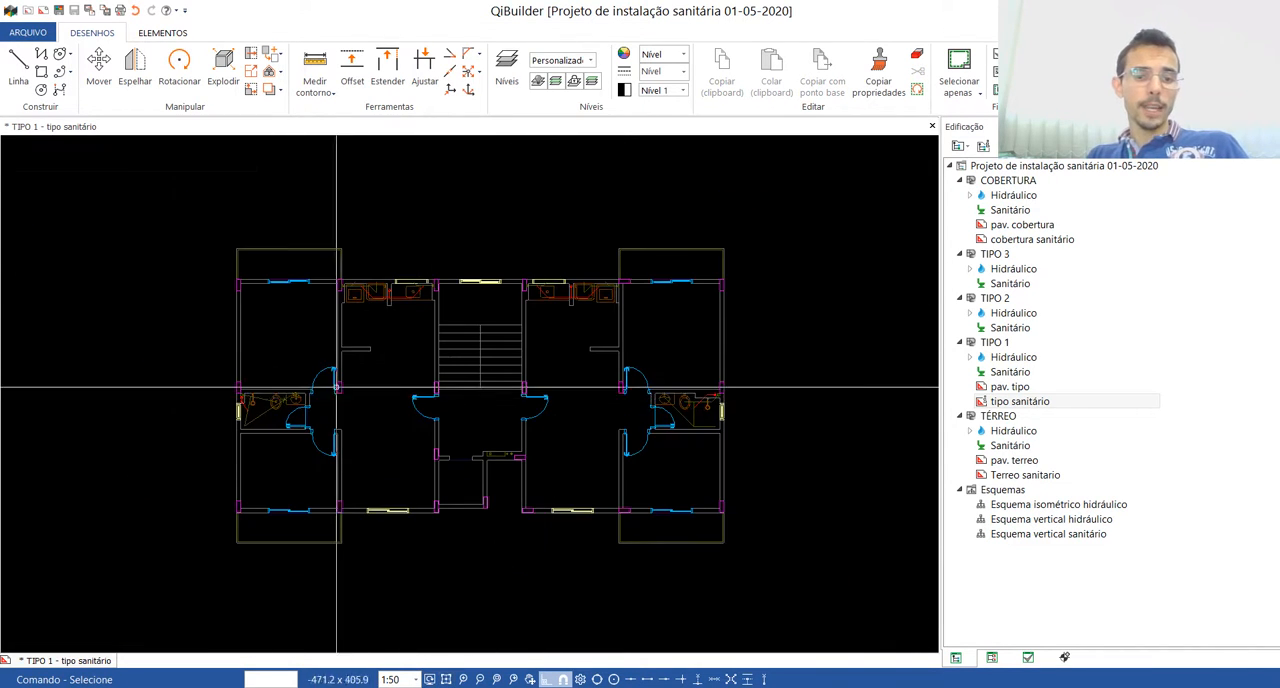
Step: Close the "tipo sanitário" drawing and open the "pav. tipo" drawing of the TIPO 1 floor
{"action": "left_click", "coordinate": [932, 126]}
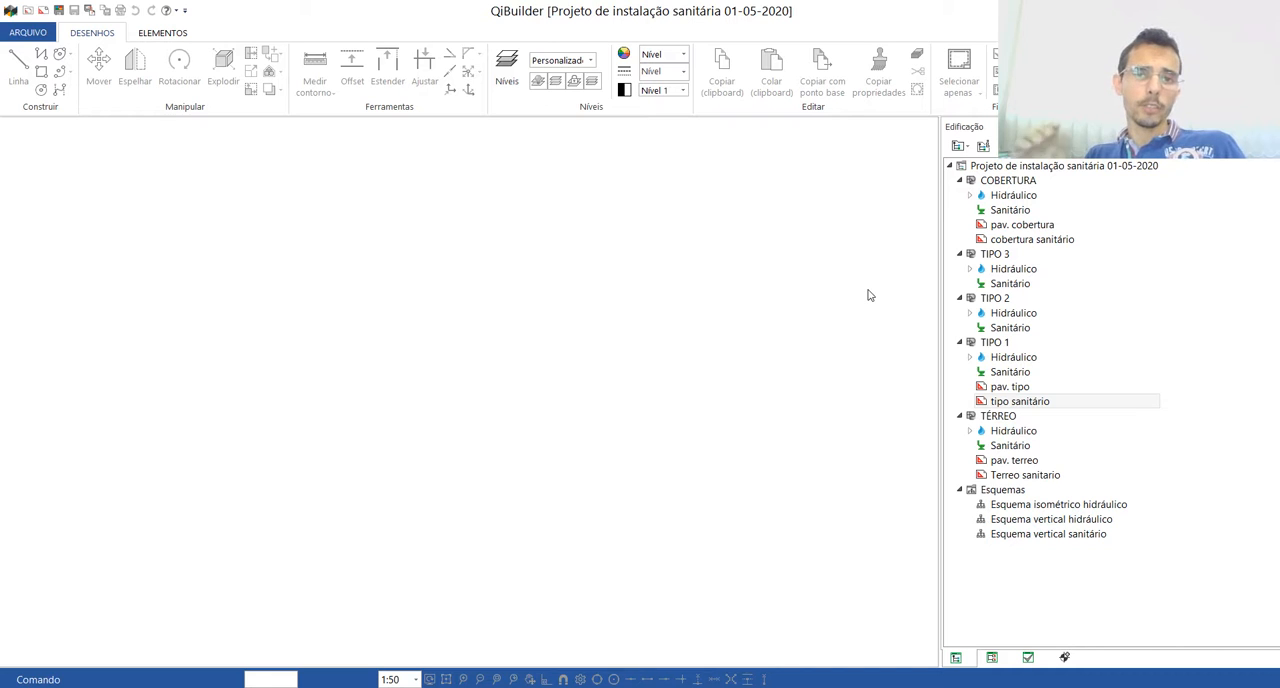
{"action": "left_click", "coordinate": [1005, 391]}
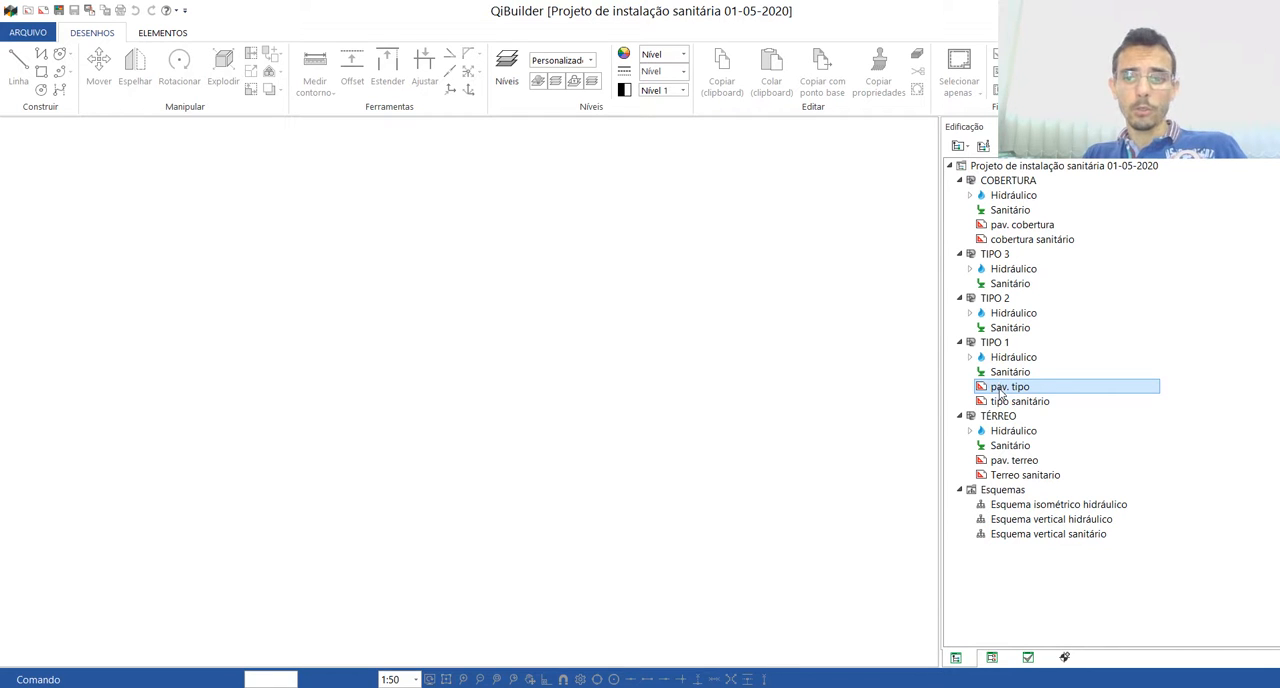
{"action": "double_click", "coordinate": [1005, 388]}
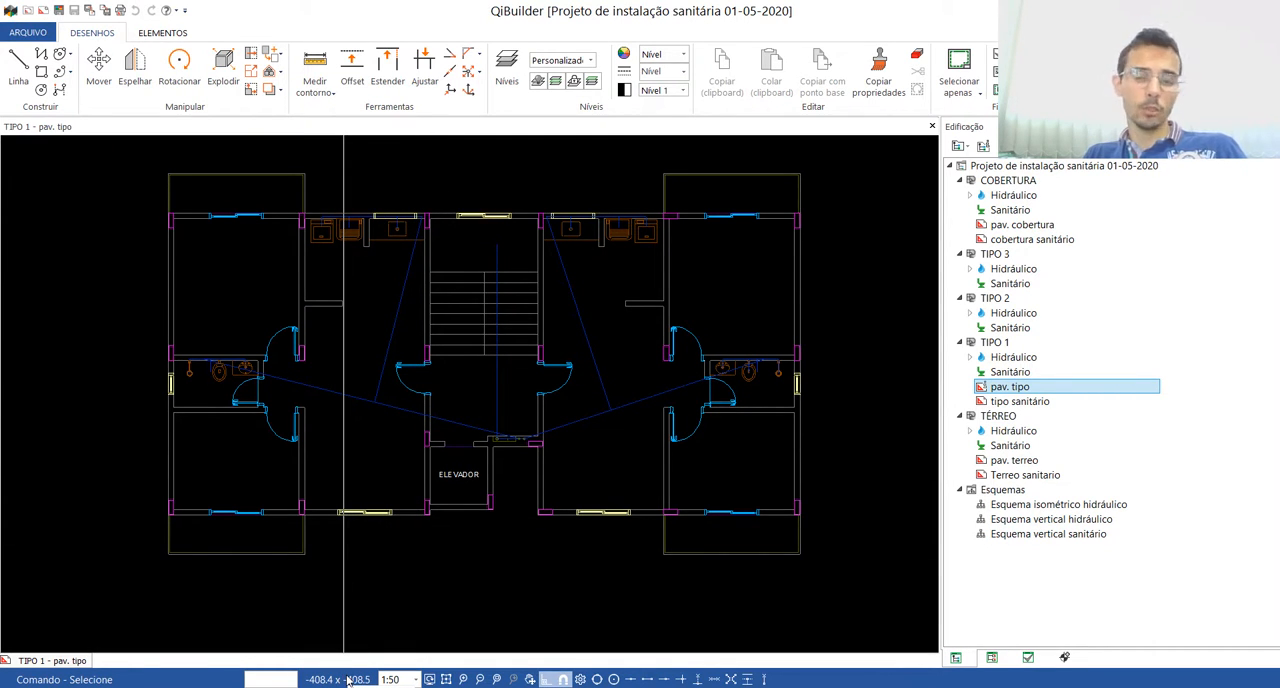
Step: Draw a line from the empty area beside the floor plan to the origin at 0,0
{"action": "scroll", "coordinate": [562, 449], "scroll_direction": "down", "scroll_amount": 2}
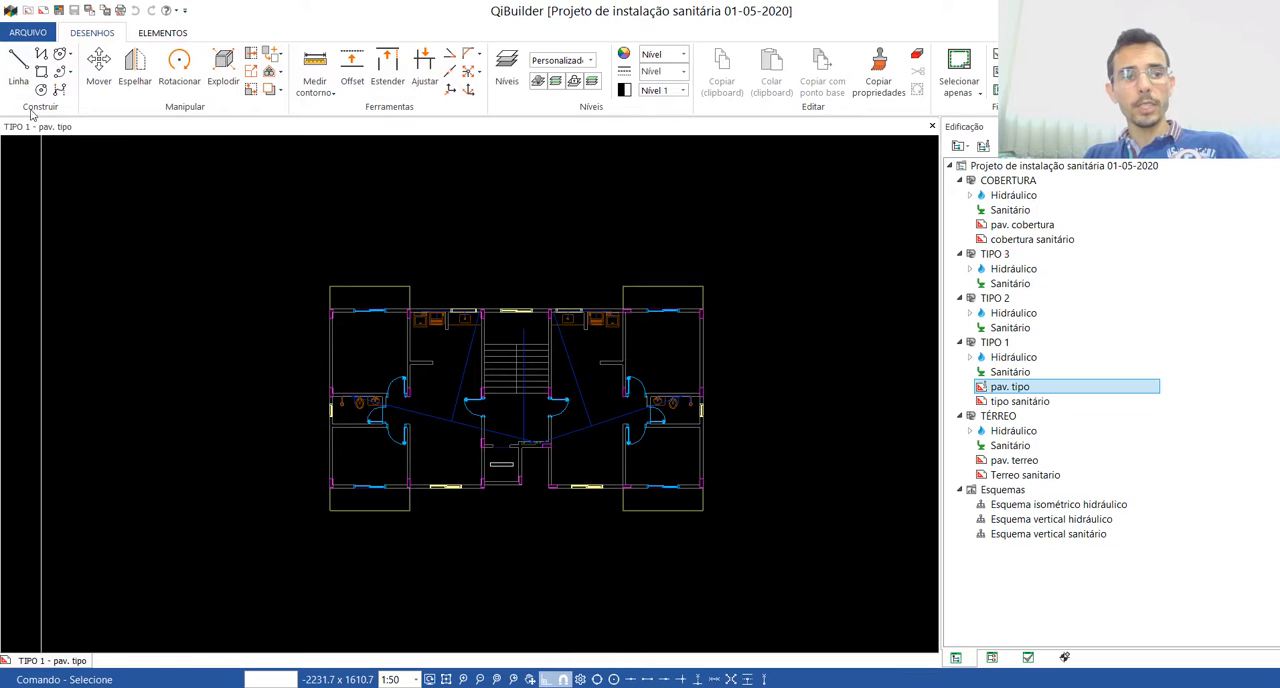
{"action": "left_click", "coordinate": [18, 68]}
{"action": "left_click", "coordinate": [130, 234]}
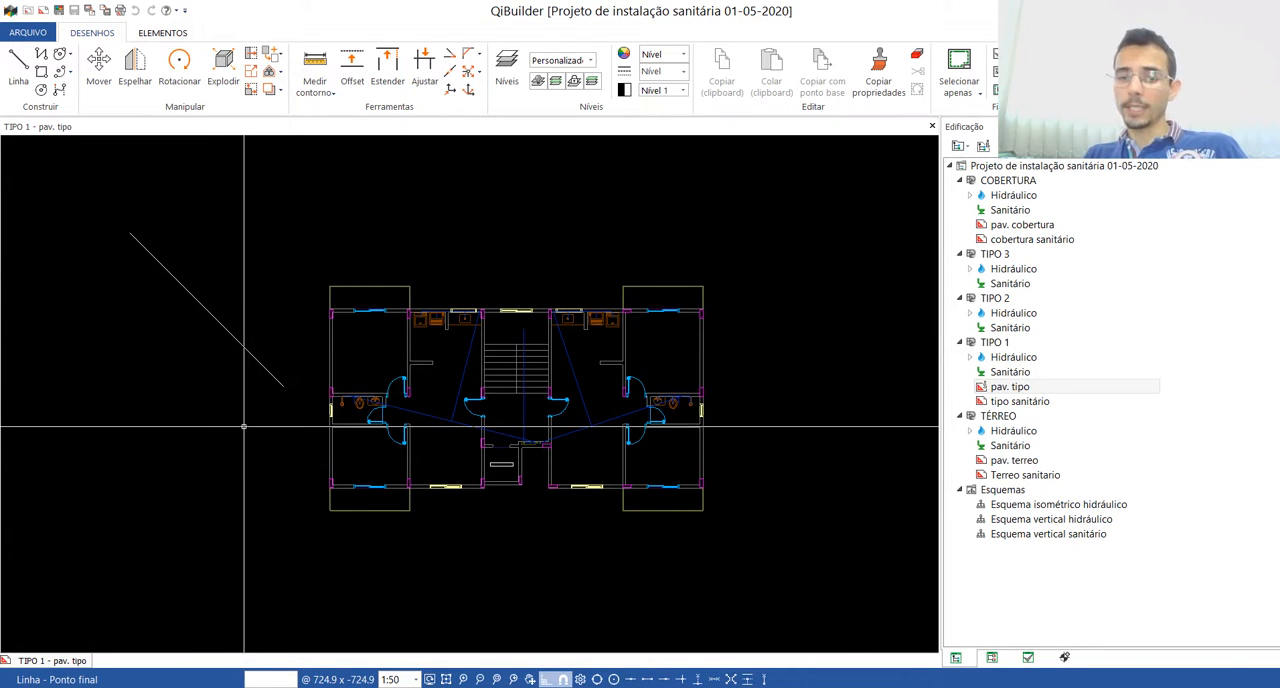
{"action": "type", "text": "0"}
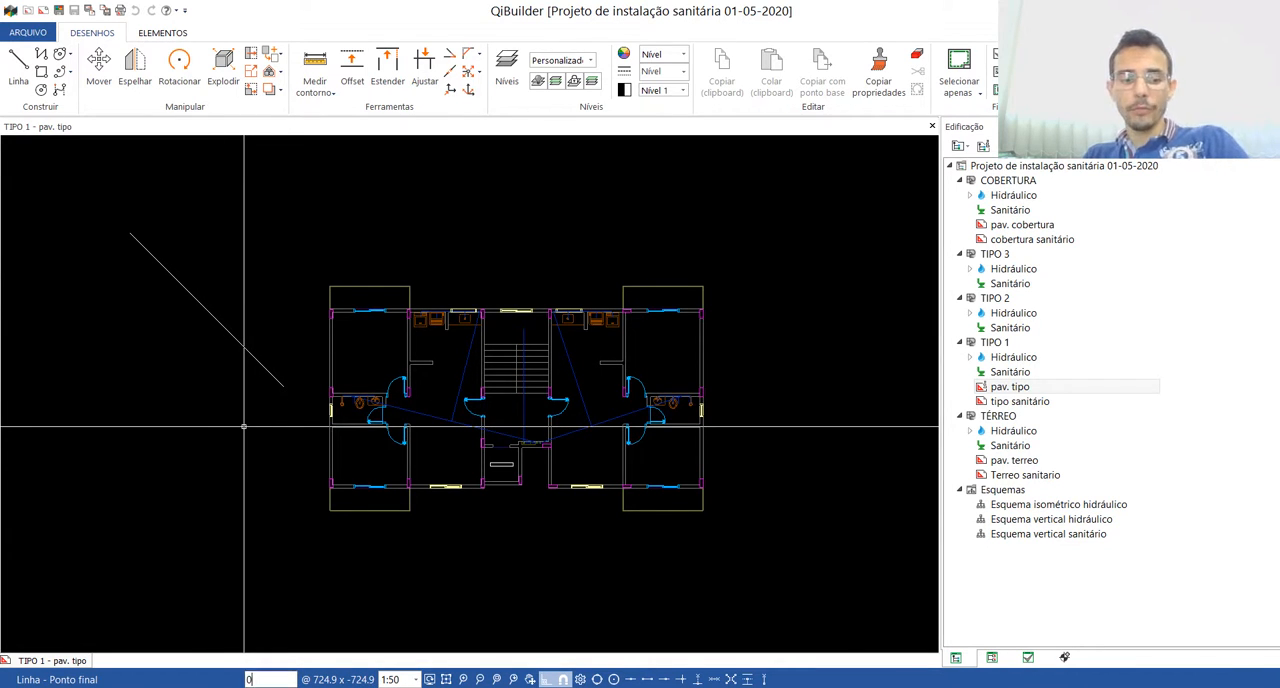
{"action": "type", "text": ",0"}
{"action": "key", "text": "Return"}
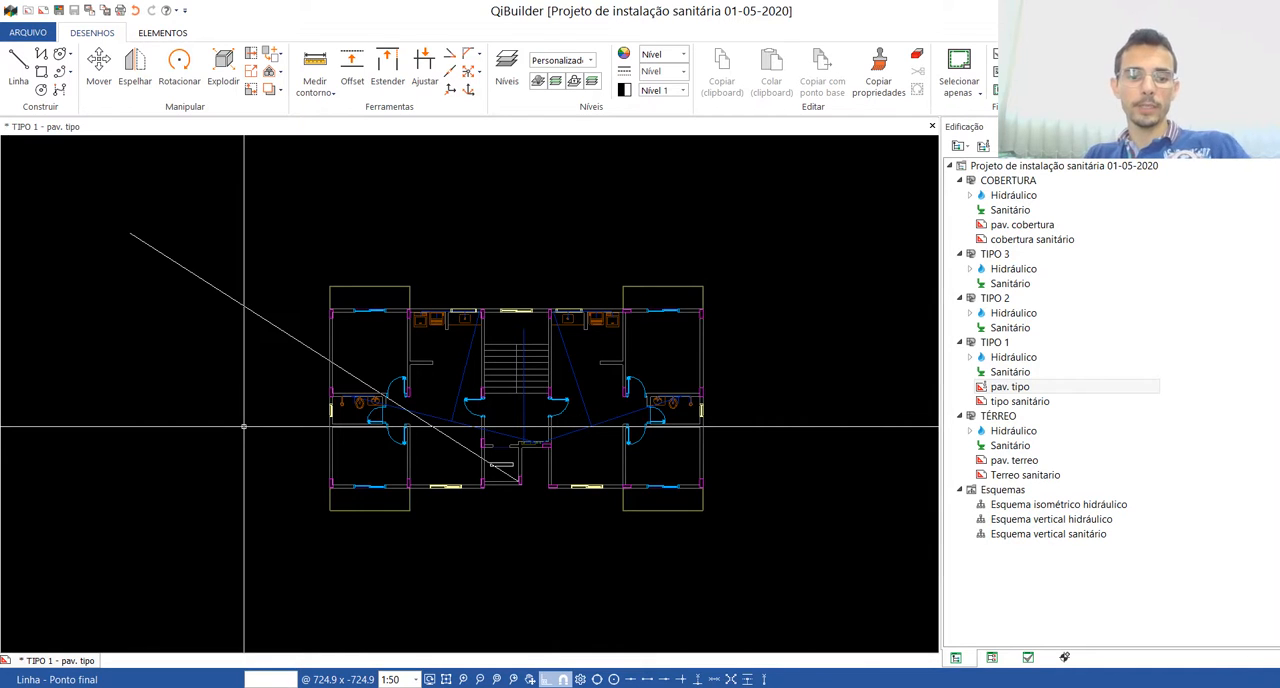
{"action": "key", "text": "Escape"}
Step: Examine where the line ends at the elevator shaft to identify the origin point of the "pav. tipo" drawing
{"action": "left_click", "coordinate": [171, 260]}
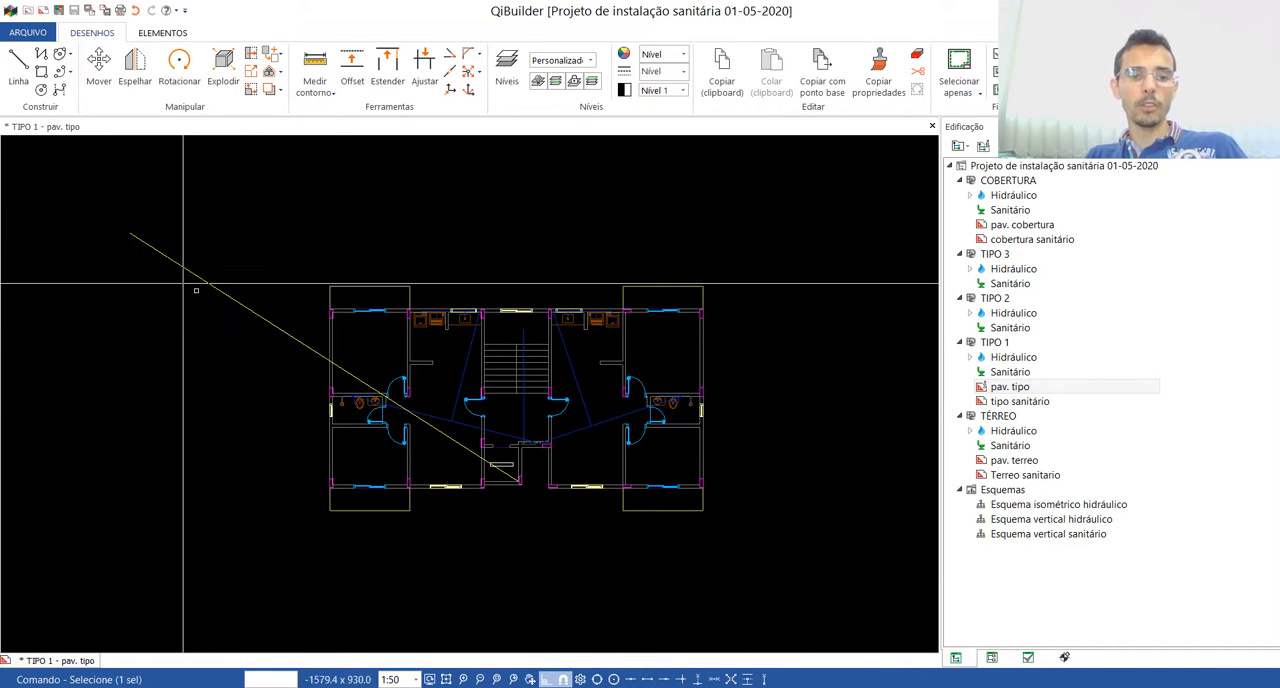
{"action": "scroll", "coordinate": [510, 485], "scroll_direction": "up", "scroll_amount": 10}
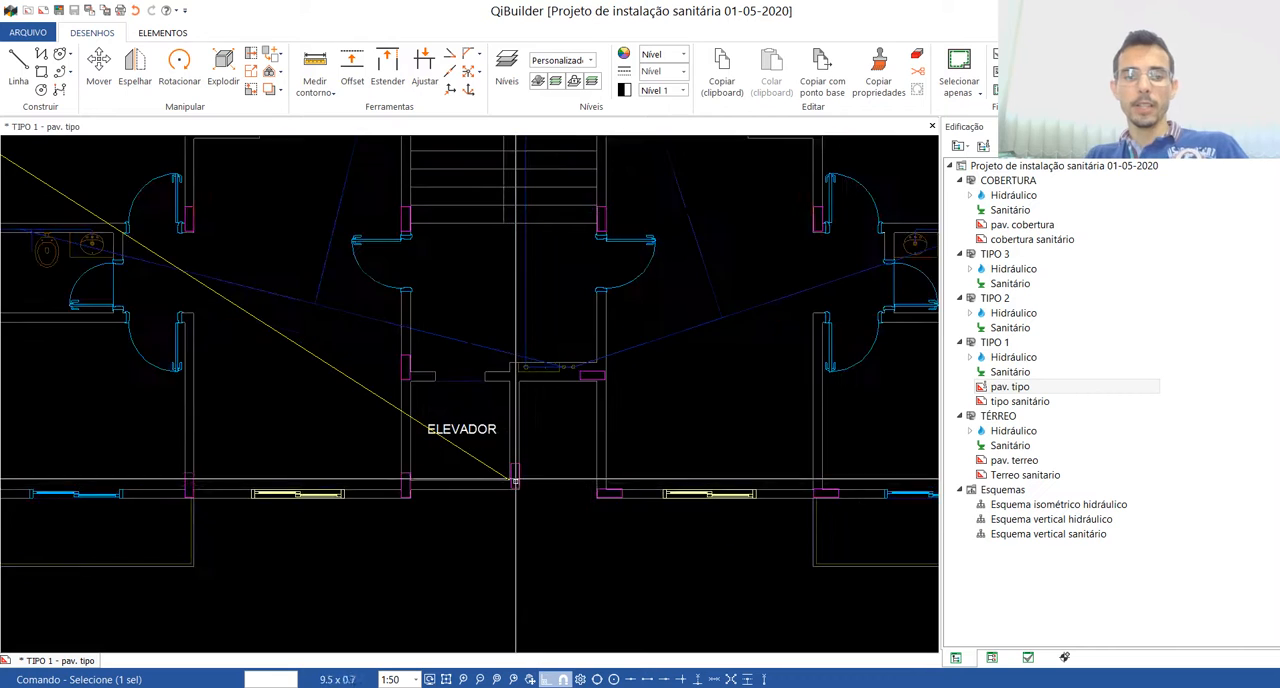
{"action": "key", "text": "Escape"}
{"action": "scroll", "coordinate": [501, 478], "scroll_direction": "up", "scroll_amount": 4}
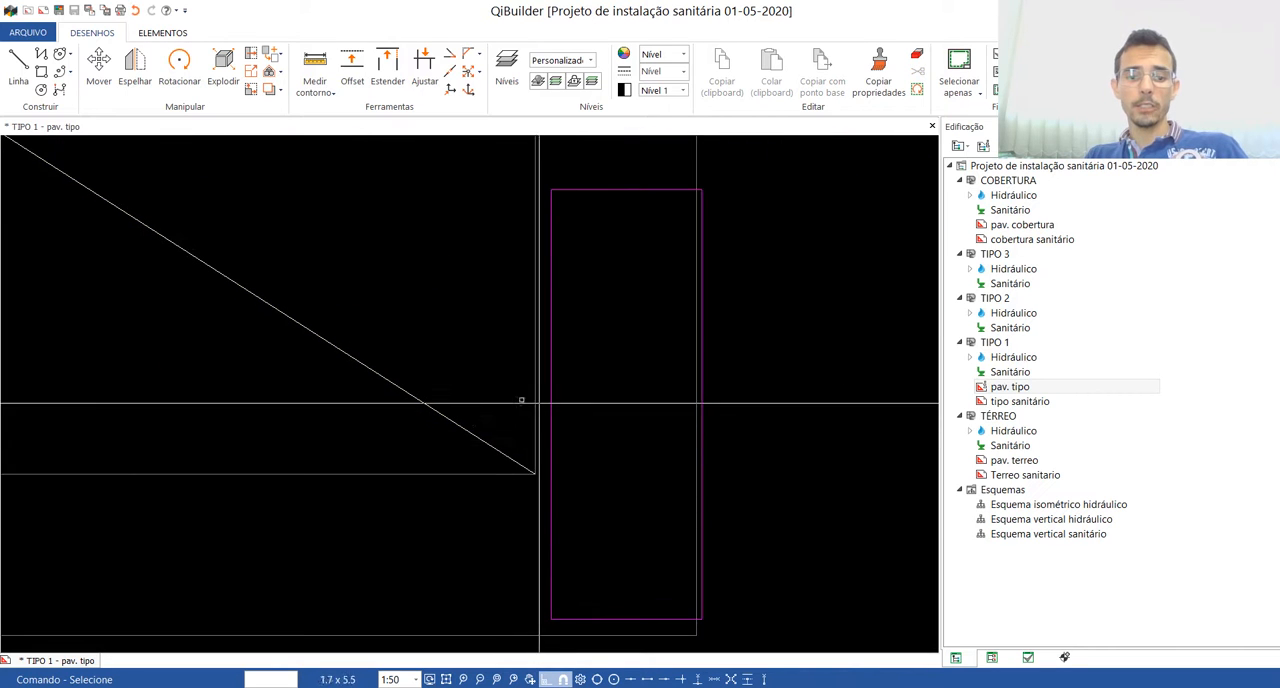
{"action": "scroll", "coordinate": [557, 526], "scroll_direction": "down", "scroll_amount": 8}
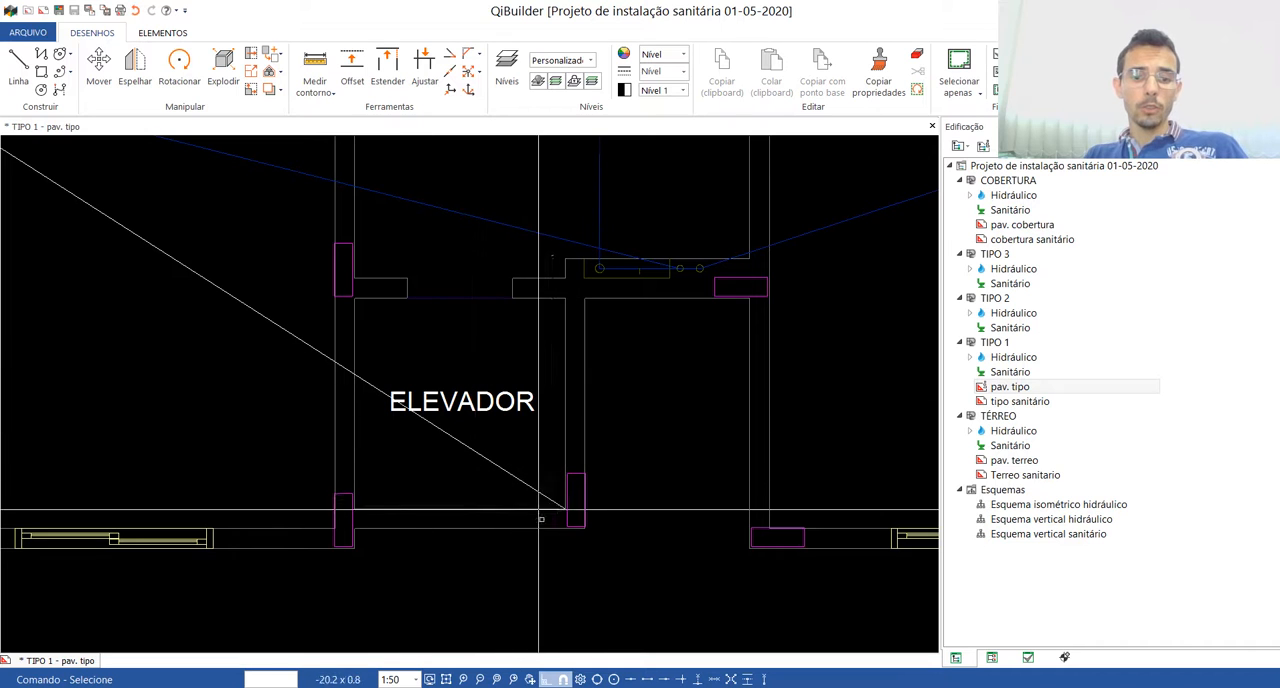
{"action": "scroll", "coordinate": [590, 502], "scroll_direction": "down", "scroll_amount": 6}
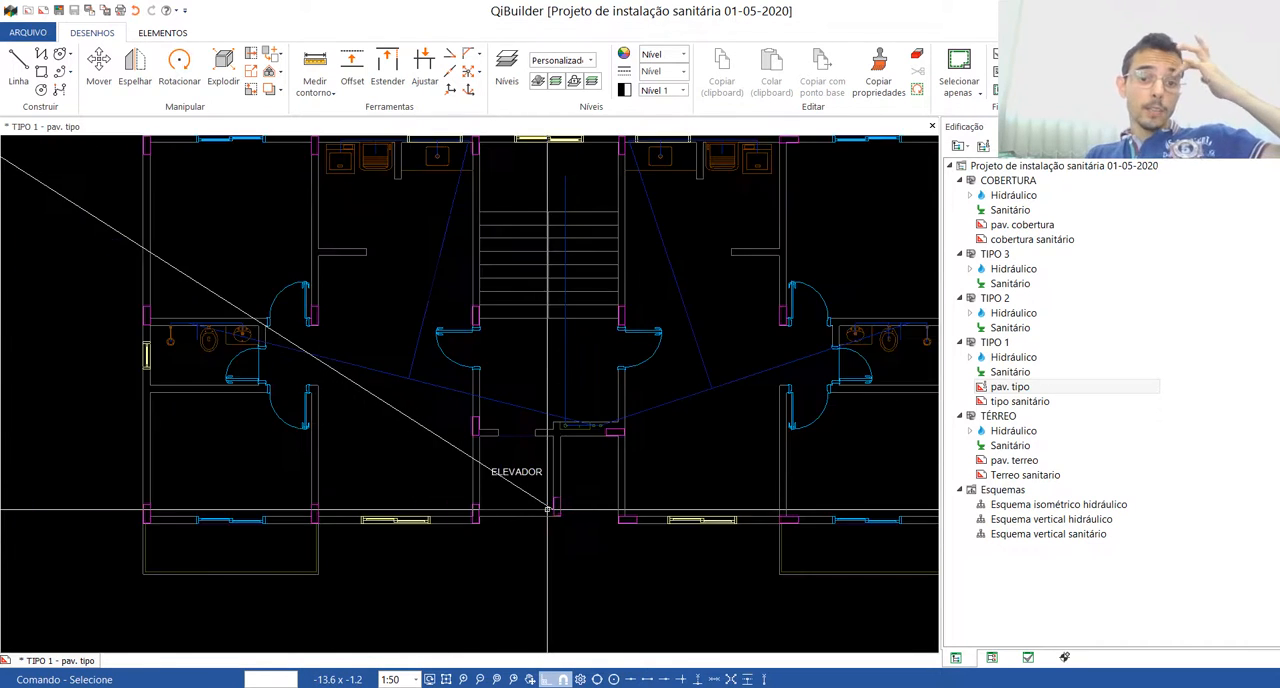
{"action": "scroll", "coordinate": [545, 511], "scroll_direction": "up", "scroll_amount": 4}
{"action": "scroll", "coordinate": [530, 514], "scroll_direction": "down", "scroll_amount": 3}
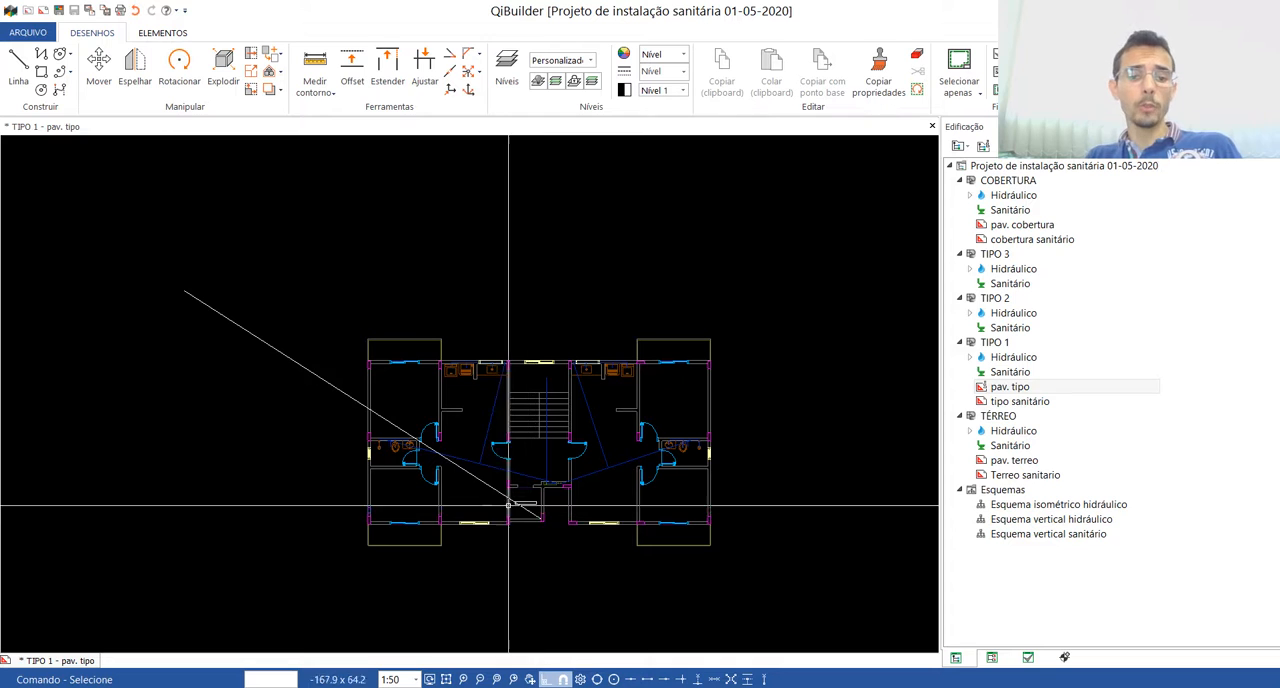
Step: Delete the line drawn to the origin and close the "pav. tipo" drawing
{"action": "left_click", "coordinate": [267, 345]}
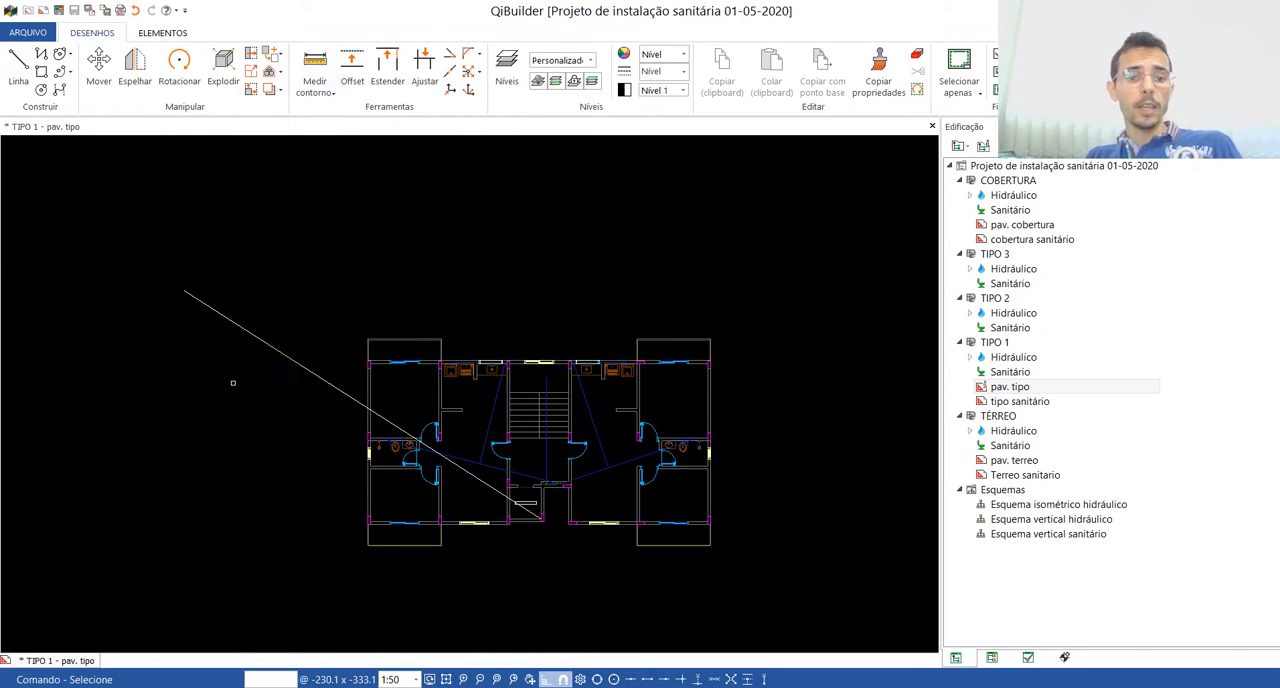
{"action": "key", "text": "Delete"}
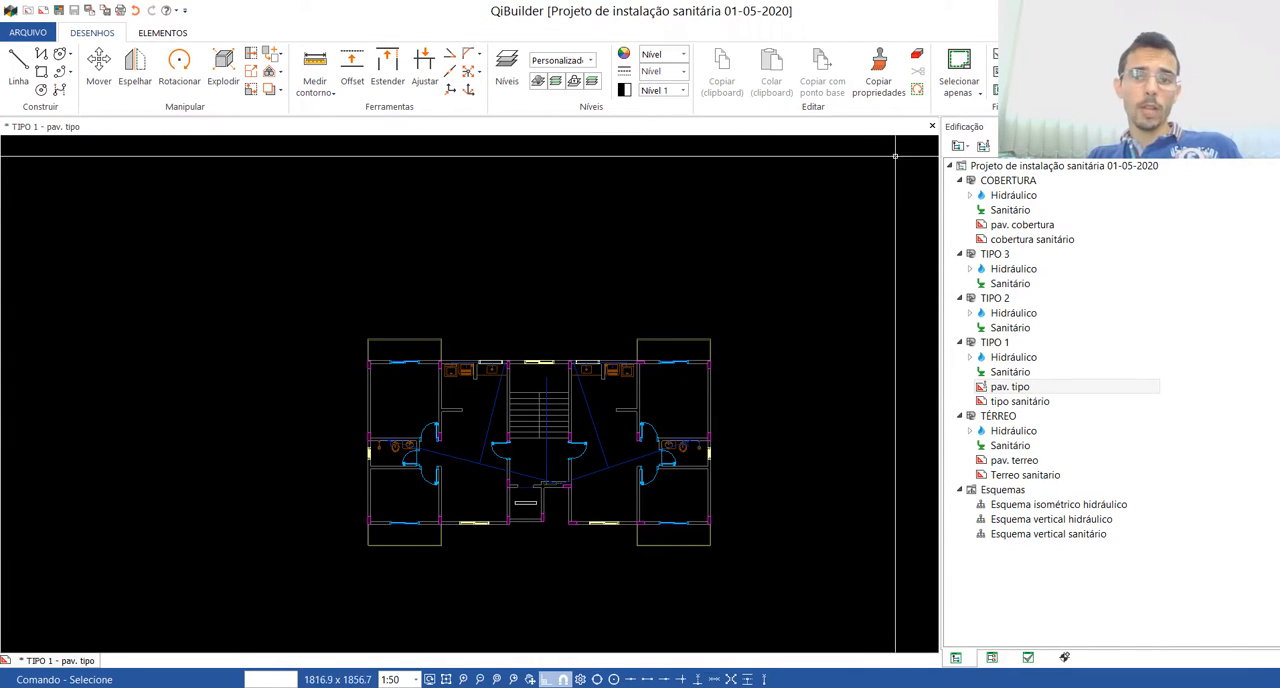
{"action": "left_click", "coordinate": [931, 127]}
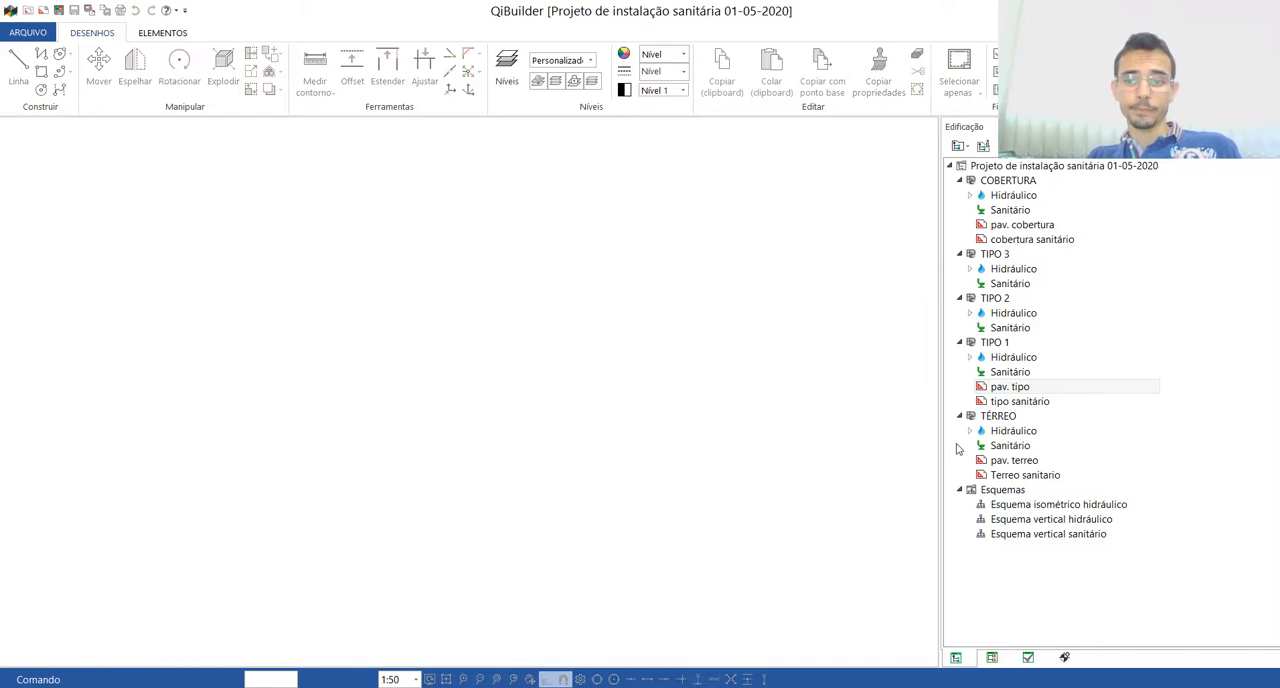
Step: Open the "Terreo sanitario" drawing of the TÉRREO floor and set its scale to 1:50
{"action": "double_click", "coordinate": [1020, 476]}
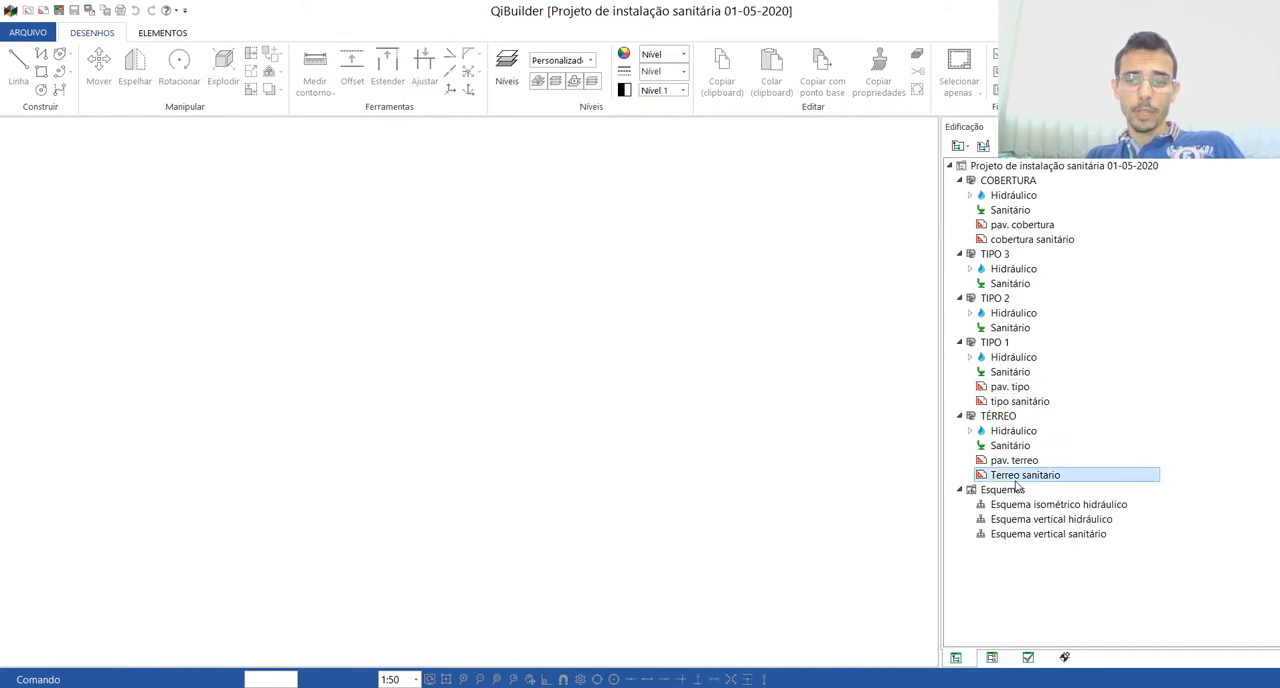
{"action": "scroll", "coordinate": [733, 378], "scroll_direction": "down", "scroll_amount": 3}
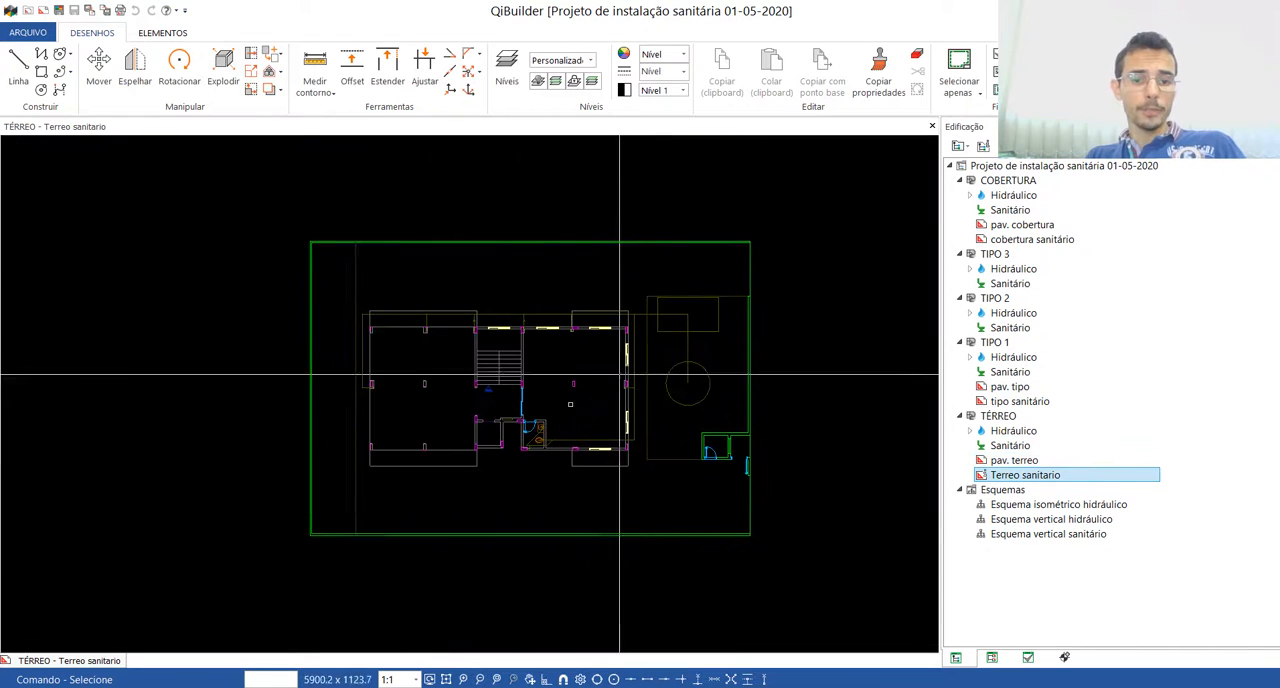
{"action": "left_click", "coordinate": [398, 679]}
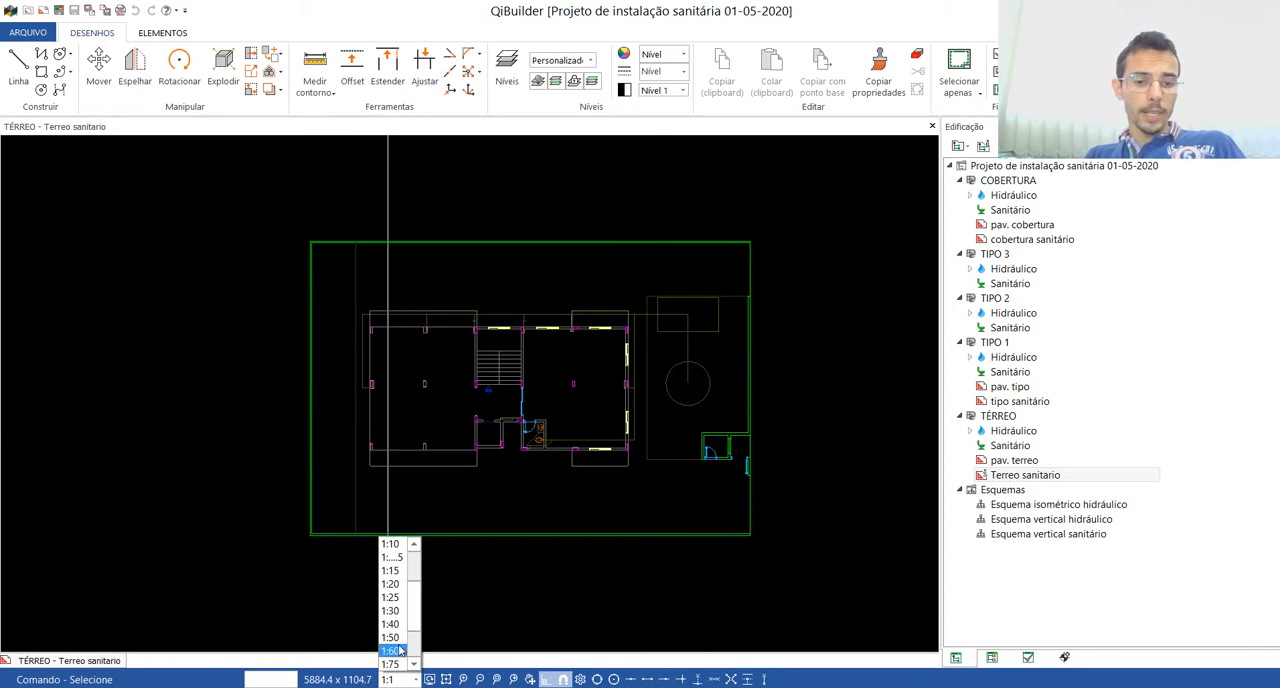
{"action": "left_click", "coordinate": [390, 637]}
Step: Convert the scale of the whole "Terreo sanitario" floor plan, using the wall thickness at the elevator shaft as a reference length of 15
{"action": "left_click", "coordinate": [251, 71]}
{"action": "left_click_drag", "start_coordinate": [257, 203], "coordinate": [772, 572]}
{"action": "key", "text": "Return"}
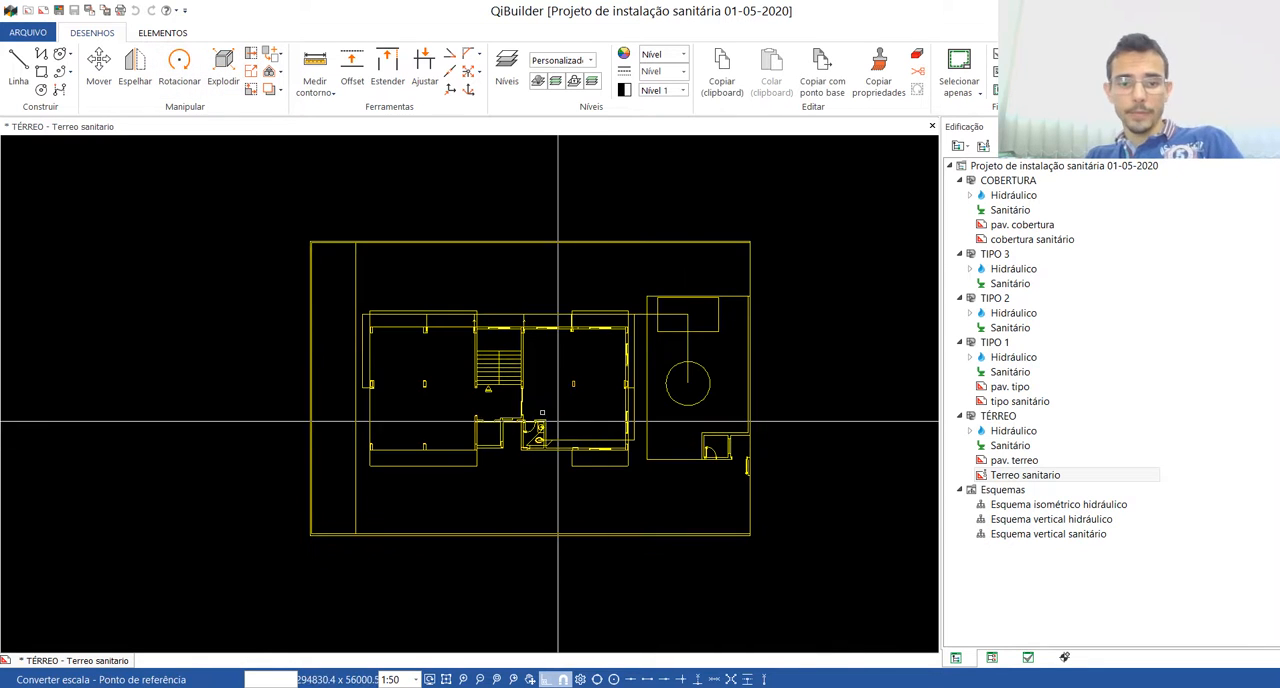
{"action": "scroll", "coordinate": [491, 347], "scroll_direction": "up", "scroll_amount": 4}
{"action": "left_click", "coordinate": [491, 347]}
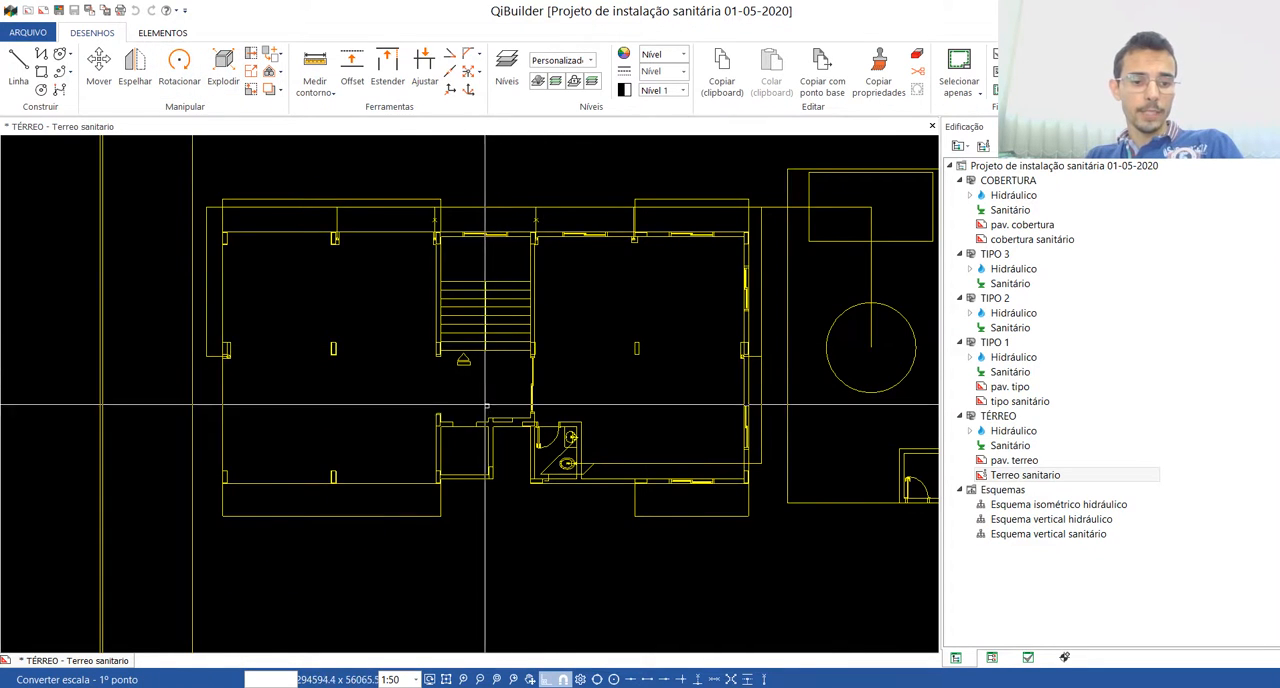
{"action": "scroll", "coordinate": [505, 415], "scroll_direction": "up", "scroll_amount": 6}
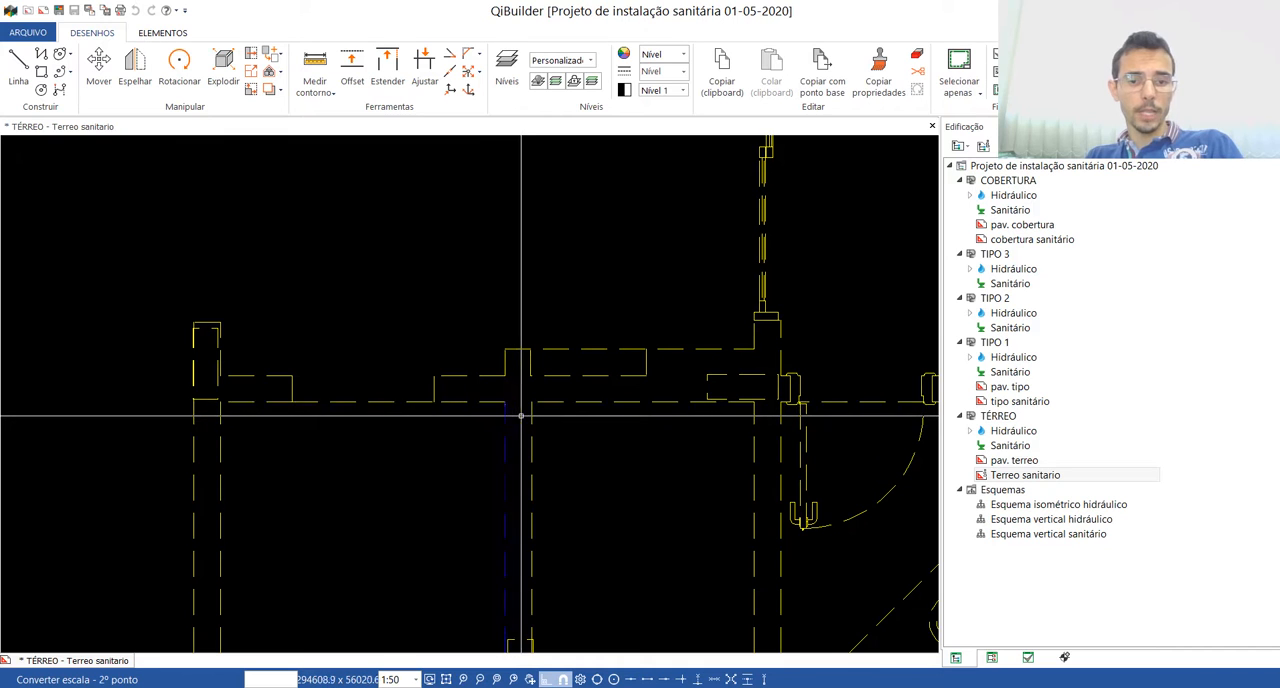
{"action": "left_click", "coordinate": [522, 407]}
{"action": "type", "text": "15"}
{"action": "key", "text": "Return"}
{"action": "left_click", "coordinate": [680, 416]}
{"action": "scroll", "coordinate": [552, 423], "scroll_direction": "down", "scroll_amount": 6}
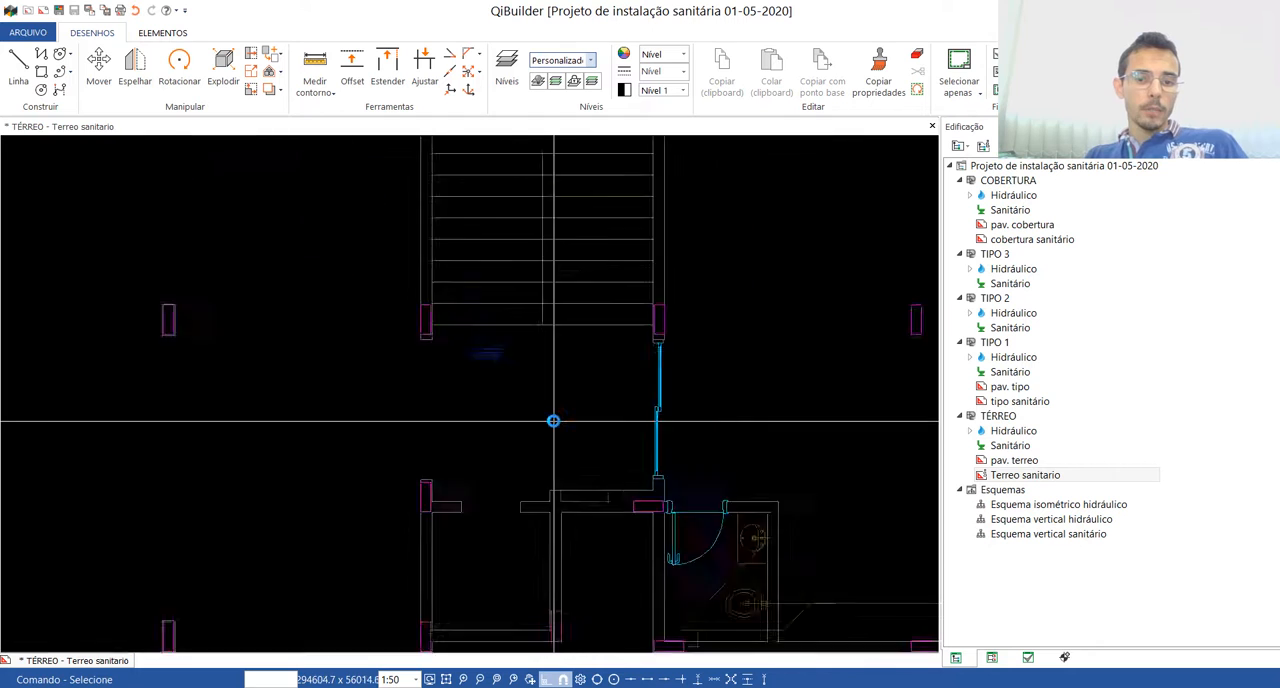
Step: Position the "Terreo sanitario" drawing's origin at the elevator shaft's lower-right inner corner and close the drawing
{"action": "left_click", "coordinate": [452, 91]}
{"action": "scroll", "coordinate": [507, 588], "scroll_direction": "up", "scroll_amount": 5}
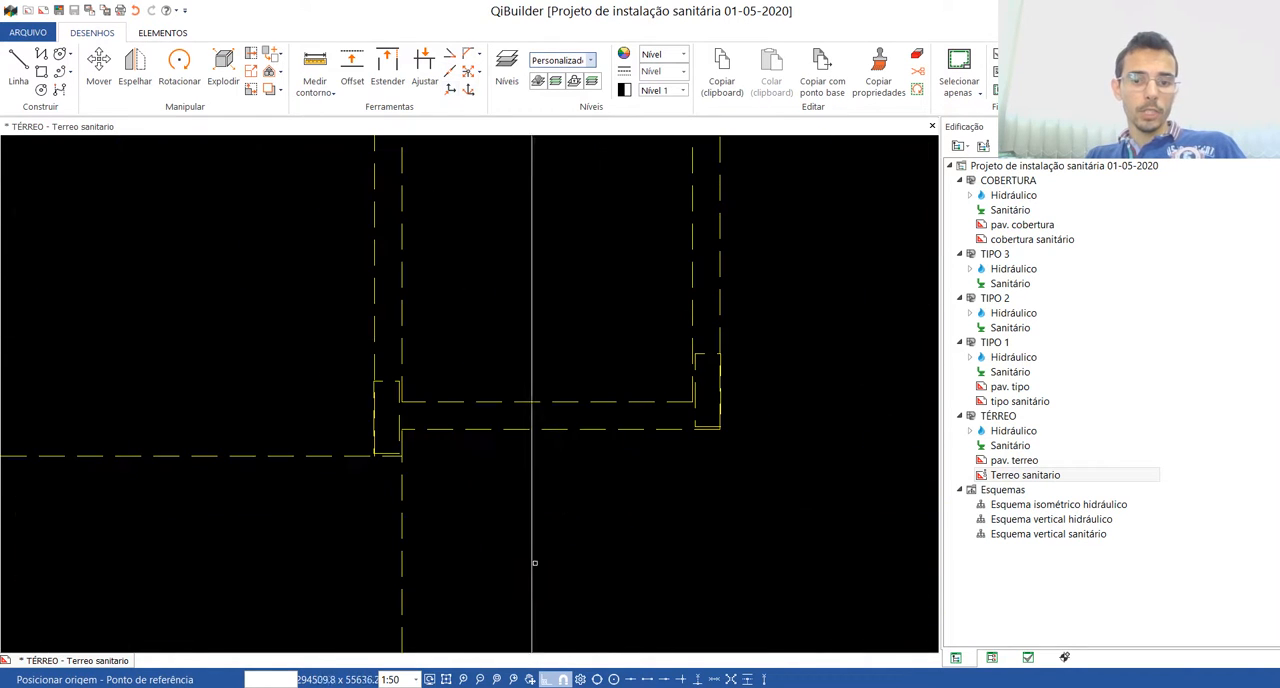
{"action": "left_click", "coordinate": [668, 399]}
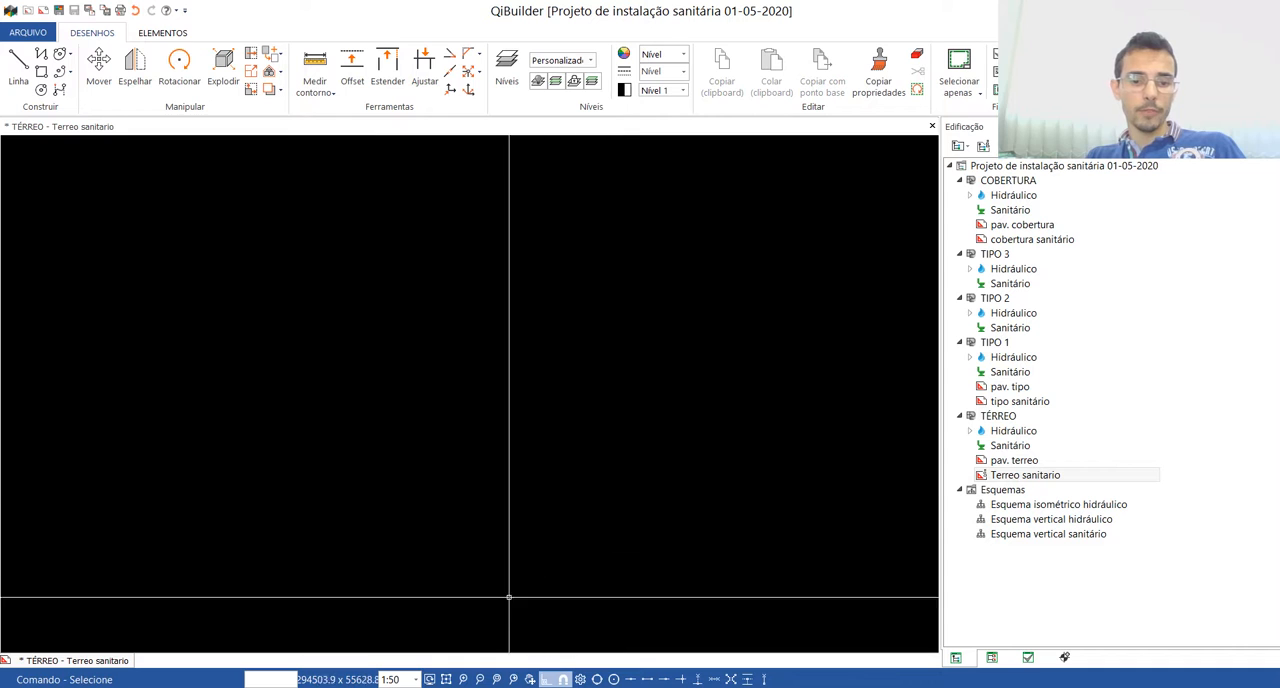
{"action": "left_click", "coordinate": [446, 679]}
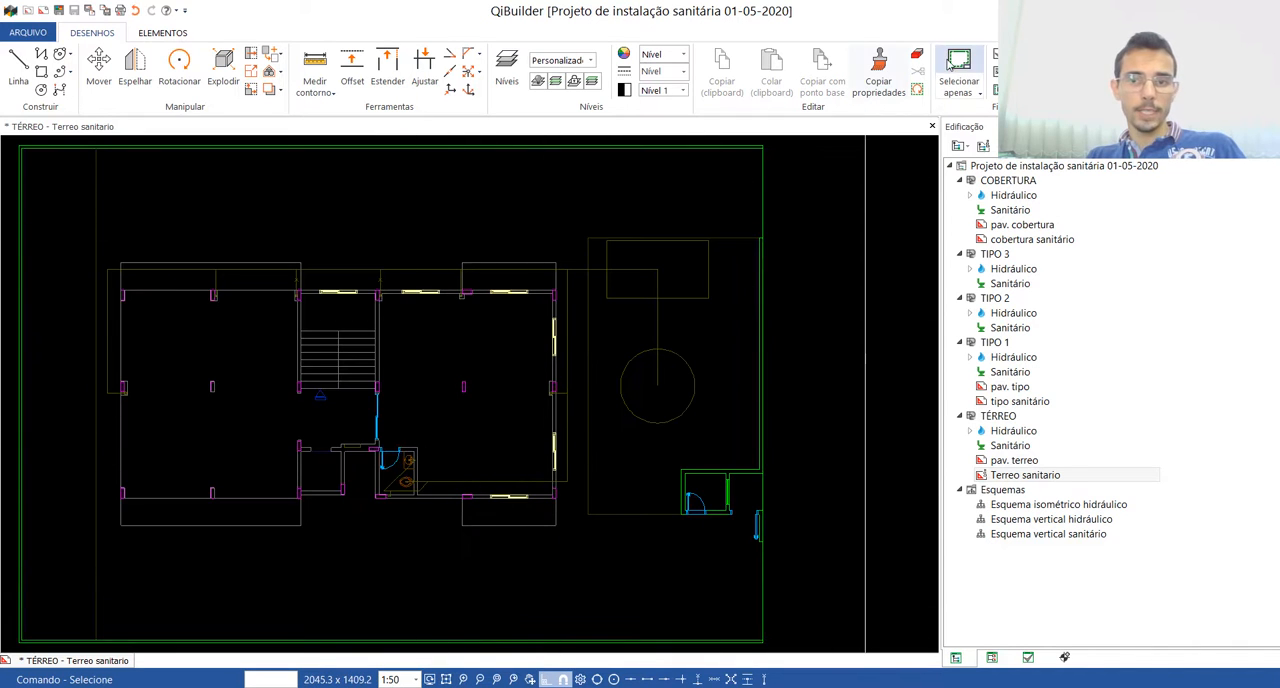
{"action": "left_click", "coordinate": [932, 126]}
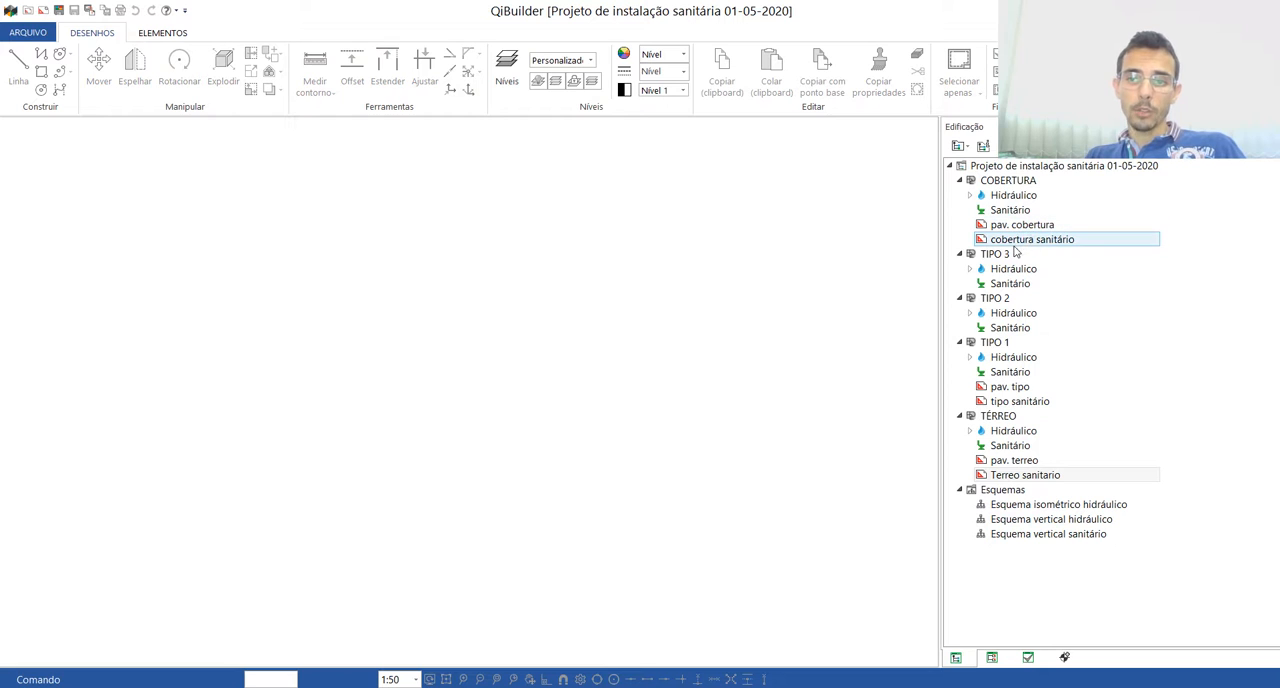
Step: Open the "cobertura sanitário" drawing of the COBERTURA floor and set its scale to 1:50
{"action": "left_click", "coordinate": [1014, 244]}
{"action": "double_click", "coordinate": [1014, 244]}
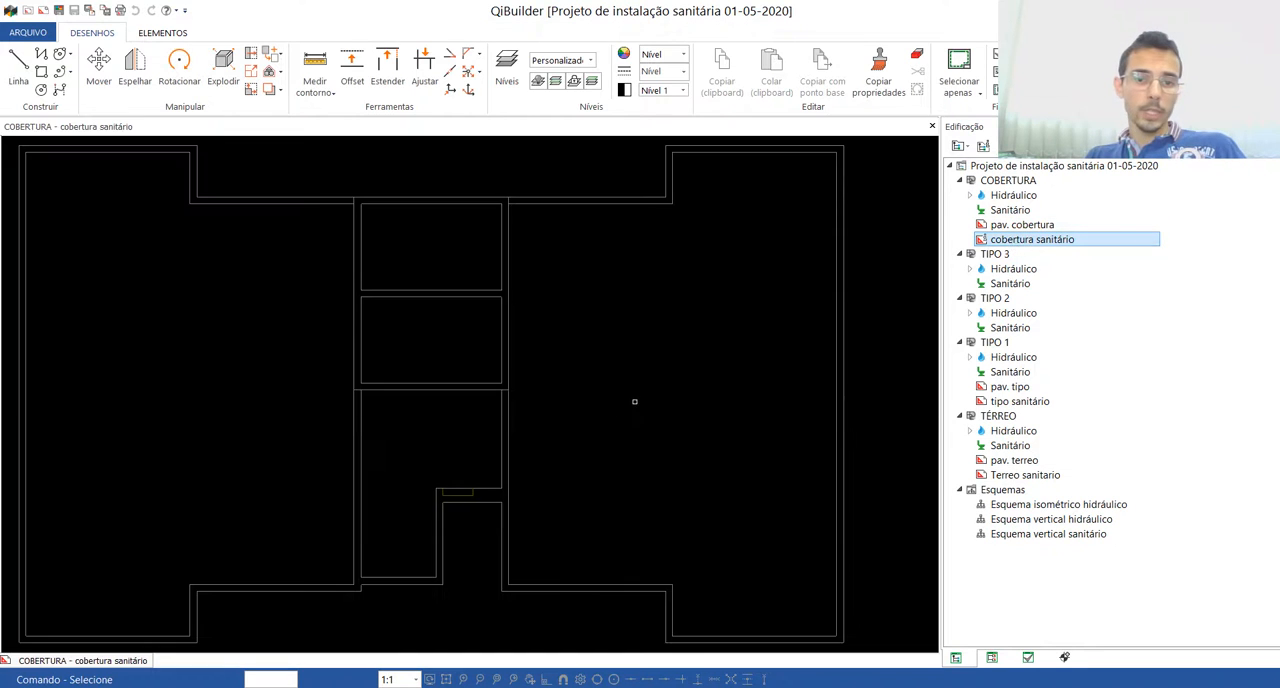
{"action": "left_click", "coordinate": [414, 679]}
{"action": "scroll", "coordinate": [400, 612], "scroll_direction": "down", "scroll_amount": 1}
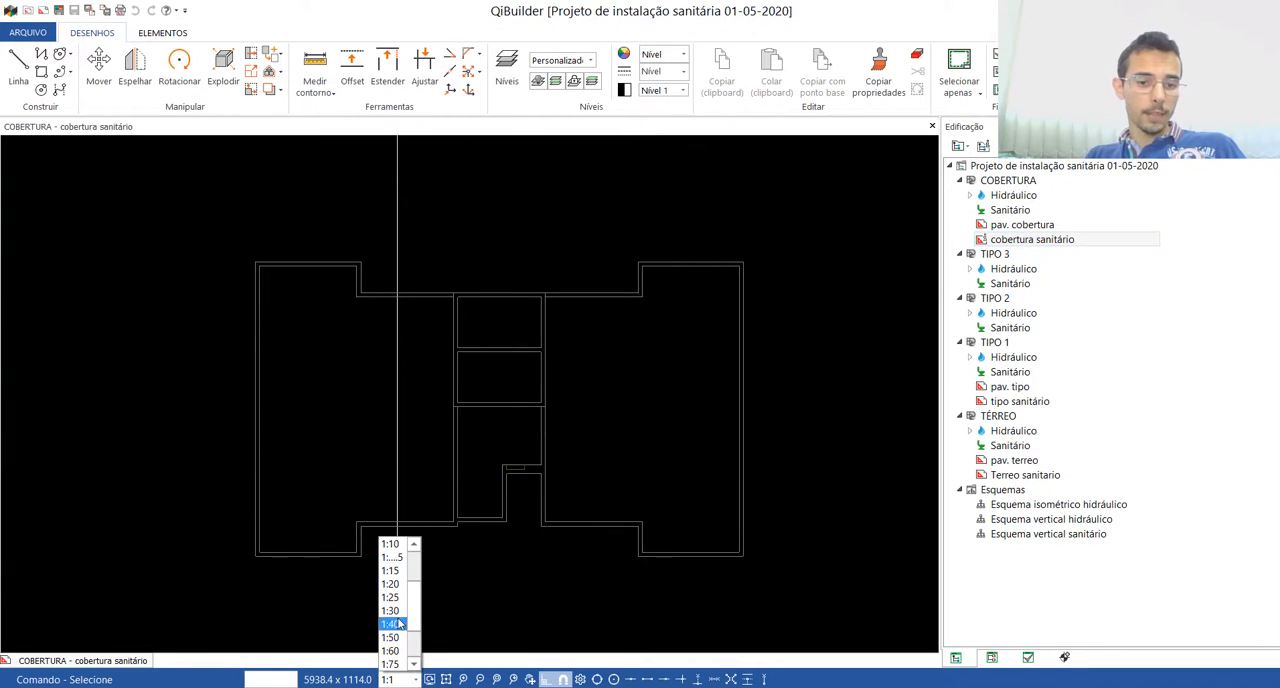
{"action": "left_click", "coordinate": [390, 650]}
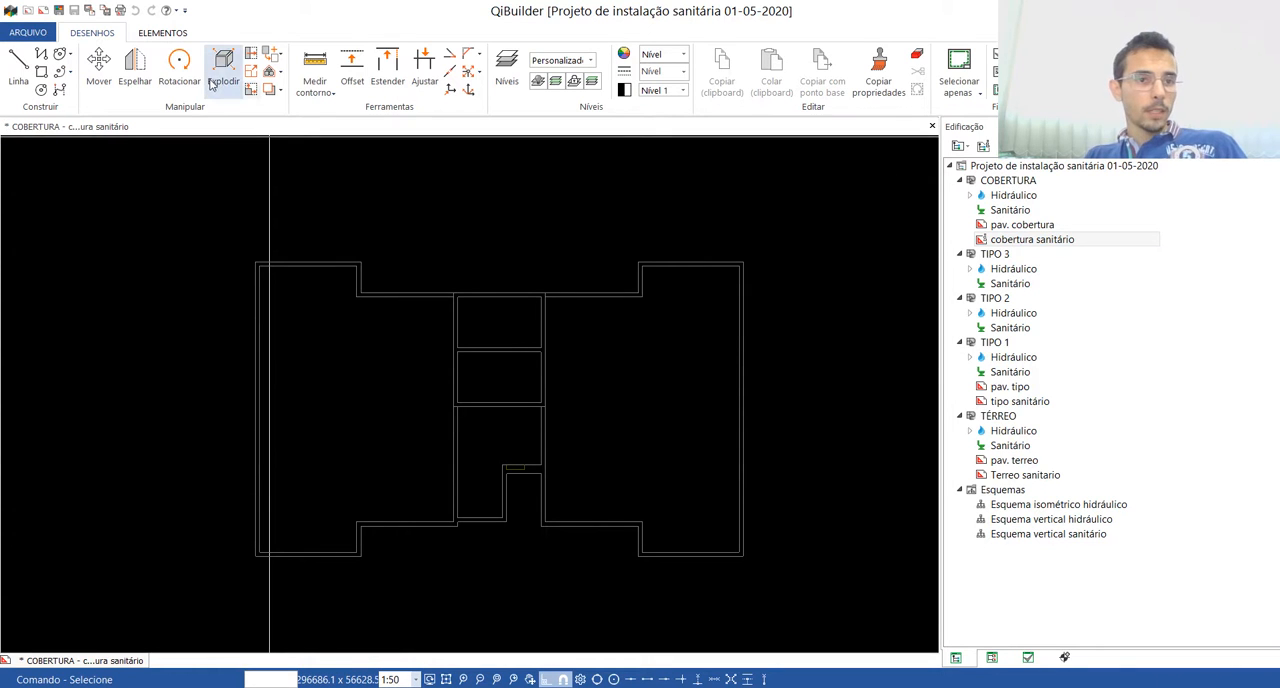
Step: Convert the scale of the whole "cobertura sanitário" plan, using a wall thickness in the central core as a reference length of 15
{"action": "left_click", "coordinate": [251, 71]}
{"action": "left_click", "coordinate": [200, 223]}
{"action": "left_click", "coordinate": [735, 498]}
{"action": "key", "text": "Return"}
{"action": "left_click", "coordinate": [515, 530]}
{"action": "scroll", "coordinate": [456, 296], "scroll_direction": "up", "scroll_amount": 6}
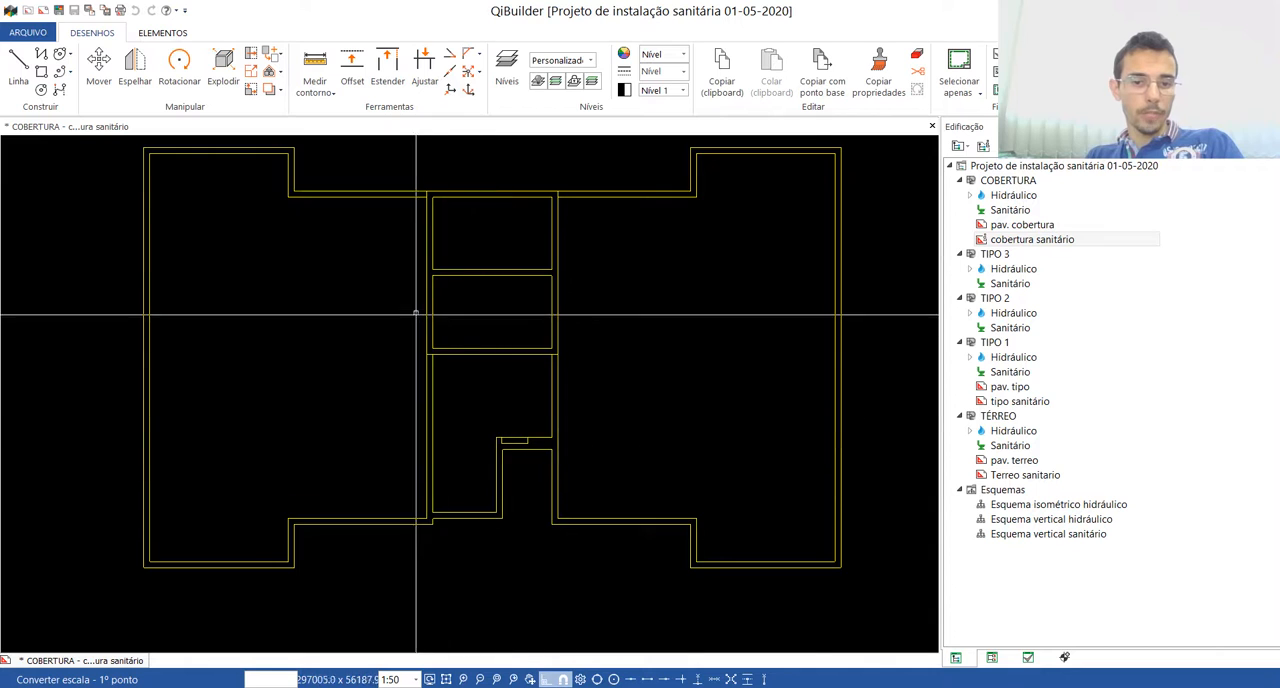
{"action": "left_click", "coordinate": [437, 244]}
{"action": "left_click", "coordinate": [437, 270]}
{"action": "type", "text": "15"}
{"action": "key", "text": "Return"}
{"action": "scroll", "coordinate": [435, 265], "scroll_direction": "down", "scroll_amount": 8}
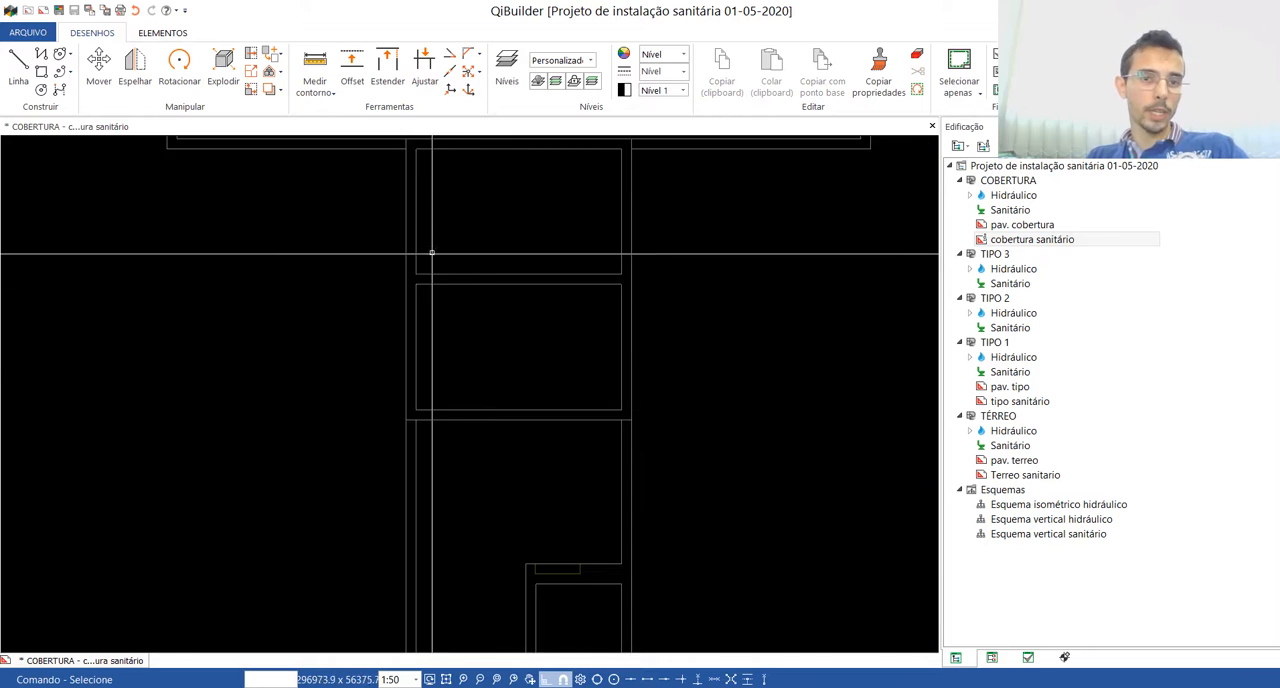
Step: Position the "cobertura sanitário" drawing's origin at the elevator shaft's lower-right inner corner and close the drawing
{"action": "left_click", "coordinate": [449, 88]}
{"action": "scroll", "coordinate": [471, 430], "scroll_direction": "up", "scroll_amount": 5}
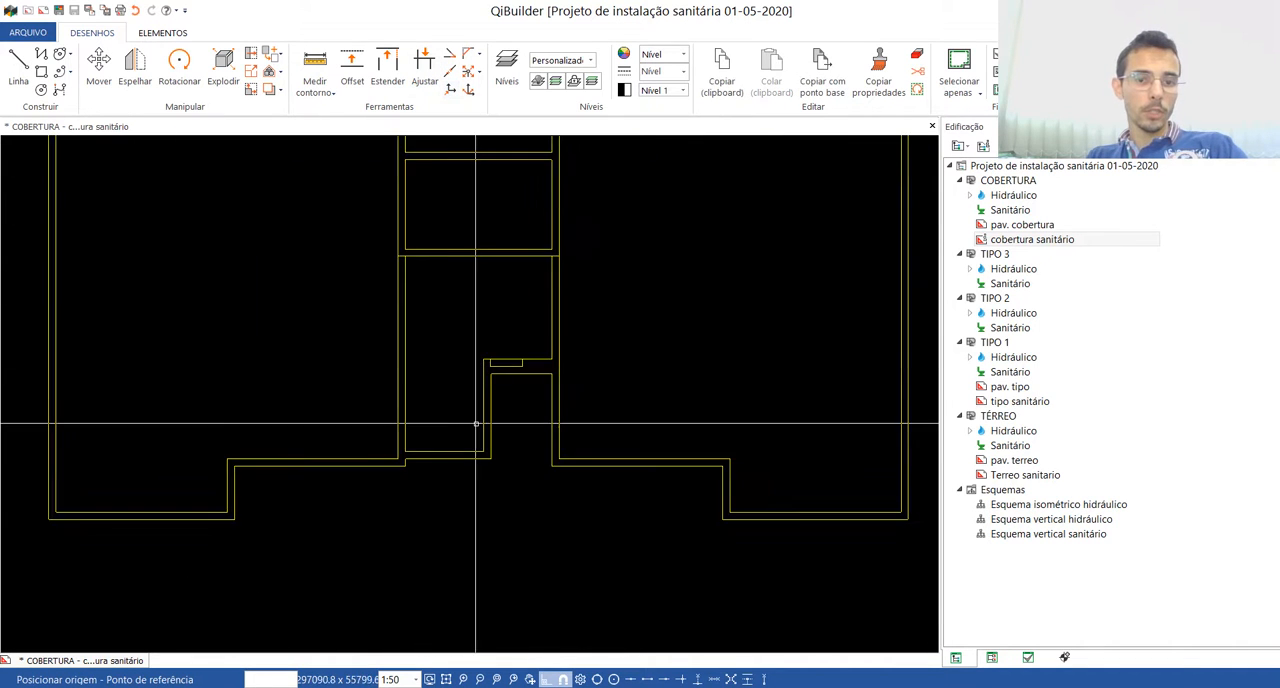
{"action": "left_click", "coordinate": [476, 474]}
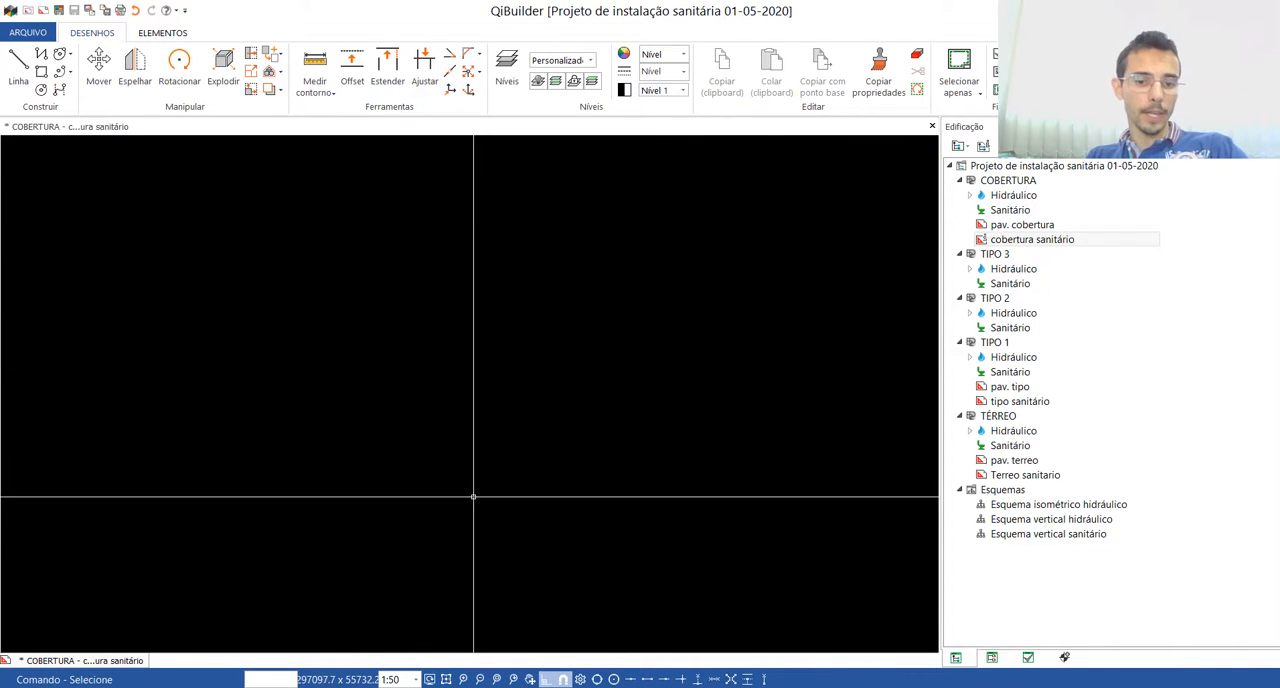
{"action": "left_click", "coordinate": [446, 679]}
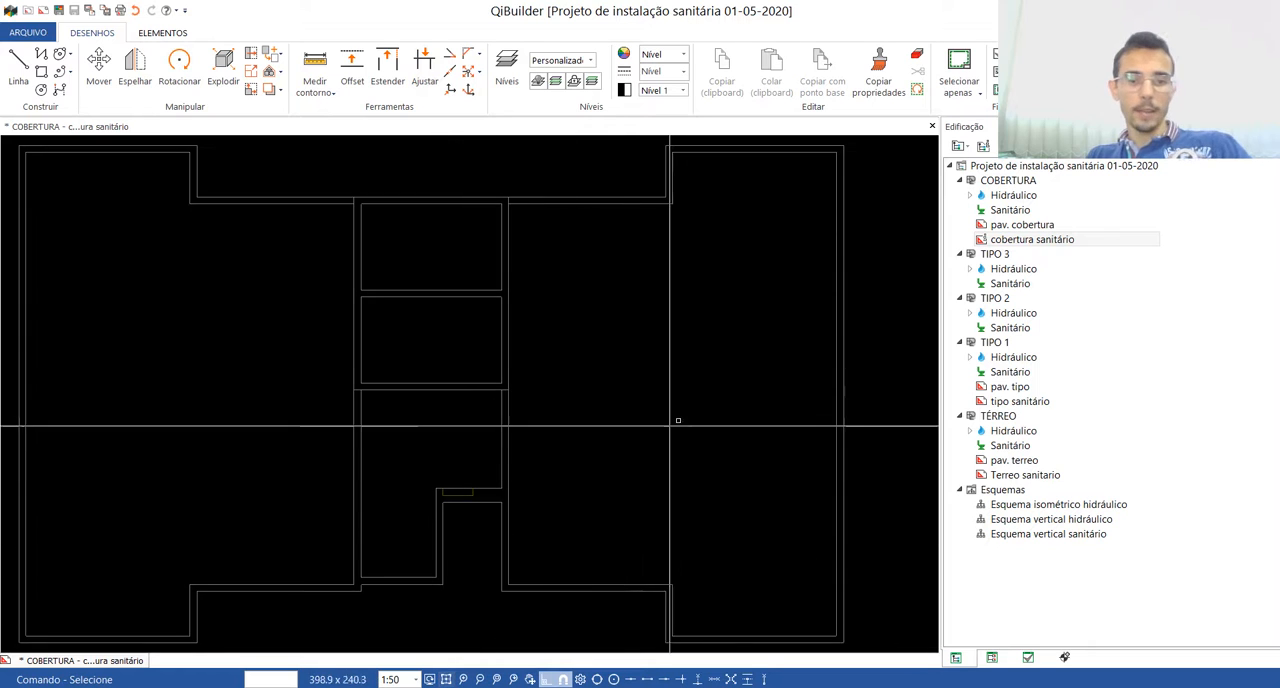
{"action": "left_click", "coordinate": [932, 126]}
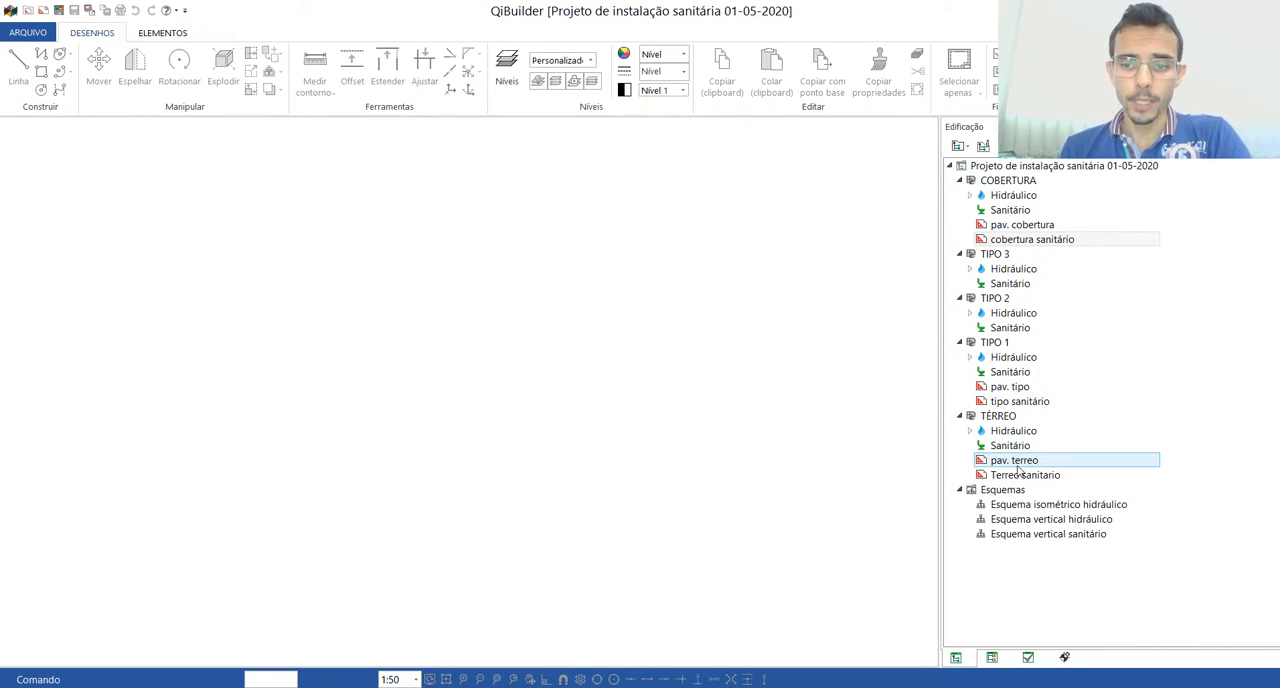
Step: Open the TIPO 1 "Sanitário" plan and examine the existing water columns and pipes around the kitchens and elevator
{"action": "double_click", "coordinate": [1016, 372]}
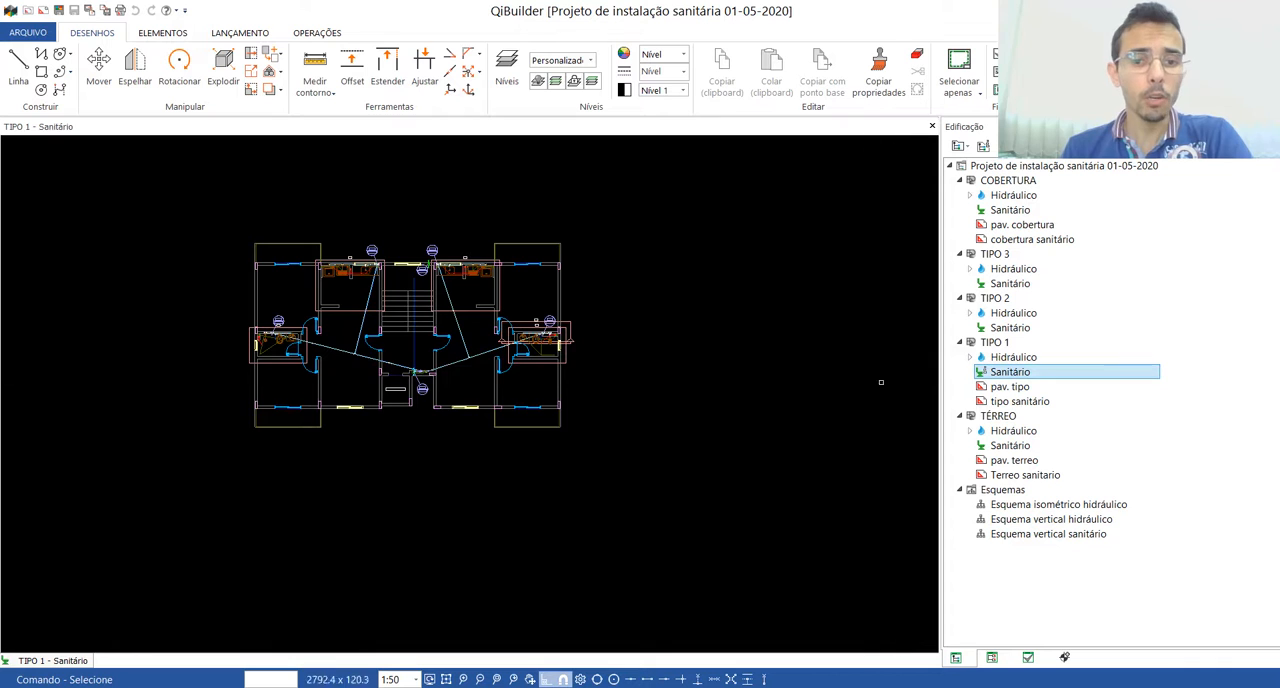
{"action": "scroll", "coordinate": [339, 286], "scroll_direction": "up", "scroll_amount": 3}
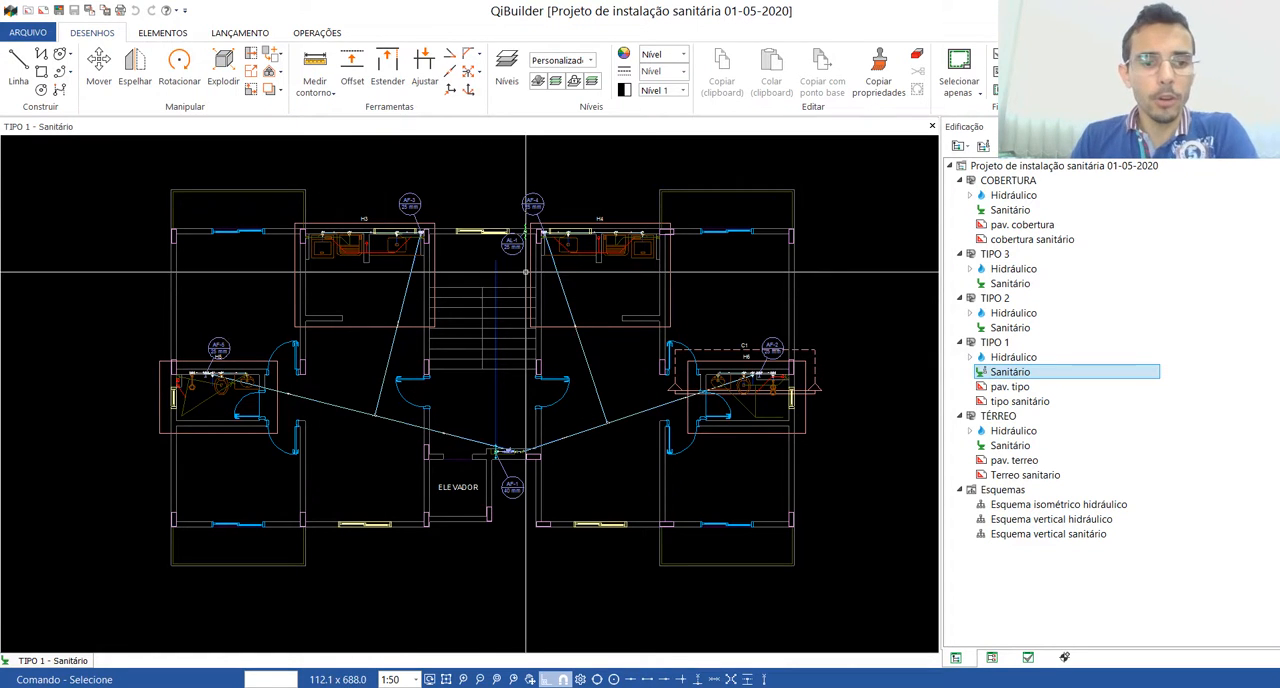
{"action": "scroll", "coordinate": [362, 197], "scroll_direction": "up", "scroll_amount": 2}
{"action": "scroll", "coordinate": [405, 193], "scroll_direction": "up", "scroll_amount": 8}
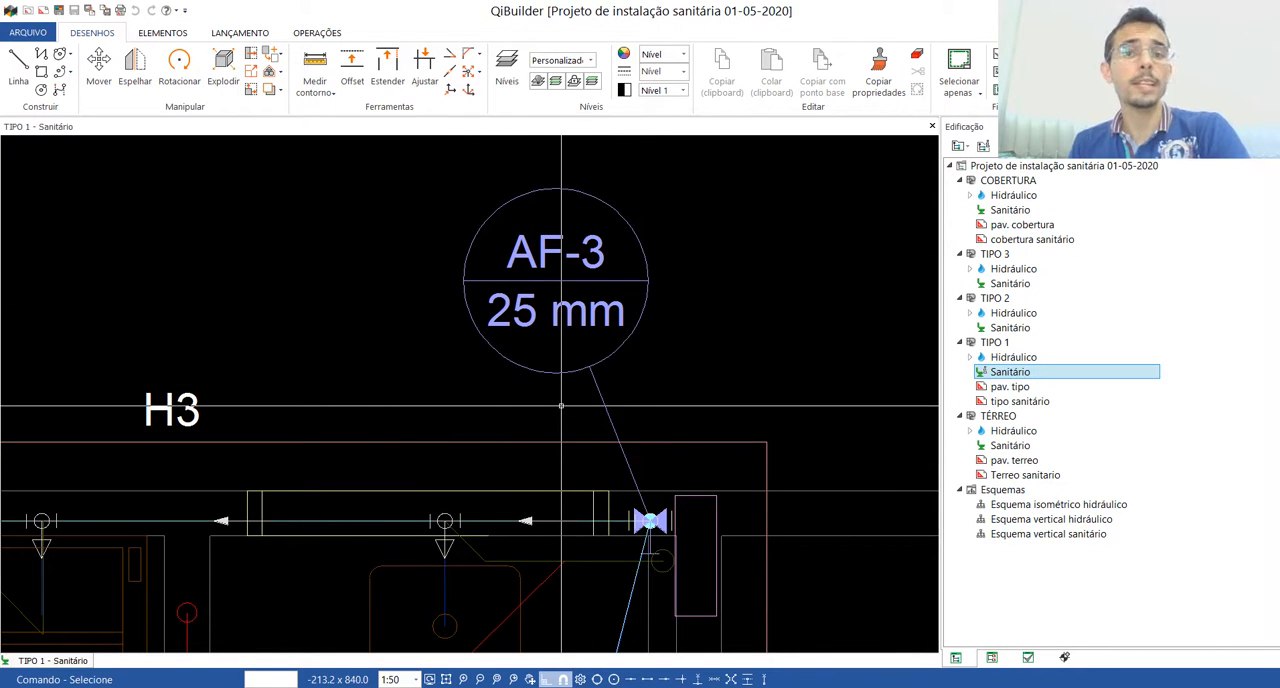
{"action": "scroll", "coordinate": [561, 405], "scroll_direction": "down", "scroll_amount": 8}
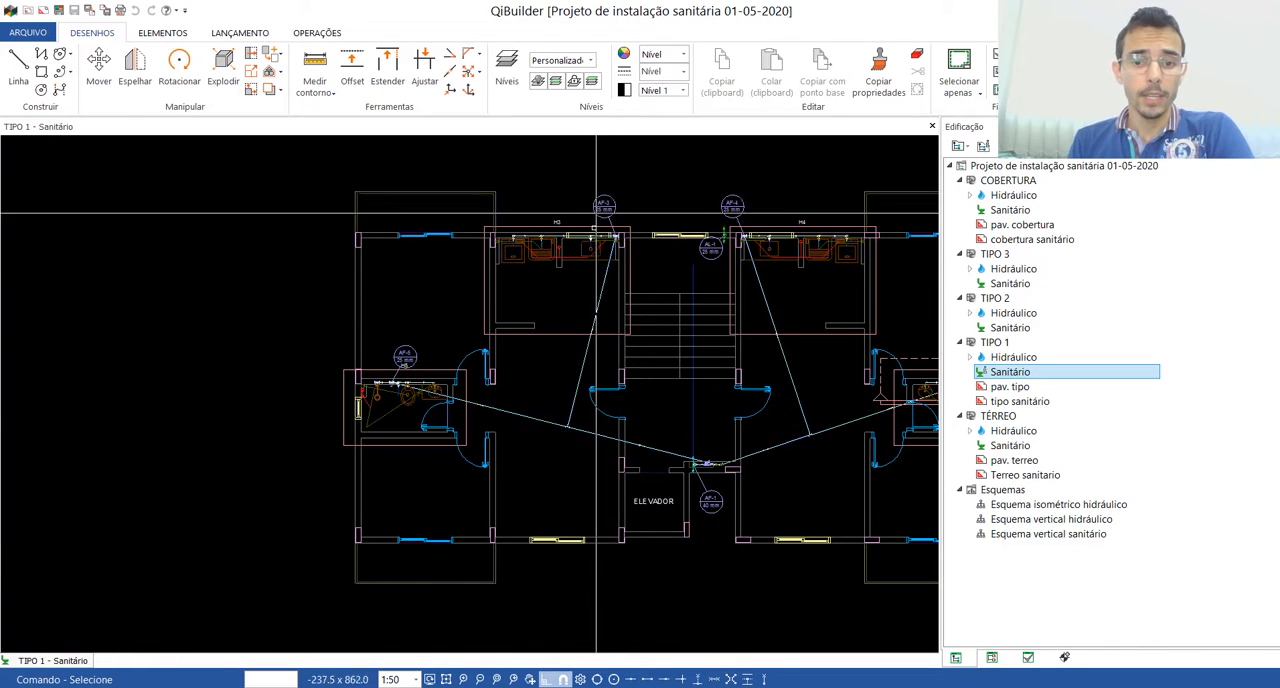
{"action": "scroll", "coordinate": [639, 325], "scroll_direction": "up", "scroll_amount": 6}
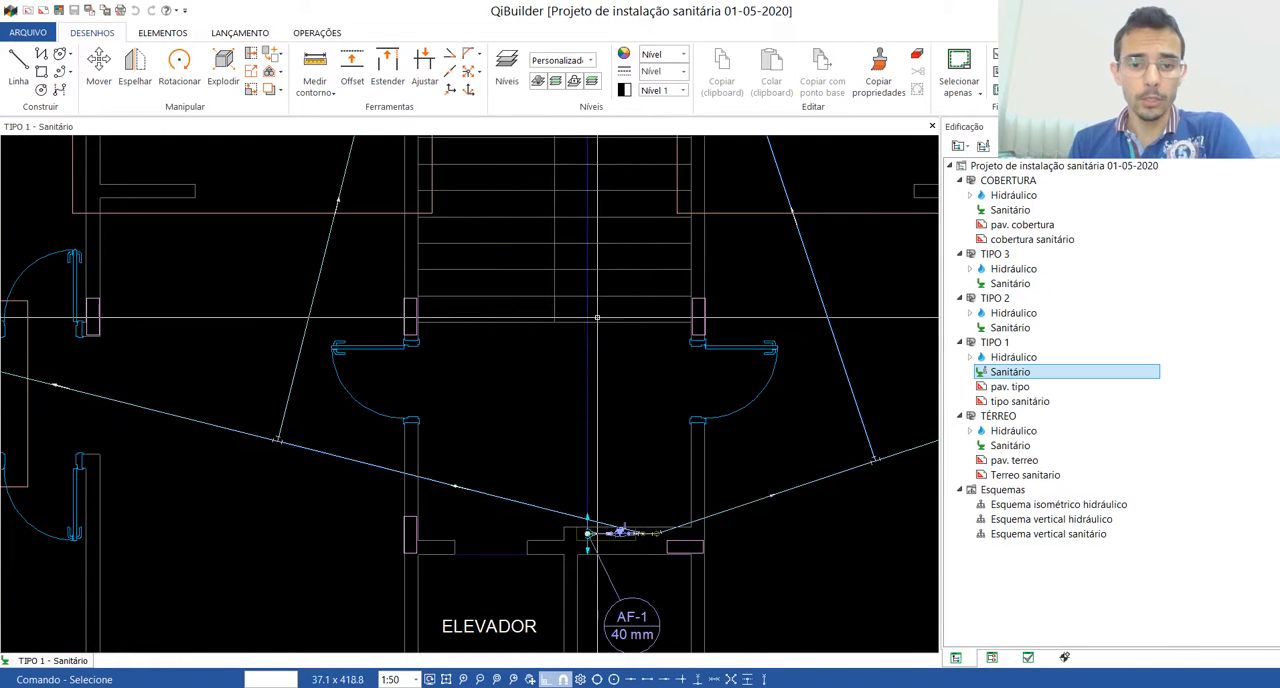
{"action": "scroll", "coordinate": [586, 420], "scroll_direction": "down", "scroll_amount": 5}
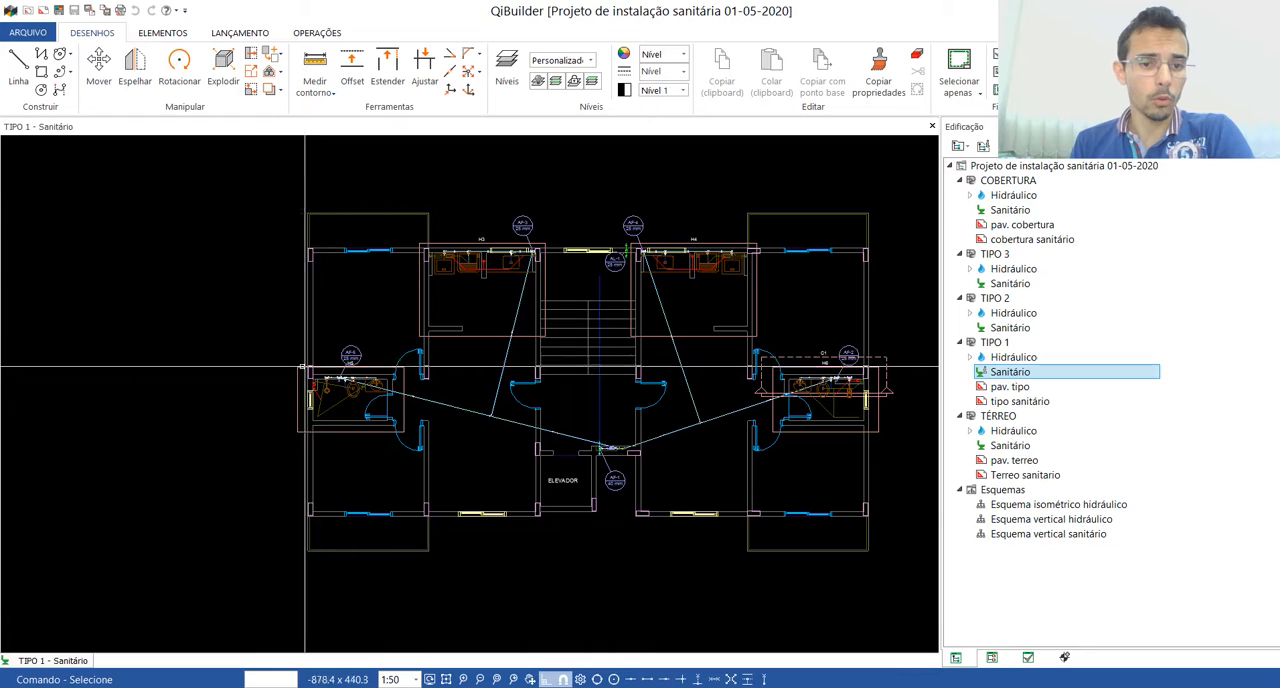
Step: Examine the existing piping and fixtures in the H5 bathroom, including the AF-5 column, shower, toilet and washbasin connections
{"action": "scroll", "coordinate": [480, 428], "scroll_direction": "up", "scroll_amount": 5}
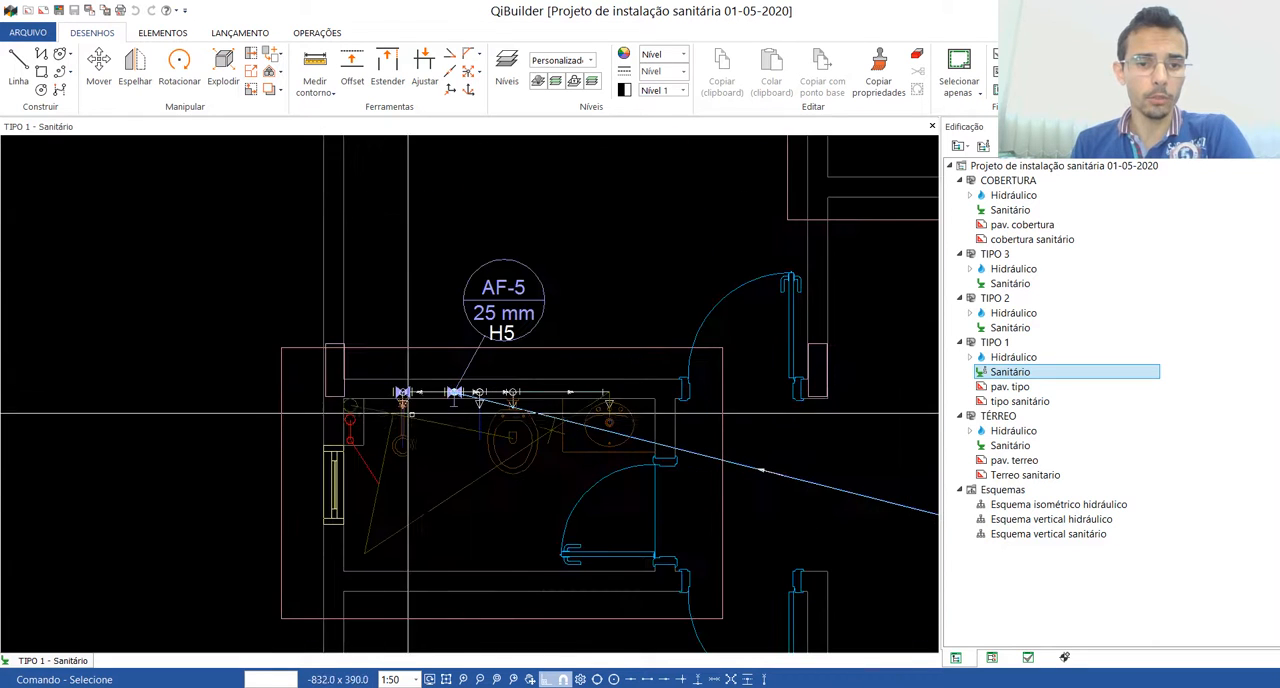
{"action": "scroll", "coordinate": [494, 428], "scroll_direction": "up", "scroll_amount": 4}
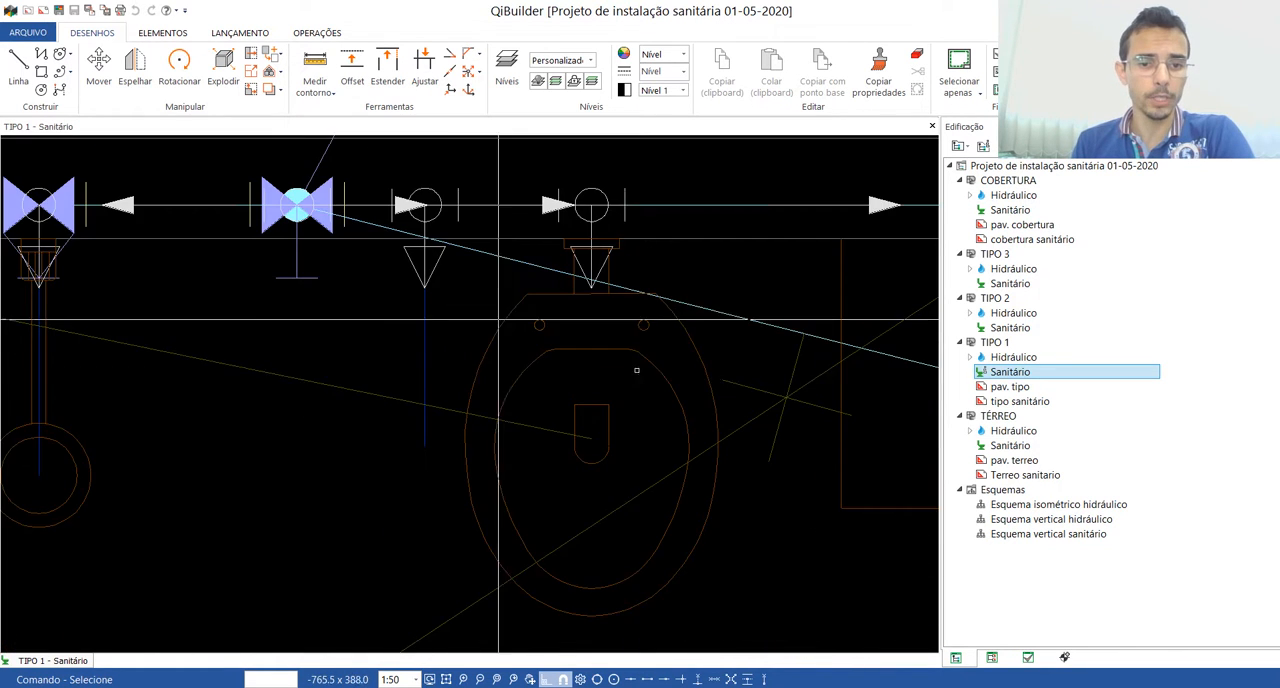
{"action": "scroll", "coordinate": [357, 328], "scroll_direction": "down", "scroll_amount": 3}
{"action": "scroll", "coordinate": [246, 327], "scroll_direction": "up", "scroll_amount": 4}
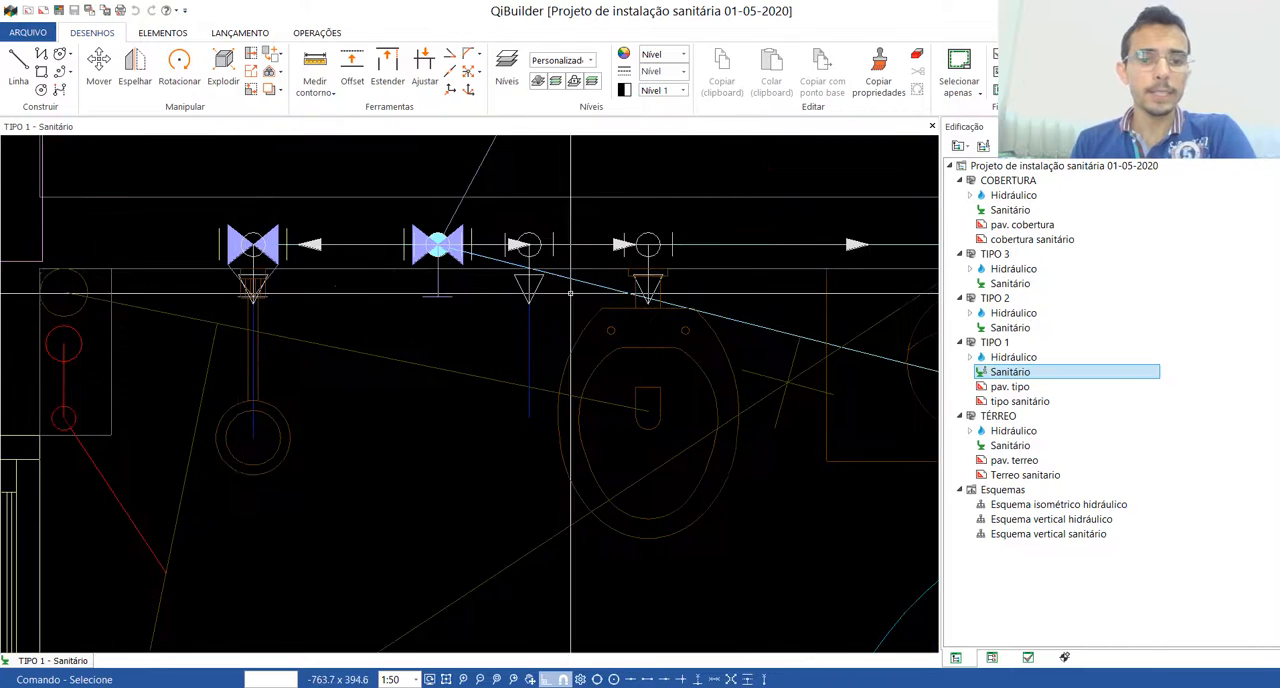
{"action": "scroll", "coordinate": [531, 420], "scroll_direction": "down", "scroll_amount": 4}
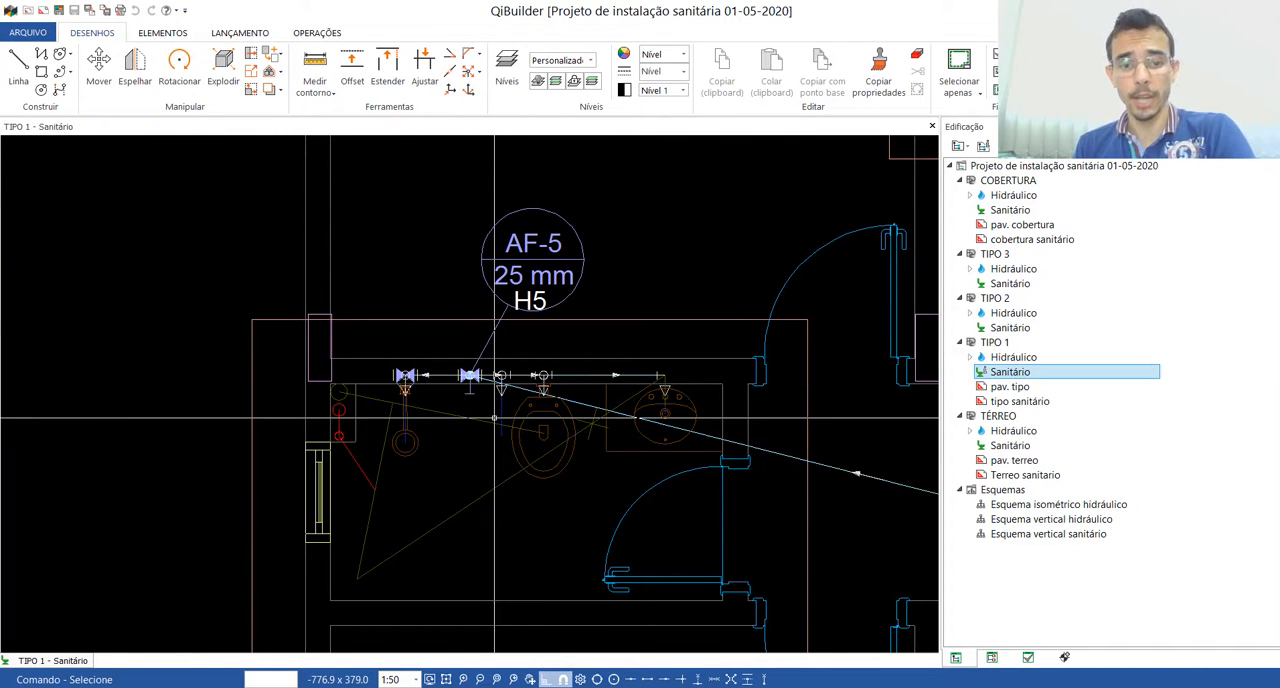
{"action": "scroll", "coordinate": [440, 597], "scroll_direction": "up", "scroll_amount": 2}
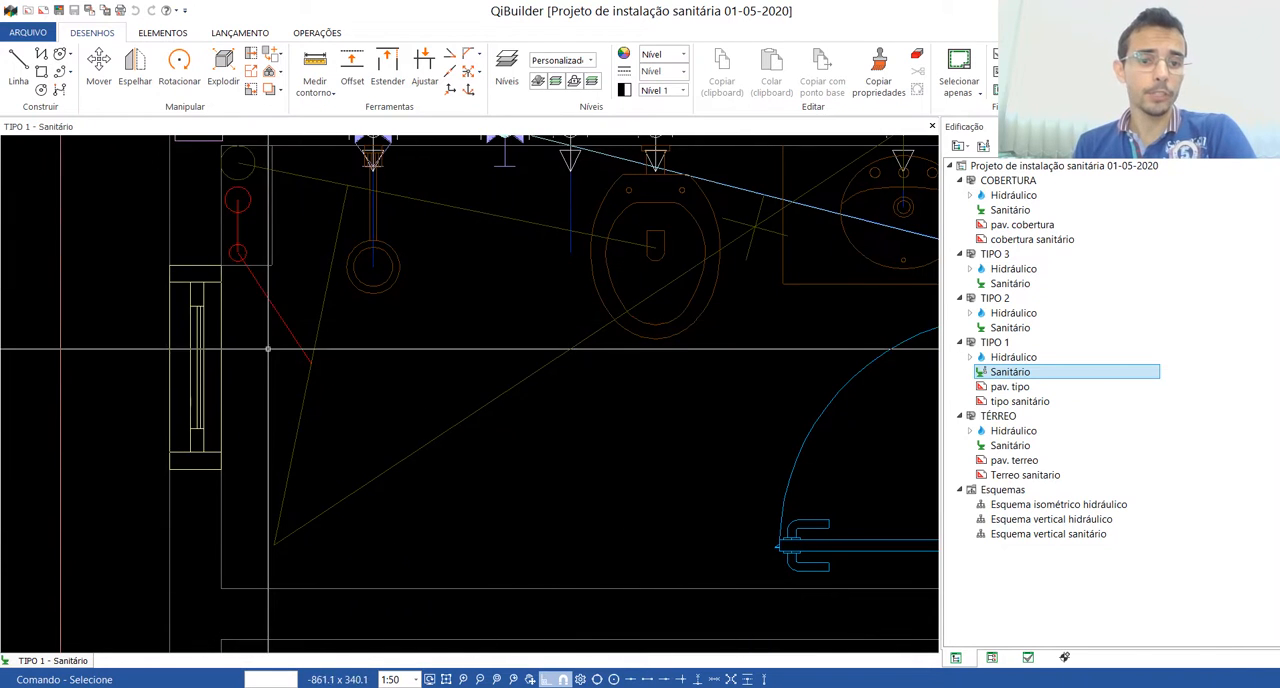
{"action": "scroll", "coordinate": [314, 400], "scroll_direction": "down", "scroll_amount": 2}
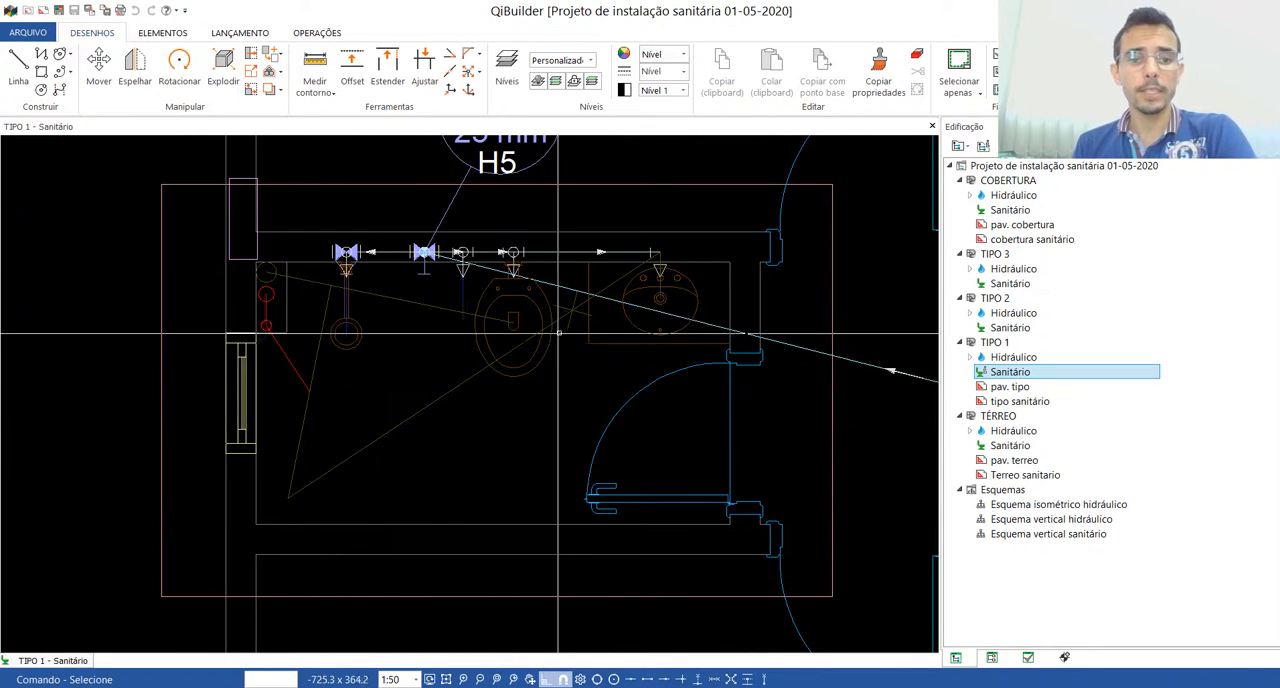
{"action": "scroll", "coordinate": [540, 394], "scroll_direction": "down", "scroll_amount": 2}
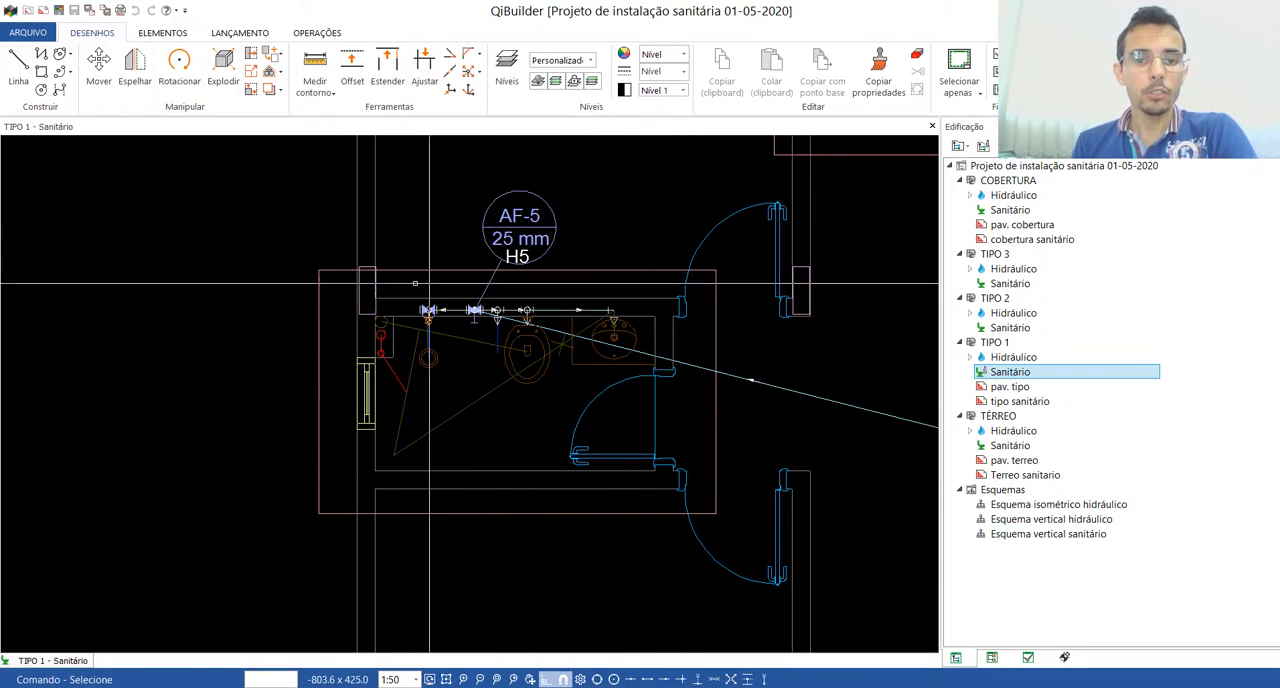
{"action": "scroll", "coordinate": [522, 366], "scroll_direction": "up", "scroll_amount": 2}
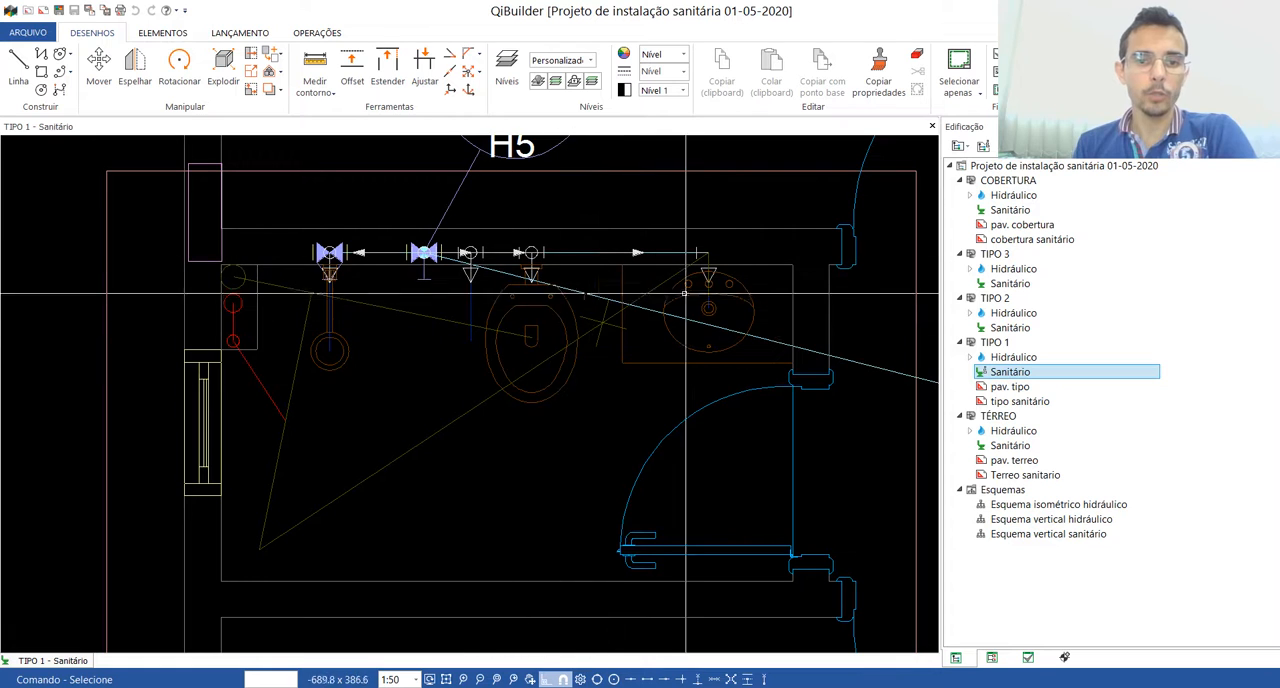
{"action": "scroll", "coordinate": [452, 285], "scroll_direction": "up", "scroll_amount": 2}
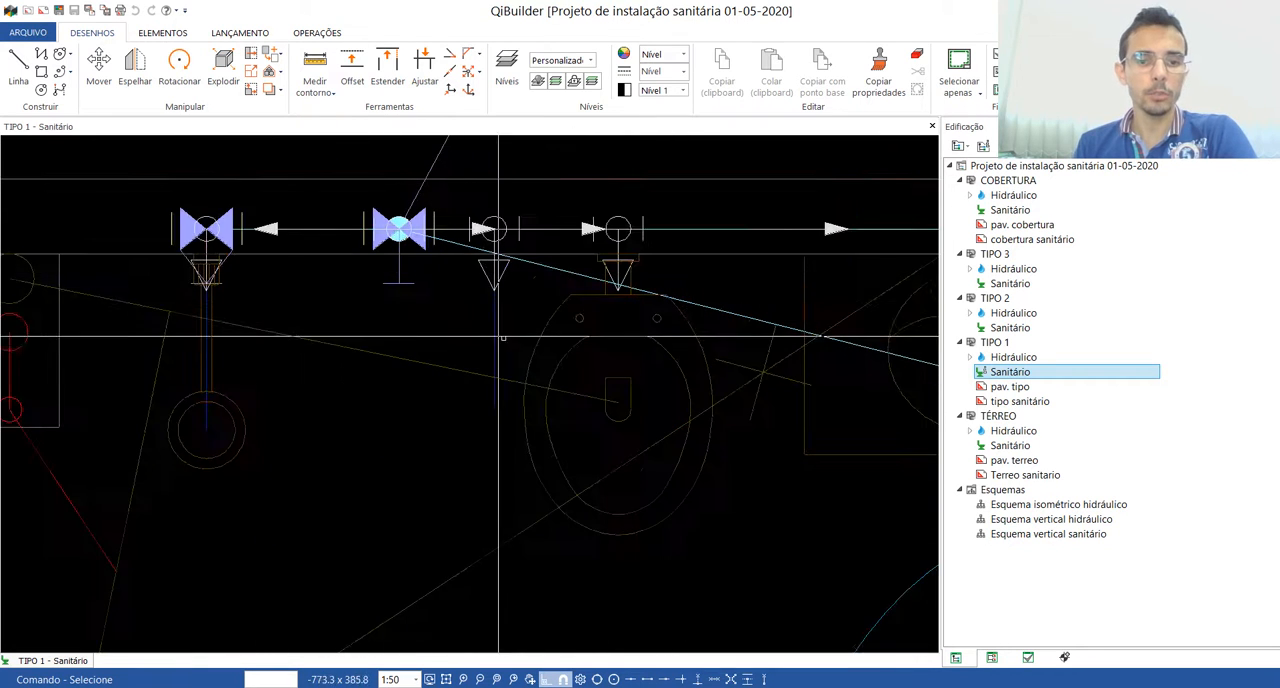
Step: Review the overall TIPO 1 "Sanitário" floor plan with its piping, and close the drawing
{"action": "scroll", "coordinate": [457, 374], "scroll_direction": "down", "scroll_amount": 5}
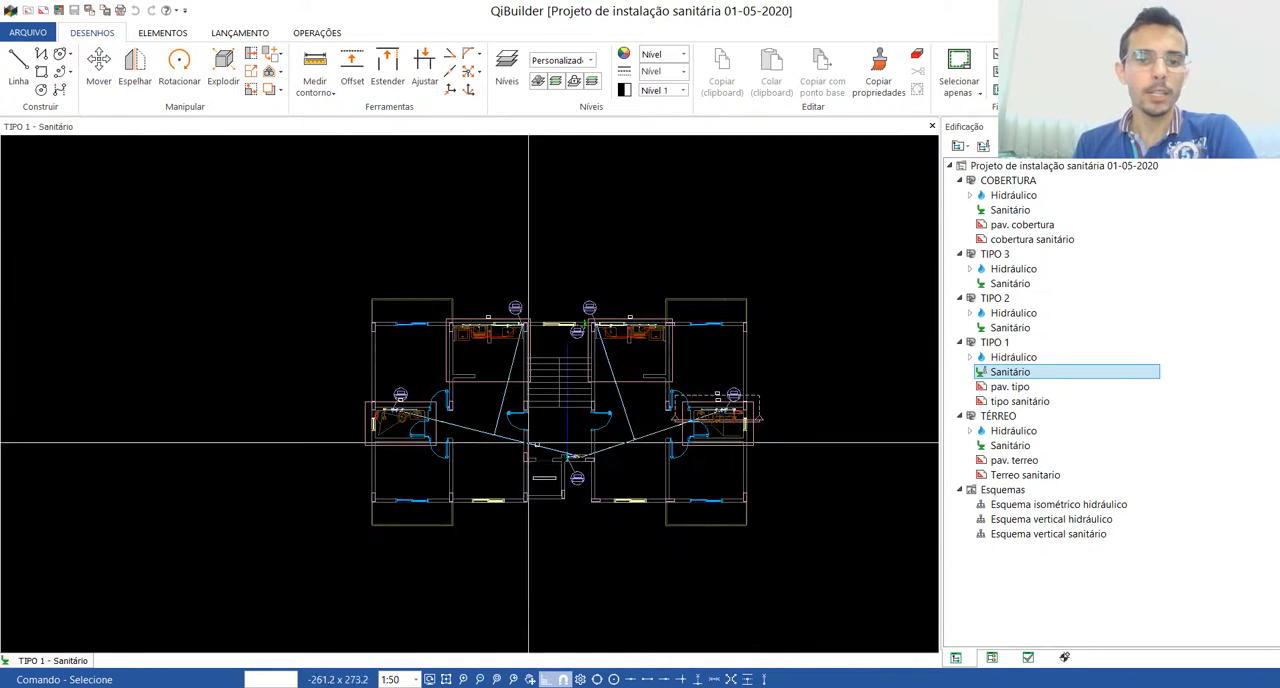
{"action": "scroll", "coordinate": [477, 433], "scroll_direction": "up", "scroll_amount": 3}
{"action": "scroll", "coordinate": [490, 440], "scroll_direction": "down", "scroll_amount": 3}
{"action": "scroll", "coordinate": [513, 450], "scroll_direction": "up", "scroll_amount": 1}
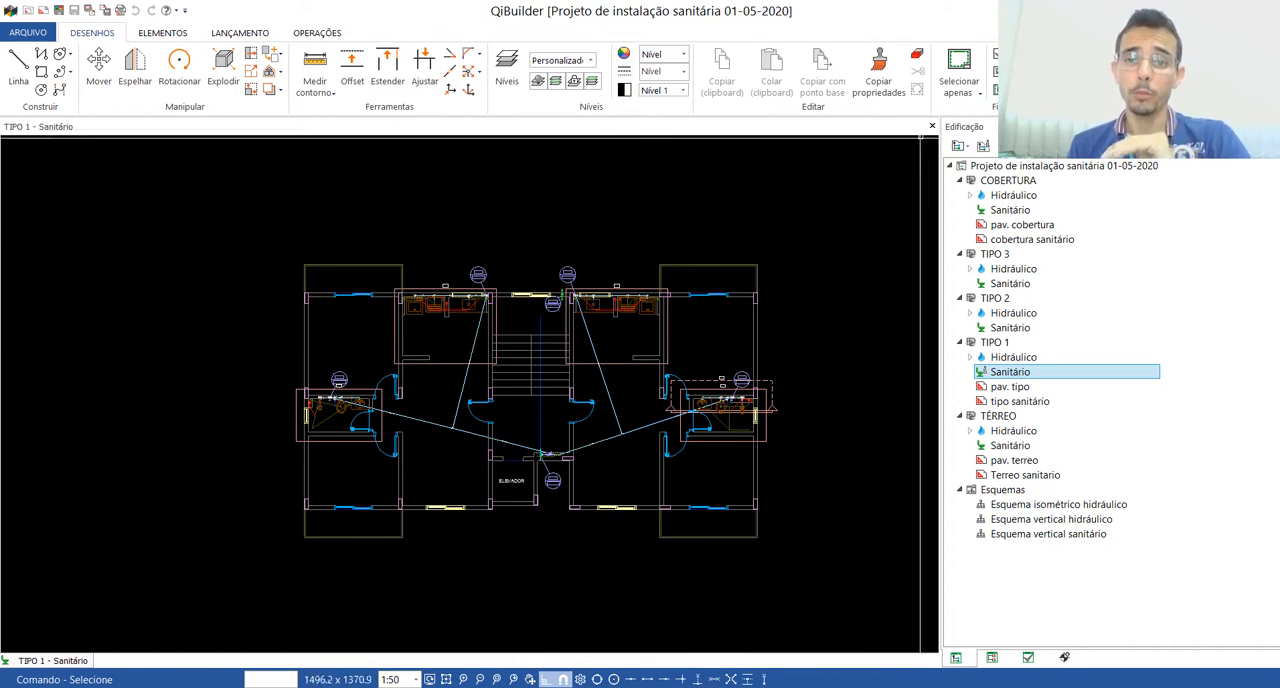
{"action": "left_click", "coordinate": [932, 126]}
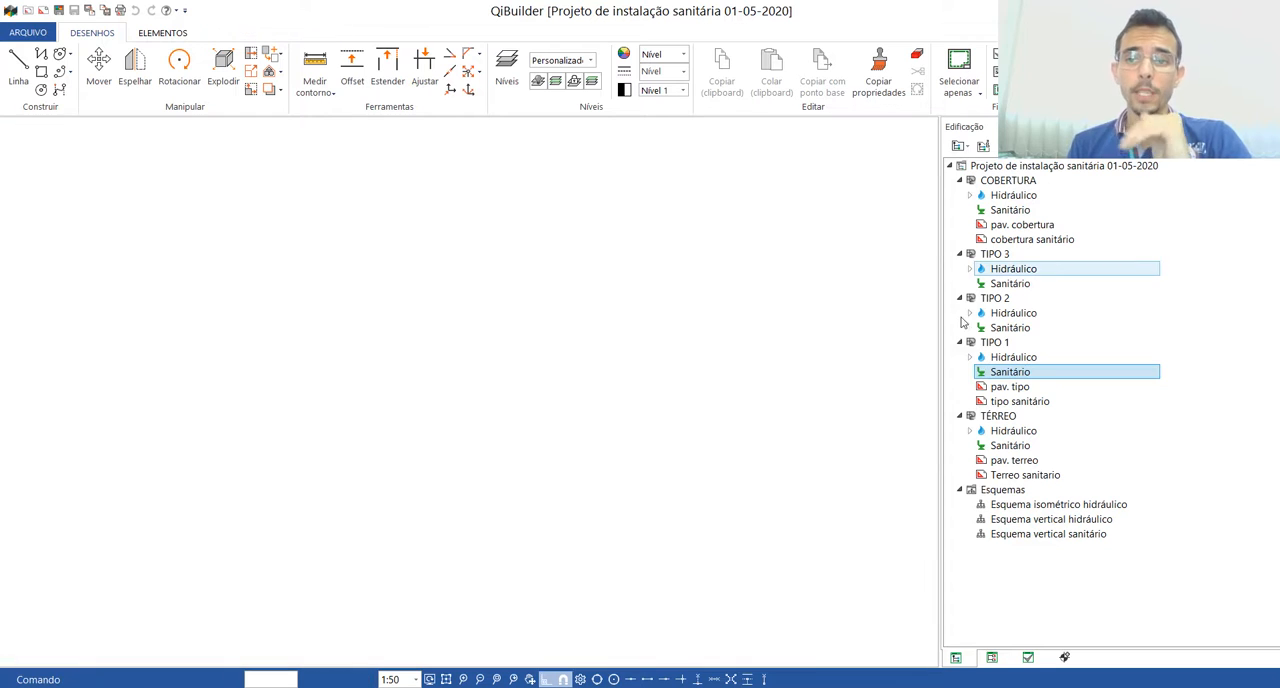
Step: Open the TÉRREO "Sanitário" plan, examine the AF-1 and AF-2 water columns and pipes beside the elevator, and close the drawing
{"action": "double_click", "coordinate": [1010, 446]}
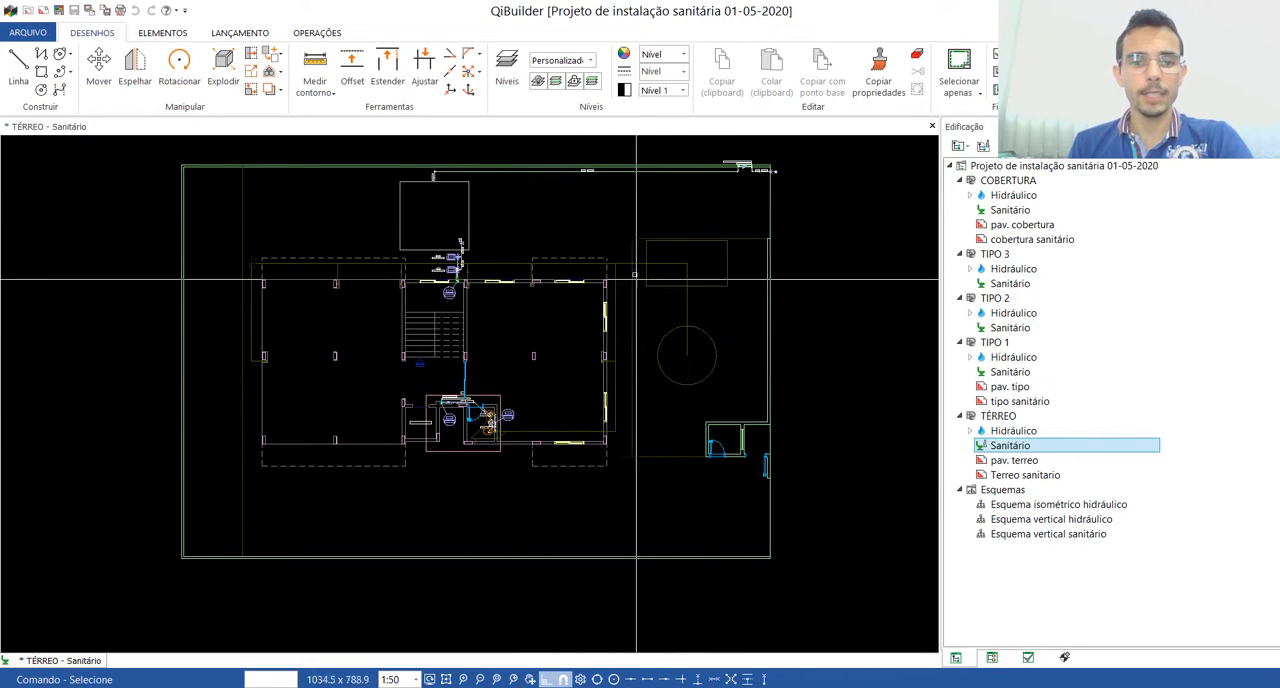
{"action": "scroll", "coordinate": [229, 355], "scroll_direction": "up", "scroll_amount": 2}
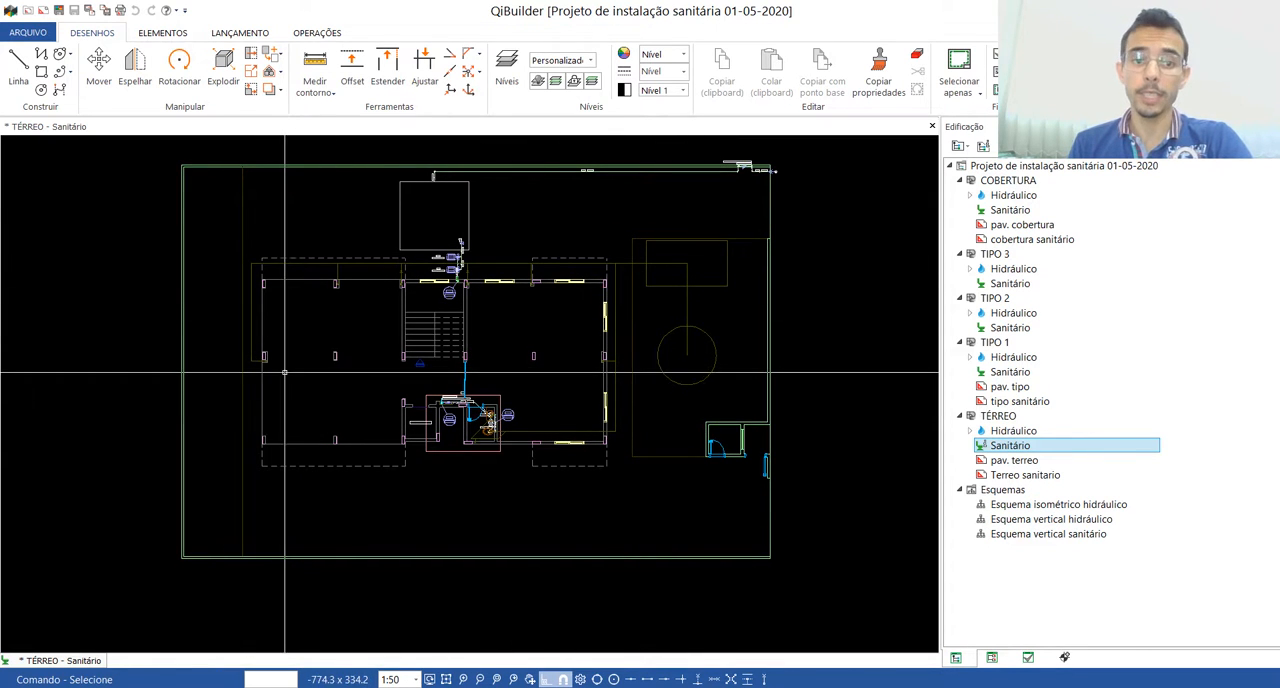
{"action": "scroll", "coordinate": [463, 420], "scroll_direction": "up", "scroll_amount": 4}
{"action": "scroll", "coordinate": [388, 171], "scroll_direction": "up", "scroll_amount": 2}
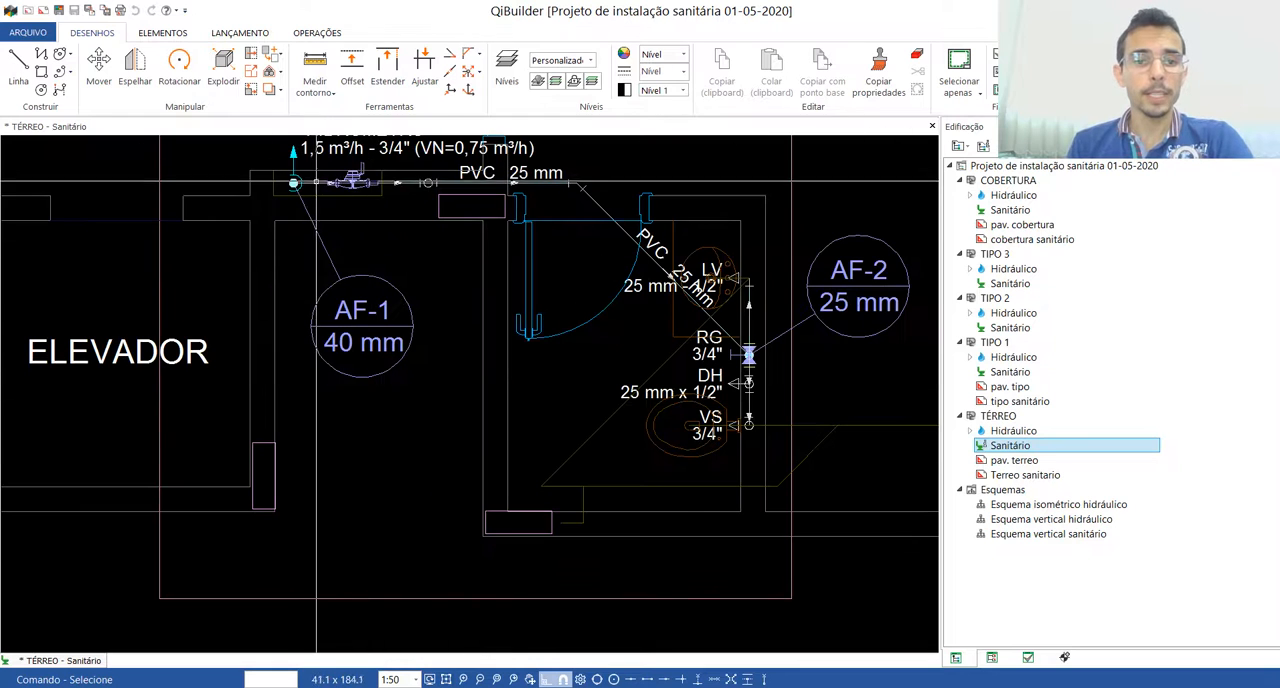
{"action": "scroll", "coordinate": [613, 454], "scroll_direction": "down", "scroll_amount": 3}
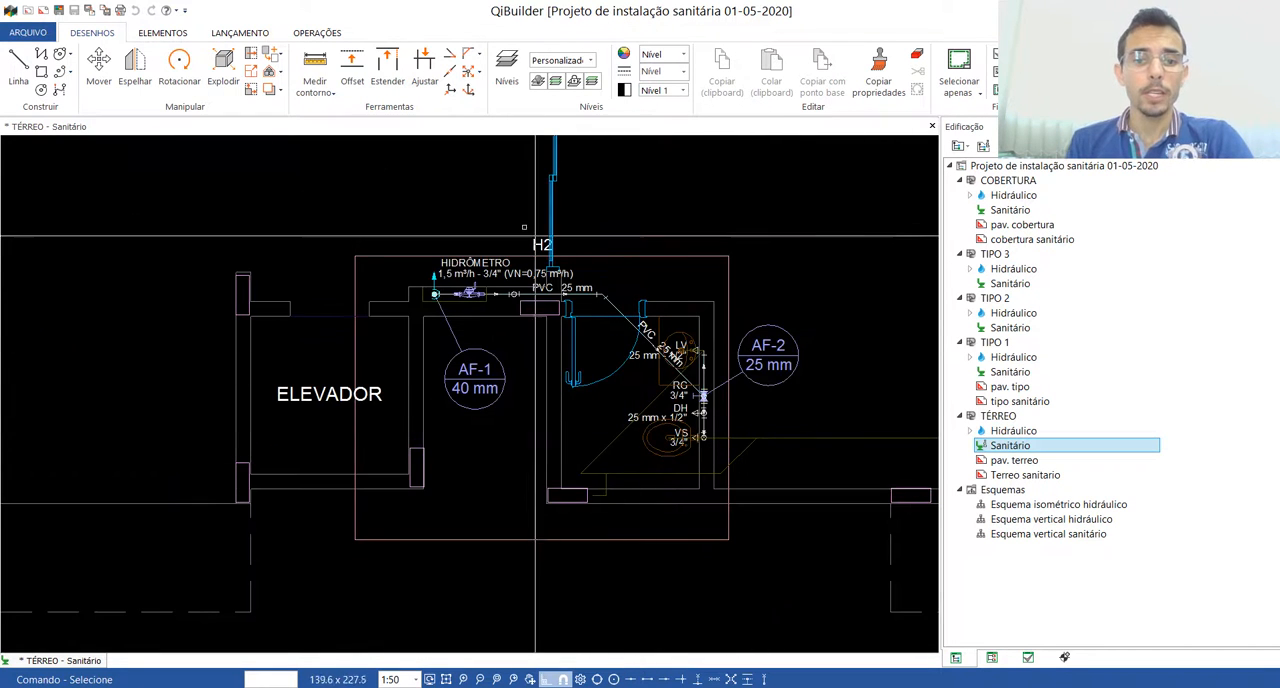
{"action": "scroll", "coordinate": [675, 358], "scroll_direction": "up", "scroll_amount": 4}
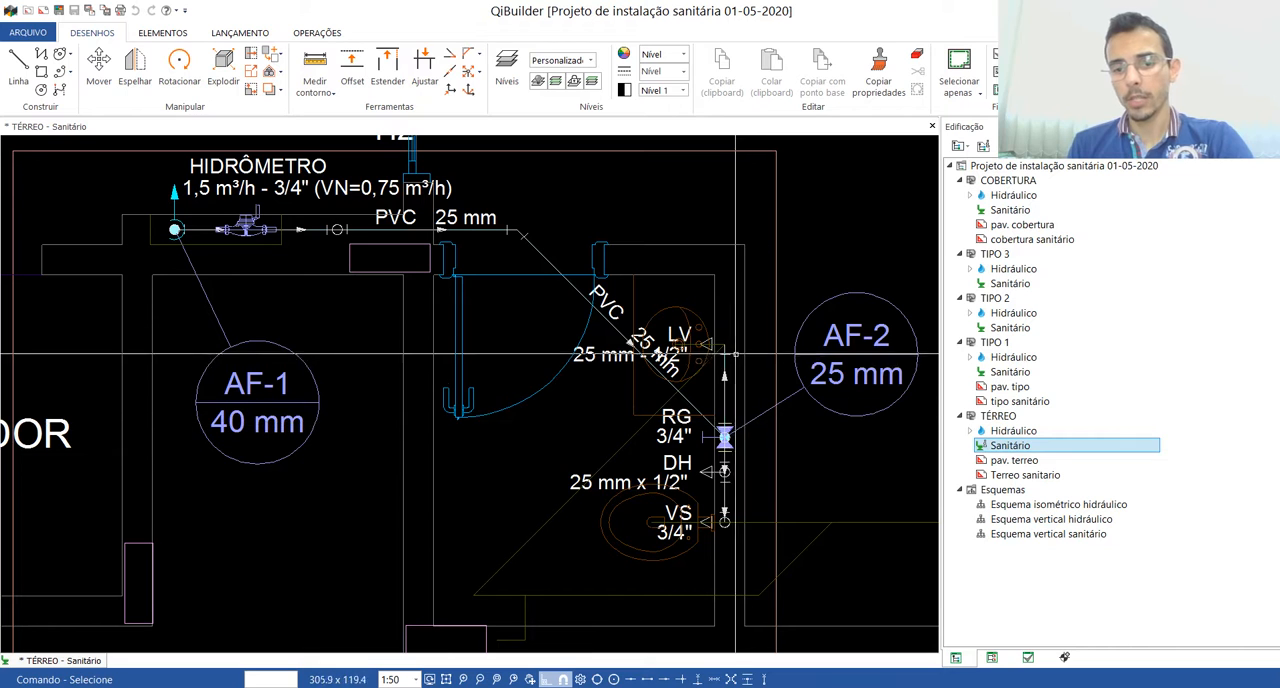
{"action": "scroll", "coordinate": [500, 486], "scroll_direction": "down", "scroll_amount": 5}
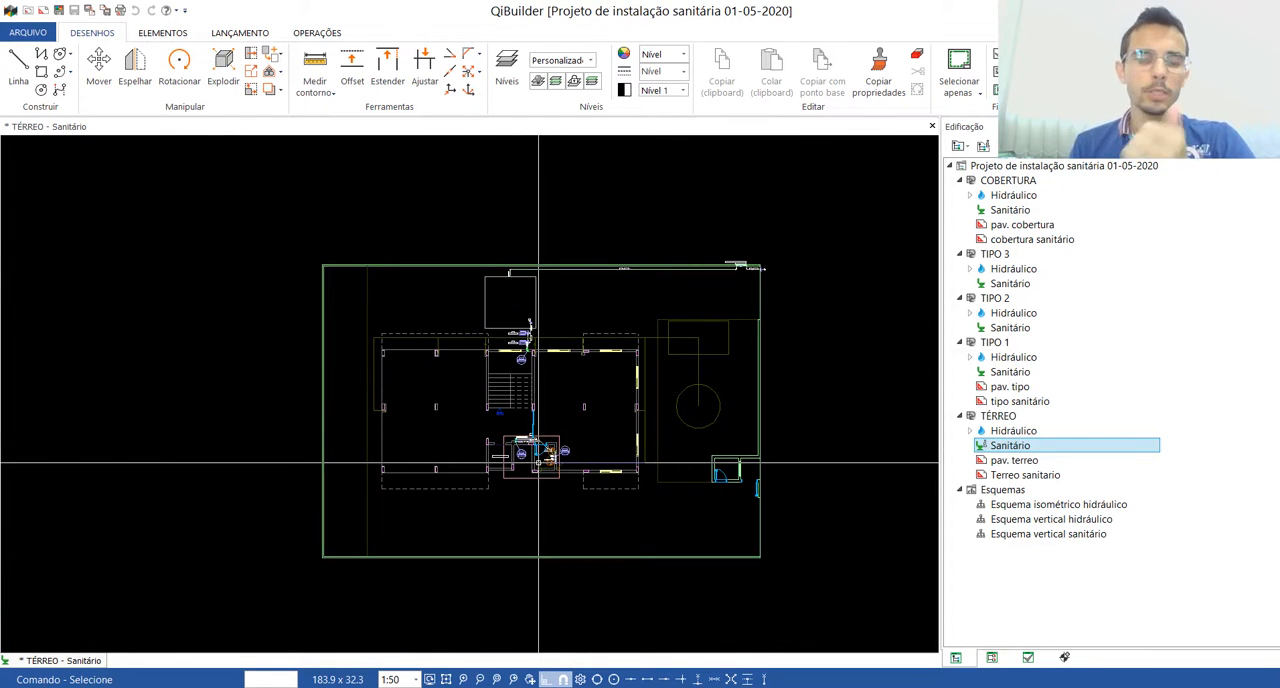
{"action": "left_click", "coordinate": [931, 127]}
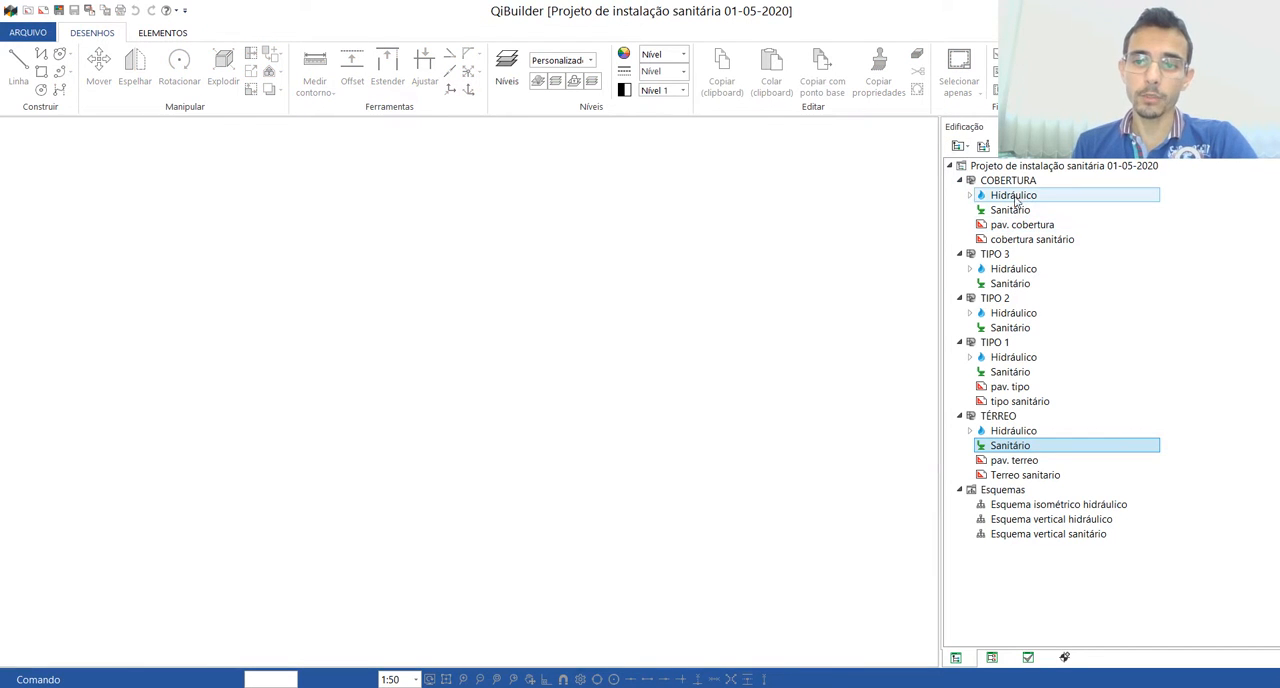
Step: Open the COBERTURA "Sanitário" plan, examine the piping around the AF-1 column, and close the drawing
{"action": "double_click", "coordinate": [1010, 209]}
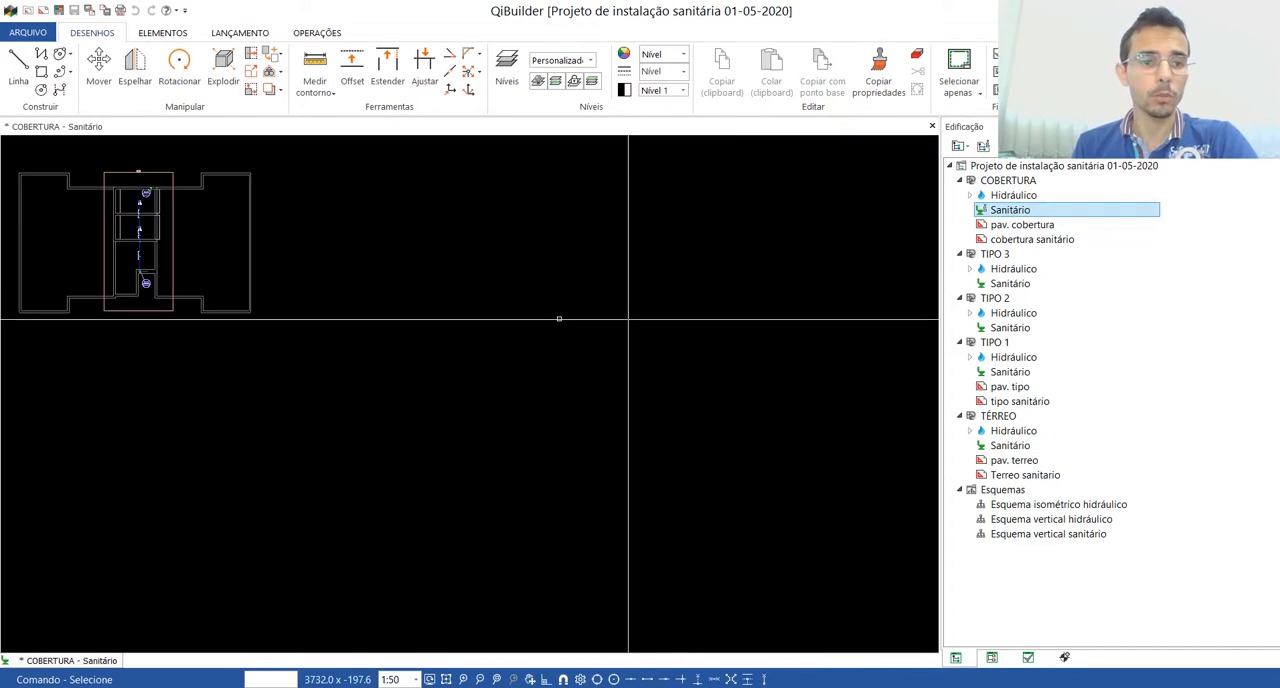
{"action": "scroll", "coordinate": [559, 319], "scroll_direction": "down", "scroll_amount": 3}
{"action": "scroll", "coordinate": [277, 246], "scroll_direction": "up", "scroll_amount": 12}
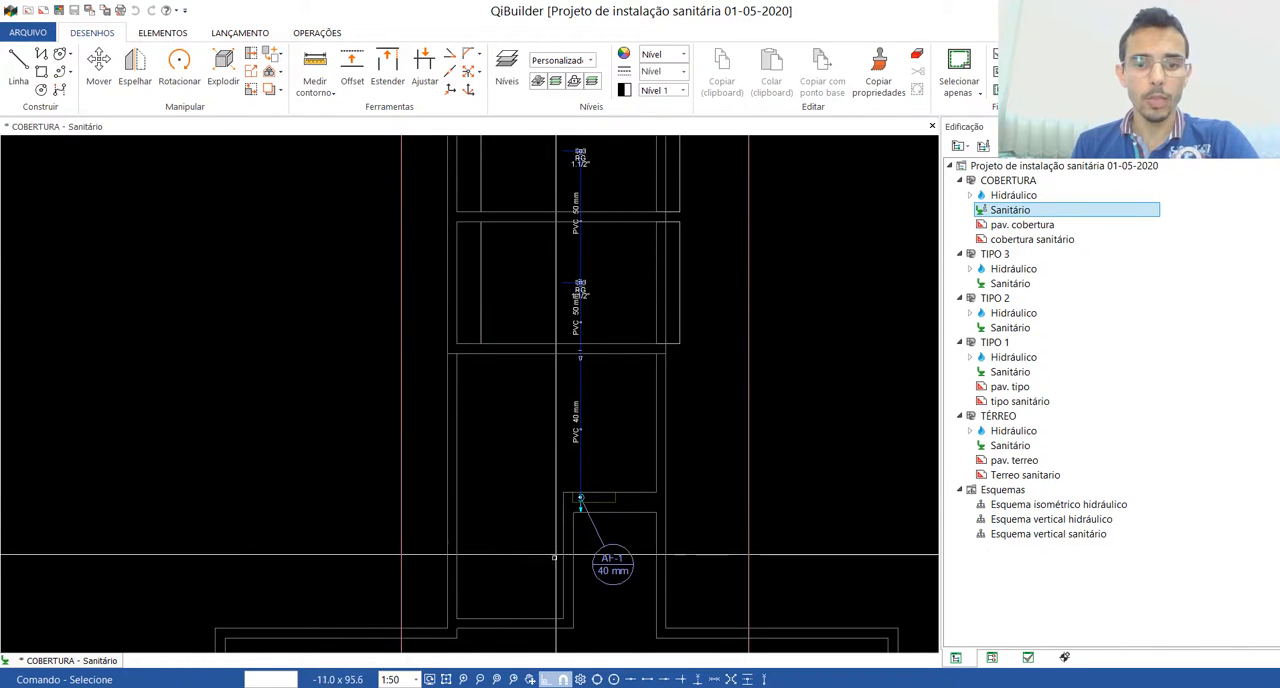
{"action": "scroll", "coordinate": [554, 557], "scroll_direction": "up", "scroll_amount": 2}
{"action": "scroll", "coordinate": [557, 477], "scroll_direction": "down", "scroll_amount": 6}
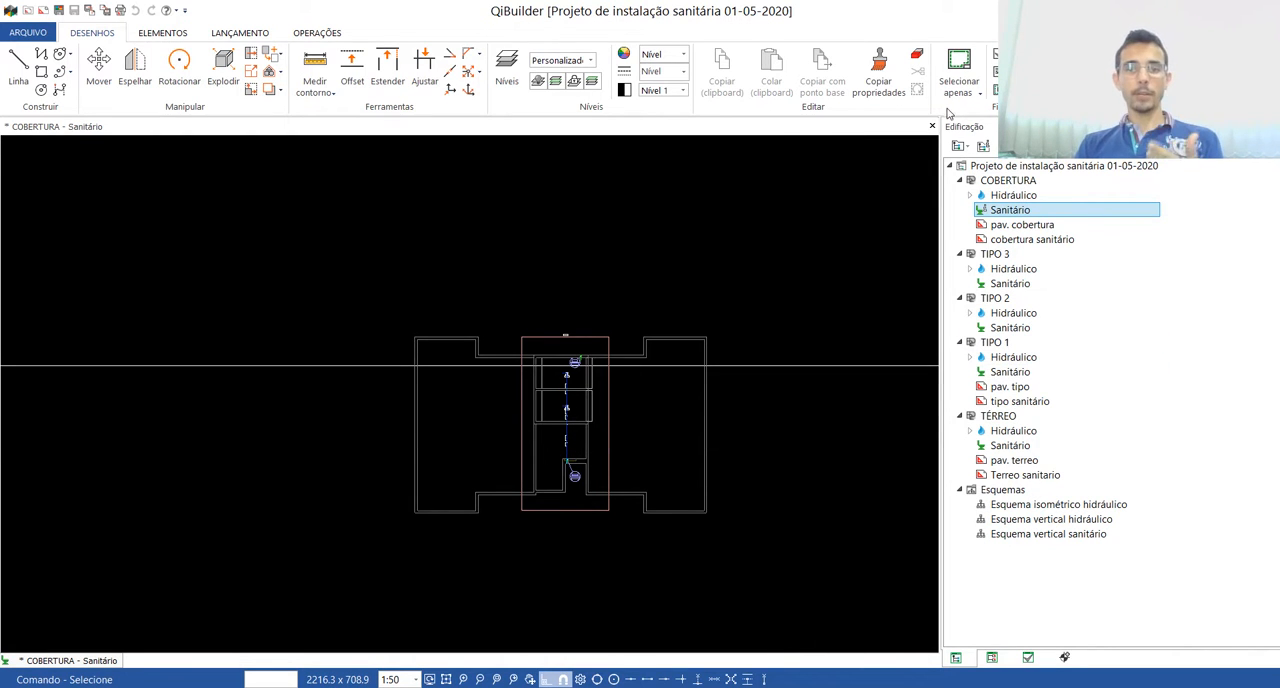
{"action": "left_click", "coordinate": [932, 127]}
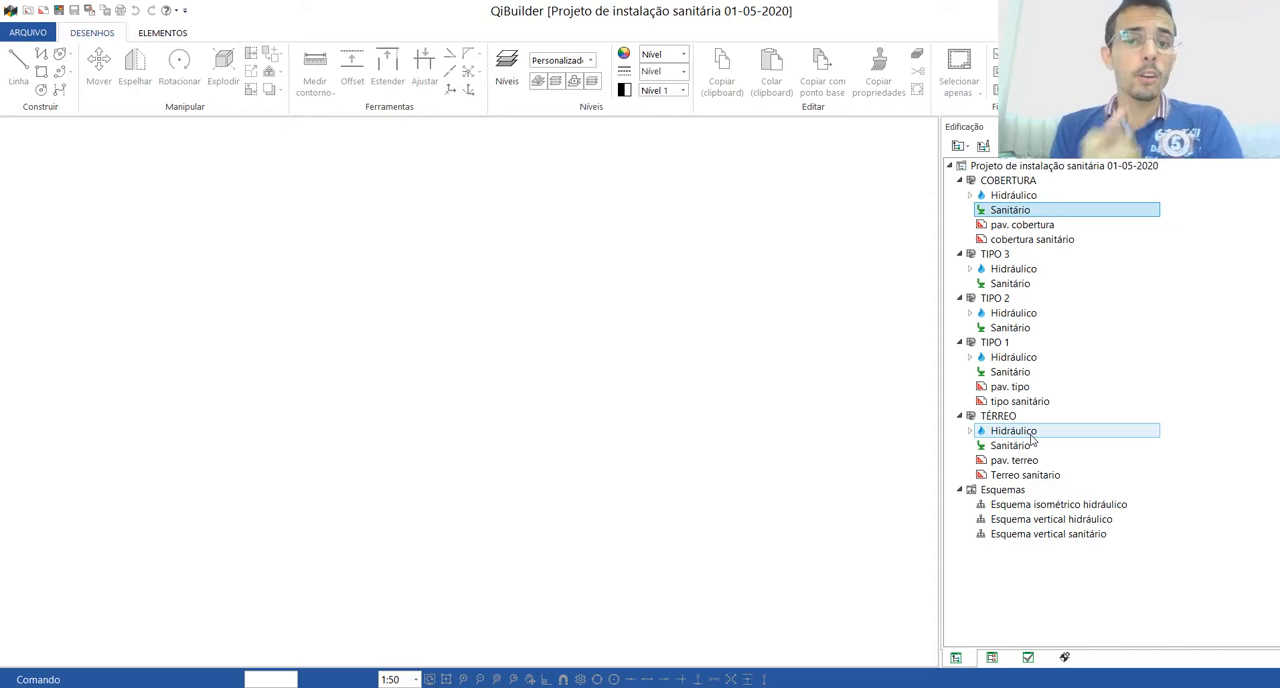
Step: Open the TIPO 1 "Sanitário" plan and examine the water piping overlaid on the H5 bathroom and the whole floor
{"action": "left_click", "coordinate": [1016, 381]}
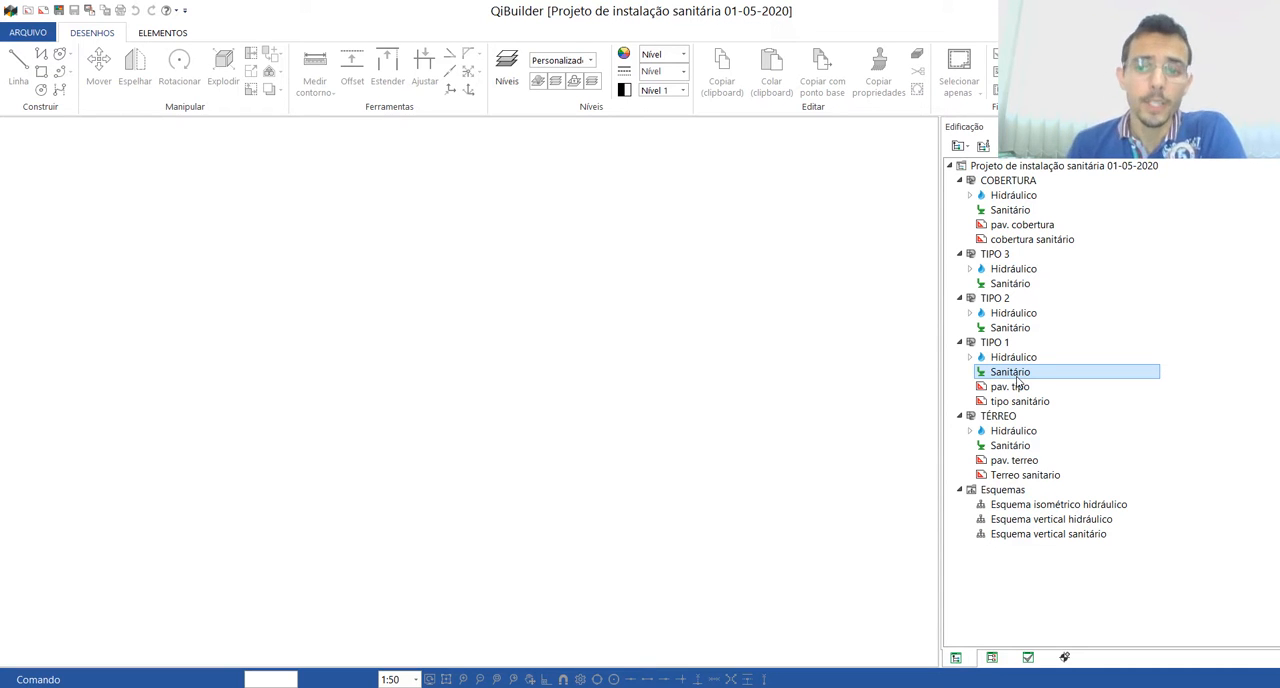
{"action": "scroll", "coordinate": [412, 376], "scroll_direction": "up", "scroll_amount": 5}
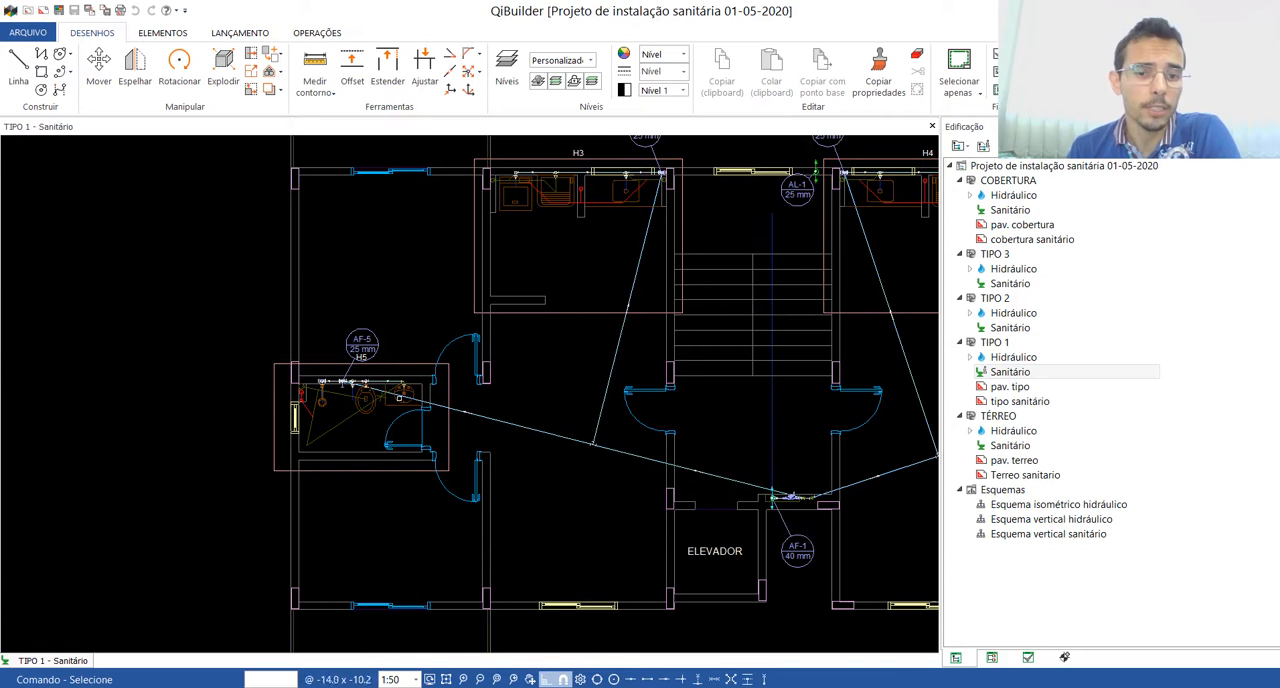
{"action": "scroll", "coordinate": [340, 405], "scroll_direction": "up", "scroll_amount": 3}
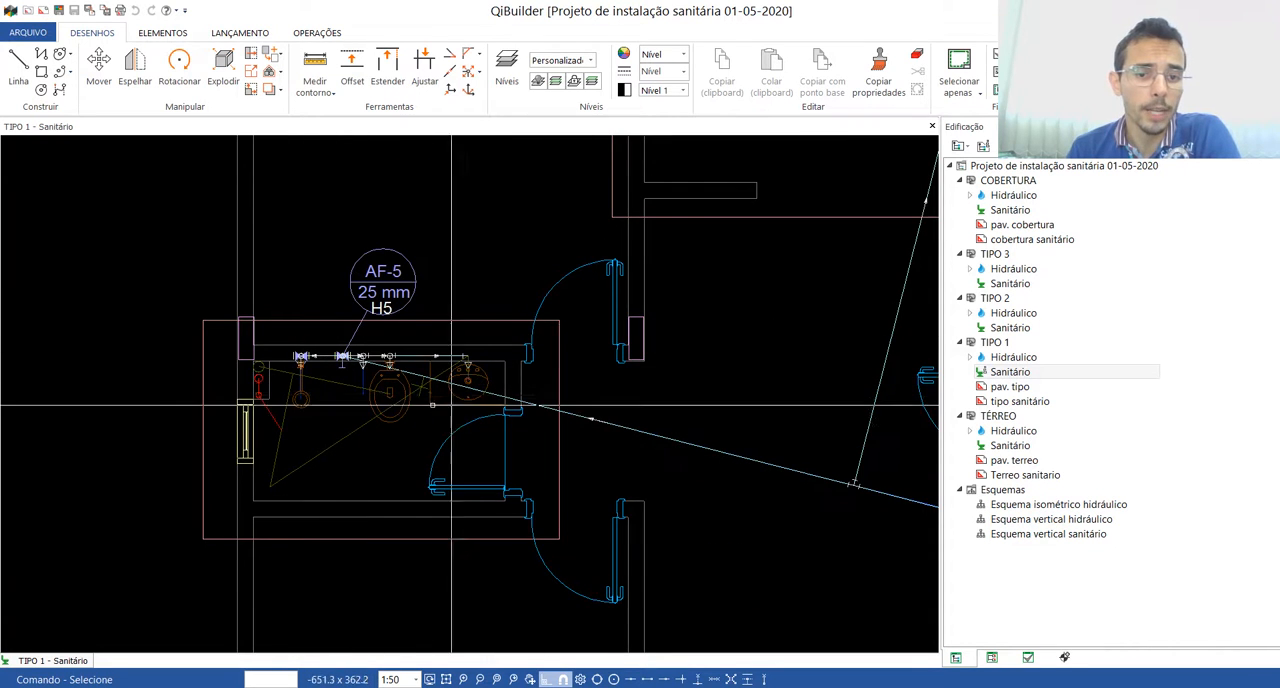
{"action": "scroll", "coordinate": [395, 397], "scroll_direction": "up", "scroll_amount": 3}
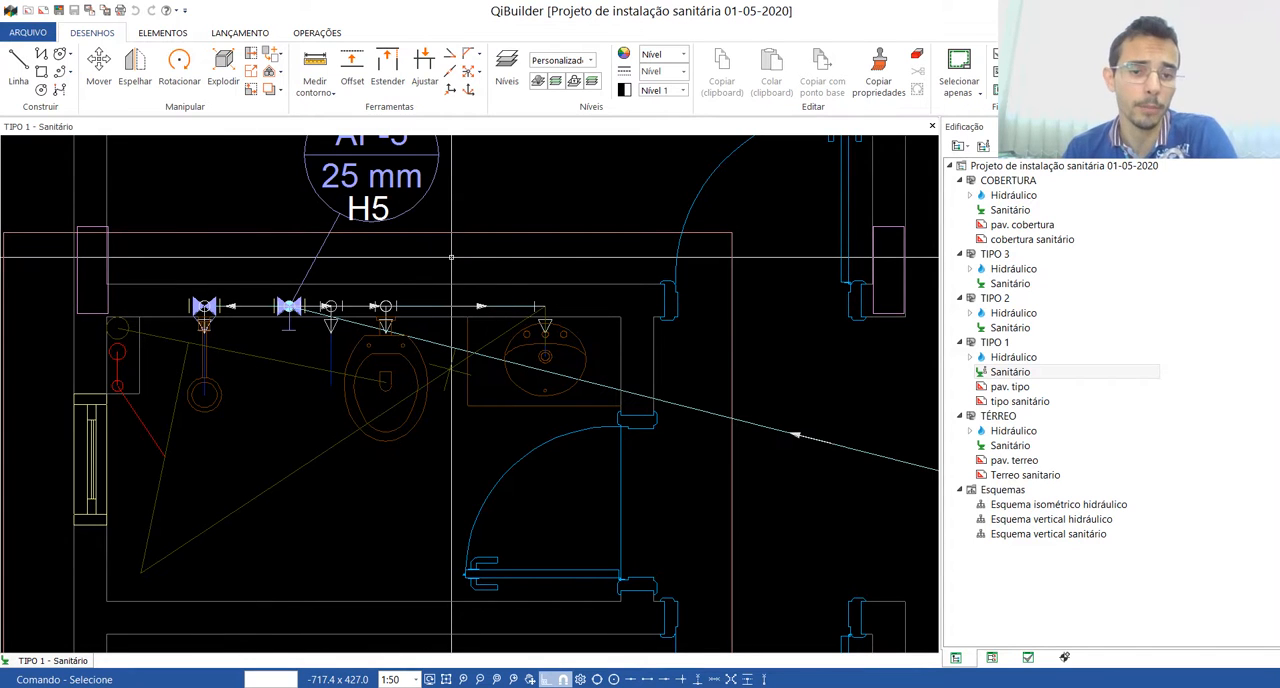
{"action": "scroll", "coordinate": [270, 246], "scroll_direction": "up", "scroll_amount": 3}
{"action": "scroll", "coordinate": [540, 385], "scroll_direction": "down", "scroll_amount": 3}
{"action": "scroll", "coordinate": [445, 411], "scroll_direction": "down", "scroll_amount": 3}
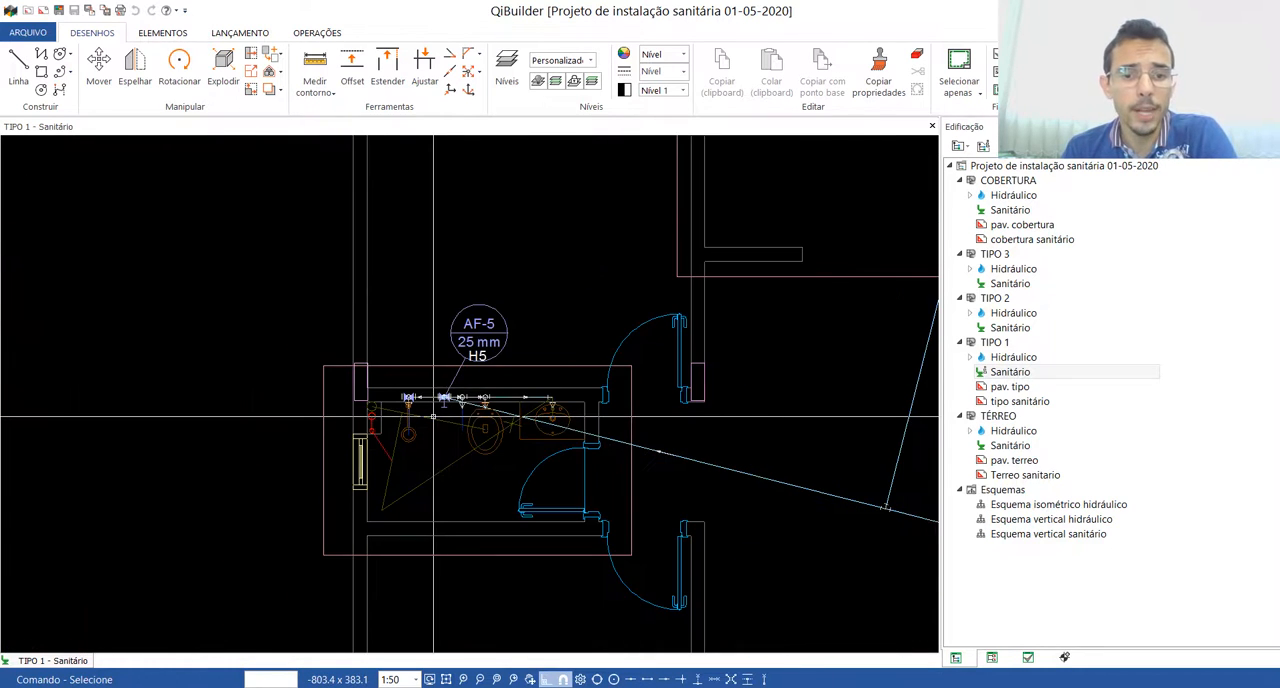
{"action": "scroll", "coordinate": [433, 416], "scroll_direction": "down", "scroll_amount": 1}
{"action": "scroll", "coordinate": [401, 431], "scroll_direction": "down", "scroll_amount": 2}
{"action": "scroll", "coordinate": [385, 427], "scroll_direction": "down", "scroll_amount": 3}
{"action": "scroll", "coordinate": [786, 472], "scroll_direction": "up", "scroll_amount": 2}
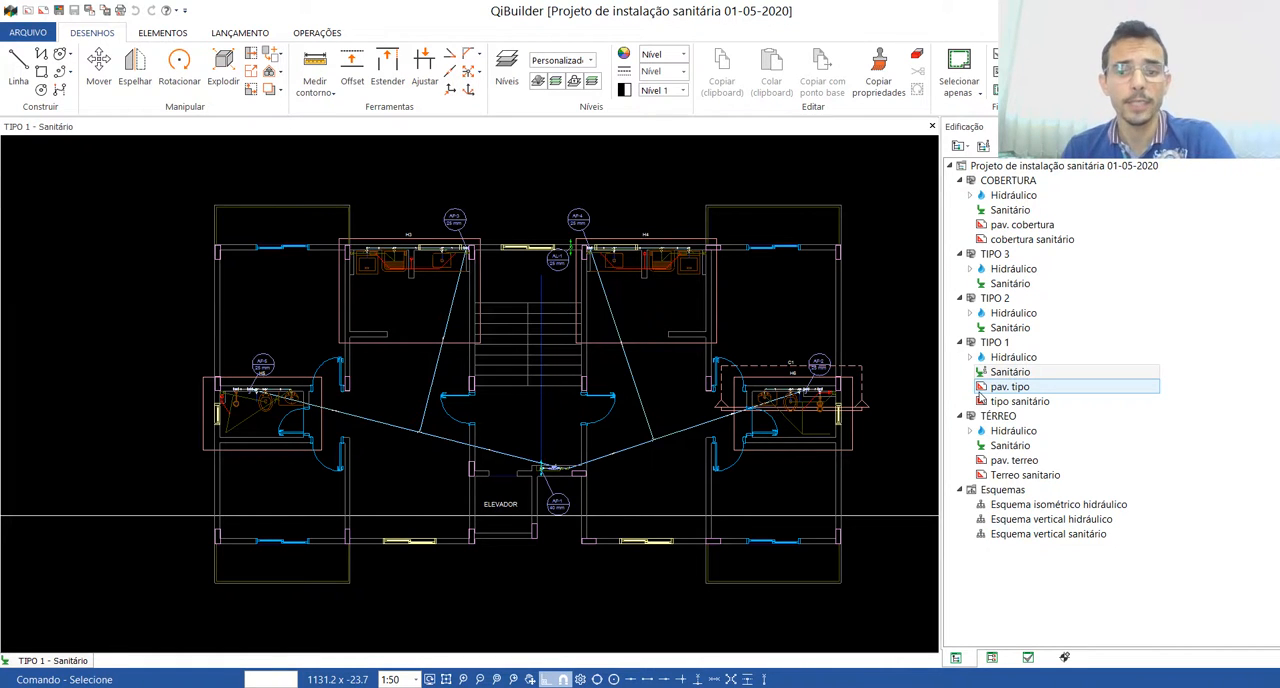
Step: Limit the TIPO 1 "Sanitário" plan's external references to "tipo sanitário", check the bathroom fixtures in the drawing, and close it
{"action": "left_click", "coordinate": [1017, 372]}
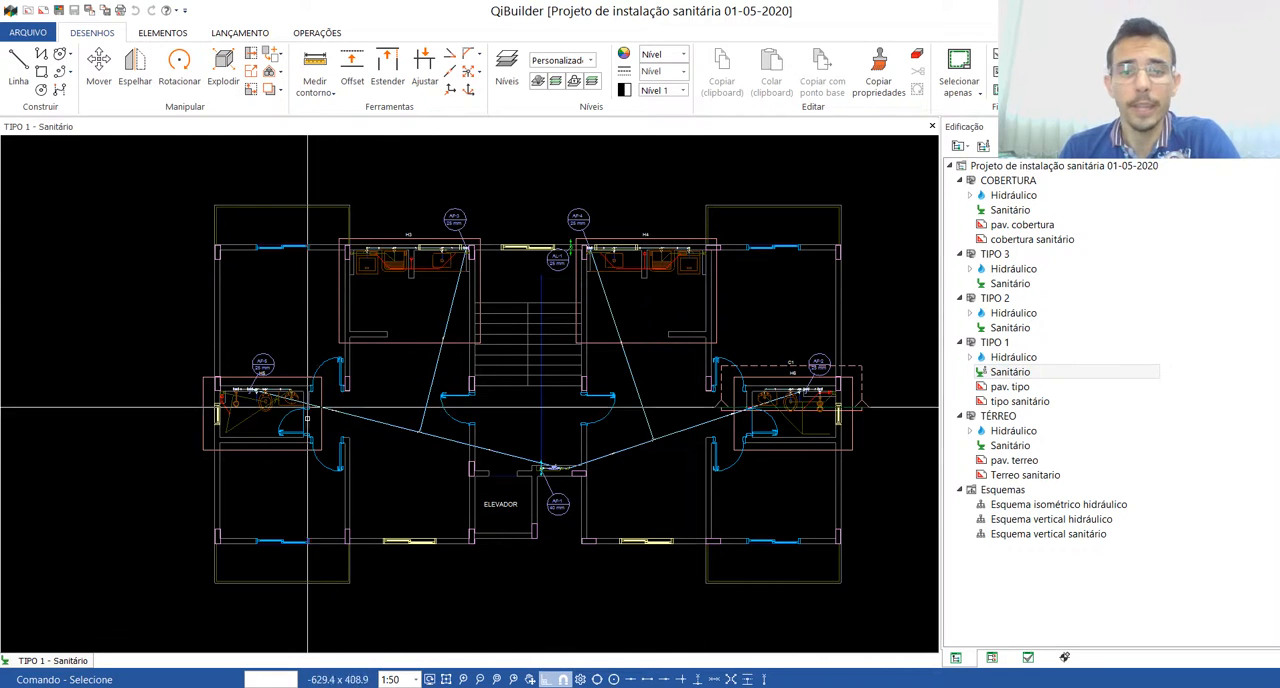
{"action": "left_click", "coordinate": [1012, 373]}
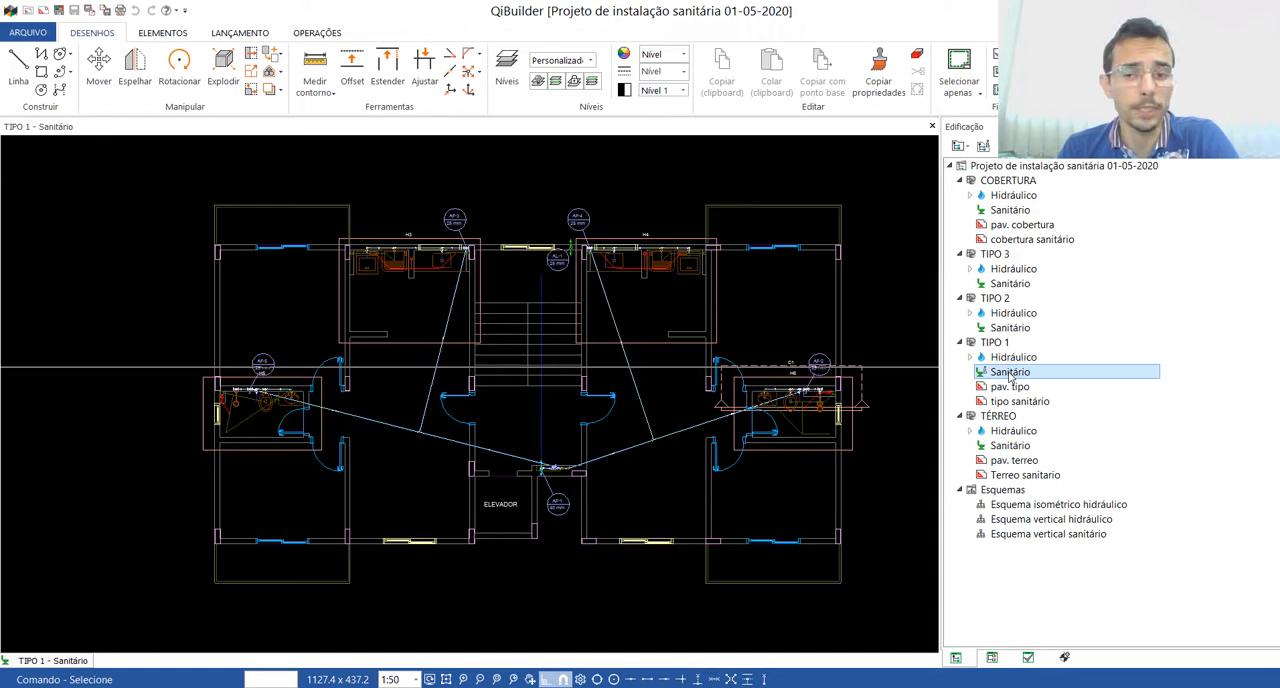
{"action": "right_click", "coordinate": [1011, 375]}
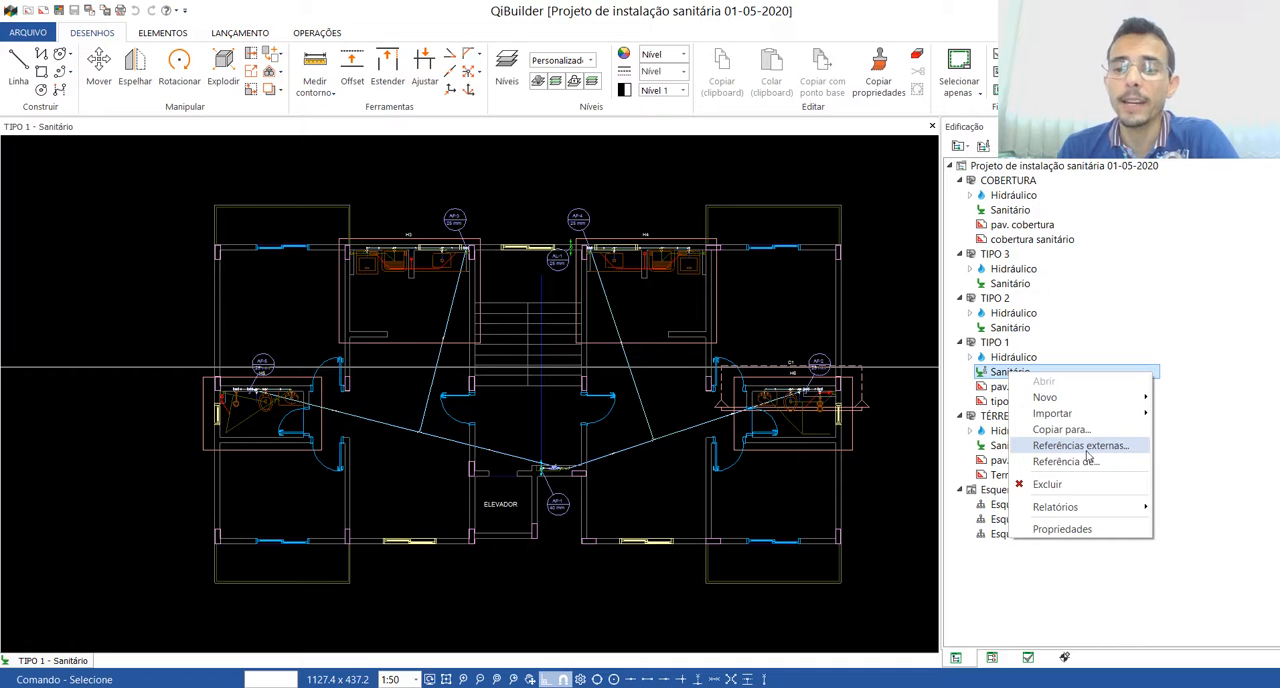
{"action": "left_click", "coordinate": [1071, 446]}
{"action": "mouse_move", "coordinate": [659, 243]}
{"action": "left_mouse_down"}
{"action": "mouse_move", "coordinate": [810, 218]}
{"action": "mouse_move", "coordinate": [933, 173]}
{"action": "left_mouse_up"}
{"action": "left_click_drag", "start_coordinate": [991, 253], "coordinate": [987, 335]}
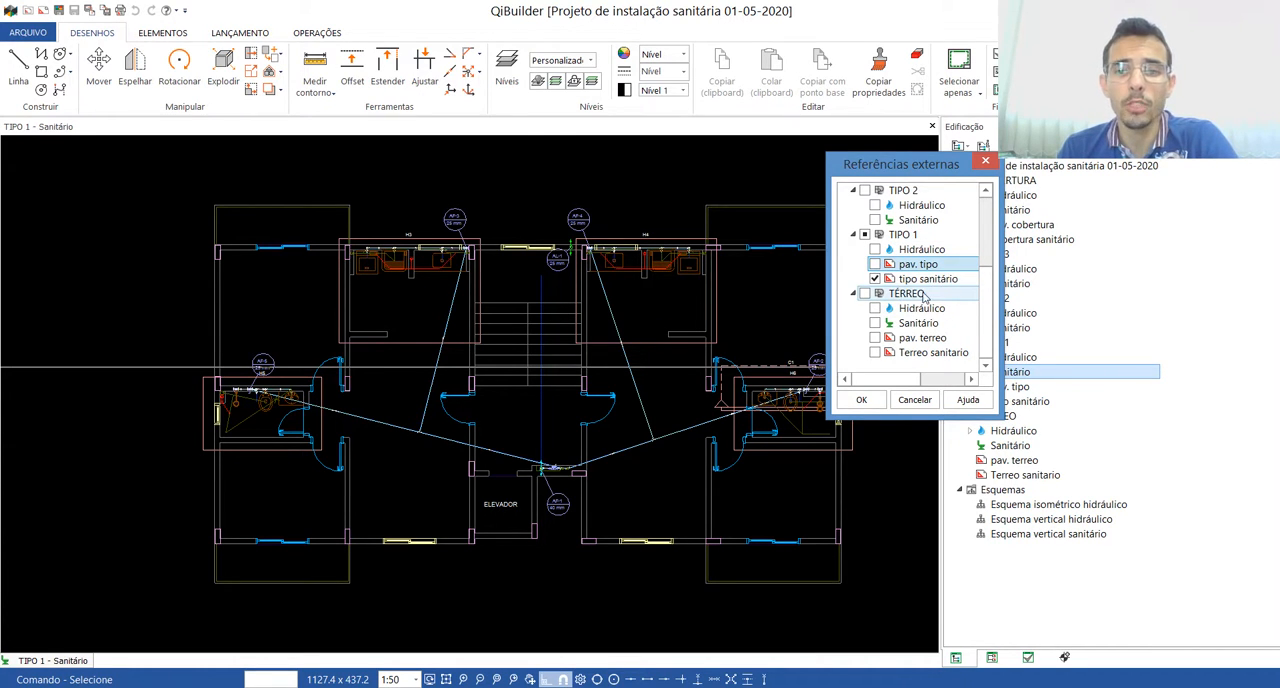
{"action": "left_click", "coordinate": [860, 400]}
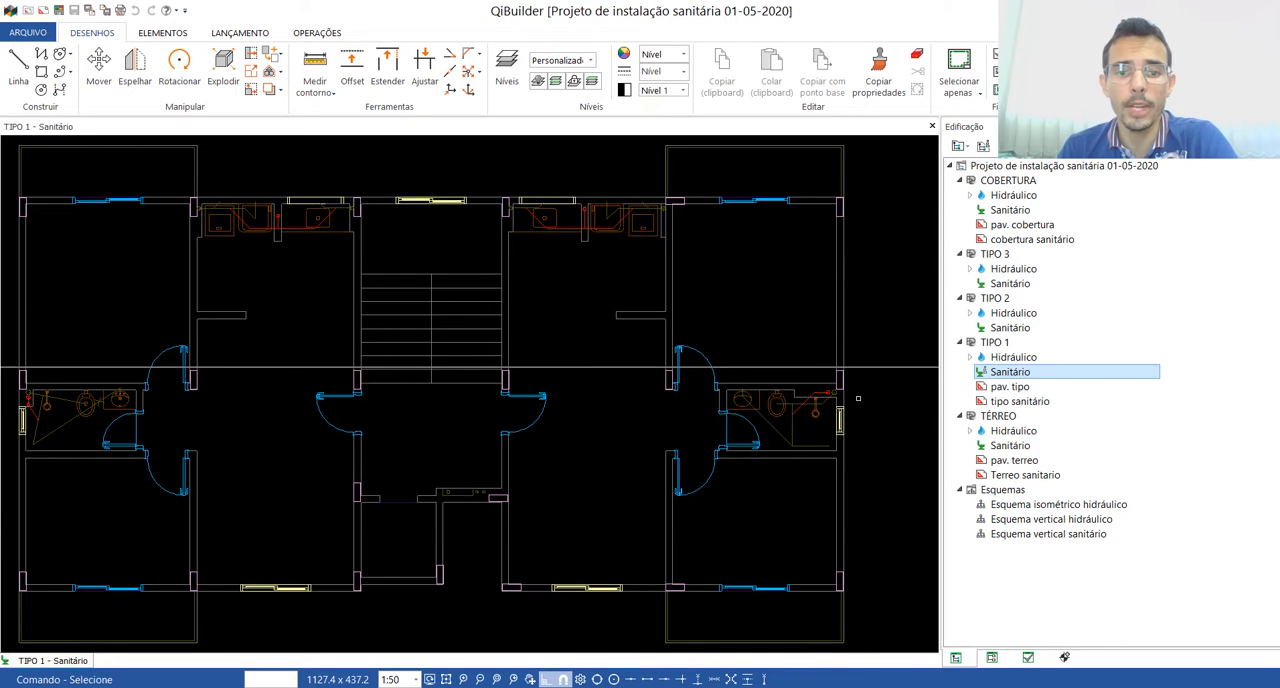
{"action": "scroll", "coordinate": [536, 410], "scroll_direction": "down", "scroll_amount": 3}
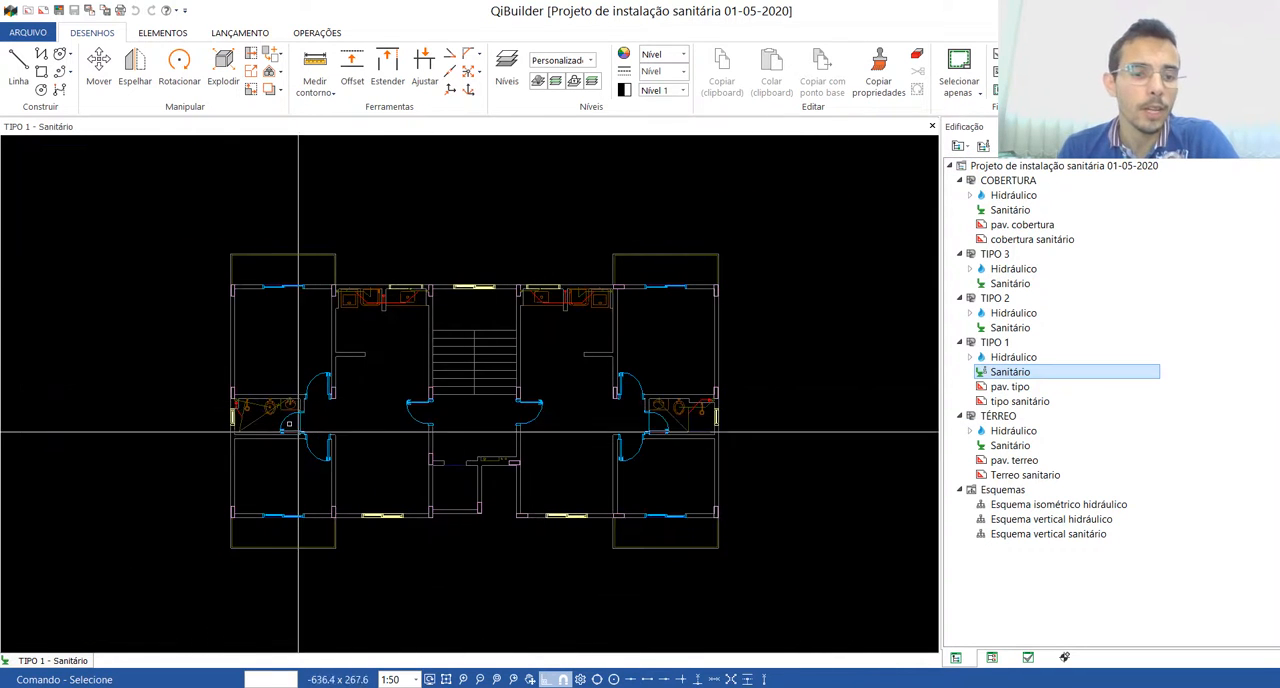
{"action": "scroll", "coordinate": [218, 429], "scroll_direction": "up", "scroll_amount": 5}
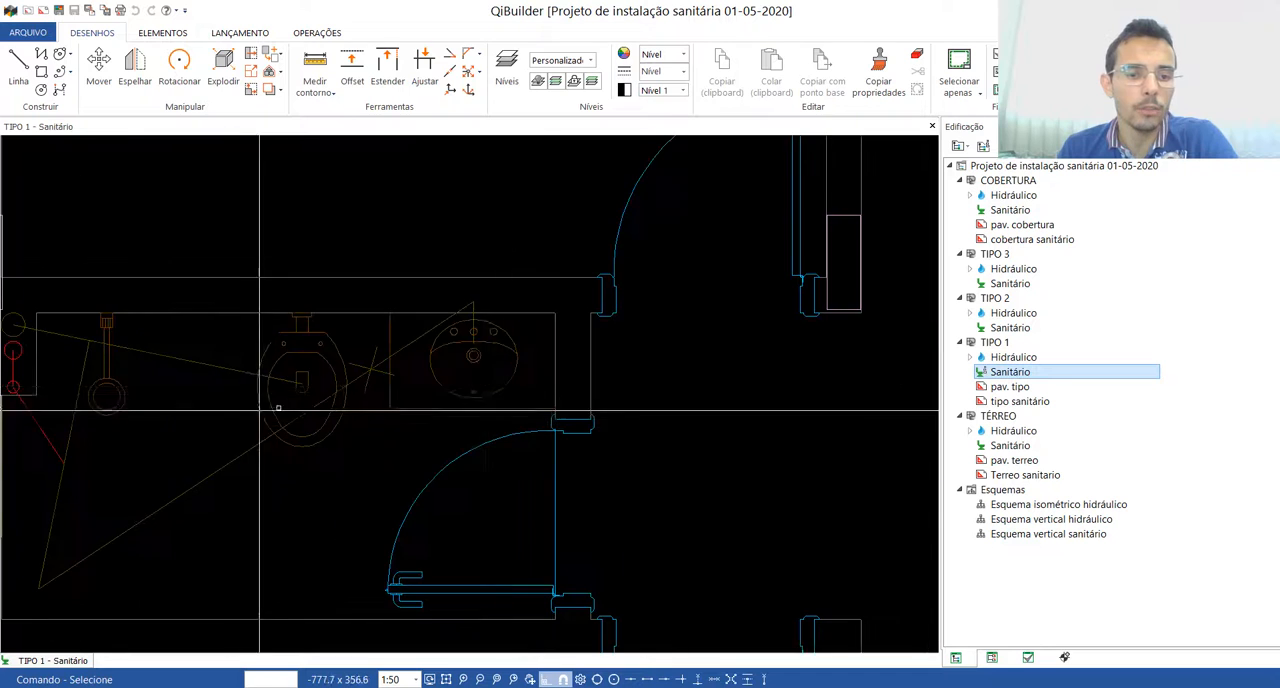
{"action": "scroll", "coordinate": [221, 431], "scroll_direction": "down", "scroll_amount": 5}
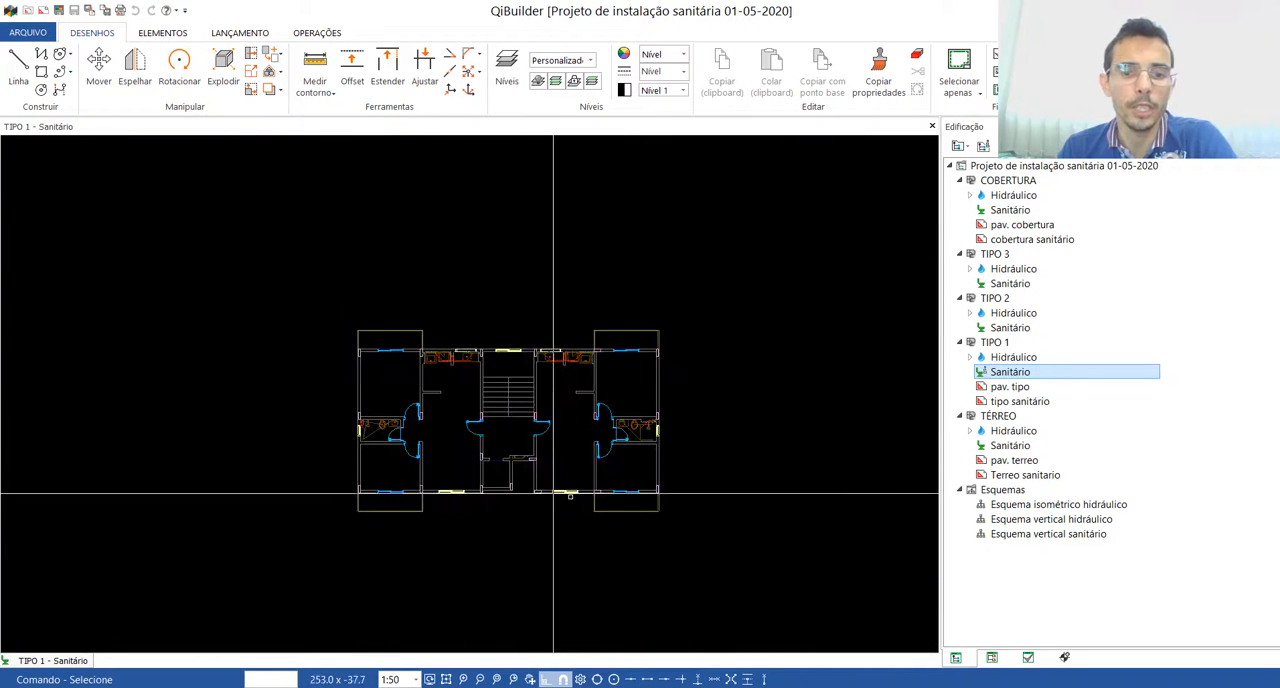
{"action": "scroll", "coordinate": [486, 416], "scroll_direction": "up", "scroll_amount": 3}
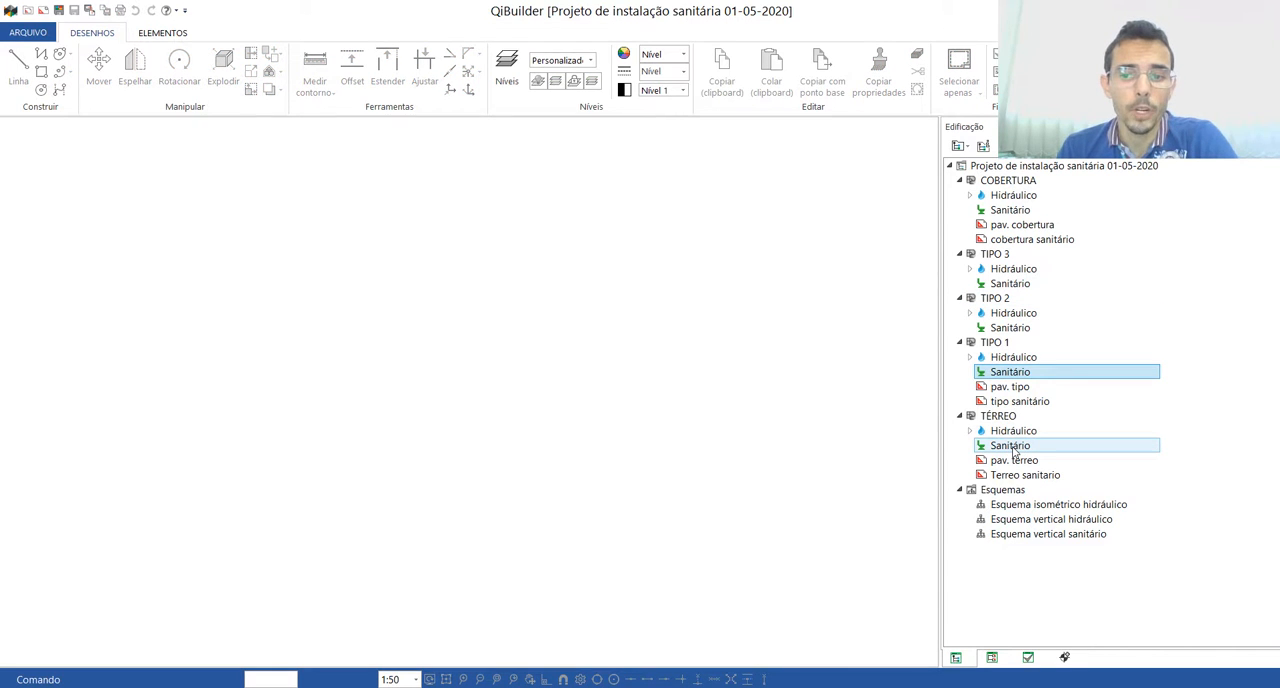
Step: Limit the TÉRREO "Sanitário" plan's external references to the "Terreo sanitario" drawing, leaving "Hidráulico" and "pav. terreo" unselected
{"action": "right_click", "coordinate": [1012, 447]}
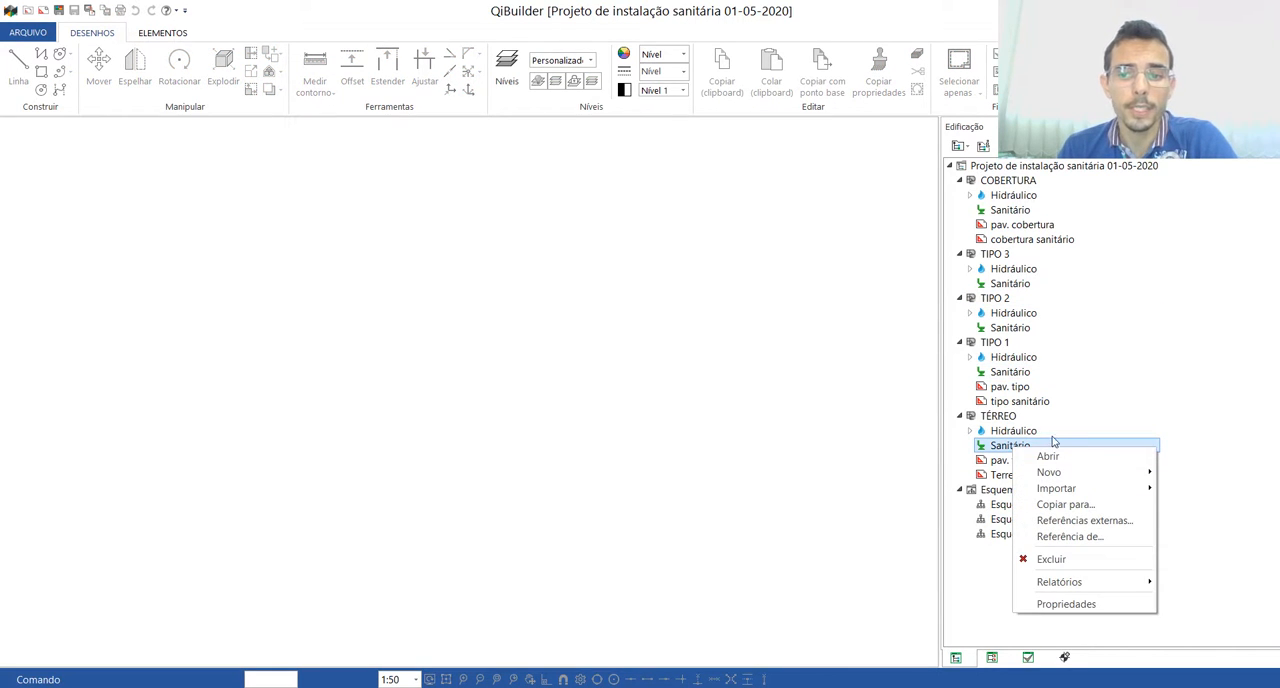
{"action": "left_click", "coordinate": [1075, 521]}
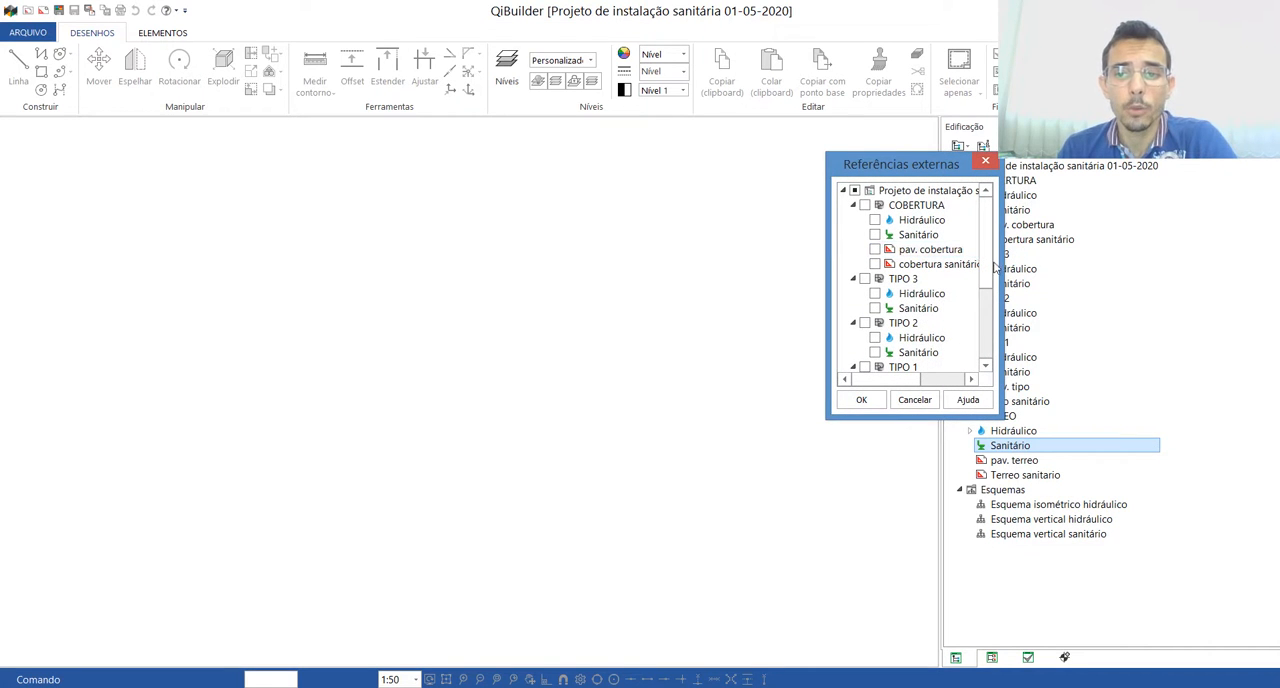
{"action": "scroll", "coordinate": [963, 340], "scroll_direction": "down", "scroll_amount": 3}
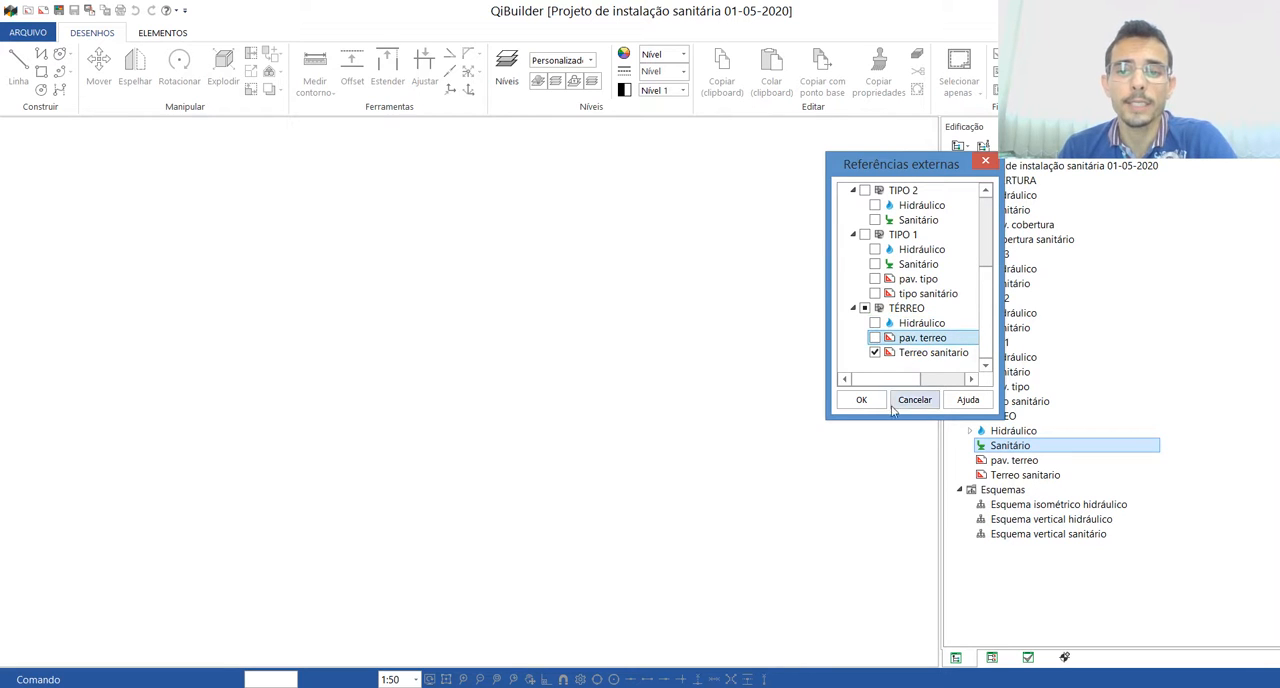
{"action": "left_click", "coordinate": [861, 401]}
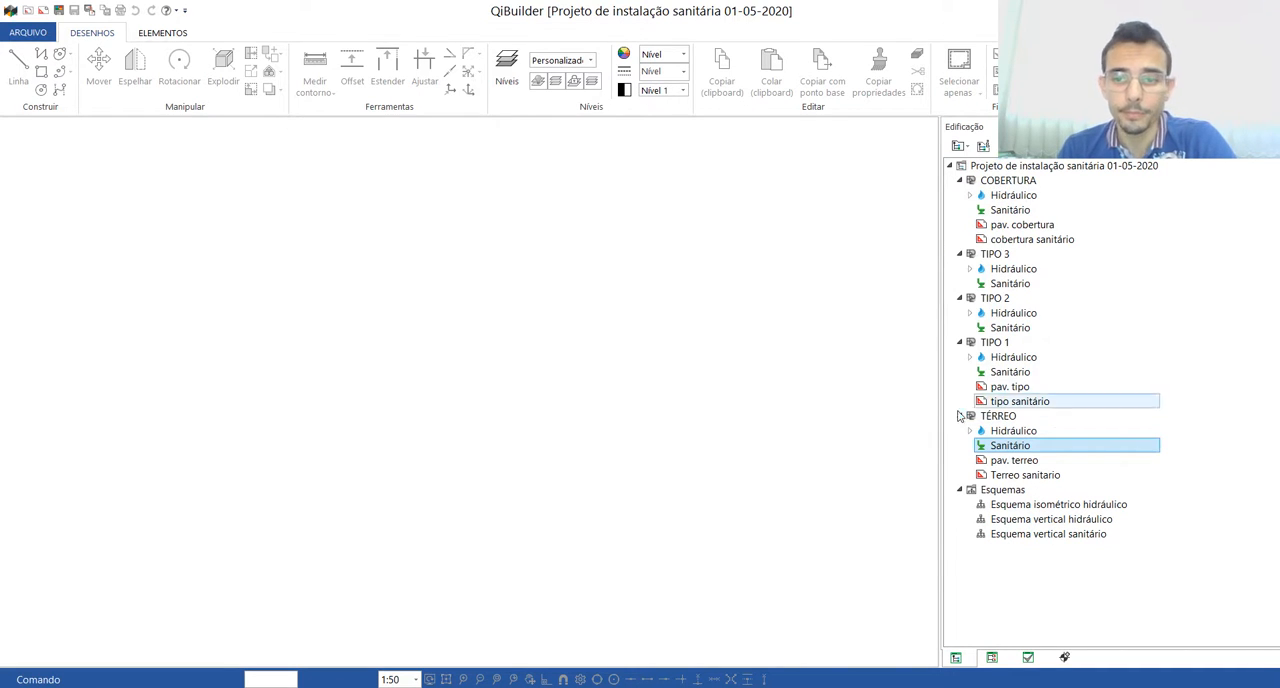
Step: Limit the COBERTURA "Sanitário" plan's external references to "cobertura sanitário", deselecting "Hidráulico" and "pav. cobertura"
{"action": "left_click", "coordinate": [1004, 208]}
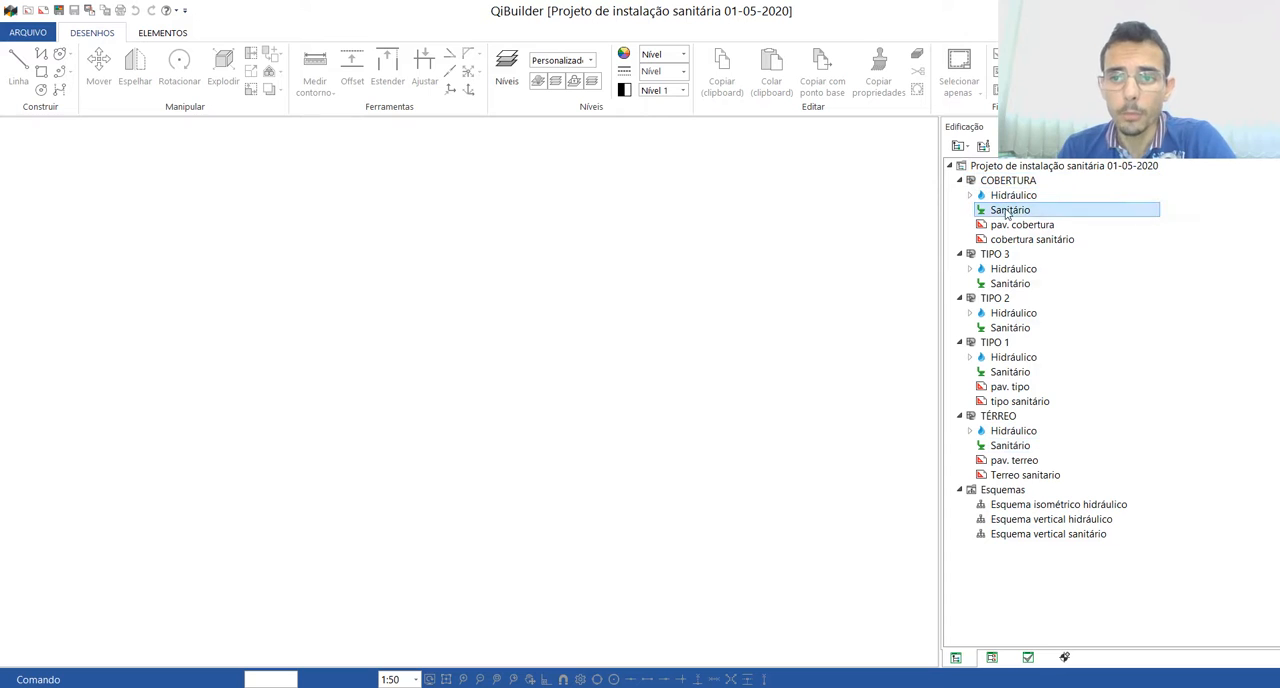
{"action": "right_click", "coordinate": [1004, 208]}
{"action": "left_click", "coordinate": [1058, 283]}
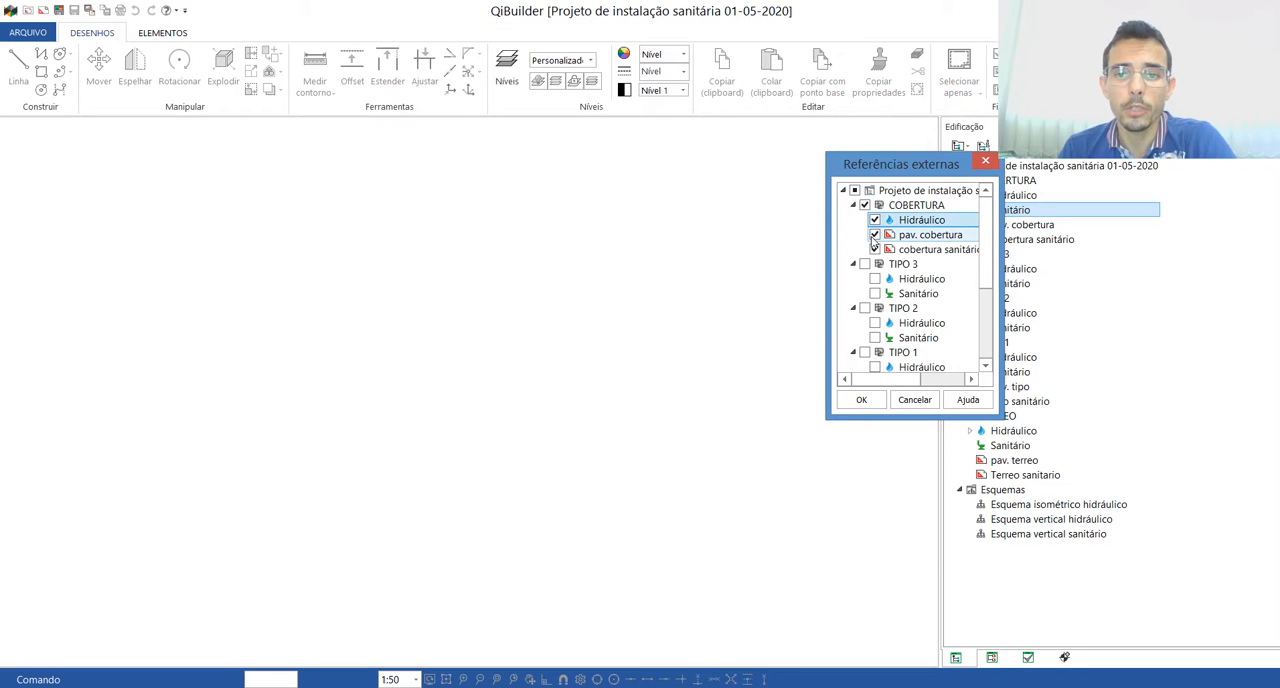
{"action": "left_click", "coordinate": [875, 235]}
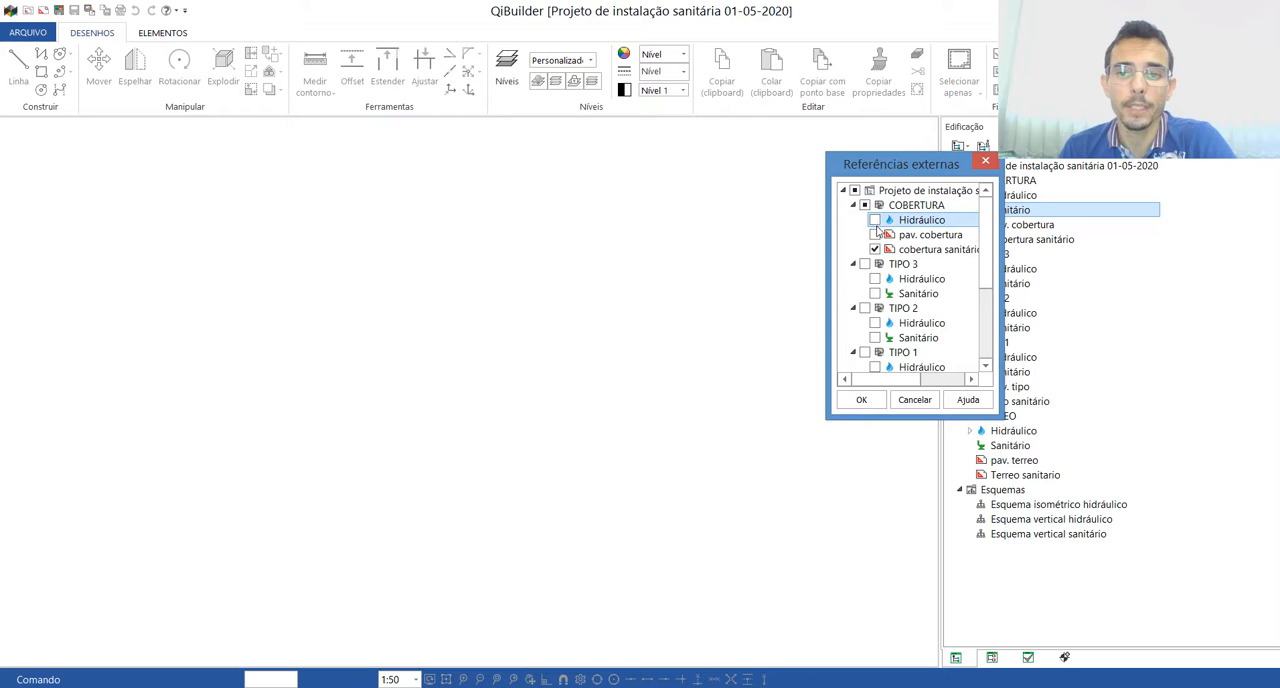
{"action": "left_click", "coordinate": [861, 399]}
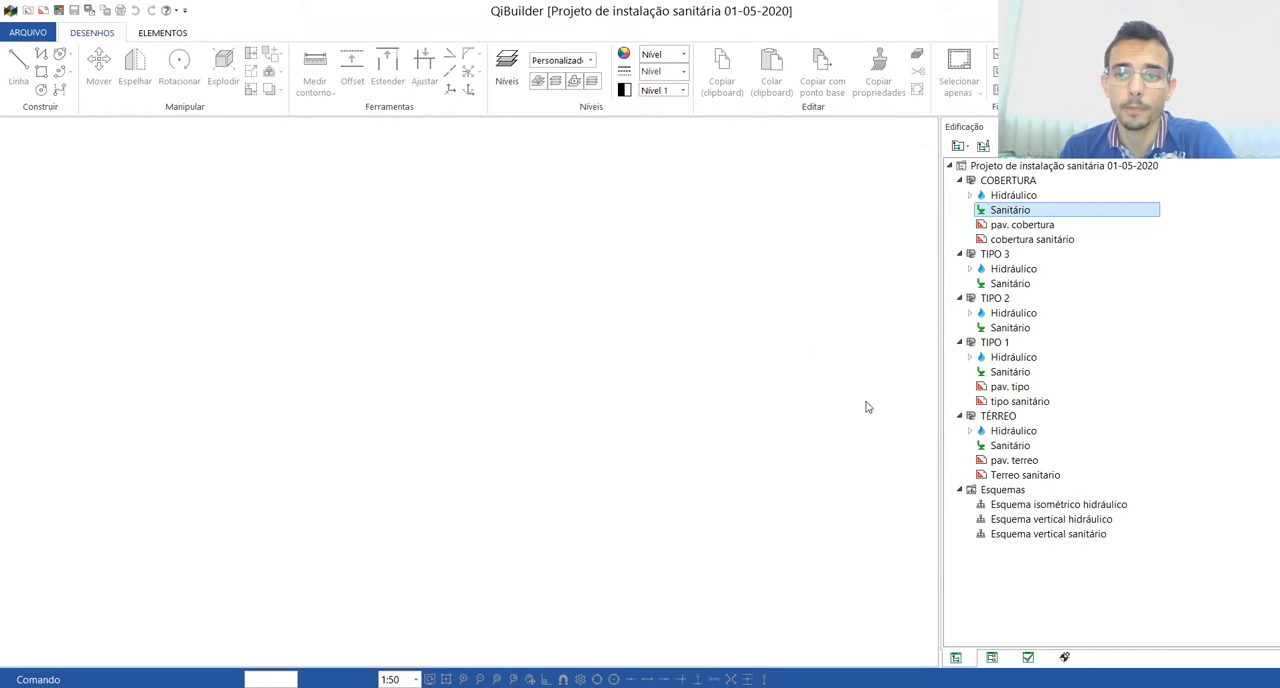
Step: Check the TIPO 3 "Sanitário" drawing, close it, and deselect the TIPO 3 "Hidráulico" plan from its external references
{"action": "double_click", "coordinate": [1005, 283]}
{"action": "scroll", "coordinate": [654, 345], "scroll_direction": "down", "scroll_amount": 3}
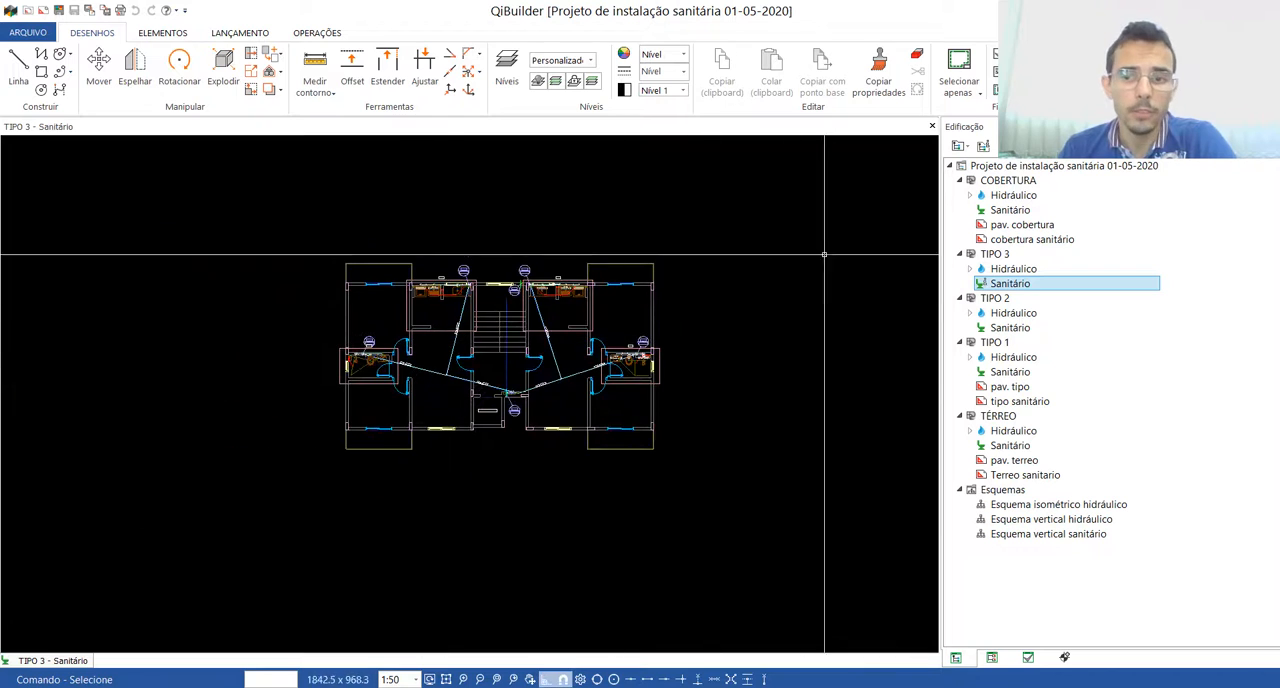
{"action": "left_click", "coordinate": [932, 126]}
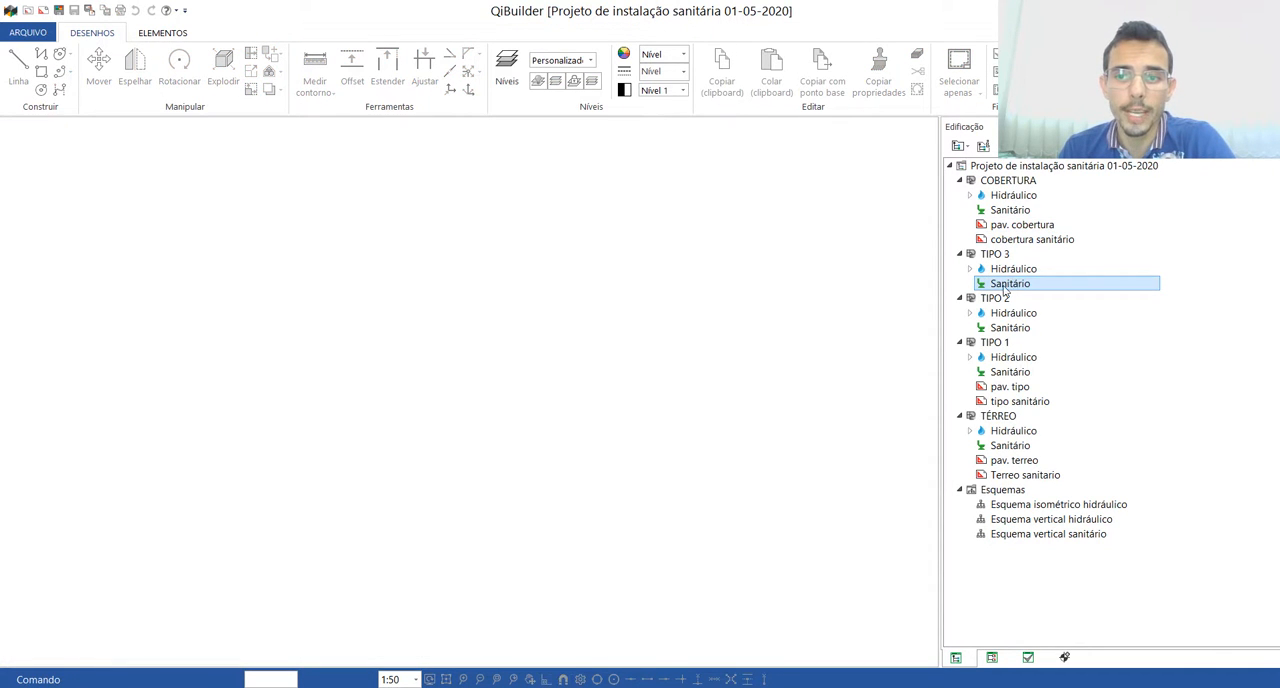
{"action": "right_click", "coordinate": [1006, 289]}
{"action": "left_click", "coordinate": [1058, 360]}
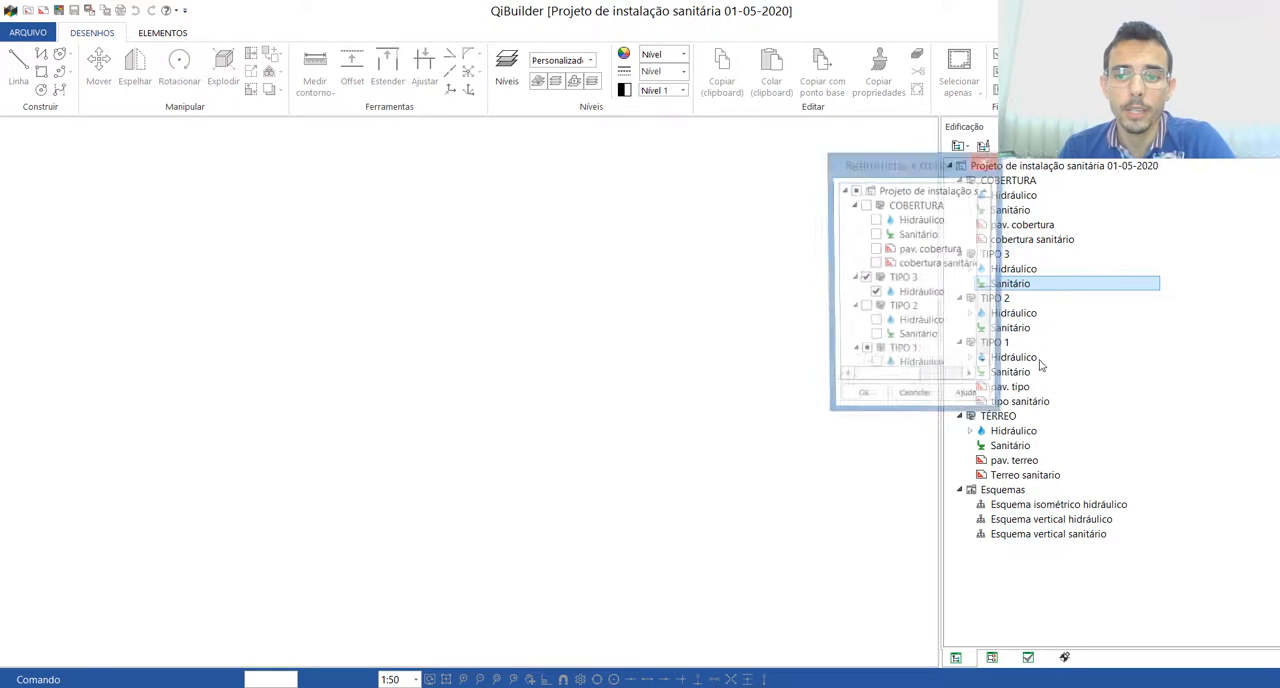
{"action": "left_click", "coordinate": [875, 293]}
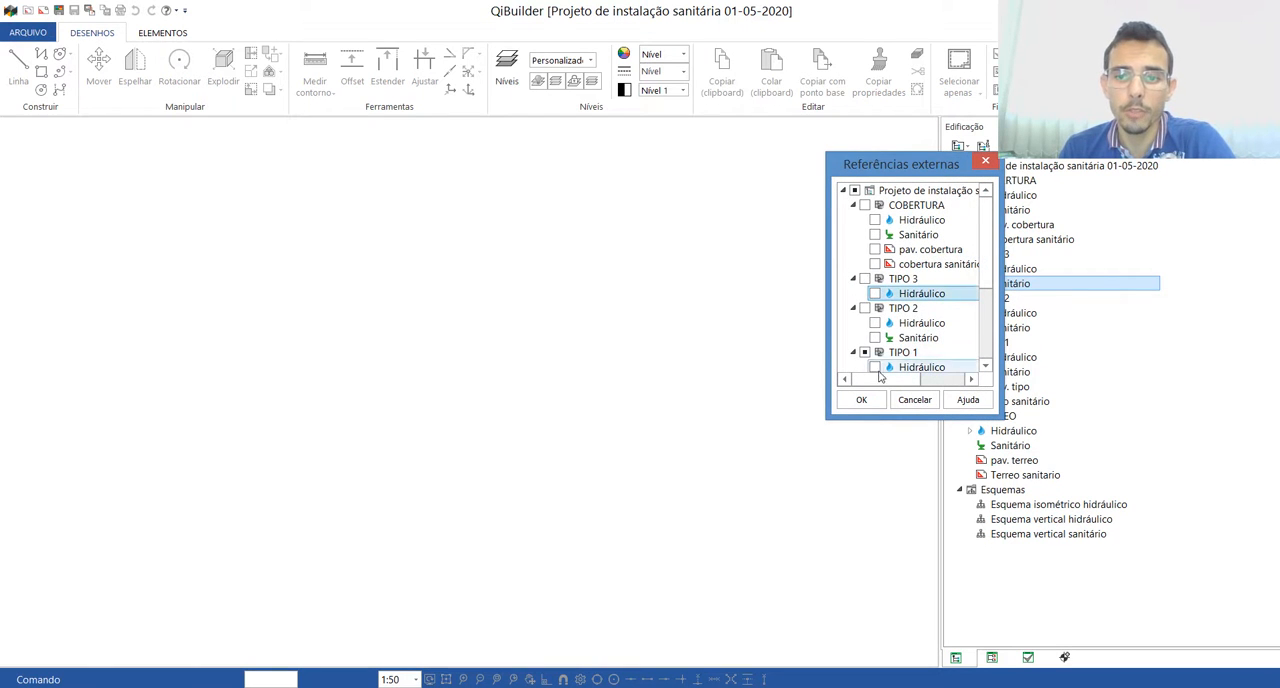
{"action": "left_click", "coordinate": [861, 399]}
Step: Remove the TIPO 2 "Hidráulico" plan from the TIPO 2 "Sanitário" plan's external references
{"action": "right_click", "coordinate": [1001, 333]}
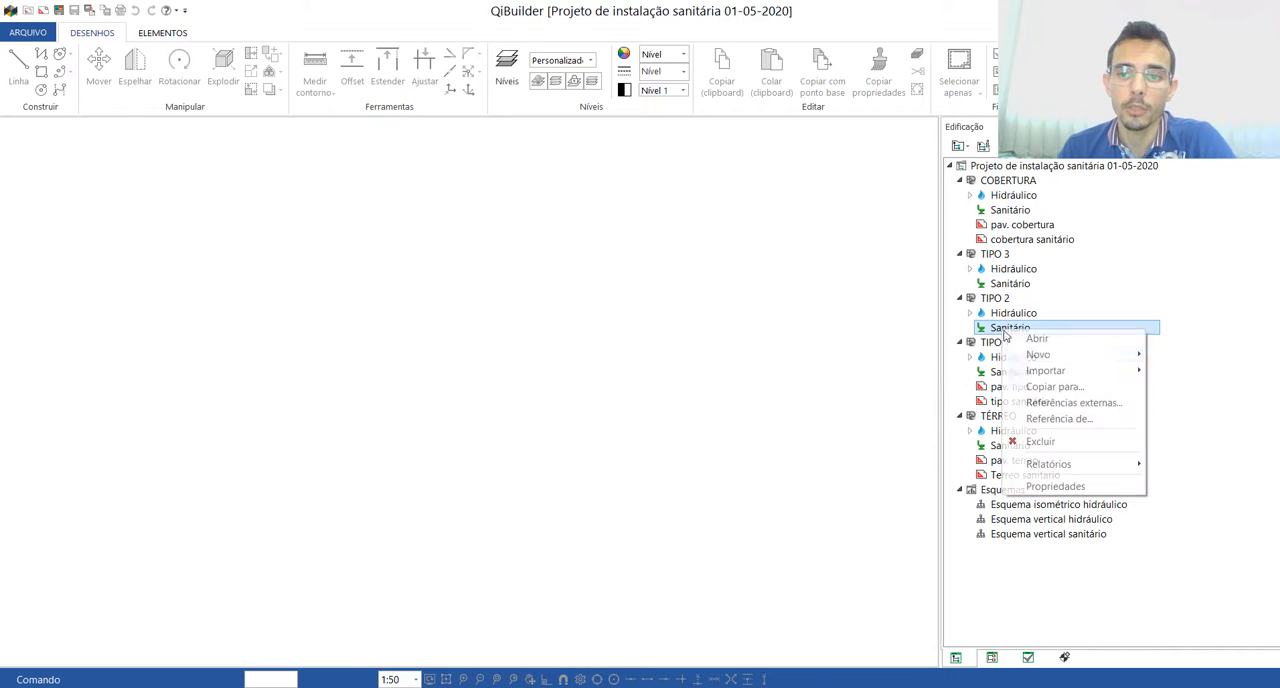
{"action": "left_click", "coordinate": [1040, 406]}
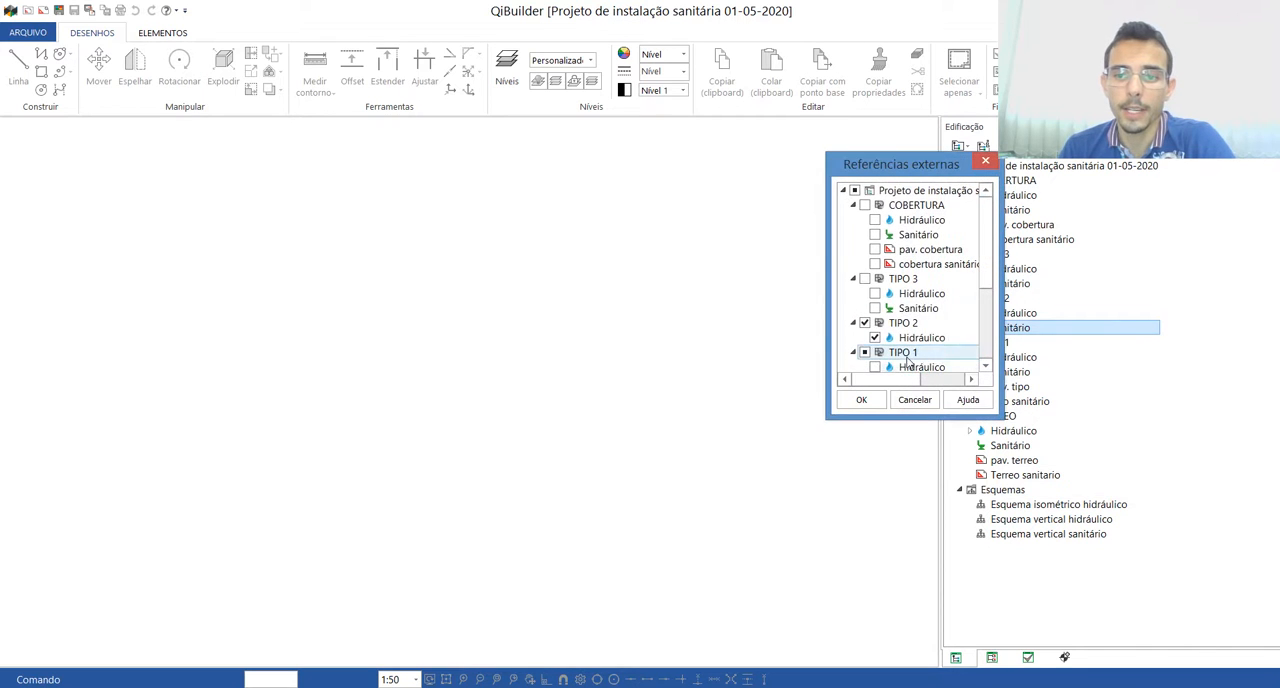
{"action": "left_click", "coordinate": [870, 338]}
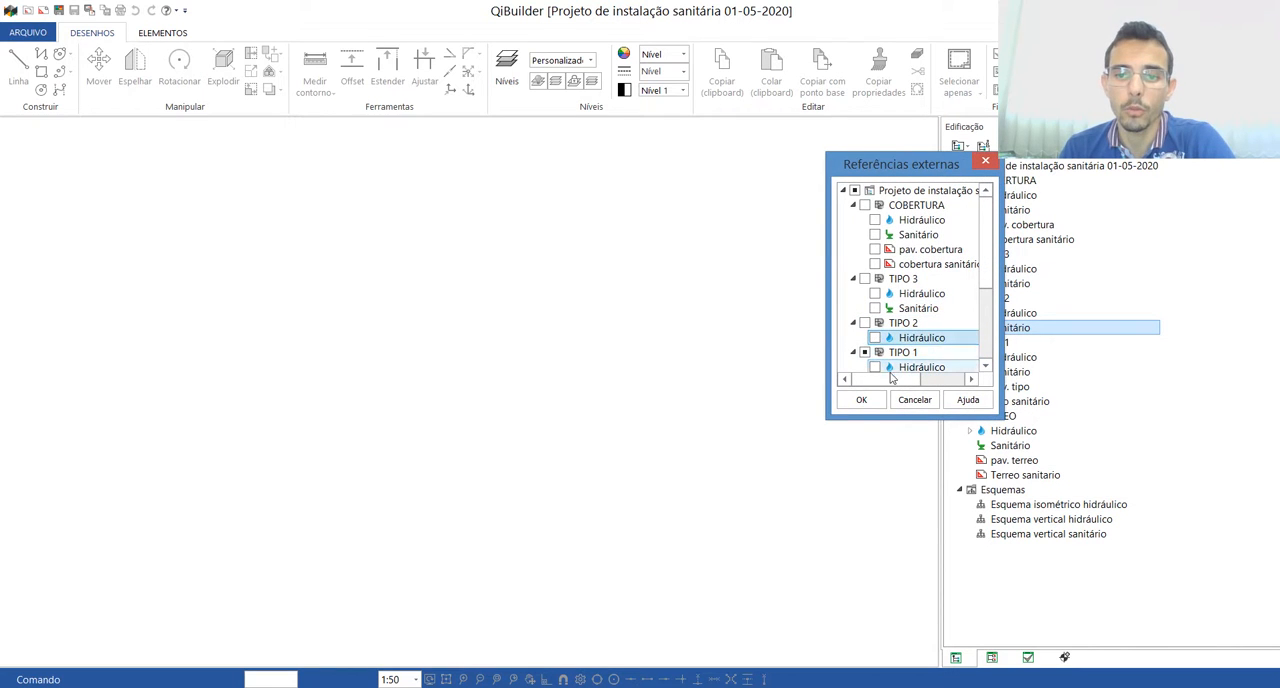
{"action": "left_click", "coordinate": [861, 399]}
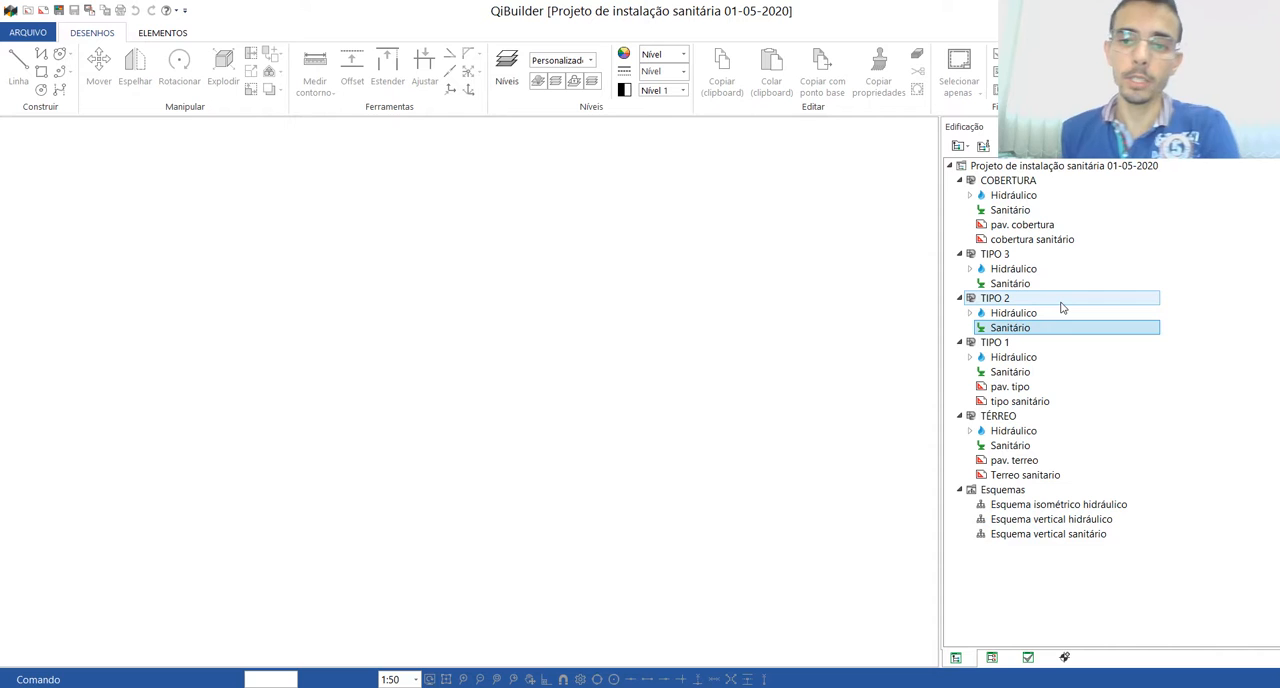
Step: Open the TIPO 1 "Sanitário" plan and set the conduit to PVC Esgoto, "Tubo PVC ponta-bolsa c/ virola", 100 mm - 4"
{"action": "double_click", "coordinate": [1011, 372]}
{"action": "scroll", "coordinate": [687, 452], "scroll_direction": "up", "scroll_amount": 3}
{"action": "scroll", "coordinate": [522, 443], "scroll_direction": "down", "scroll_amount": 5}
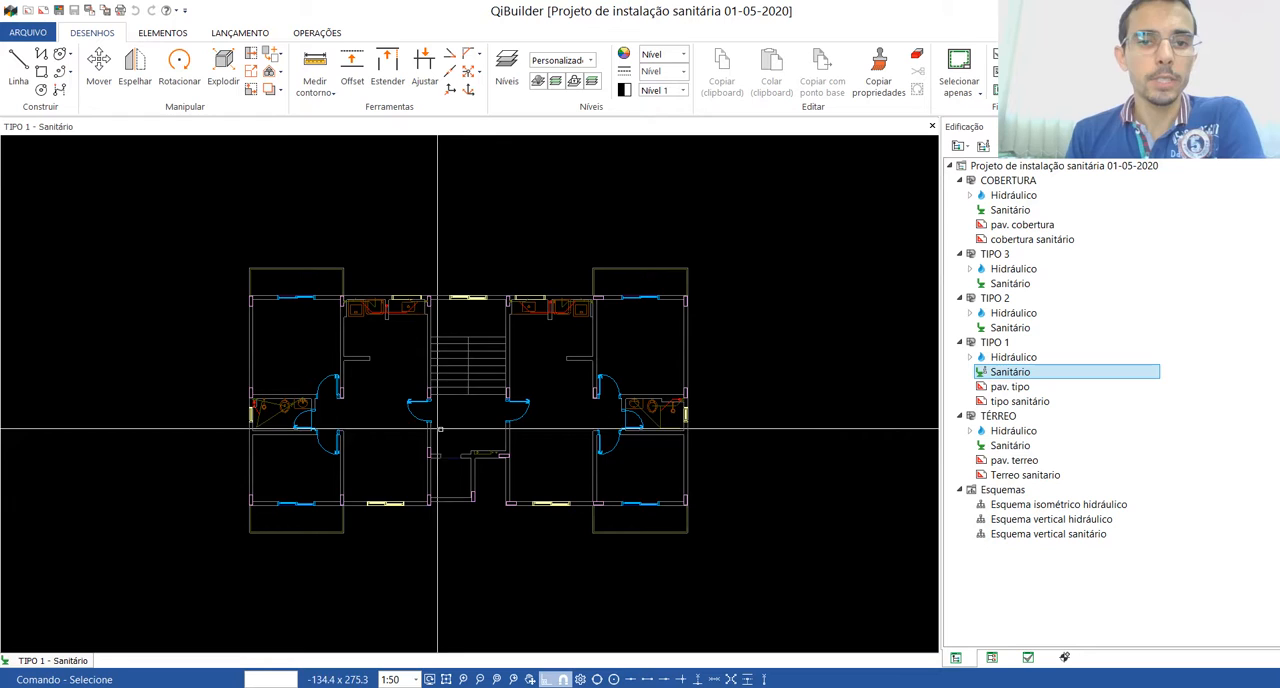
{"action": "scroll", "coordinate": [470, 420], "scroll_direction": "up", "scroll_amount": 3}
{"action": "scroll", "coordinate": [470, 412], "scroll_direction": "down", "scroll_amount": 2}
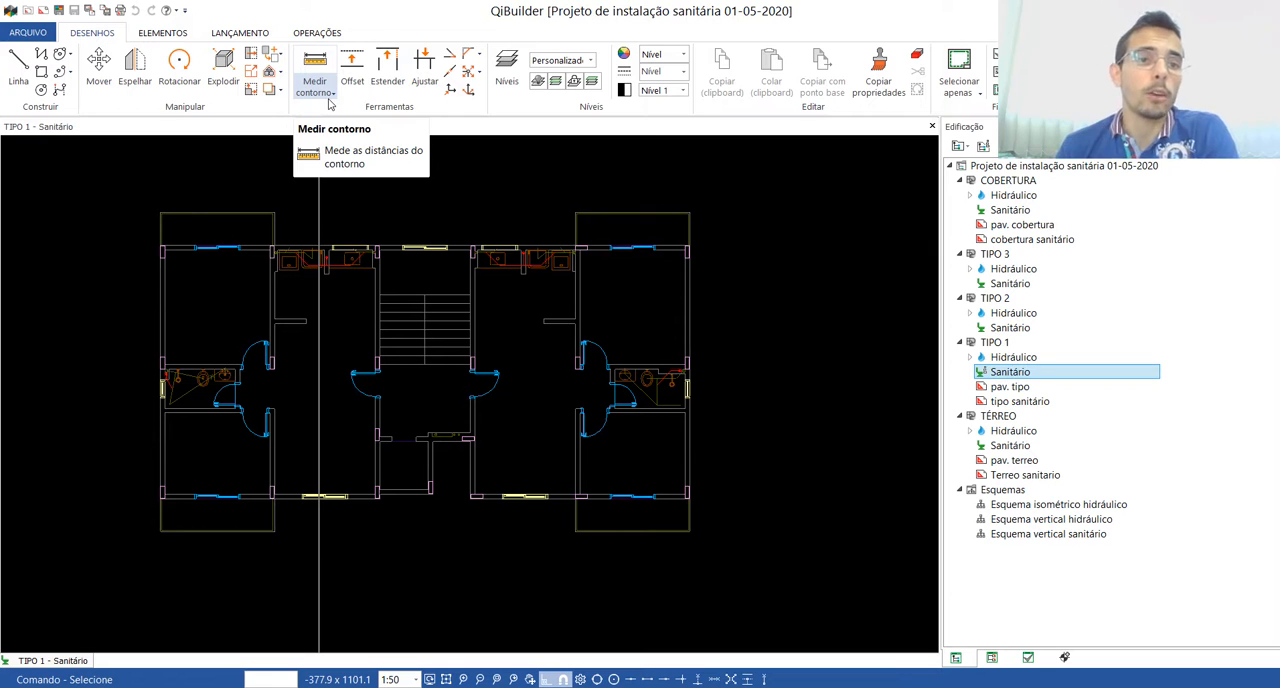
{"action": "left_click", "coordinate": [241, 35]}
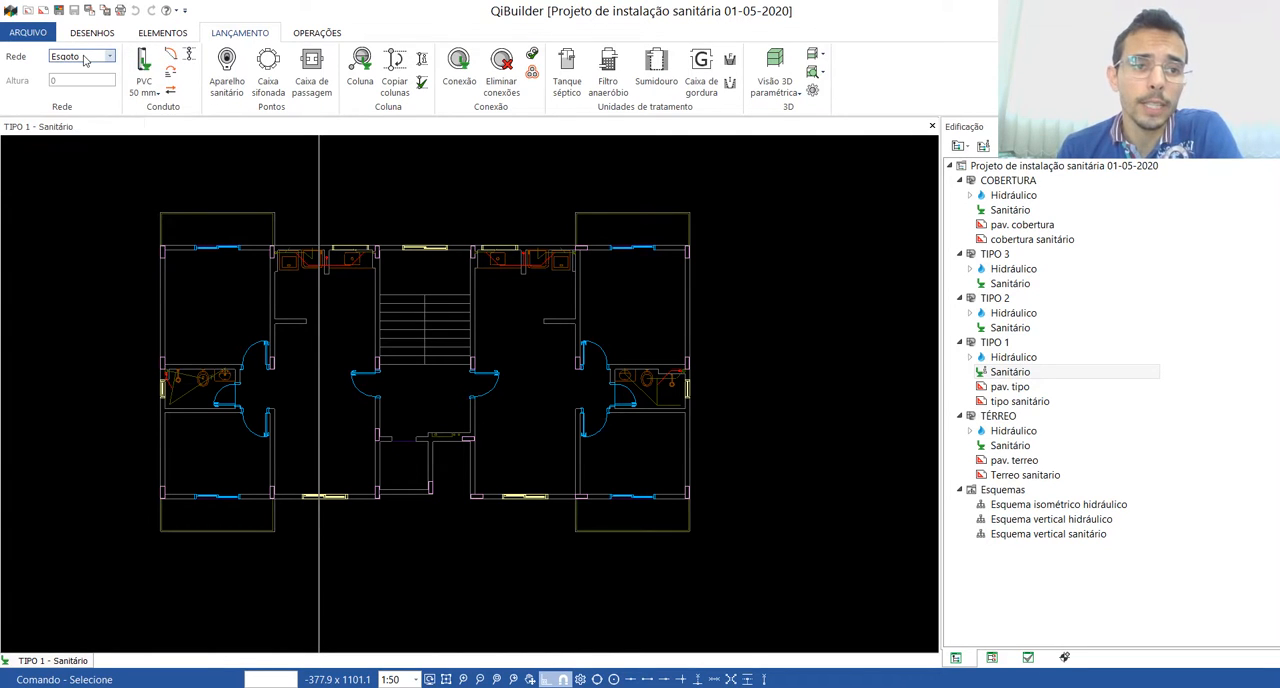
{"action": "left_click", "coordinate": [147, 92]}
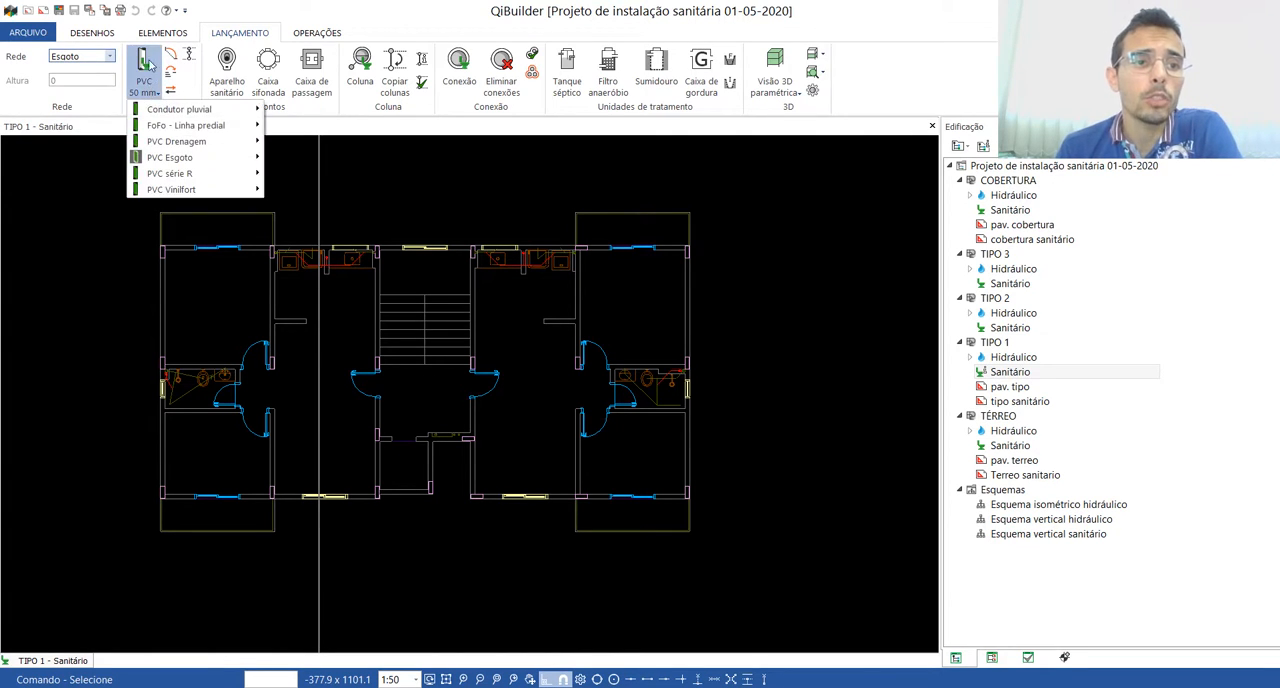
{"action": "mouse_move", "coordinate": [182, 163]}
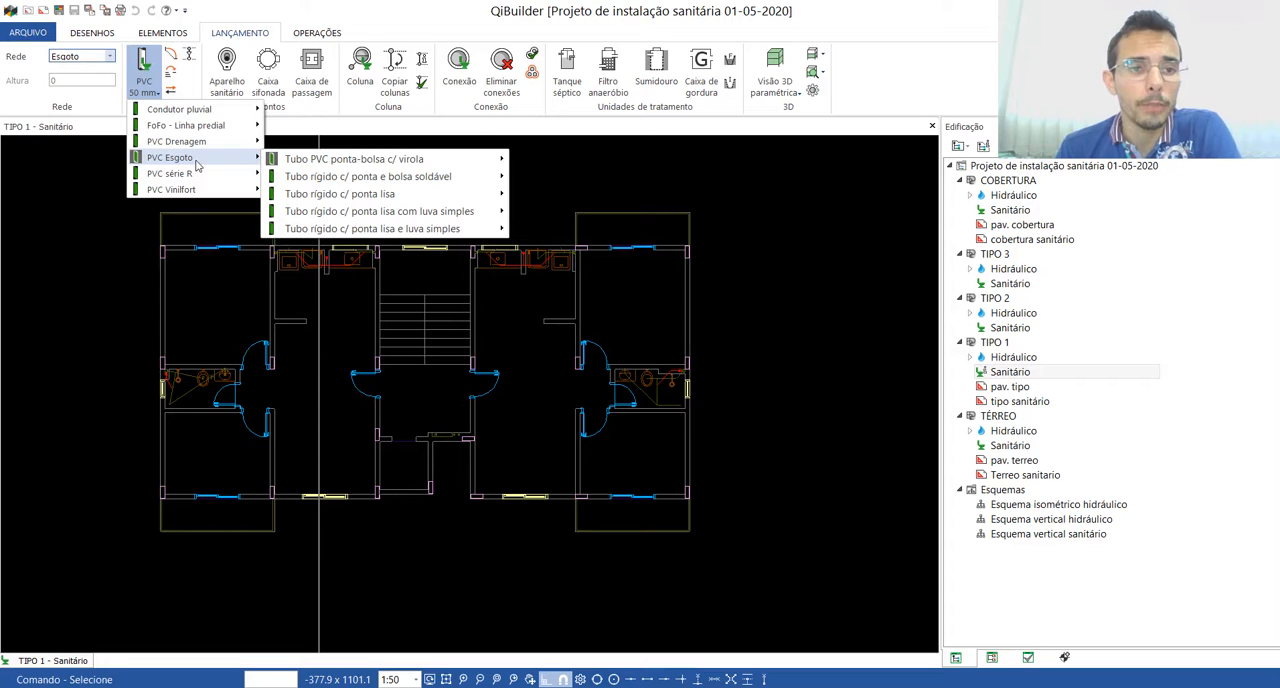
{"action": "mouse_move", "coordinate": [356, 166]}
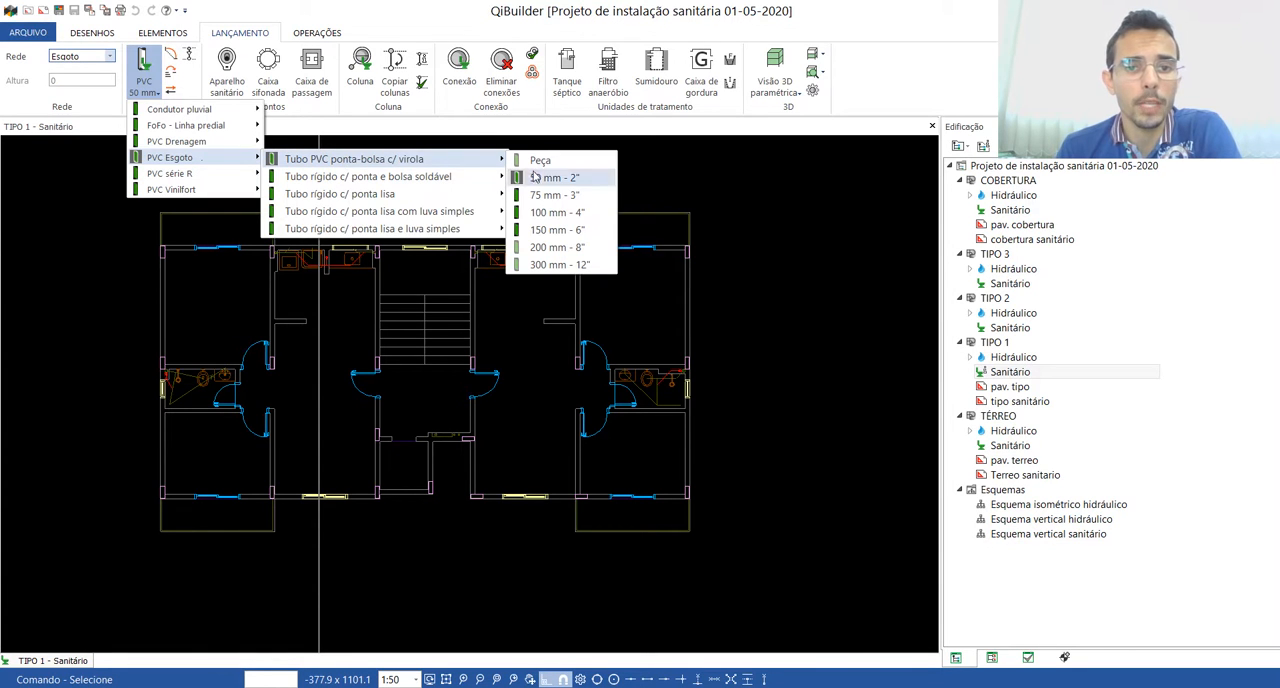
{"action": "left_click", "coordinate": [556, 213]}
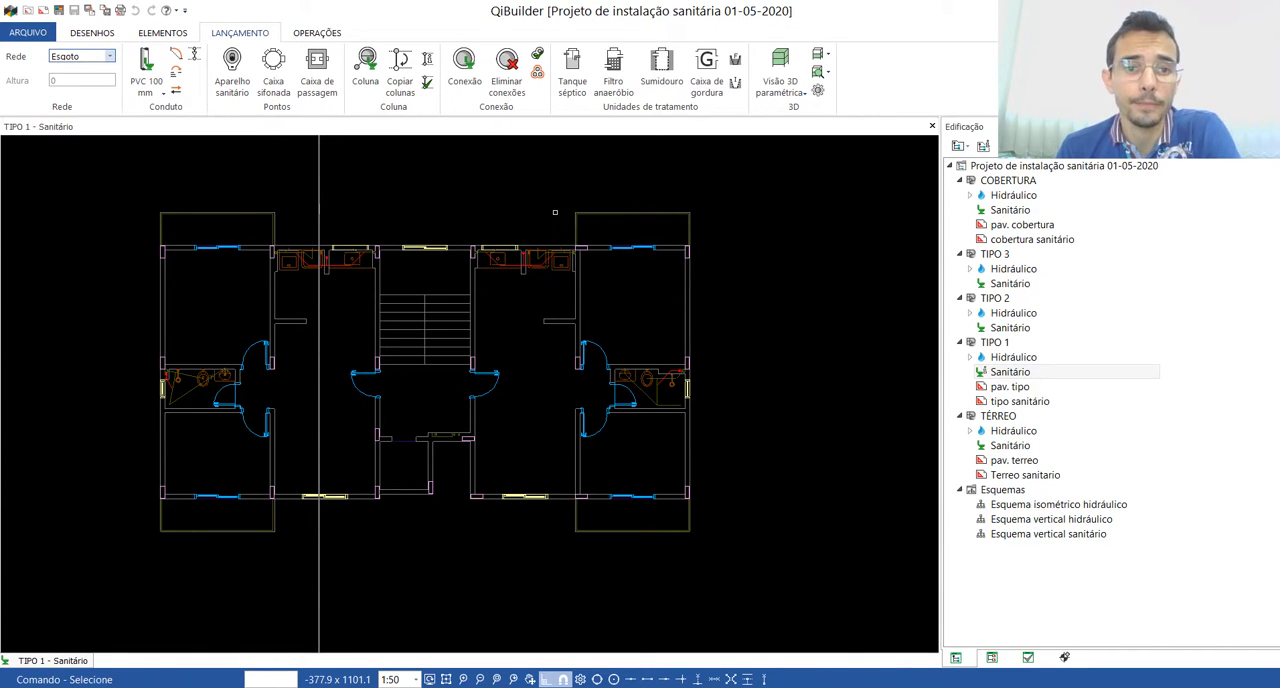
Step: Place a 100 mm sewer column on the pipe circle in the left bathroom's shaft, with its indicator outside the exterior wall
{"action": "left_click", "coordinate": [368, 60]}
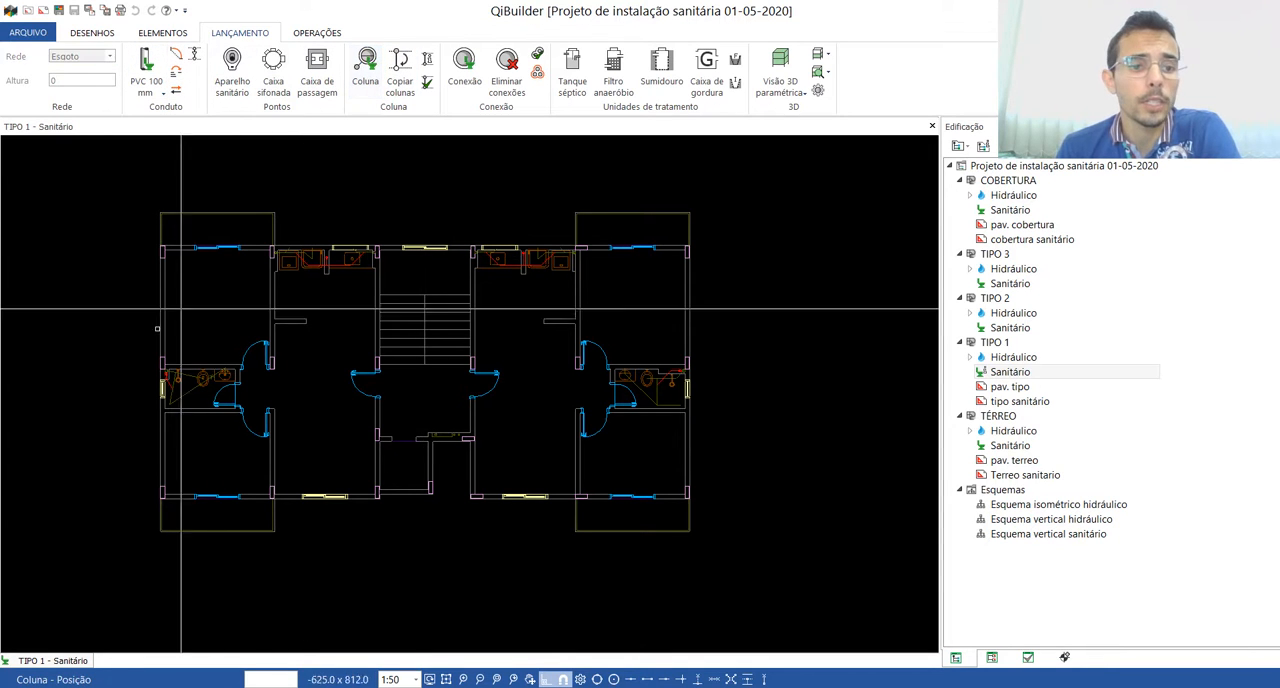
{"action": "scroll", "coordinate": [126, 406], "scroll_direction": "up", "scroll_amount": 5}
{"action": "scroll", "coordinate": [310, 437], "scroll_direction": "up", "scroll_amount": 2}
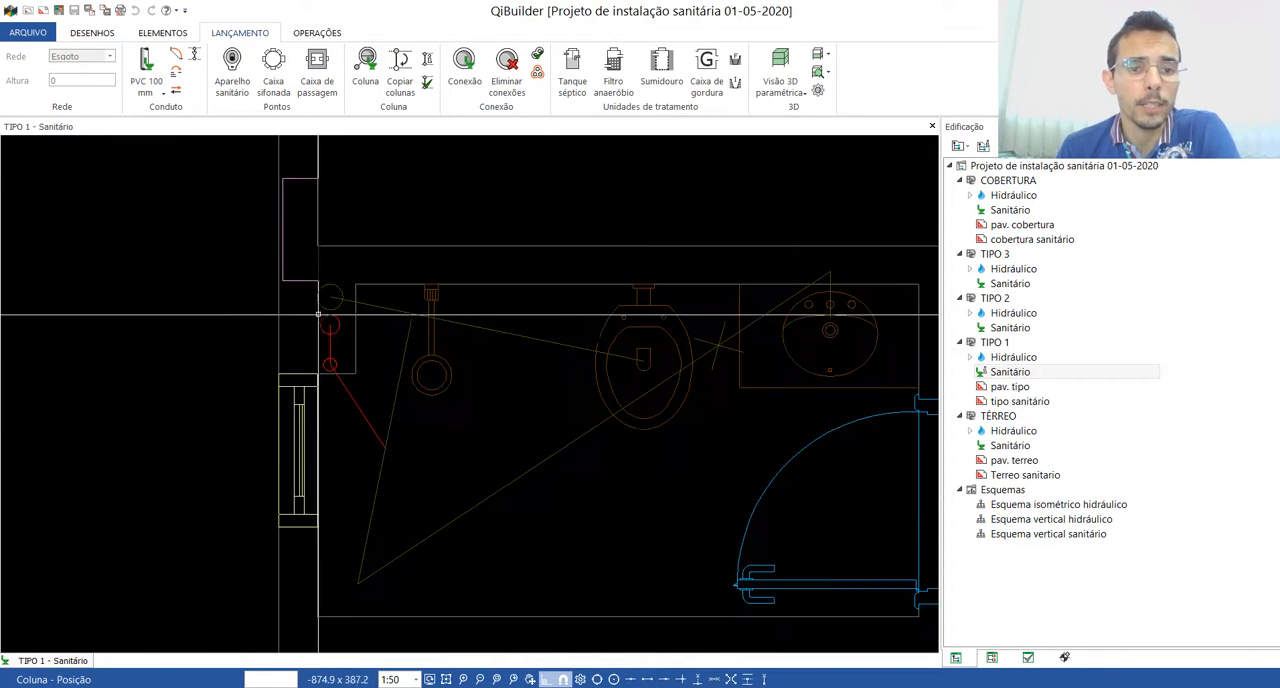
{"action": "scroll", "coordinate": [323, 292], "scroll_direction": "up", "scroll_amount": 2}
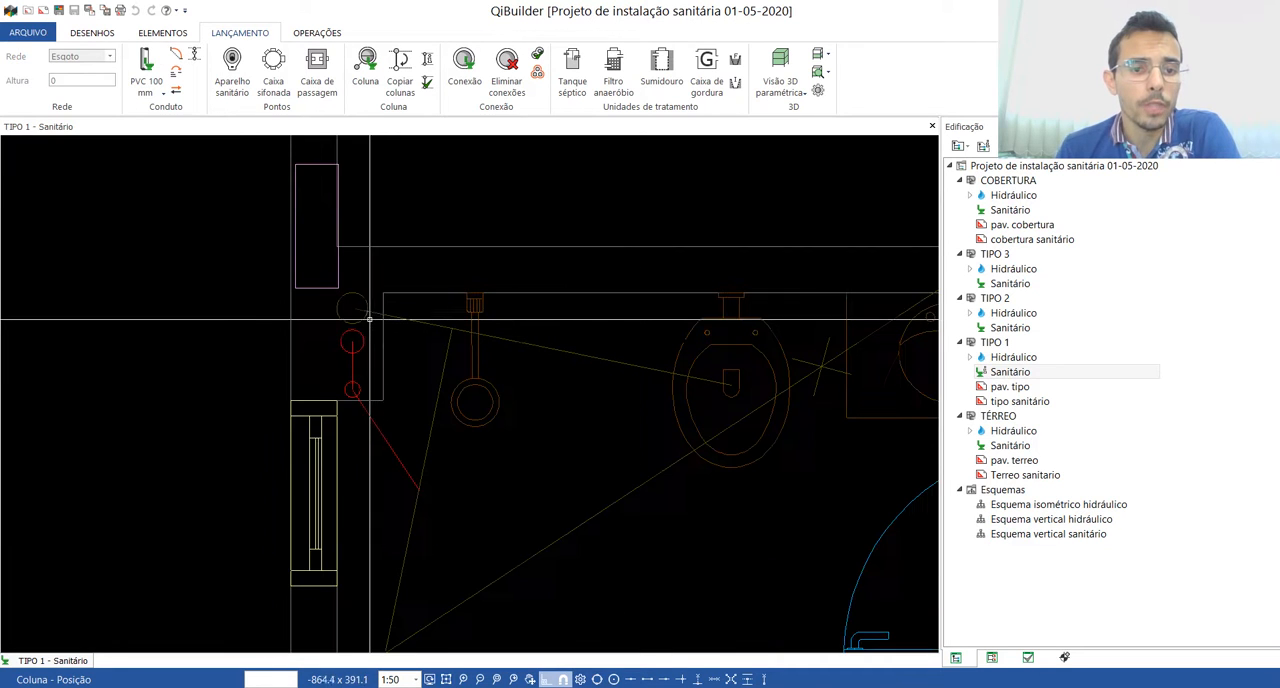
{"action": "left_click", "coordinate": [352, 311]}
{"action": "scroll", "coordinate": [343, 305], "scroll_direction": "down", "scroll_amount": 3}
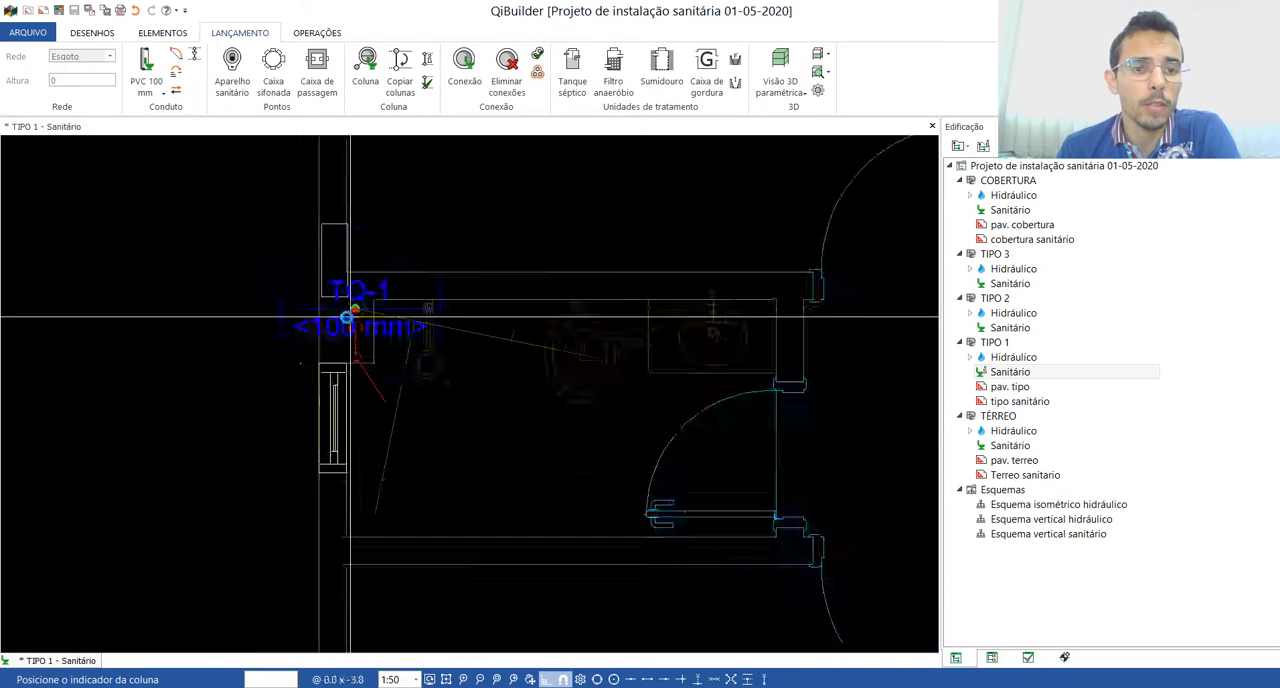
{"action": "scroll", "coordinate": [149, 363], "scroll_direction": "down", "scroll_amount": 5}
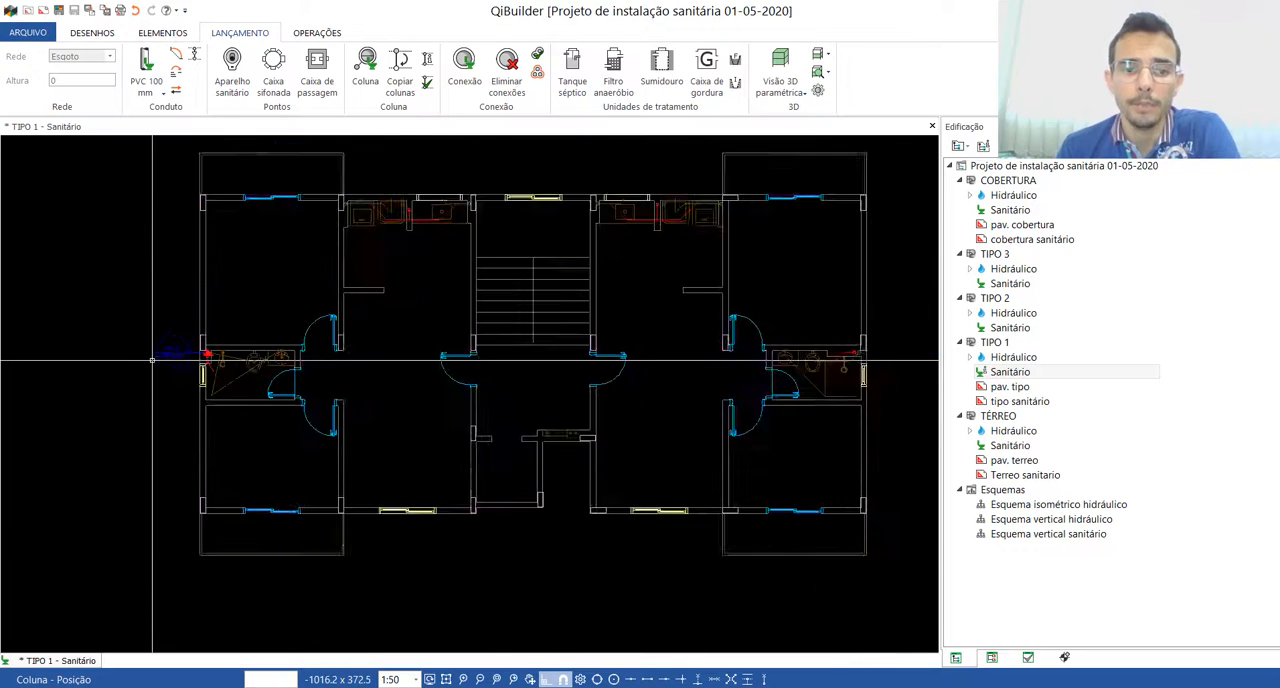
Step: Place a 100 mm sewer column on the pipe circle in the right bathroom's shaft, with its indicator outside the building
{"action": "scroll", "coordinate": [631, 355], "scroll_direction": "up", "scroll_amount": 2}
{"action": "scroll", "coordinate": [631, 355], "scroll_direction": "up", "scroll_amount": 5}
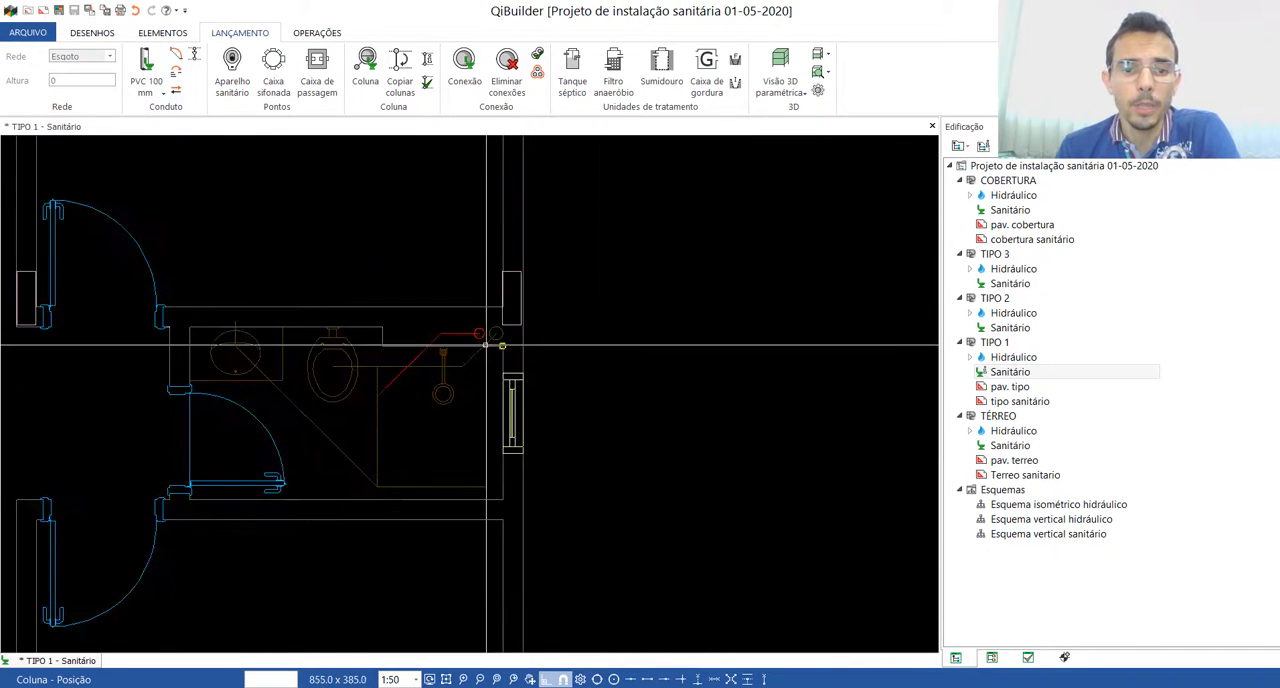
{"action": "left_click", "coordinate": [498, 325]}
{"action": "left_click", "coordinate": [655, 395]}
{"action": "scroll", "coordinate": [808, 433], "scroll_direction": "down", "scroll_amount": 2}
{"action": "scroll", "coordinate": [808, 433], "scroll_direction": "down", "scroll_amount": 3}
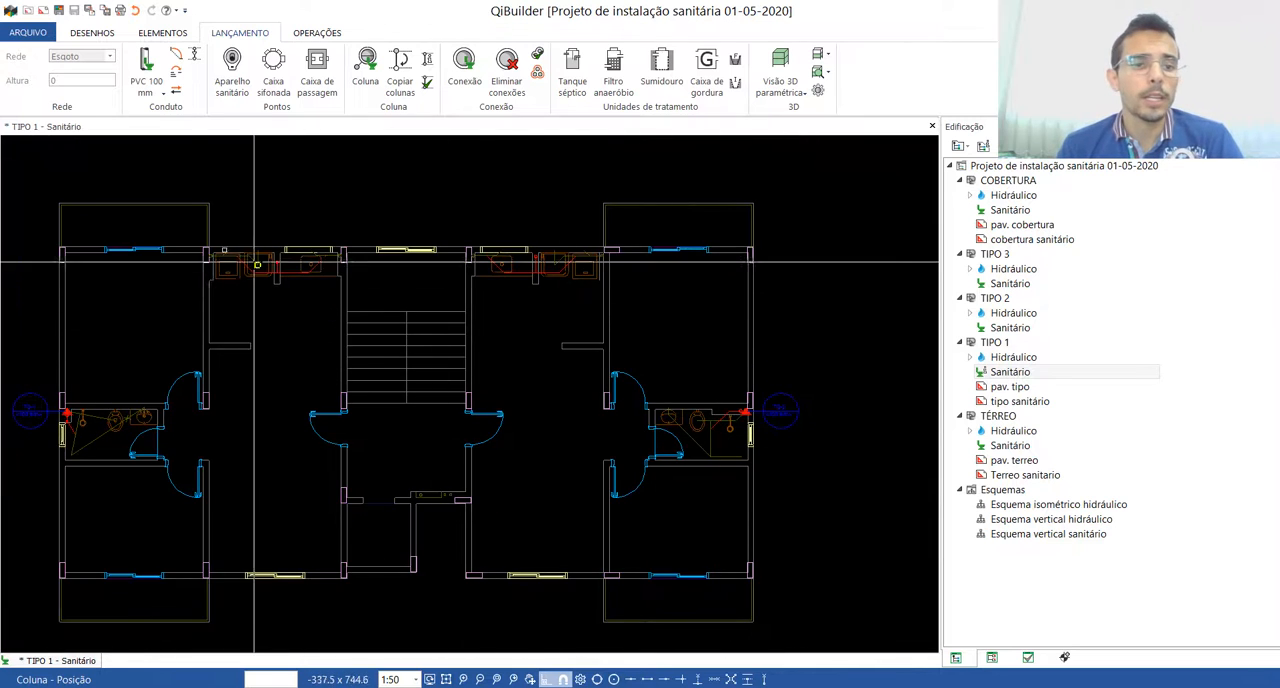
{"action": "key", "text": "Escape"}
Step: Switch to TABELAS DE ESGOTO.pdf in Acrobat Reader and examine the washing machine and laundry tub UHC values and the Tabela 3 stack diameters
{"action": "scroll", "coordinate": [548, 462], "scroll_direction": "up", "scroll_amount": 6}
{"action": "scroll", "coordinate": [548, 462], "scroll_direction": "up", "scroll_amount": 1}
{"action": "middle_click_drag", "start_coordinate": [437, 428], "coordinate": [340, 397]}
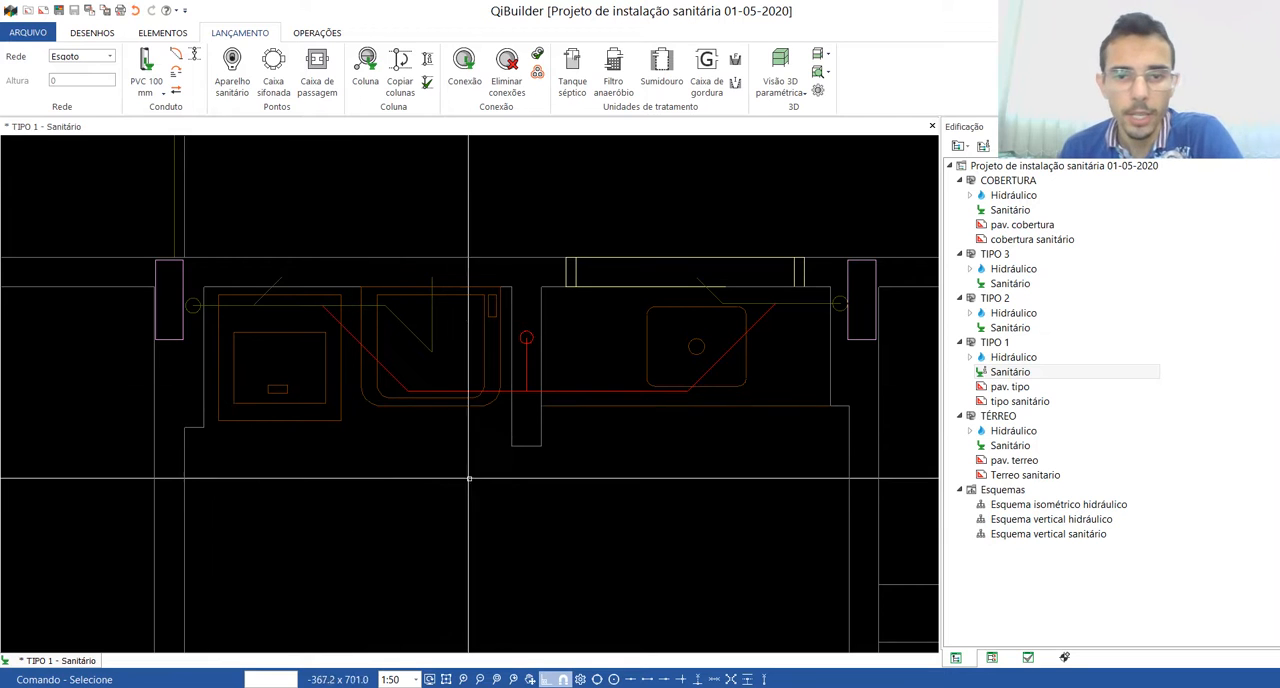
{"action": "left_click", "coordinate": [824, 686]}
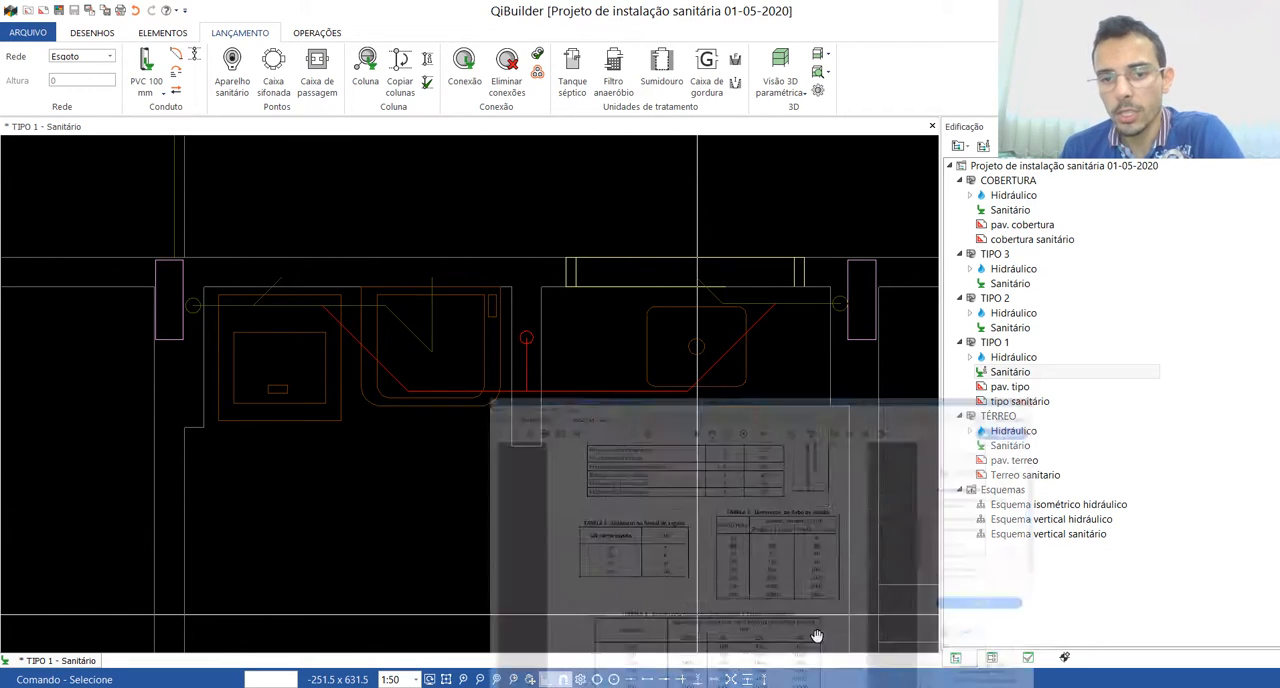
{"action": "left_click", "coordinate": [800, 403]}
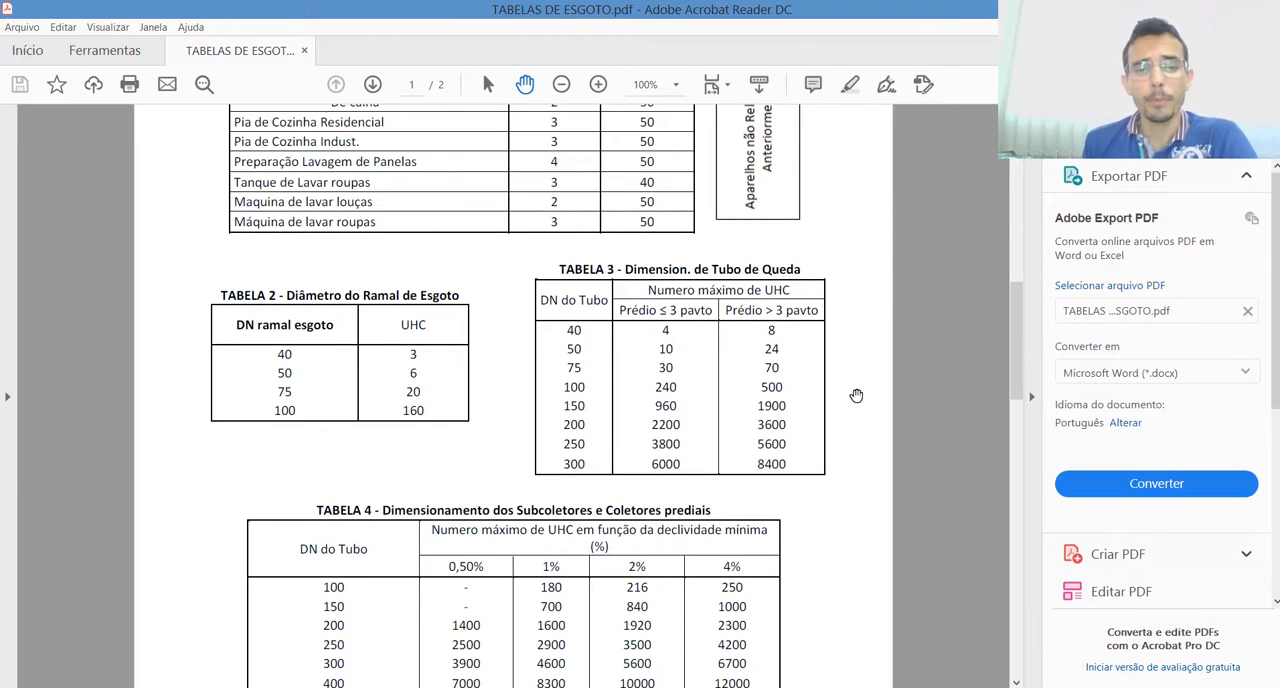
{"action": "scroll", "coordinate": [700, 380], "scroll_direction": "up", "scroll_amount": 1}
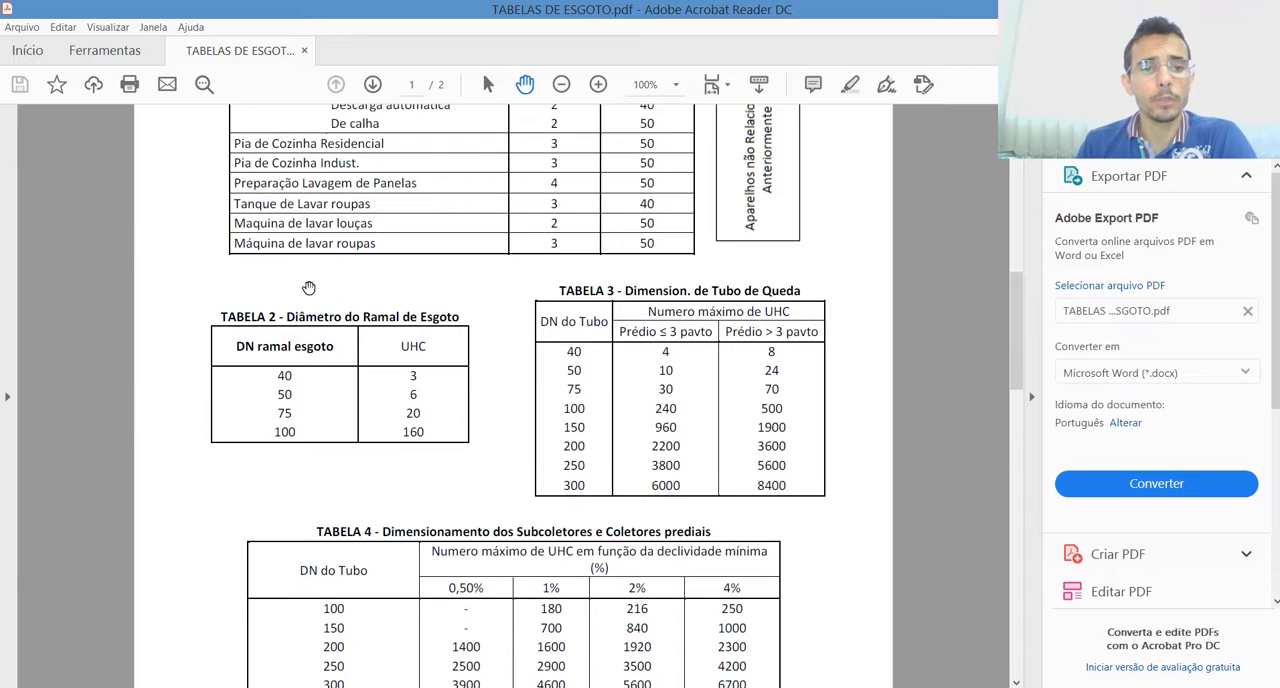
{"action": "left_click_drag", "start_coordinate": [271, 243], "coordinate": [590, 235]}
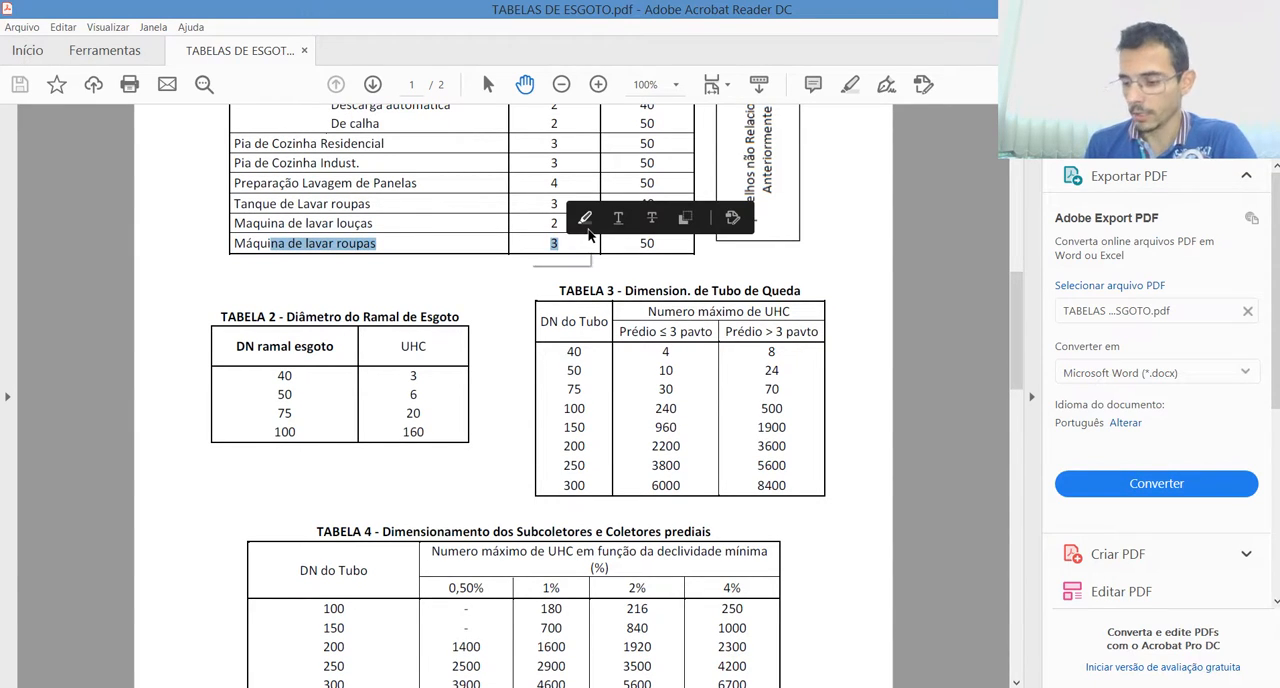
{"action": "left_click", "coordinate": [434, 191]}
{"action": "left_click_drag", "start_coordinate": [256, 206], "coordinate": [588, 197]}
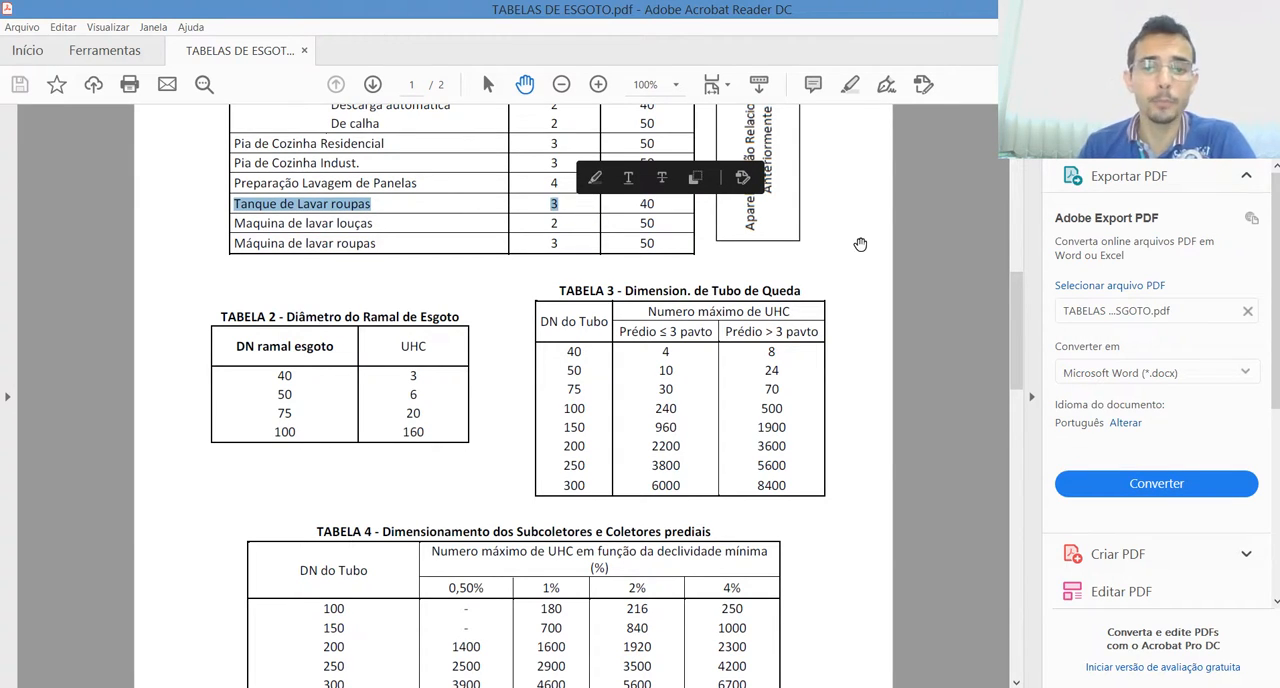
{"action": "left_click", "coordinate": [847, 231]}
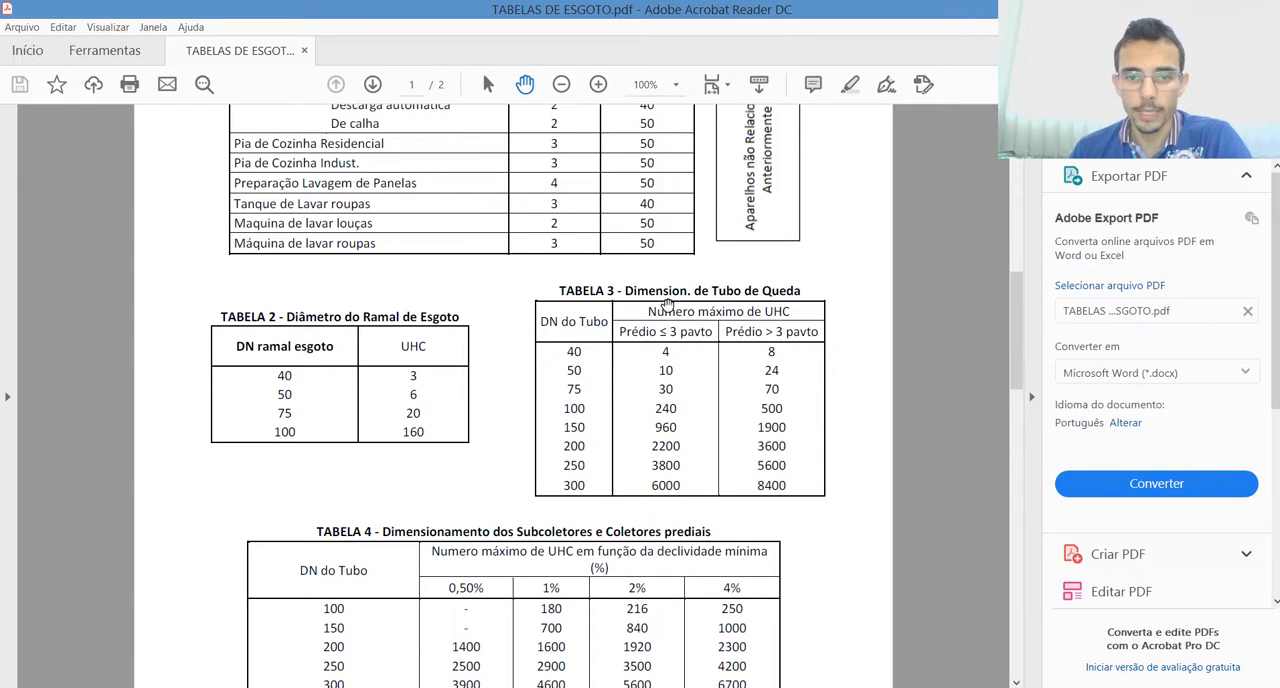
{"action": "left_click_drag", "start_coordinate": [782, 370], "coordinate": [577, 392]}
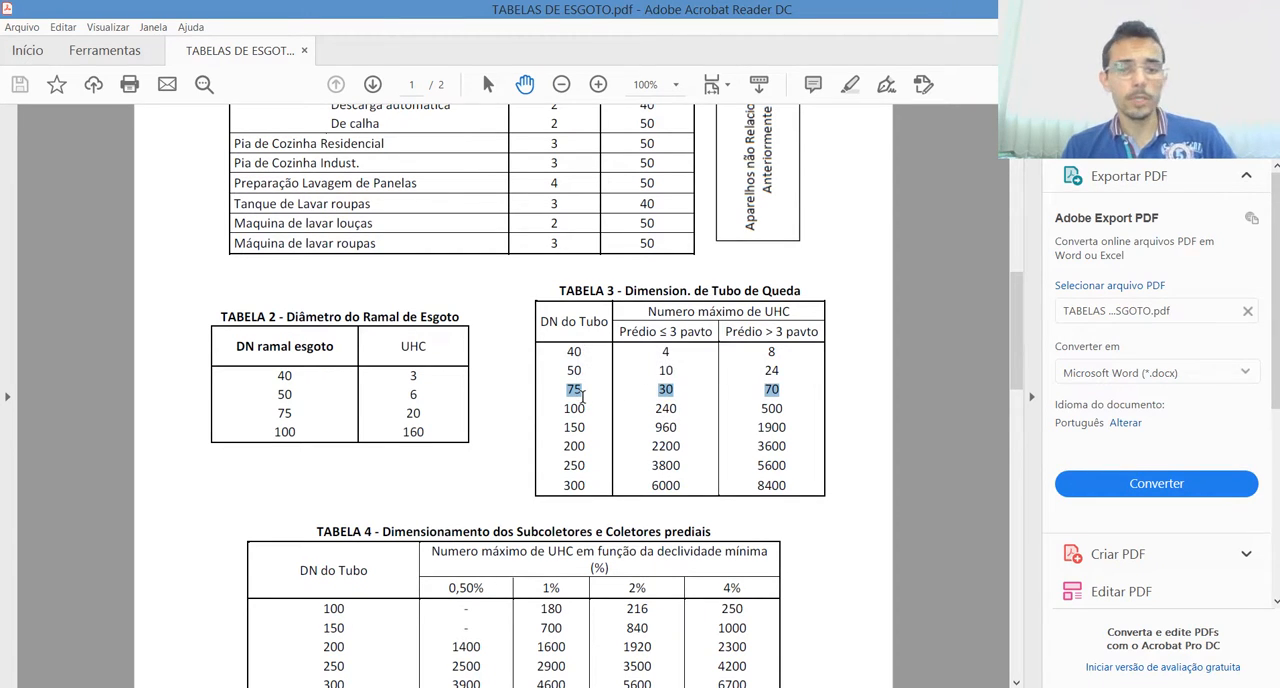
{"action": "left_click", "coordinate": [584, 400]}
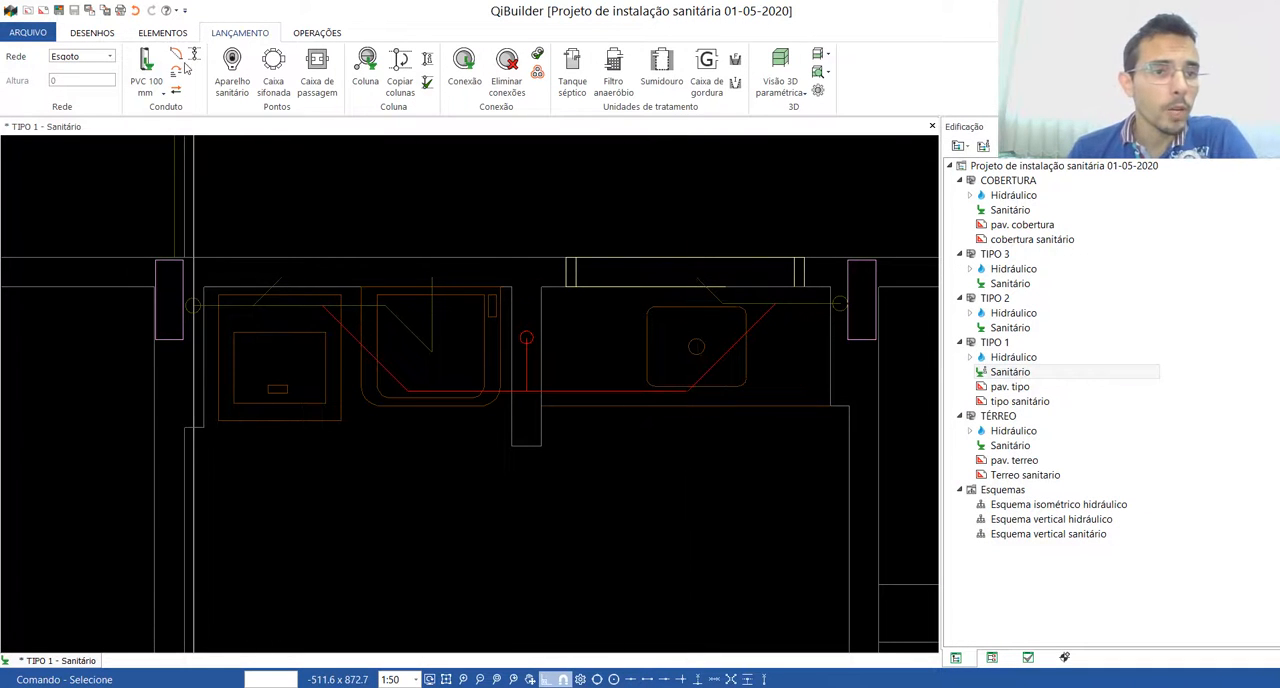
Step: Back in QiBuilder, place a 75 mm - 3" "Tubo PVC ponta-bolsa c/ virola" column beside the left apartment's laundry, with its indicator below and left
{"action": "left_click", "coordinate": [146, 70]}
{"action": "mouse_move", "coordinate": [190, 157]}
{"action": "mouse_move", "coordinate": [345, 162]}
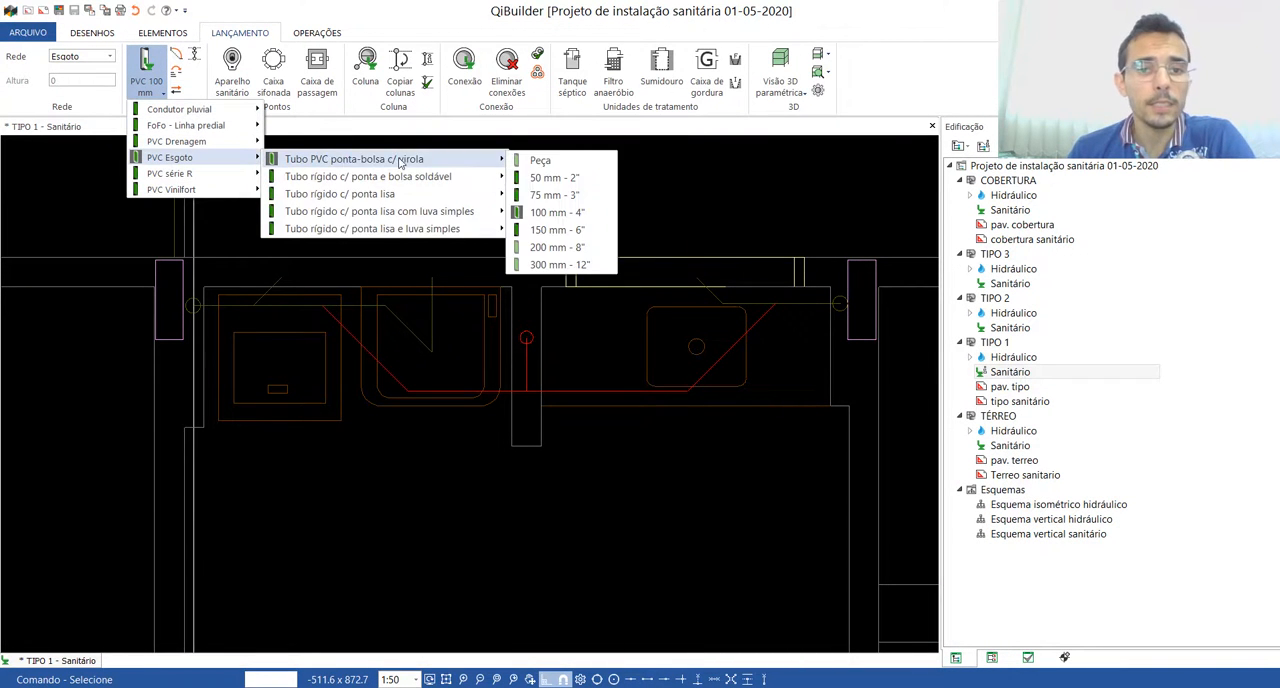
{"action": "left_click", "coordinate": [566, 197]}
{"action": "scroll", "coordinate": [147, 321], "scroll_direction": "up", "scroll_amount": 4}
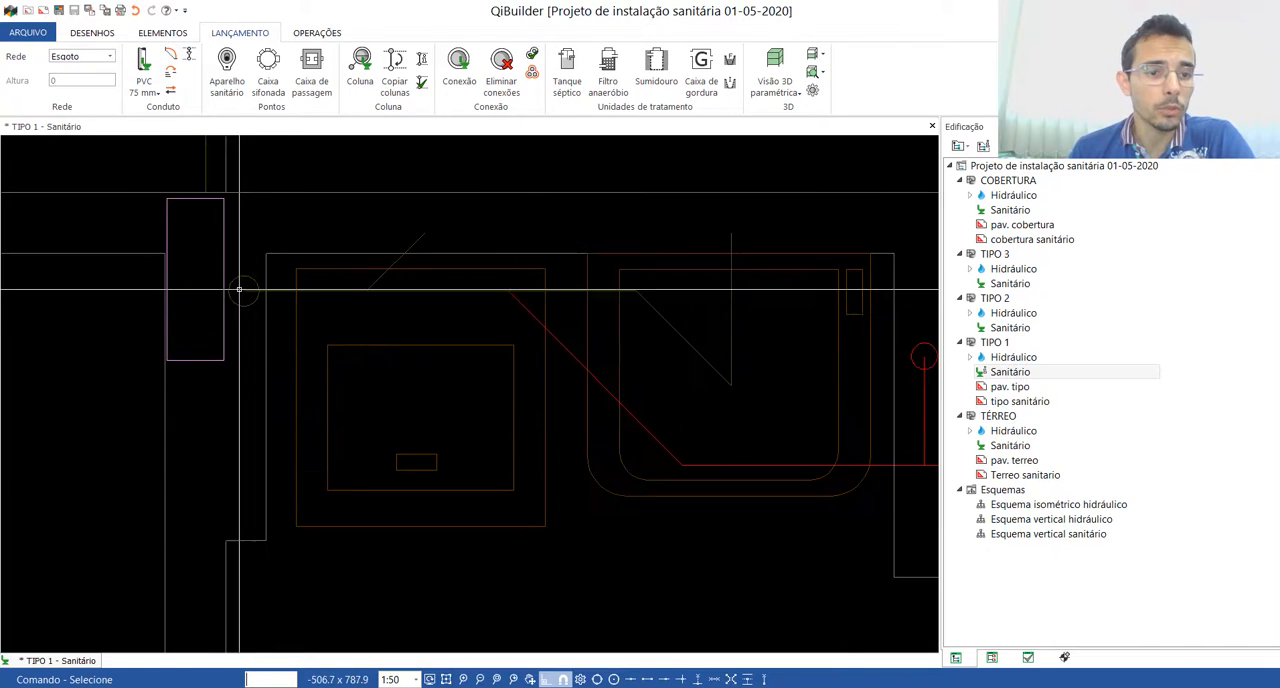
{"action": "scroll", "coordinate": [676, 300], "scroll_direction": "down", "scroll_amount": 3}
{"action": "left_click", "coordinate": [362, 66]}
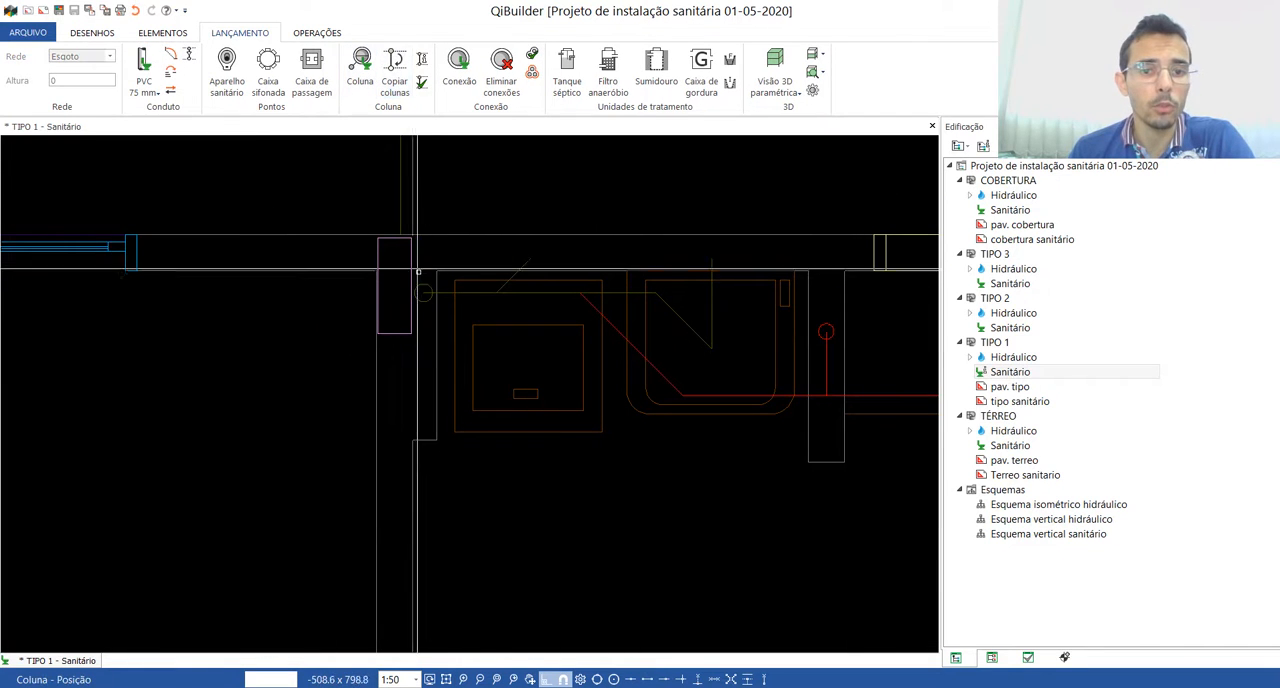
{"action": "left_click", "coordinate": [424, 292]}
{"action": "left_click", "coordinate": [218, 411]}
{"action": "scroll", "coordinate": [343, 326], "scroll_direction": "down", "scroll_amount": 2}
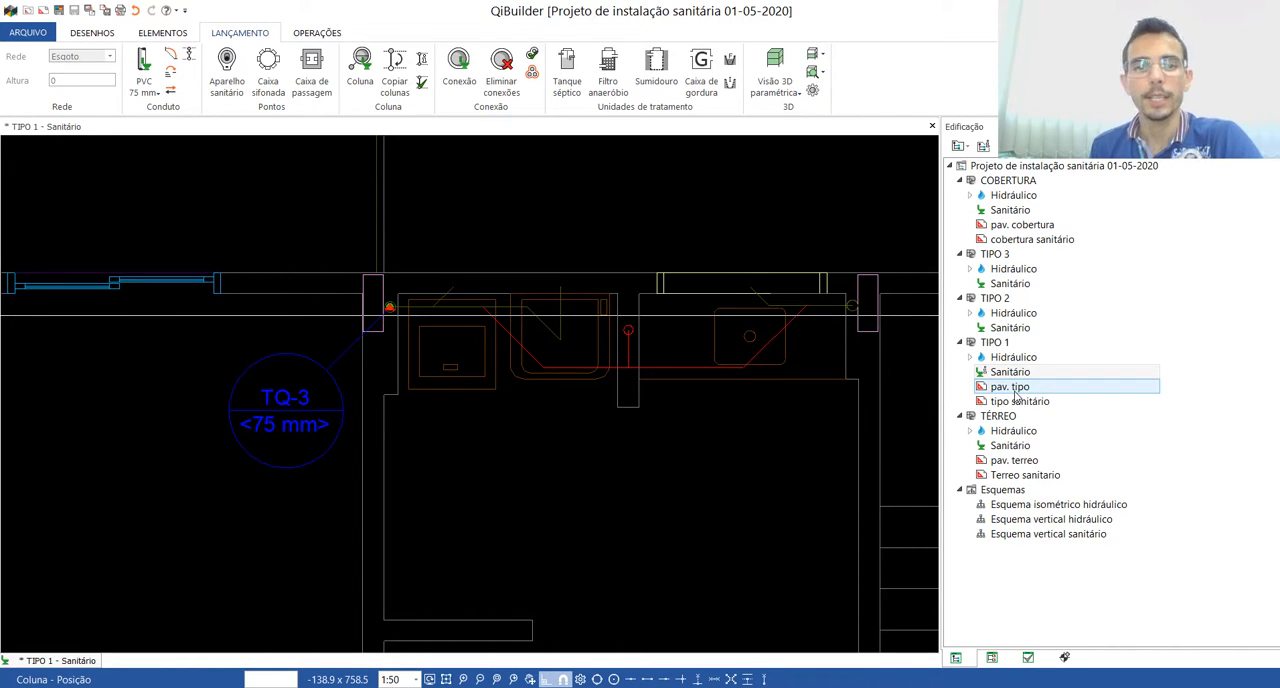
Step: Examine the laundry and kitchen pipe positions in both apartments of the TIPO 1 plan, ending the column command
{"action": "scroll", "coordinate": [549, 327], "scroll_direction": "down", "scroll_amount": 6}
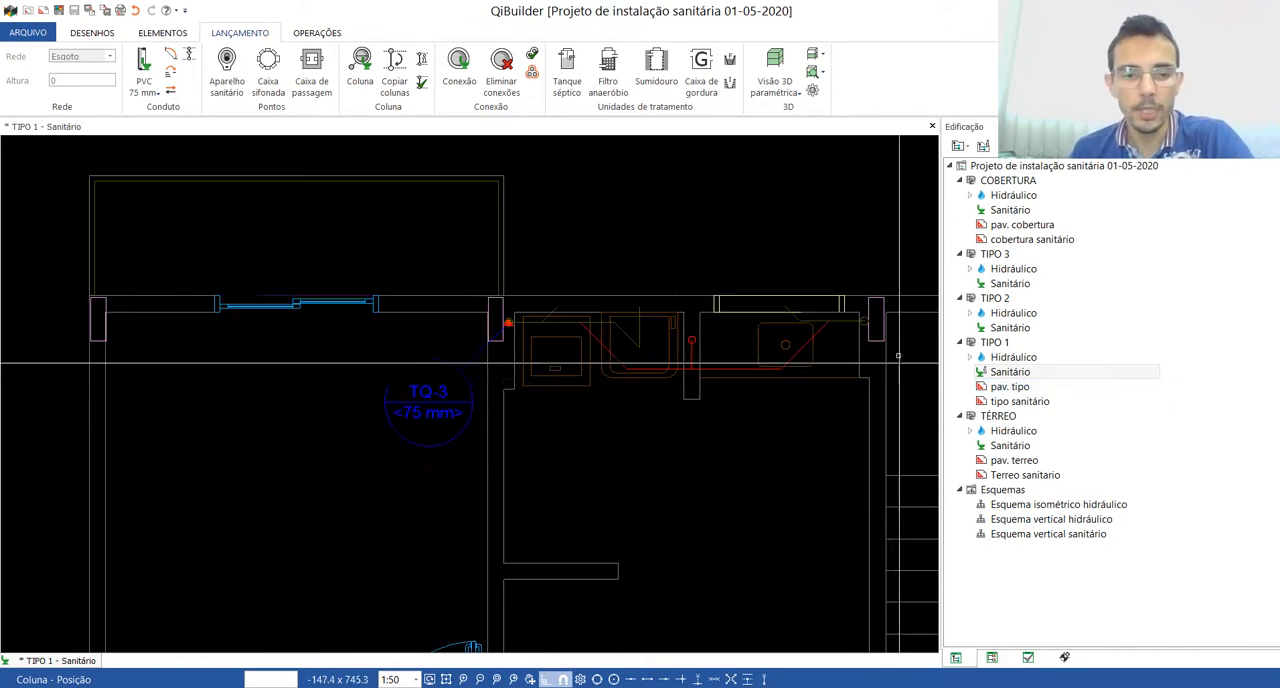
{"action": "scroll", "coordinate": [549, 327], "scroll_direction": "up", "scroll_amount": 5}
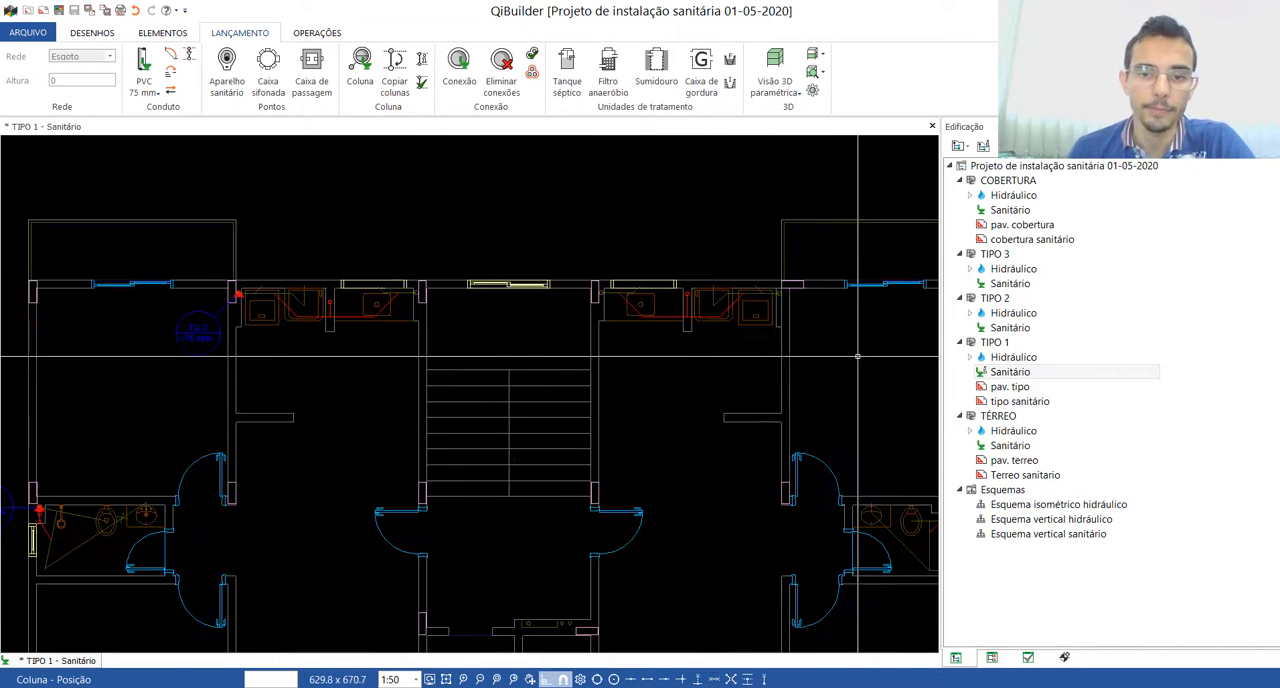
{"action": "scroll", "coordinate": [794, 298], "scroll_direction": "up", "scroll_amount": 3}
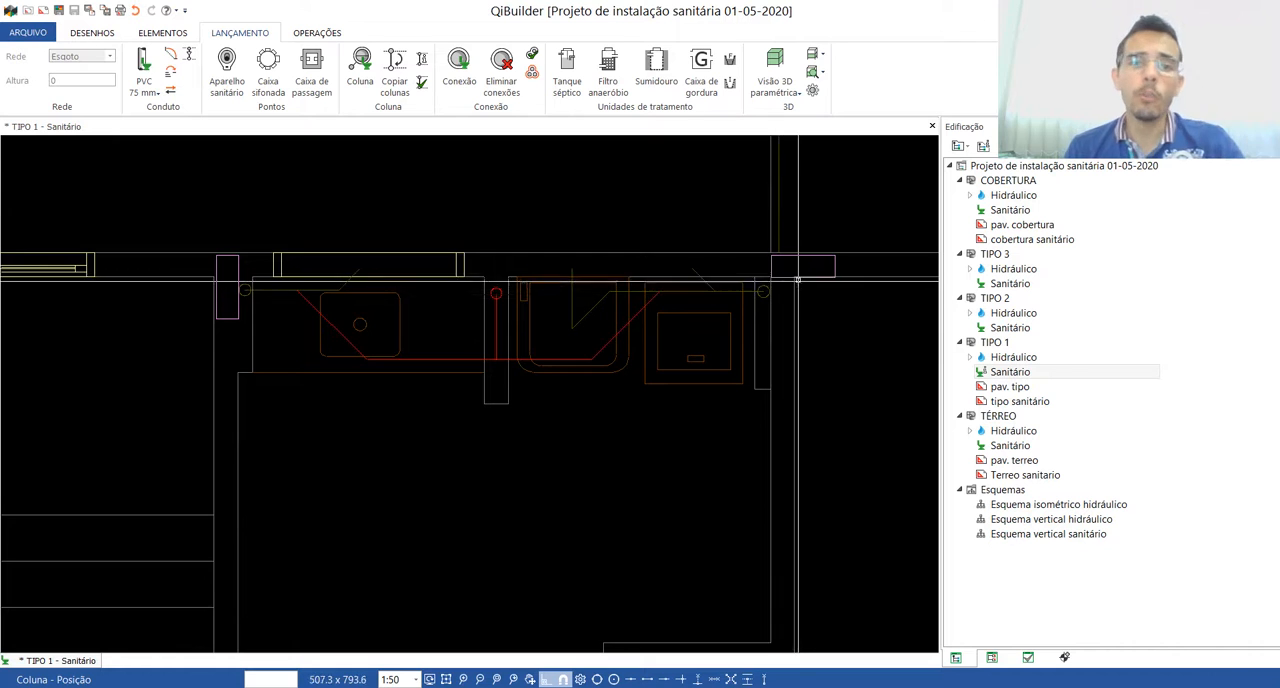
{"action": "scroll", "coordinate": [335, 298], "scroll_direction": "down", "scroll_amount": 3}
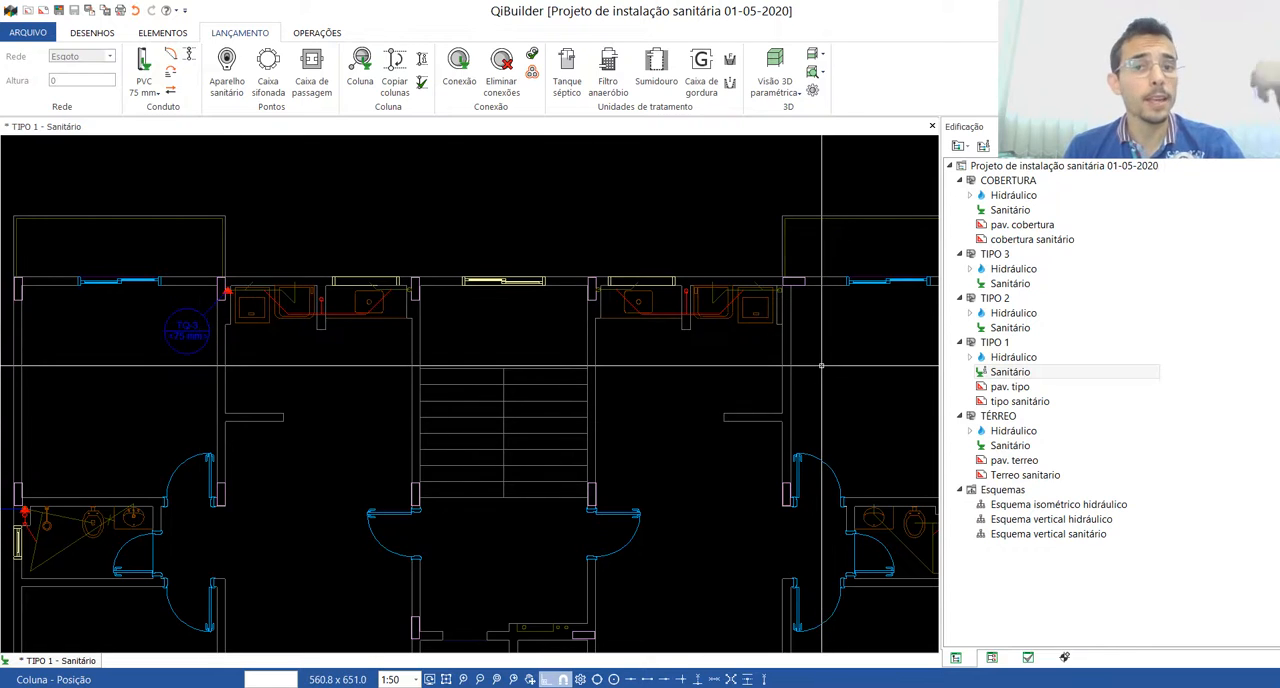
{"action": "scroll", "coordinate": [590, 330], "scroll_direction": "down", "scroll_amount": 1}
{"action": "scroll", "coordinate": [575, 362], "scroll_direction": "down", "scroll_amount": 1}
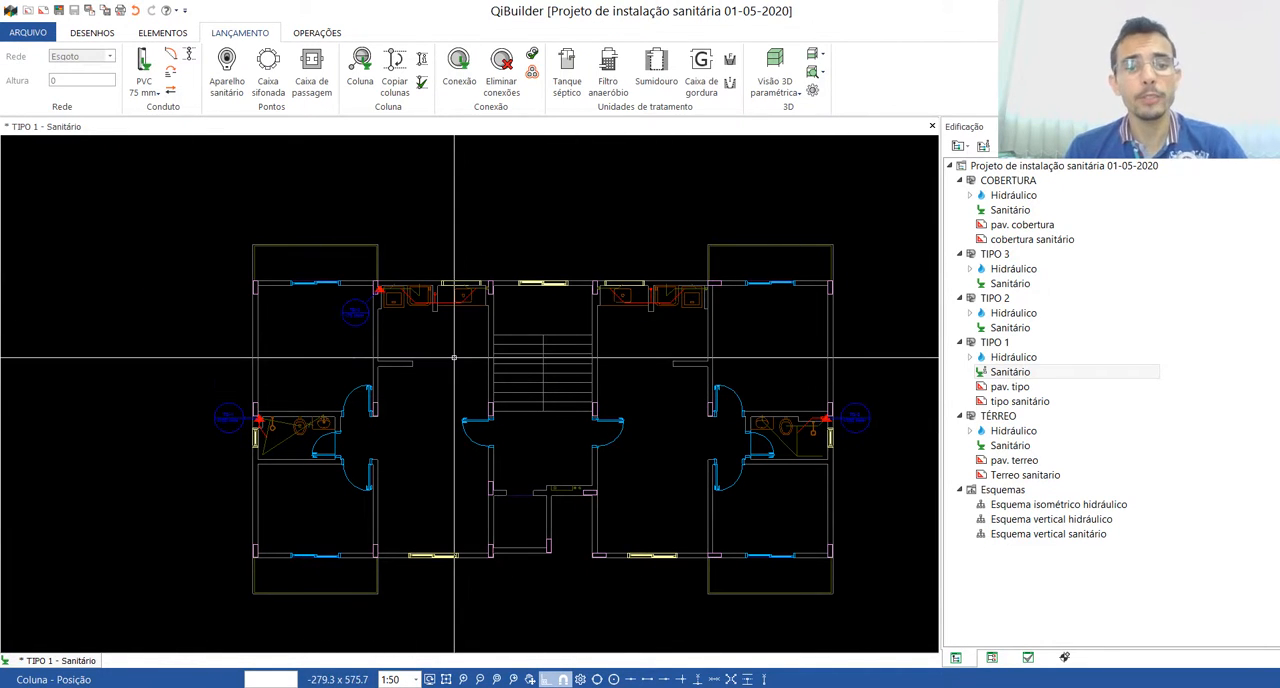
{"action": "key", "text": "Escape"}
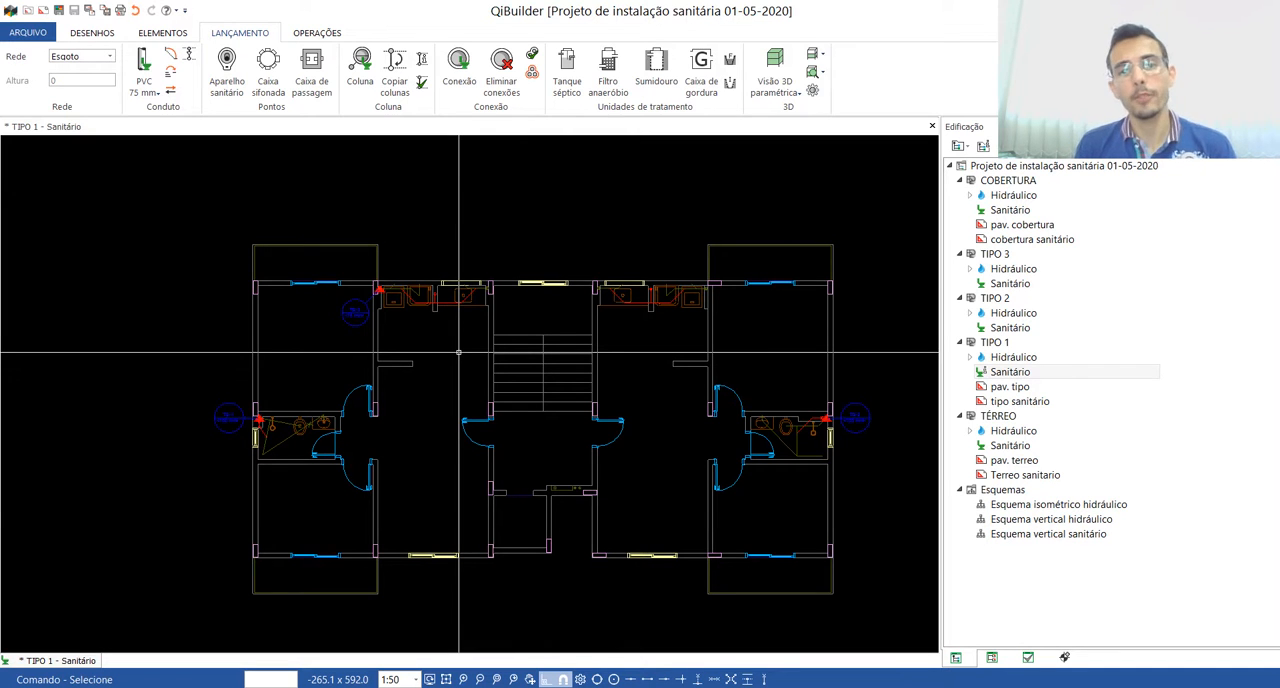
Step: Switch to TABELAS DE ESGOTO.pdf in Acrobat Reader and check the DN 50 row of Tabela 3 for the kitchen stack
{"action": "scroll", "coordinate": [408, 285], "scroll_direction": "up", "scroll_amount": 4}
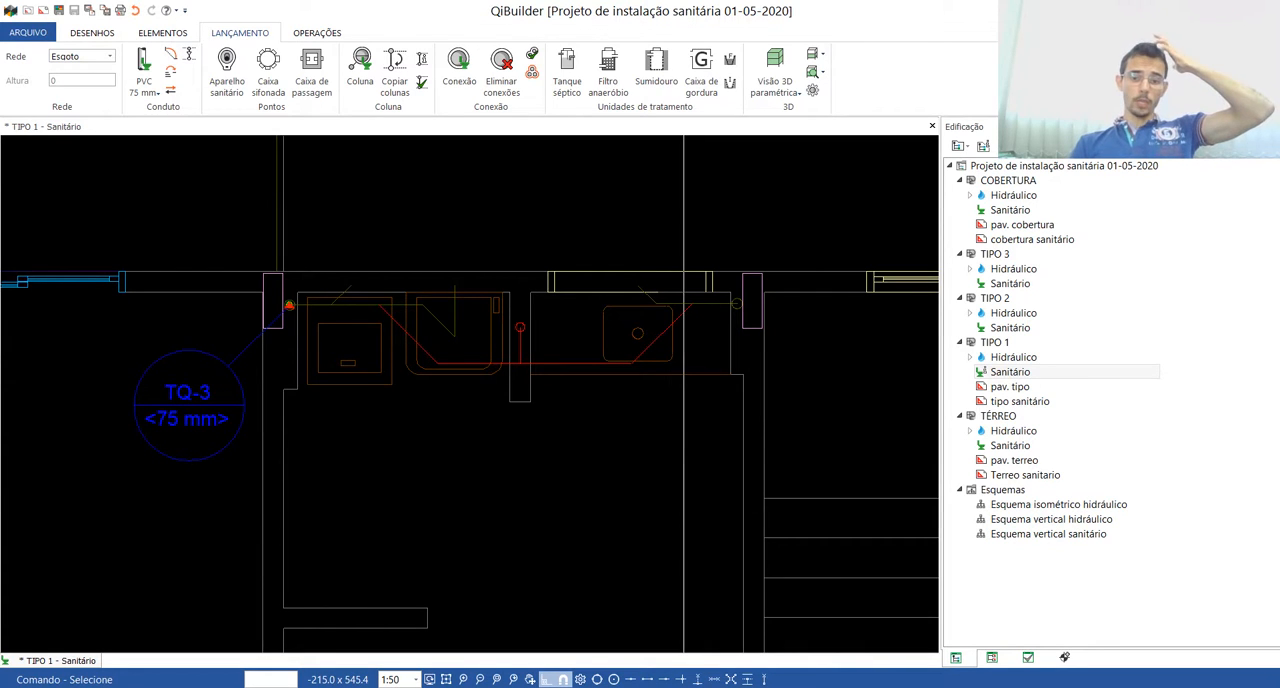
{"action": "left_click", "coordinate": [803, 687]}
{"action": "left_click_drag", "start_coordinate": [781, 372], "coordinate": [576, 371]}
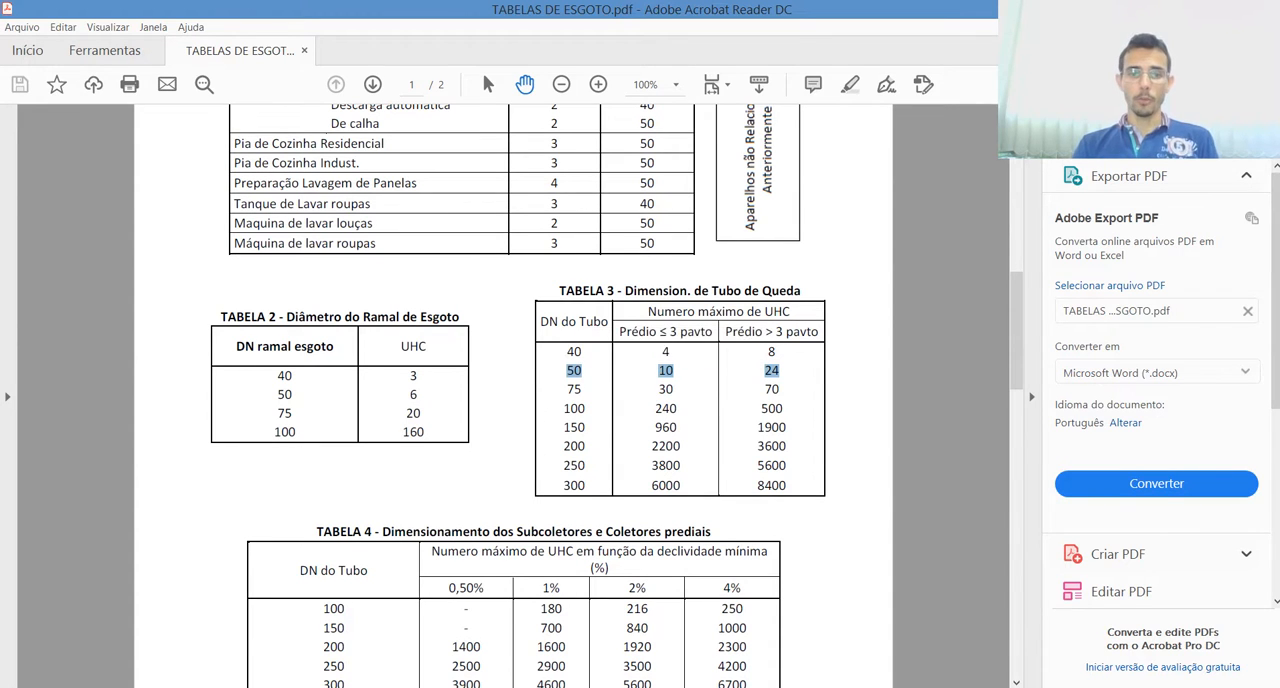
Step: Back in QiBuilder, place a 50 mm PVC Esgoto "Tubo PVC ponta-bolsa c/ virola" column beside the left apartment's kitchen sink, with its indicator below and right
{"action": "left_click", "coordinate": [815, 687]}
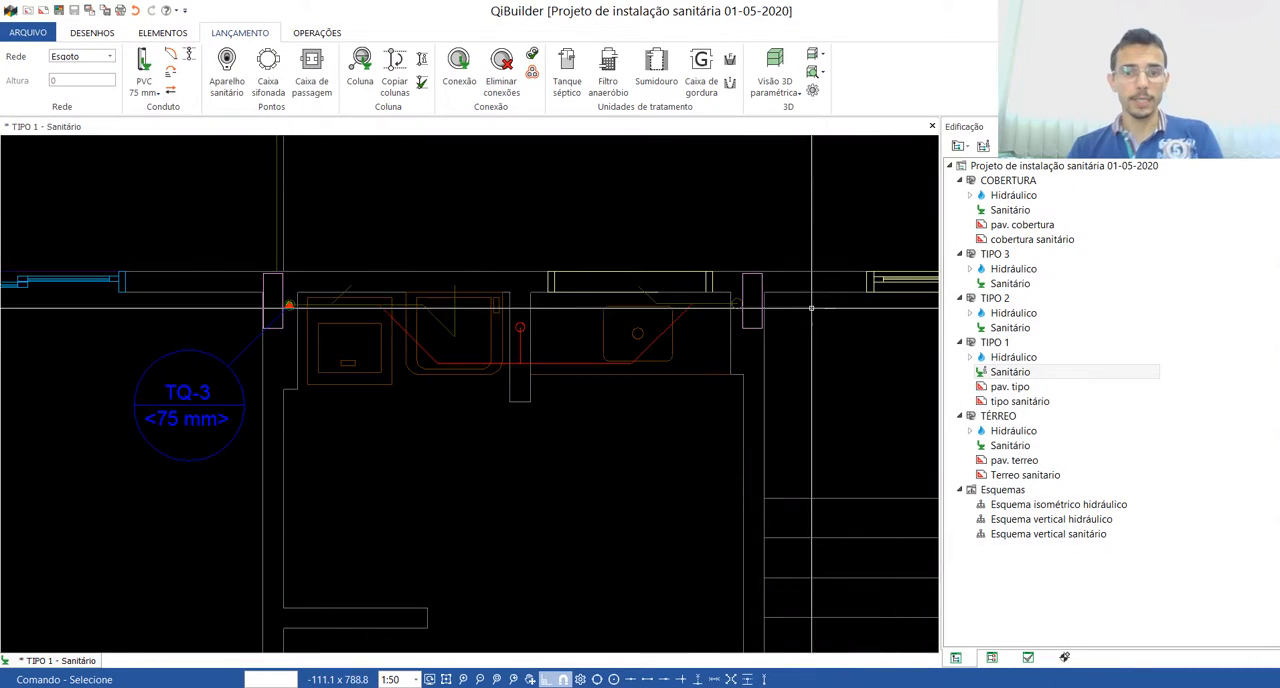
{"action": "left_click", "coordinate": [146, 86]}
{"action": "mouse_move", "coordinate": [200, 160]}
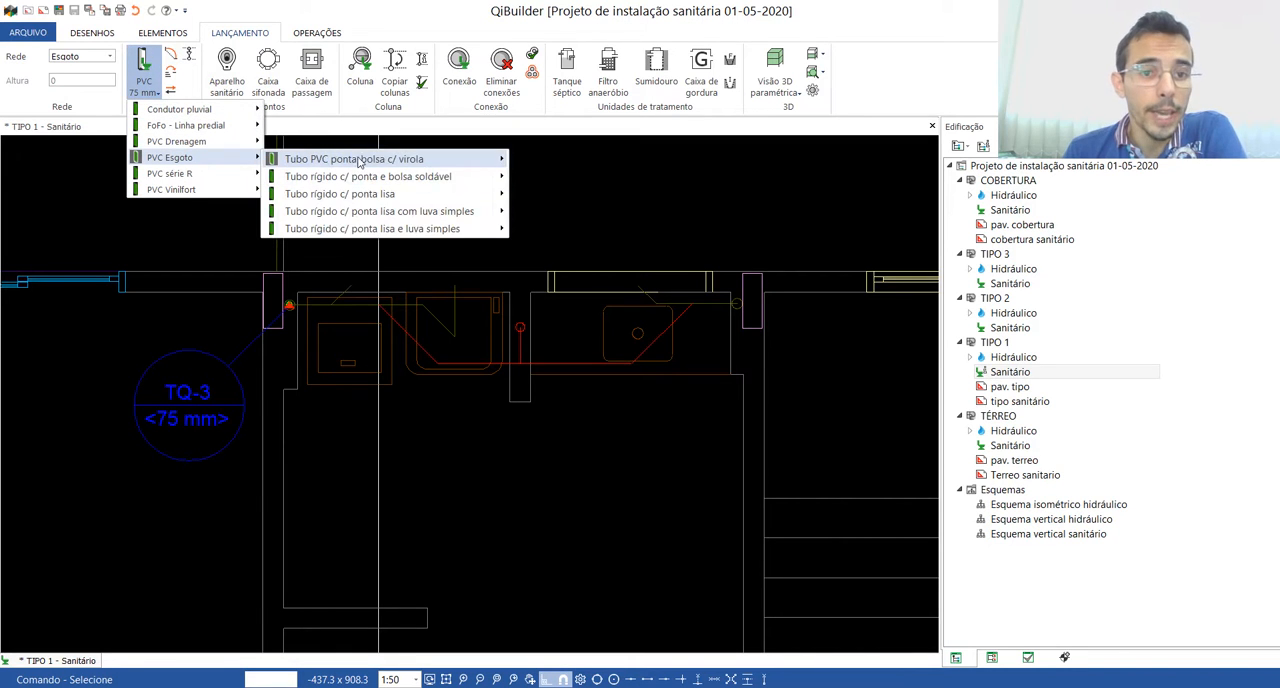
{"action": "mouse_move", "coordinate": [362, 163]}
{"action": "left_click", "coordinate": [562, 177]}
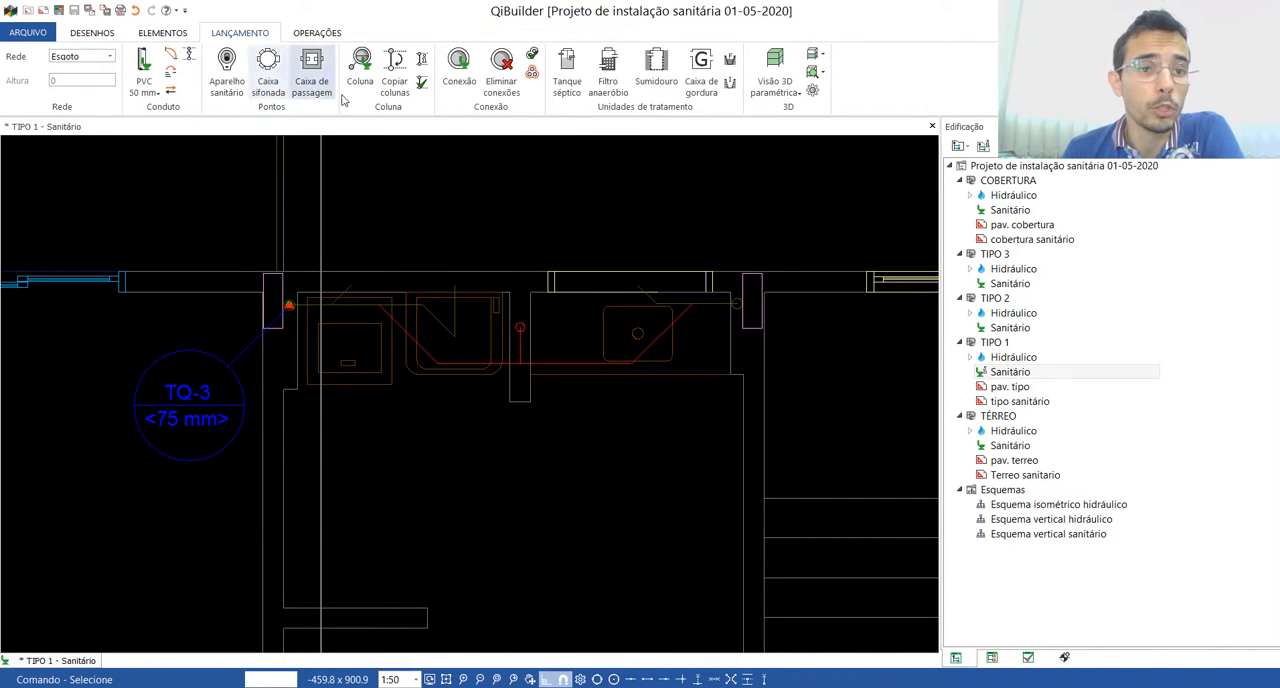
{"action": "left_click", "coordinate": [361, 66]}
{"action": "scroll", "coordinate": [770, 329], "scroll_direction": "up", "scroll_amount": 3}
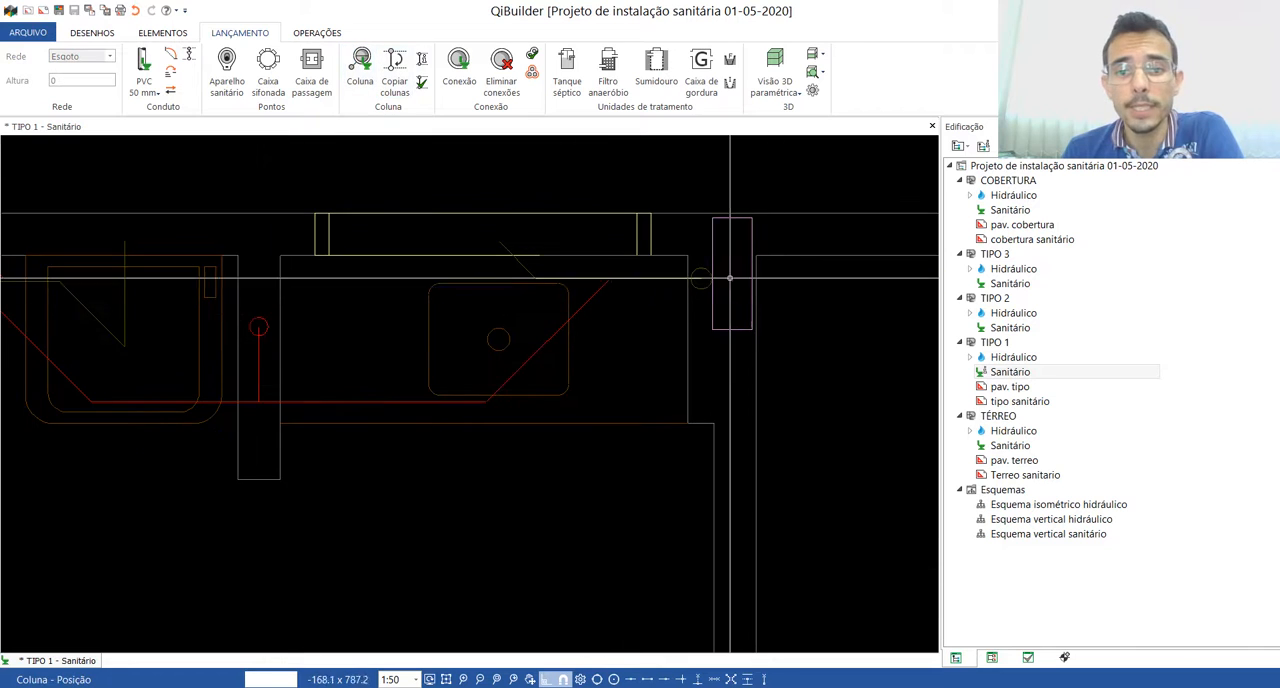
{"action": "left_click", "coordinate": [700, 278]}
{"action": "scroll", "coordinate": [760, 307], "scroll_direction": "down", "scroll_amount": 2}
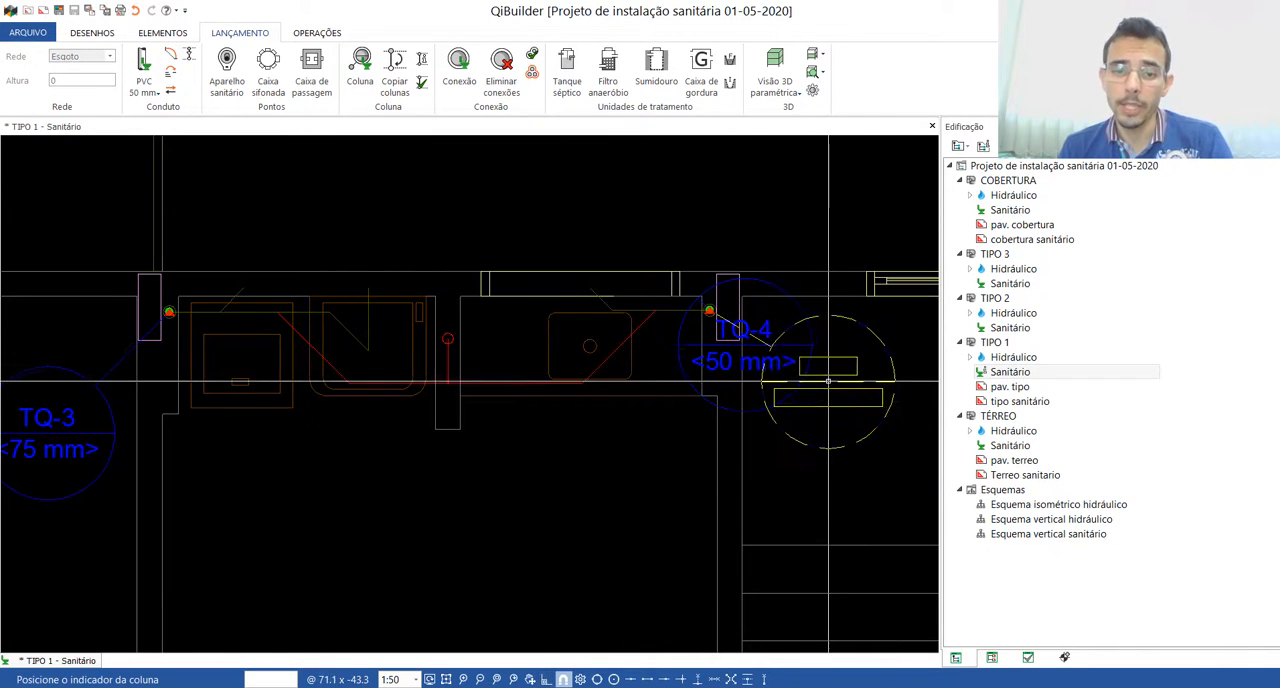
{"action": "left_click", "coordinate": [830, 378]}
Step: Examine the sewer columns placed across the TIPO 1 plan and the ventilation pipe position in the right bathroom's shaft
{"action": "scroll", "coordinate": [727, 388], "scroll_direction": "down", "scroll_amount": 2}
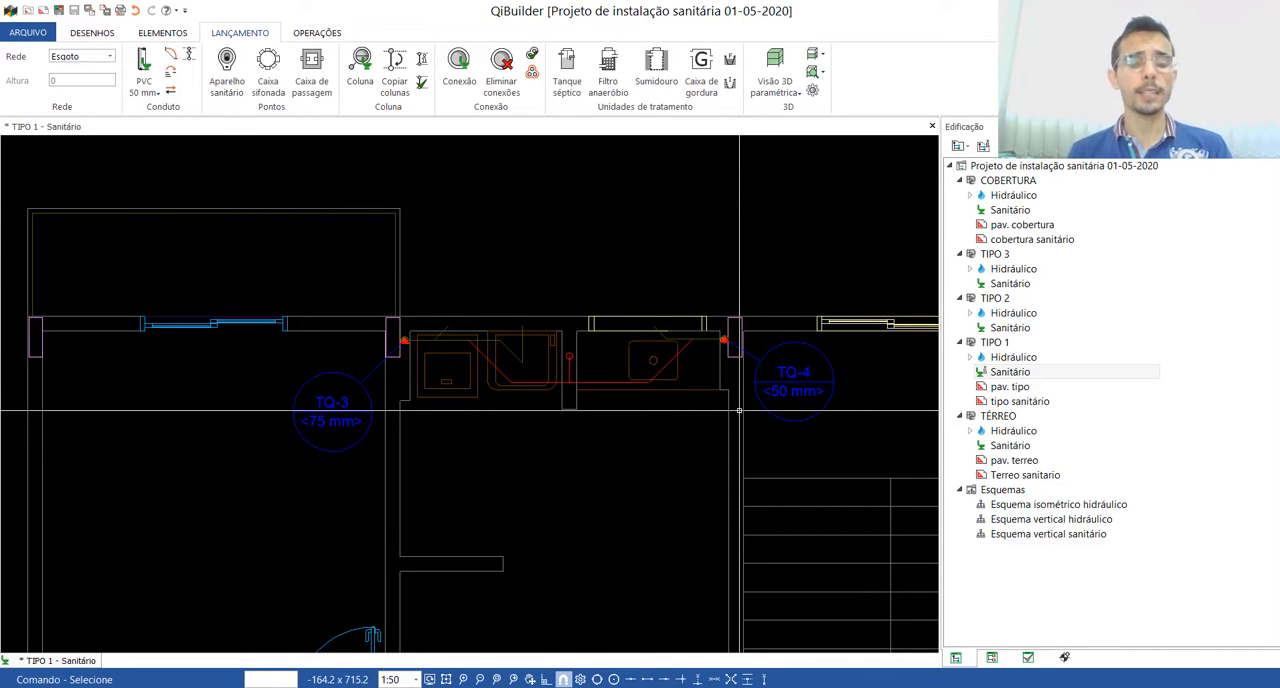
{"action": "scroll", "coordinate": [443, 374], "scroll_direction": "down", "scroll_amount": 3}
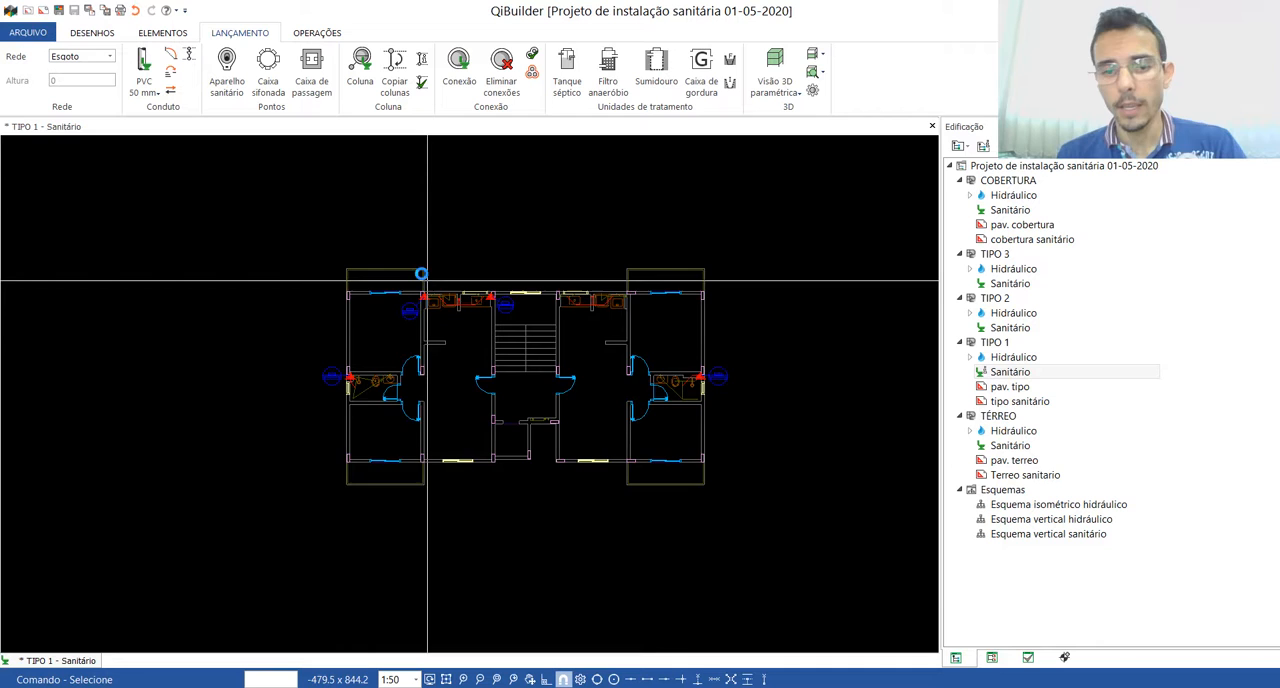
{"action": "scroll", "coordinate": [390, 362], "scroll_direction": "up", "scroll_amount": 3}
{"action": "scroll", "coordinate": [420, 330], "scroll_direction": "down", "scroll_amount": 3}
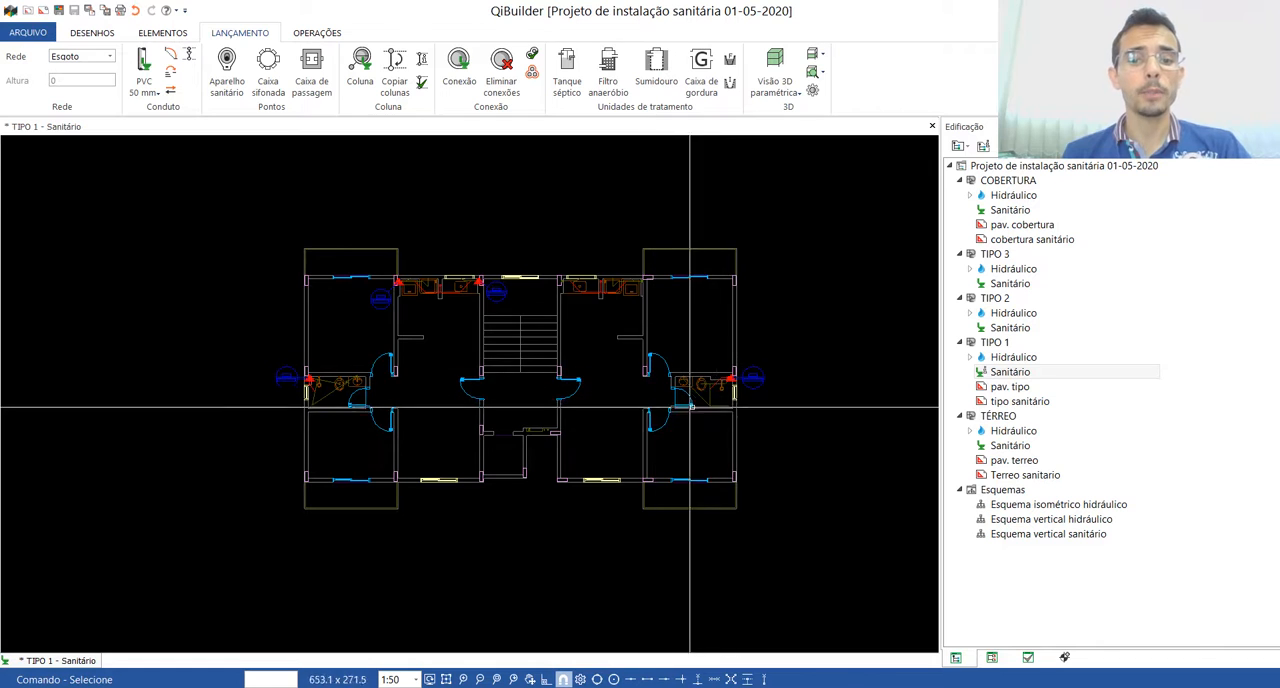
{"action": "scroll", "coordinate": [721, 346], "scroll_direction": "up", "scroll_amount": 5}
{"action": "scroll", "coordinate": [721, 346], "scroll_direction": "up", "scroll_amount": 2}
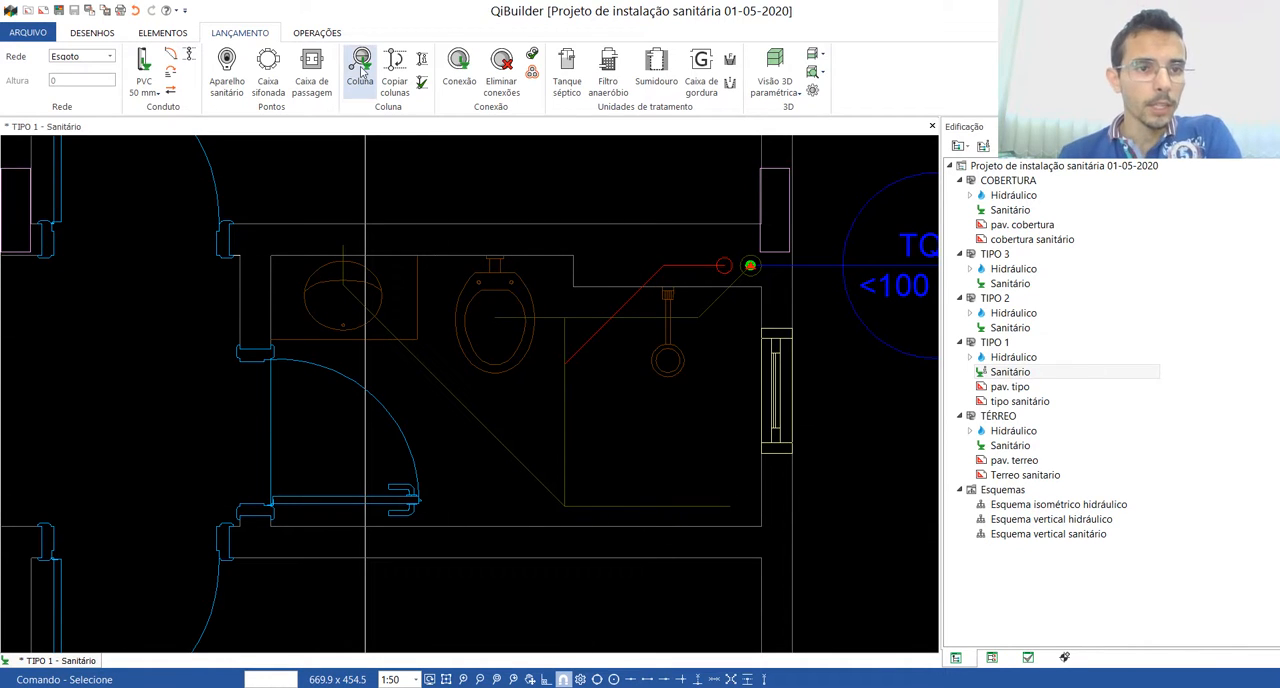
{"action": "left_click", "coordinate": [317, 32]}
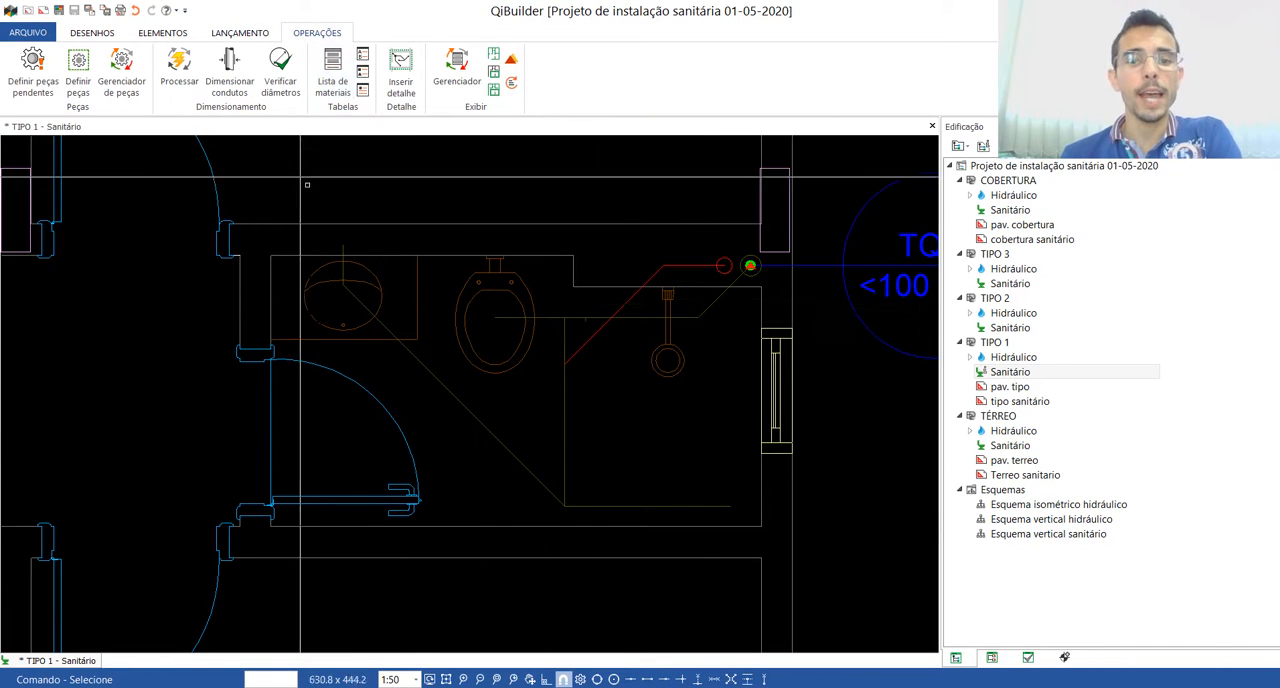
{"action": "scroll", "coordinate": [615, 320], "scroll_direction": "down", "scroll_amount": 2}
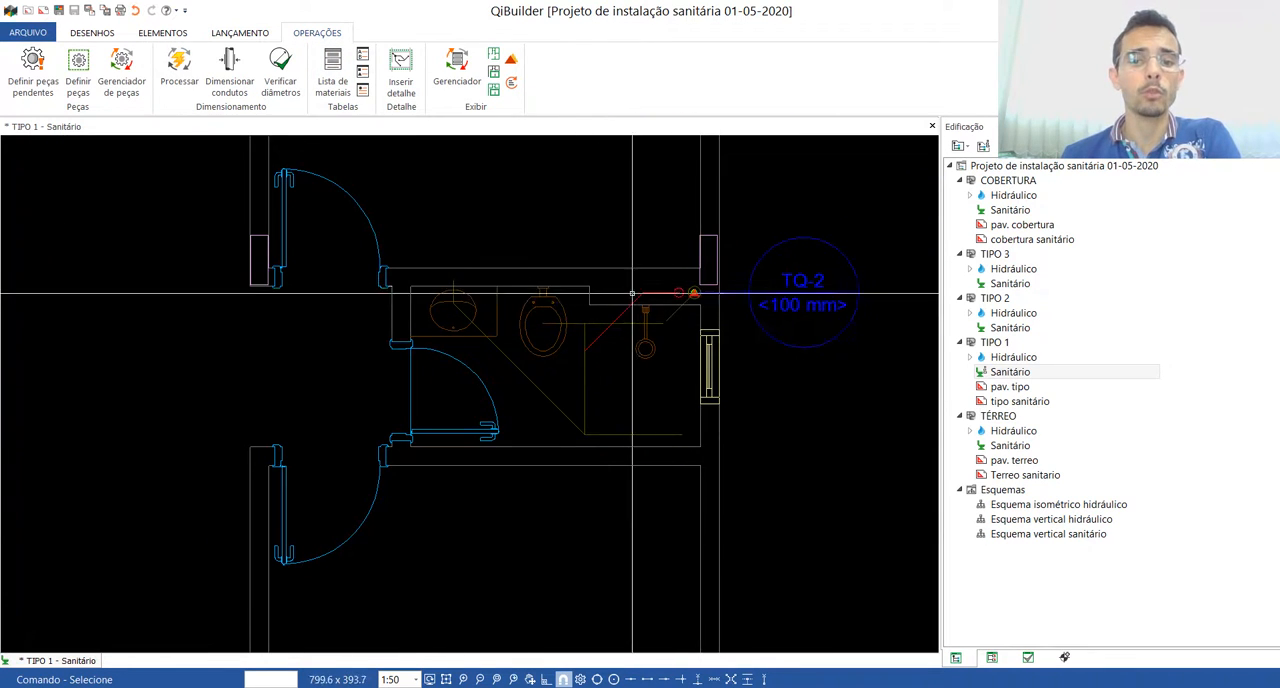
{"action": "scroll", "coordinate": [660, 300], "scroll_direction": "down", "scroll_amount": 3}
{"action": "scroll", "coordinate": [697, 300], "scroll_direction": "up", "scroll_amount": 4}
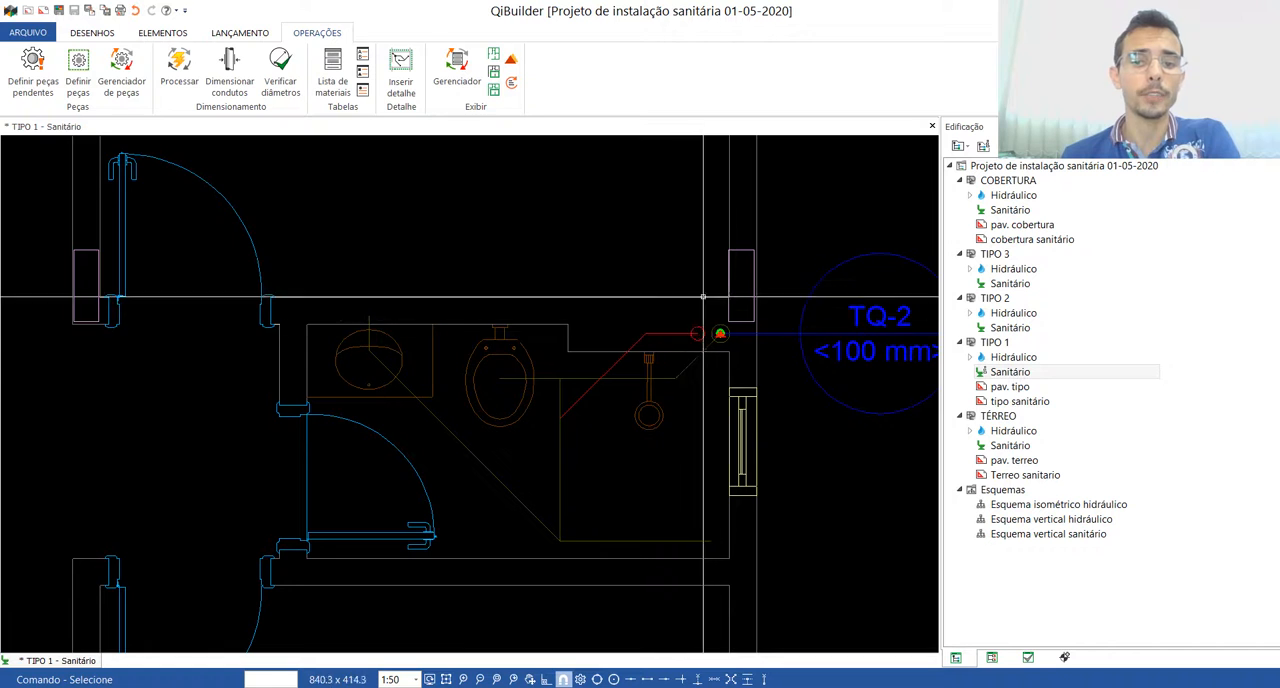
{"action": "scroll", "coordinate": [690, 350], "scroll_direction": "down", "scroll_amount": 4}
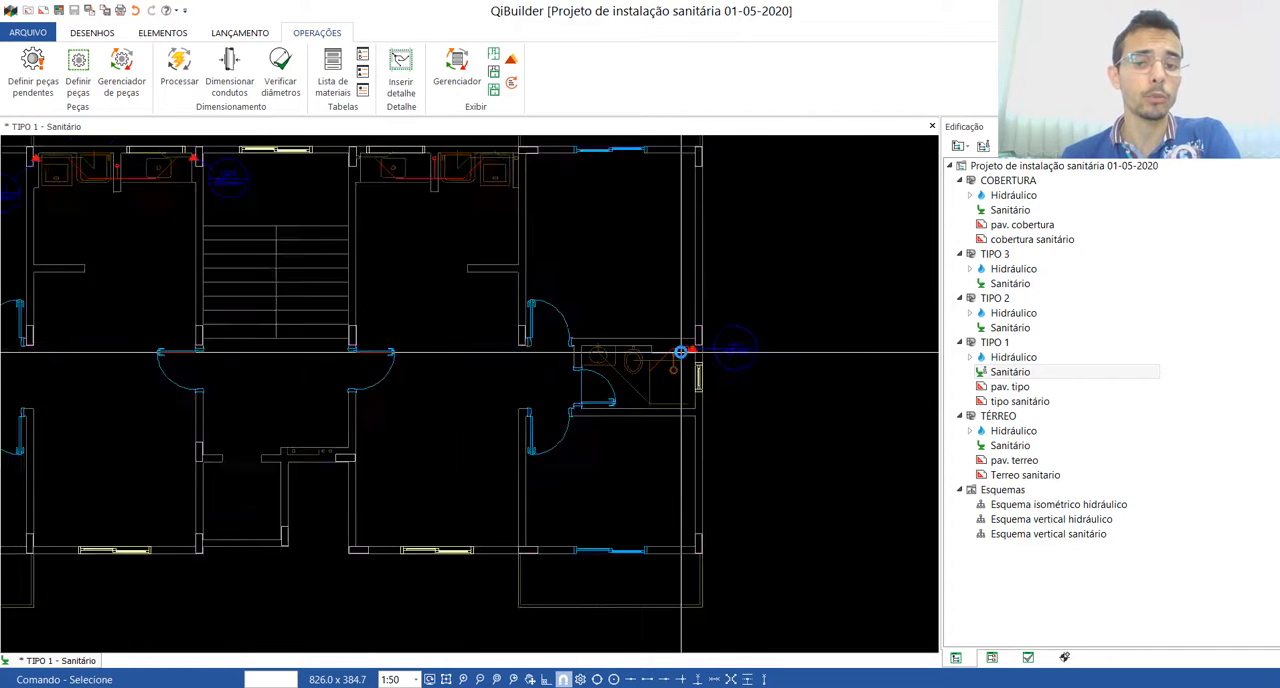
{"action": "scroll", "coordinate": [680, 352], "scroll_direction": "down", "scroll_amount": 1}
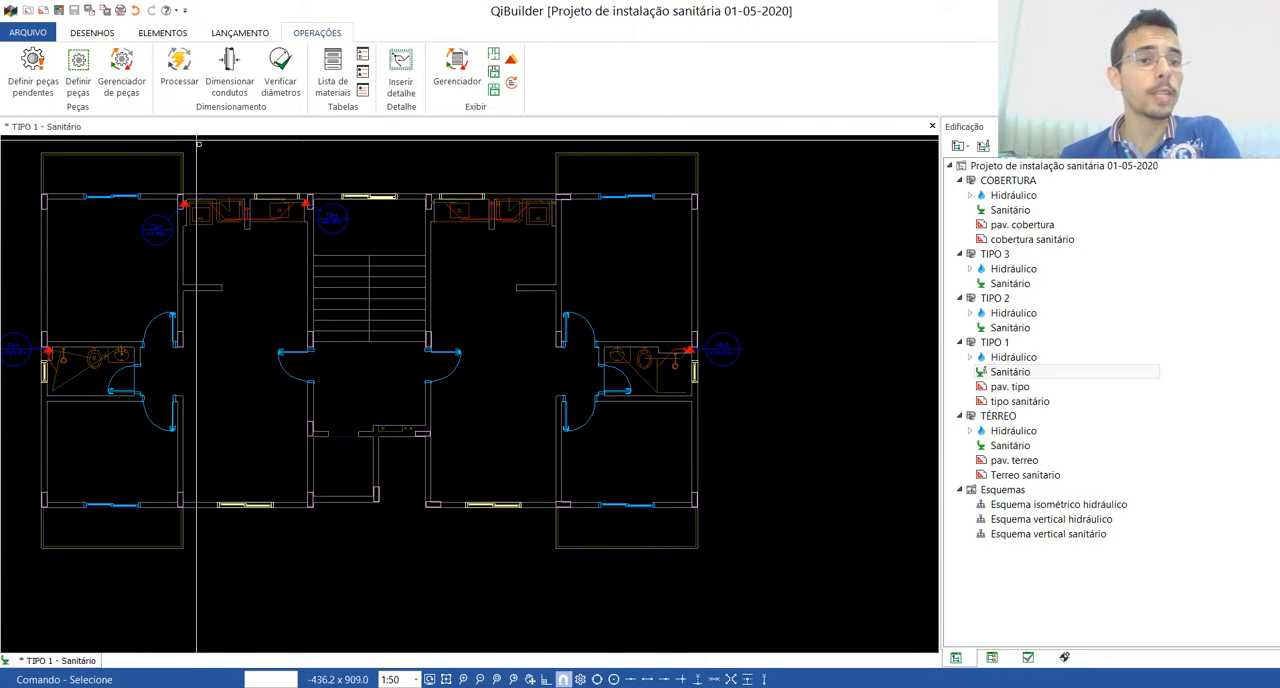
Step: Set the network to Ventilação and place a 50 mm column on the red circle in the right bathroom's shaft, with its indicator above
{"action": "left_click", "coordinate": [240, 32]}
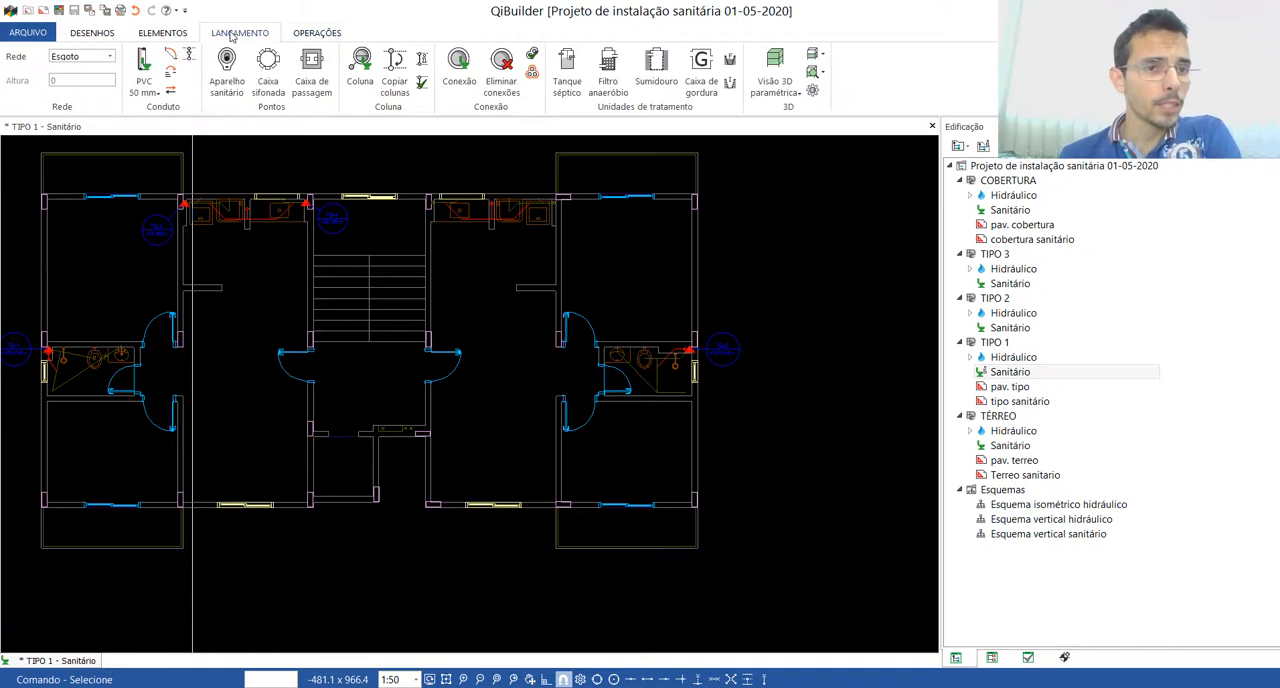
{"action": "left_click", "coordinate": [109, 56]}
{"action": "left_click", "coordinate": [78, 69]}
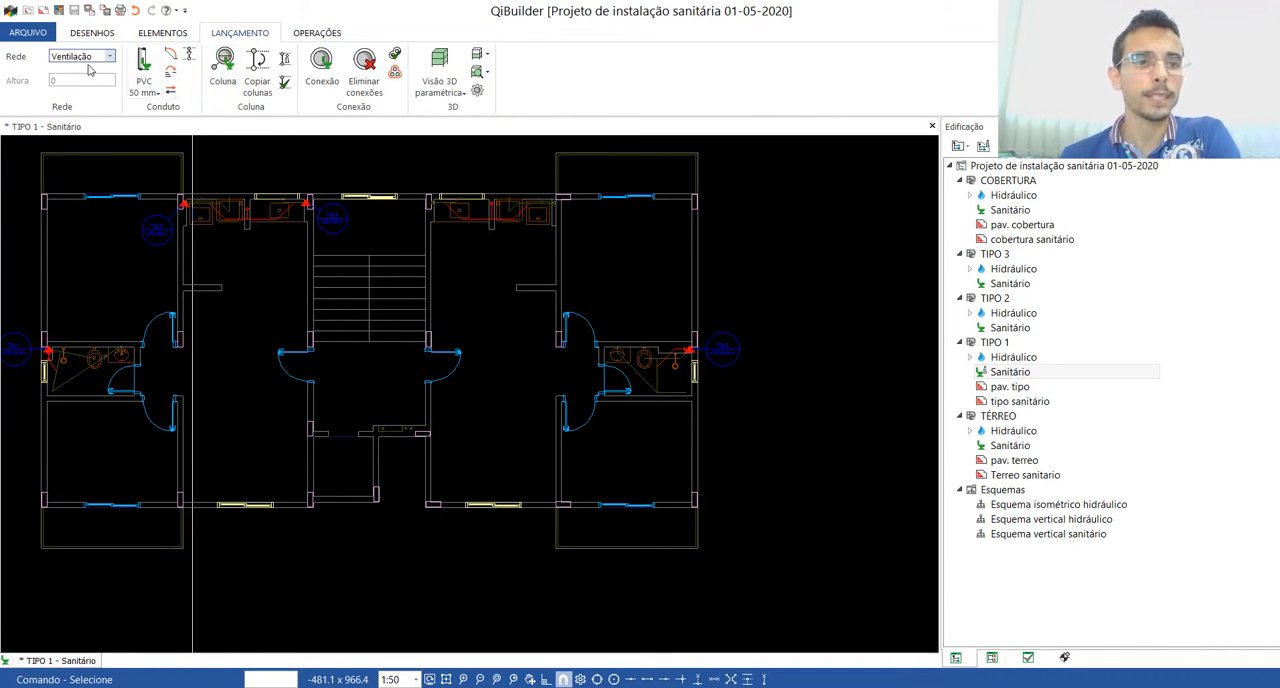
{"action": "left_click", "coordinate": [80, 57]}
{"action": "left_click", "coordinate": [124, 75]}
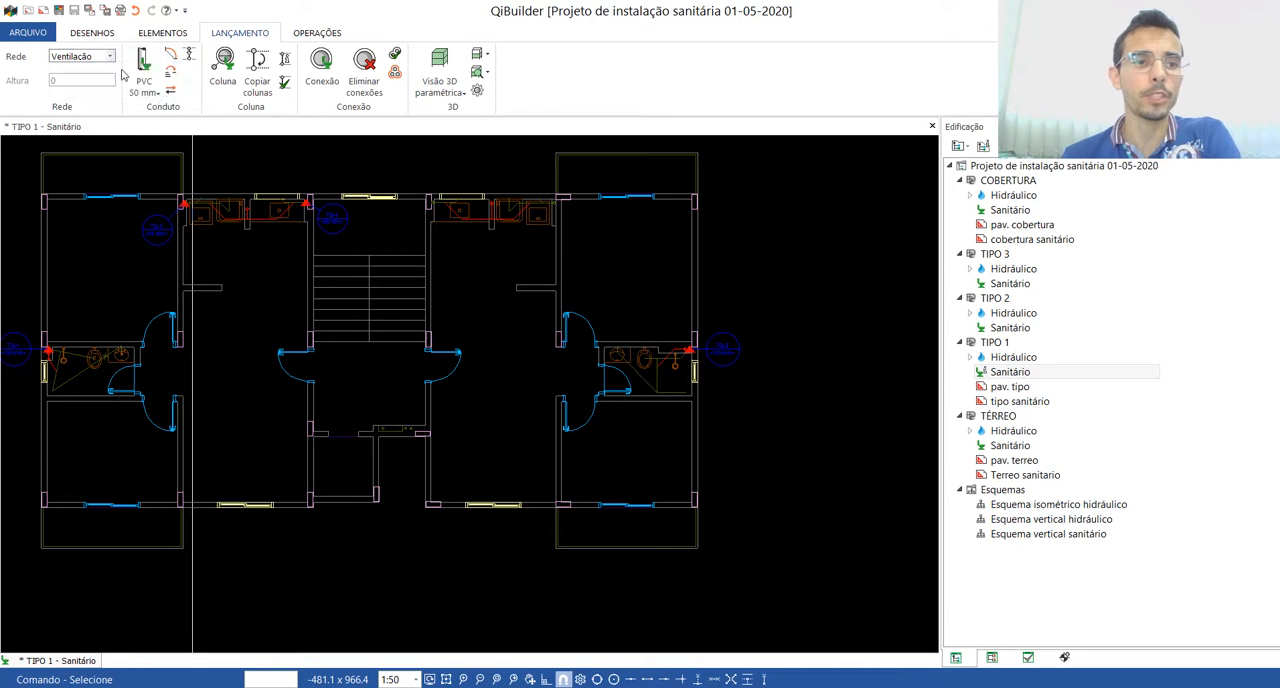
{"action": "left_click", "coordinate": [221, 66]}
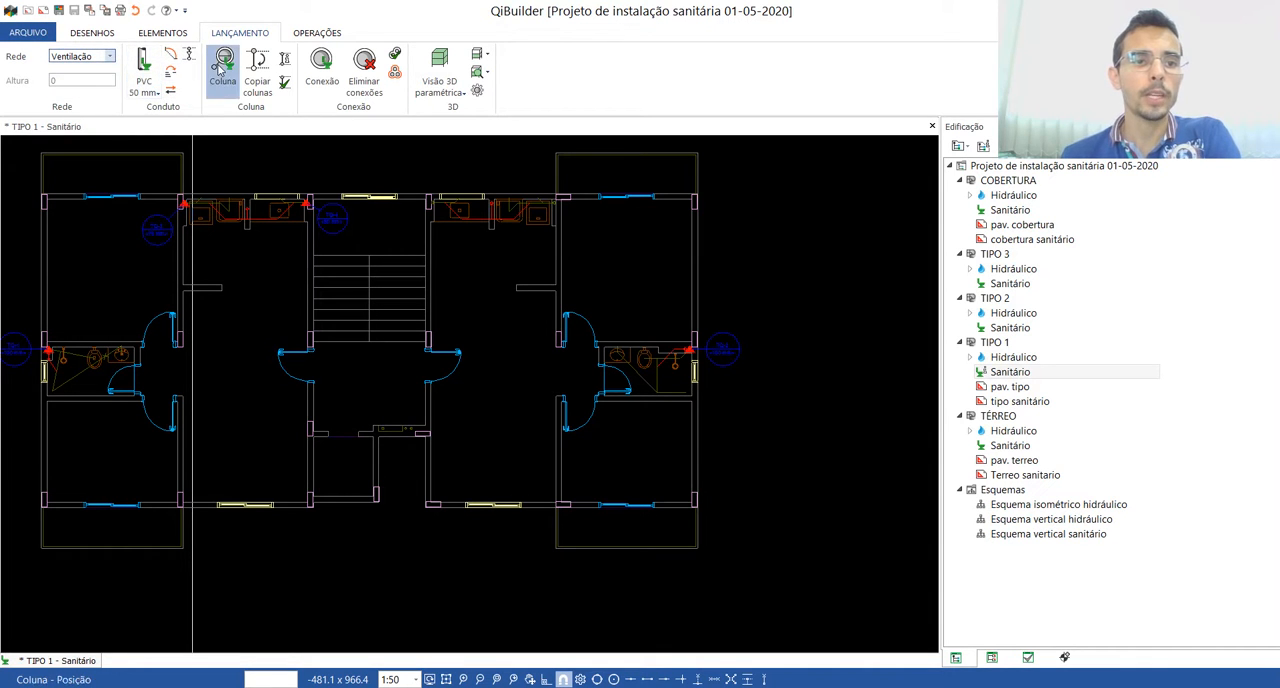
{"action": "scroll", "coordinate": [685, 352], "scroll_direction": "up", "scroll_amount": 6}
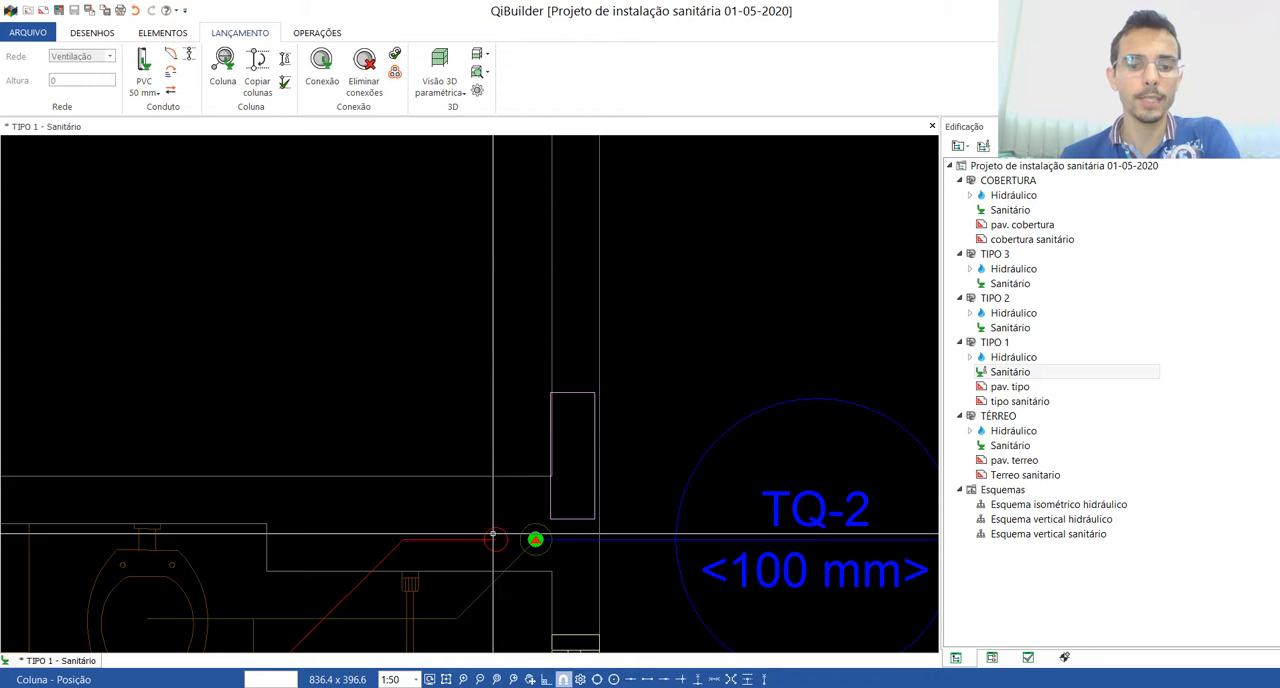
{"action": "left_click", "coordinate": [494, 539]}
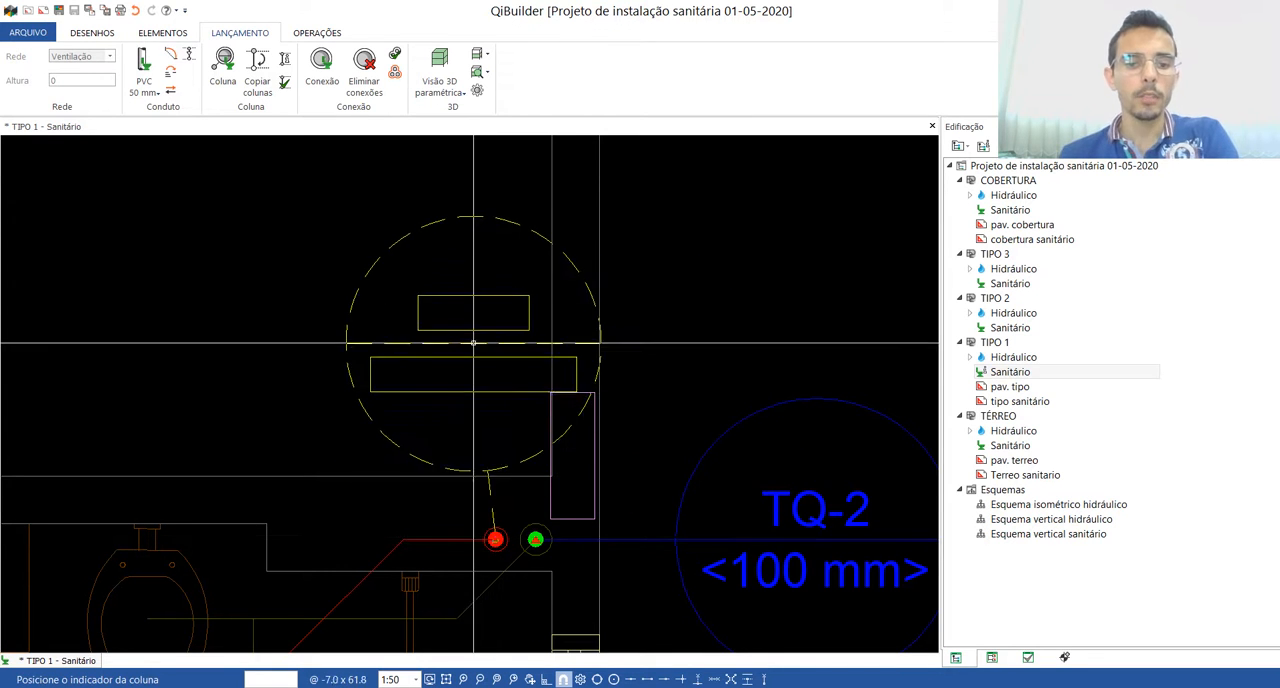
{"action": "left_click", "coordinate": [447, 243]}
Step: Place a 50 mm ventilation column in the left bathroom's shaft, with its indicator outside the exterior wall below the 100 mm sewer column's indicator
{"action": "scroll", "coordinate": [746, 297], "scroll_direction": "down", "scroll_amount": 5}
{"action": "scroll", "coordinate": [746, 297], "scroll_direction": "down", "scroll_amount": 3}
{"action": "scroll", "coordinate": [204, 292], "scroll_direction": "up", "scroll_amount": 6}
{"action": "scroll", "coordinate": [204, 292], "scroll_direction": "up", "scroll_amount": 3}
{"action": "left_click", "coordinate": [200, 291]}
{"action": "scroll", "coordinate": [166, 347], "scroll_direction": "down", "scroll_amount": 3}
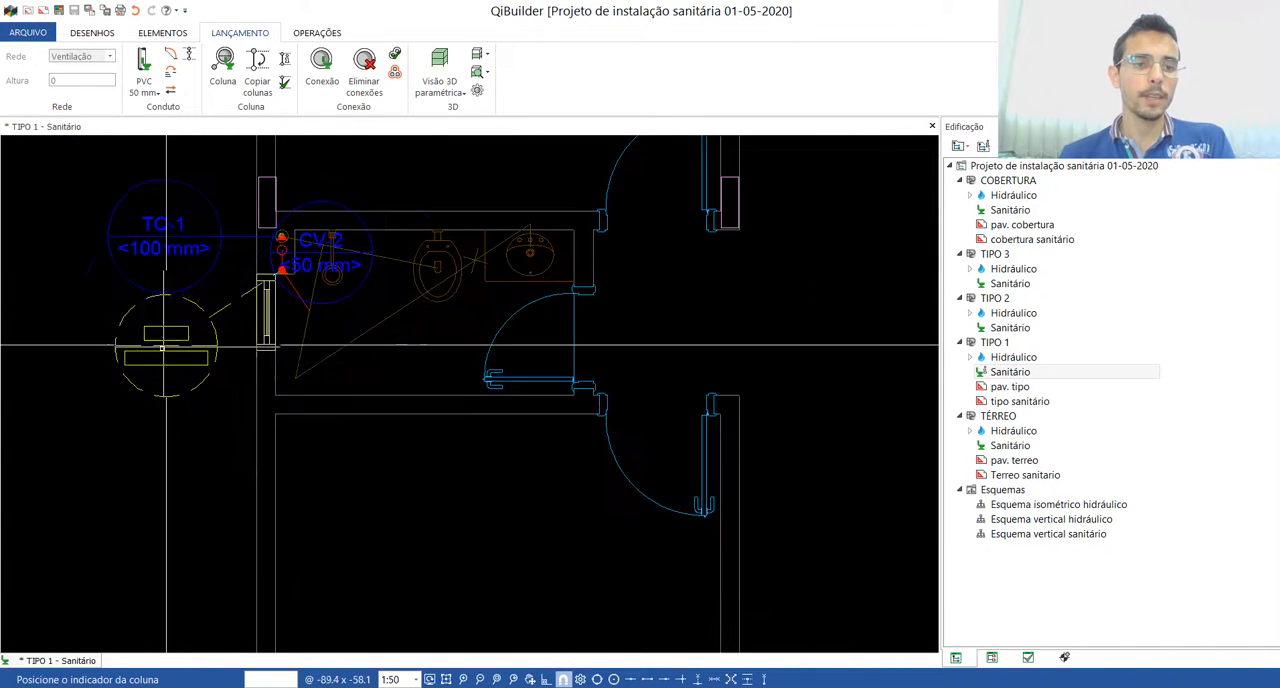
{"action": "left_click", "coordinate": [192, 345]}
Step: Place a 50 mm ventilation column and its indicator at the red circle in the wall between the left apartment's laundry tub and kitchen sink
{"action": "scroll", "coordinate": [270, 395], "scroll_direction": "down", "scroll_amount": 3}
{"action": "scroll", "coordinate": [372, 344], "scroll_direction": "down", "scroll_amount": 3}
{"action": "scroll", "coordinate": [537, 252], "scroll_direction": "up", "scroll_amount": 8}
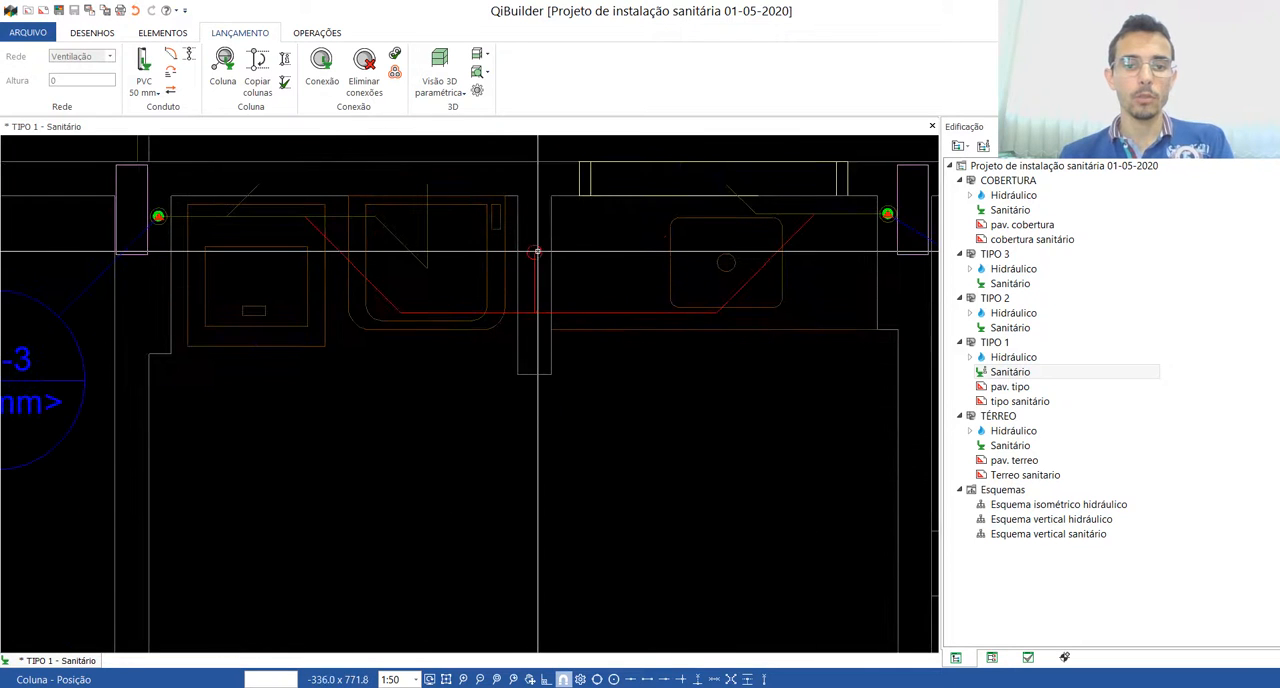
{"action": "left_click", "coordinate": [537, 252]}
{"action": "scroll", "coordinate": [510, 250], "scroll_direction": "down", "scroll_amount": 4}
{"action": "left_click", "coordinate": [507, 215]}
{"action": "key", "text": "Escape"}
Step: Insert a rectangular detail framing the whole right bathroom of the TIPO 1 plan and open that detail drawing
{"action": "scroll", "coordinate": [423, 223], "scroll_direction": "down", "scroll_amount": 5}
{"action": "scroll", "coordinate": [618, 324], "scroll_direction": "up", "scroll_amount": 8}
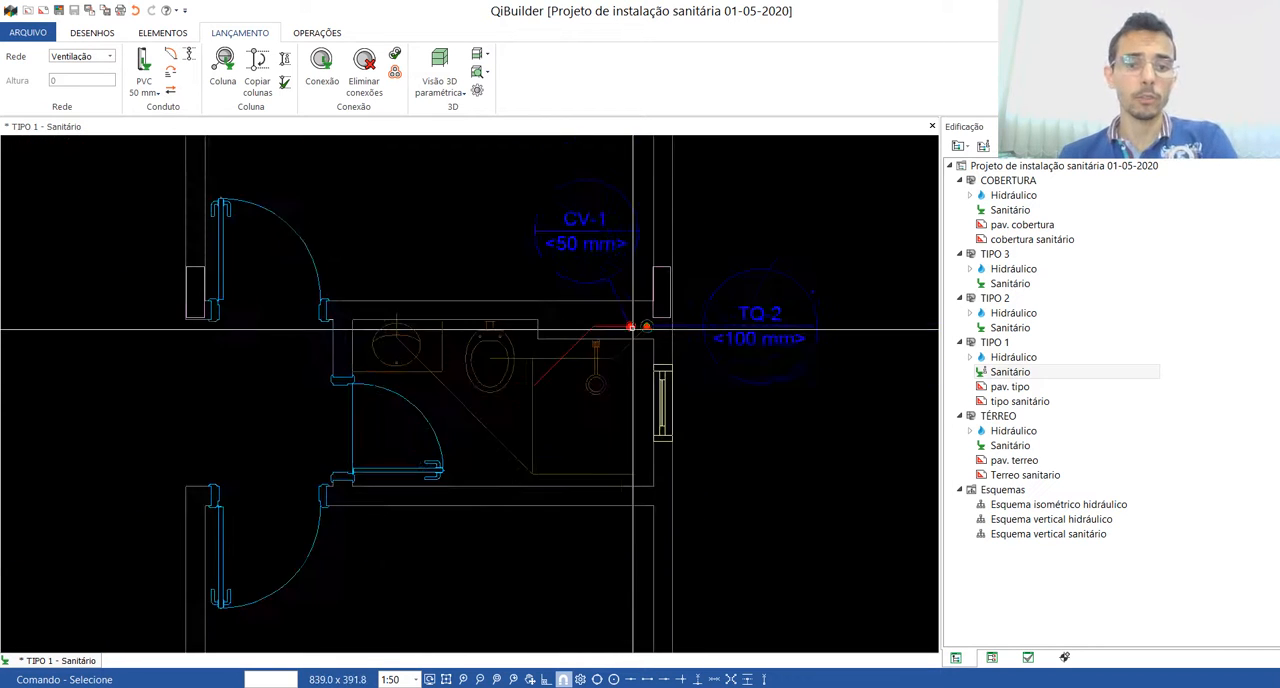
{"action": "left_click", "coordinate": [324, 38]}
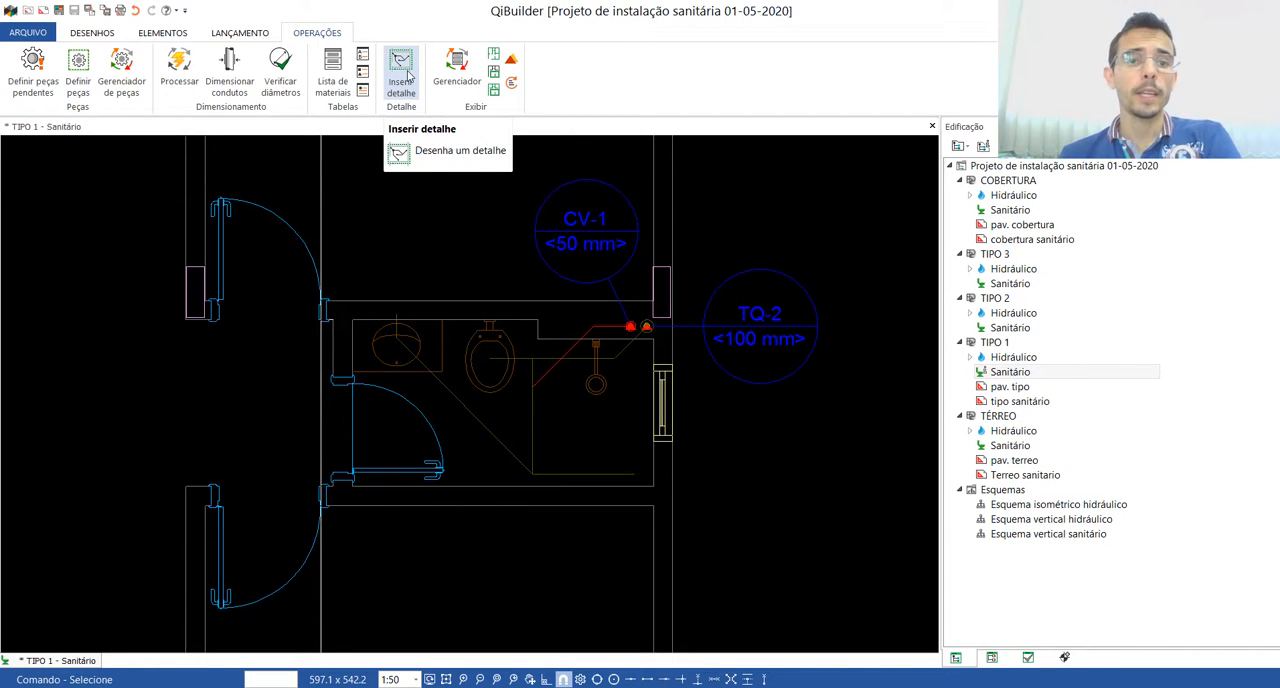
{"action": "left_click", "coordinate": [401, 89]}
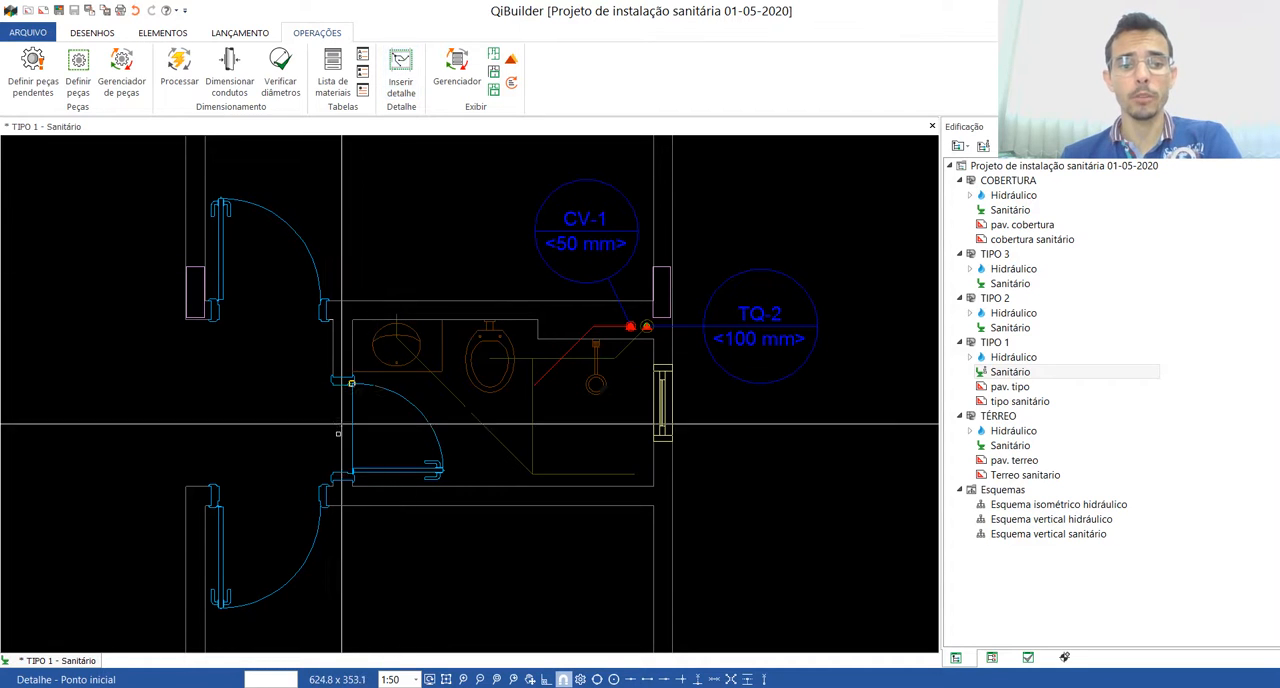
{"action": "left_click", "coordinate": [301, 524]}
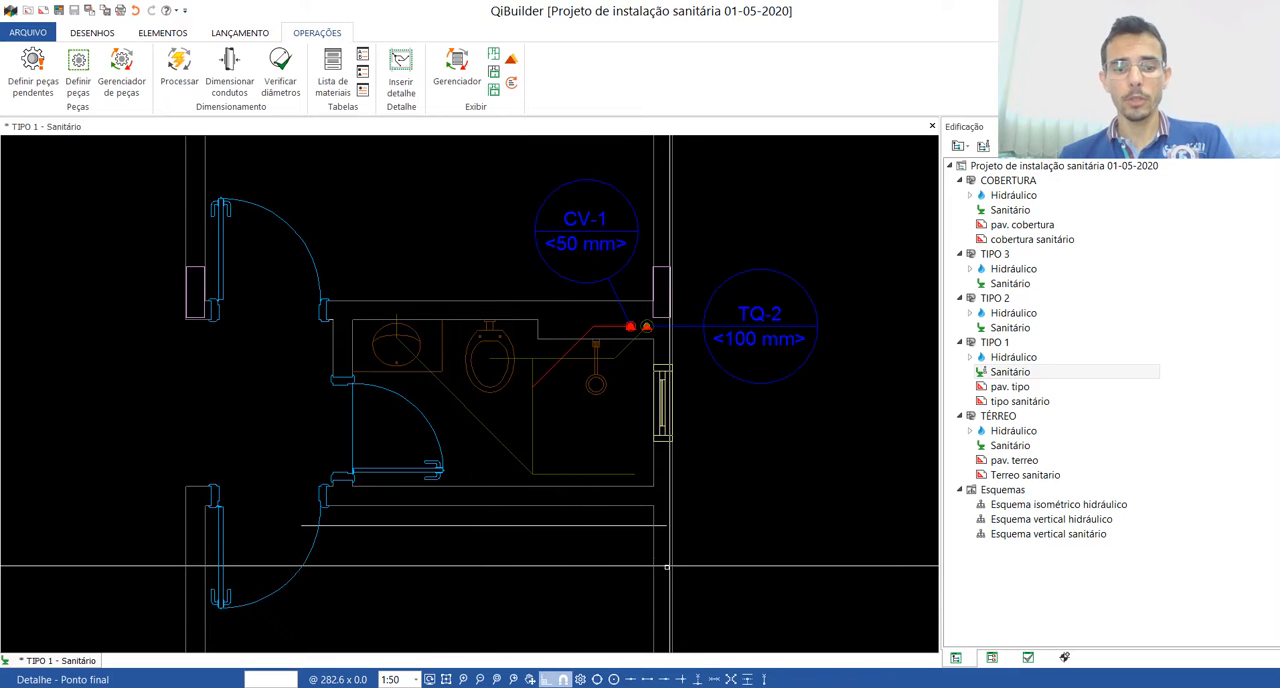
{"action": "left_click", "coordinate": [699, 524]}
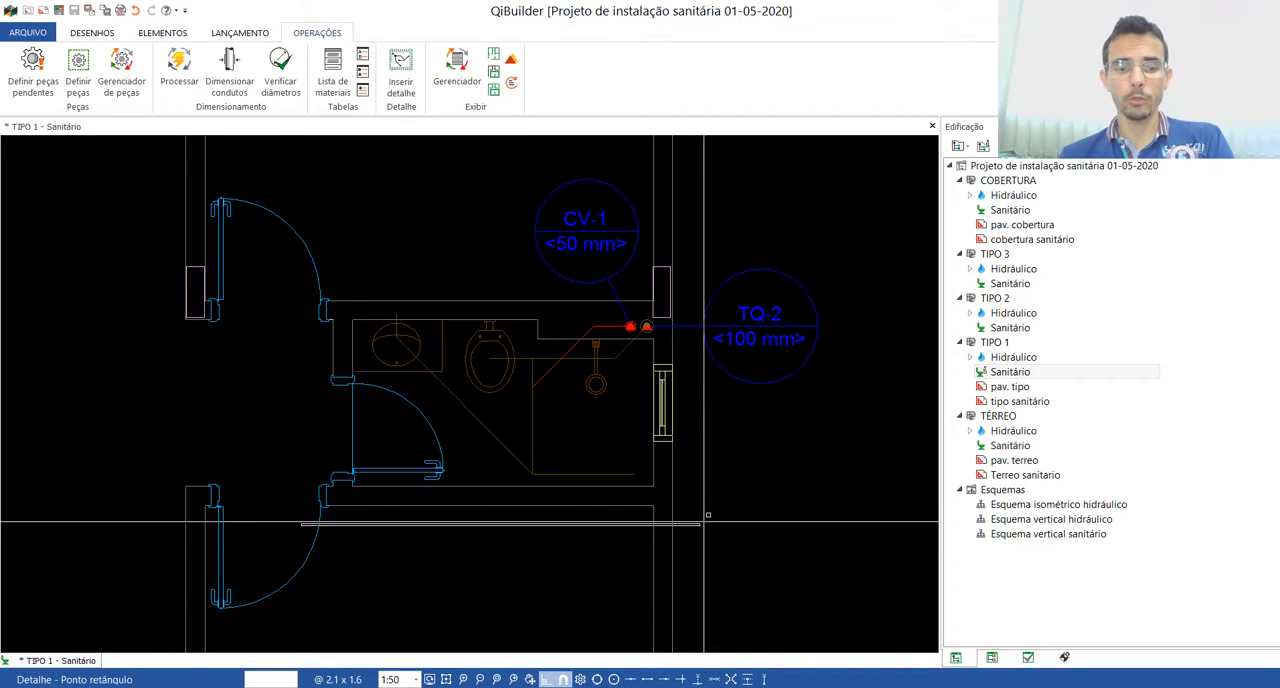
{"action": "left_click", "coordinate": [698, 280]}
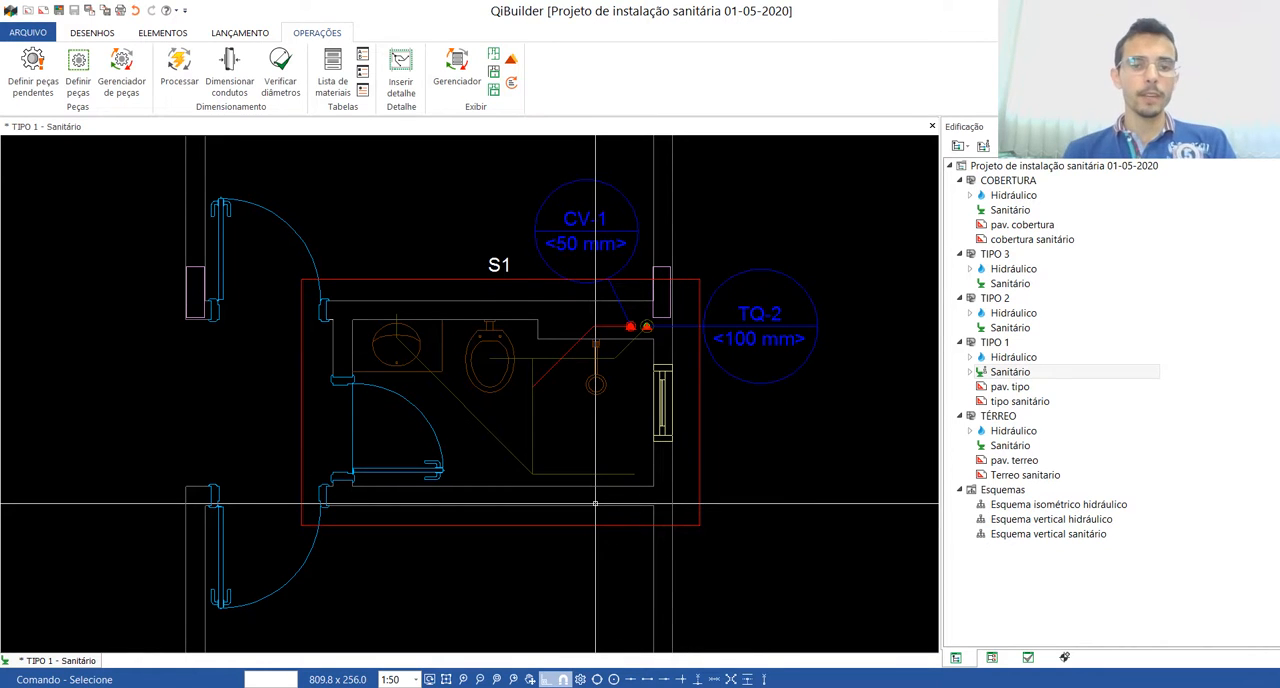
{"action": "double_click", "coordinate": [444, 278]}
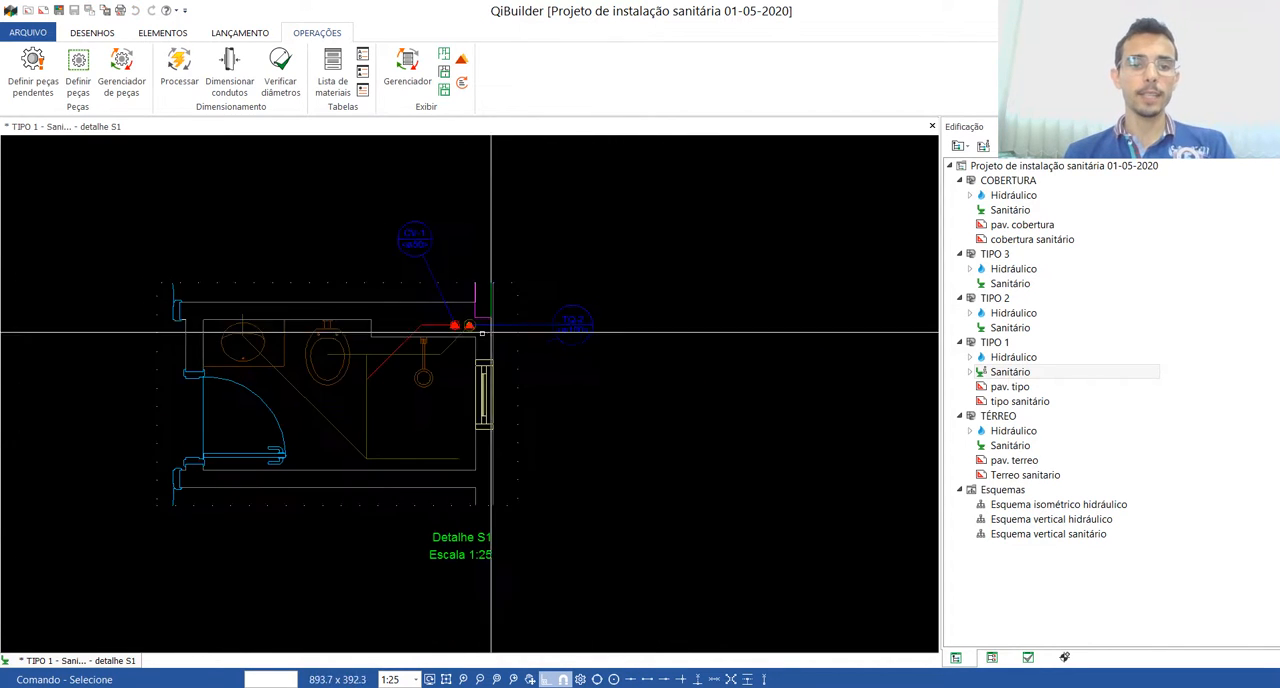
{"action": "scroll", "coordinate": [162, 397], "scroll_direction": "up", "scroll_amount": 1}
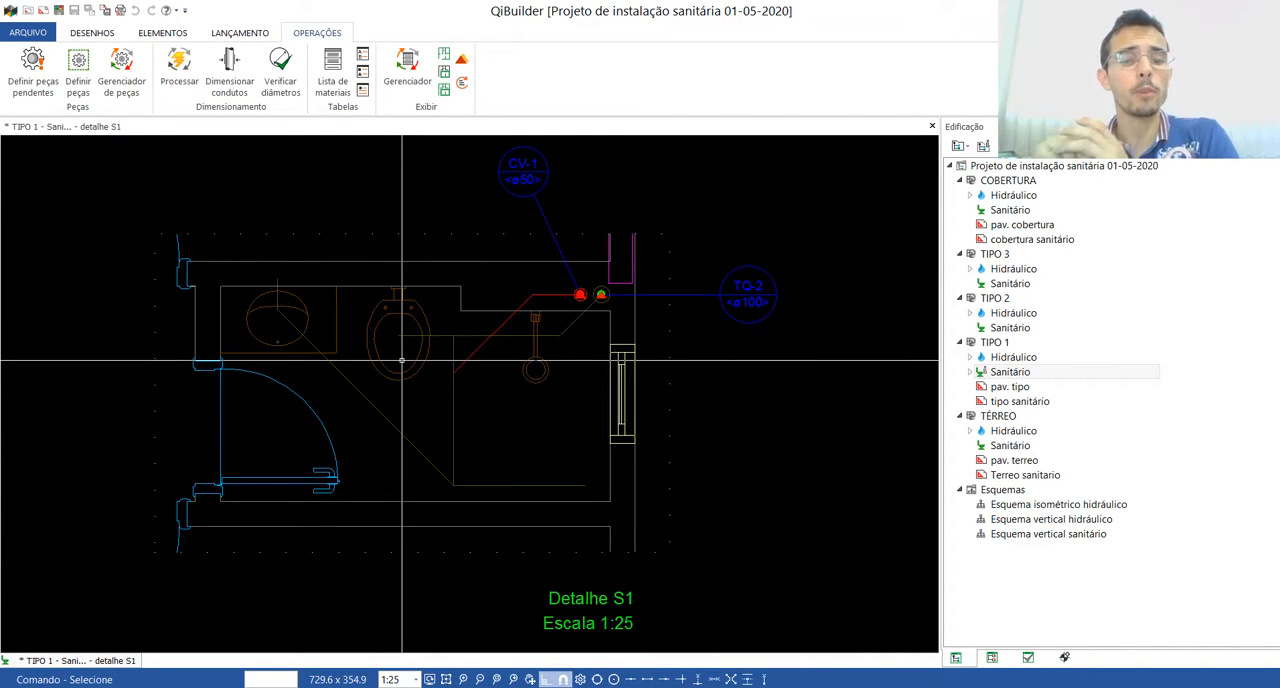
Step: Move the TQ-2 and CV-1 column indicators closer to their columns in the bathroom detail
{"action": "left_click", "coordinate": [676, 288]}
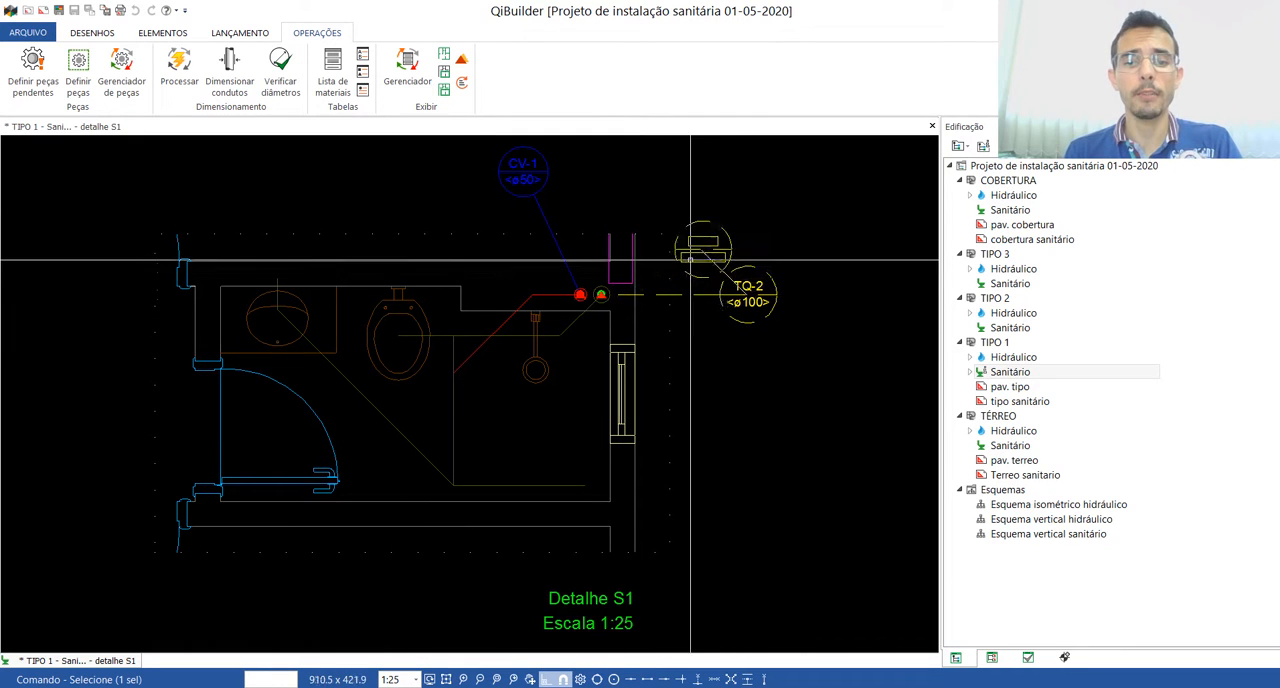
{"action": "key", "text": "Escape"}
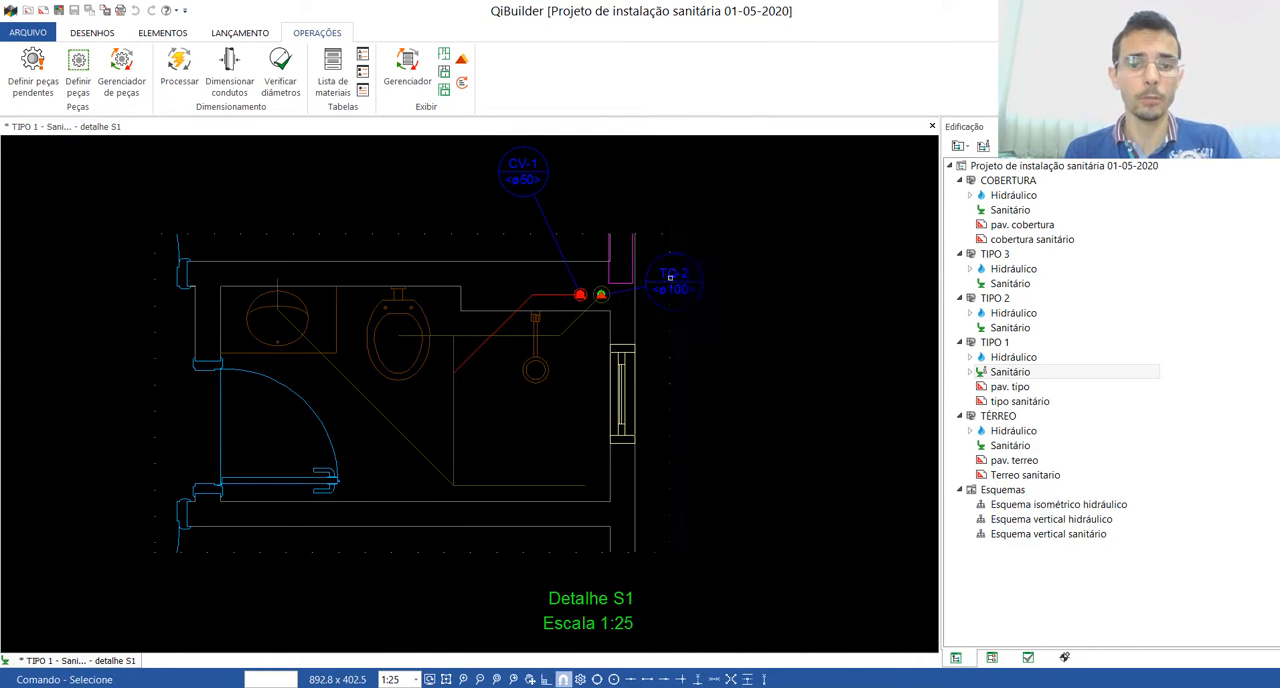
{"action": "left_click", "coordinate": [521, 180]}
{"action": "left_click", "coordinate": [522, 174]}
{"action": "left_click", "coordinate": [567, 219]}
{"action": "key", "text": "Escape"}
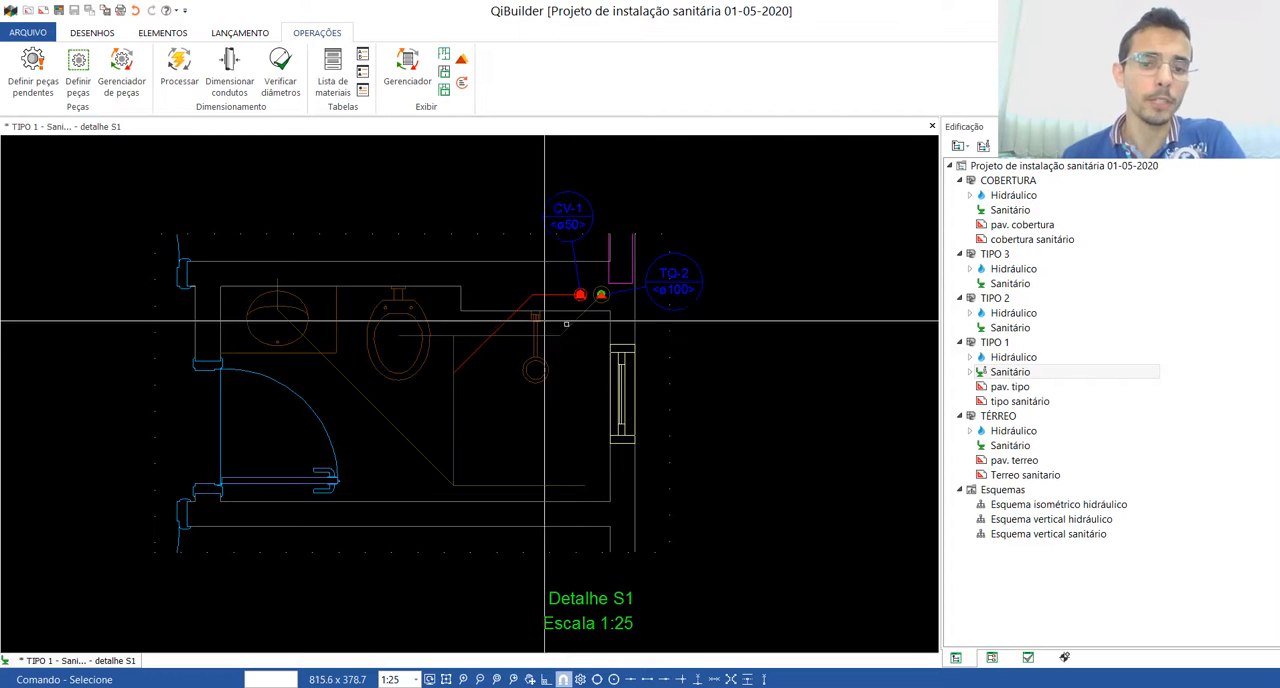
Step: Set the network to Esgoto and the room type to BWC, and start the automatic sanitary layout LV + CH + CS + VS
{"action": "scroll", "coordinate": [230, 375], "scroll_direction": "up", "scroll_amount": 3}
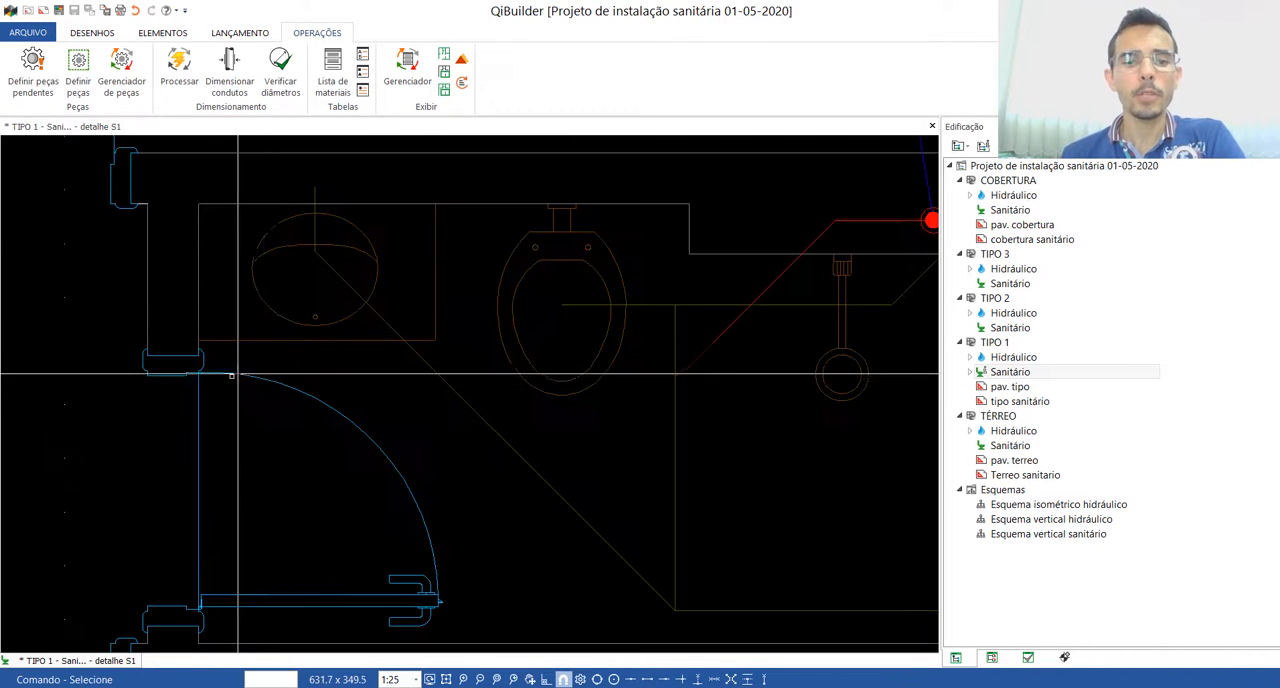
{"action": "scroll", "coordinate": [230, 375], "scroll_direction": "down", "scroll_amount": 3}
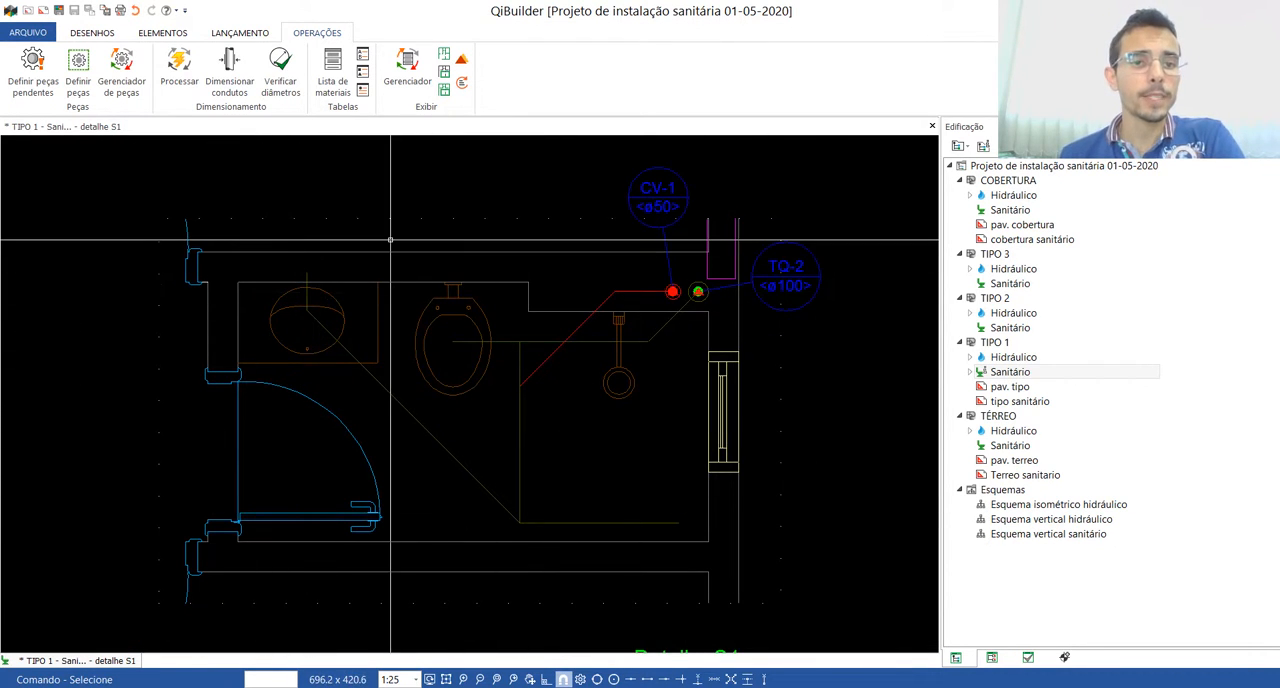
{"action": "left_click", "coordinate": [250, 33]}
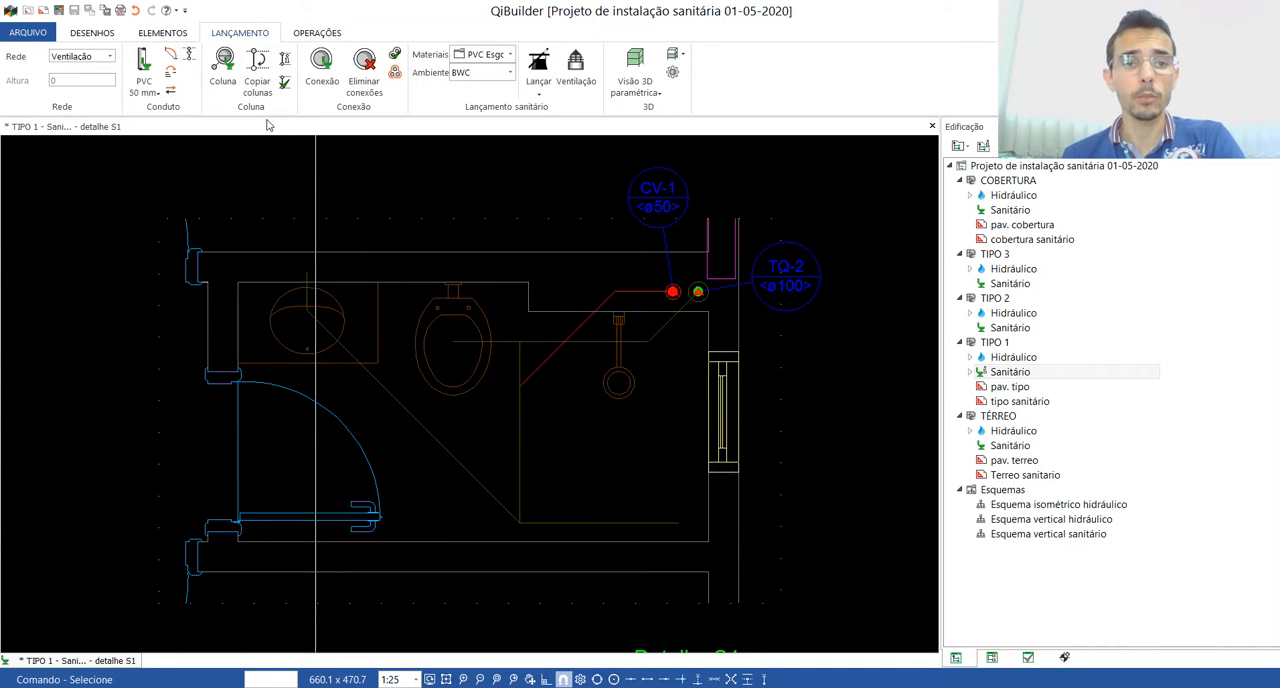
{"action": "left_click", "coordinate": [78, 57]}
{"action": "left_click", "coordinate": [78, 67]}
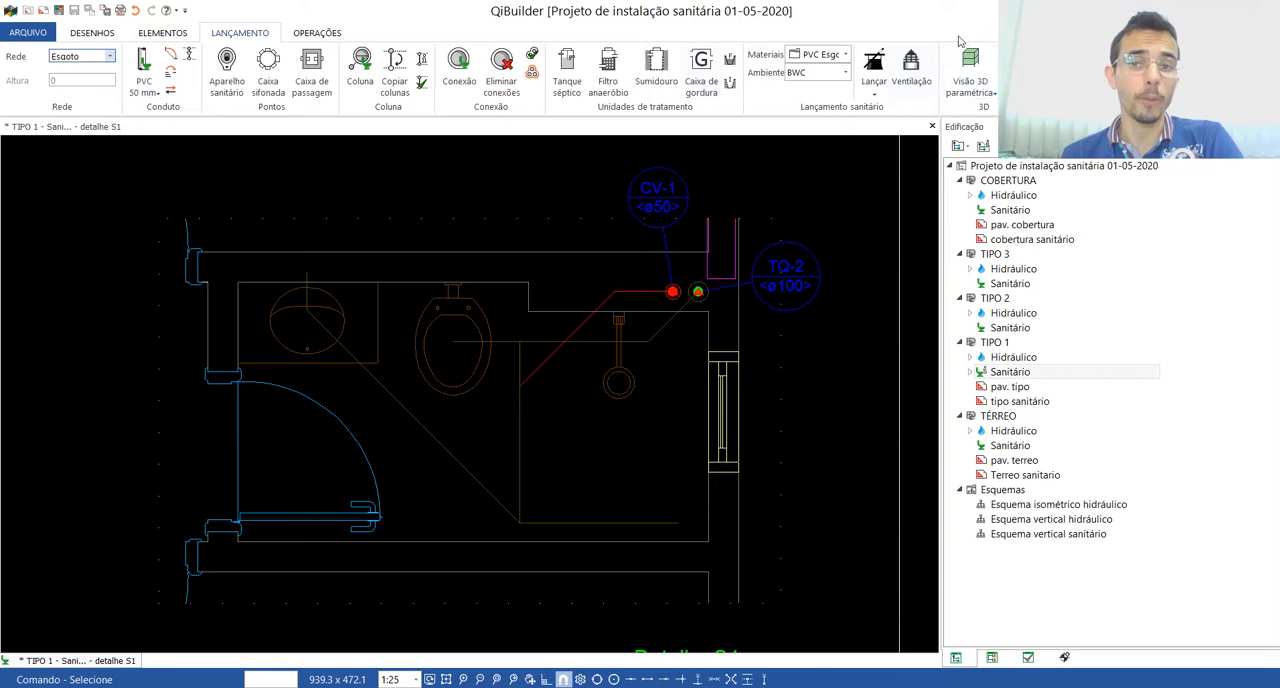
{"action": "left_click", "coordinate": [830, 72]}
{"action": "left_click", "coordinate": [826, 88]}
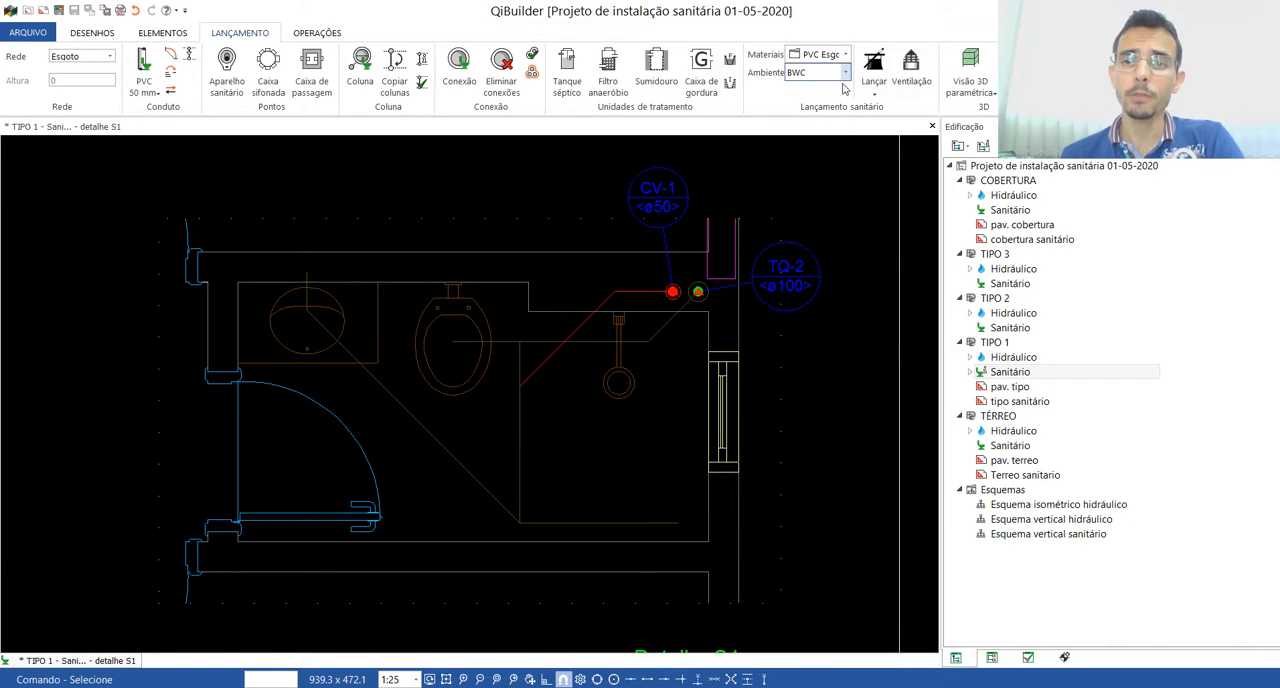
{"action": "left_click", "coordinate": [874, 97]}
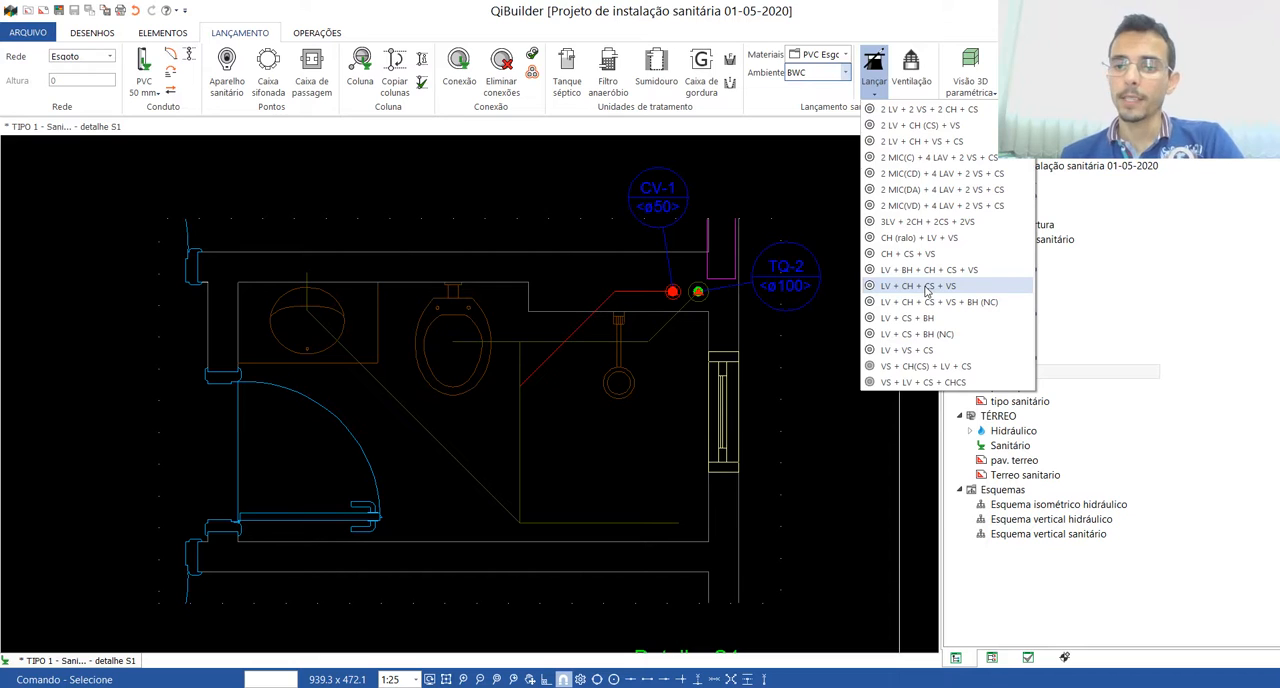
{"action": "left_click", "coordinate": [926, 287]}
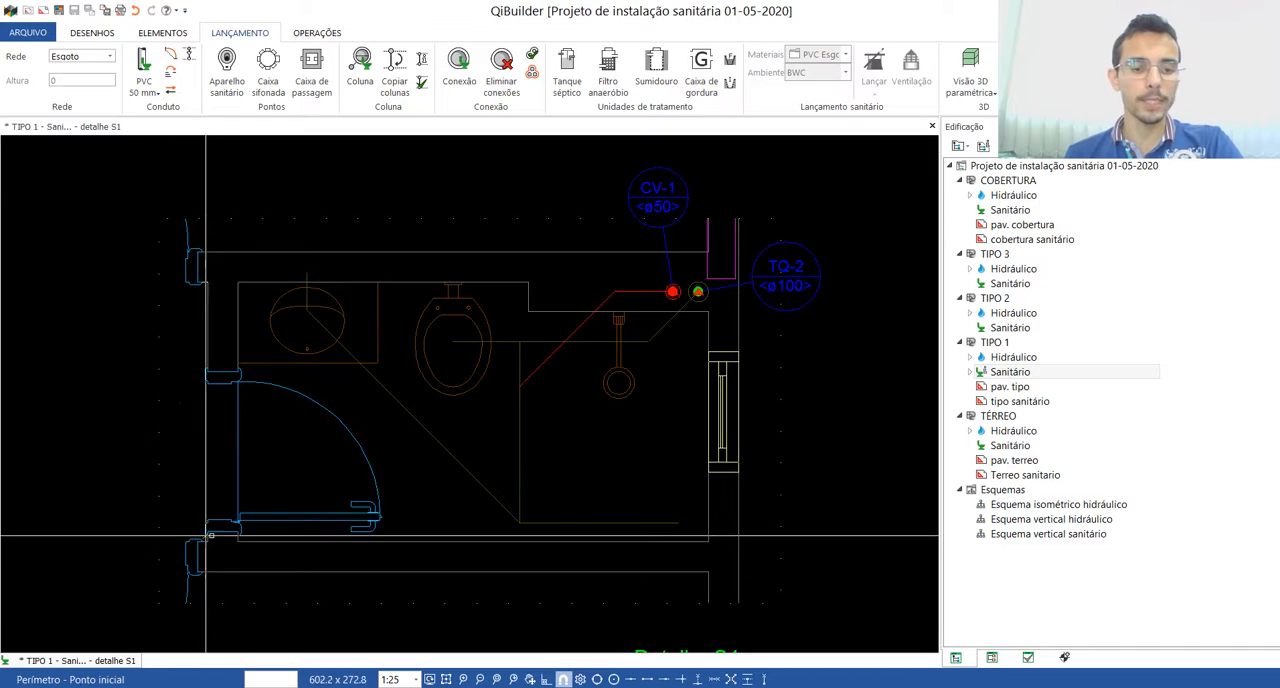
Step: Trace the bathroom's inner wall perimeter as a closed outline, following the recess of the shaft
{"action": "left_click", "coordinate": [245, 541]}
{"action": "left_click", "coordinate": [708, 541]}
{"action": "left_click", "coordinate": [708, 312]}
{"action": "left_click", "coordinate": [528, 312]}
{"action": "left_click", "coordinate": [528, 281]}
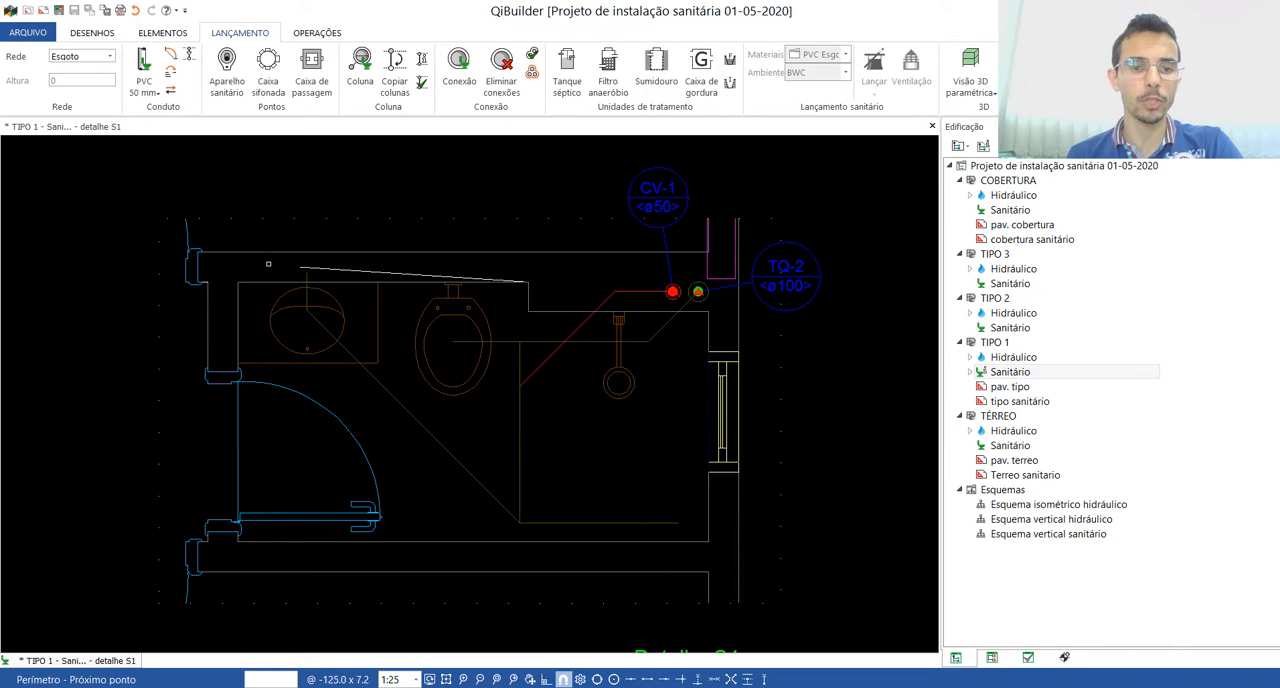
{"action": "left_click", "coordinate": [240, 281]}
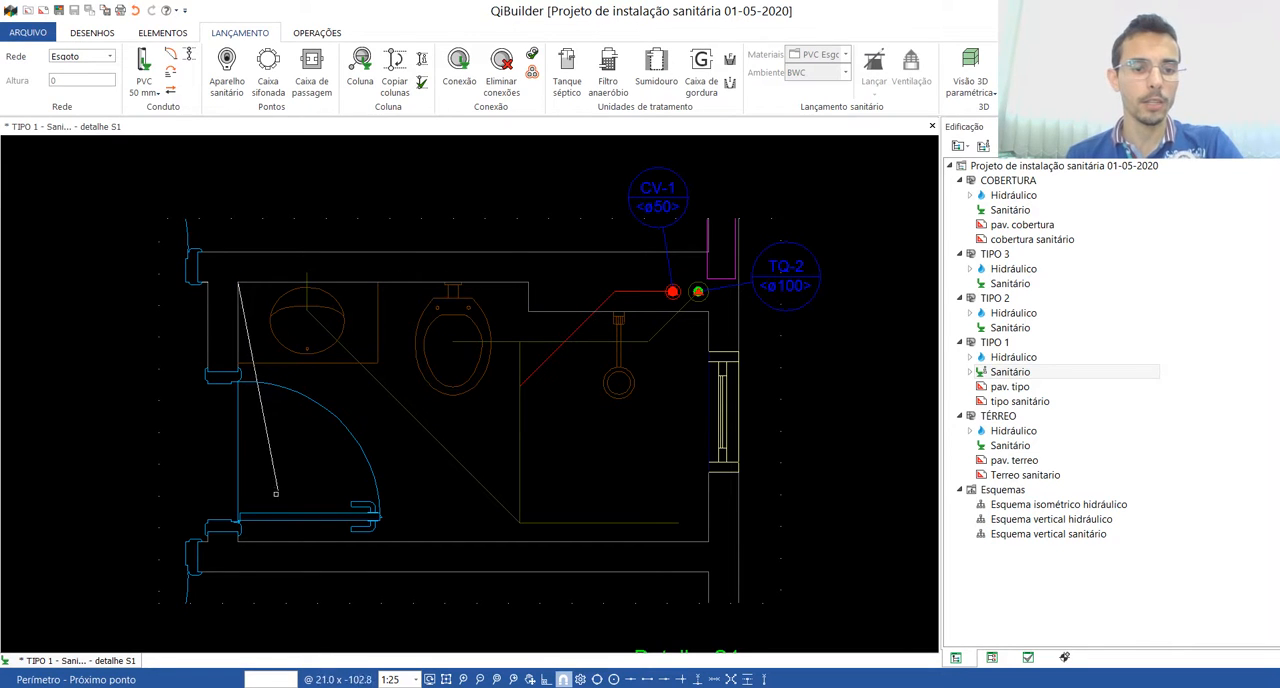
{"action": "left_click", "coordinate": [240, 541]}
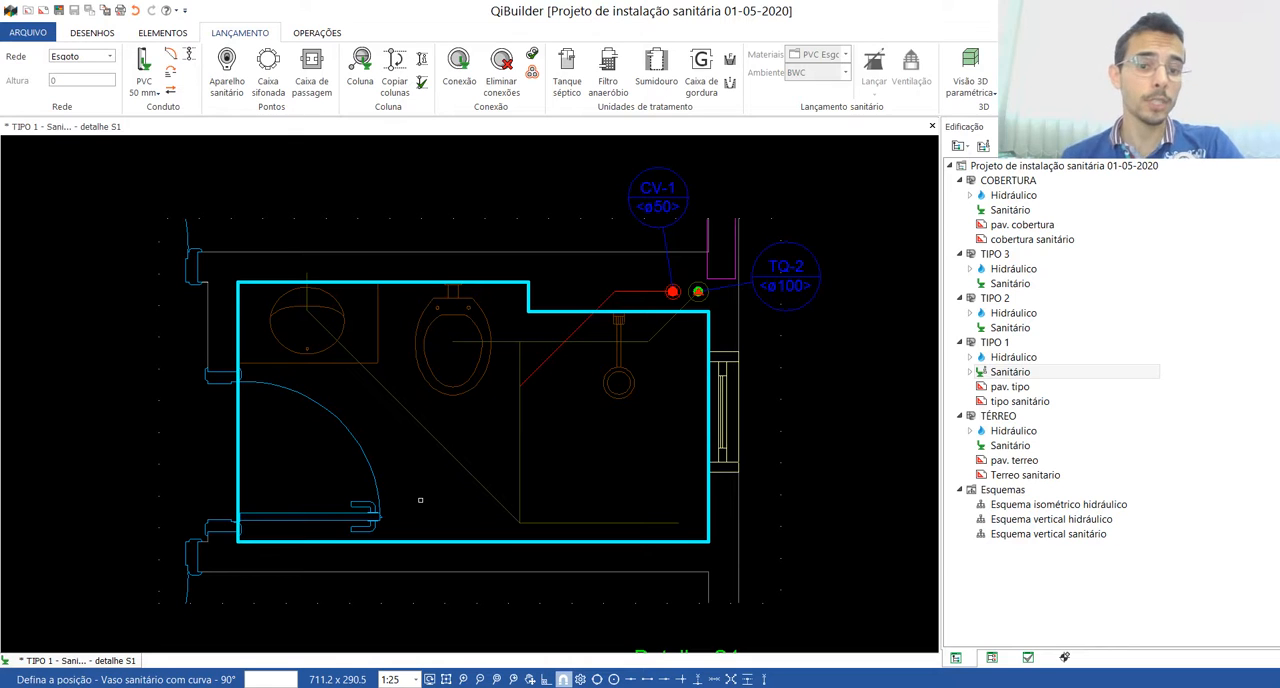
Step: Place the toilet drain connected to sewer column TQ-2 along the guide line, and the siphon box connected to the toilet's branch pipe
{"action": "left_click", "coordinate": [453, 341]}
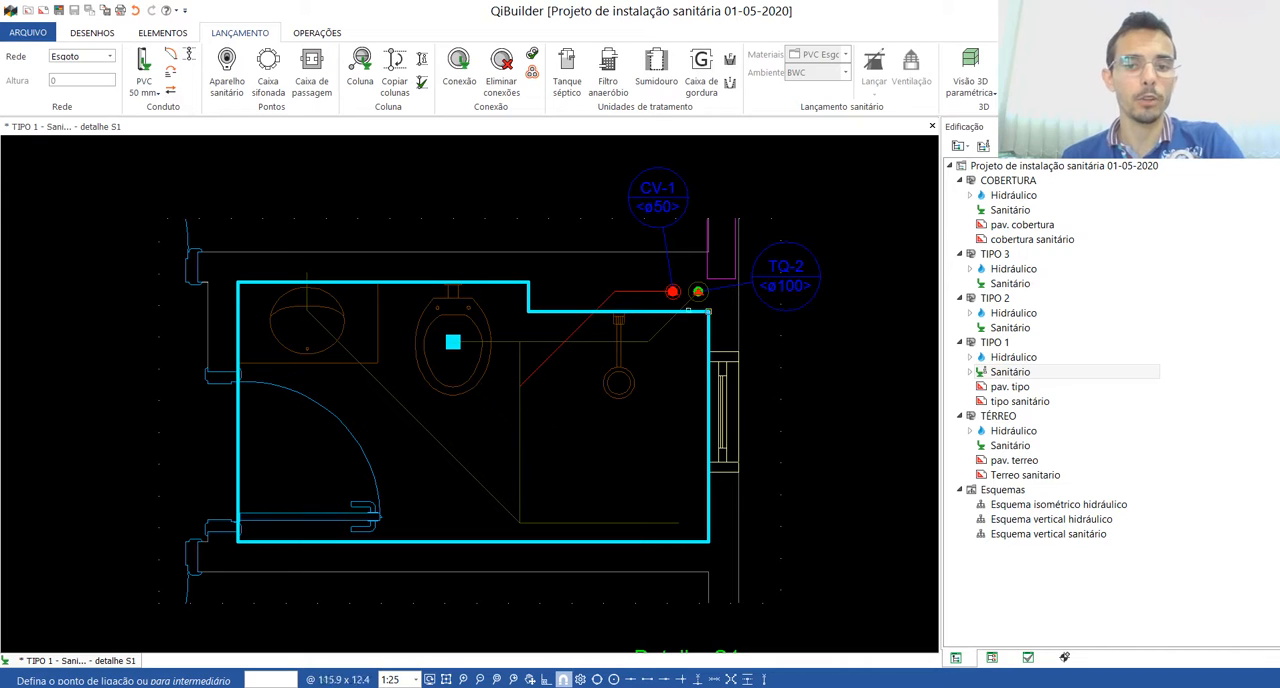
{"action": "left_click", "coordinate": [697, 291]}
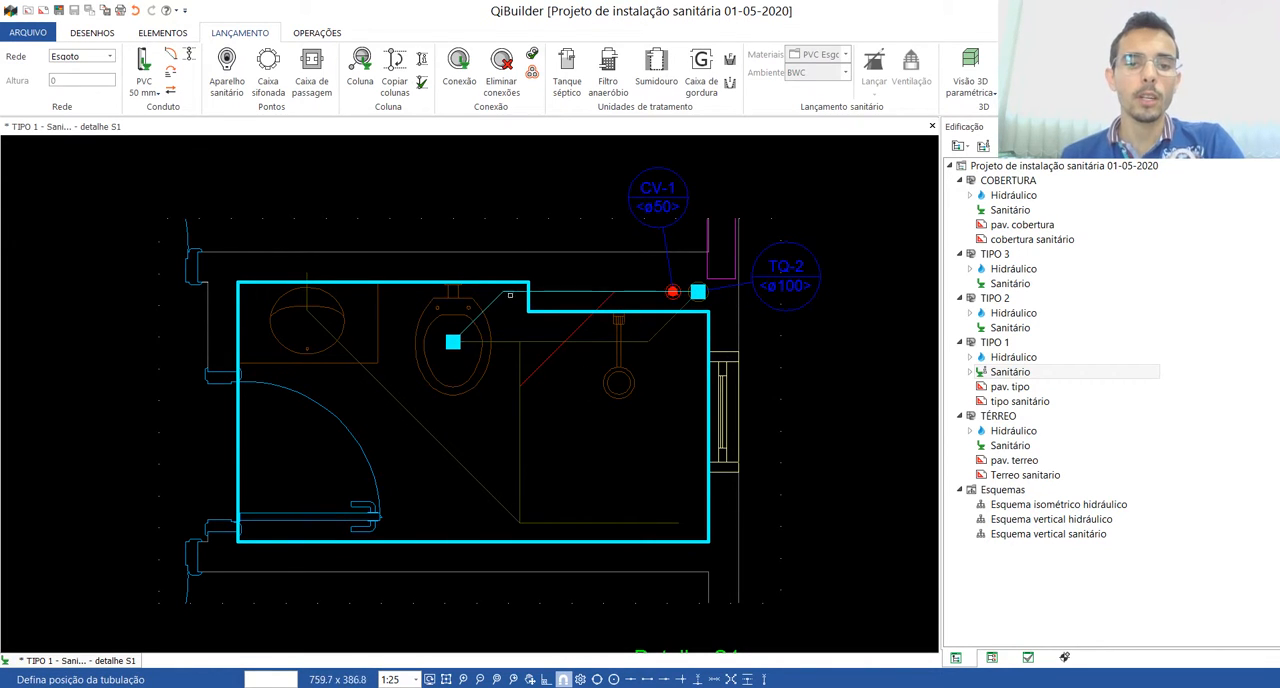
{"action": "left_click", "coordinate": [663, 346]}
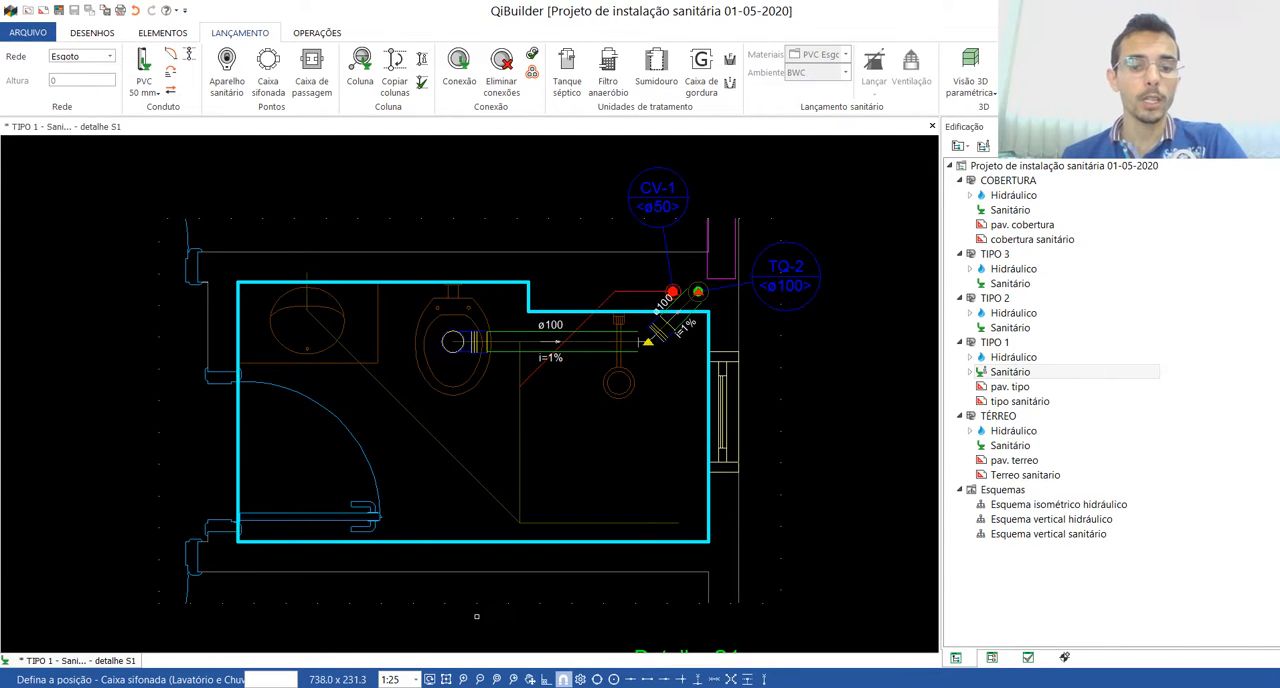
{"action": "left_click", "coordinate": [518, 521]}
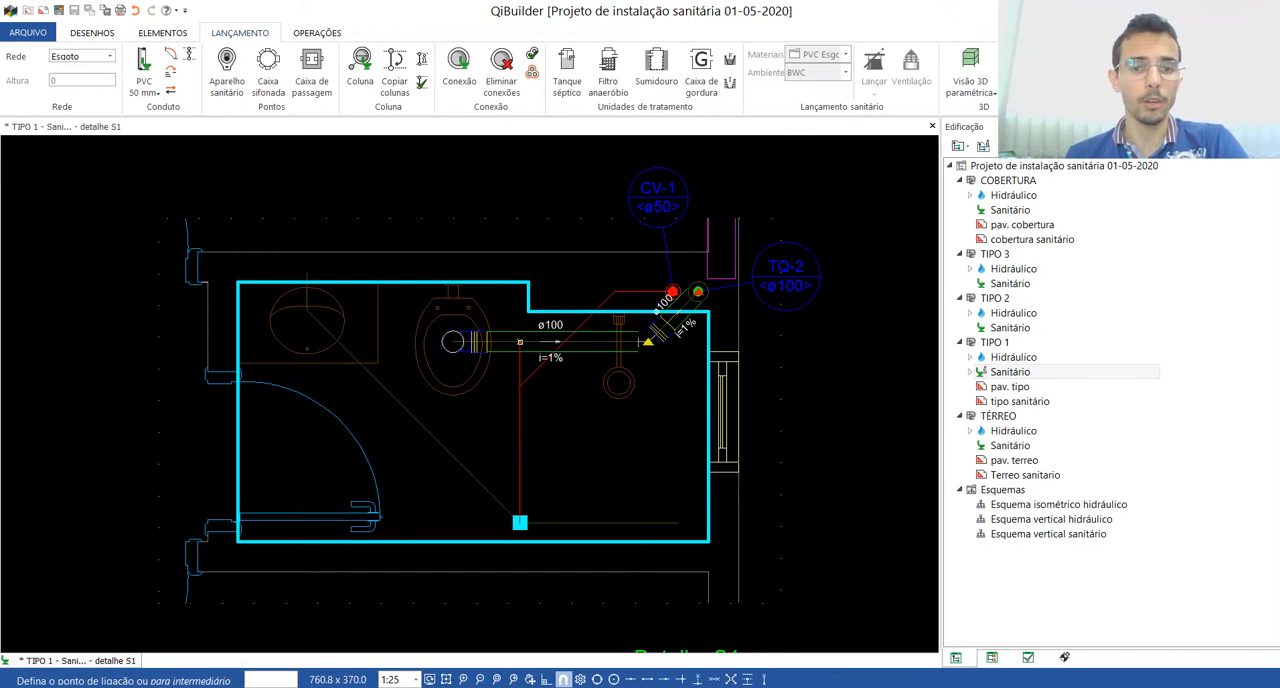
{"action": "left_click", "coordinate": [519, 342]}
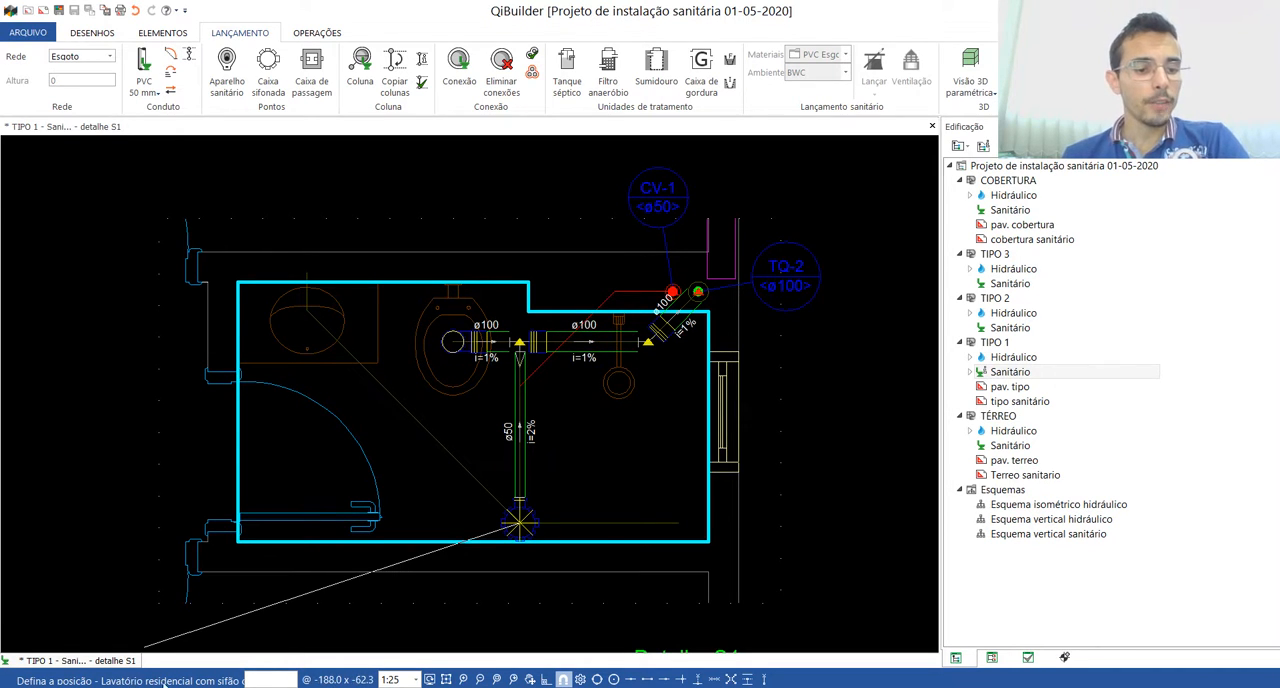
Step: Place the washbasin outlet in the wall behind the basin, piped to the siphon box, and the shower drain at the end of its guide line
{"action": "left_click", "coordinate": [307, 271]}
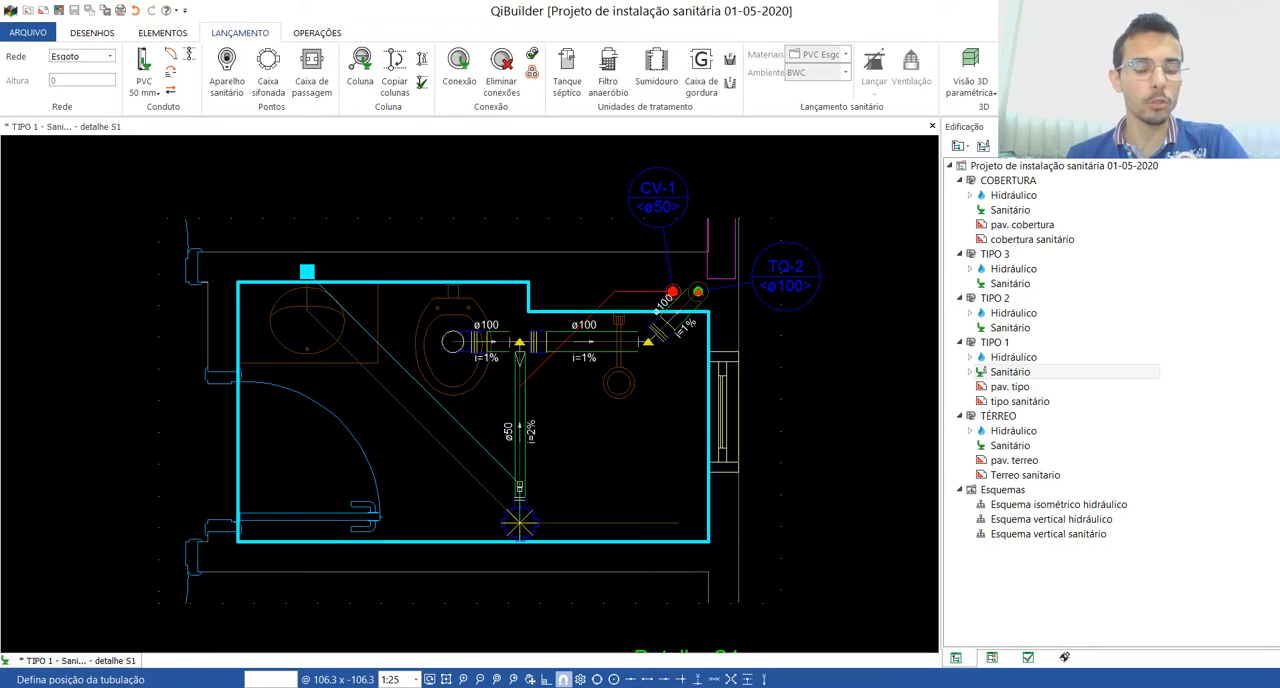
{"action": "left_click", "coordinate": [519, 522]}
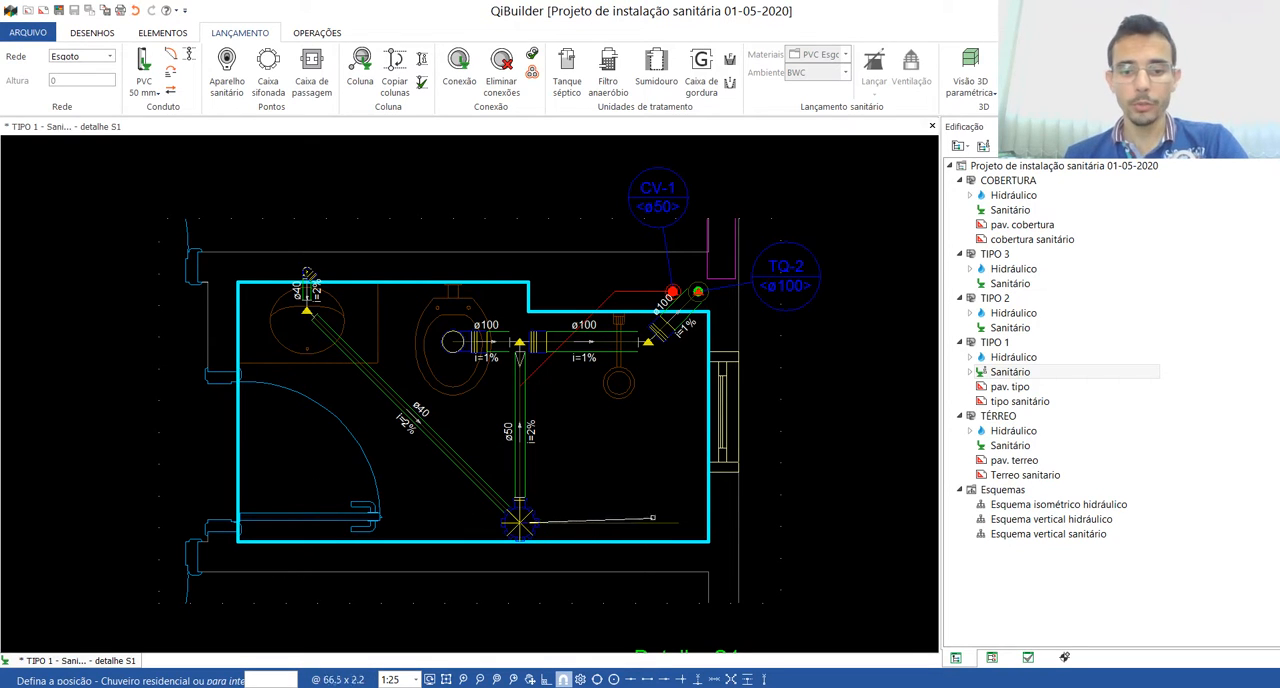
{"action": "left_click", "coordinate": [679, 522]}
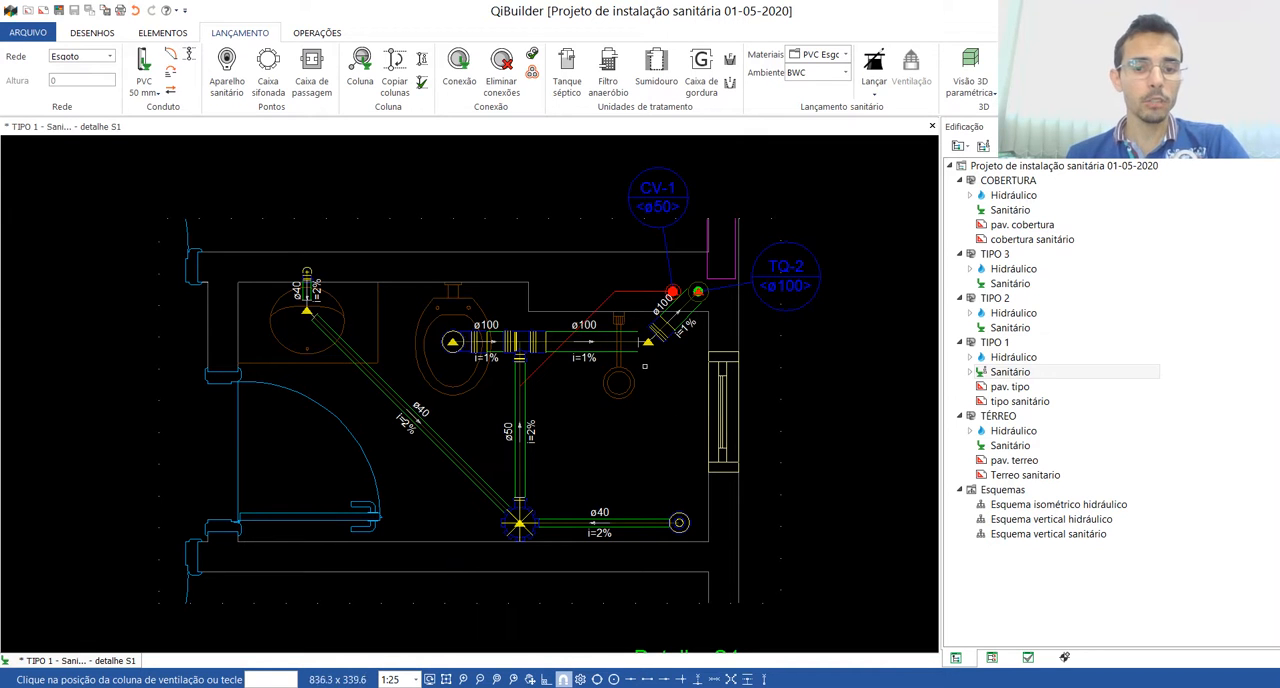
Step: Pick ventilation column CV-1 in the shaft as the column position for the bathroom's ventilation branch
{"action": "scroll", "coordinate": [522, 532], "scroll_direction": "up", "scroll_amount": 3}
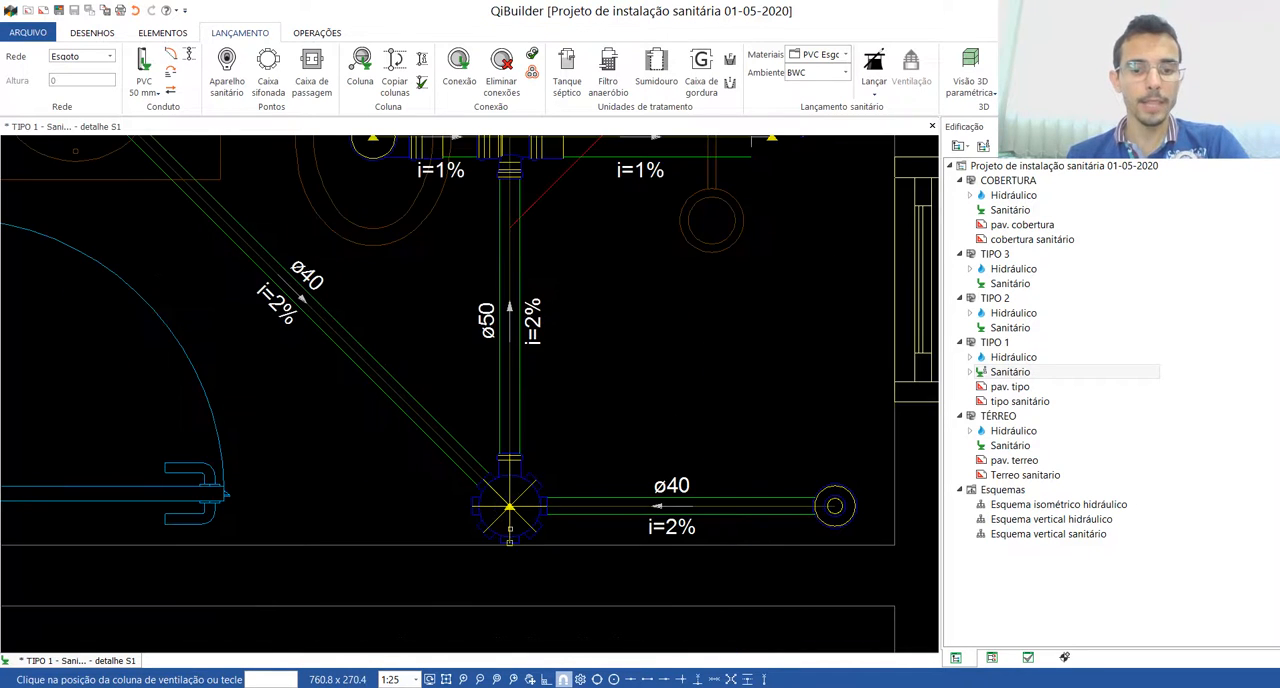
{"action": "scroll", "coordinate": [527, 483], "scroll_direction": "down", "scroll_amount": 2}
{"action": "scroll", "coordinate": [479, 244], "scroll_direction": "up", "scroll_amount": 2}
{"action": "scroll", "coordinate": [495, 380], "scroll_direction": "down", "scroll_amount": 2}
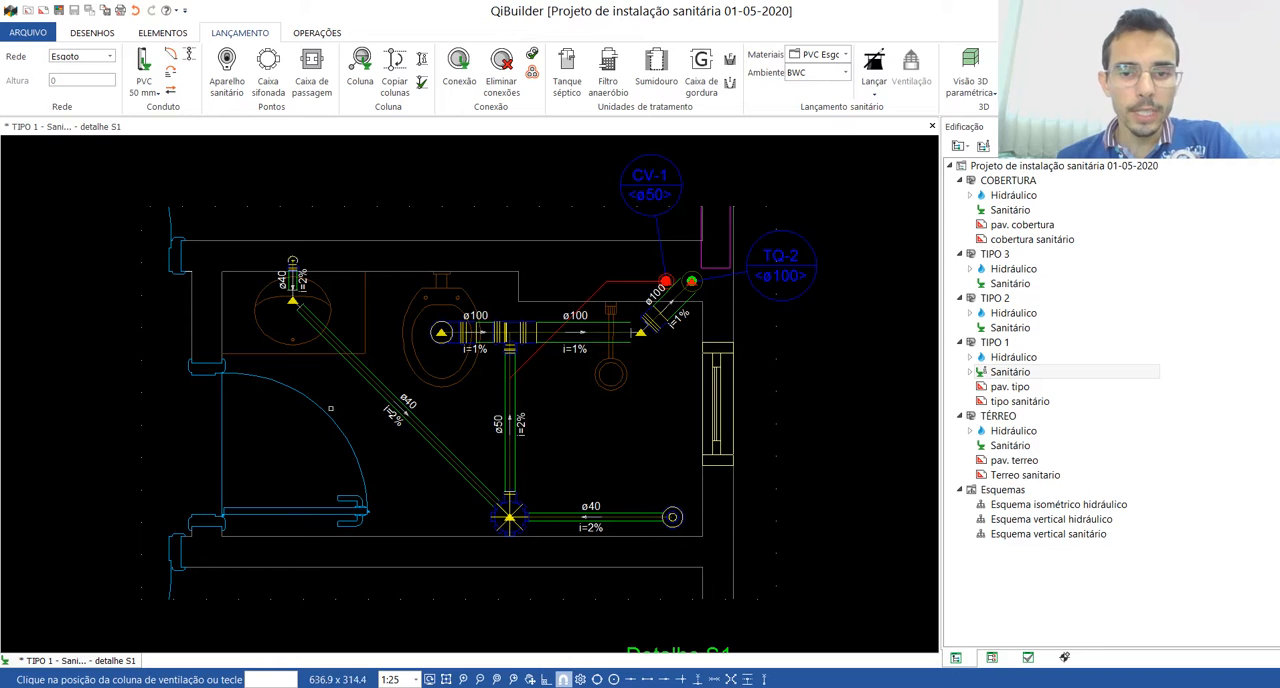
{"action": "left_click", "coordinate": [665, 279]}
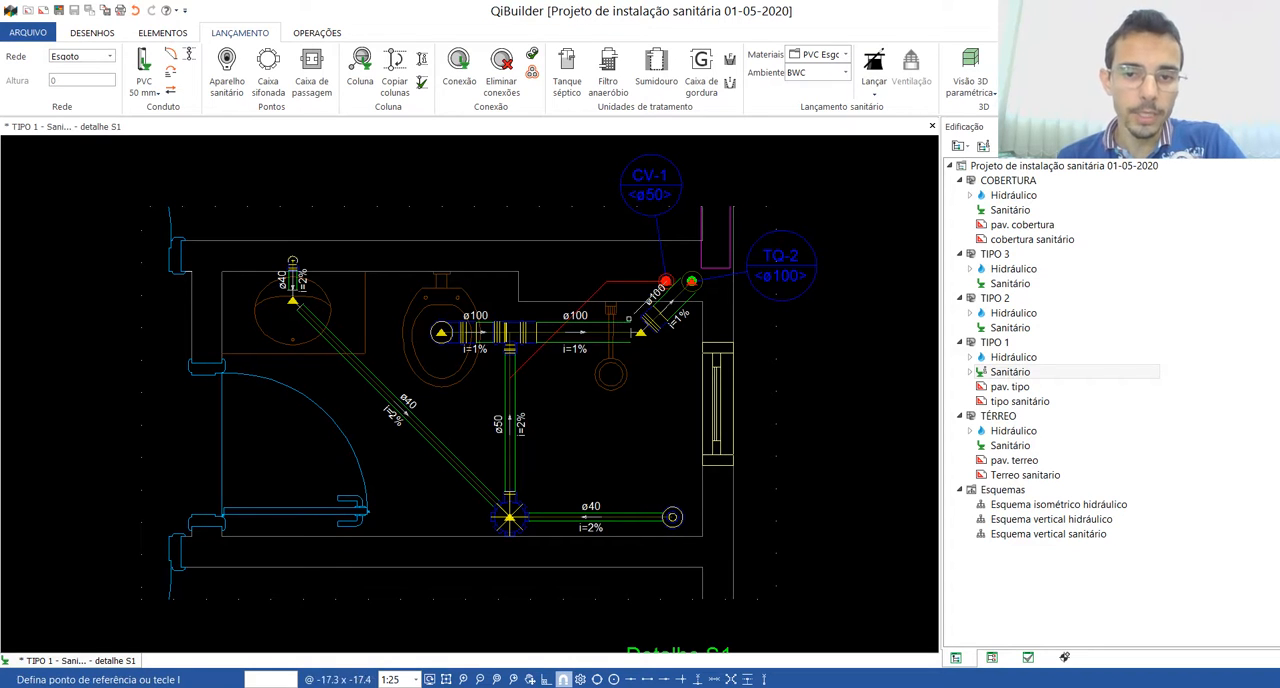
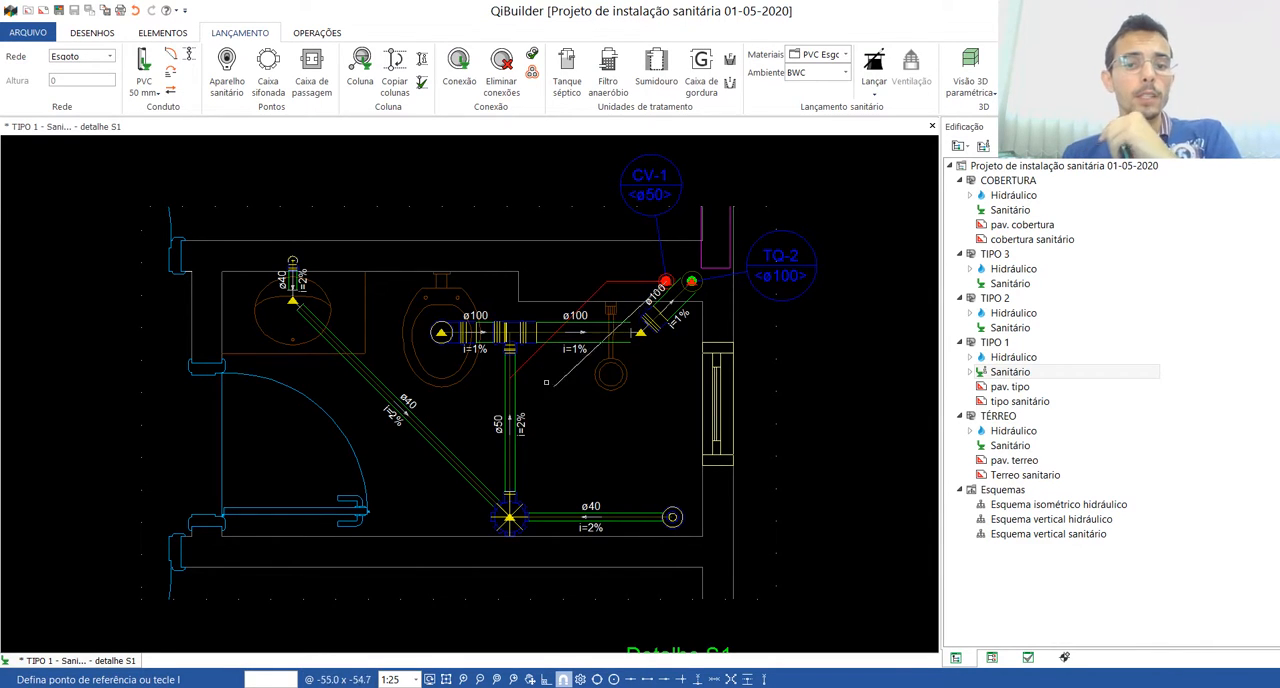
Step: Route the ventilation branch from CV-1 through an intermediate point at the guide line's bend and connect it to the siphon box's ø50 branch pipe
{"action": "scroll", "coordinate": [593, 272], "scroll_direction": "up", "scroll_amount": 2}
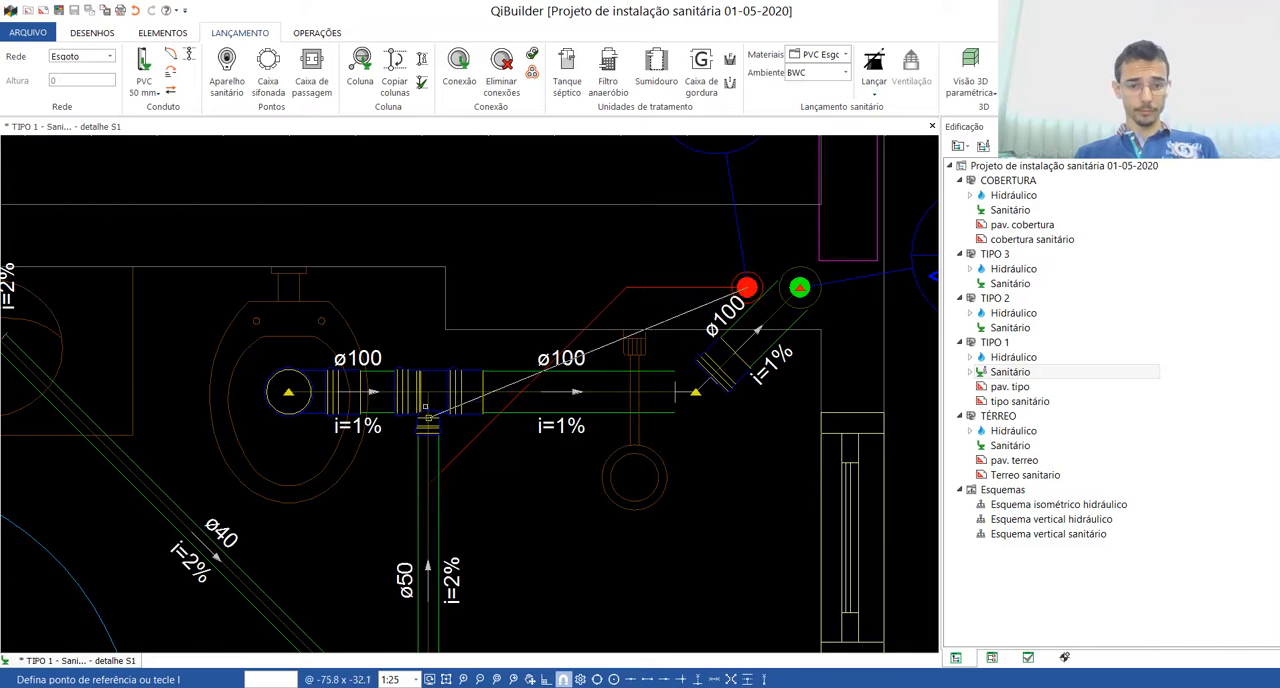
{"action": "scroll", "coordinate": [425, 407], "scroll_direction": "down", "scroll_amount": 1}
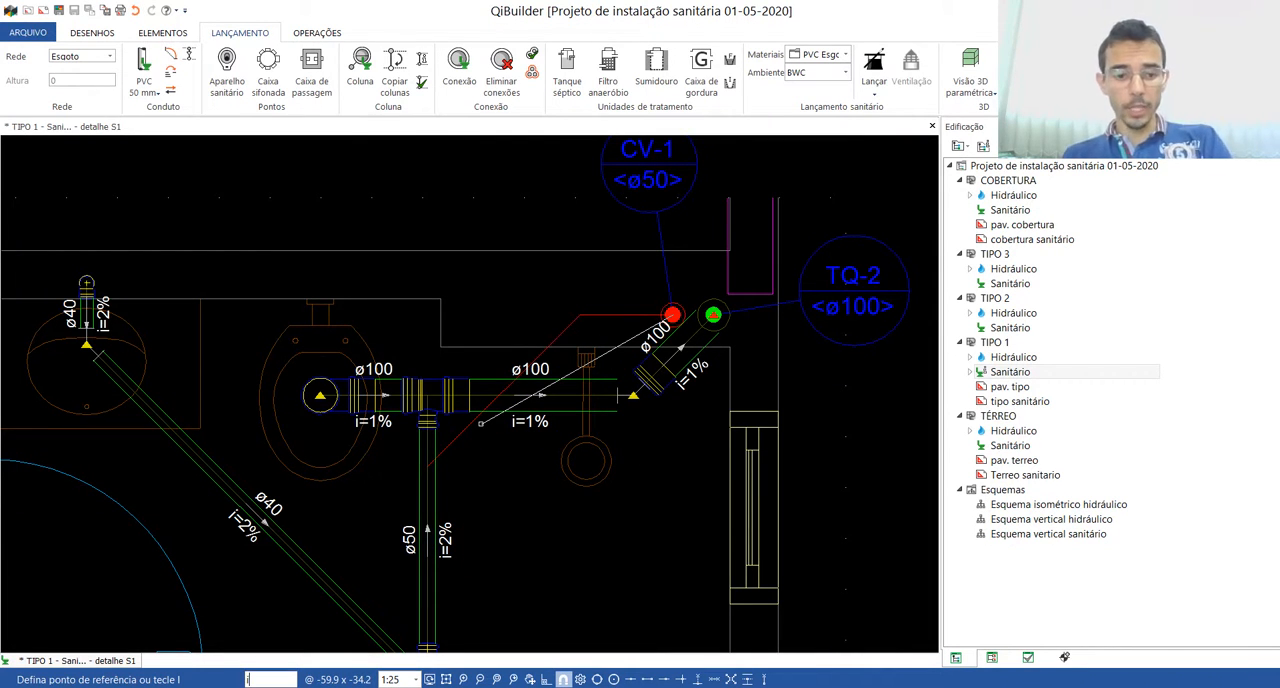
{"action": "key", "text": "Return"}
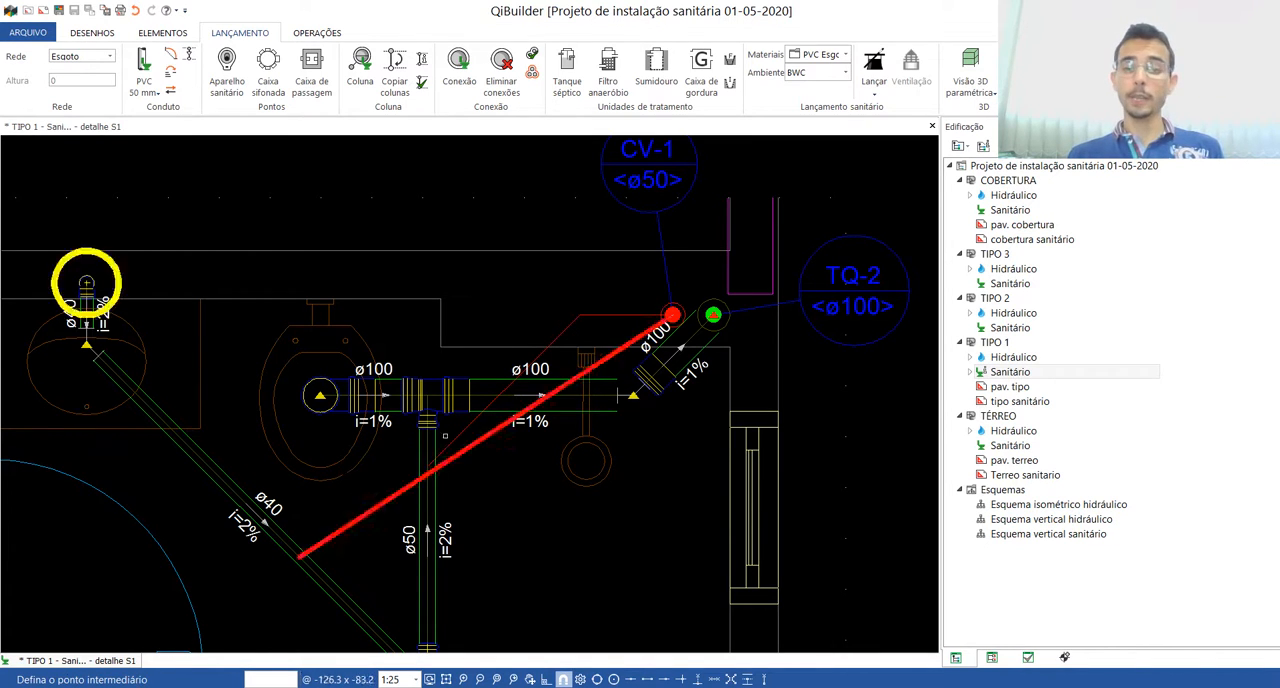
{"action": "scroll", "coordinate": [579, 315], "scroll_direction": "up", "scroll_amount": 2}
{"action": "left_click", "coordinate": [582, 315]}
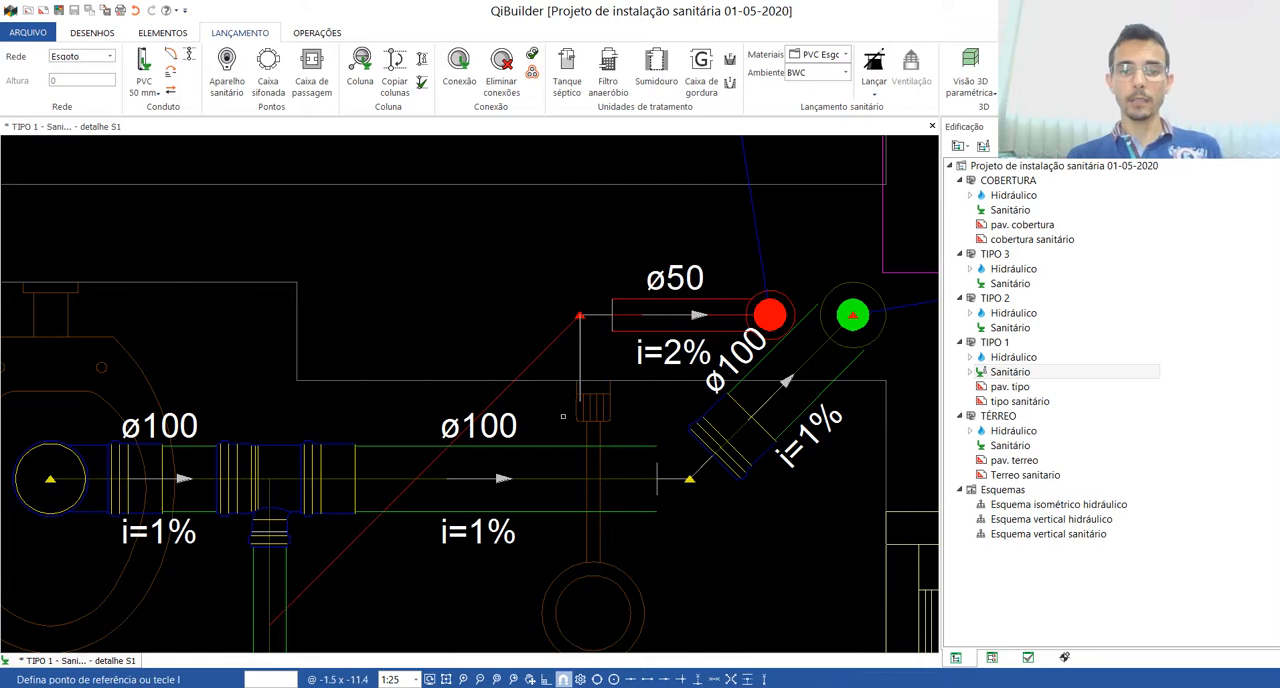
{"action": "scroll", "coordinate": [582, 315], "scroll_direction": "down", "scroll_amount": 3}
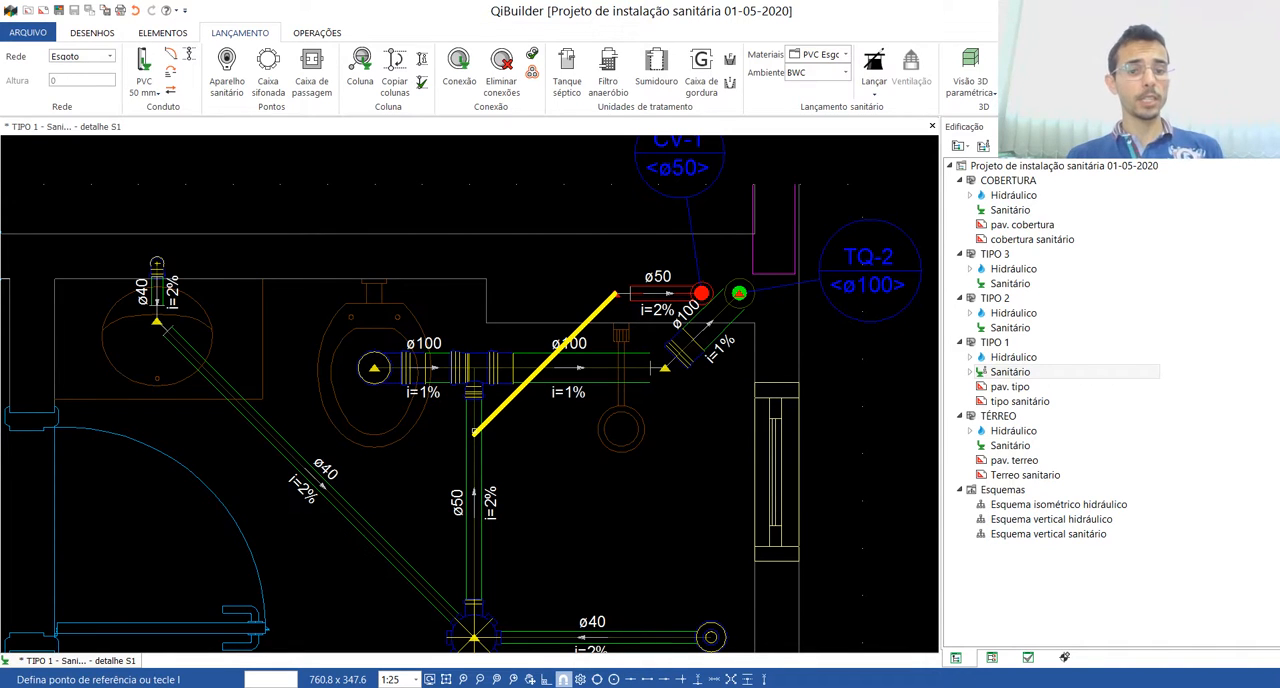
{"action": "left_click", "coordinate": [474, 432]}
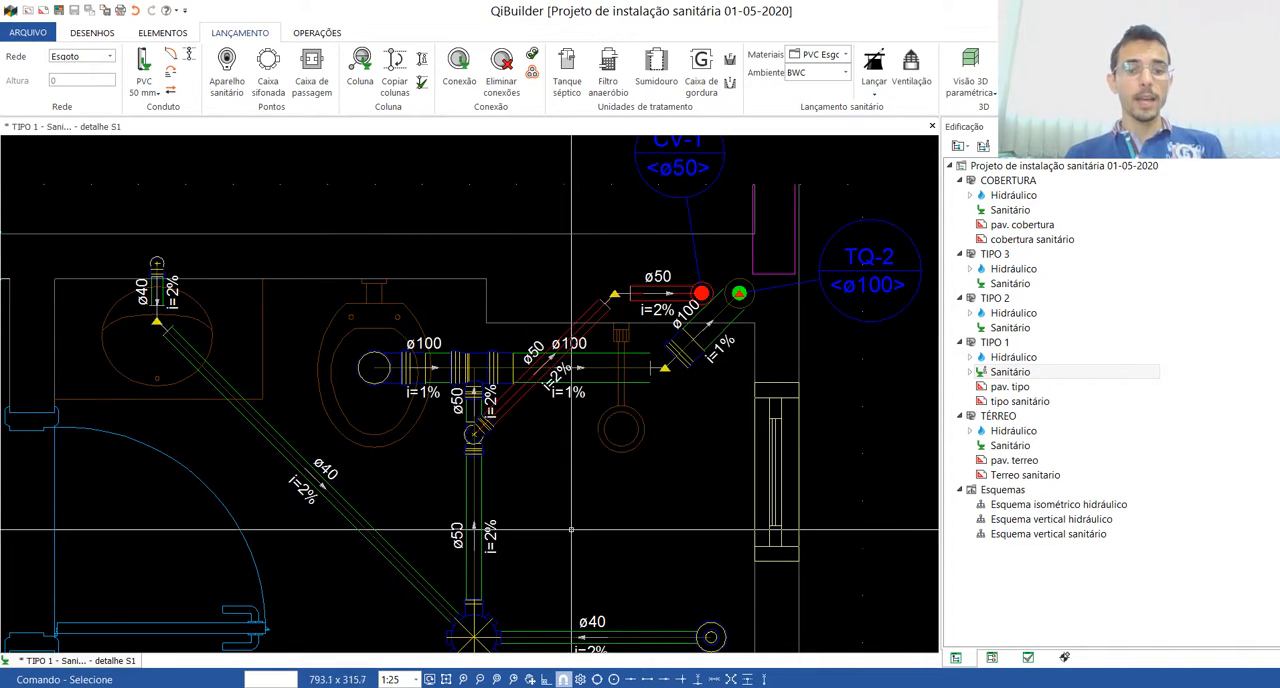
Step: Examine the ventilation branch, its bend and its connections to CV-1 and the drain pipe in the bathroom detail
{"action": "scroll", "coordinate": [495, 435], "scroll_direction": "up", "scroll_amount": 1}
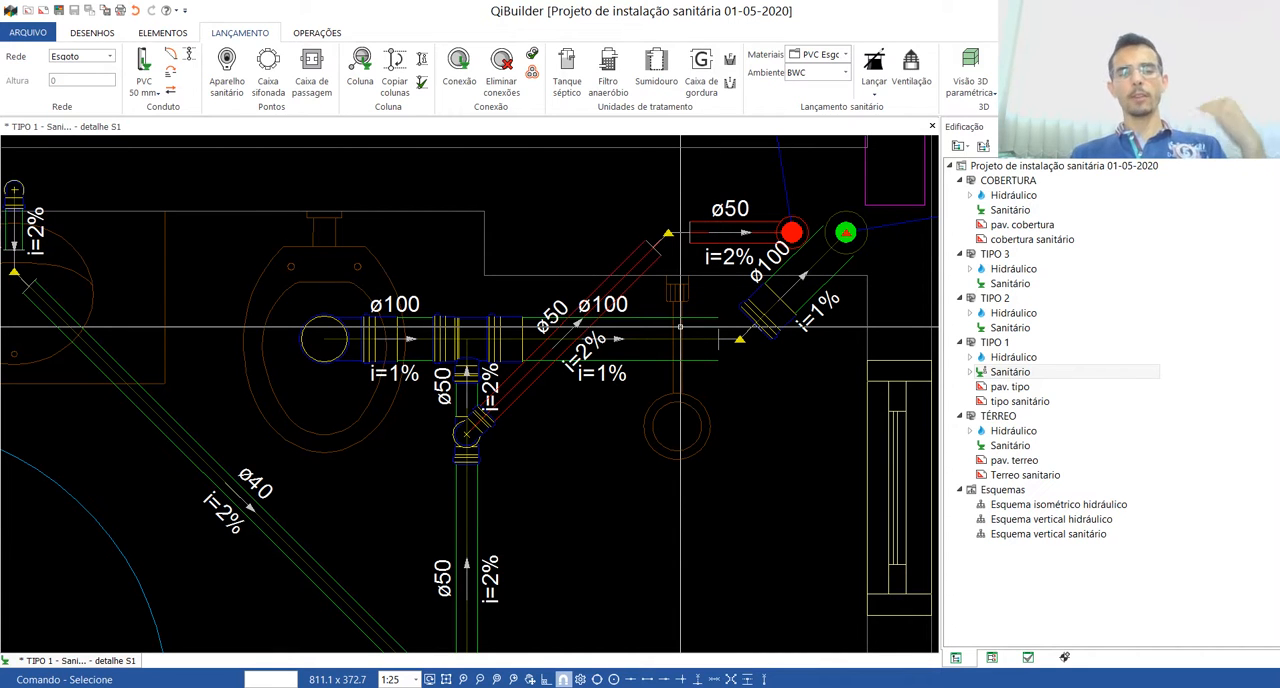
{"action": "scroll", "coordinate": [614, 253], "scroll_direction": "down", "scroll_amount": 1}
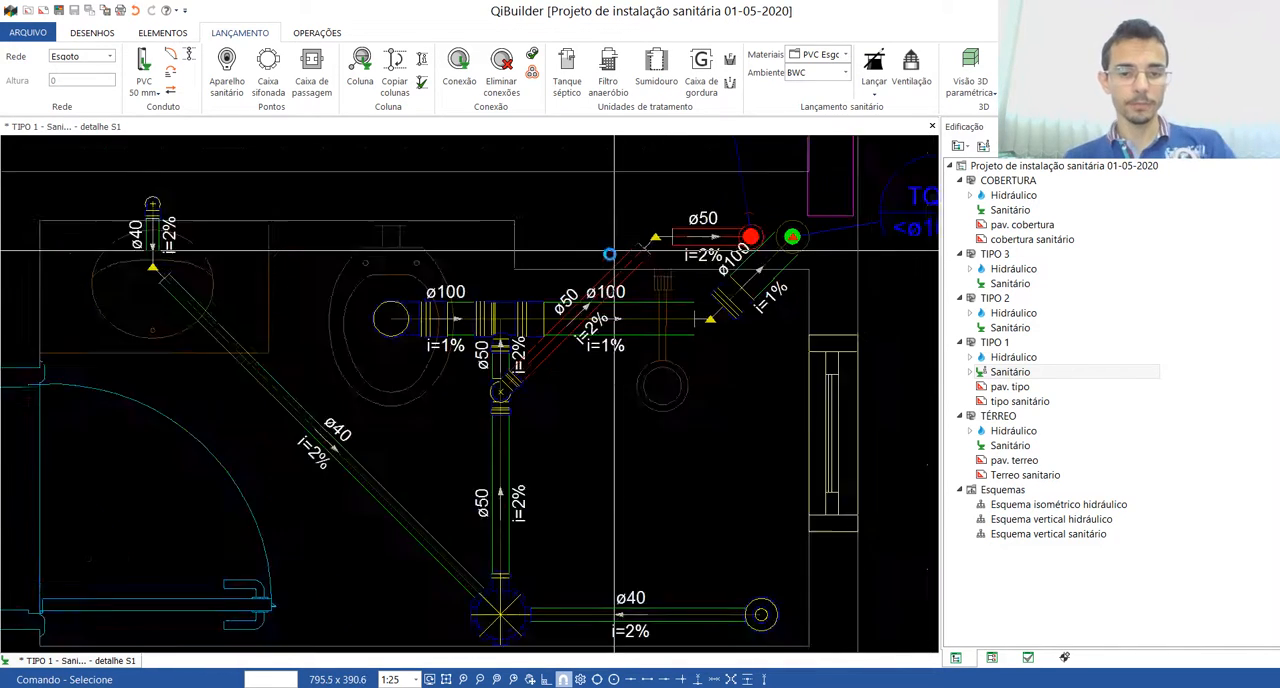
{"action": "scroll", "coordinate": [614, 253], "scroll_direction": "down", "scroll_amount": 1}
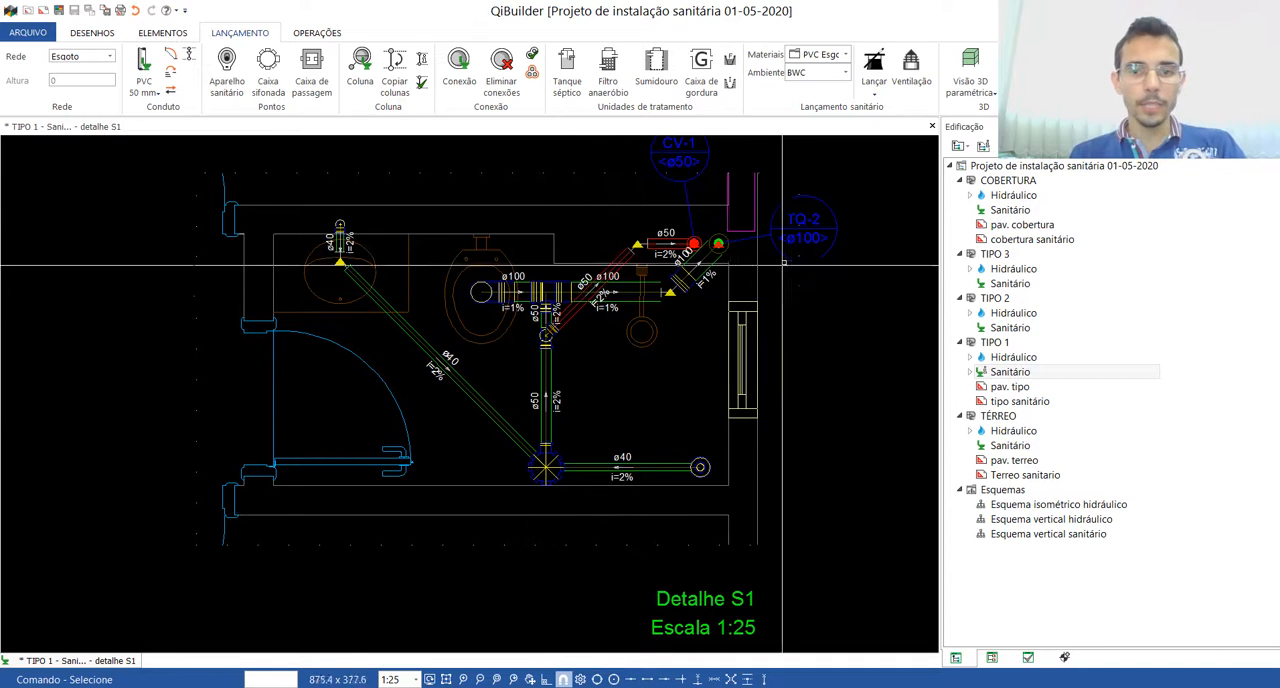
{"action": "scroll", "coordinate": [646, 260], "scroll_direction": "up", "scroll_amount": 4}
{"action": "scroll", "coordinate": [640, 290], "scroll_direction": "down", "scroll_amount": 3}
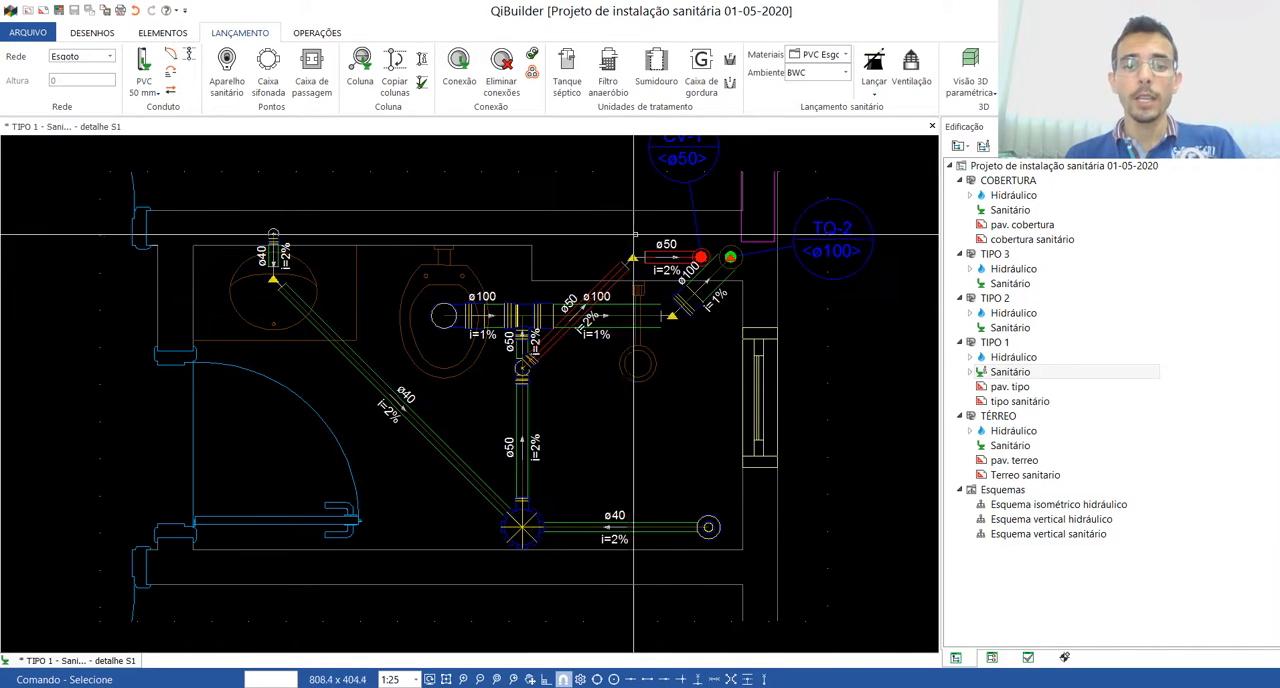
{"action": "scroll", "coordinate": [652, 232], "scroll_direction": "up", "scroll_amount": 5}
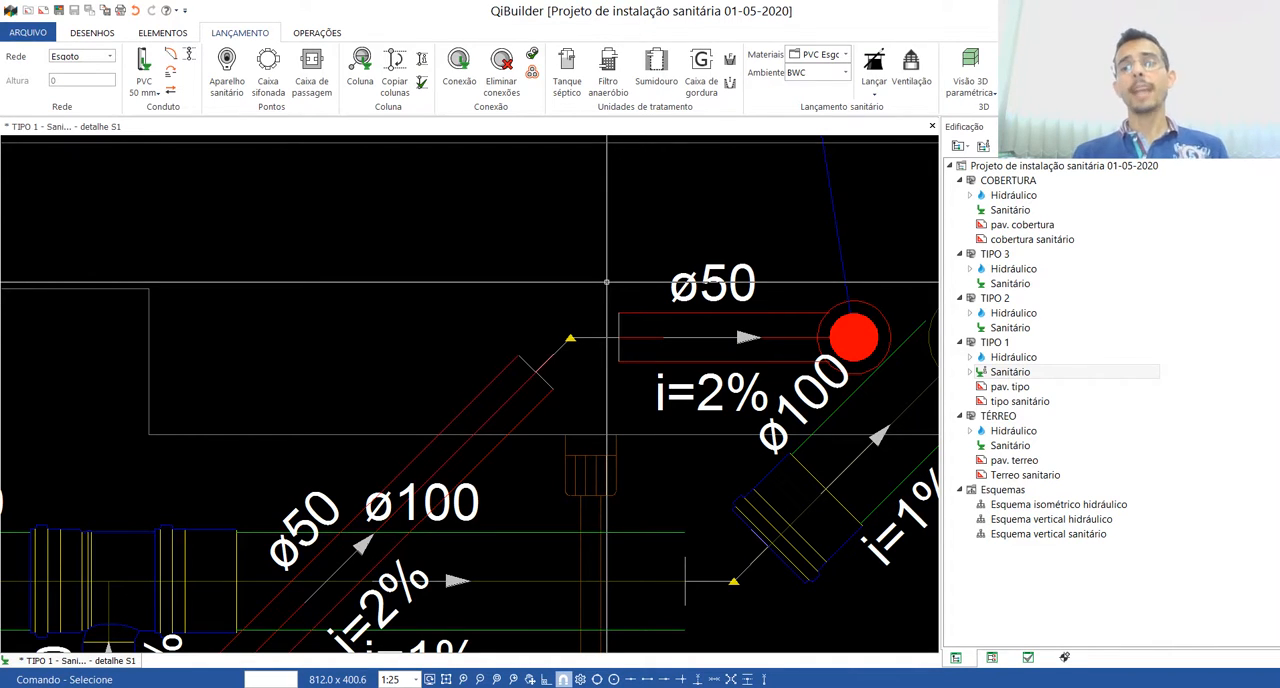
{"action": "scroll", "coordinate": [606, 290], "scroll_direction": "down", "scroll_amount": 5}
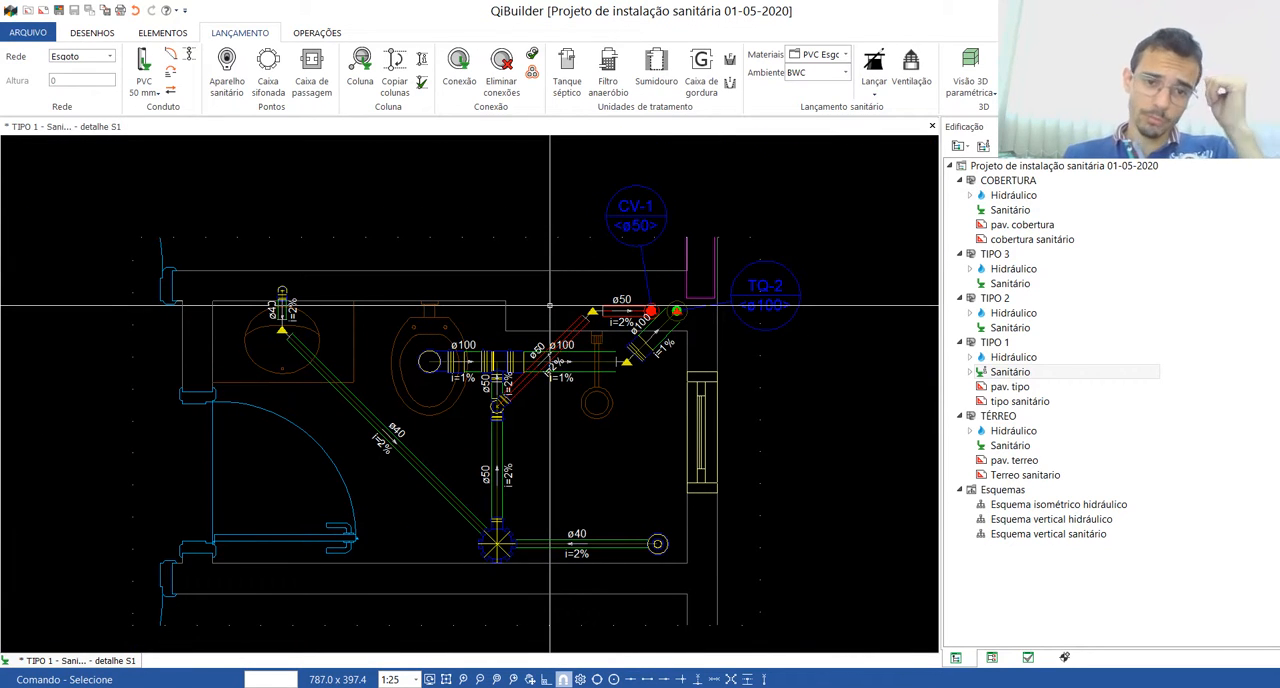
Step: Close detail S1 and view the bathroom's piping in the TIPO 1 sanitary floor plan
{"action": "left_click", "coordinate": [932, 127]}
{"action": "scroll", "coordinate": [680, 323], "scroll_direction": "down", "scroll_amount": 2}
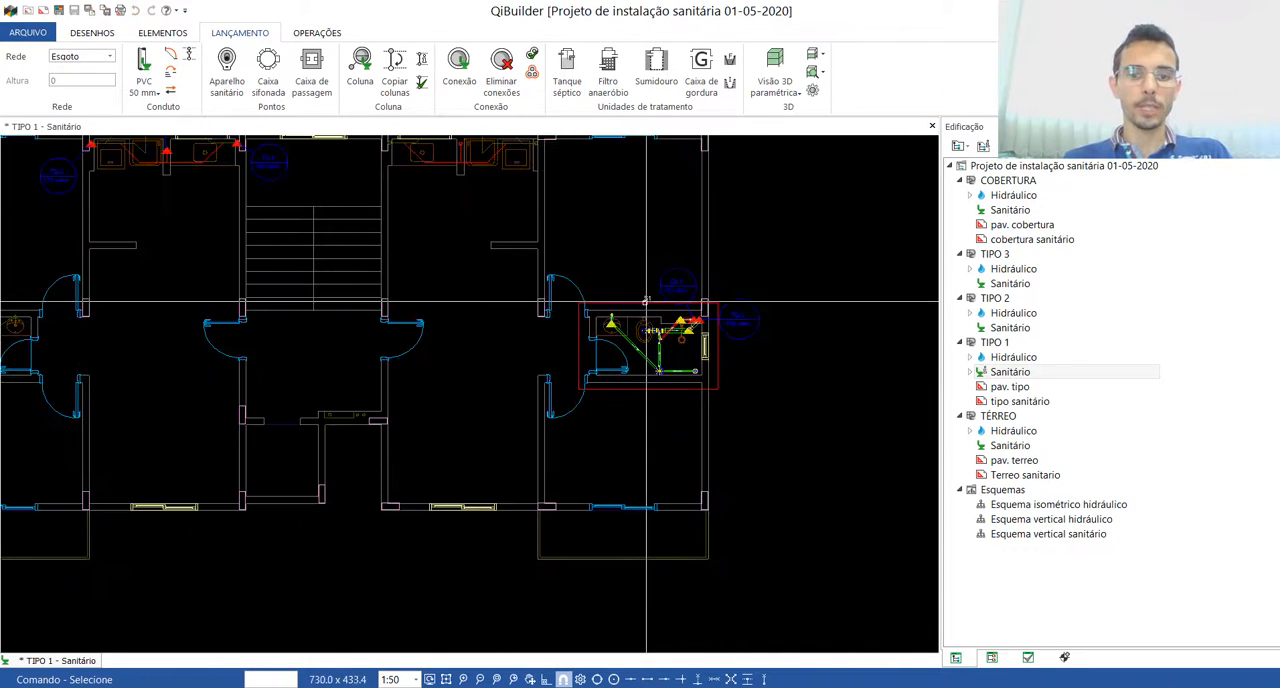
{"action": "scroll", "coordinate": [775, 320], "scroll_direction": "up", "scroll_amount": 2}
{"action": "scroll", "coordinate": [775, 320], "scroll_direction": "up", "scroll_amount": 3}
{"action": "scroll", "coordinate": [755, 333], "scroll_direction": "down", "scroll_amount": 3}
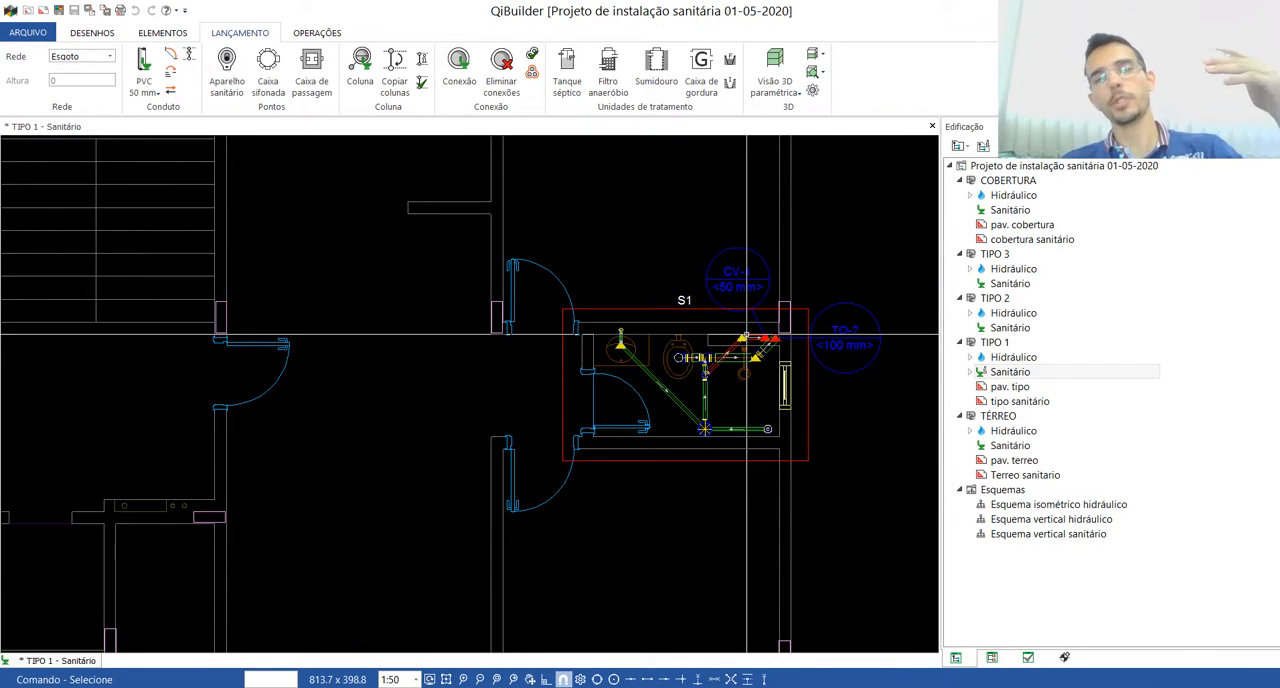
Step: Compare the guide lines of the opposite bathroom, with columns TQ-1 and CV-2, against the piping in the S1 bathroom
{"action": "scroll", "coordinate": [757, 330], "scroll_direction": "down", "scroll_amount": 4}
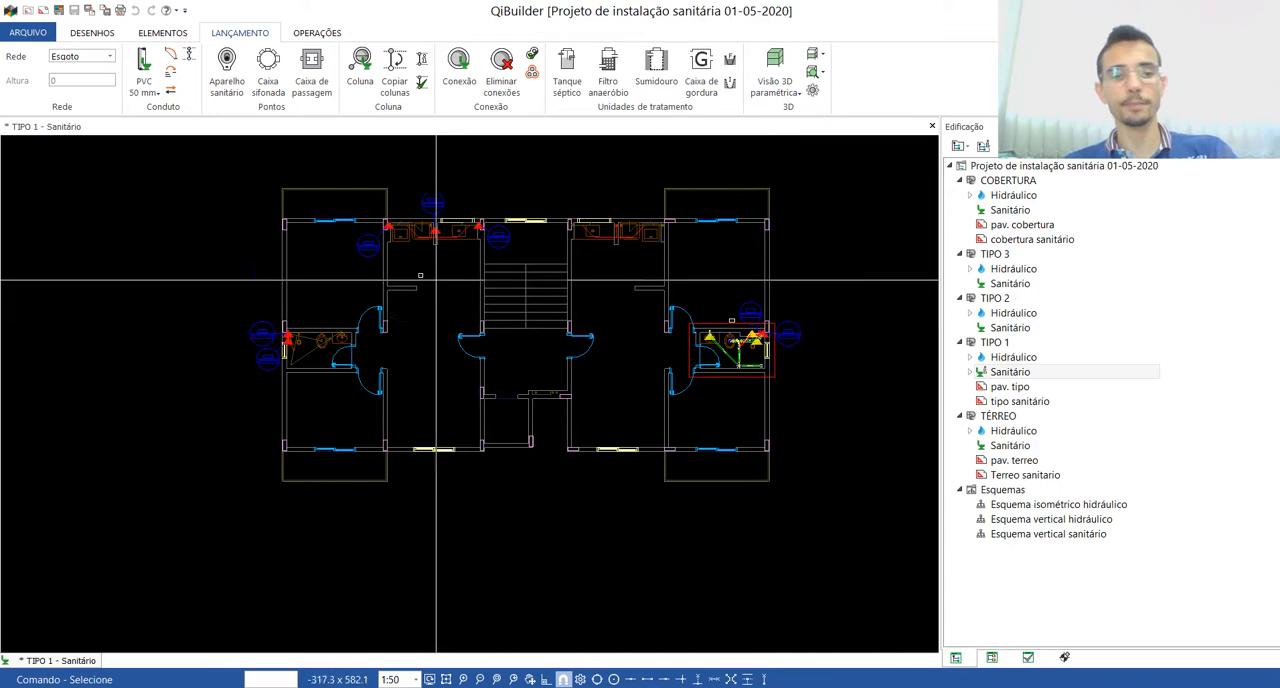
{"action": "scroll", "coordinate": [274, 354], "scroll_direction": "up", "scroll_amount": 4}
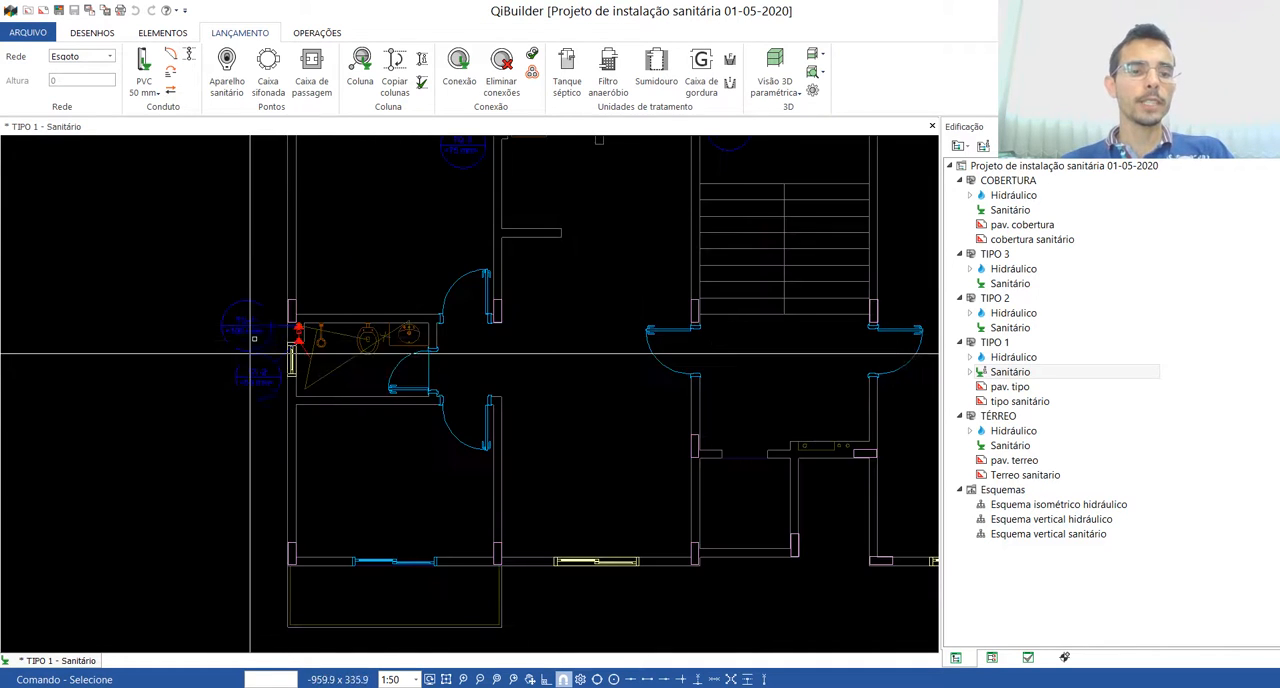
{"action": "scroll", "coordinate": [275, 355], "scroll_direction": "up", "scroll_amount": 3}
{"action": "scroll", "coordinate": [320, 376], "scroll_direction": "down", "scroll_amount": 2}
{"action": "scroll", "coordinate": [508, 375], "scroll_direction": "up", "scroll_amount": 3}
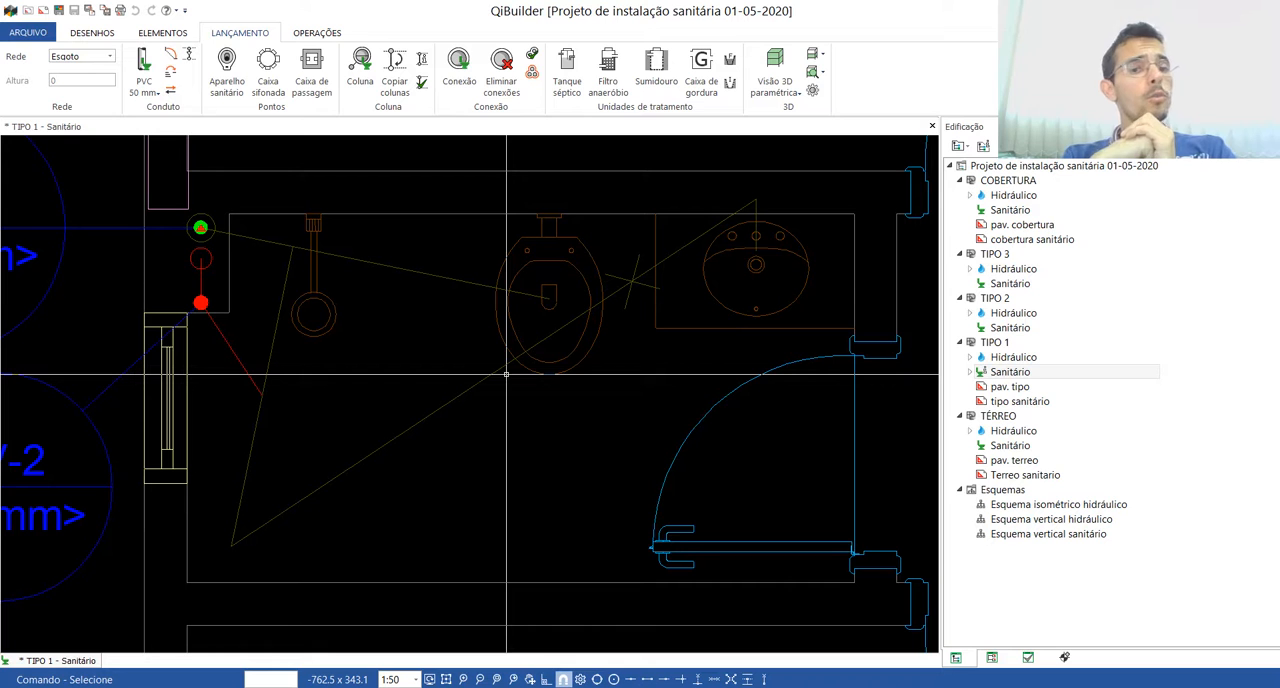
{"action": "scroll", "coordinate": [506, 374], "scroll_direction": "down", "scroll_amount": 5}
{"action": "scroll", "coordinate": [490, 340], "scroll_direction": "up", "scroll_amount": 6}
{"action": "scroll", "coordinate": [449, 295], "scroll_direction": "down", "scroll_amount": 1}
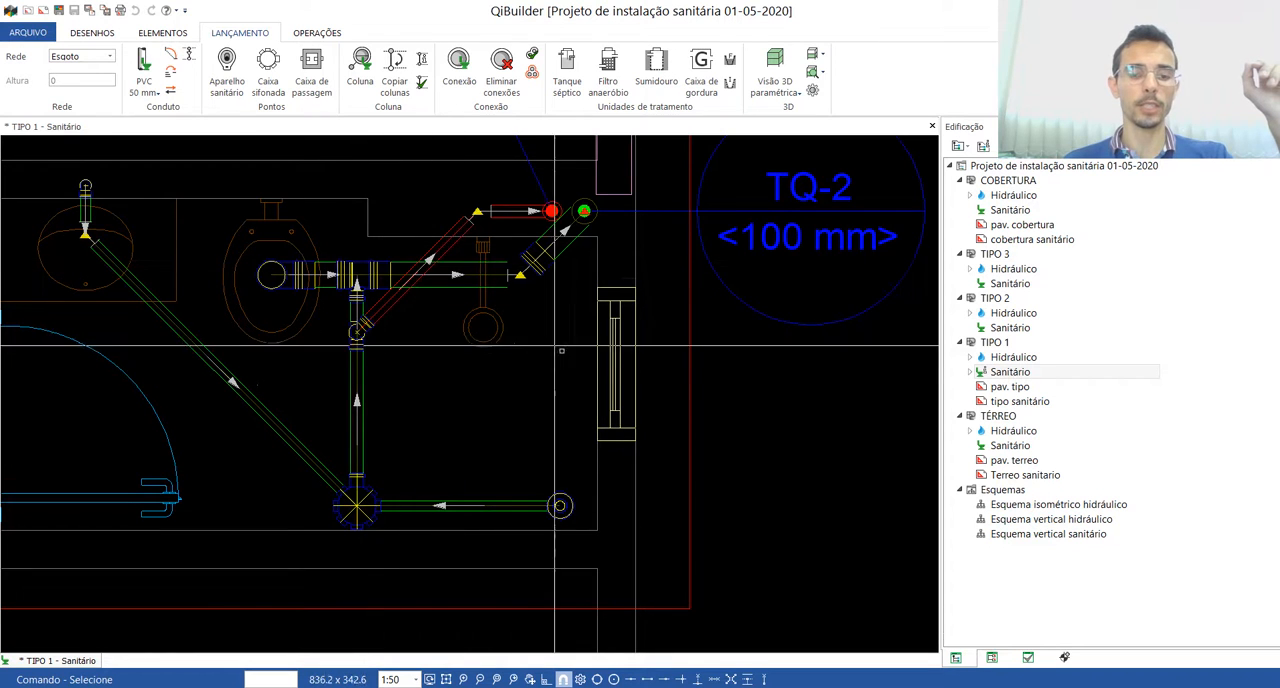
{"action": "scroll", "coordinate": [544, 342], "scroll_direction": "down", "scroll_amount": 2}
{"action": "scroll", "coordinate": [437, 588], "scroll_direction": "up", "scroll_amount": 3}
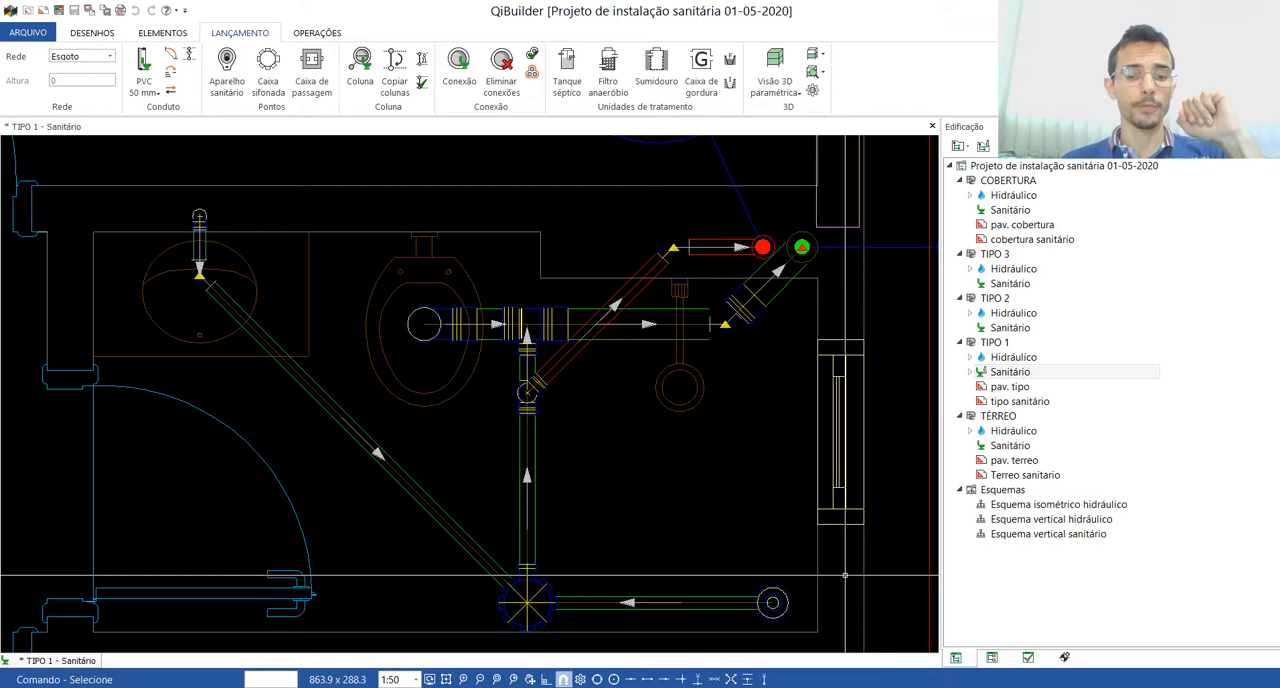
{"action": "scroll", "coordinate": [726, 460], "scroll_direction": "down", "scroll_amount": 5}
{"action": "scroll", "coordinate": [540, 428], "scroll_direction": "up", "scroll_amount": 6}
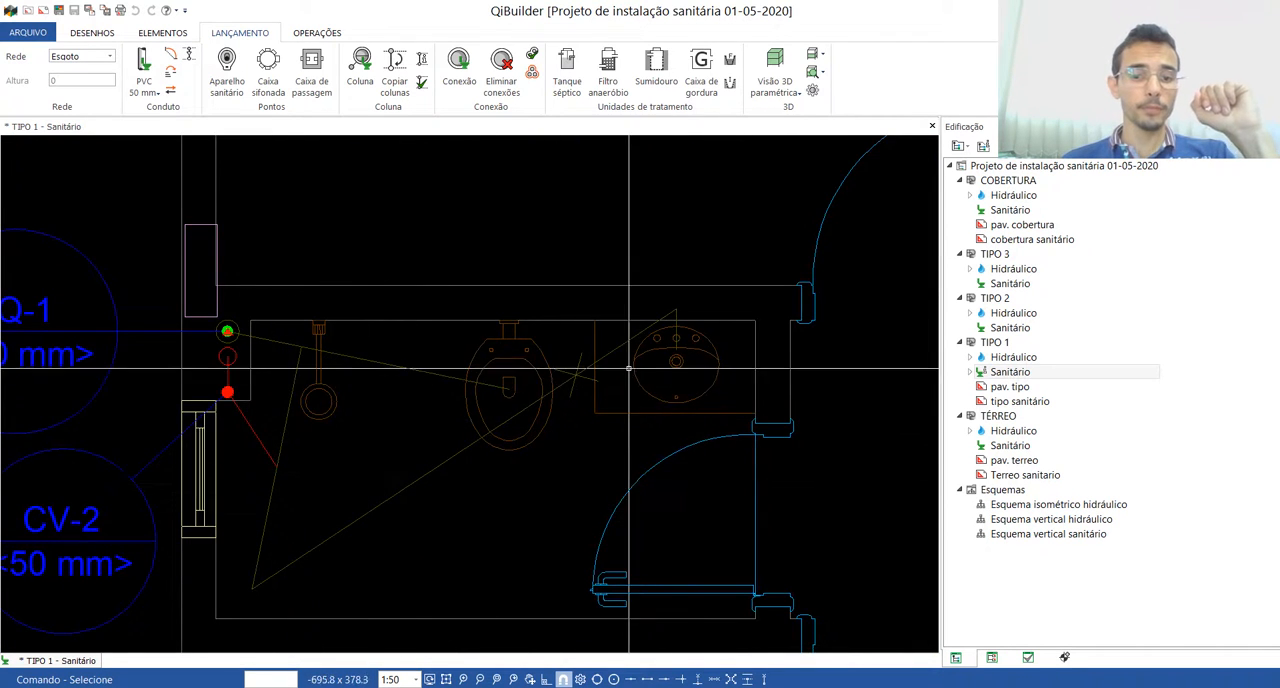
{"action": "scroll", "coordinate": [617, 373], "scroll_direction": "down", "scroll_amount": 3}
{"action": "scroll", "coordinate": [465, 467], "scroll_direction": "up", "scroll_amount": 4}
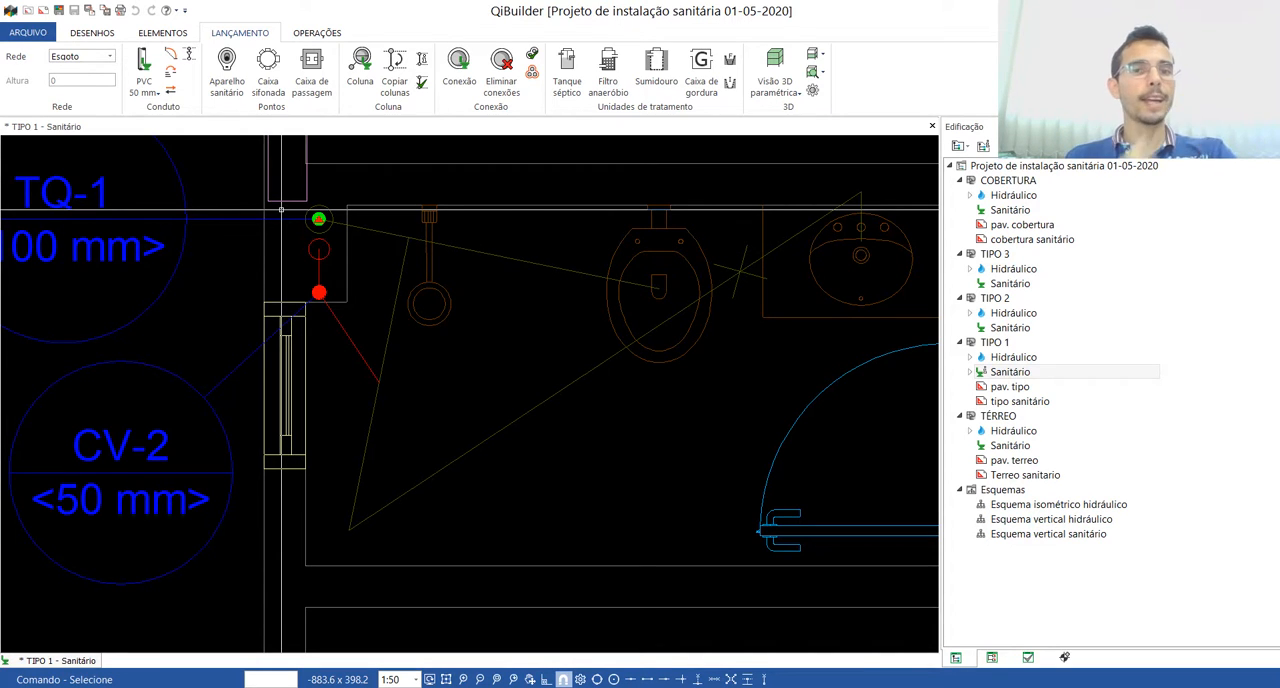
{"action": "scroll", "coordinate": [281, 210], "scroll_direction": "down", "scroll_amount": 6}
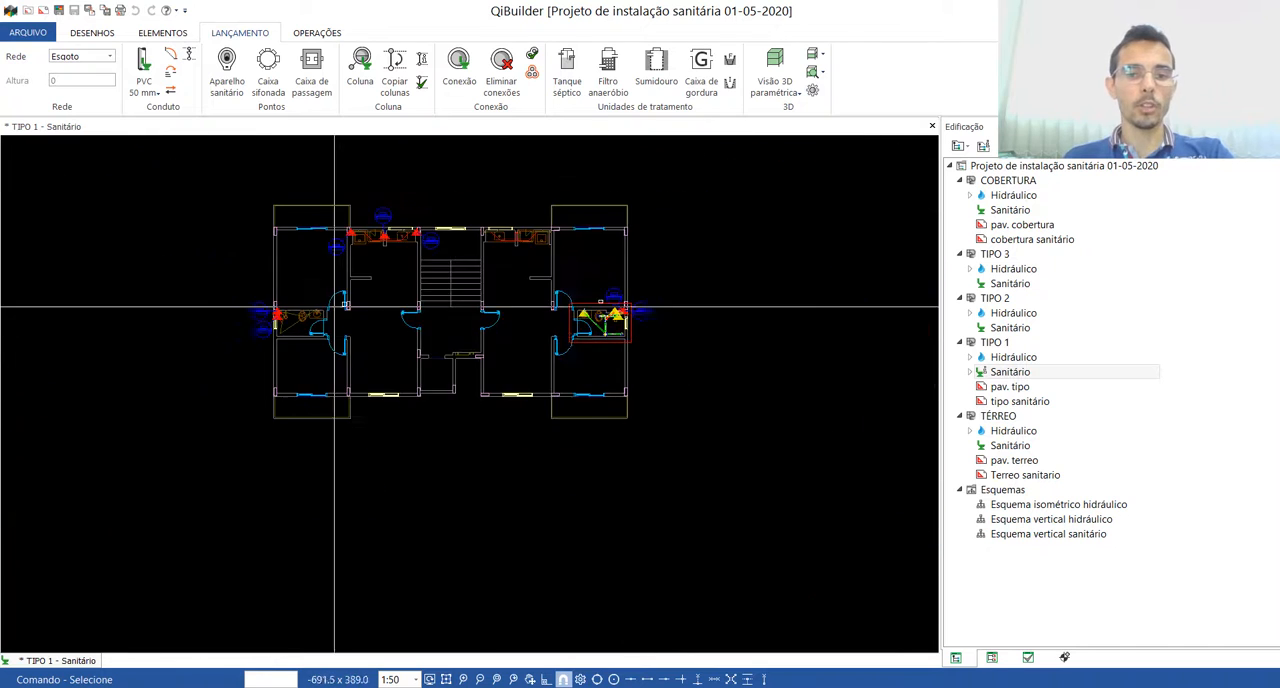
{"action": "scroll", "coordinate": [611, 302], "scroll_direction": "up", "scroll_amount": 6}
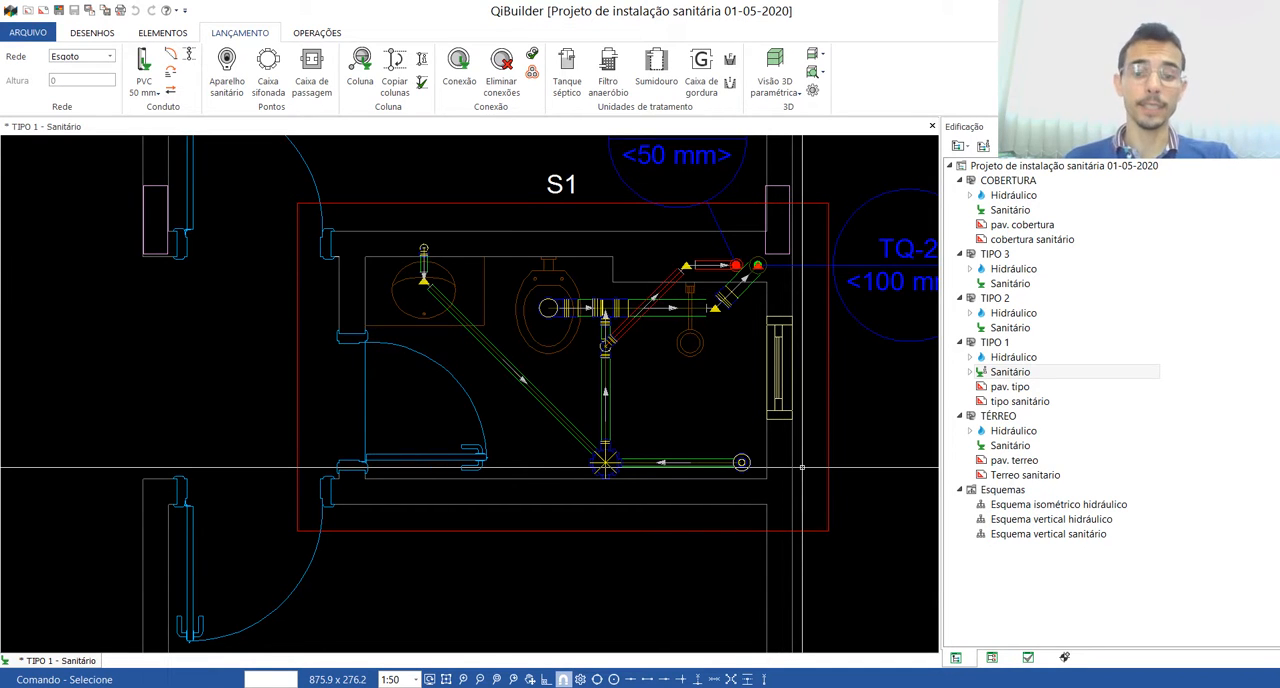
{"action": "scroll", "coordinate": [340, 270], "scroll_direction": "down", "scroll_amount": 5}
{"action": "scroll", "coordinate": [603, 279], "scroll_direction": "up", "scroll_amount": 3}
{"action": "scroll", "coordinate": [730, 279], "scroll_direction": "up", "scroll_amount": 2}
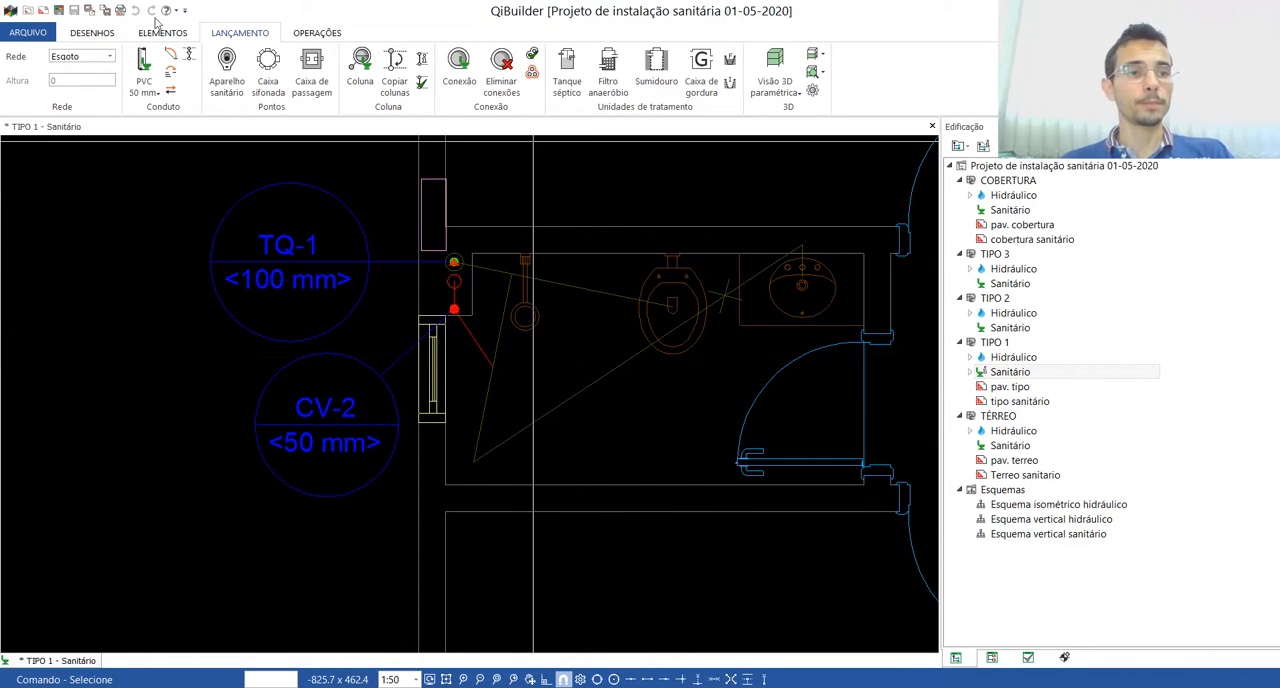
Step: Open the Cadastro and expand the Sanitário group of the launch schemes (Esquemas de lançamento)
{"action": "left_click", "coordinate": [53, 35]}
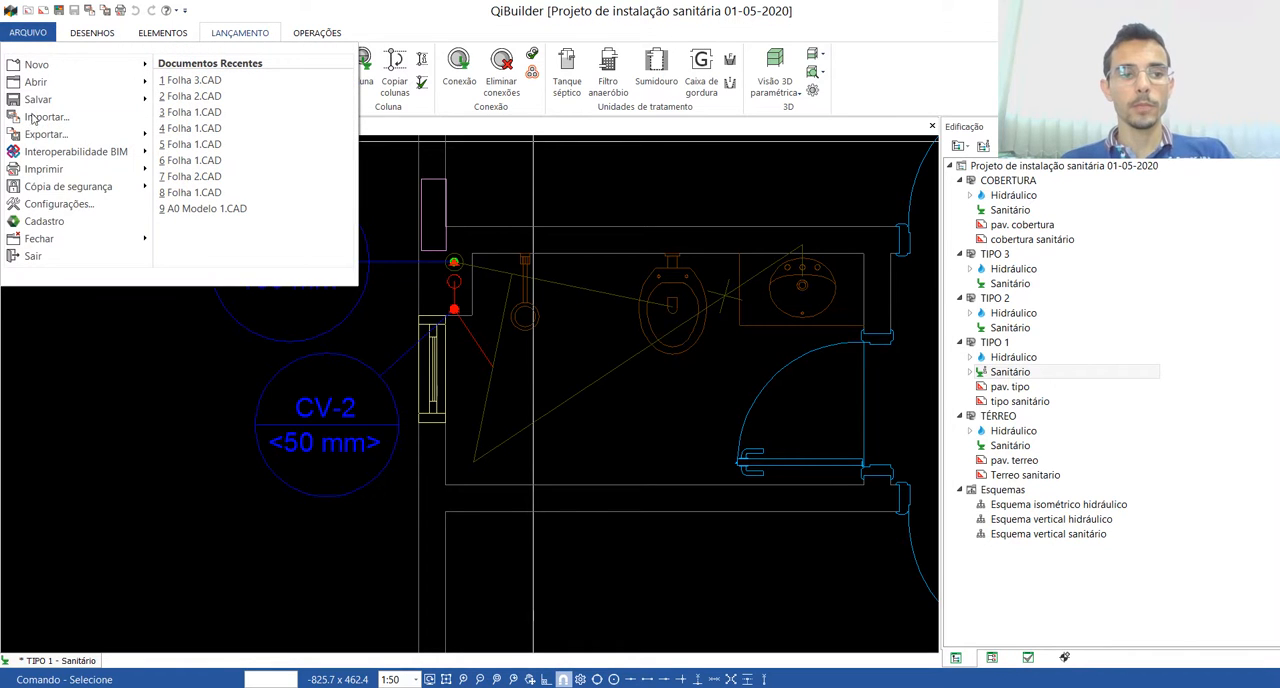
{"action": "left_click", "coordinate": [43, 222]}
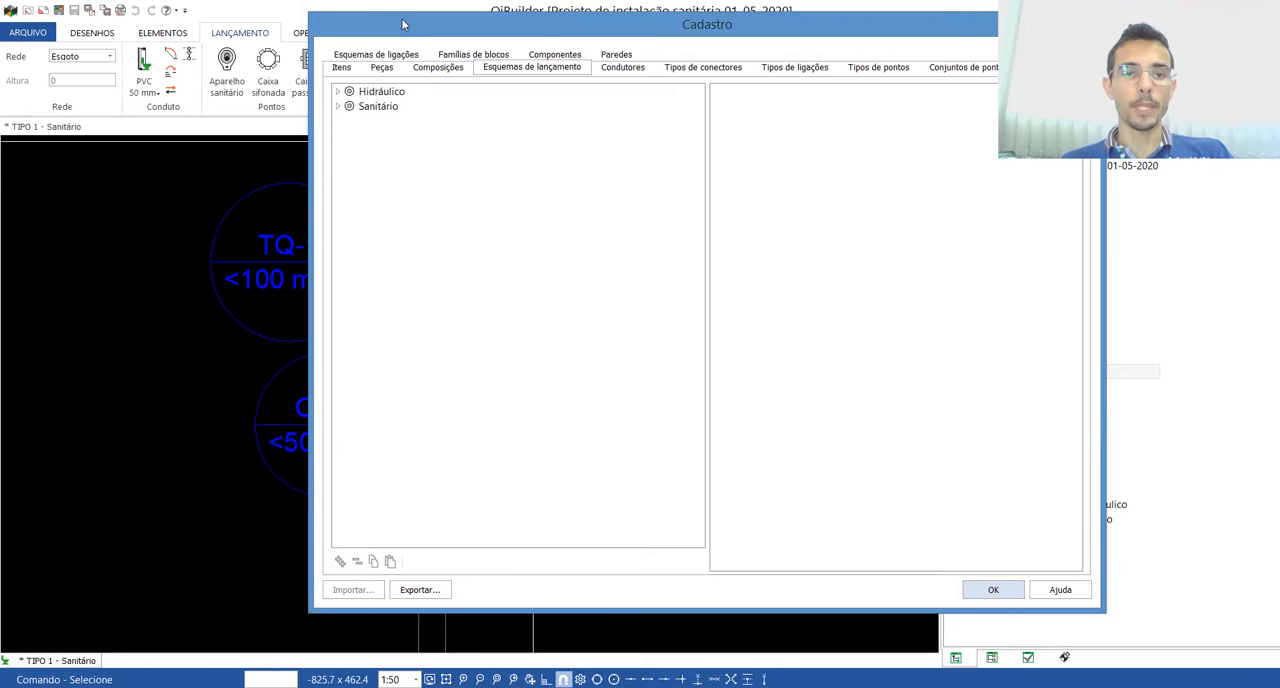
{"action": "left_click_drag", "start_coordinate": [402, 25], "coordinate": [383, 49]}
{"action": "left_click", "coordinate": [323, 92]}
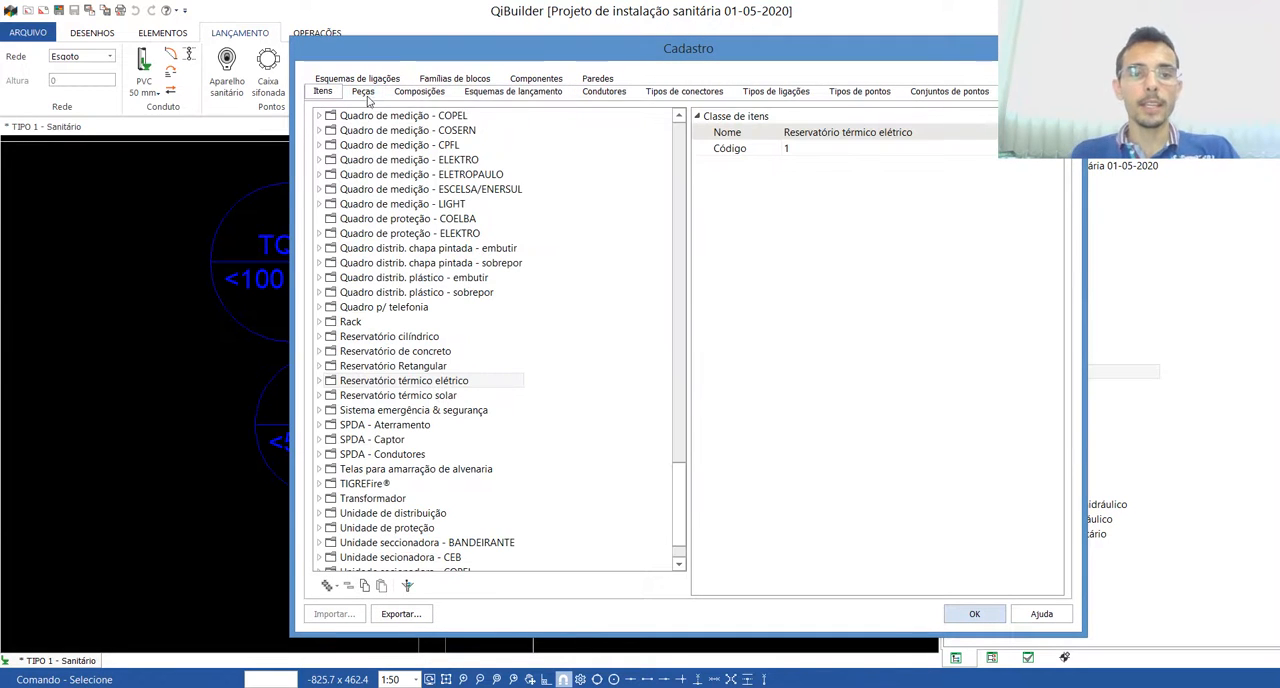
{"action": "left_click", "coordinate": [364, 92]}
{"action": "left_click", "coordinate": [410, 93]}
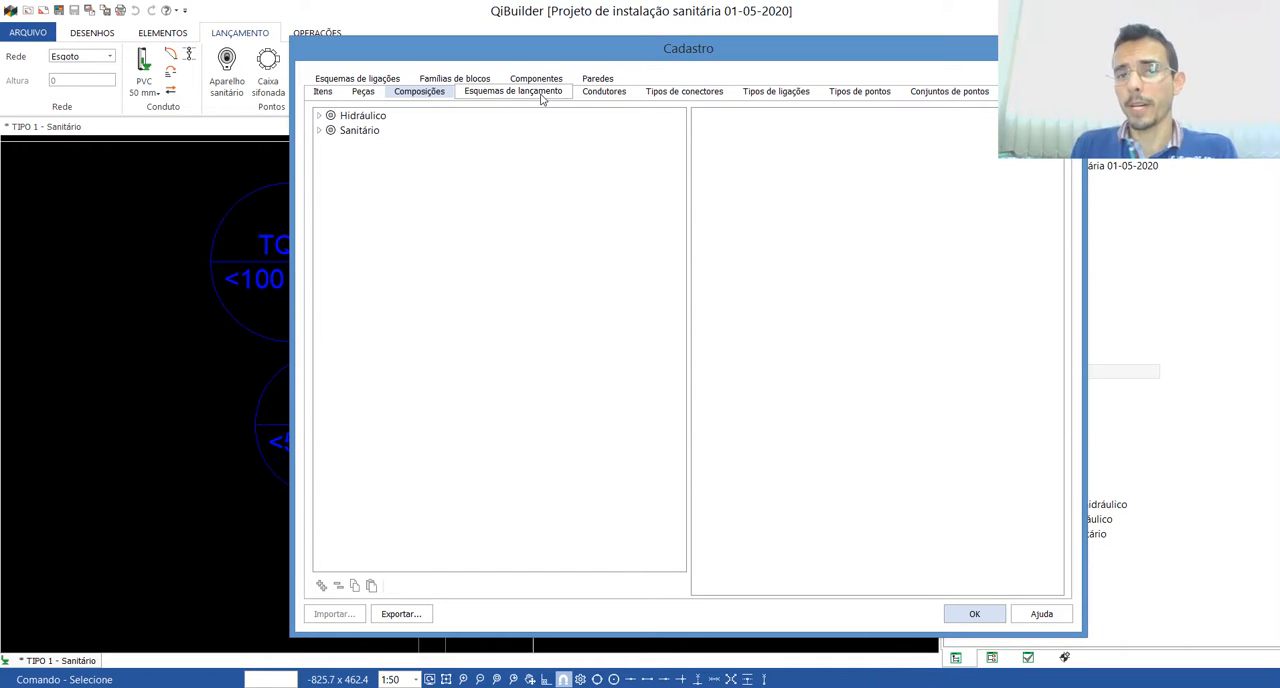
{"action": "left_click", "coordinate": [321, 131]}
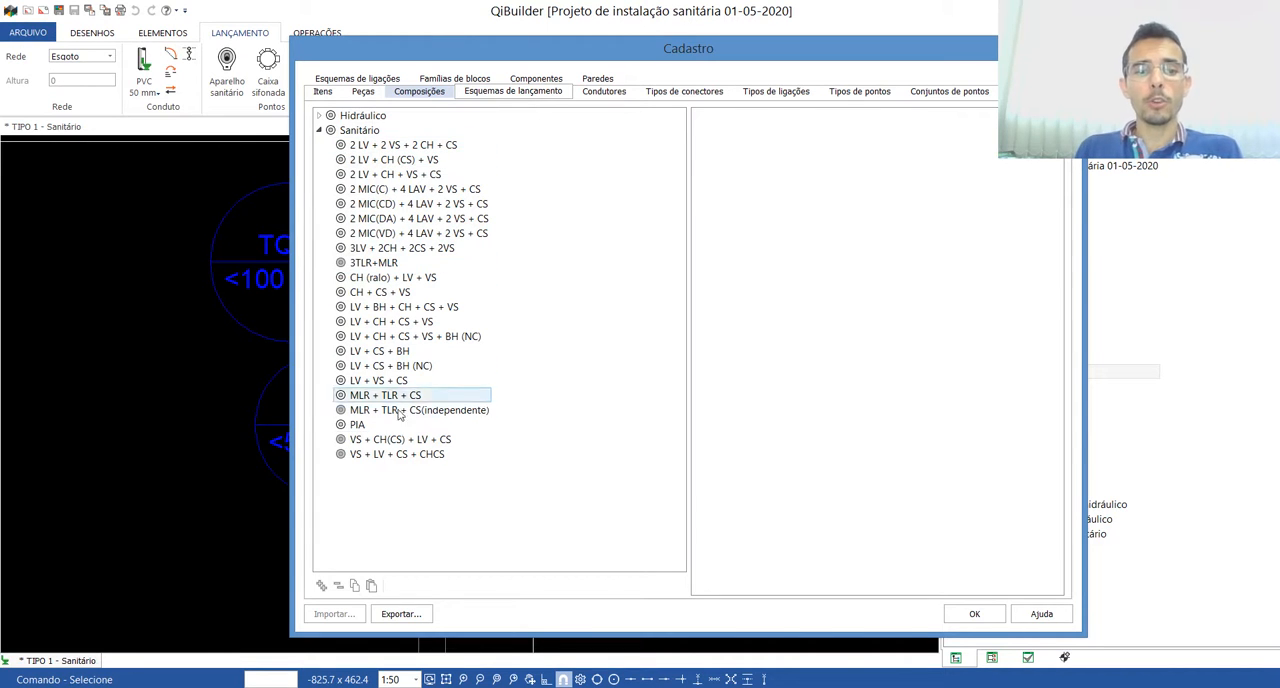
Step: Review the components of launch schemes such as 3TLR+MLR, LV + VS + CS, 2 LV + 2 VS + 2 CH + CS and 2 LV + CH (CS) + VS
{"action": "left_click", "coordinate": [362, 263]}
{"action": "left_click", "coordinate": [369, 411]}
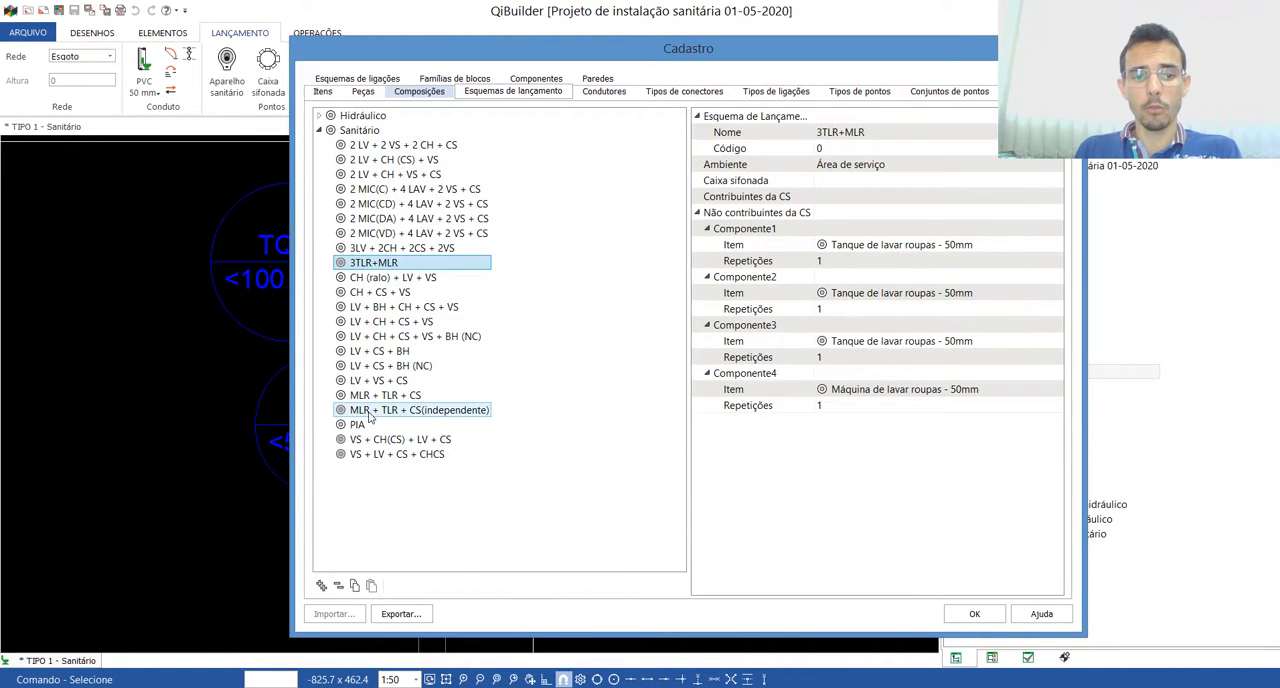
{"action": "left_click", "coordinate": [366, 440]}
{"action": "left_click", "coordinate": [373, 381]}
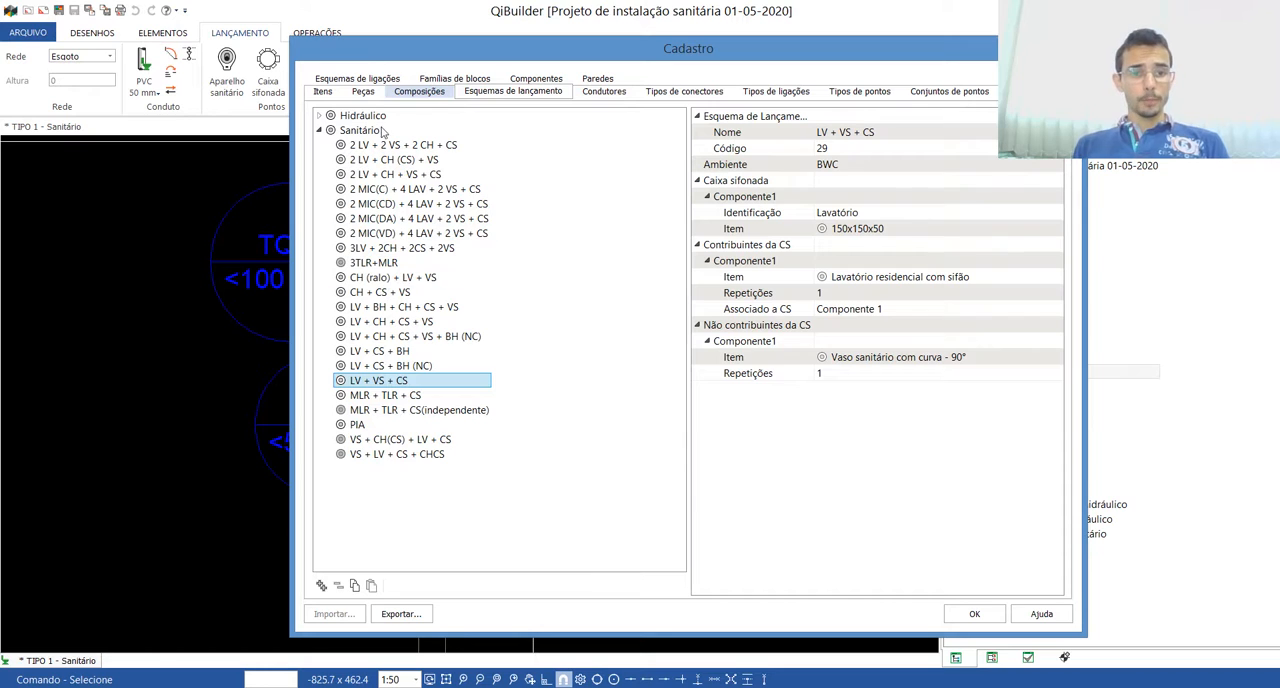
{"action": "left_click", "coordinate": [364, 90]}
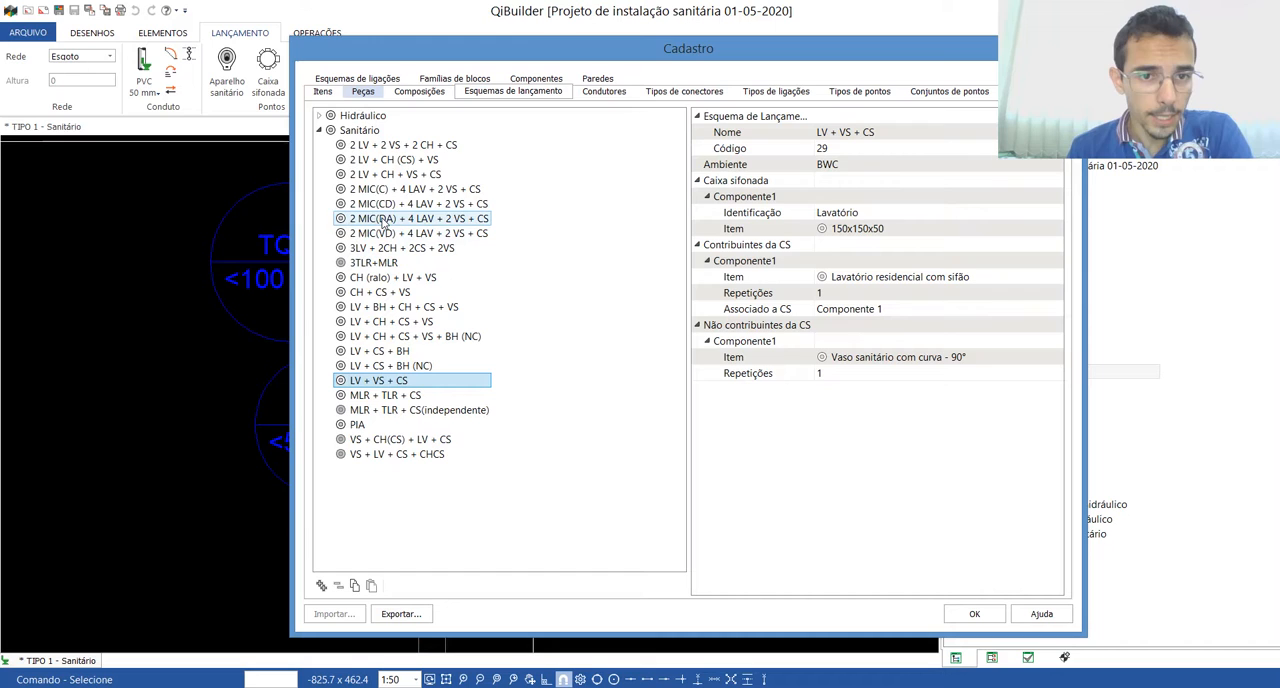
{"action": "left_click", "coordinate": [377, 160]}
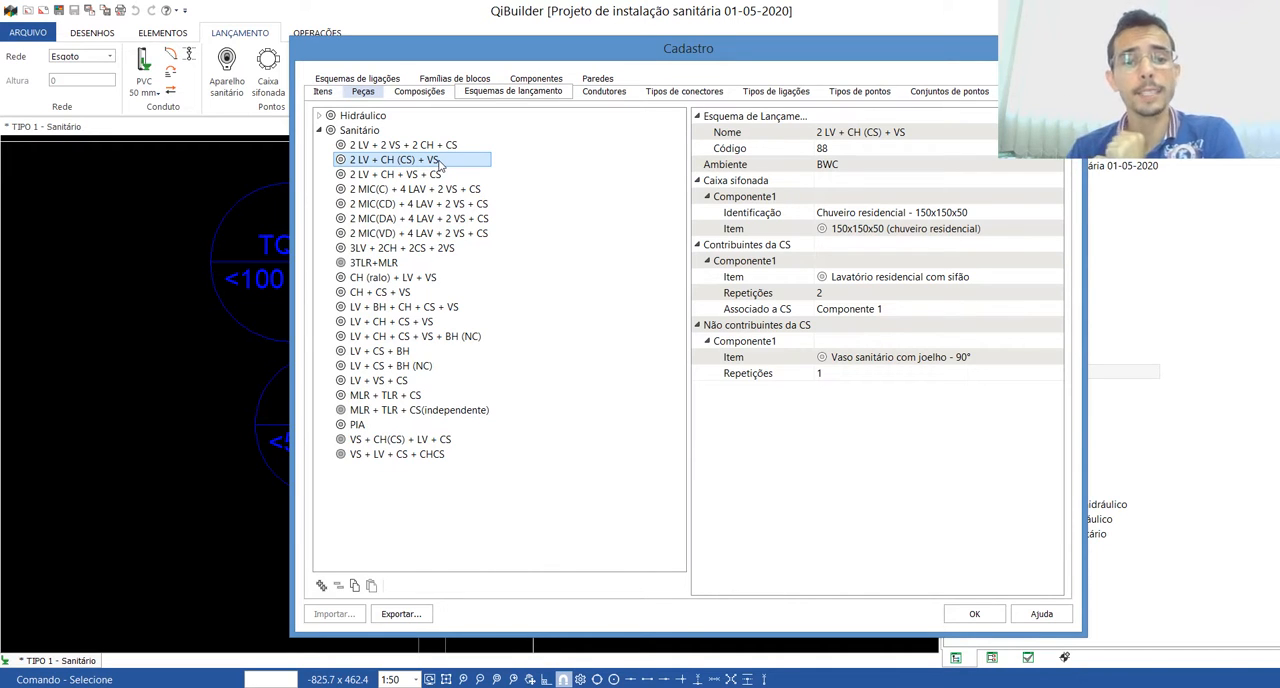
{"action": "left_click", "coordinate": [427, 149]}
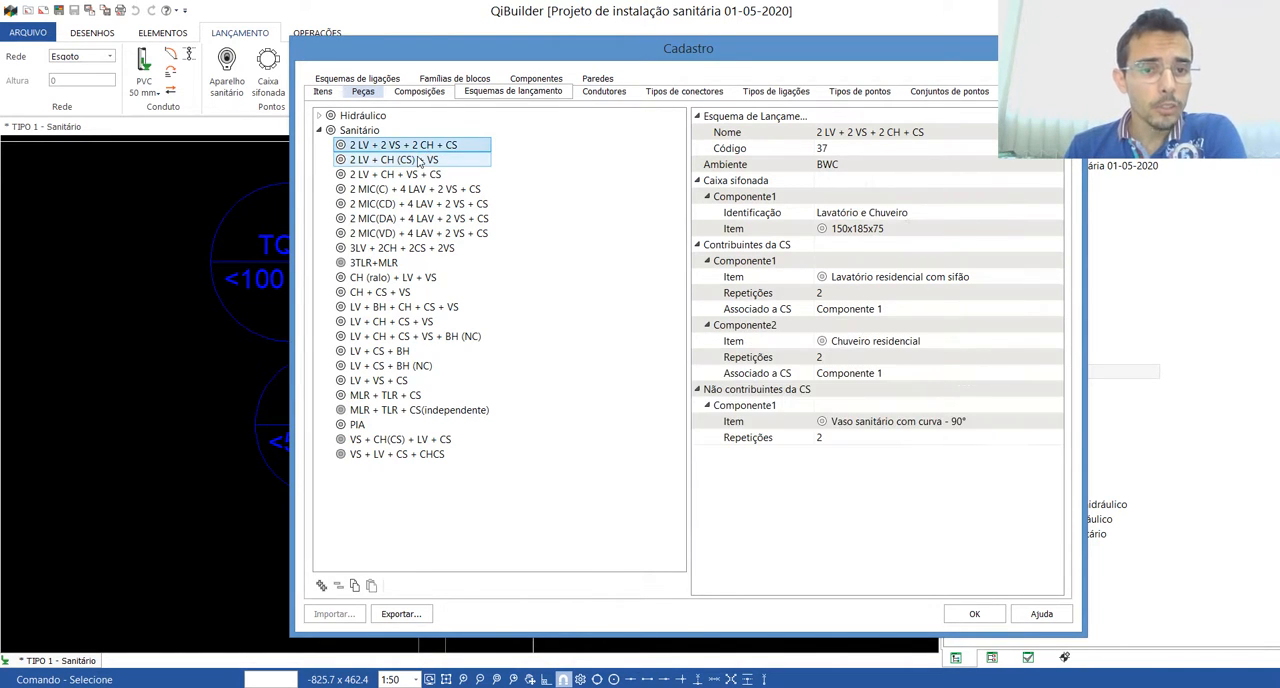
{"action": "left_click", "coordinate": [424, 161]}
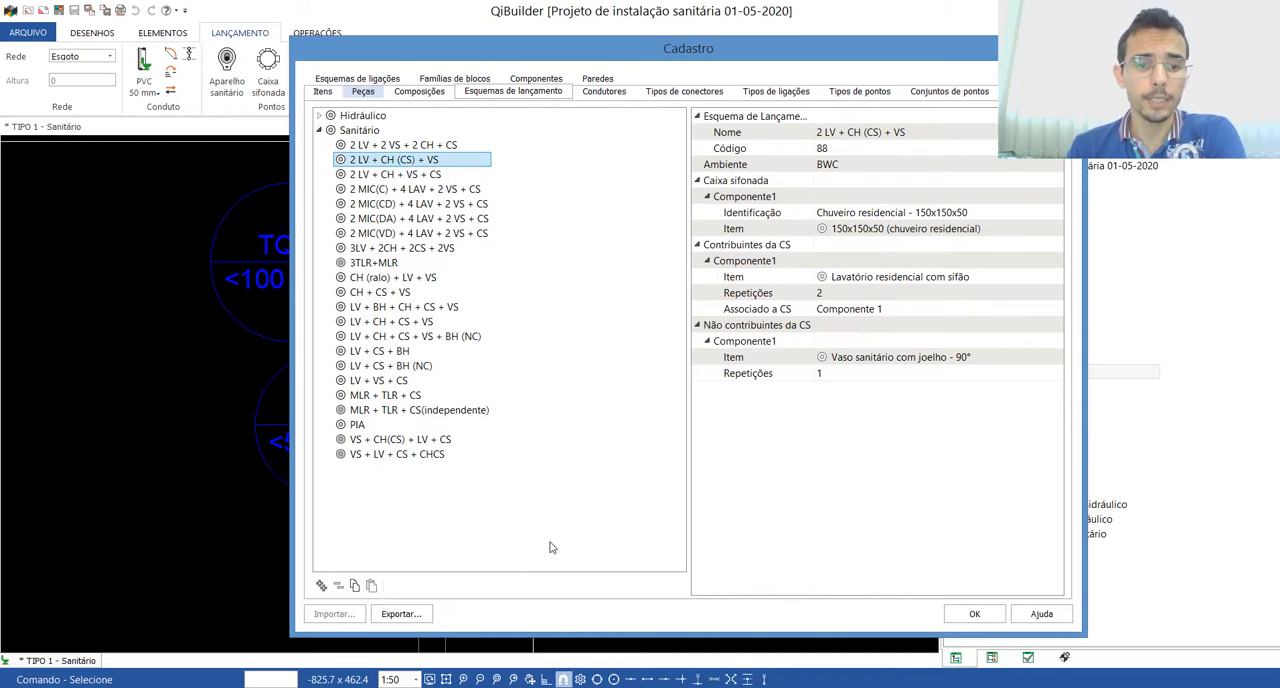
Step: Reopen the Cadastro and duplicate the launch scheme 2 LV + CH (CS) + VS in the Sanitário group
{"action": "left_click", "coordinate": [355, 587]}
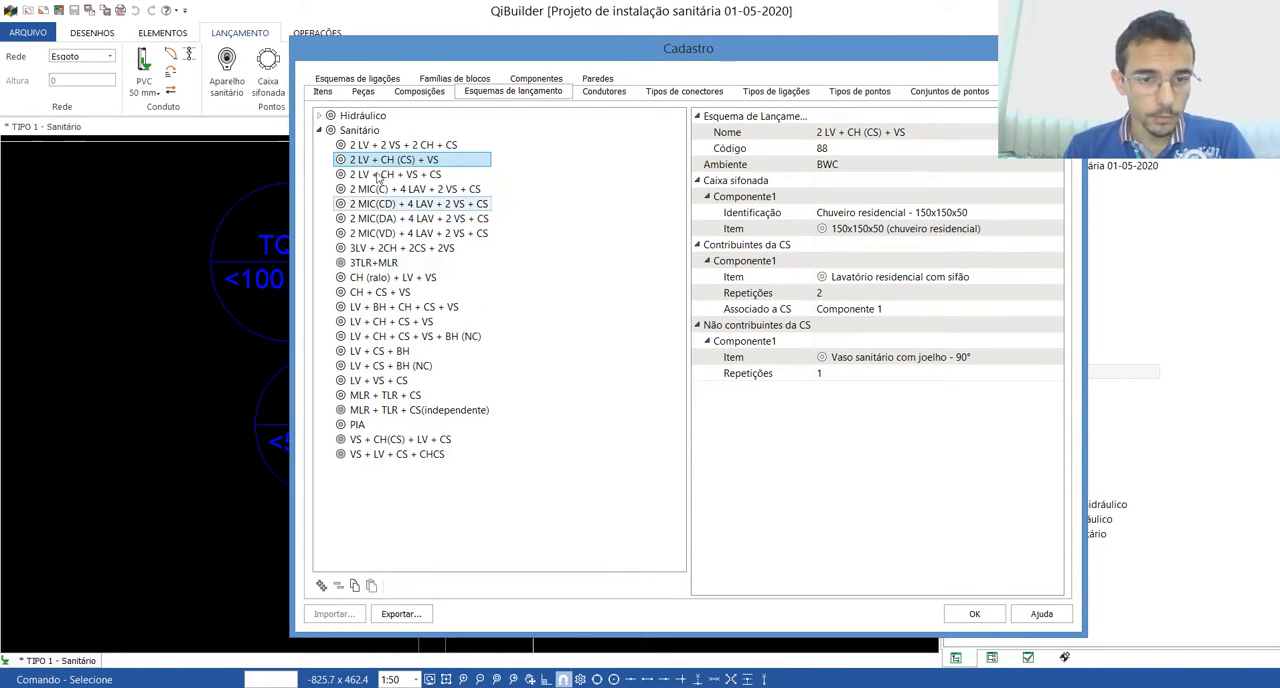
{"action": "key", "text": "Escape"}
{"action": "left_click", "coordinate": [28, 32]}
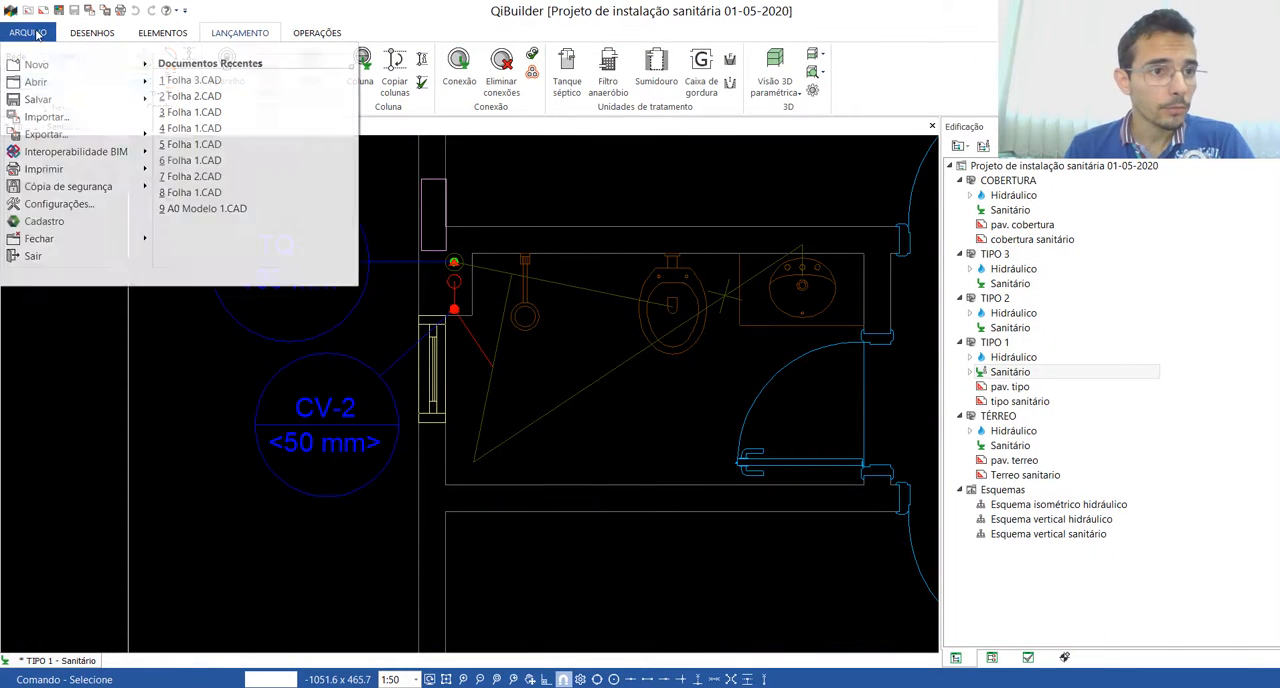
{"action": "left_click", "coordinate": [58, 222]}
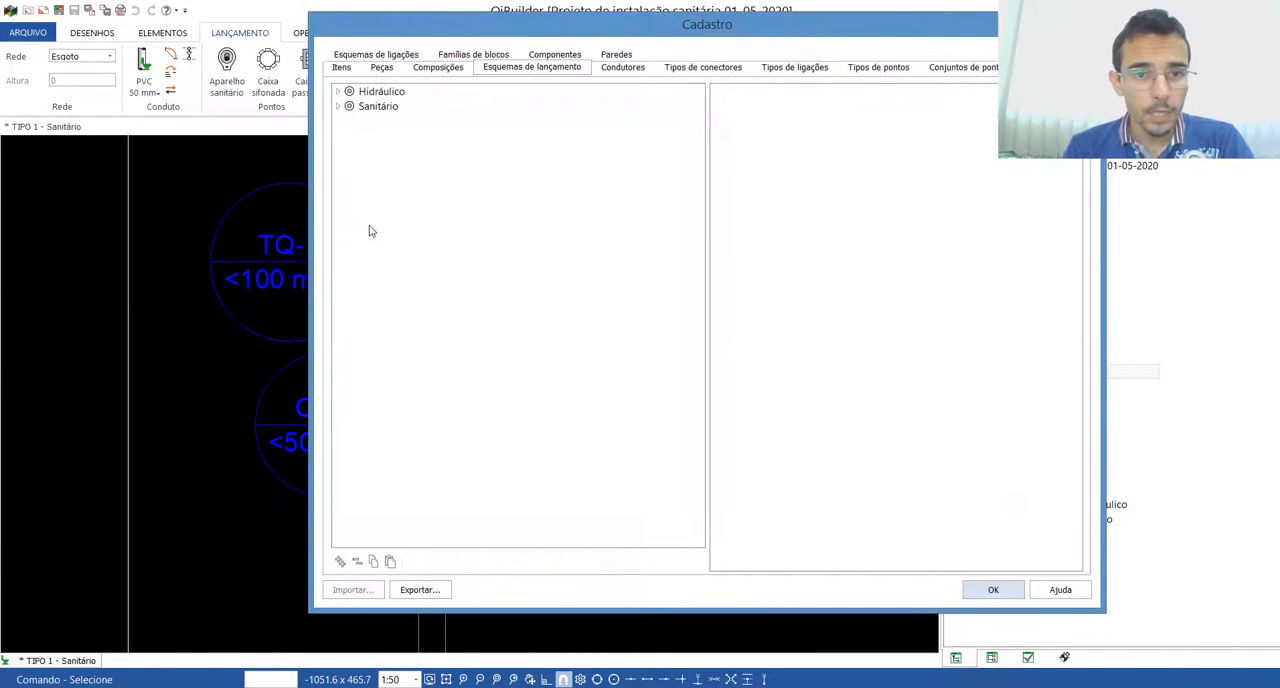
{"action": "double_click", "coordinate": [378, 106]}
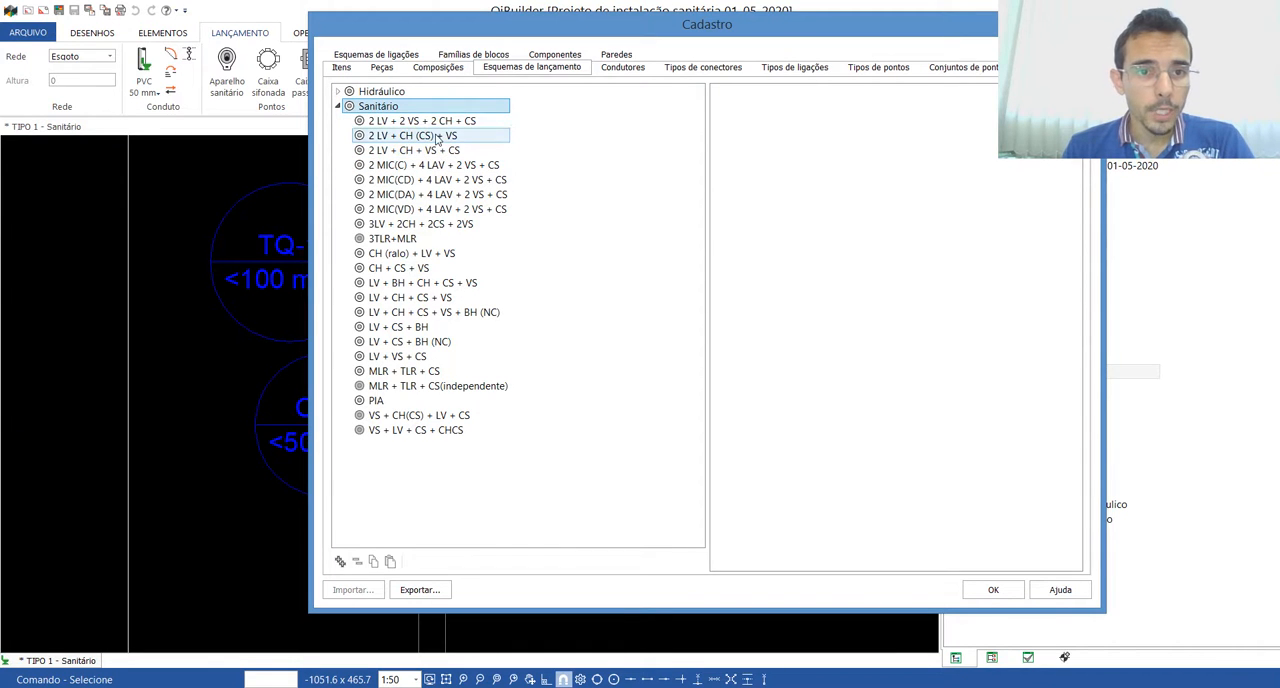
{"action": "left_click", "coordinate": [415, 137]}
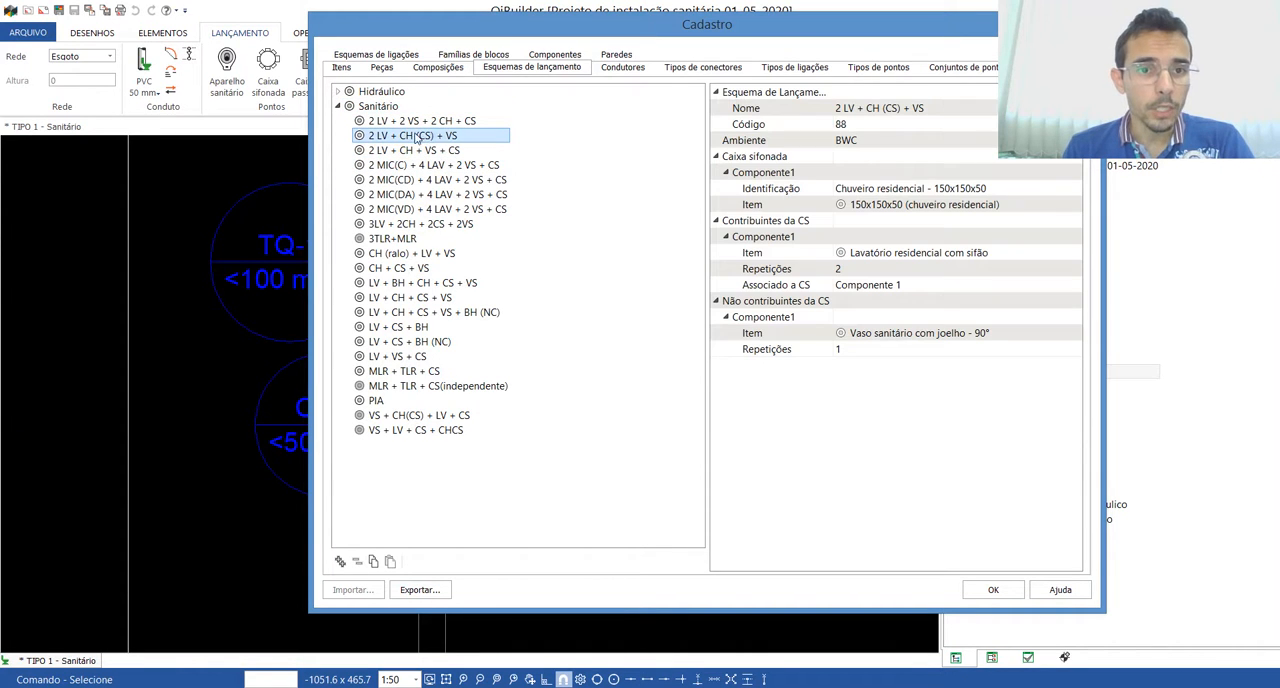
{"action": "left_click", "coordinate": [373, 562]}
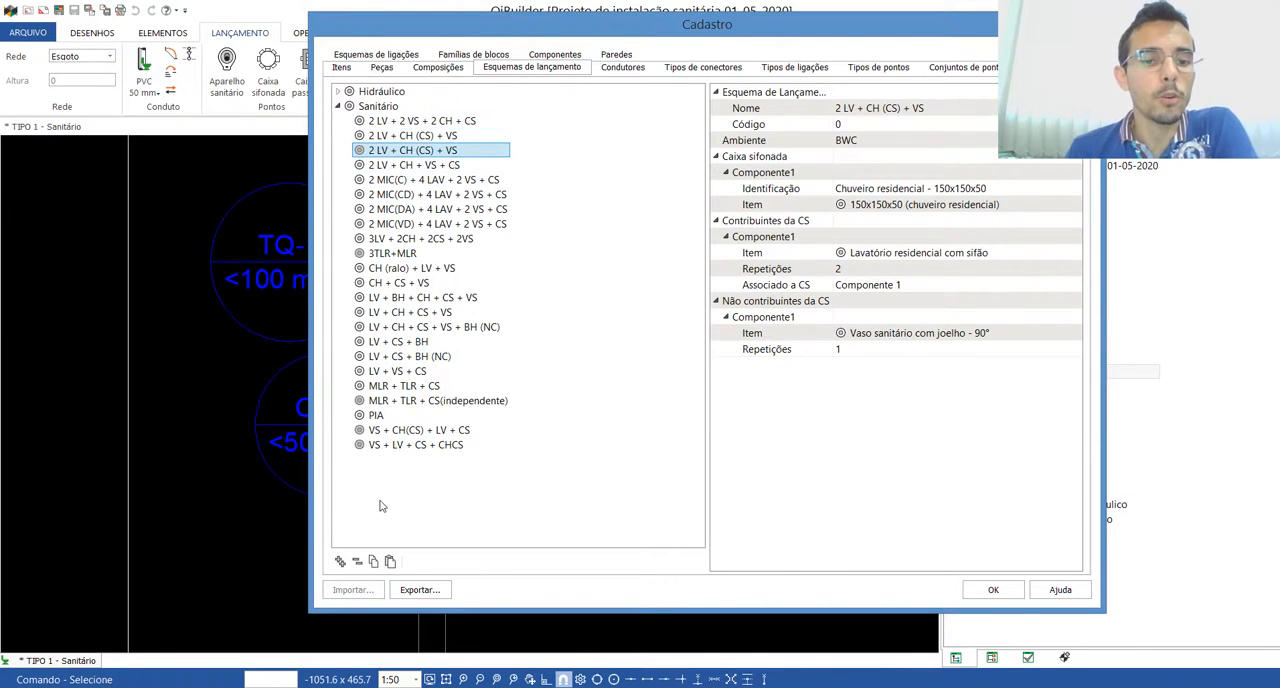
Step: Compare the original 2 LV + CH (CS) + VS scheme with its duplicate
{"action": "left_click", "coordinate": [398, 137]}
{"action": "left_click", "coordinate": [396, 152]}
{"action": "left_click", "coordinate": [397, 139]}
{"action": "left_click", "coordinate": [399, 151]}
{"action": "left_click", "coordinate": [379, 136]}
{"action": "left_click", "coordinate": [370, 150]}
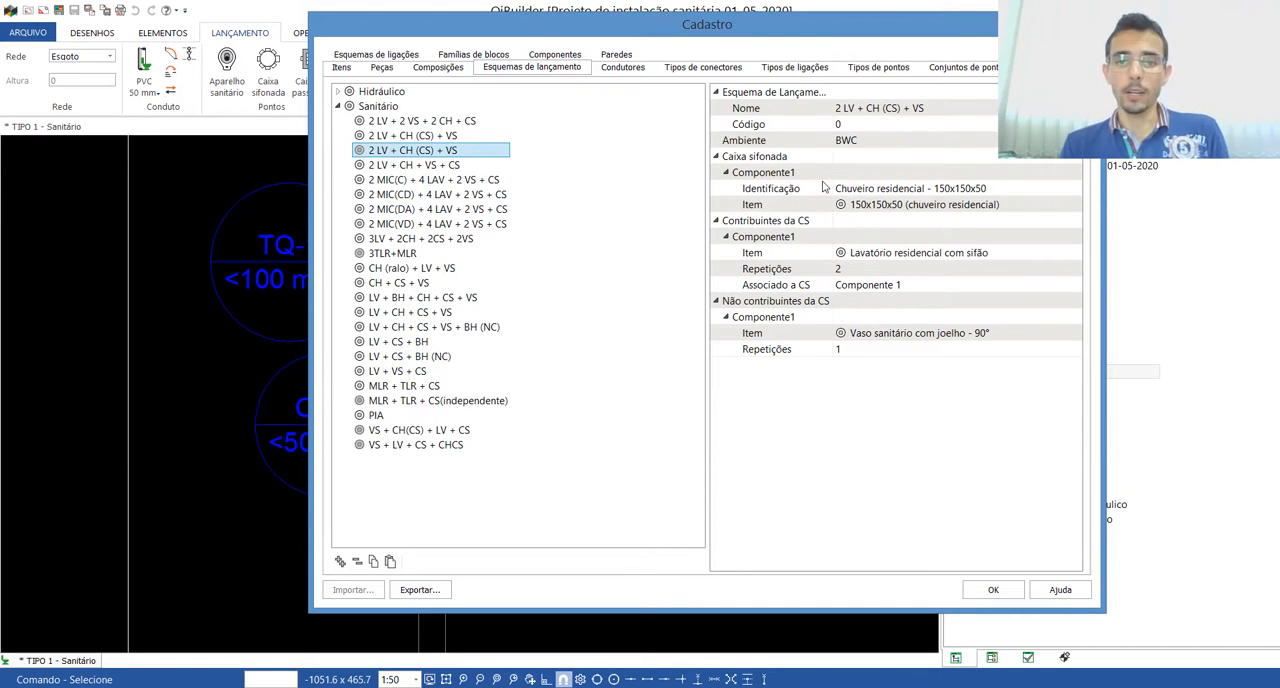
Step: Examine the duplicated scheme's Caixa sifonada component and its contributing and non-contributing fixtures
{"action": "left_click", "coordinate": [765, 160]}
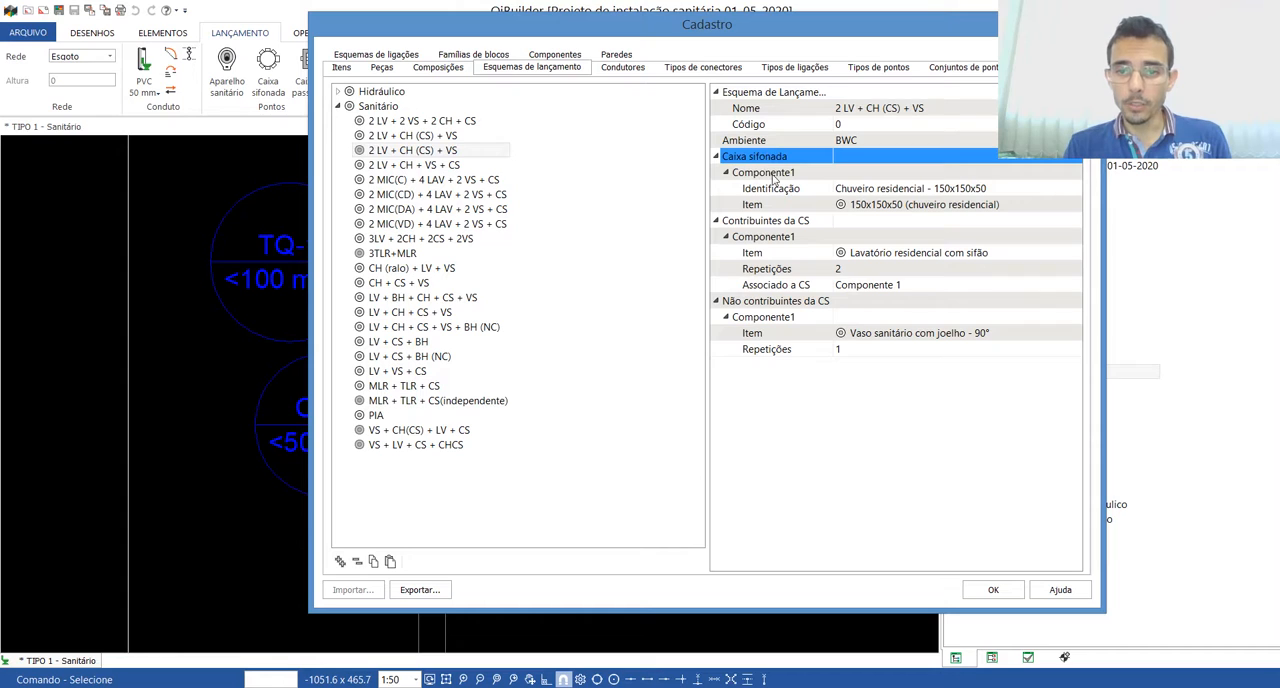
{"action": "left_click", "coordinate": [770, 173]}
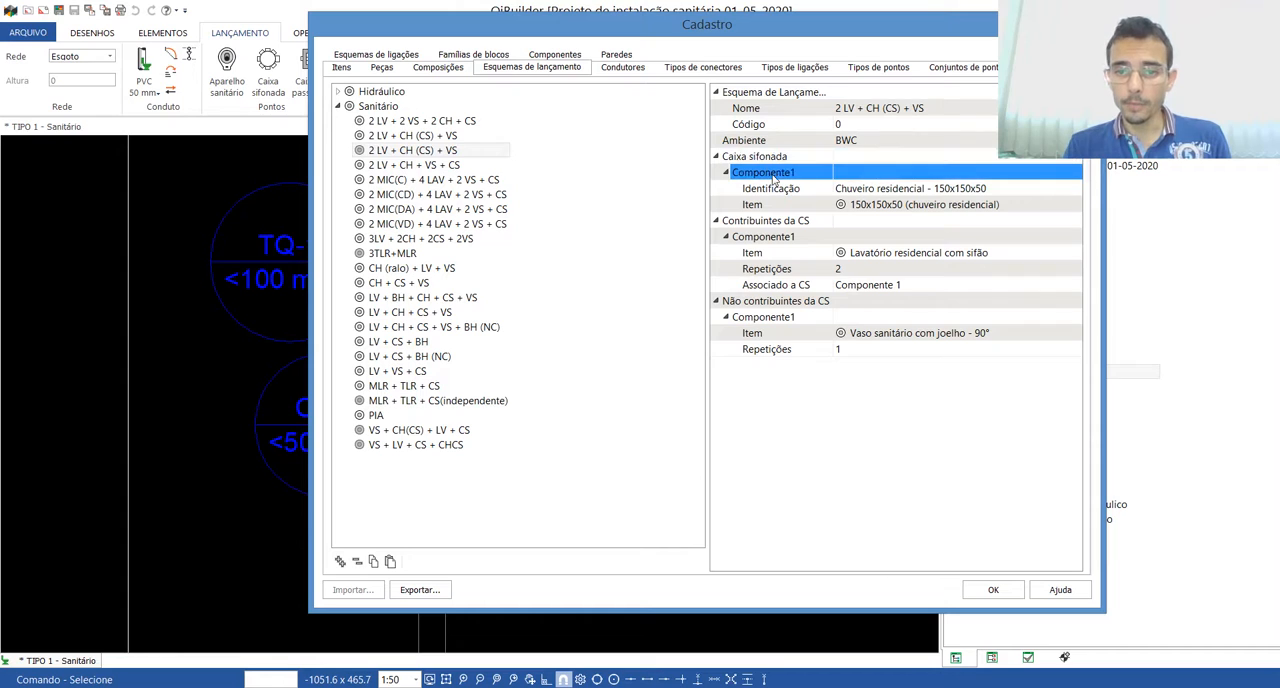
{"action": "left_click", "coordinate": [897, 189]}
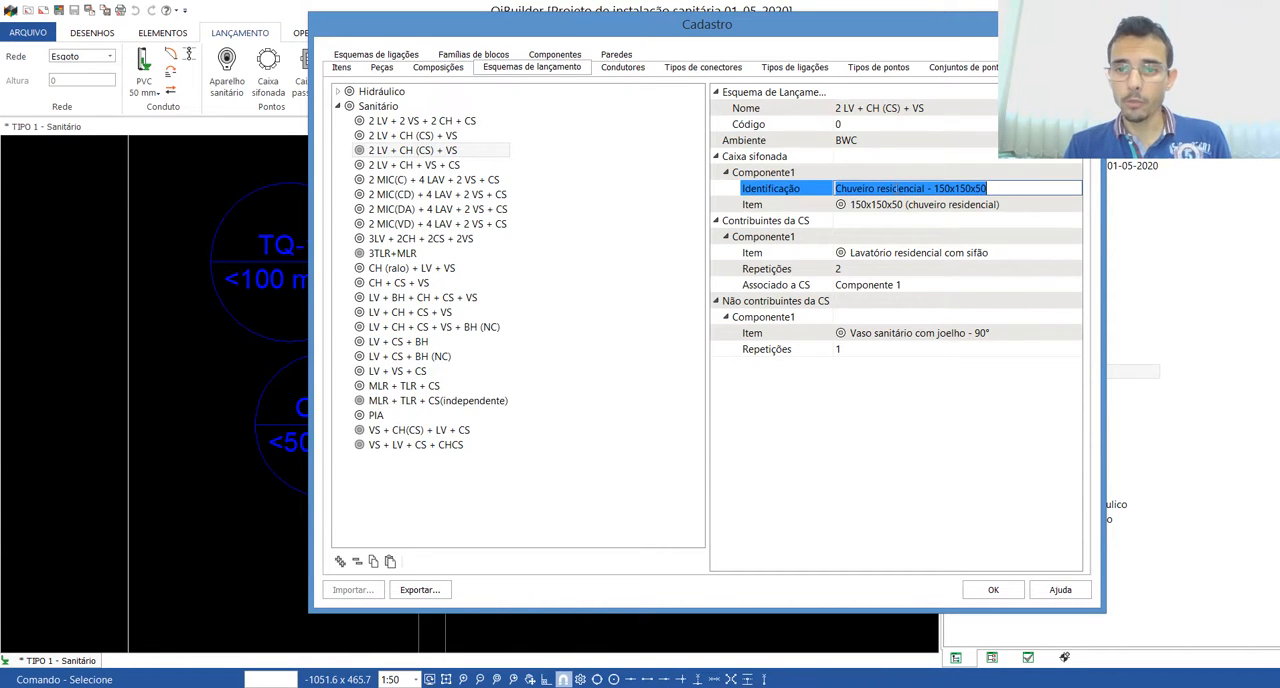
{"action": "left_click", "coordinate": [765, 220]}
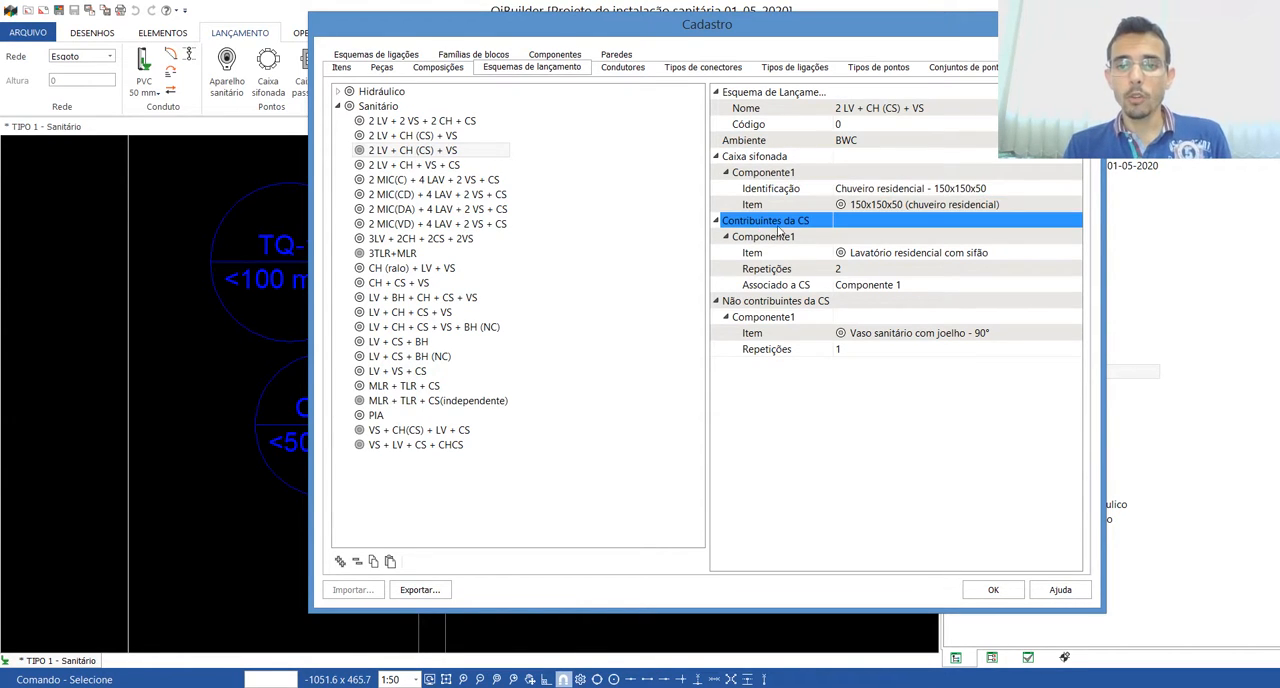
{"action": "left_click", "coordinate": [838, 269]}
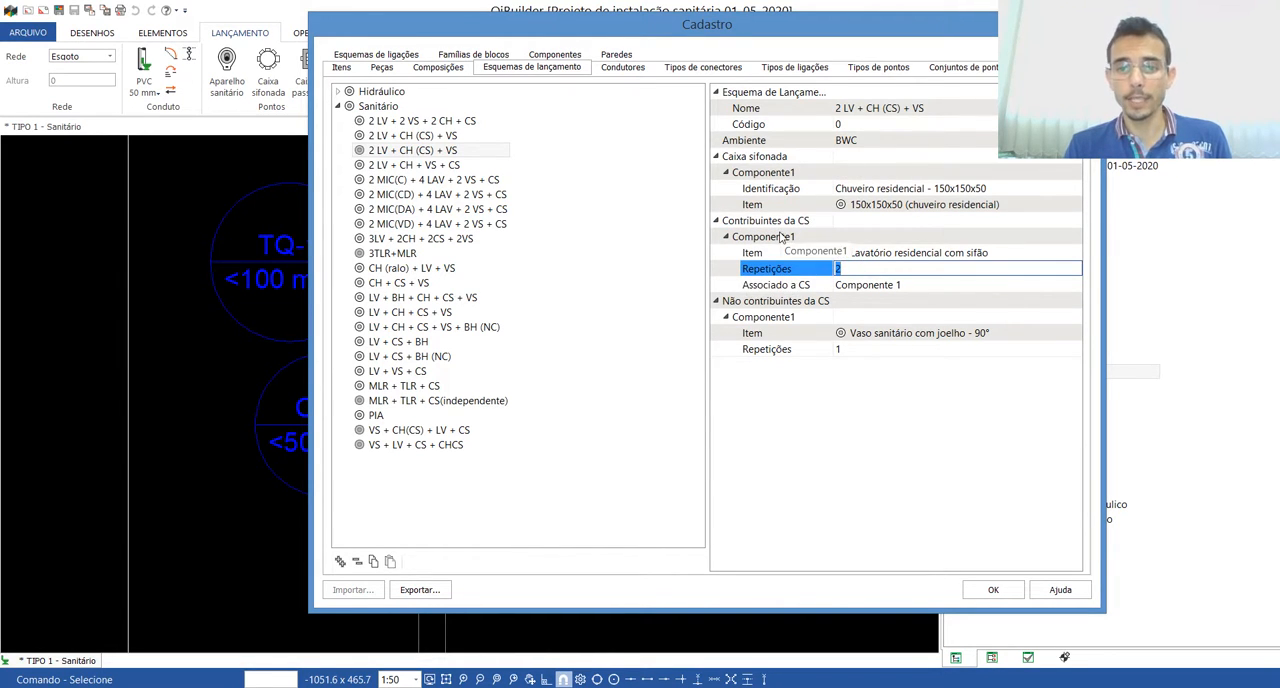
{"action": "left_click", "coordinate": [768, 302]}
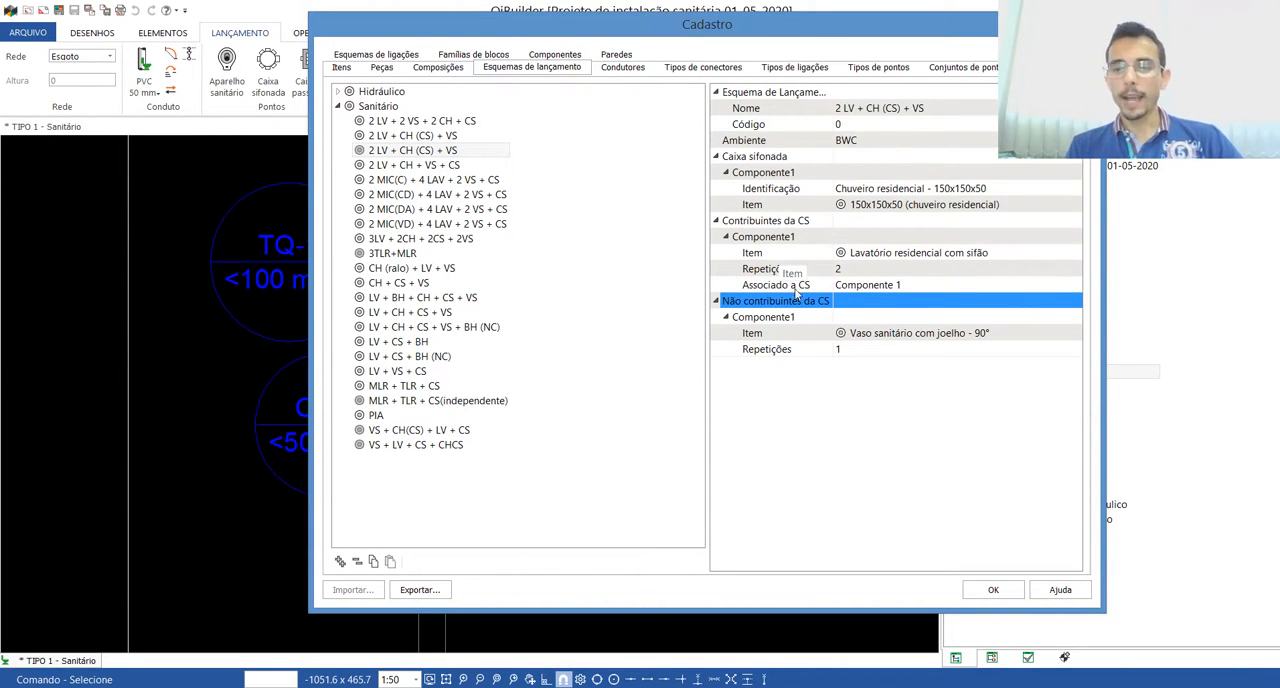
{"action": "left_click", "coordinate": [876, 337]}
{"action": "left_click", "coordinate": [876, 337]}
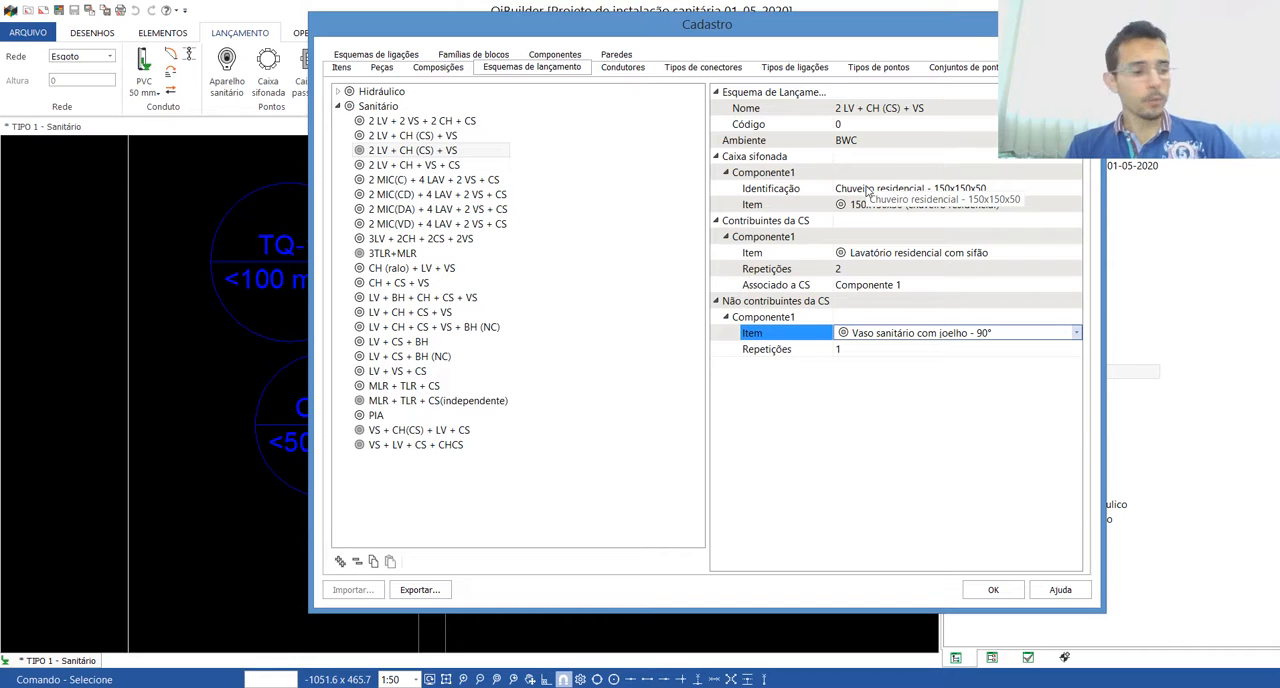
Step: Set the repetitions of the Lavatório residencial com sifão contributor to 1 in the duplicated scheme
{"action": "left_click", "coordinate": [838, 270]}
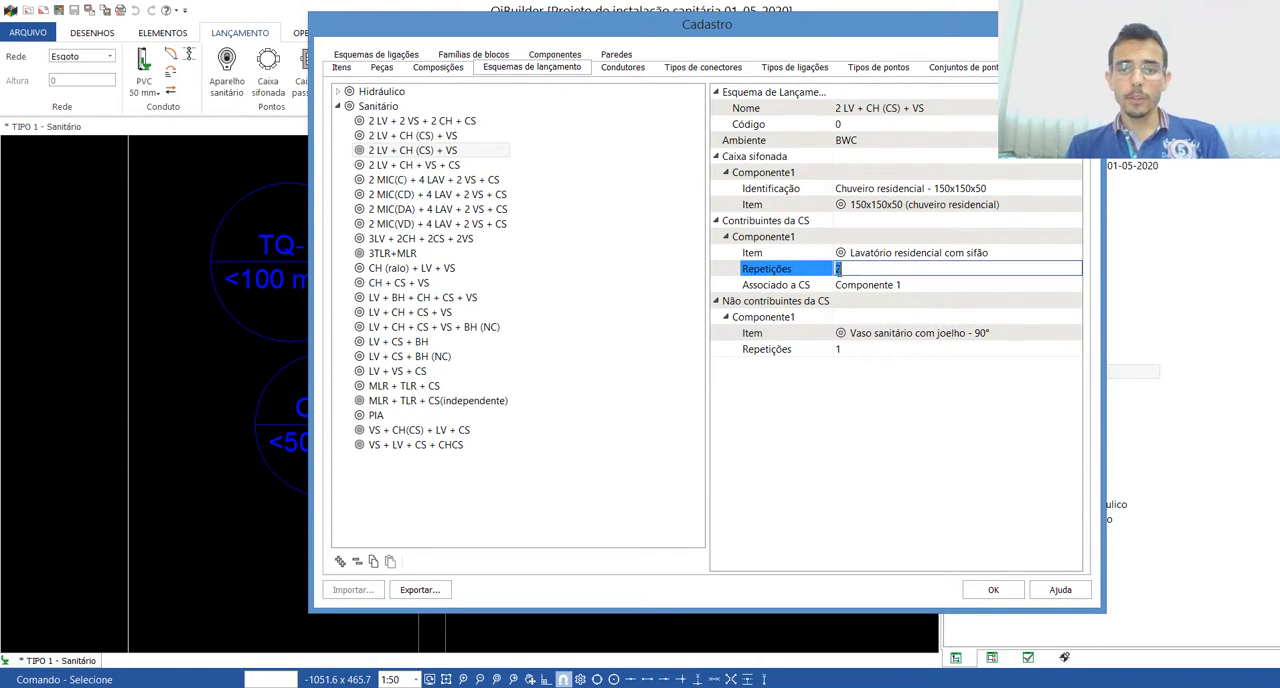
{"action": "type", "text": "1"}
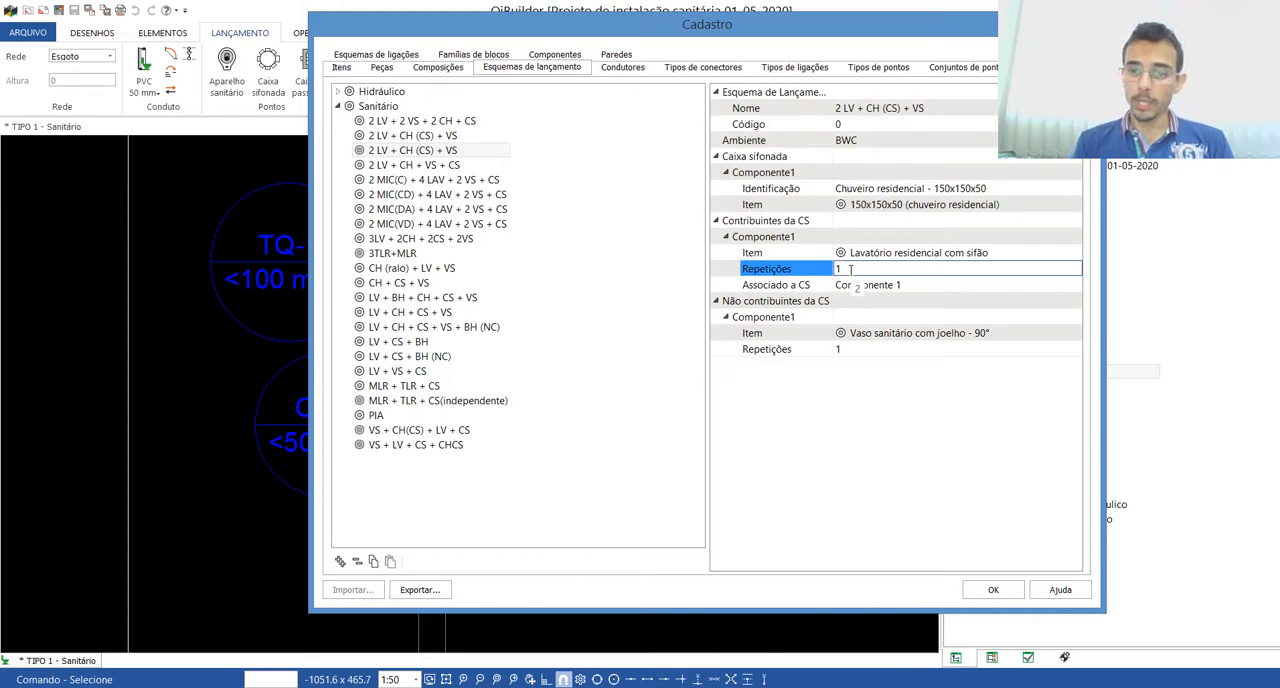
{"action": "key", "text": "Return"}
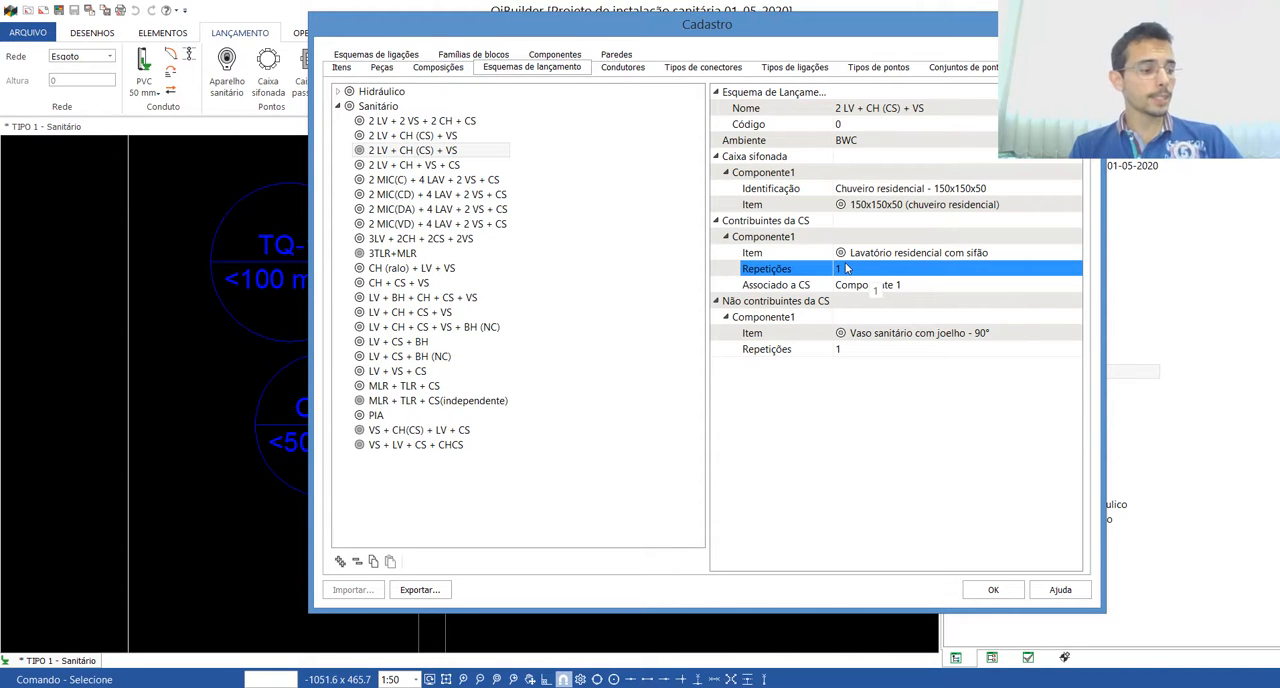
Step: Add a second Caixa sifonada component identified as Passagem de água, with item 100x100x50
{"action": "left_click", "coordinate": [766, 157]}
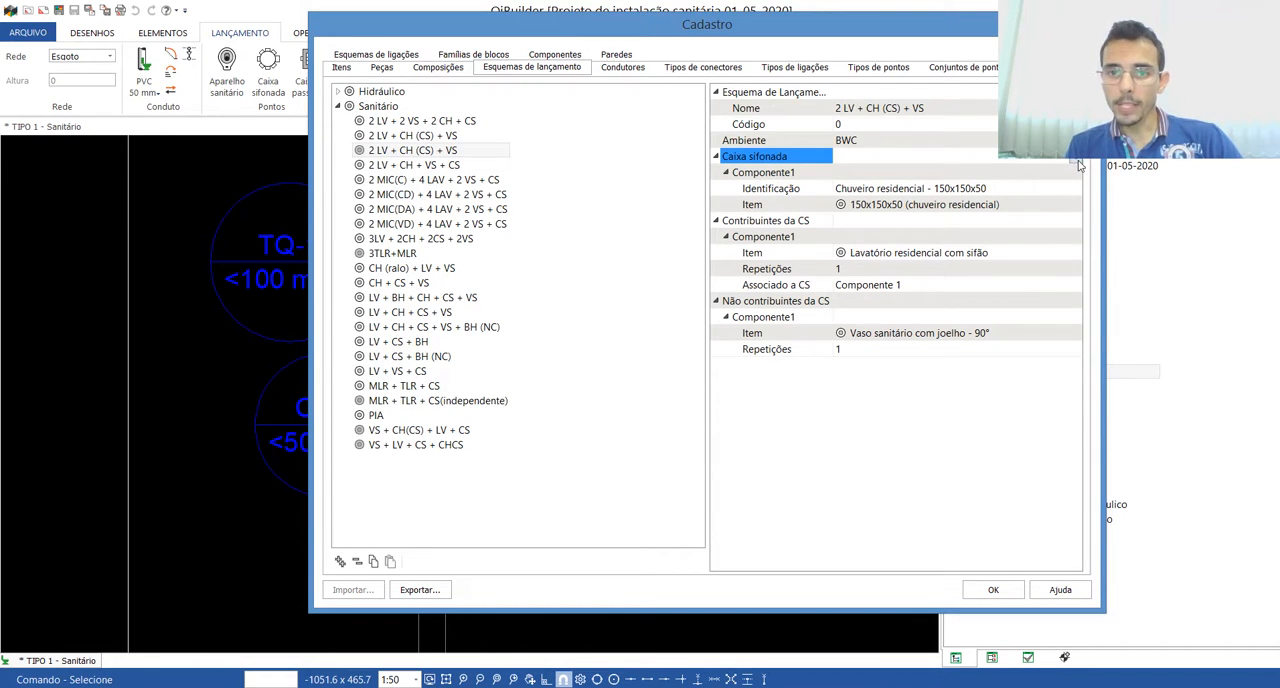
{"action": "left_click", "coordinate": [1078, 161]}
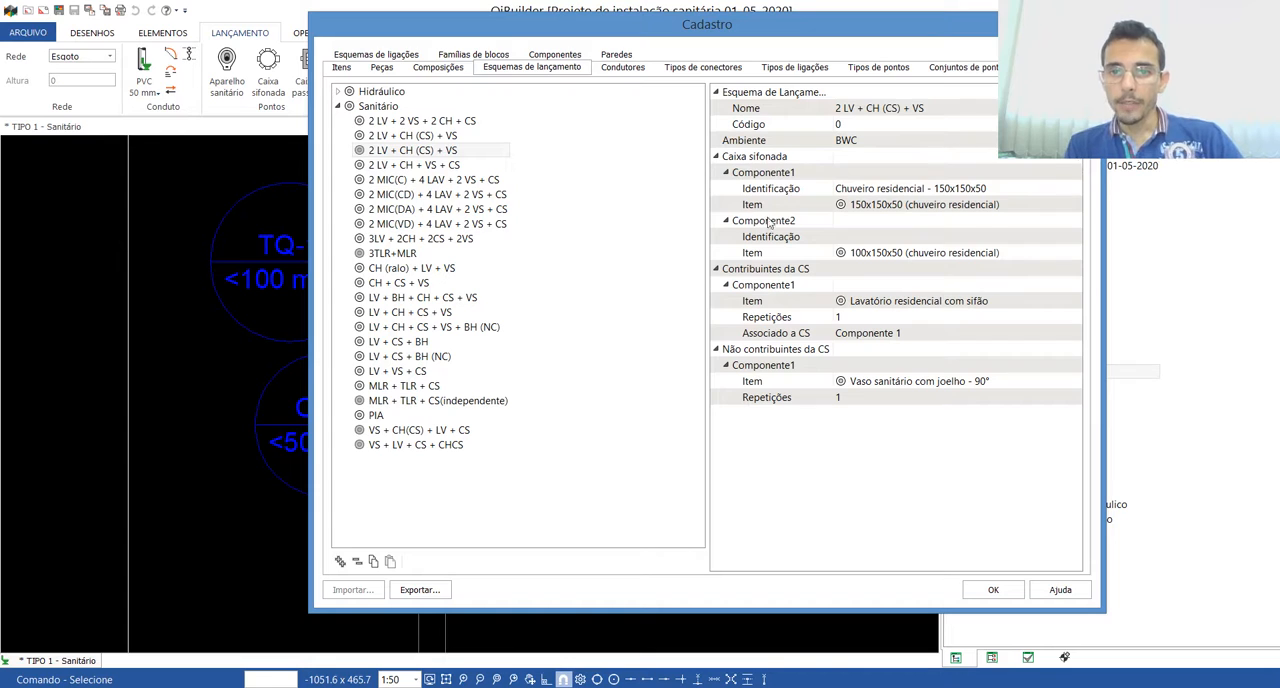
{"action": "left_click", "coordinate": [788, 172]}
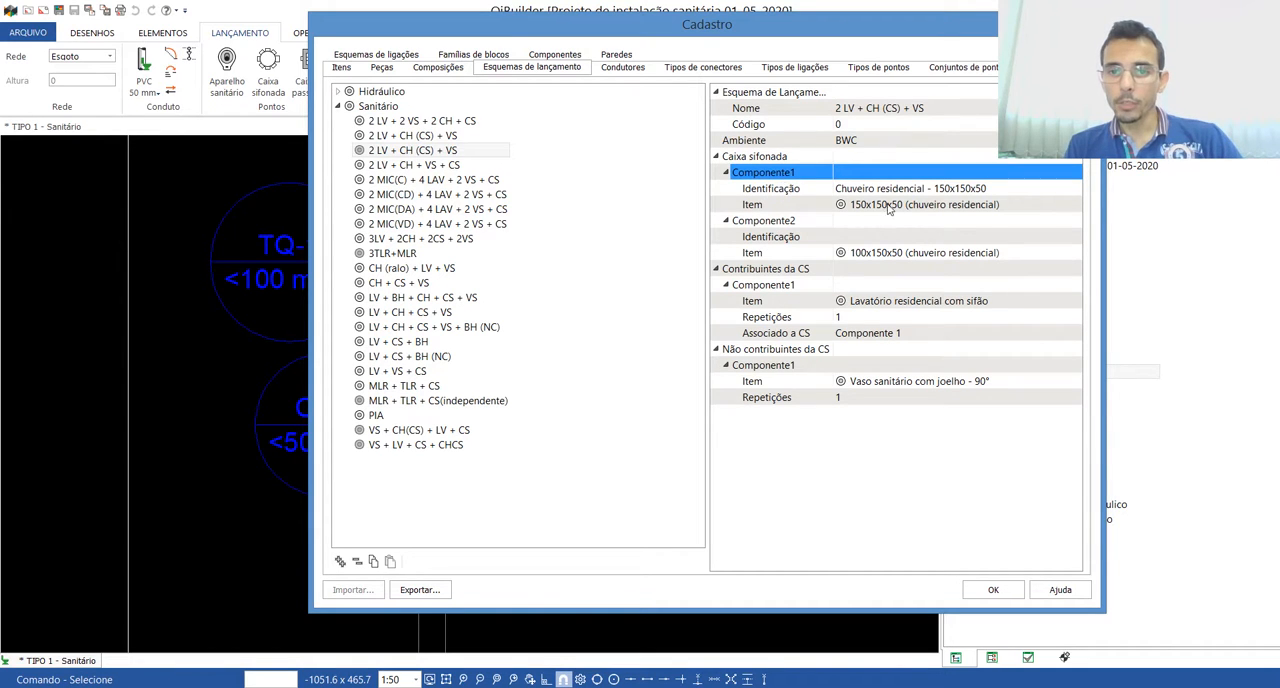
{"action": "left_click", "coordinate": [842, 222]}
{"action": "left_click", "coordinate": [849, 238]}
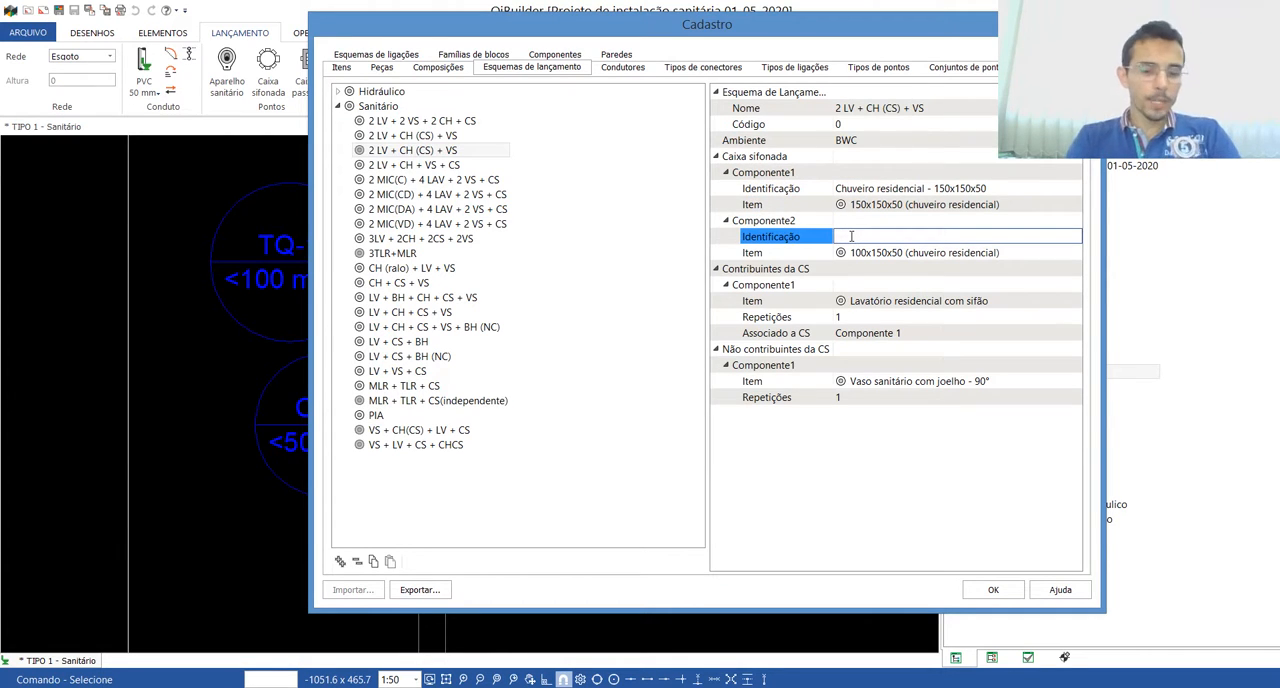
{"action": "type", "text": "Passagem de água"}
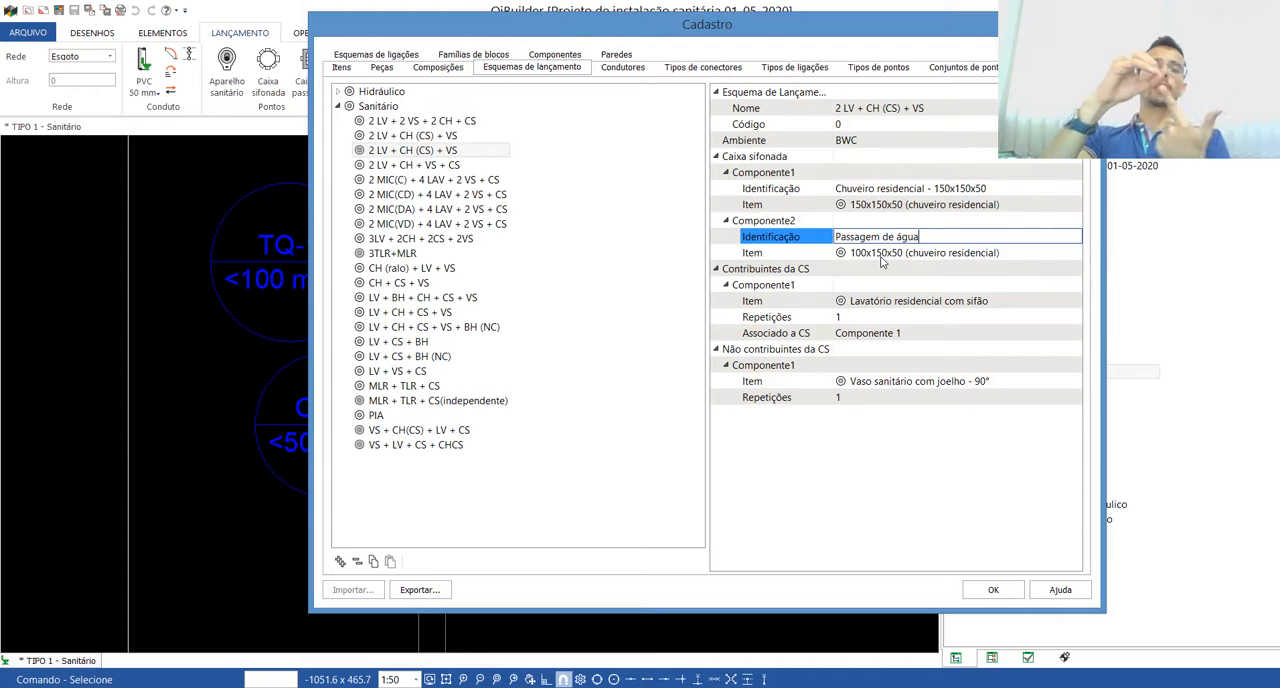
{"action": "left_click", "coordinate": [883, 256]}
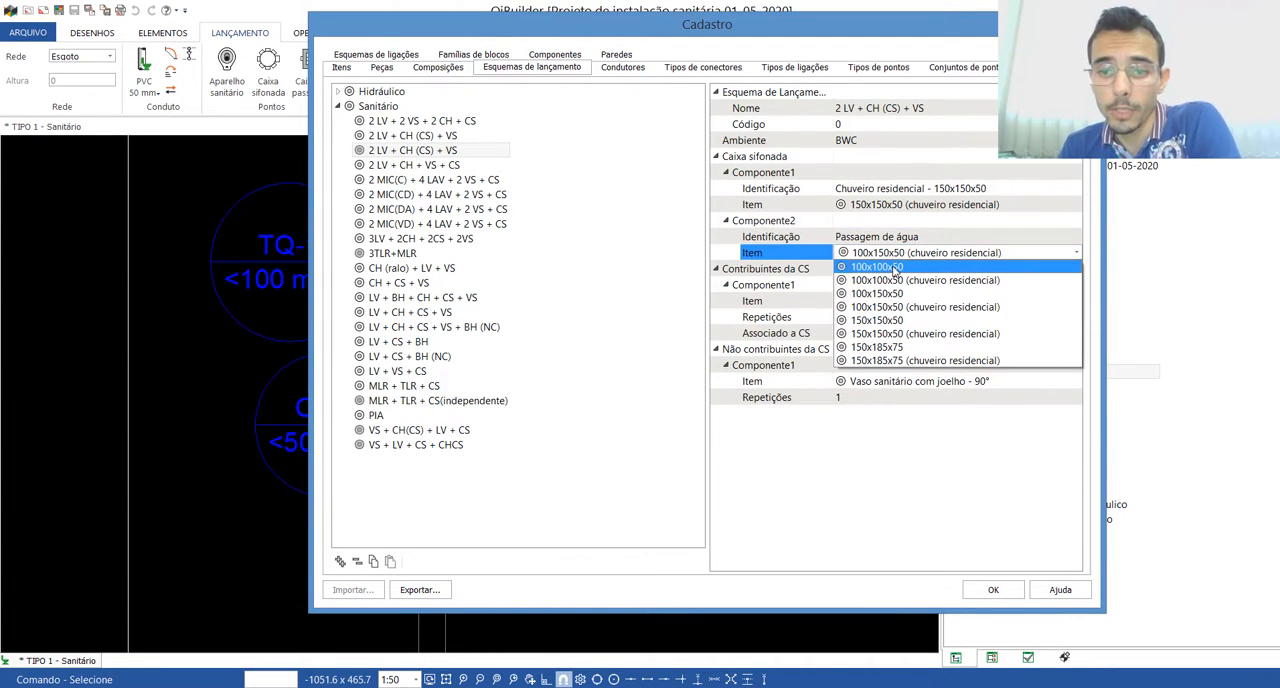
{"action": "left_click", "coordinate": [895, 268]}
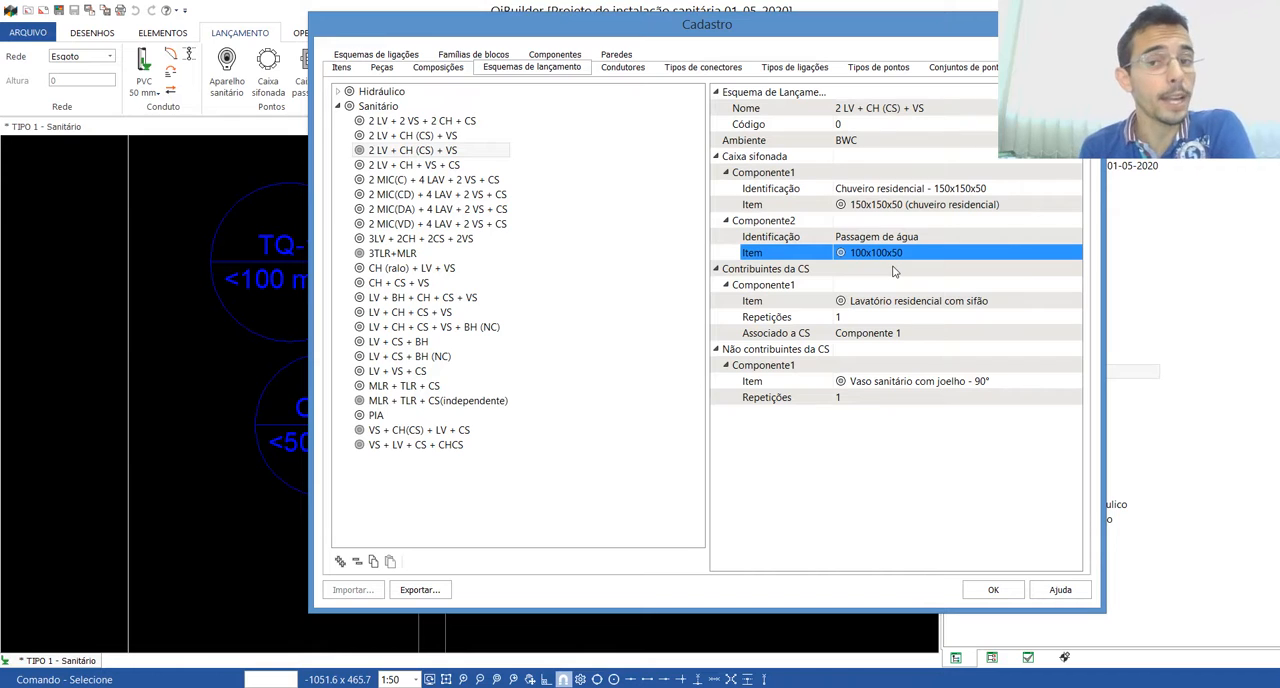
{"action": "left_click", "coordinate": [903, 268]}
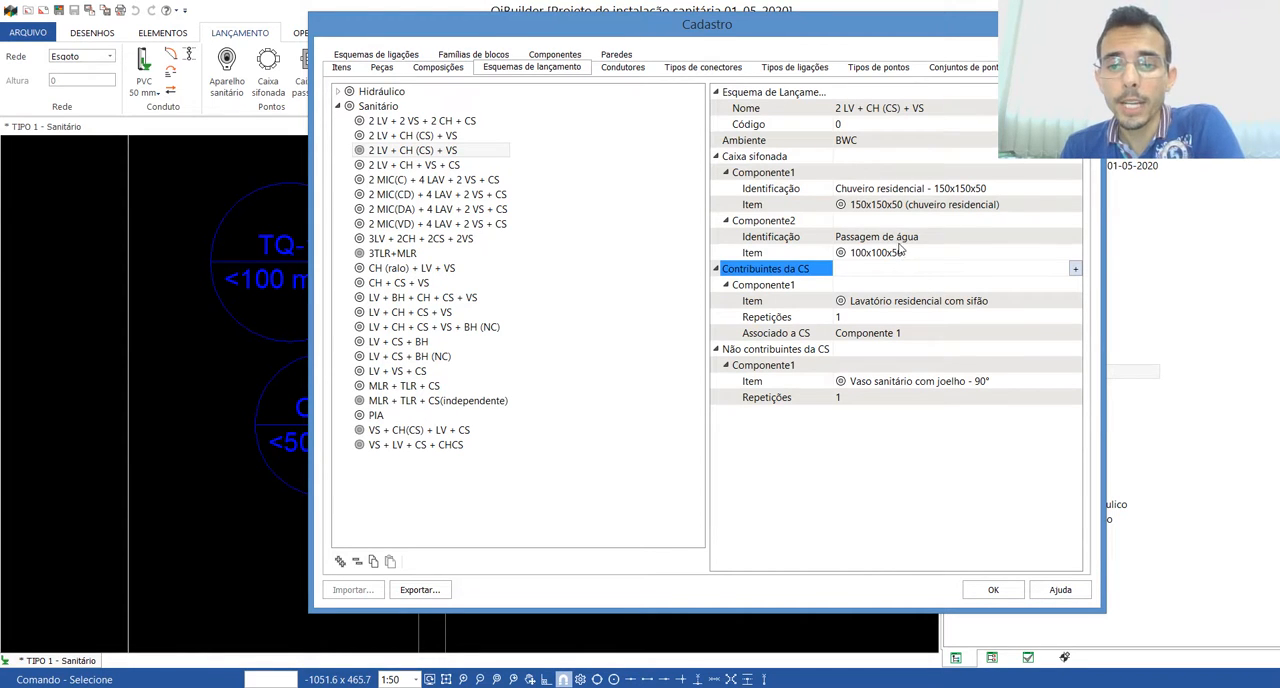
{"action": "left_click", "coordinate": [896, 253]}
{"action": "left_click", "coordinate": [896, 253]}
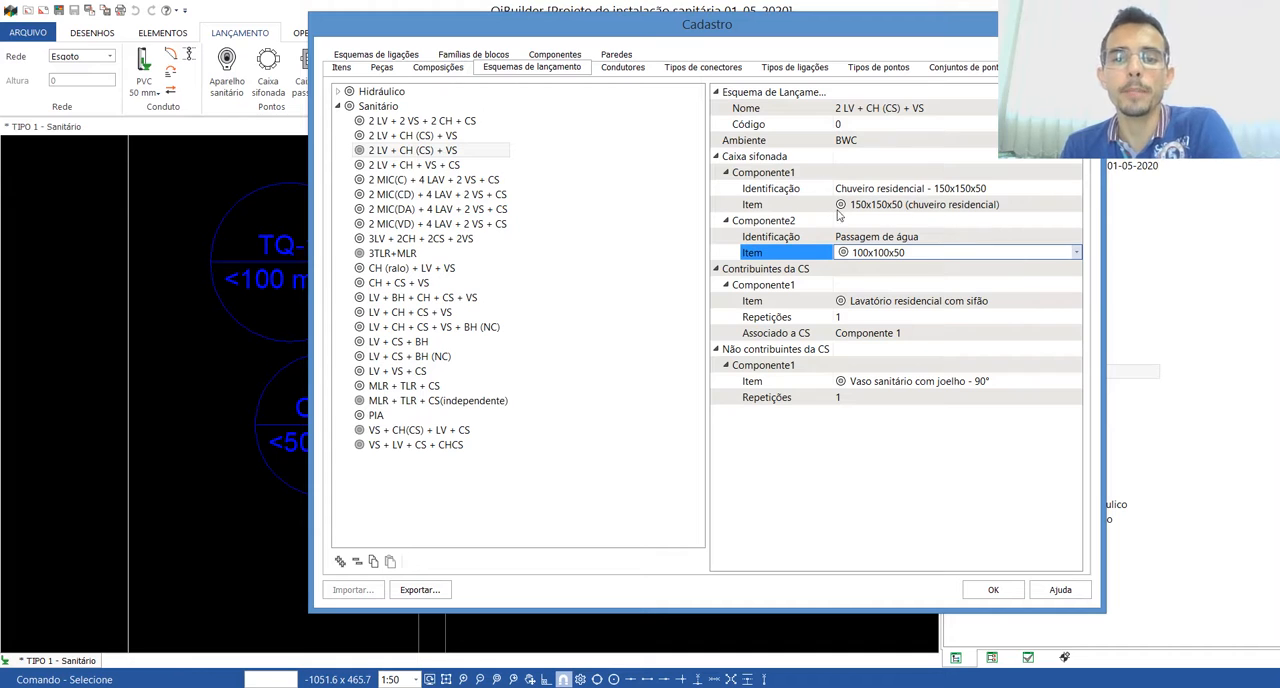
Step: Associate the lavatory contributor with the Componente 2 siphon box
{"action": "left_click", "coordinate": [881, 333]}
{"action": "left_click", "coordinate": [884, 336]}
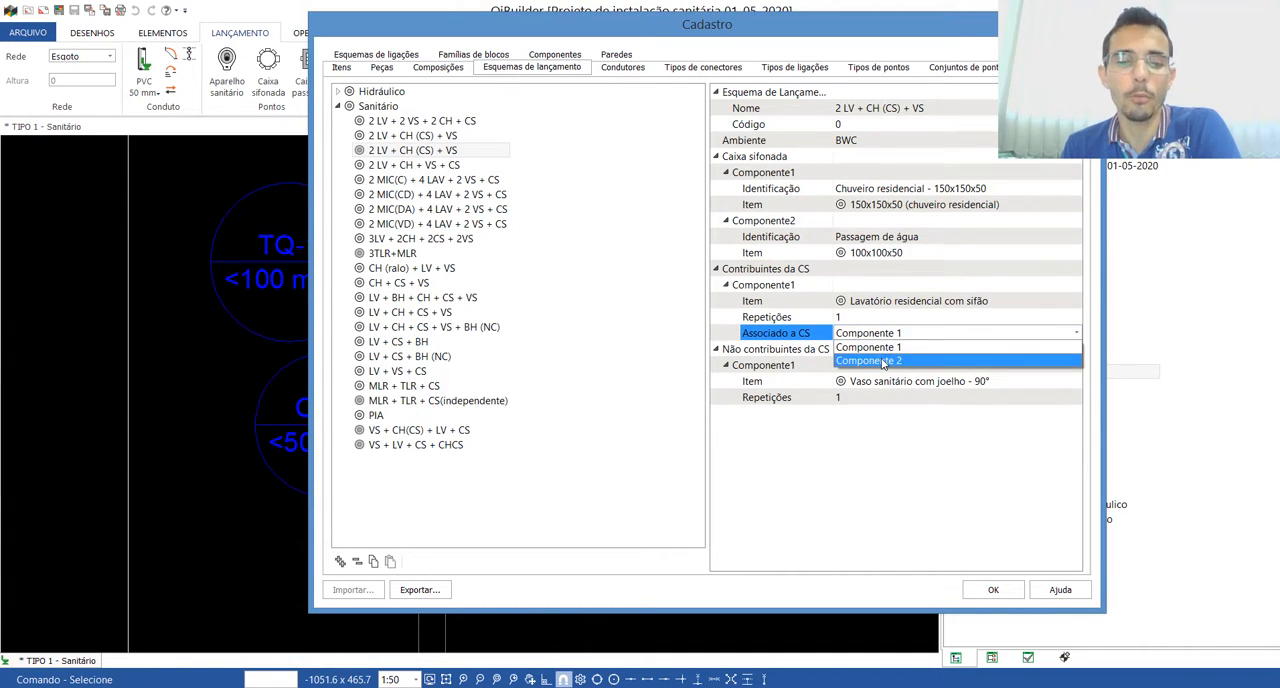
{"action": "left_click", "coordinate": [884, 361]}
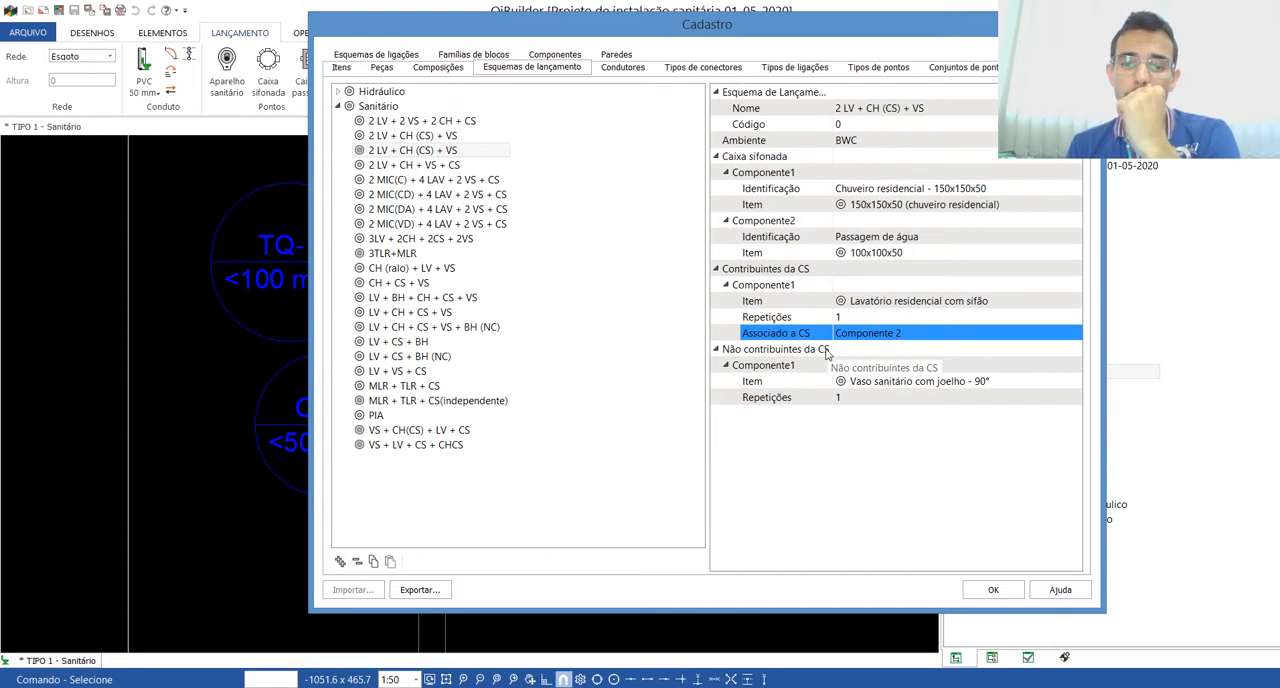
Step: Rename the duplicated scheme as LV + CS + CH(CS) + VS (2020) and save the Cadastro changes
{"action": "left_click", "coordinate": [874, 112]}
{"action": "left_click", "coordinate": [847, 112]}
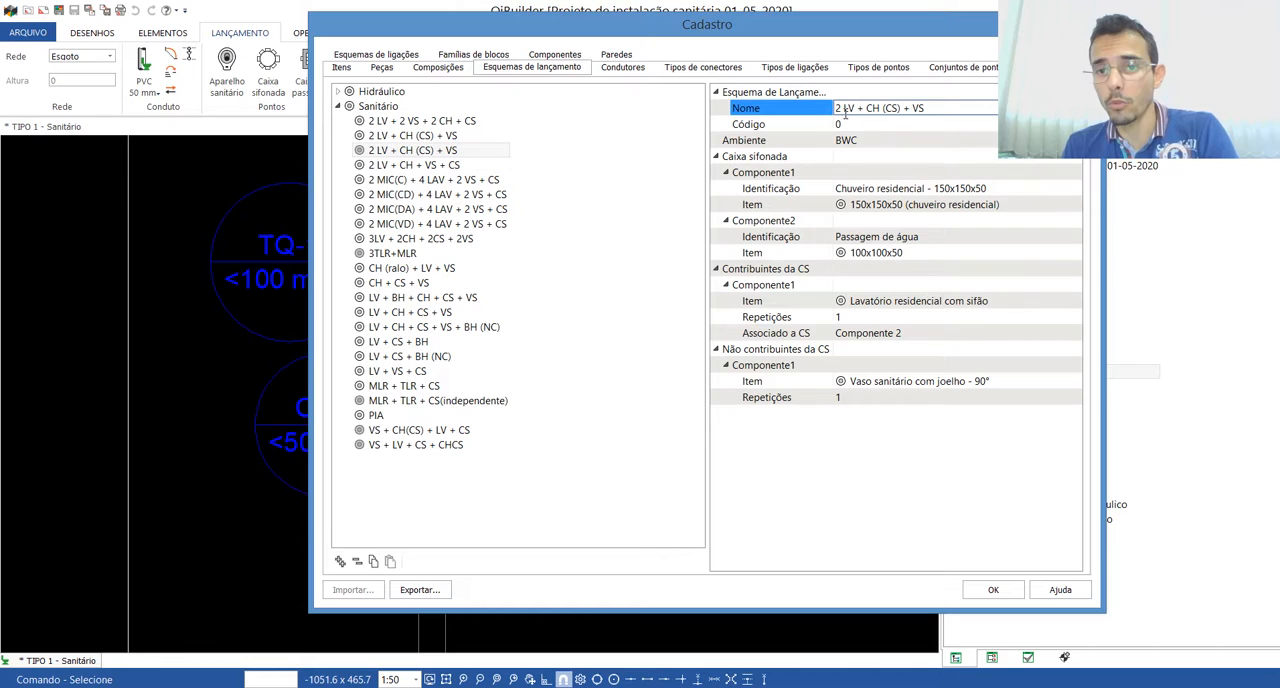
{"action": "key", "text": "BackSpace"}
{"action": "key", "text": "BackSpace"}
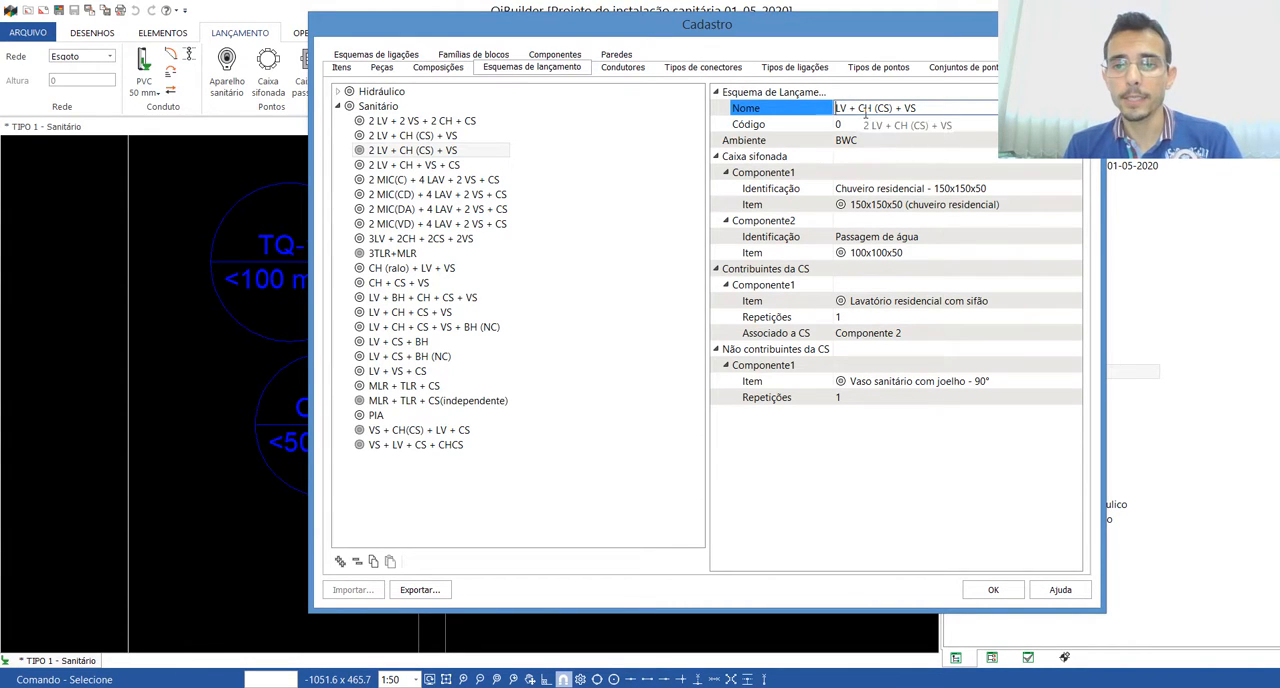
{"action": "left_click", "coordinate": [858, 108]}
{"action": "type", "text": "cs"}
{"action": "key", "text": "BackSpace"}
{"action": "key", "text": "BackSpace"}
{"action": "type", "text": "CS ="}
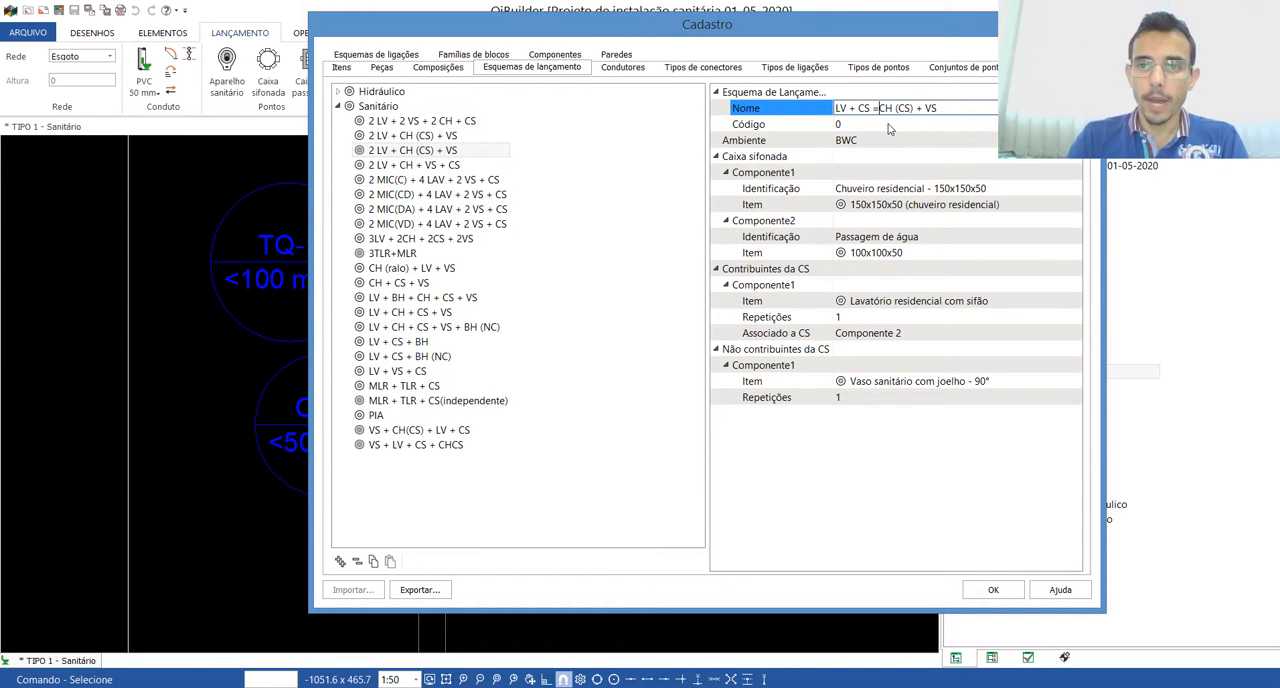
{"action": "key", "text": "BackSpace"}
{"action": "type", "text": "+"}
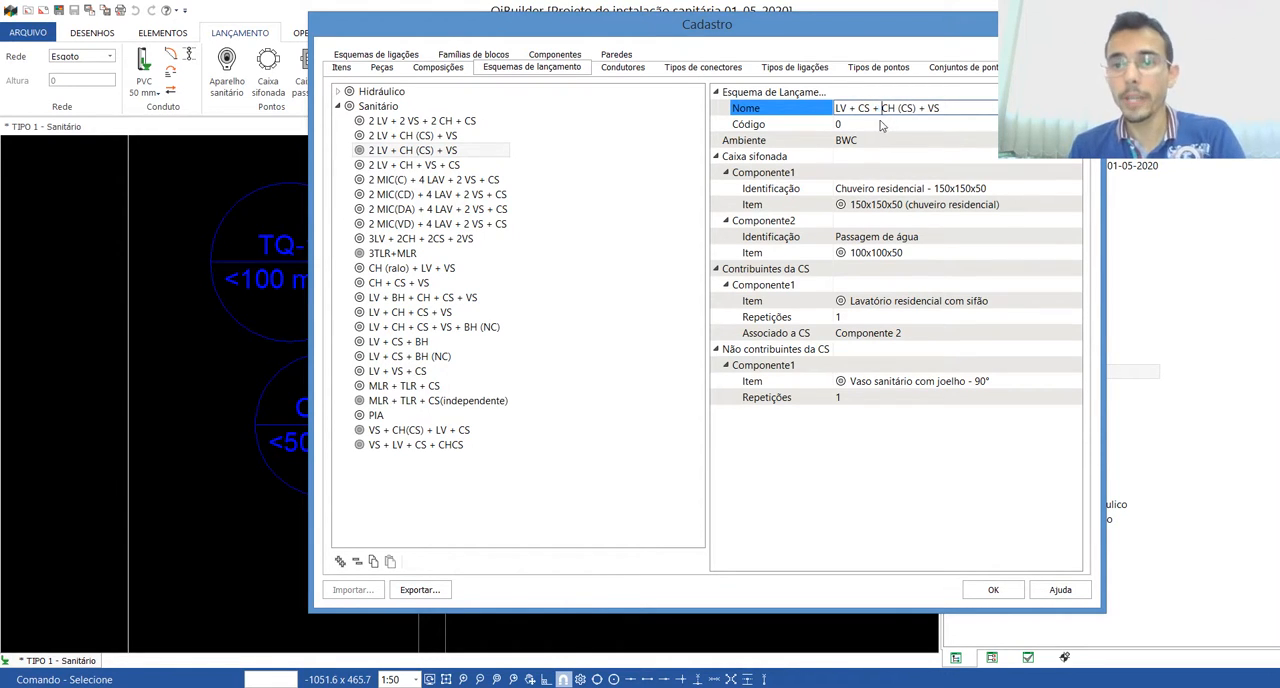
{"action": "left_click", "coordinate": [900, 108]}
{"action": "key", "text": "BackSpace"}
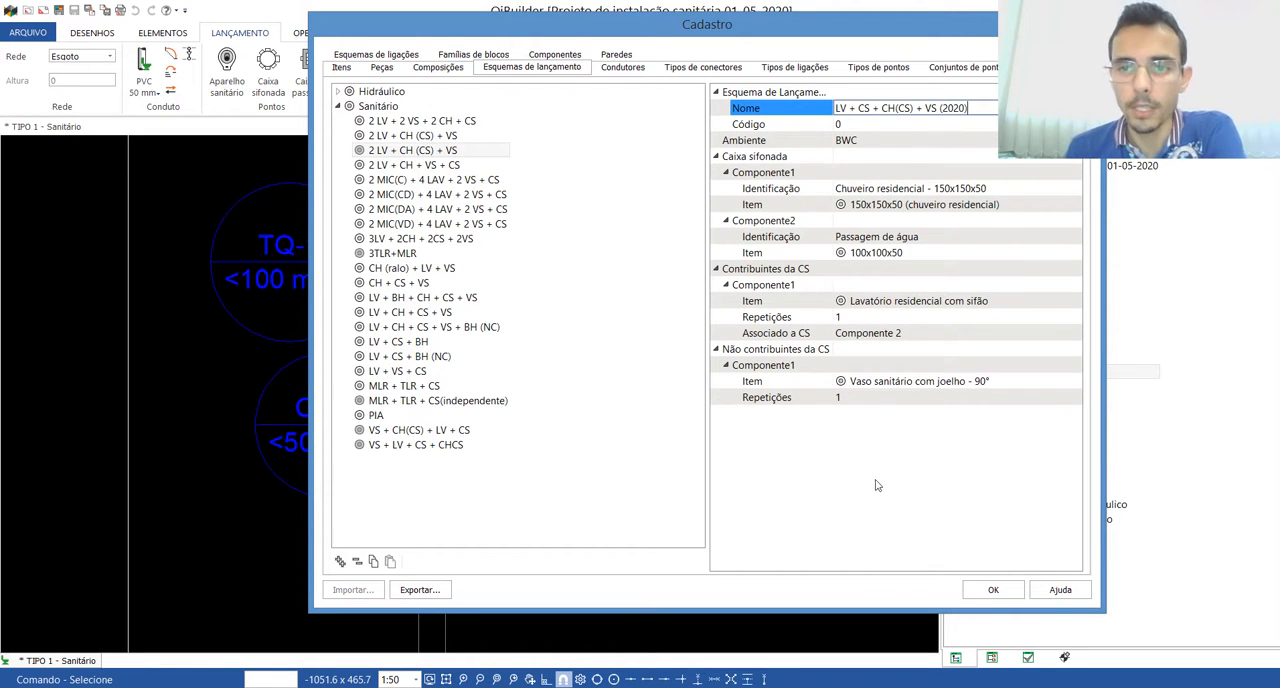
{"action": "left_click", "coordinate": [995, 591]}
{"action": "left_click", "coordinate": [995, 591]}
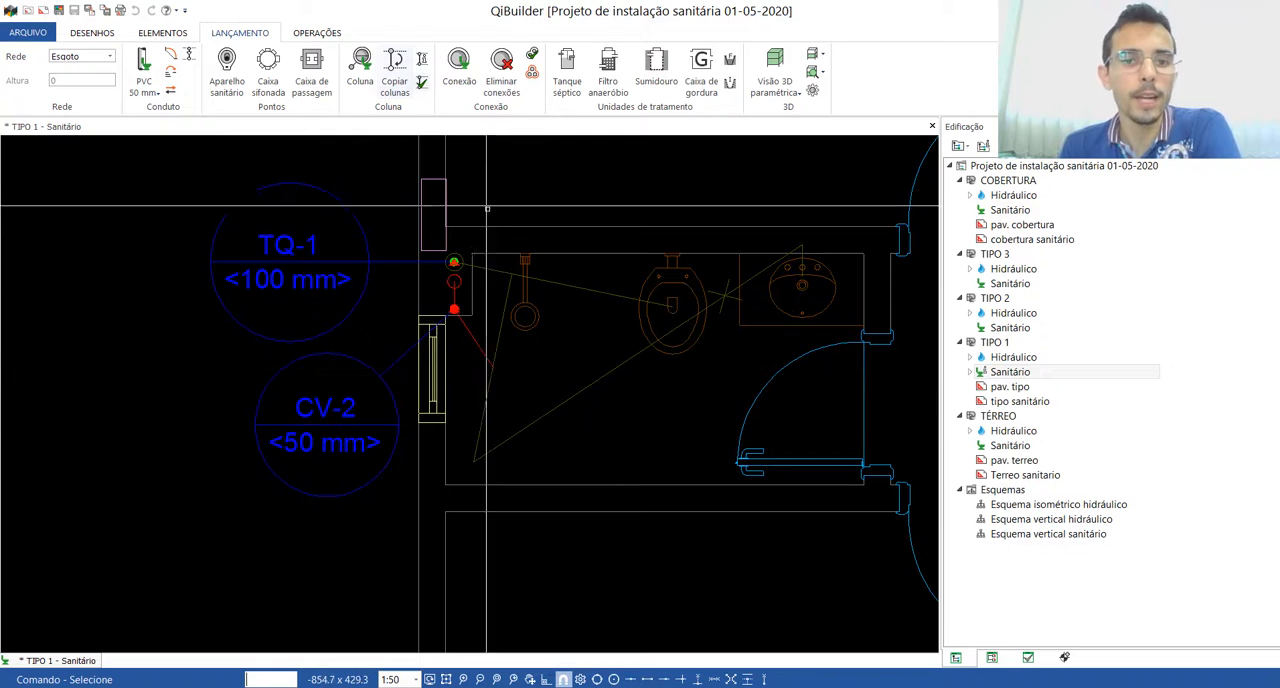
{"action": "scroll", "coordinate": [409, 343], "scroll_direction": "down", "scroll_amount": 3}
{"action": "scroll", "coordinate": [562, 341], "scroll_direction": "up", "scroll_amount": 4}
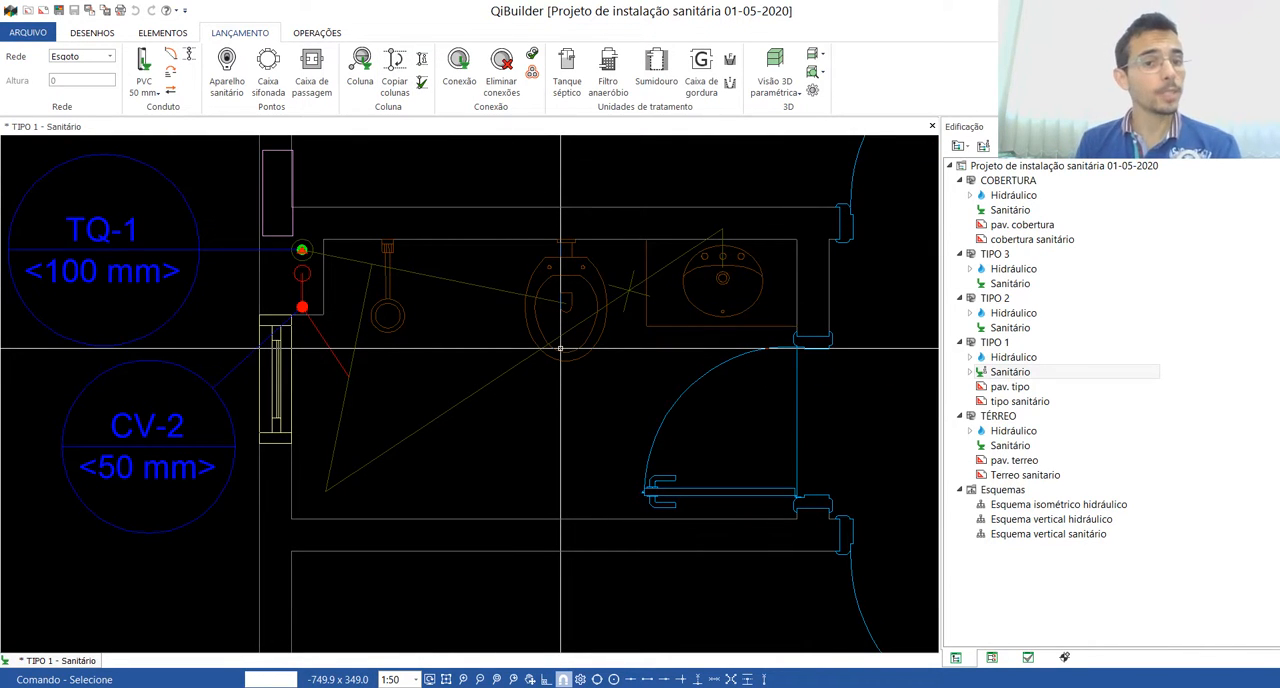
Step: Insert a detail framing the second bathroom on the TIPO 1 sanitary plan, including the TQ-1 and CV-2 columns
{"action": "scroll", "coordinate": [400, 278], "scroll_direction": "down", "scroll_amount": 3}
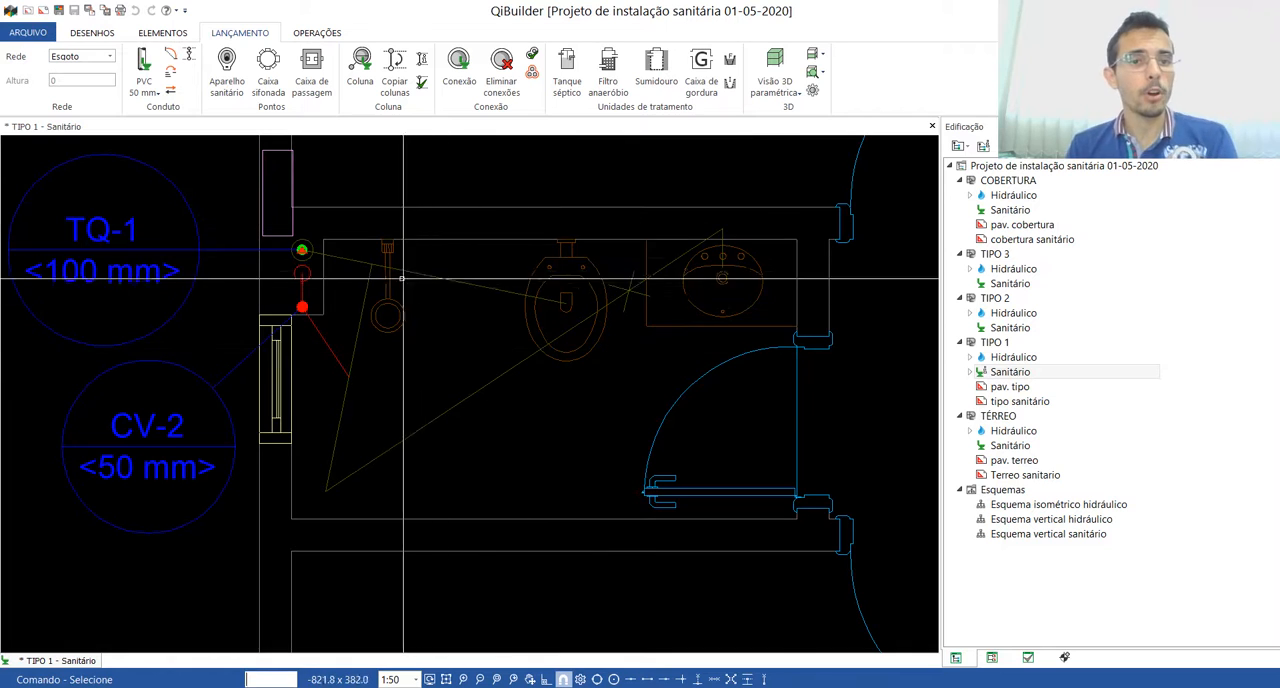
{"action": "left_click", "coordinate": [317, 34]}
{"action": "left_click", "coordinate": [401, 75]}
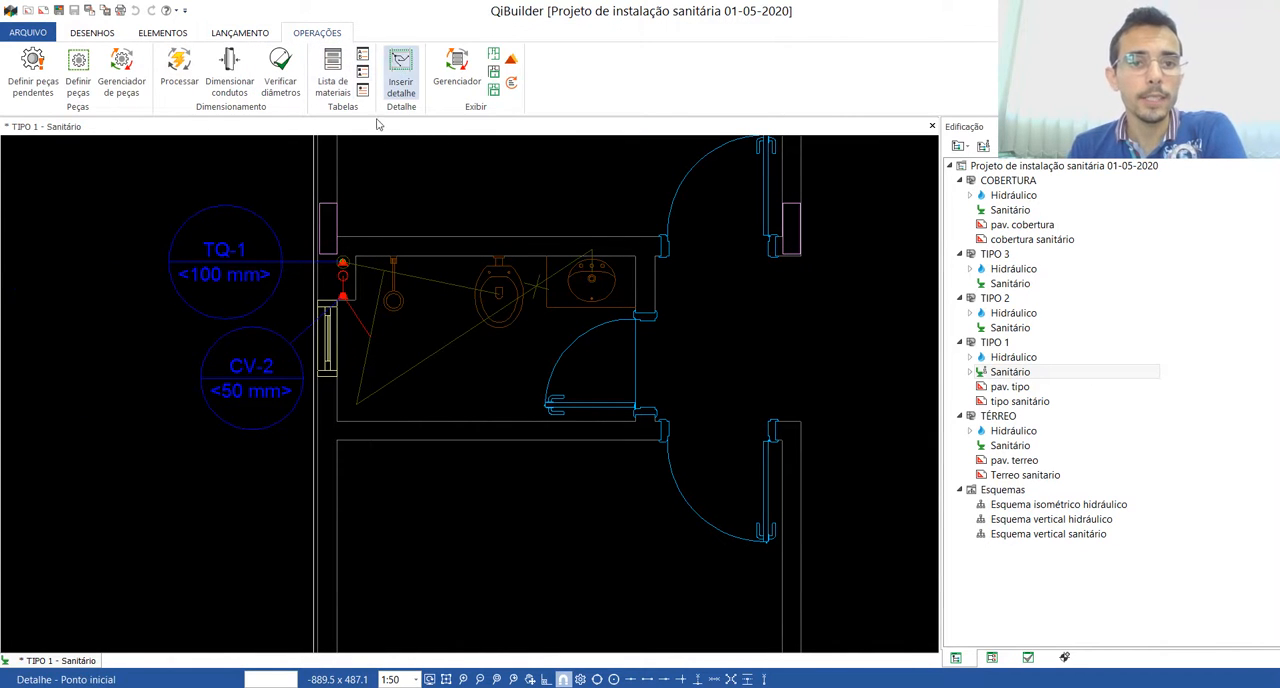
{"action": "left_click", "coordinate": [288, 463]}
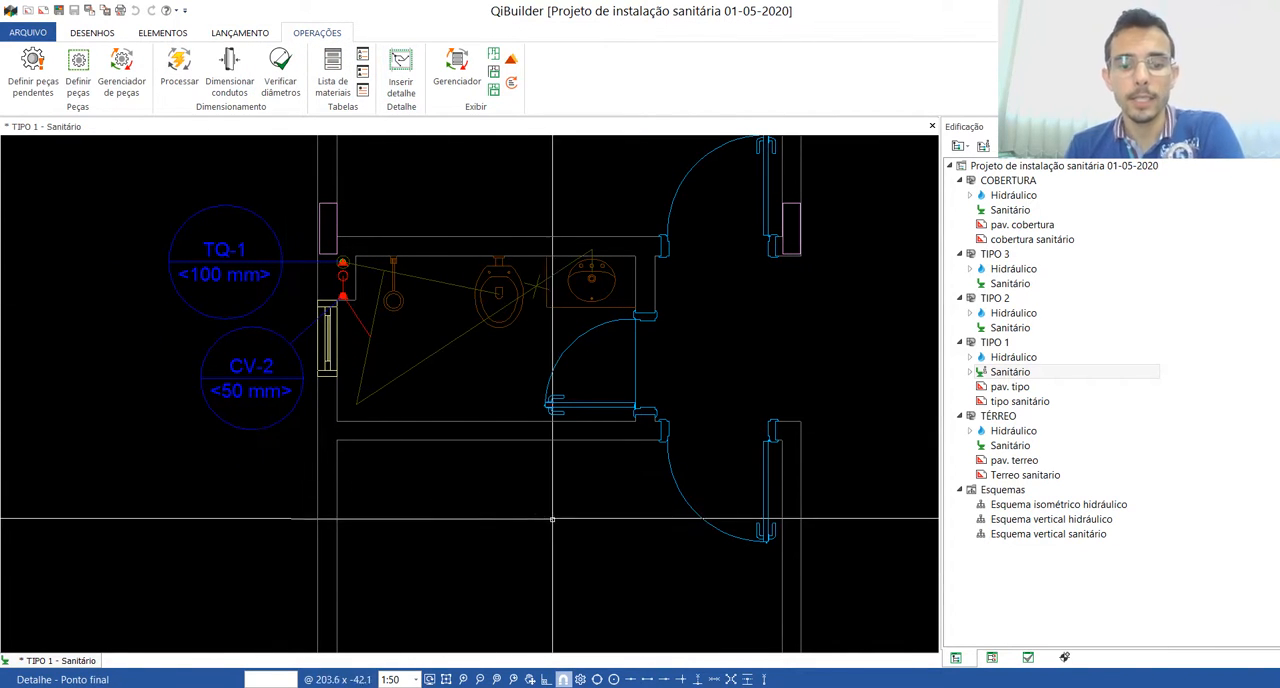
{"action": "left_click", "coordinate": [686, 460]}
{"action": "left_click", "coordinate": [428, 212]}
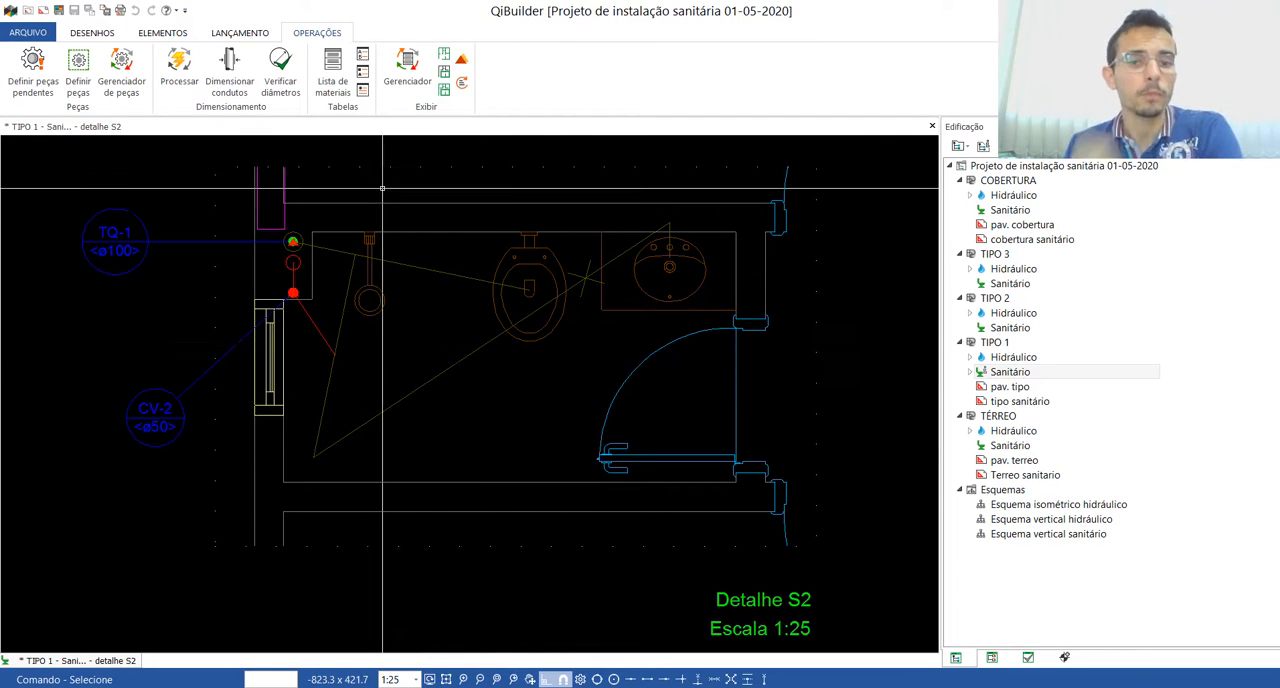
Step: Define the orthogonal drafting angle from the guide line that runs between the toilet and TQ-1
{"action": "left_click", "coordinate": [241, 33]}
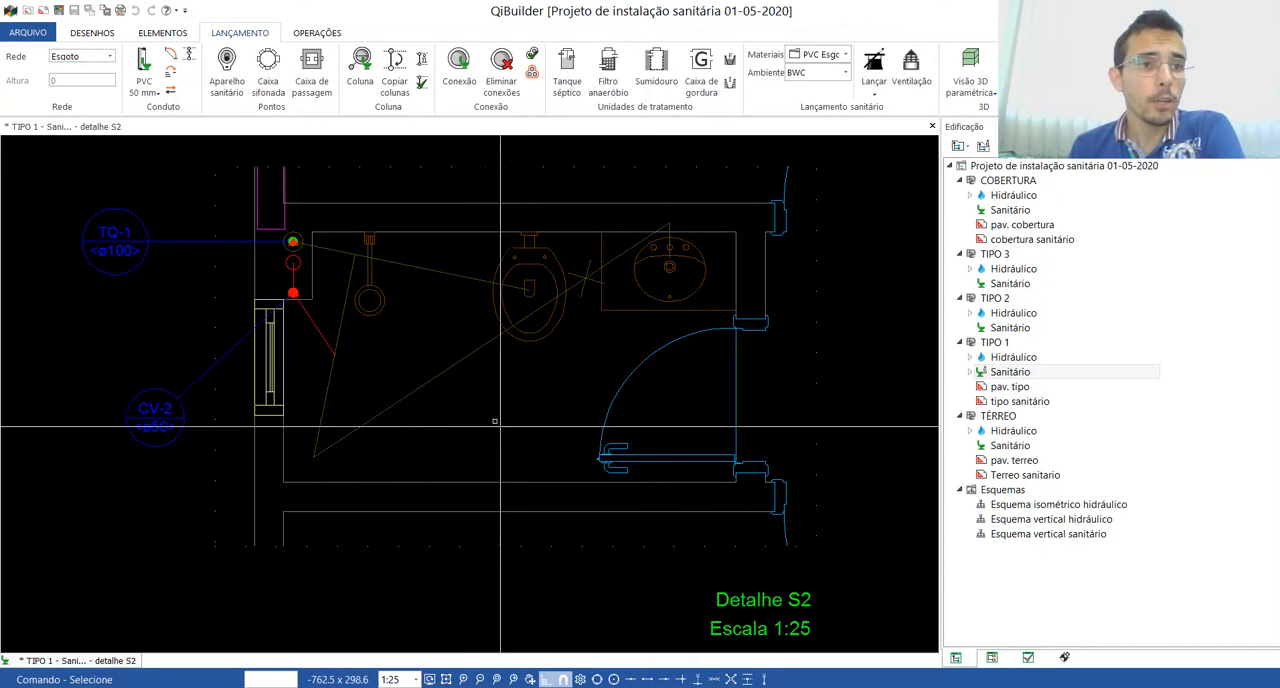
{"action": "left_click", "coordinate": [93, 34]}
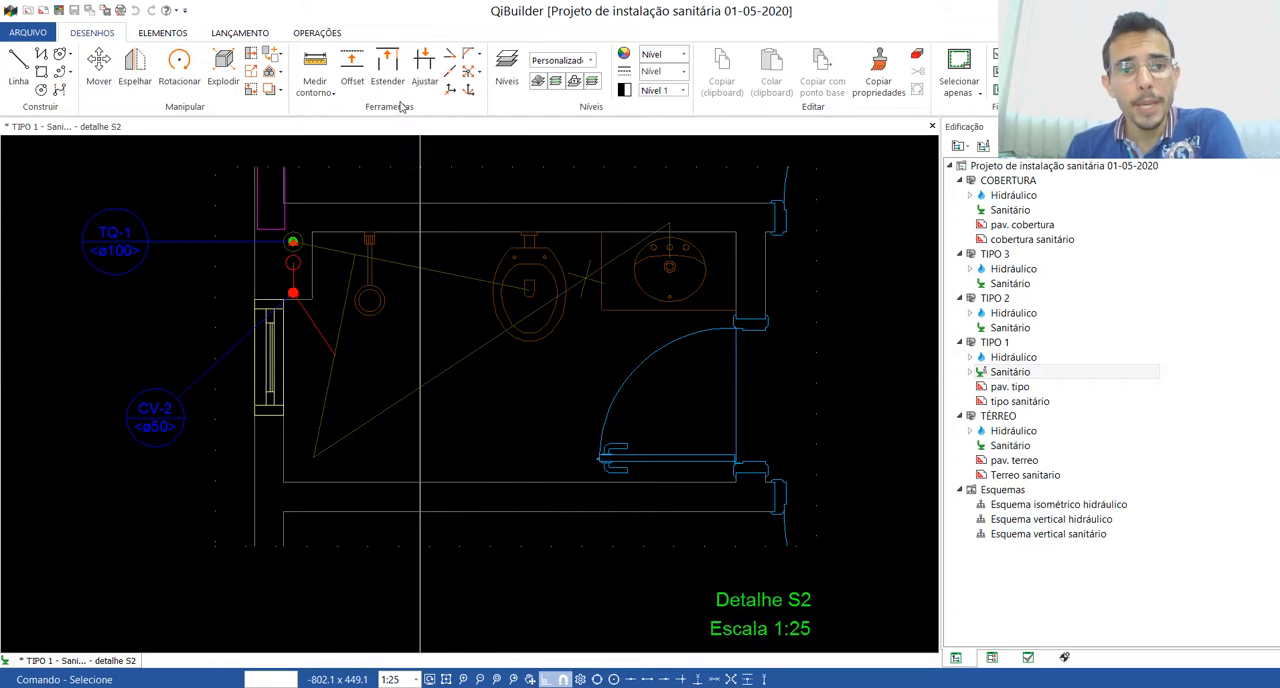
{"action": "left_click", "coordinate": [470, 94]}
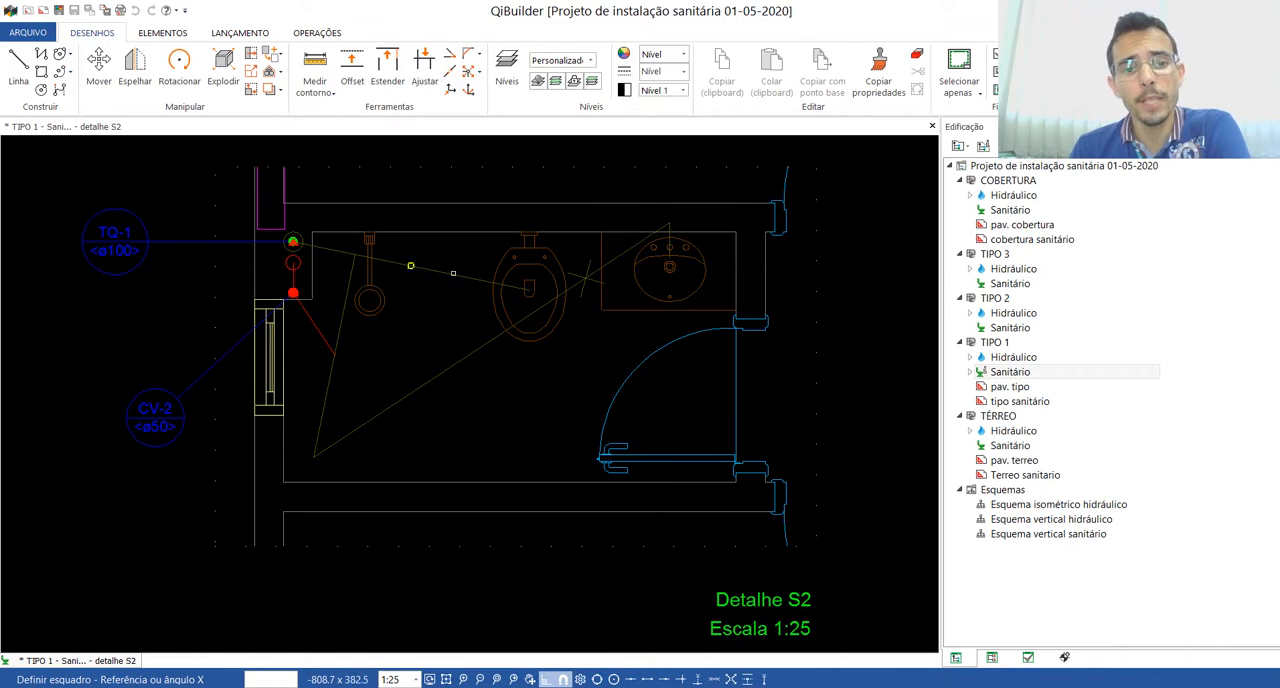
{"action": "left_click", "coordinate": [430, 268]}
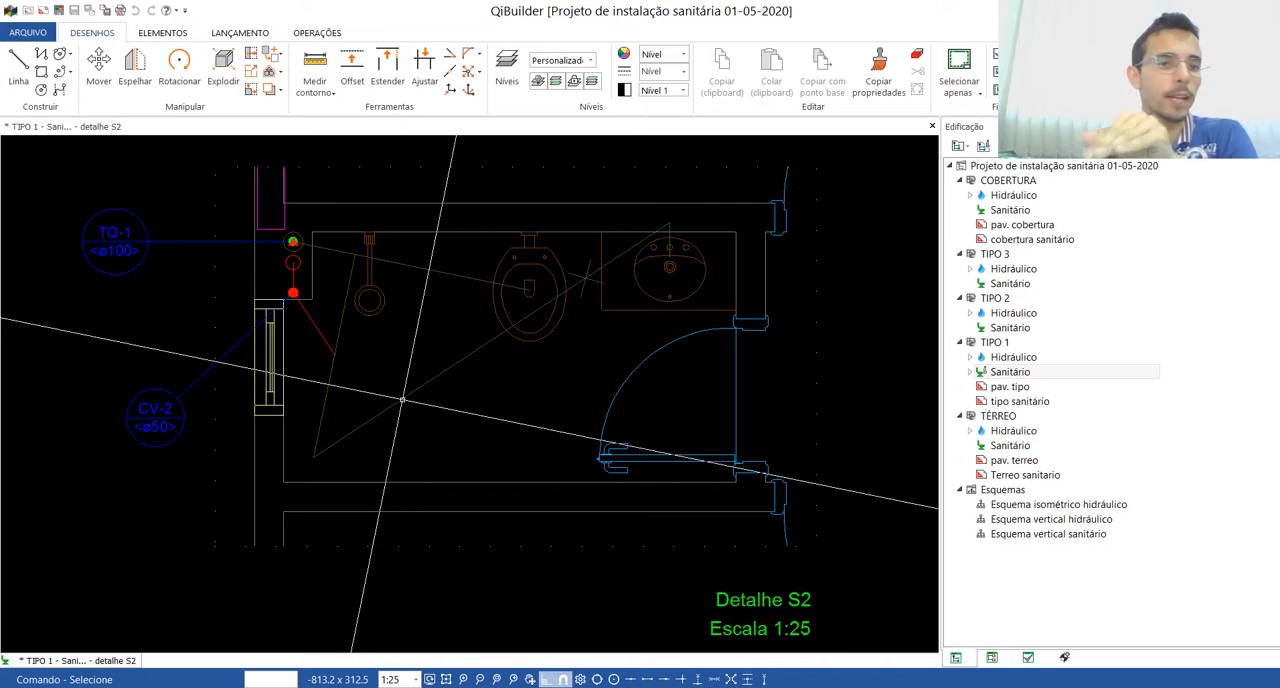
Step: Launch the LV + CS + CH(CS) + VS (2020) scheme and outline the bathroom perimeter along its inner walls, around the shaft corner
{"action": "left_click", "coordinate": [241, 33]}
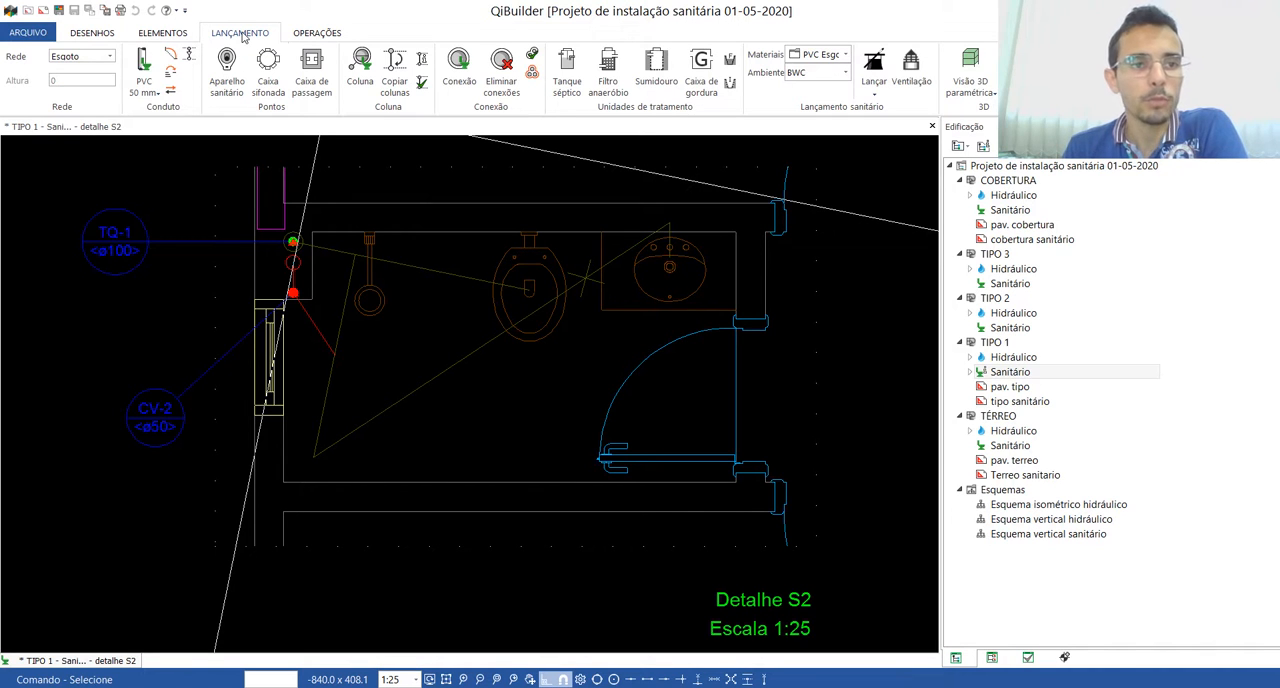
{"action": "left_click", "coordinate": [875, 93]}
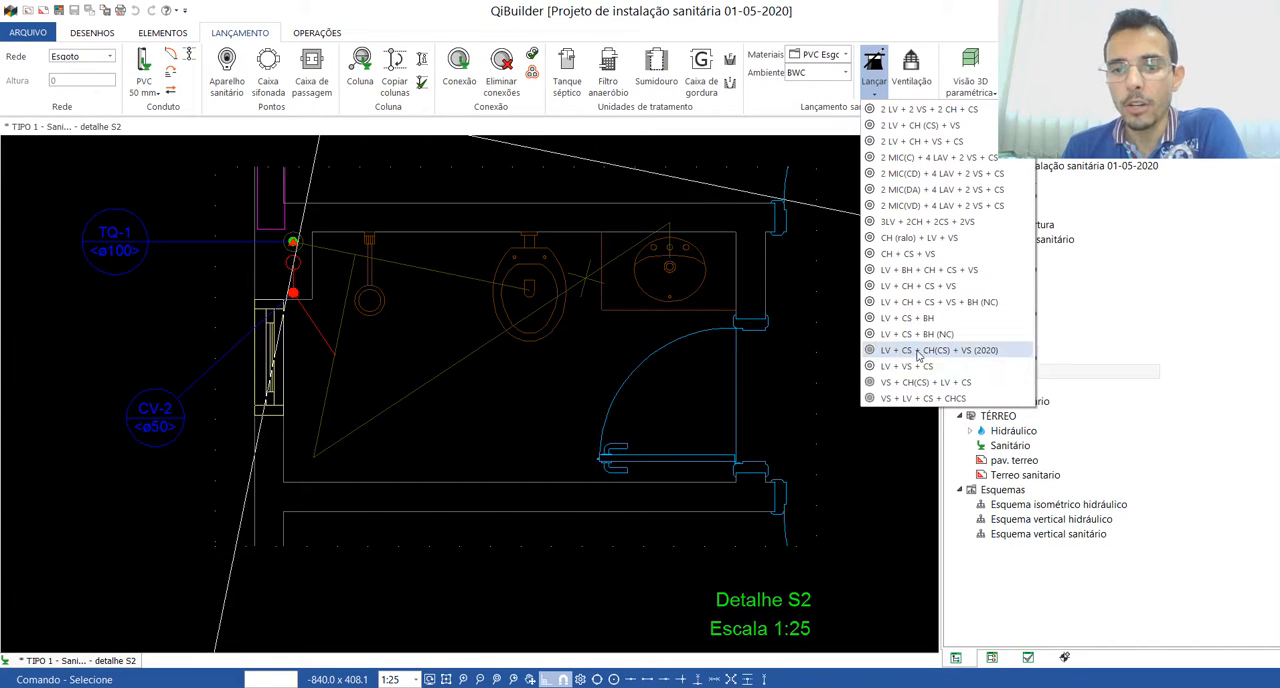
{"action": "left_click", "coordinate": [985, 351]}
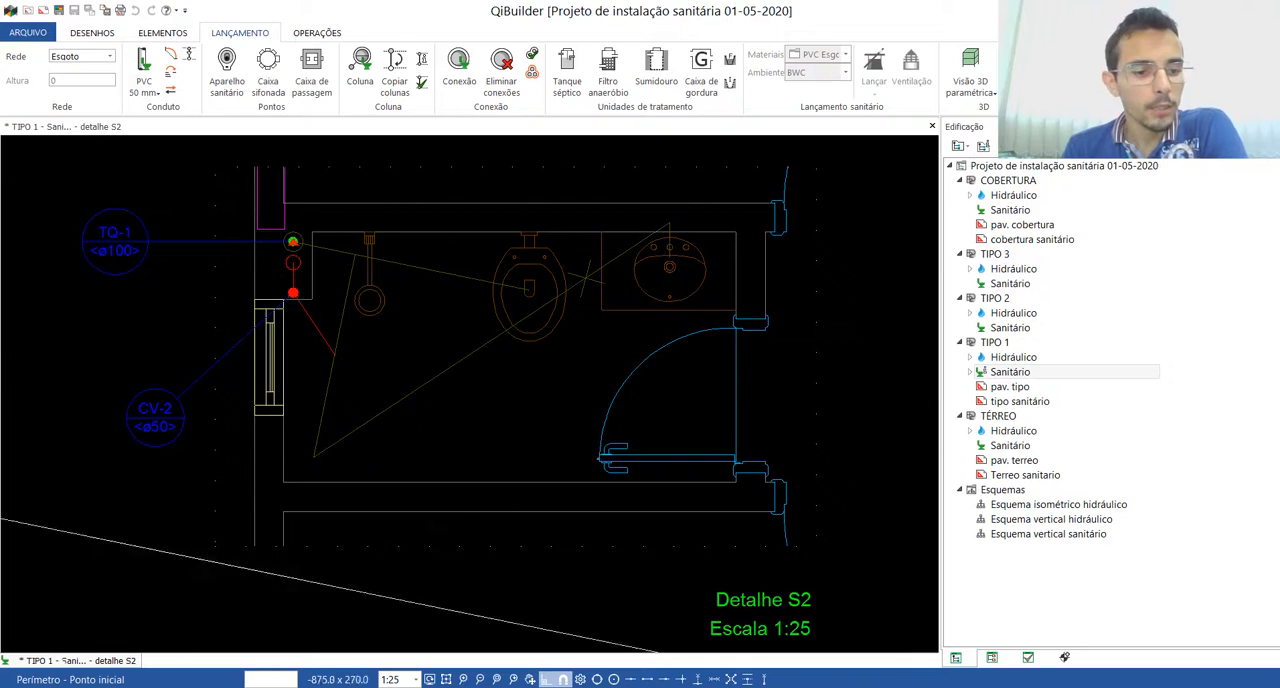
{"action": "left_click", "coordinate": [284, 481]}
{"action": "left_click", "coordinate": [736, 481]}
{"action": "left_click", "coordinate": [732, 233]}
{"action": "left_click", "coordinate": [313, 235]}
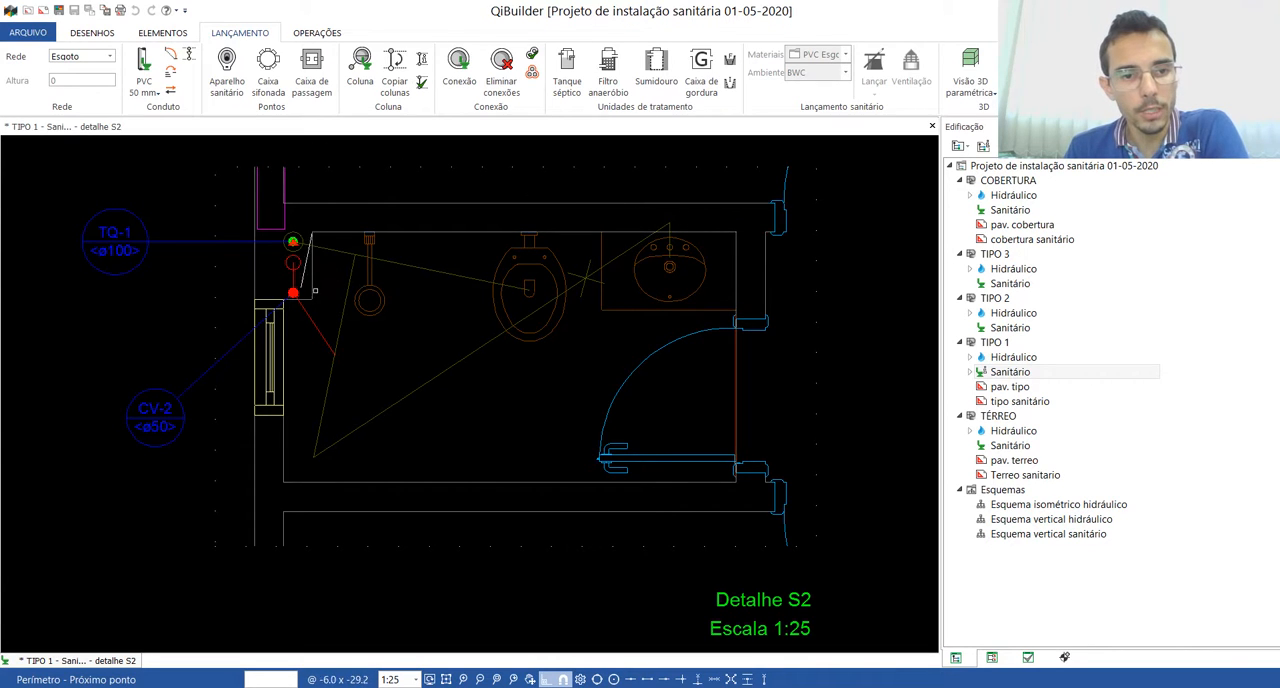
{"action": "left_click", "coordinate": [312, 298]}
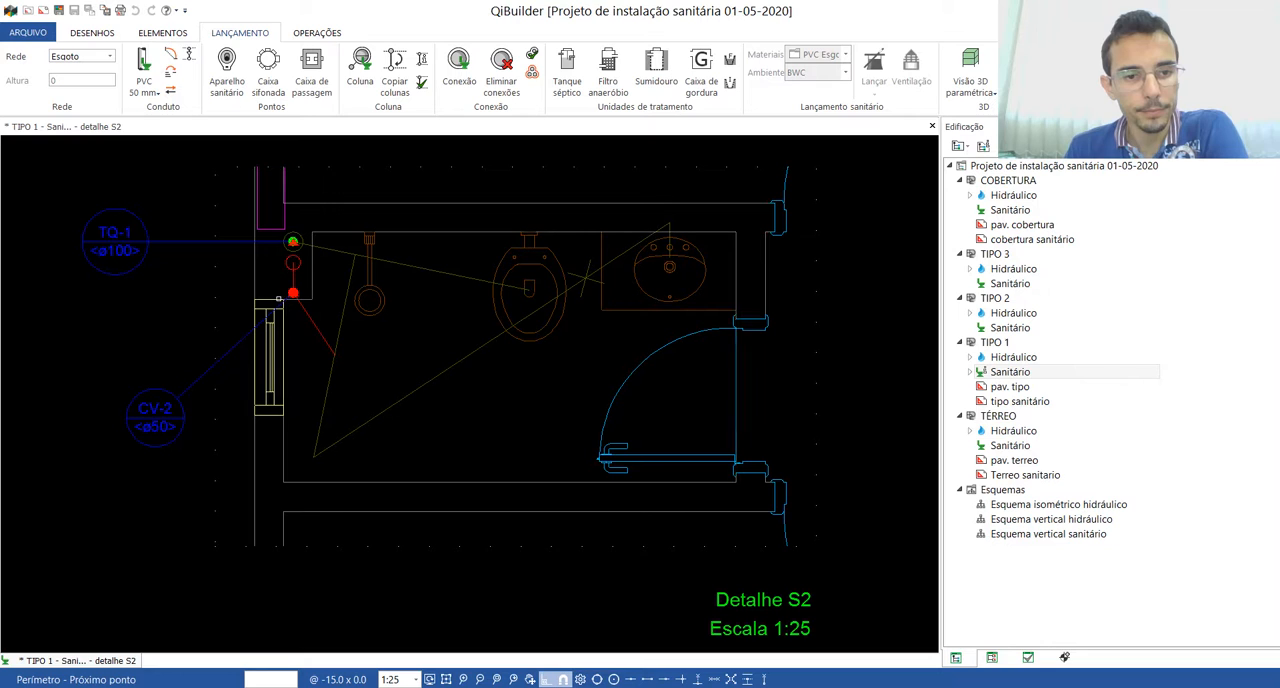
{"action": "left_click", "coordinate": [285, 482]}
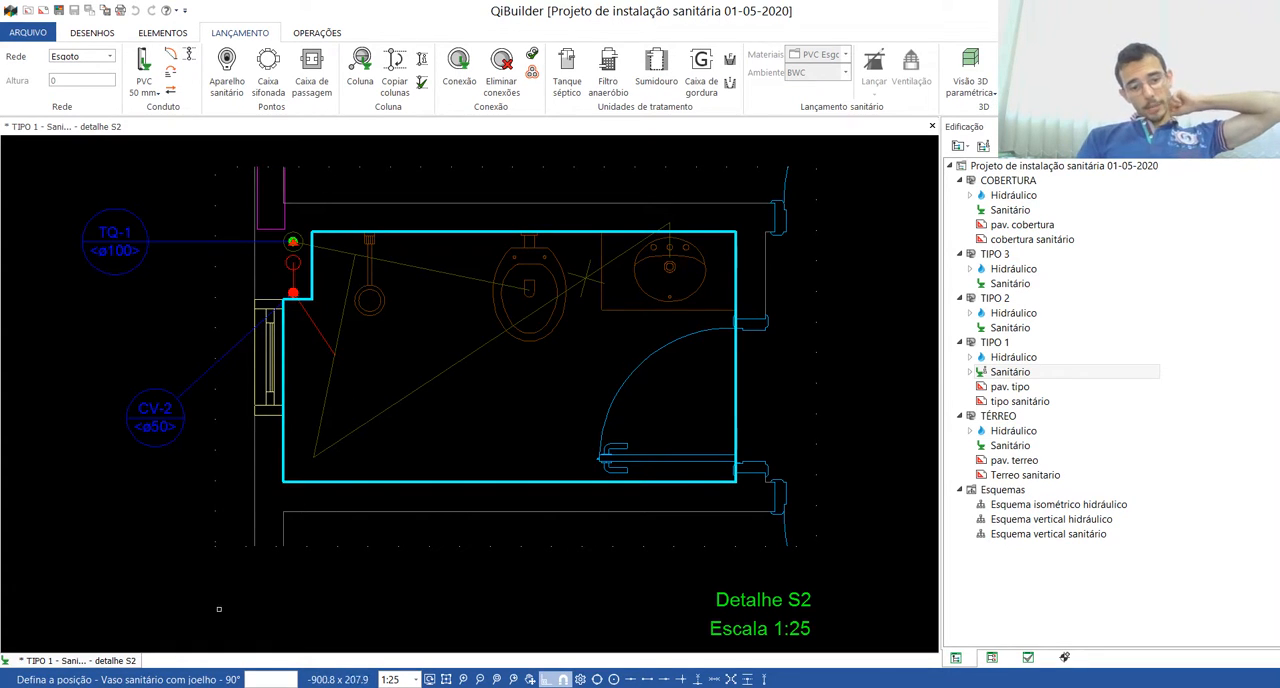
Step: Place the toilet point and connect it to TQ-1, and place the shower siphon box and connect it to the toilet branch
{"action": "left_click", "coordinate": [528, 289]}
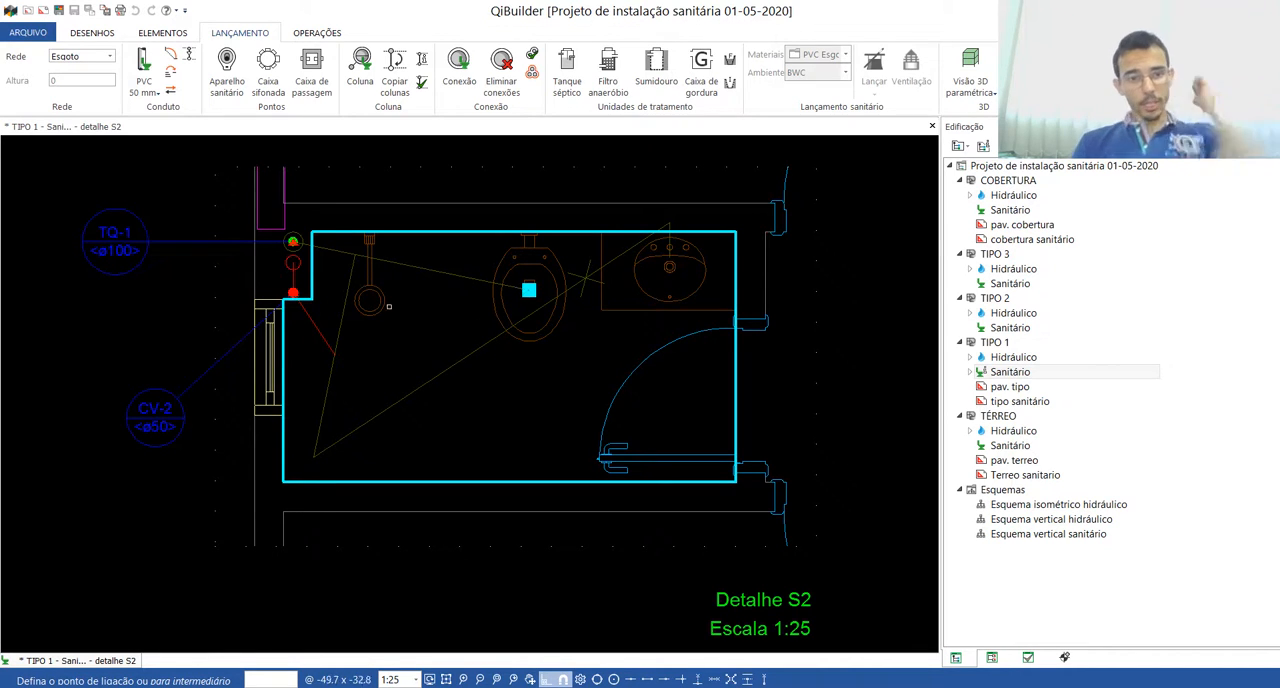
{"action": "left_click", "coordinate": [292, 241]}
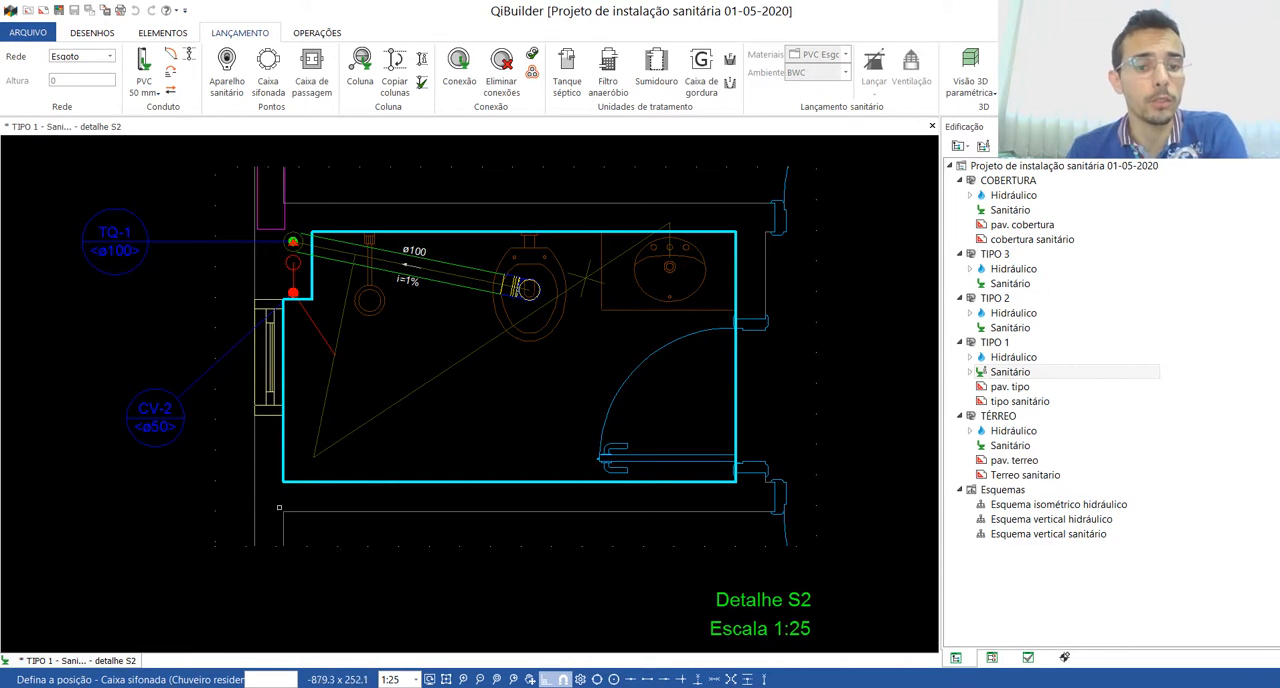
{"action": "left_click", "coordinate": [313, 456]}
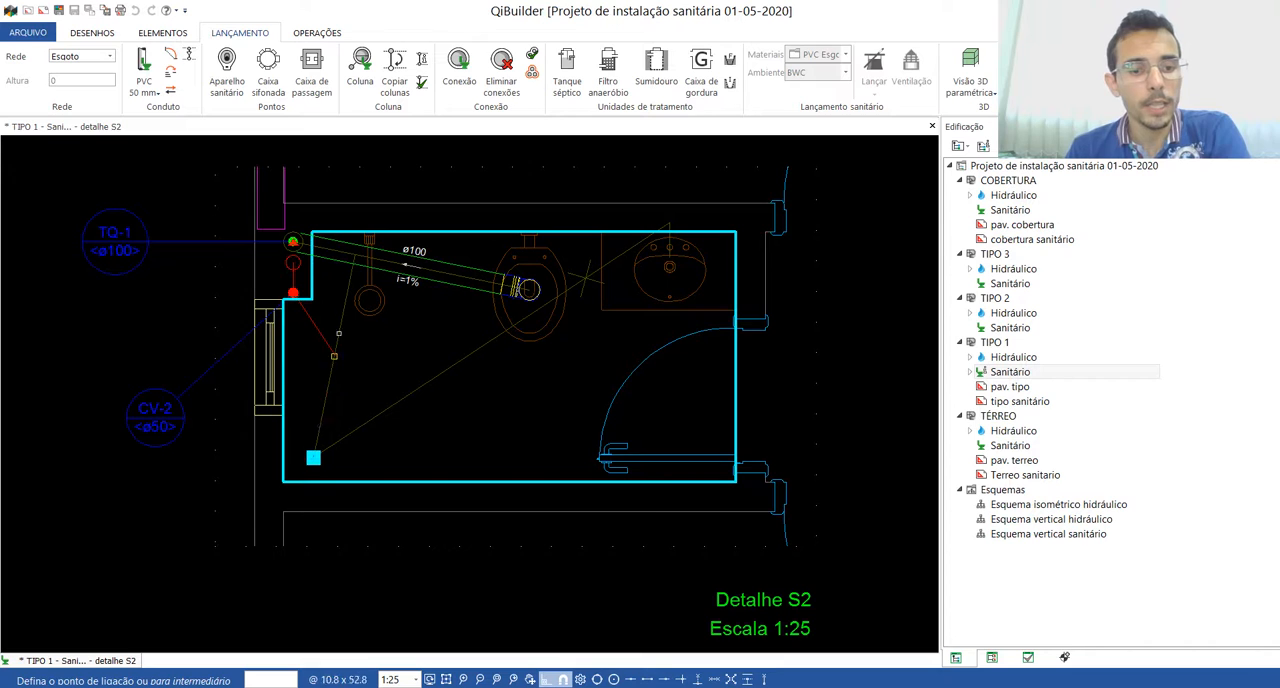
{"action": "left_click", "coordinate": [356, 254]}
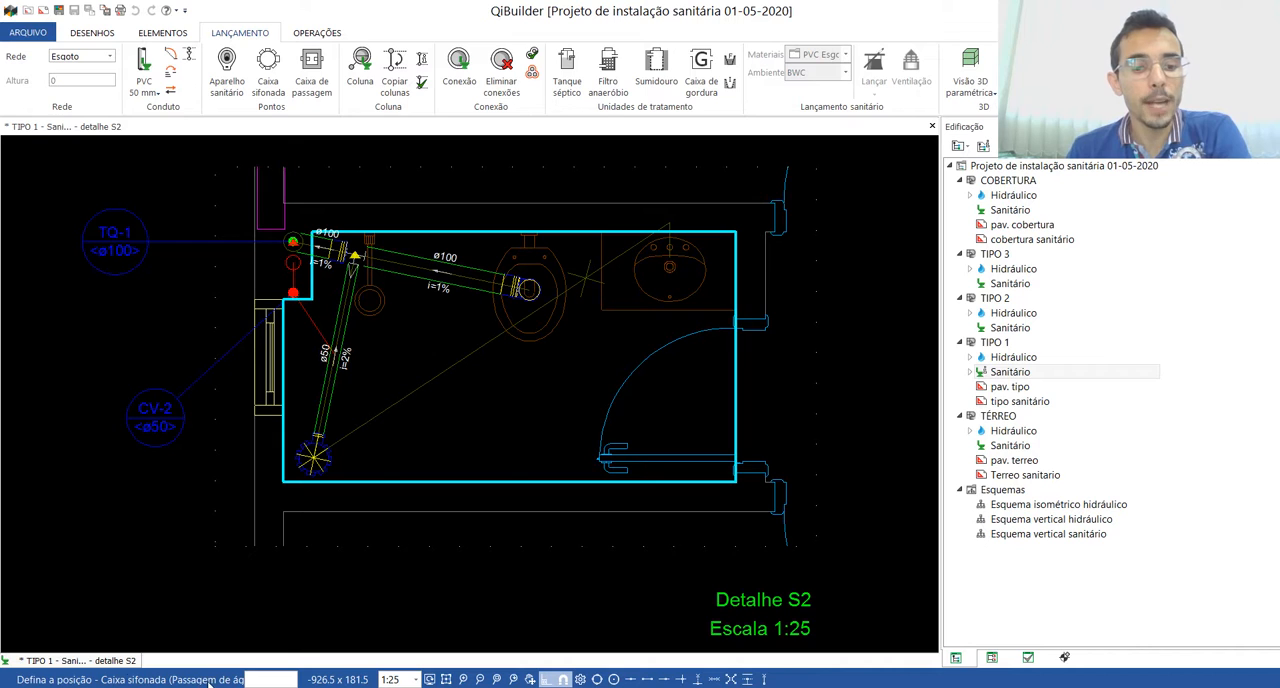
Step: Place the Passagem de água siphon box, connect it to the shower siphon box, and position the lavatory point in the wall
{"action": "left_click", "coordinate": [585, 277]}
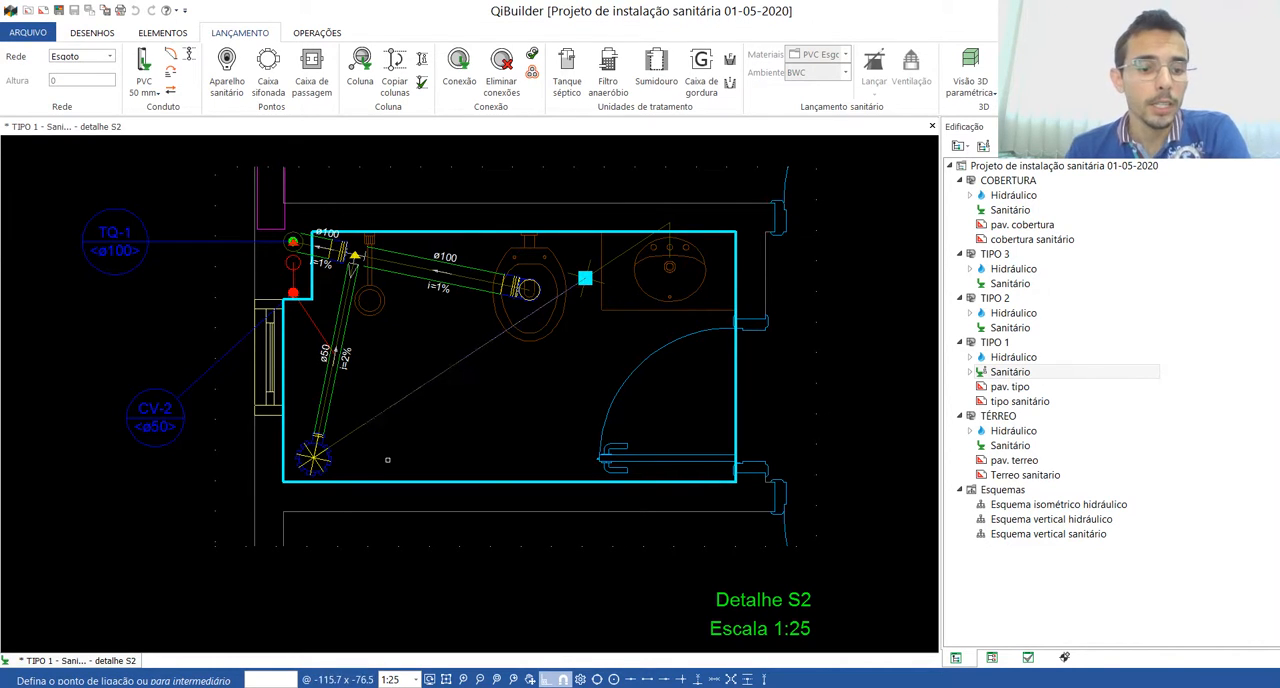
{"action": "left_click", "coordinate": [316, 450]}
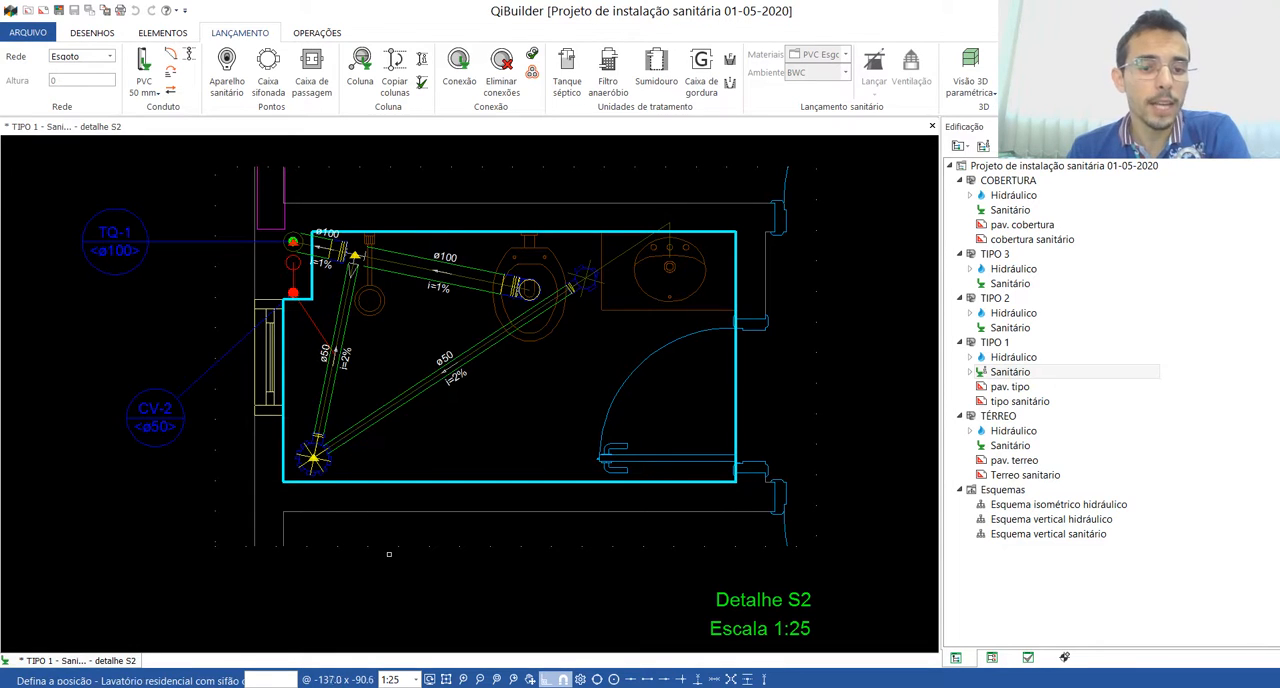
{"action": "left_click", "coordinate": [668, 224]}
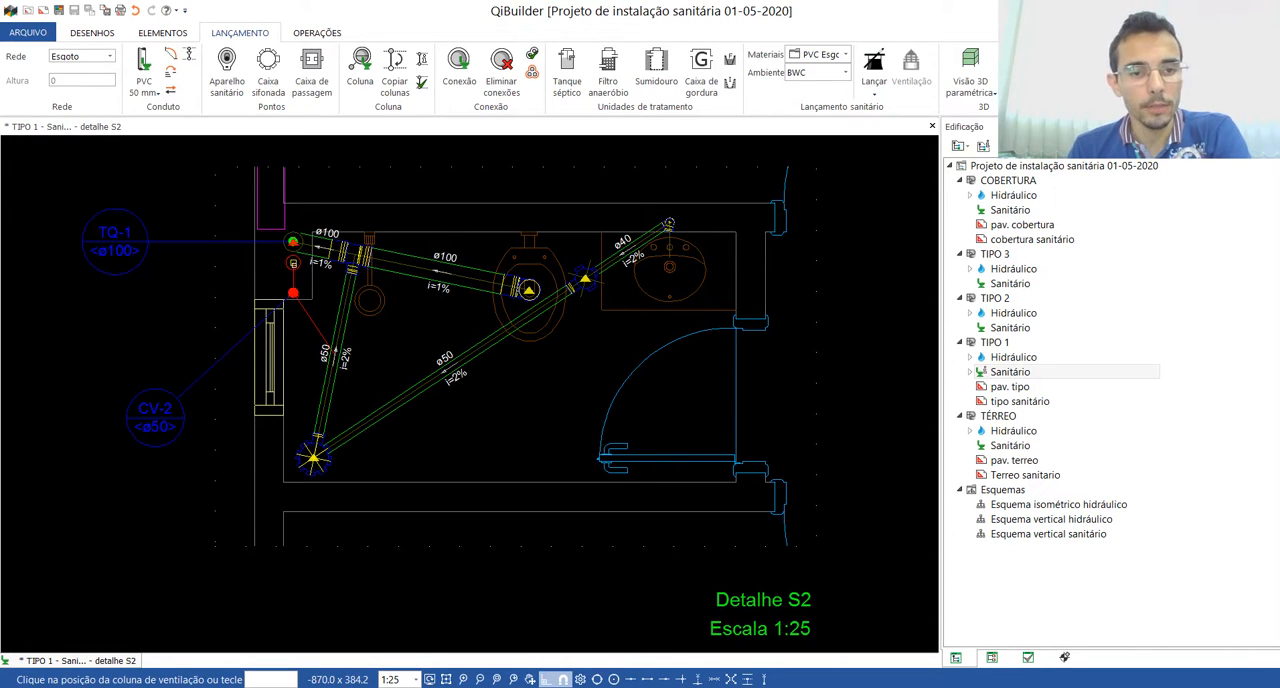
Step: Connect the ventilation branch from column CV-2 to the 50 mm shower siphon box outlet pipe
{"action": "left_click", "coordinate": [293, 292]}
{"action": "left_click", "coordinate": [291, 292]}
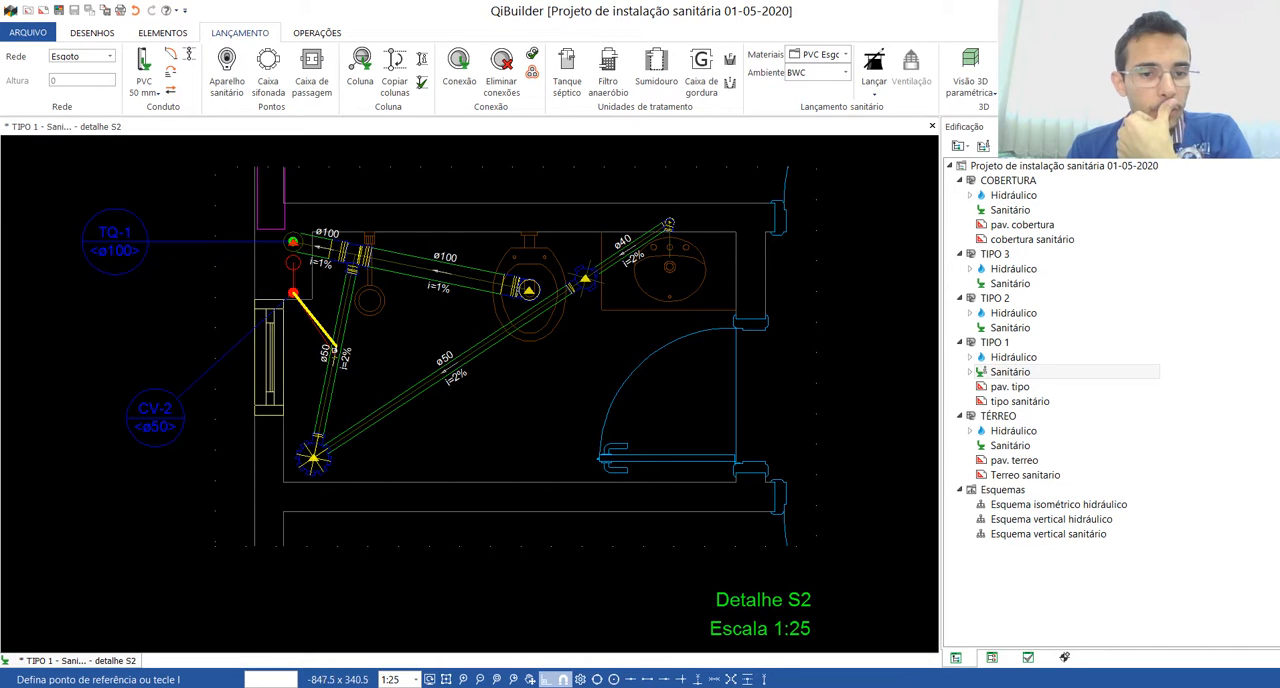
{"action": "left_click", "coordinate": [333, 355]}
{"action": "scroll", "coordinate": [280, 300], "scroll_direction": "up", "scroll_amount": 3}
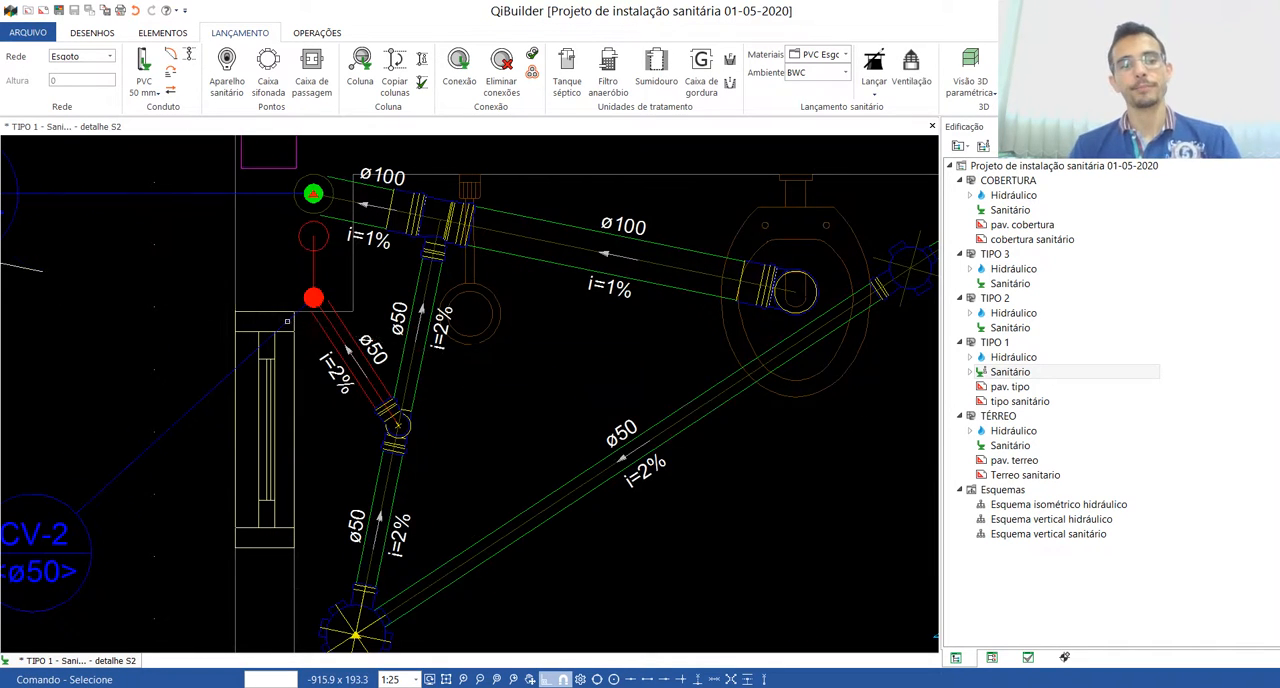
{"action": "scroll", "coordinate": [288, 321], "scroll_direction": "down", "scroll_amount": 3}
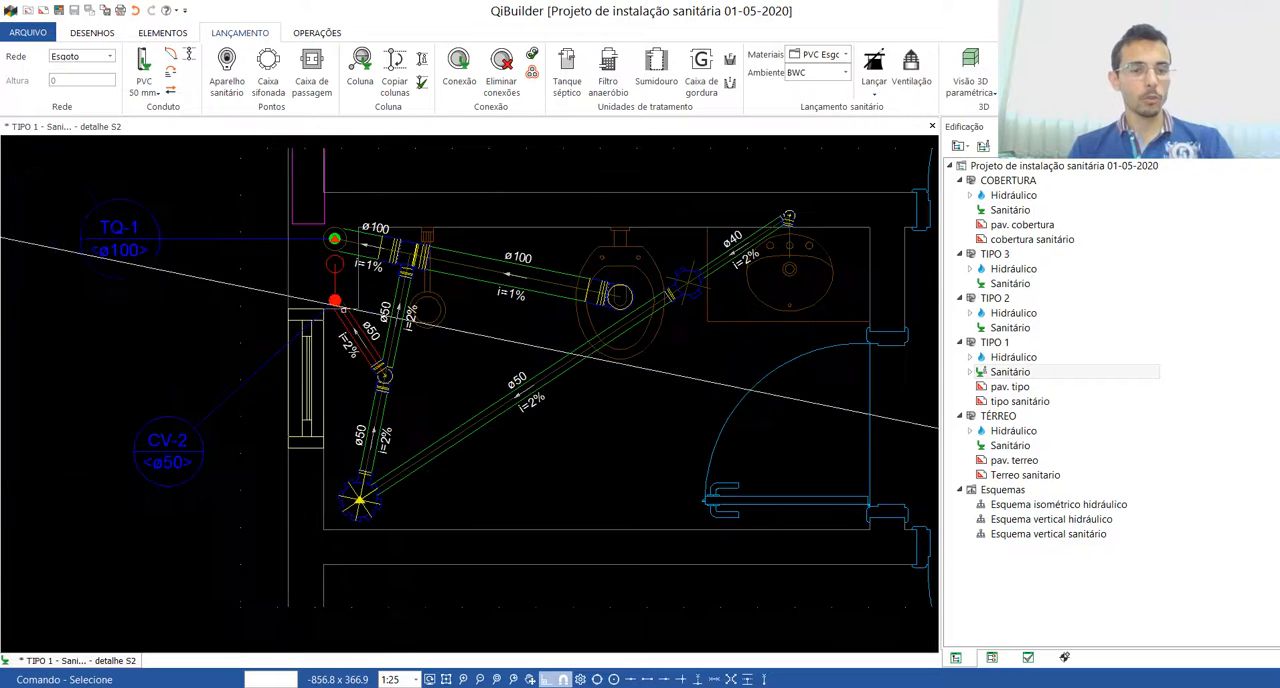
Step: Delete the sloped 50 mm ventilation pipe between CV-2 and the fitting on the siphon box outlet
{"action": "scroll", "coordinate": [334, 310], "scroll_direction": "up", "scroll_amount": 3}
{"action": "left_click", "coordinate": [337, 321]}
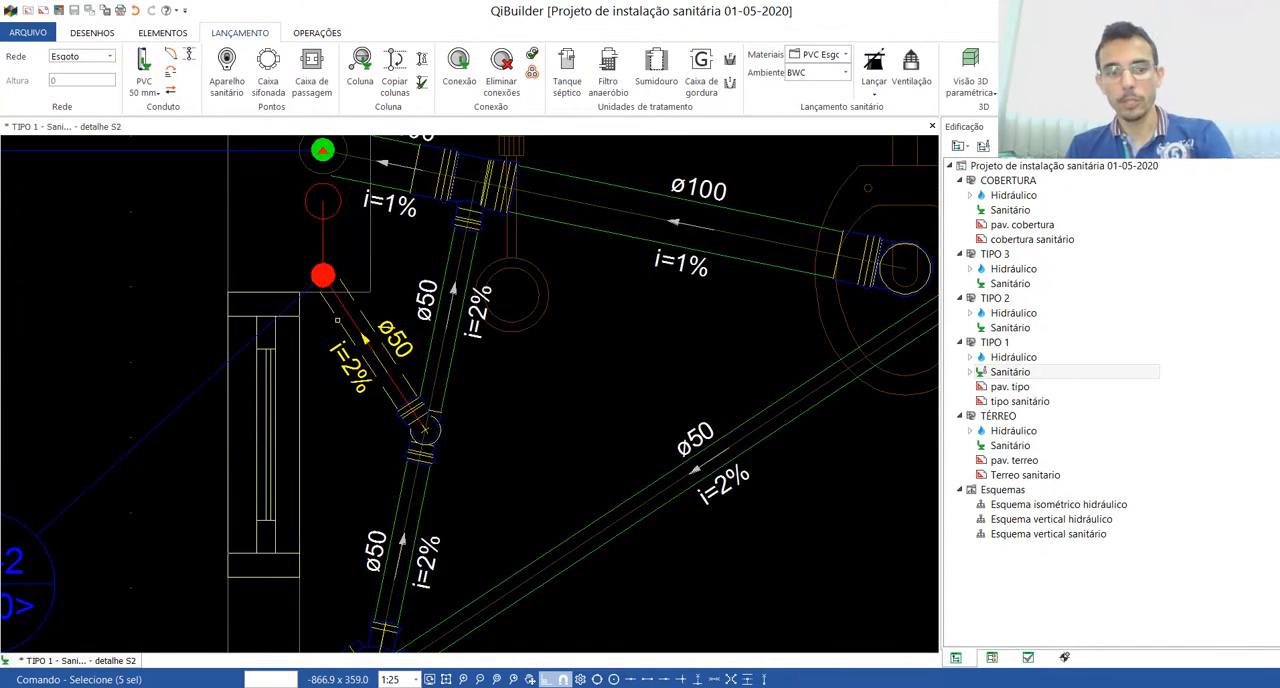
{"action": "key", "text": "Delete"}
{"action": "scroll", "coordinate": [214, 434], "scroll_direction": "down", "scroll_amount": 2}
{"action": "scroll", "coordinate": [214, 434], "scroll_direction": "down", "scroll_amount": 1}
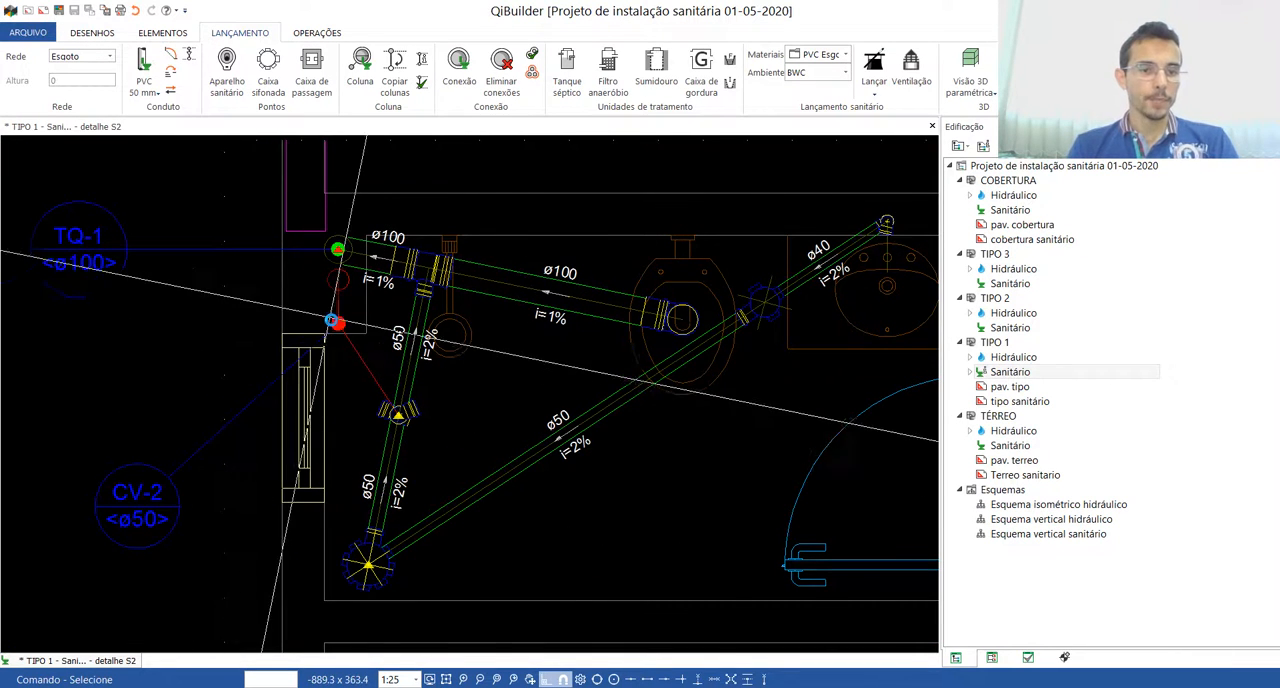
Step: Move the CV-2 column from its center to the center of the red guide circle beside TQ-1
{"action": "scroll", "coordinate": [332, 320], "scroll_direction": "up", "scroll_amount": 2}
{"action": "left_click", "coordinate": [333, 320]}
{"action": "right_click", "coordinate": [335, 318]}
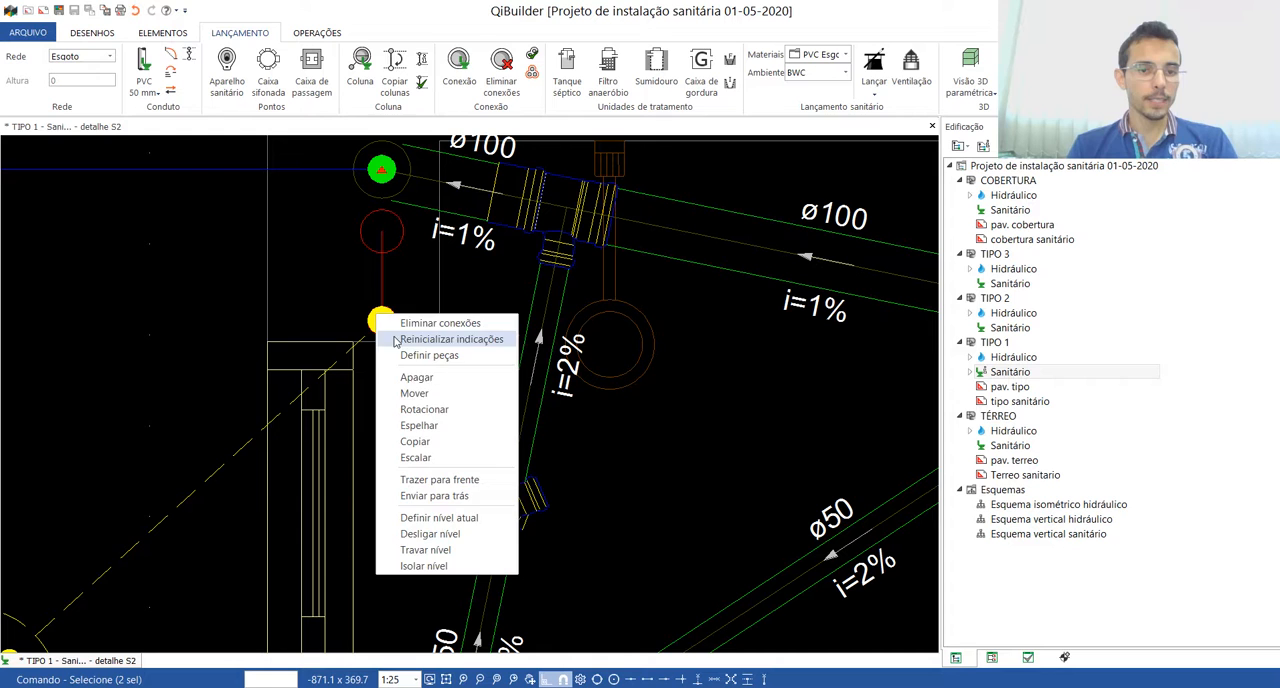
{"action": "left_click", "coordinate": [414, 393]}
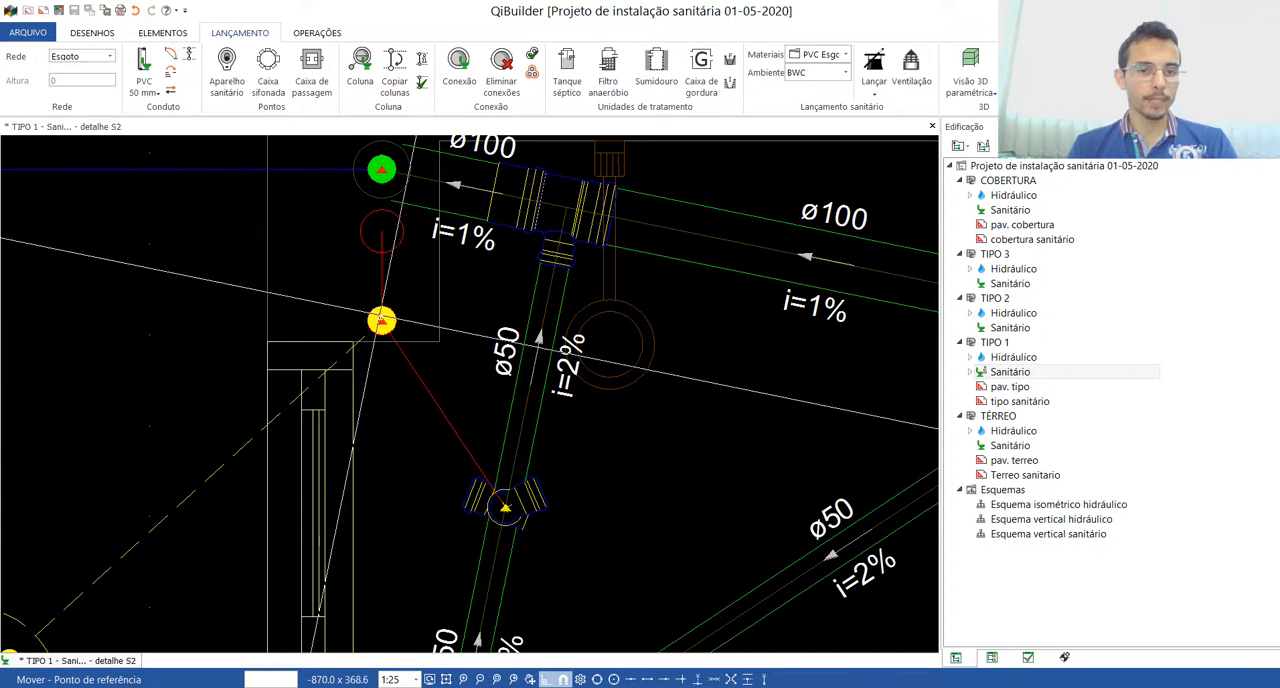
{"action": "left_click", "coordinate": [381, 320]}
{"action": "left_click", "coordinate": [381, 231]}
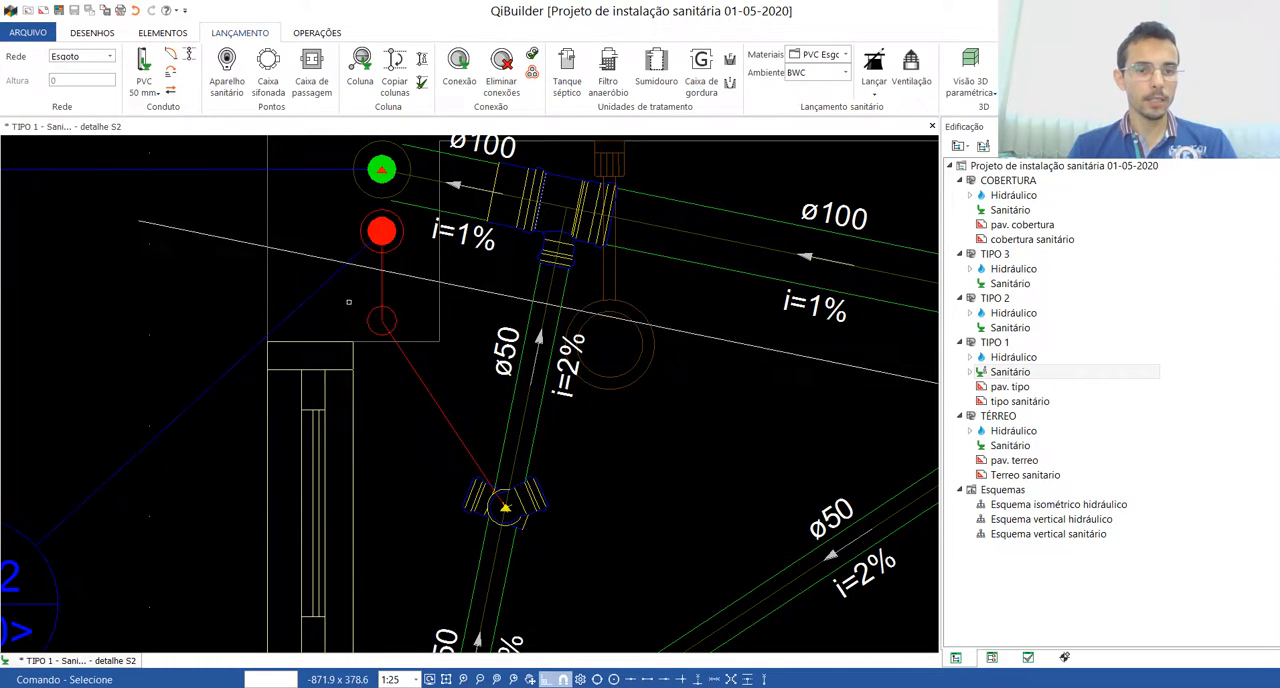
Step: Turn off orthogonal mode and reposition the CV-2 and TQ-1 labels, aligned one above the other beside the shaft
{"action": "scroll", "coordinate": [340, 329], "scroll_direction": "down", "scroll_amount": 3}
{"action": "left_click", "coordinate": [213, 422]}
{"action": "left_click", "coordinate": [213, 422]}
{"action": "key", "text": "F8"}
{"action": "left_click", "coordinate": [265, 337]}
{"action": "left_click", "coordinate": [252, 266]}
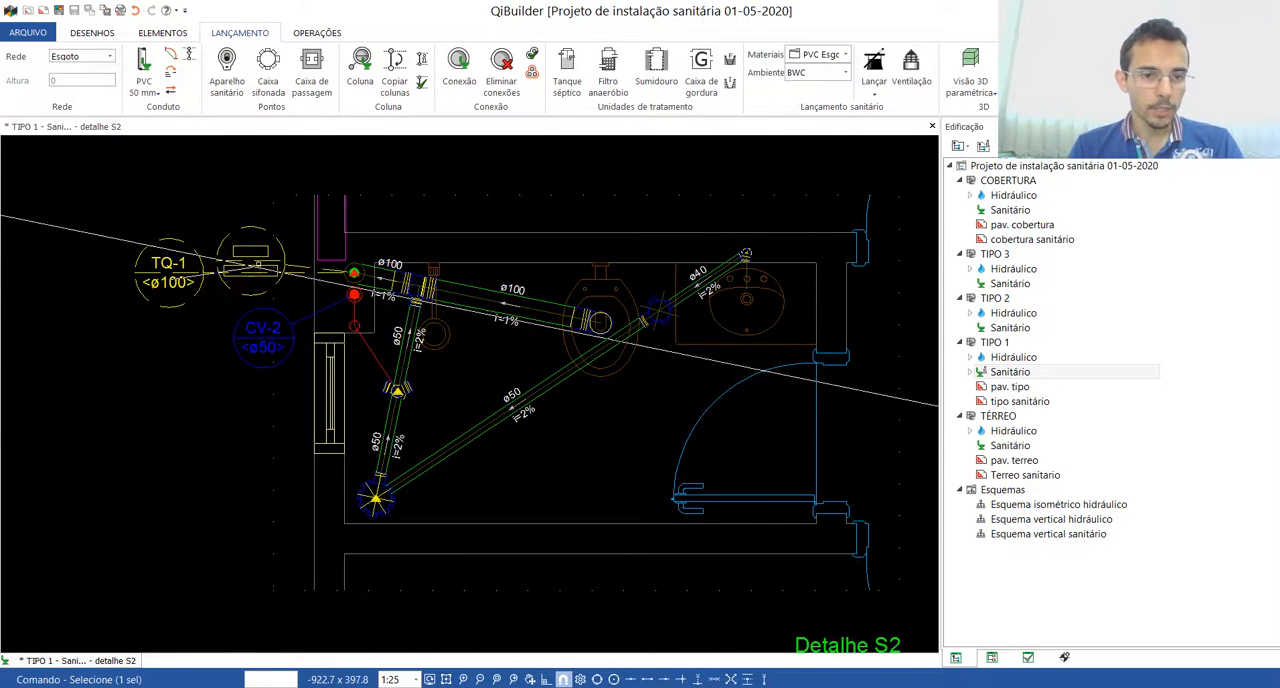
{"action": "left_click", "coordinate": [262, 257]}
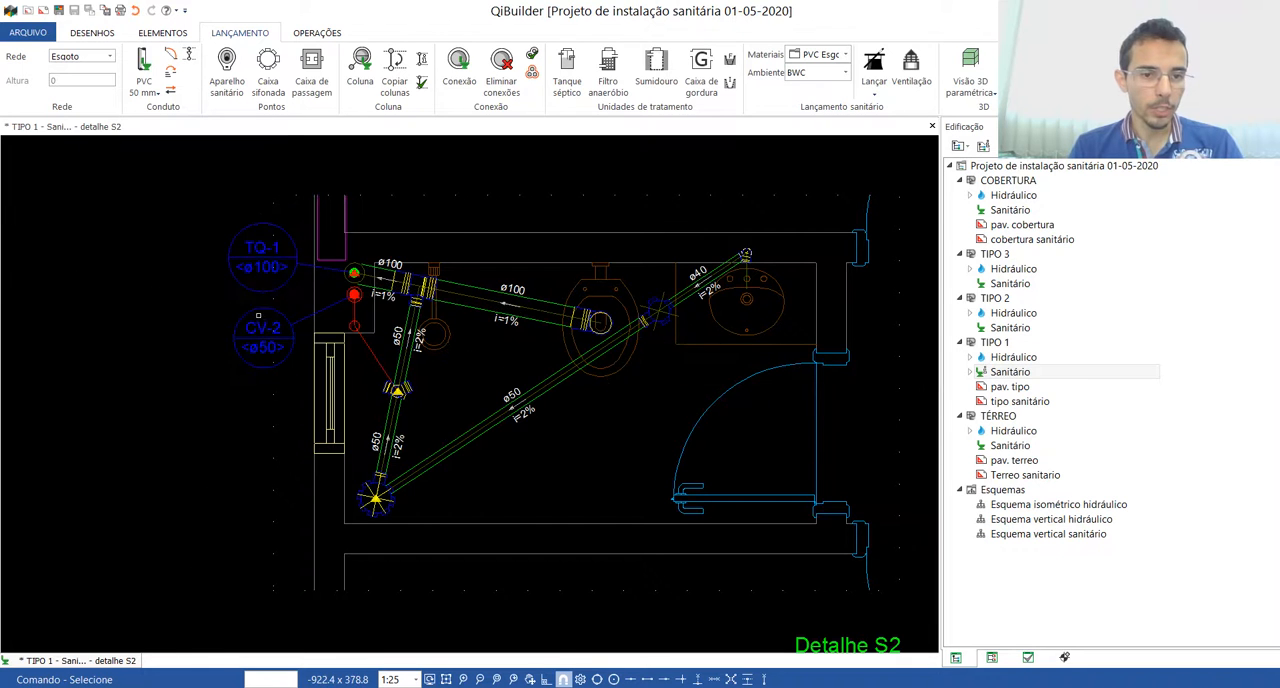
{"action": "scroll", "coordinate": [262, 334], "scroll_direction": "up", "scroll_amount": 1}
{"action": "left_click", "coordinate": [259, 340]}
{"action": "left_click", "coordinate": [259, 340]}
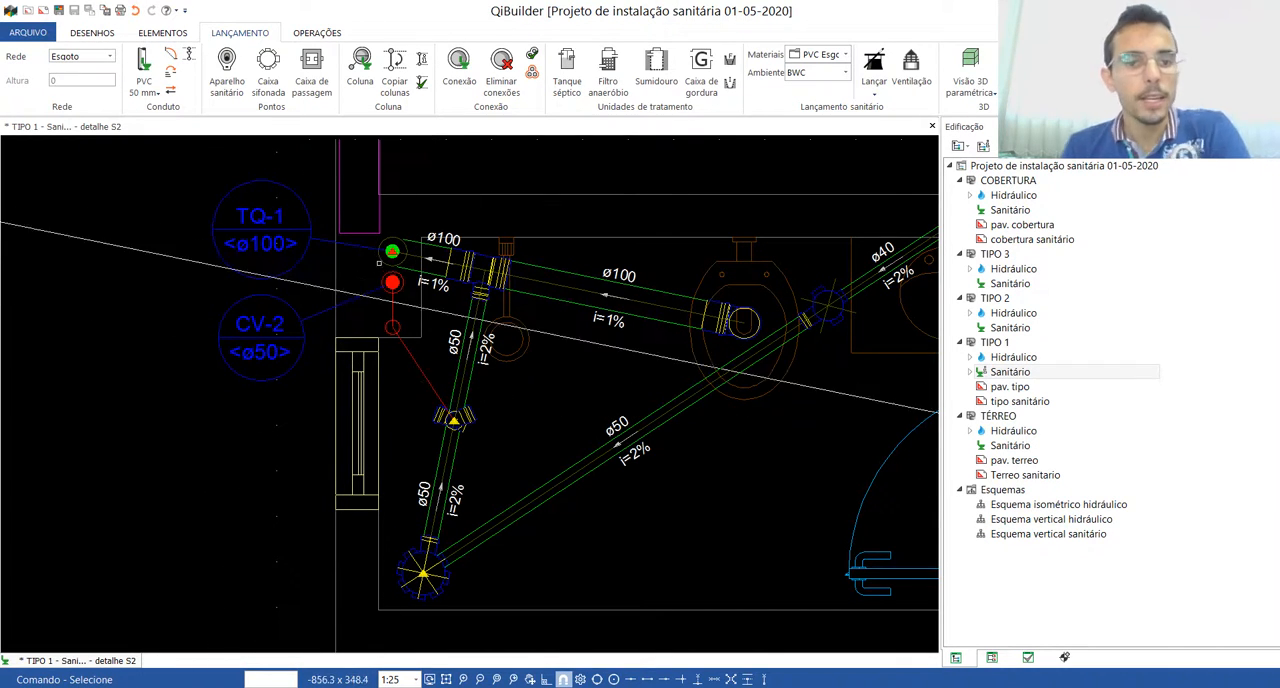
Step: Switch to the Ventilação network and run a 50 mm pipe from the siphon outlet fitting through the lower red guide circle to CV-2
{"action": "scroll", "coordinate": [410, 332], "scroll_direction": "up", "scroll_amount": 4}
{"action": "scroll", "coordinate": [448, 400], "scroll_direction": "down", "scroll_amount": 3}
{"action": "scroll", "coordinate": [314, 370], "scroll_direction": "up", "scroll_amount": 4}
{"action": "scroll", "coordinate": [375, 286], "scroll_direction": "down", "scroll_amount": 3}
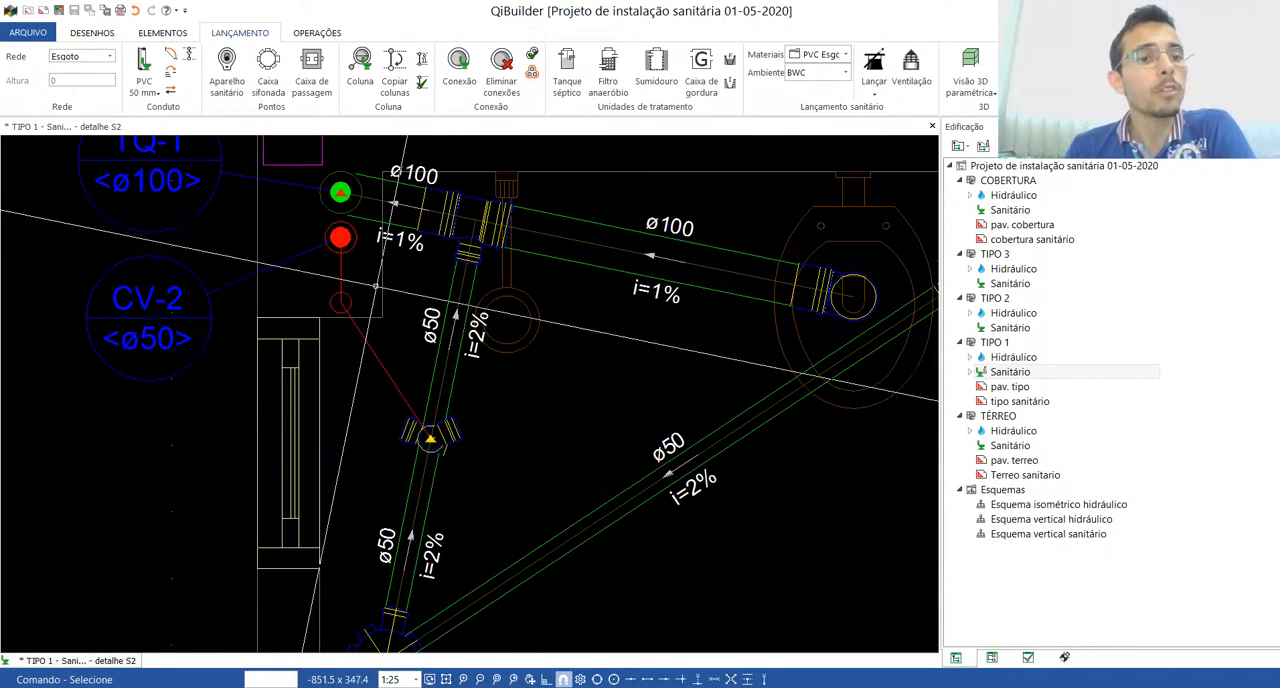
{"action": "left_click", "coordinate": [85, 57]}
{"action": "left_click", "coordinate": [82, 80]}
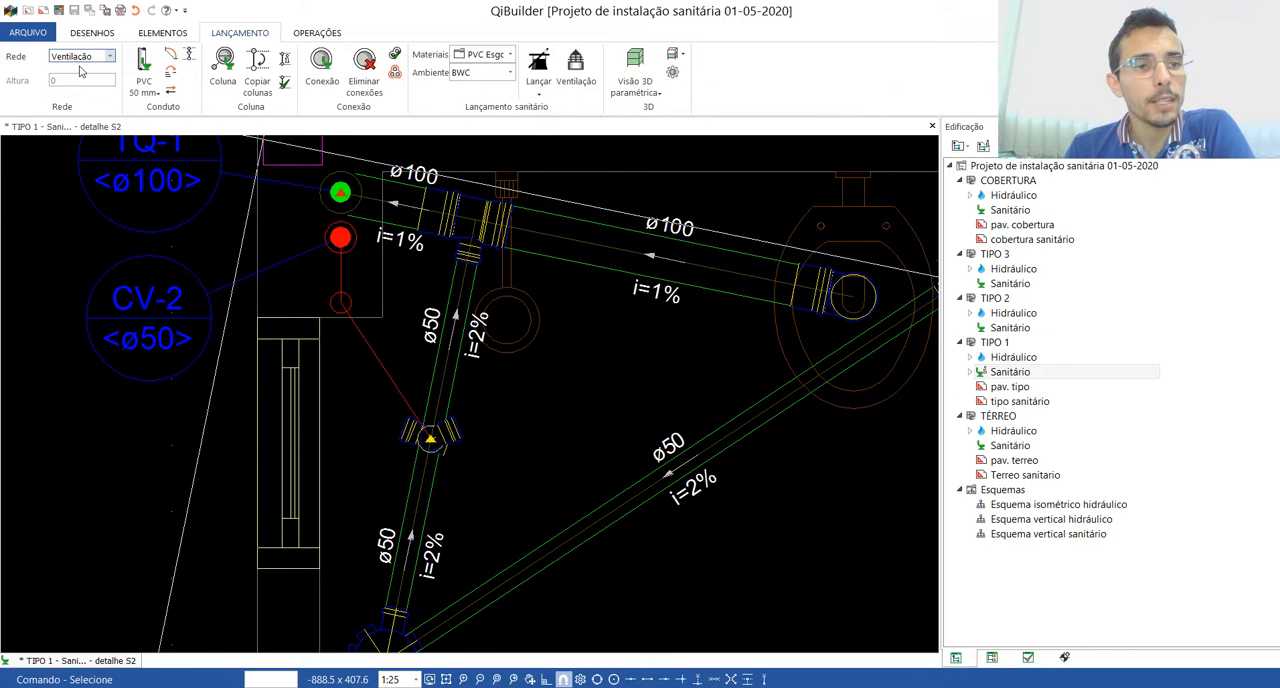
{"action": "left_click", "coordinate": [145, 68]}
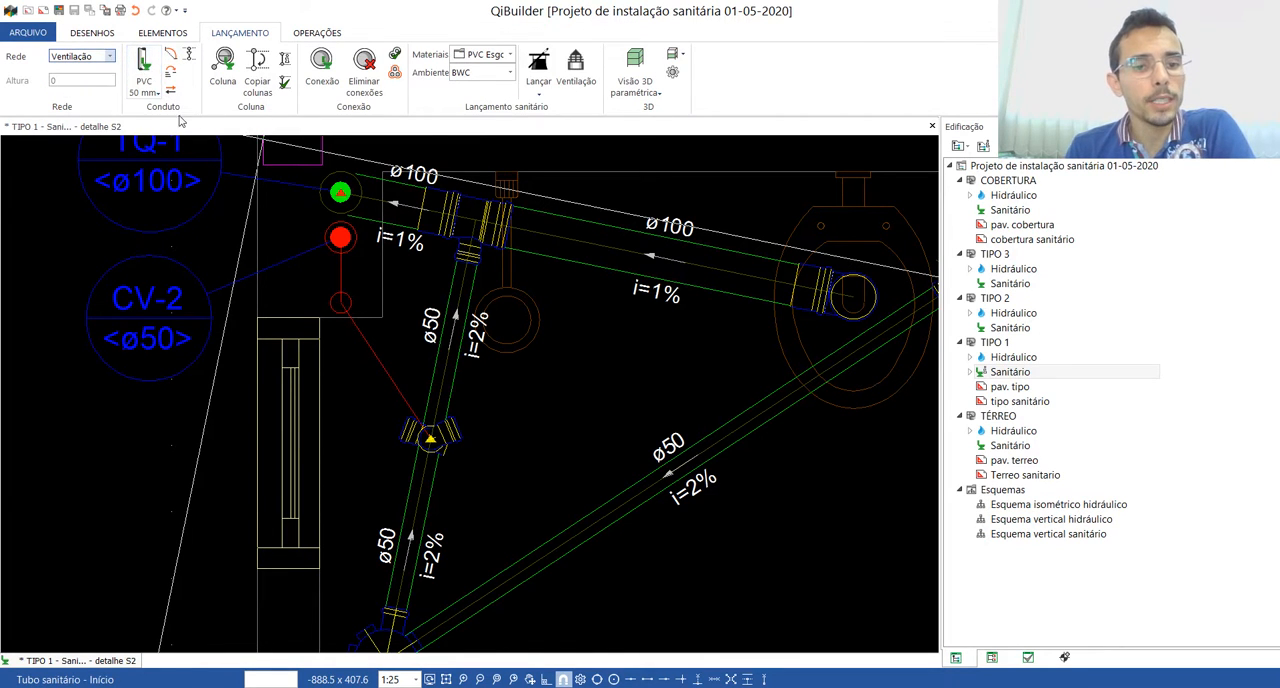
{"action": "left_click", "coordinate": [429, 438]}
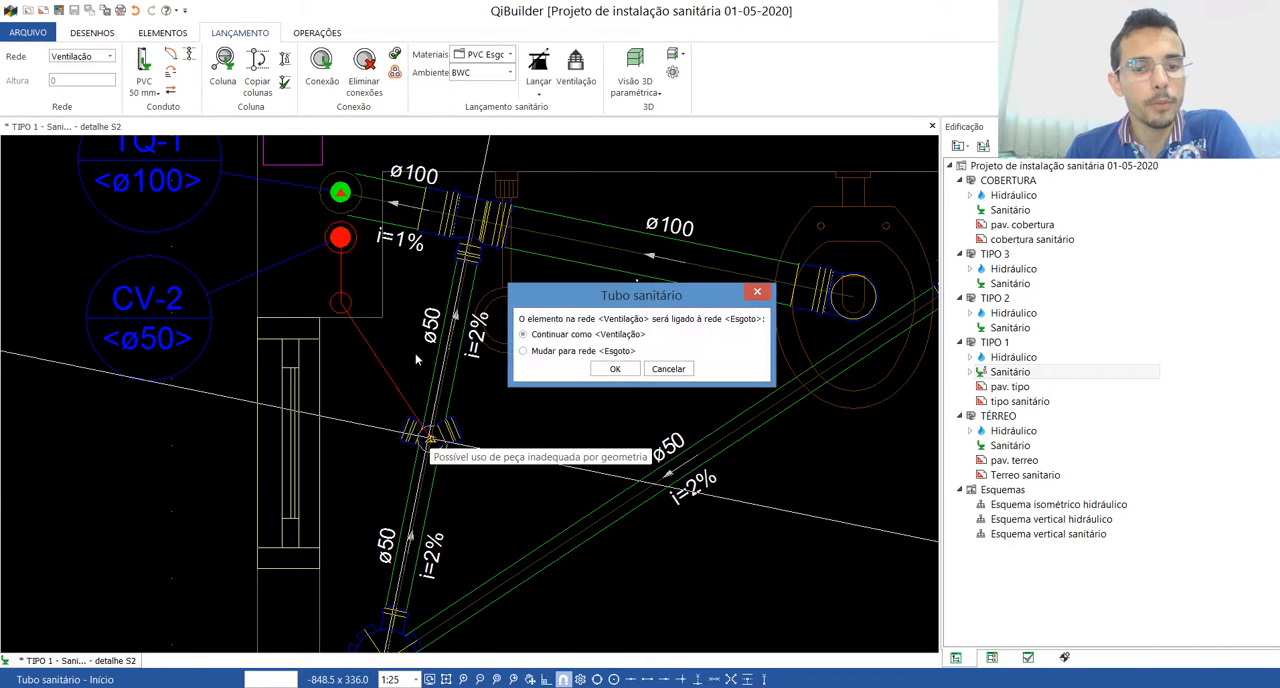
{"action": "left_click", "coordinate": [608, 369]}
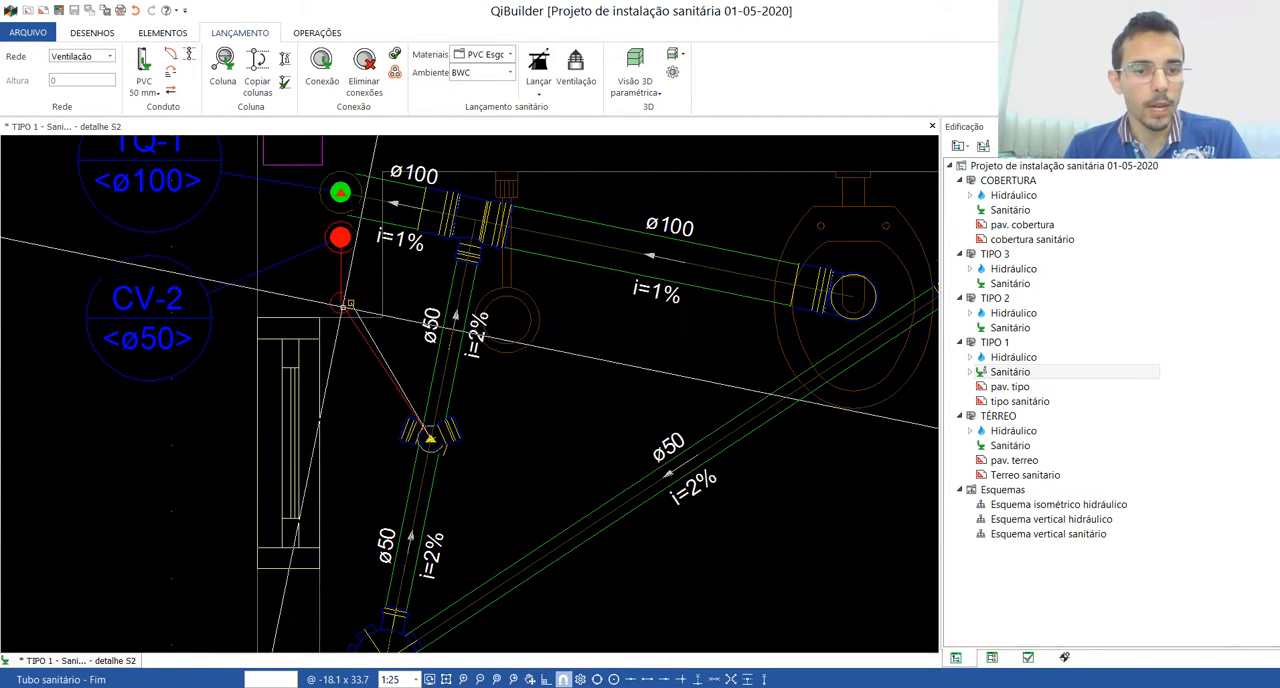
{"action": "left_click", "coordinate": [341, 304]}
{"action": "left_click", "coordinate": [341, 238]}
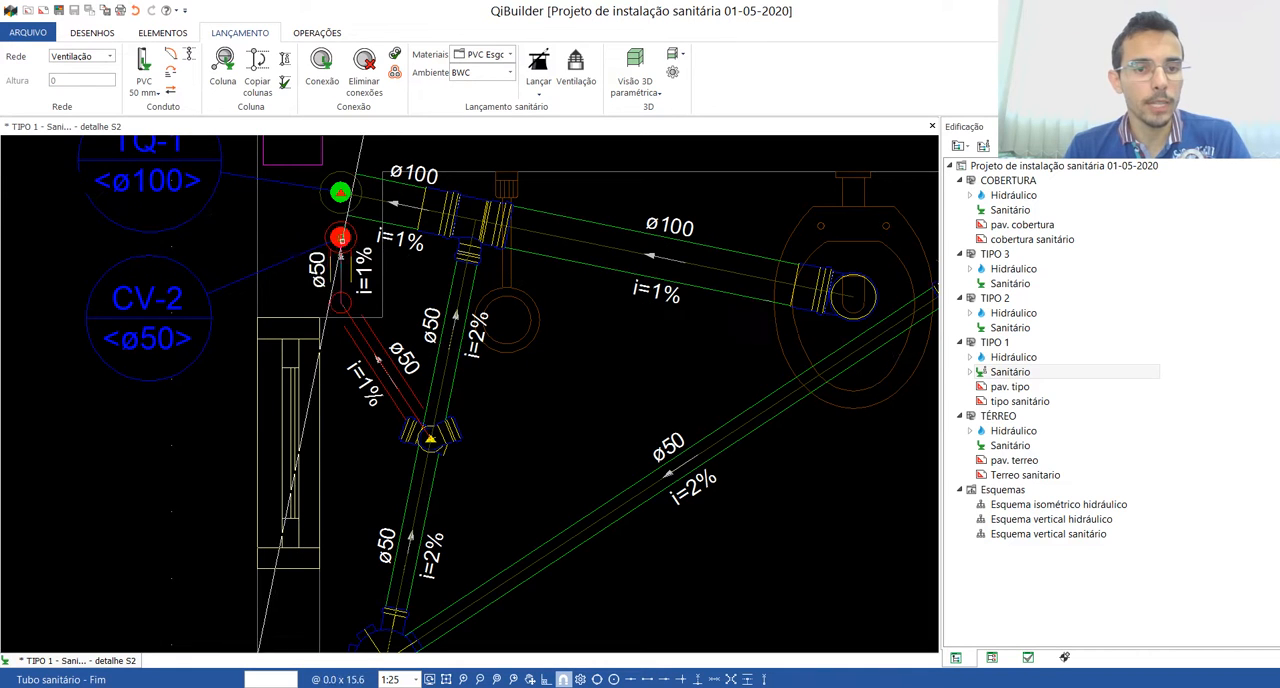
{"action": "key", "text": "Escape"}
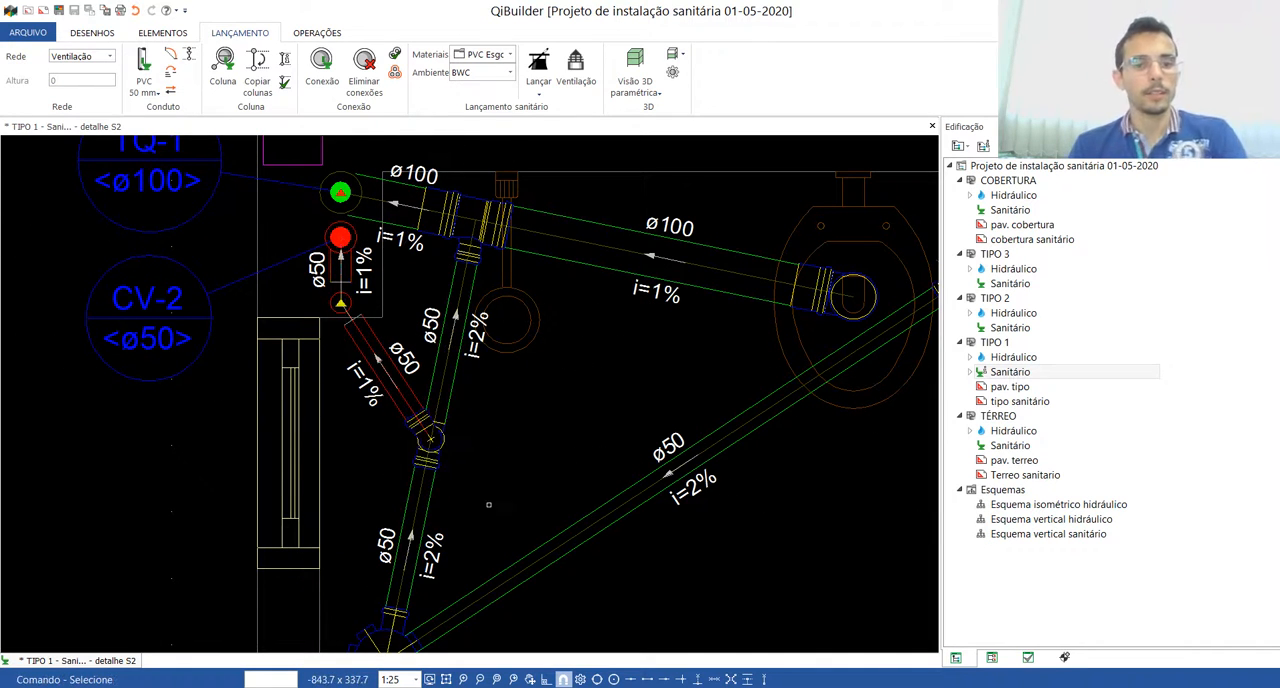
Step: Examine the ventilation branch, its outlet fitting and the rest of the bathroom piping in detail S2
{"action": "scroll", "coordinate": [470, 445], "scroll_direction": "up", "scroll_amount": 5}
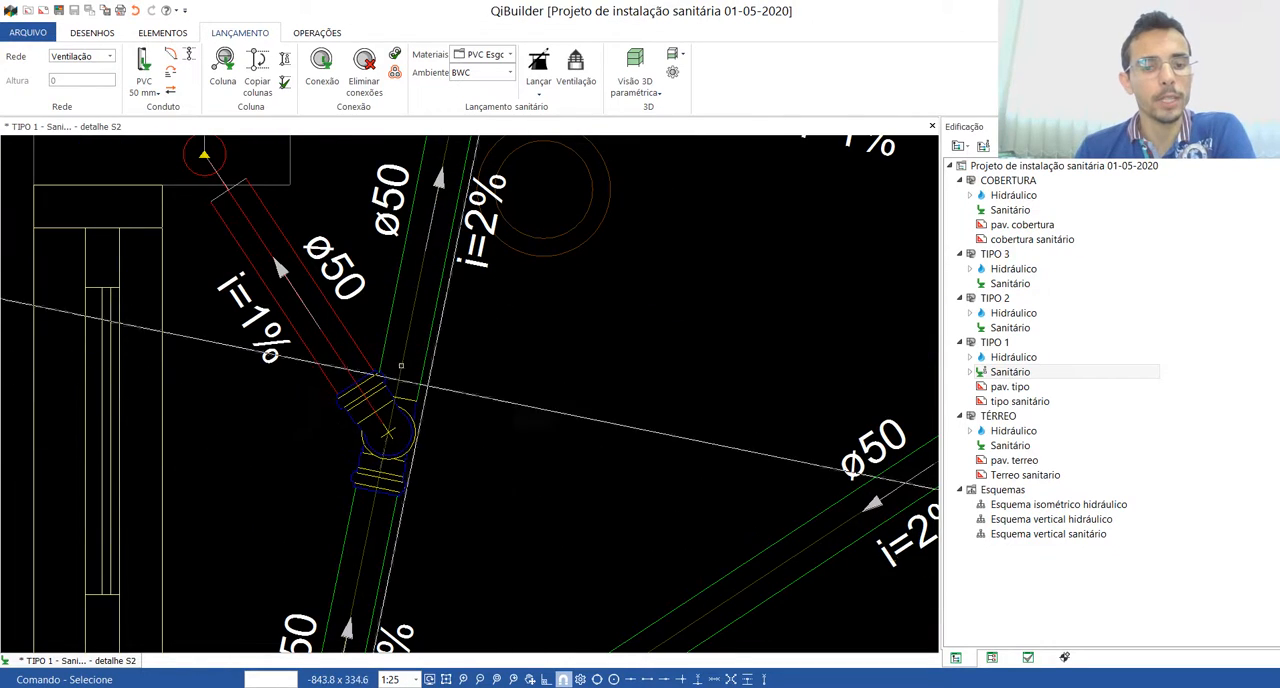
{"action": "scroll", "coordinate": [404, 360], "scroll_direction": "down", "scroll_amount": 4}
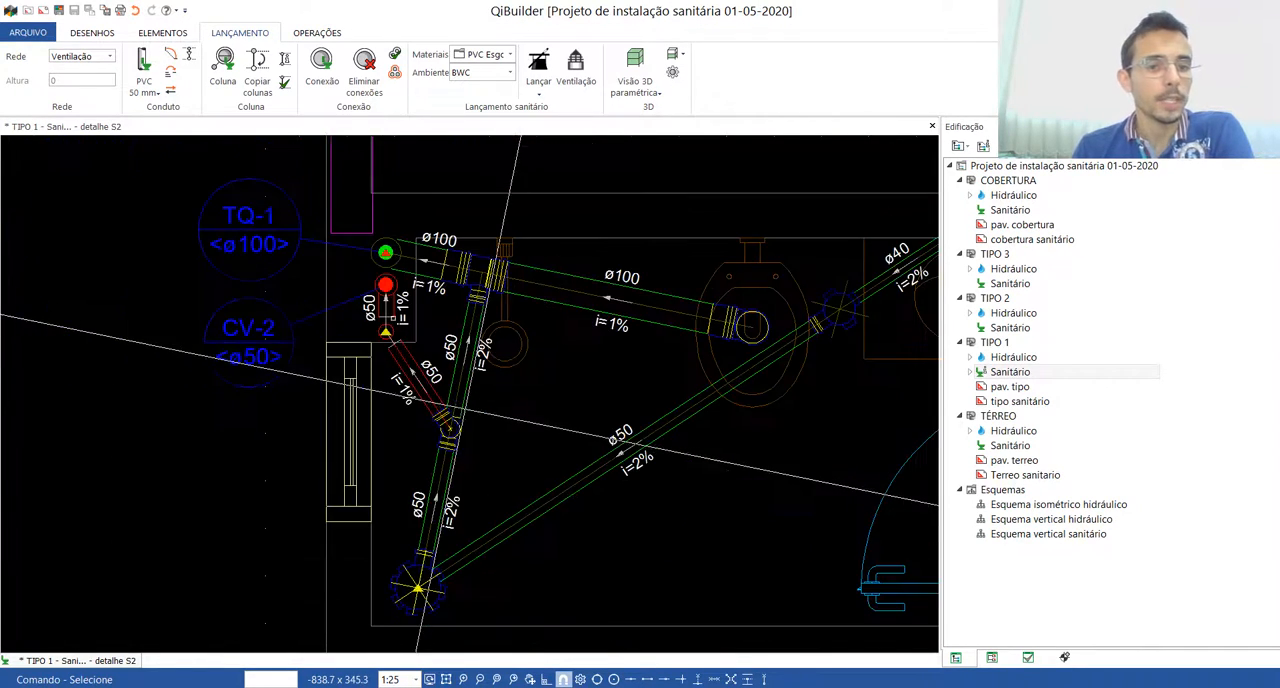
{"action": "scroll", "coordinate": [420, 360], "scroll_direction": "down", "scroll_amount": 3}
{"action": "scroll", "coordinate": [420, 360], "scroll_direction": "up", "scroll_amount": 4}
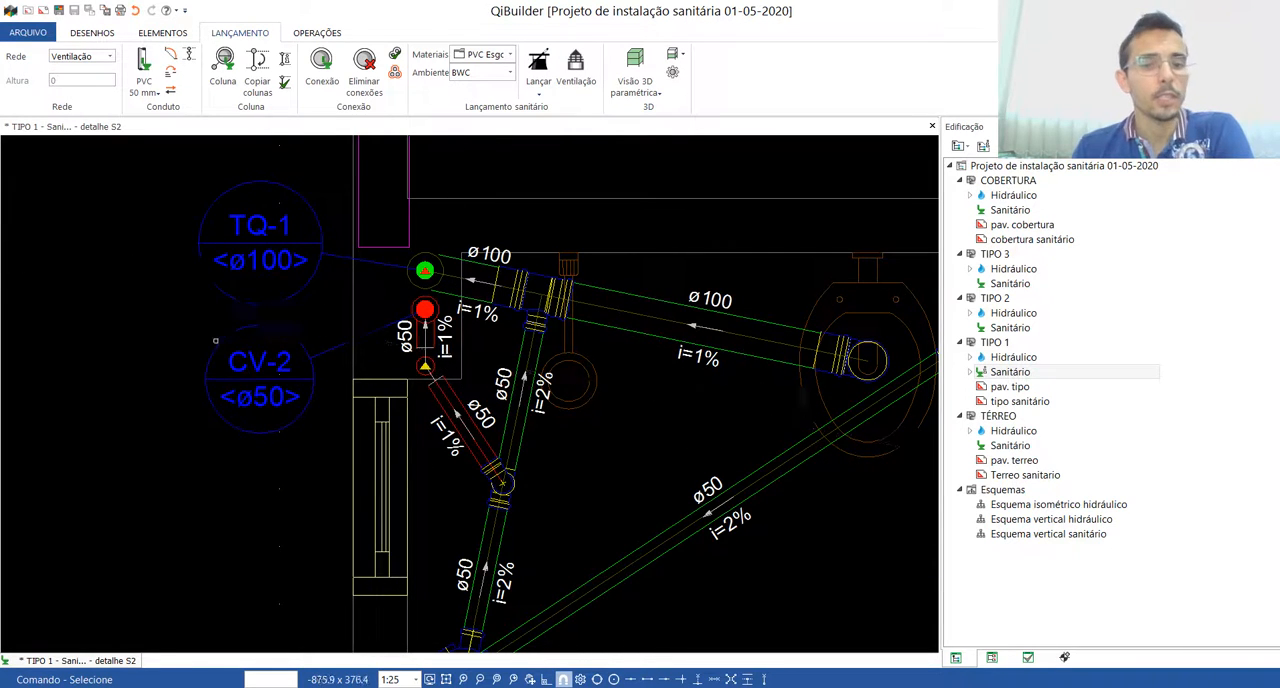
{"action": "scroll", "coordinate": [250, 330], "scroll_direction": "down", "scroll_amount": 3}
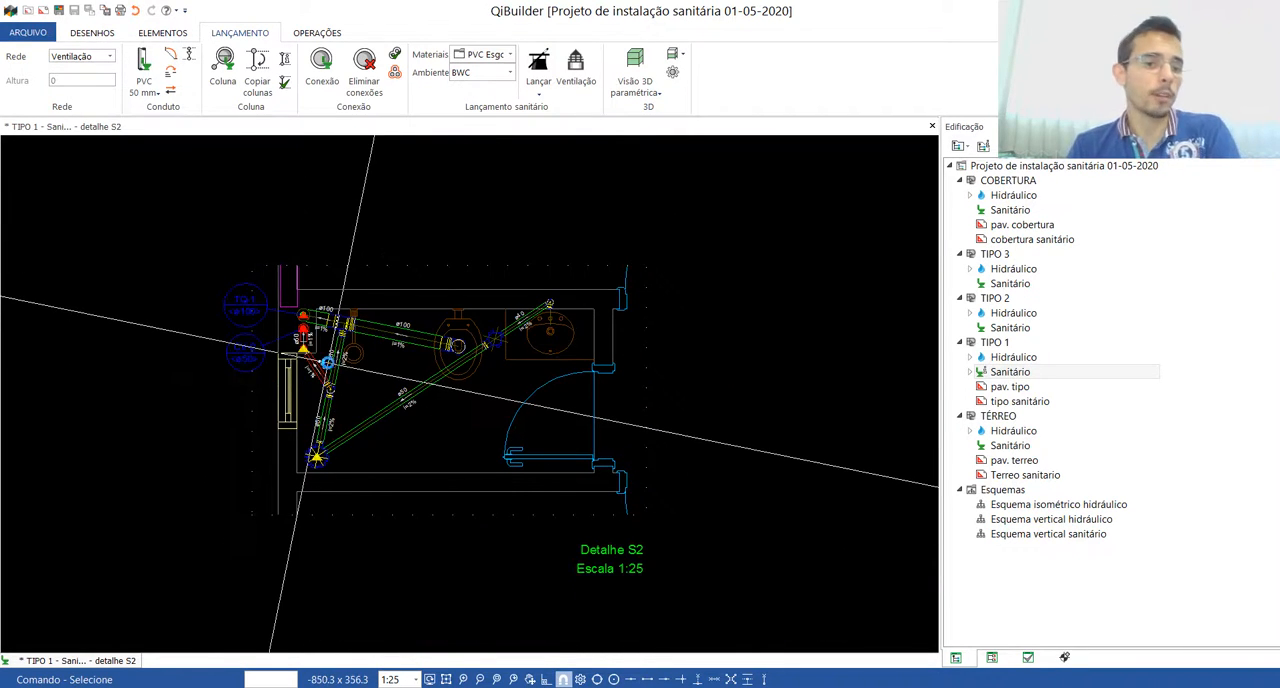
{"action": "scroll", "coordinate": [327, 363], "scroll_direction": "up", "scroll_amount": 3}
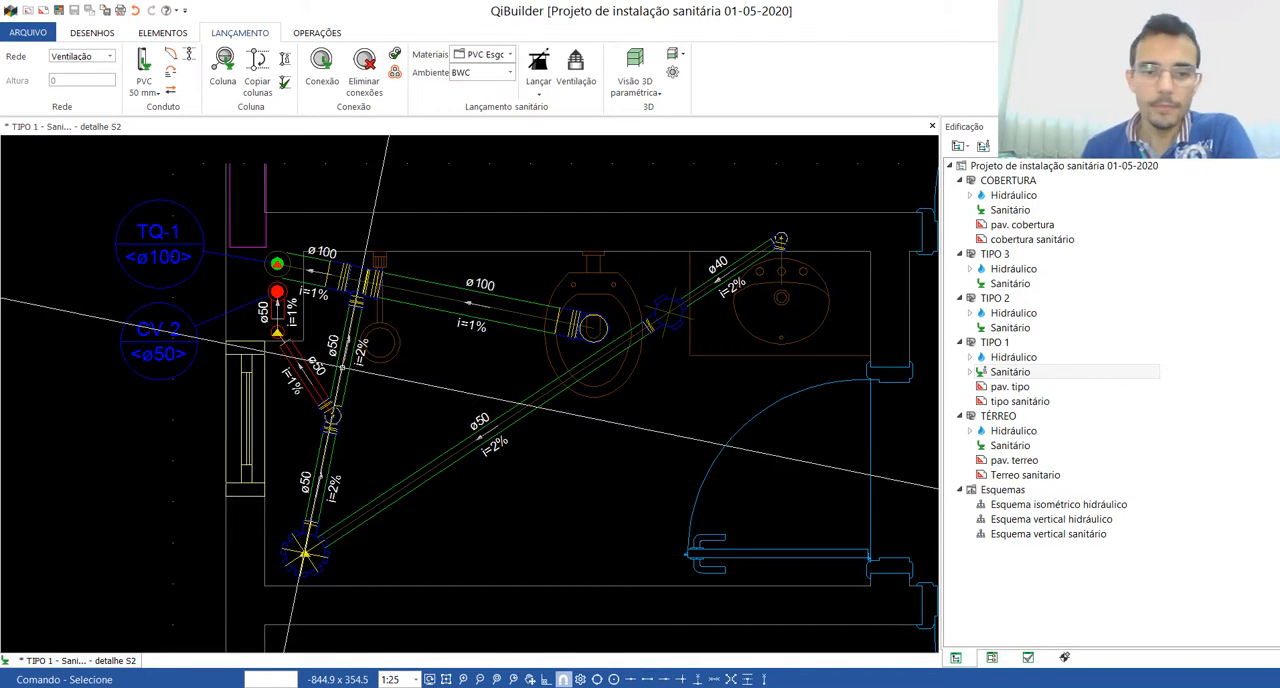
{"action": "scroll", "coordinate": [400, 375], "scroll_direction": "down", "scroll_amount": 3}
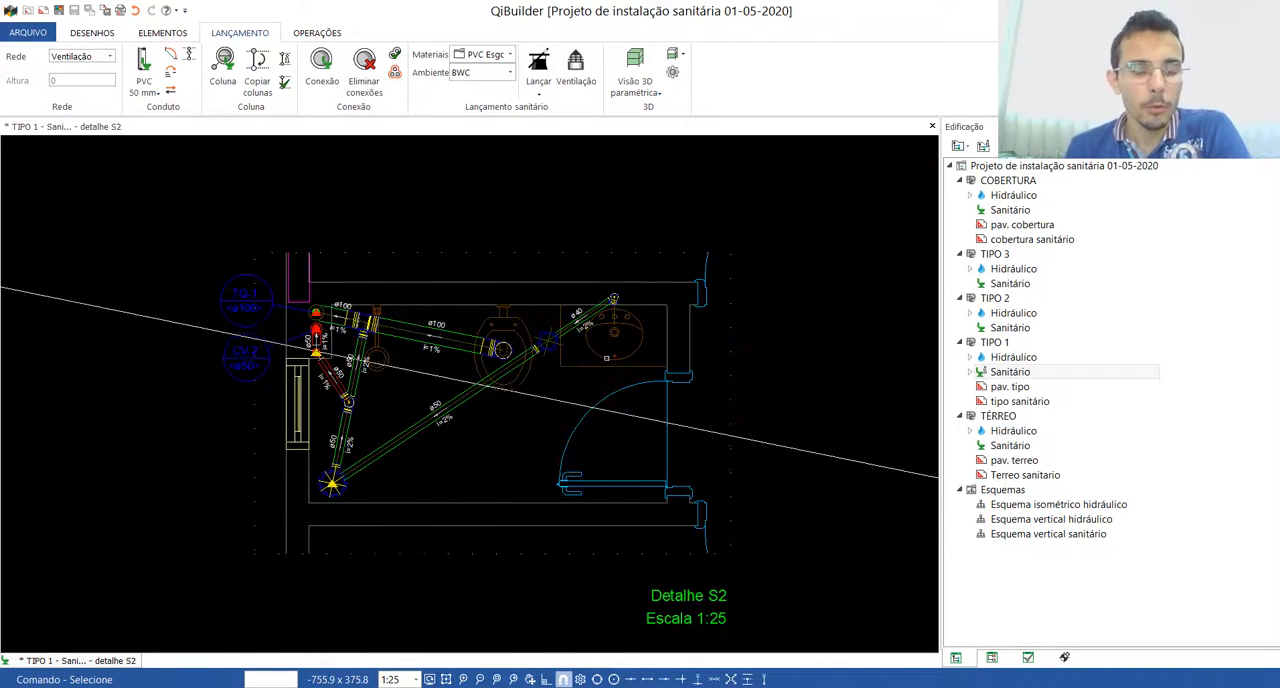
Step: Close detail S2 and insert a detail on the TIPO 1 plan framing the kitchen and service area with TQ-3, CV-3 and TQ-4
{"action": "left_click", "coordinate": [931, 127]}
{"action": "scroll", "coordinate": [510, 470], "scroll_direction": "down", "scroll_amount": 3}
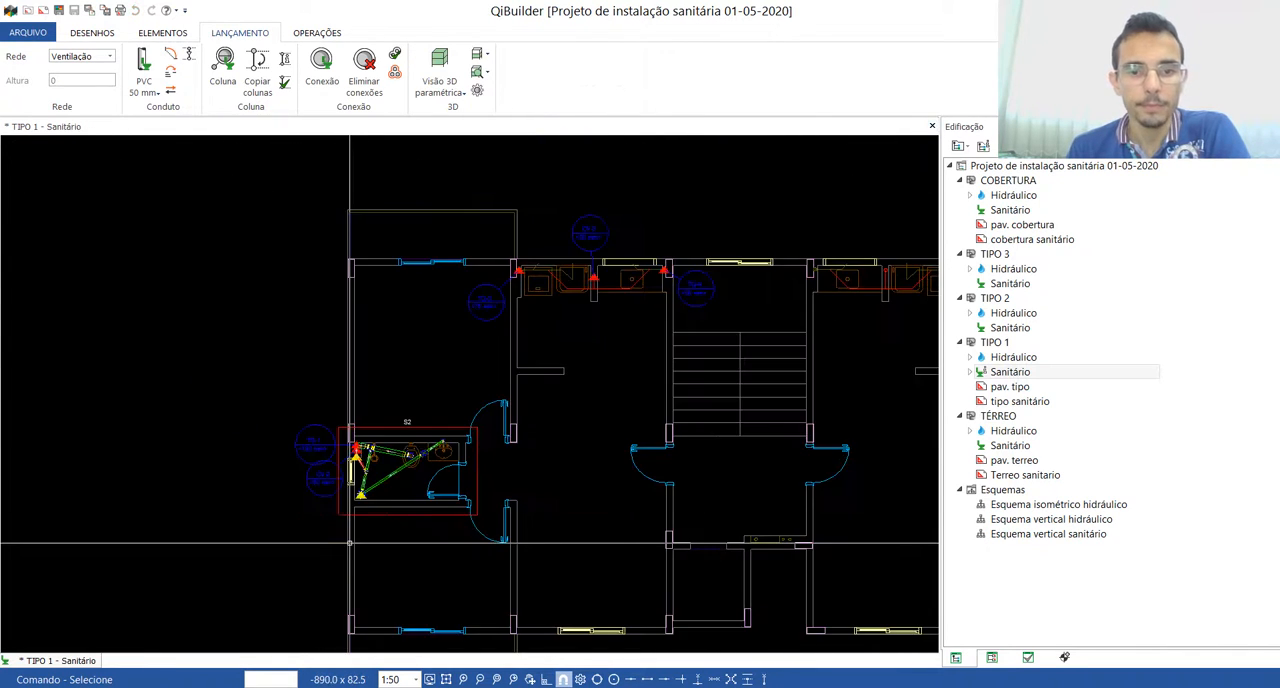
{"action": "scroll", "coordinate": [521, 464], "scroll_direction": "up", "scroll_amount": 1}
{"action": "scroll", "coordinate": [490, 468], "scroll_direction": "up", "scroll_amount": 1}
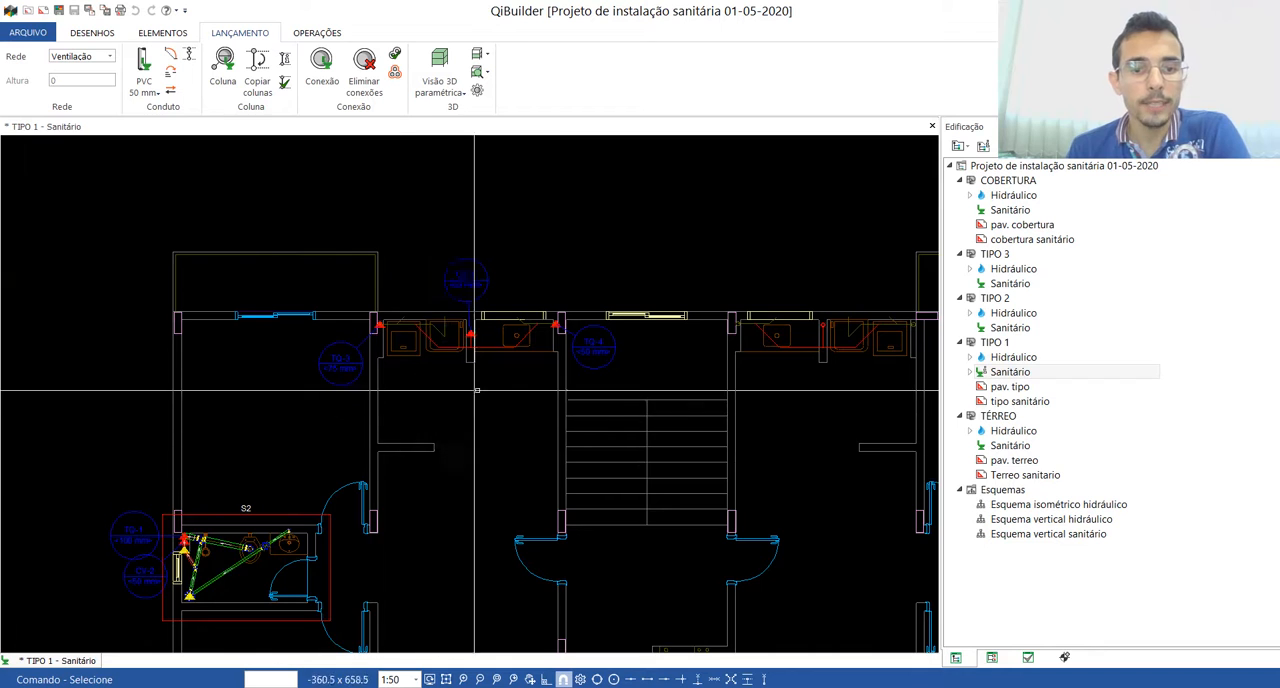
{"action": "scroll", "coordinate": [440, 360], "scroll_direction": "up", "scroll_amount": 2}
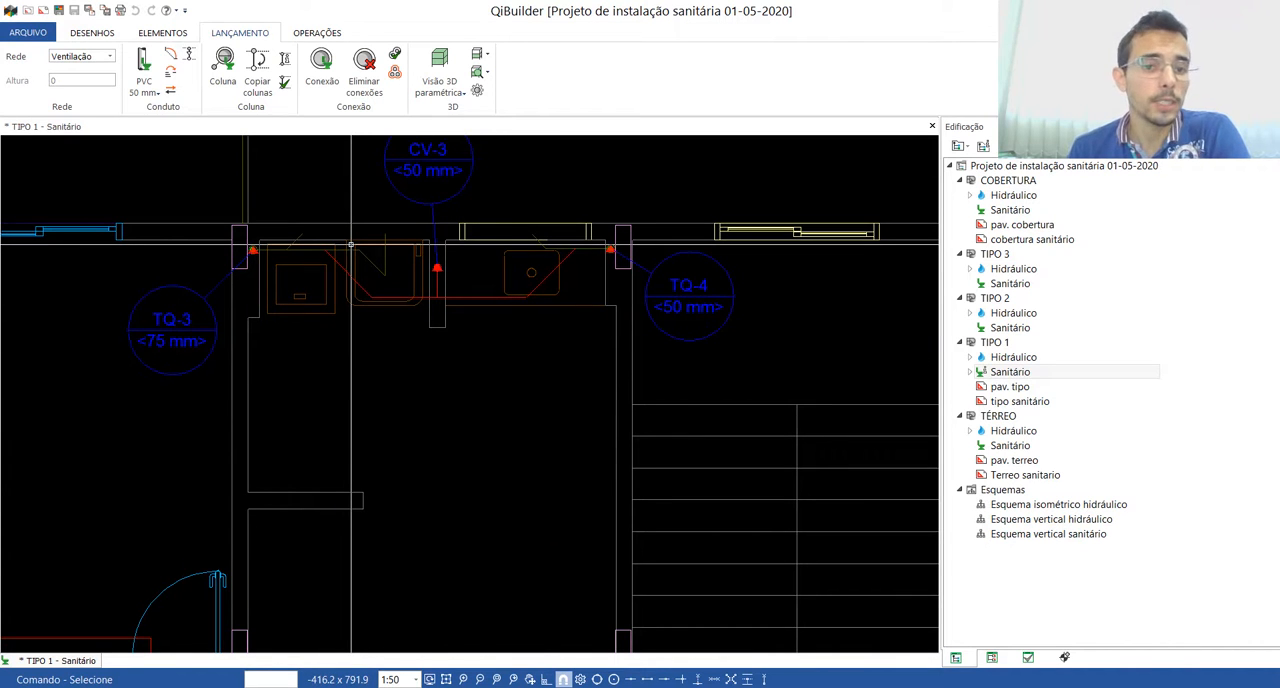
{"action": "scroll", "coordinate": [300, 240], "scroll_direction": "up", "scroll_amount": 2}
{"action": "scroll", "coordinate": [649, 327], "scroll_direction": "down", "scroll_amount": 1}
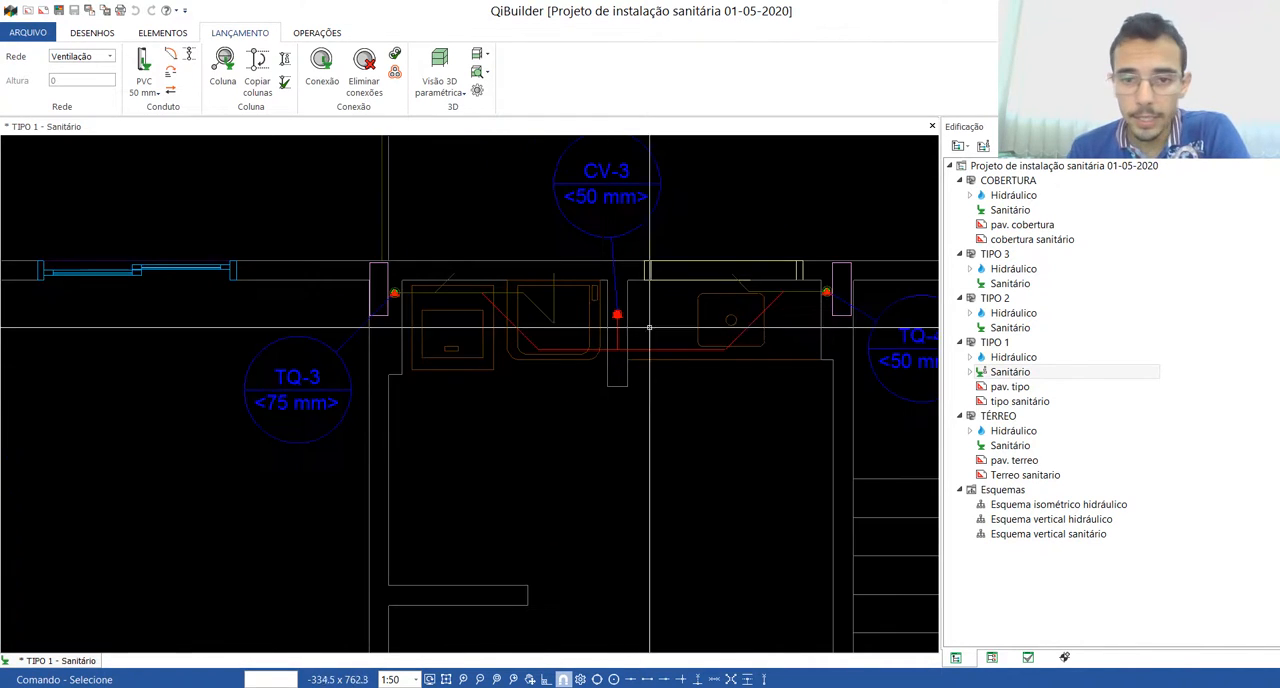
{"action": "scroll", "coordinate": [244, 296], "scroll_direction": "down", "scroll_amount": 2}
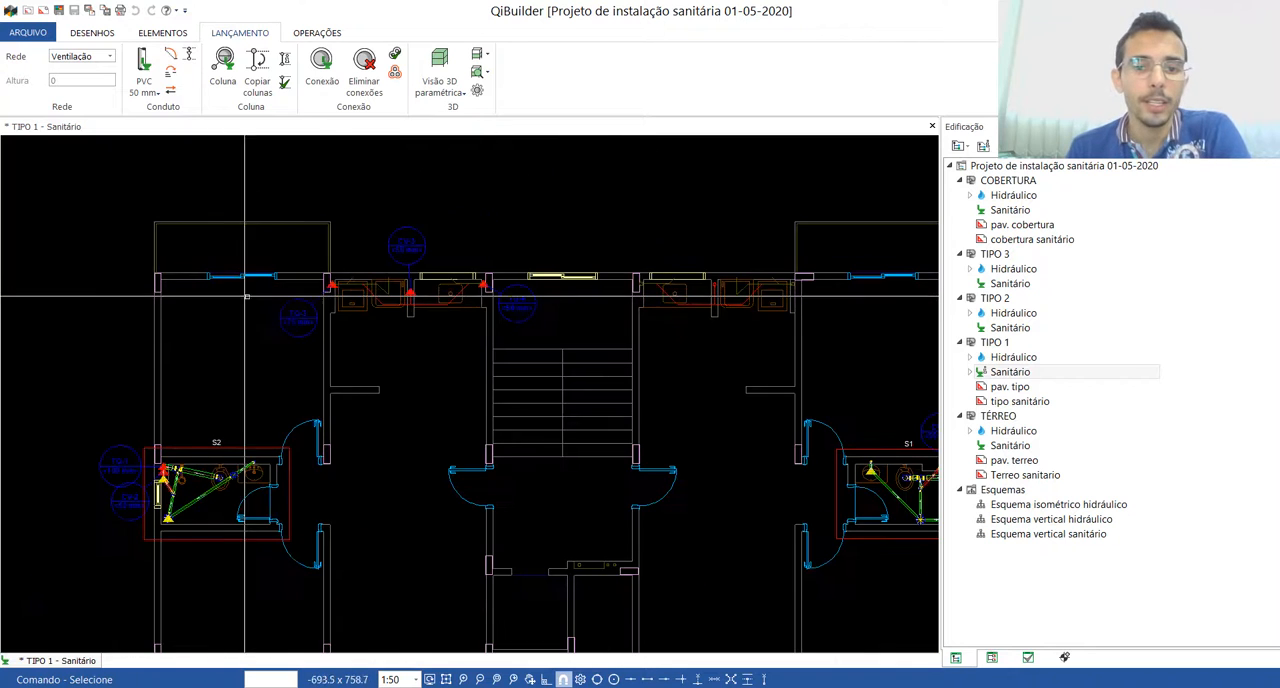
{"action": "scroll", "coordinate": [379, 280], "scroll_direction": "up", "scroll_amount": 2}
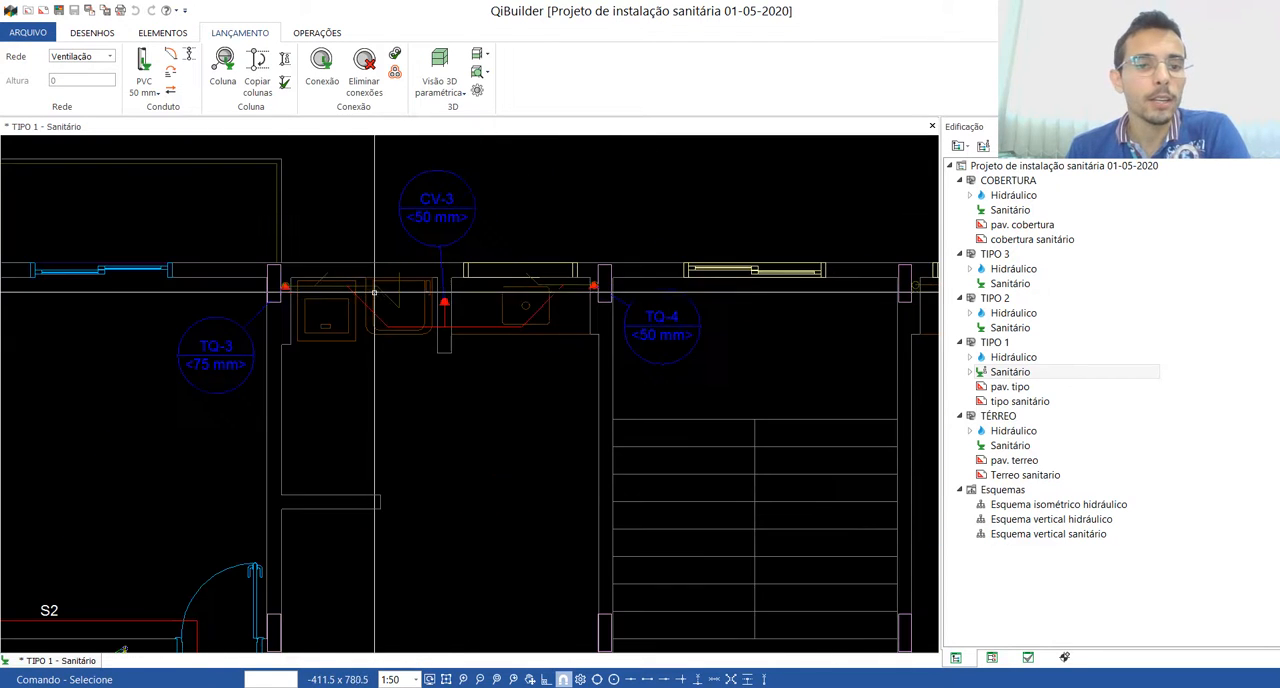
{"action": "left_click", "coordinate": [316, 33]}
{"action": "left_click", "coordinate": [400, 70]}
{"action": "left_click", "coordinate": [244, 517]}
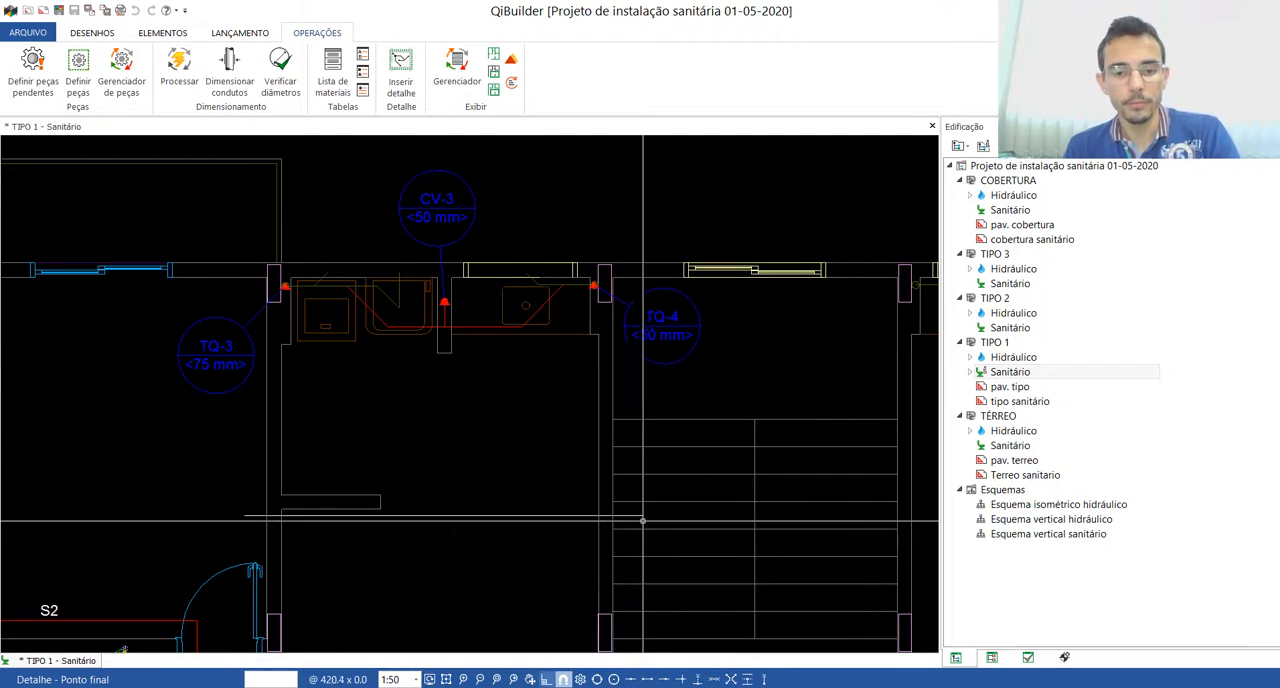
{"action": "left_click", "coordinate": [640, 516]}
{"action": "left_click", "coordinate": [636, 245]}
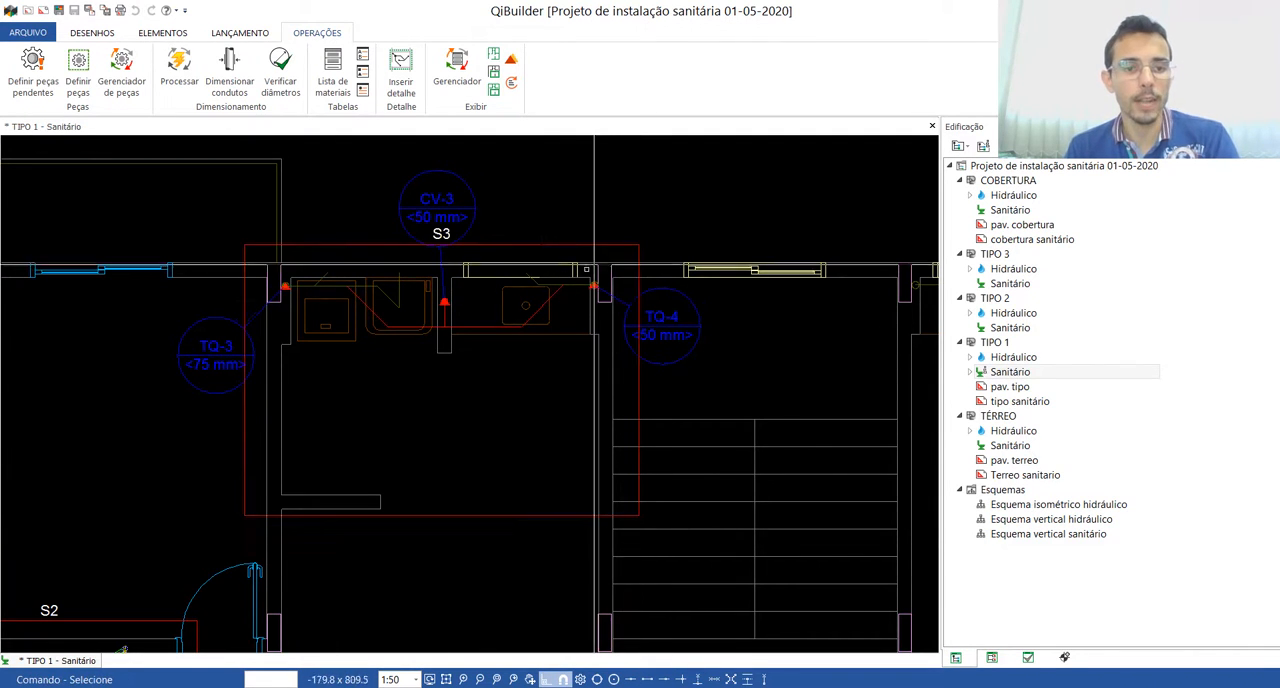
Step: Open detail S3 of the kitchen and service area
{"action": "double_click", "coordinate": [391, 246]}
{"action": "scroll", "coordinate": [505, 281], "scroll_direction": "down", "scroll_amount": 3}
{"action": "scroll", "coordinate": [375, 296], "scroll_direction": "up", "scroll_amount": 4}
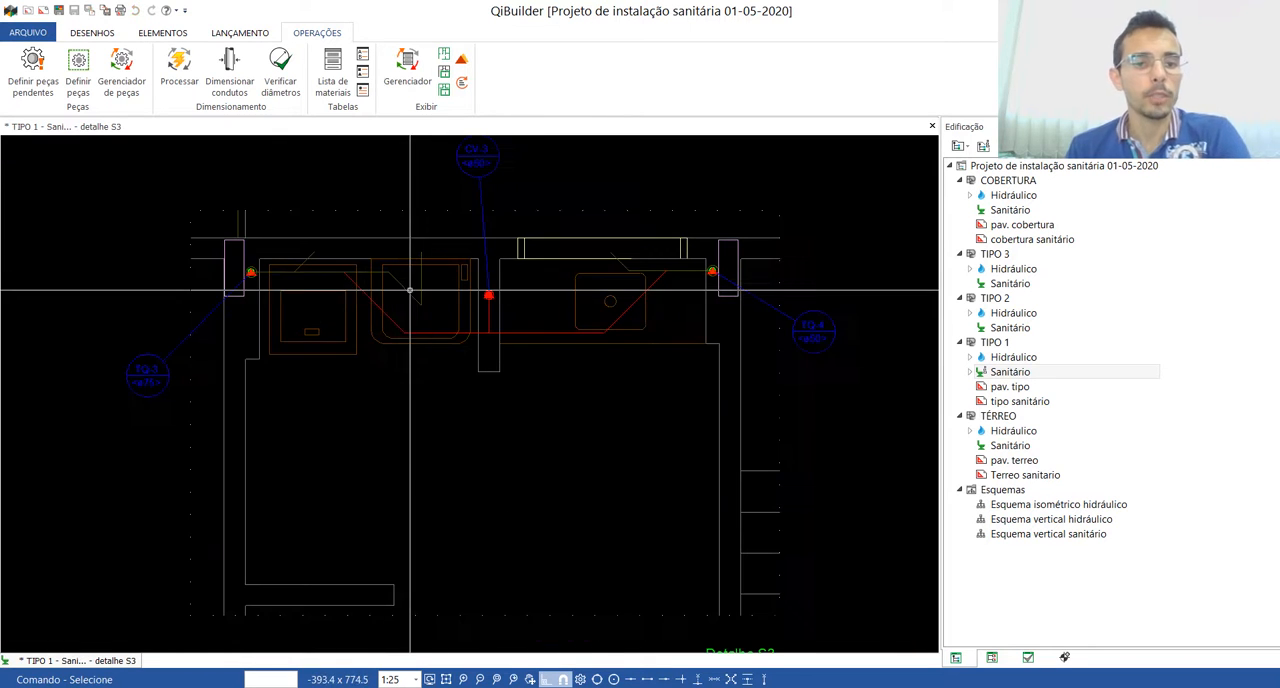
{"action": "scroll", "coordinate": [436, 402], "scroll_direction": "down", "scroll_amount": 3}
{"action": "scroll", "coordinate": [448, 292], "scroll_direction": "up", "scroll_amount": 4}
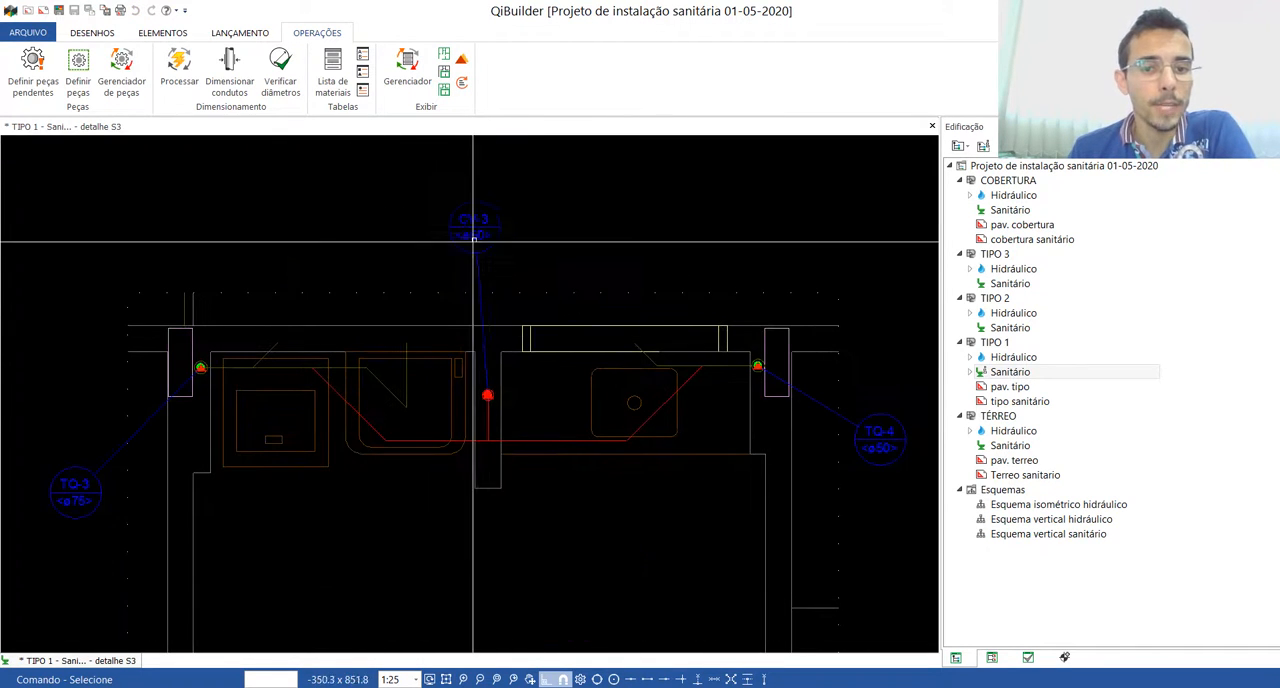
Step: With orthogonal mode off, reposition the CV-3 label above its column and the TQ-3 and TQ-4 labels closer to theirs
{"action": "left_click", "coordinate": [477, 229]}
{"action": "left_click", "coordinate": [474, 227]}
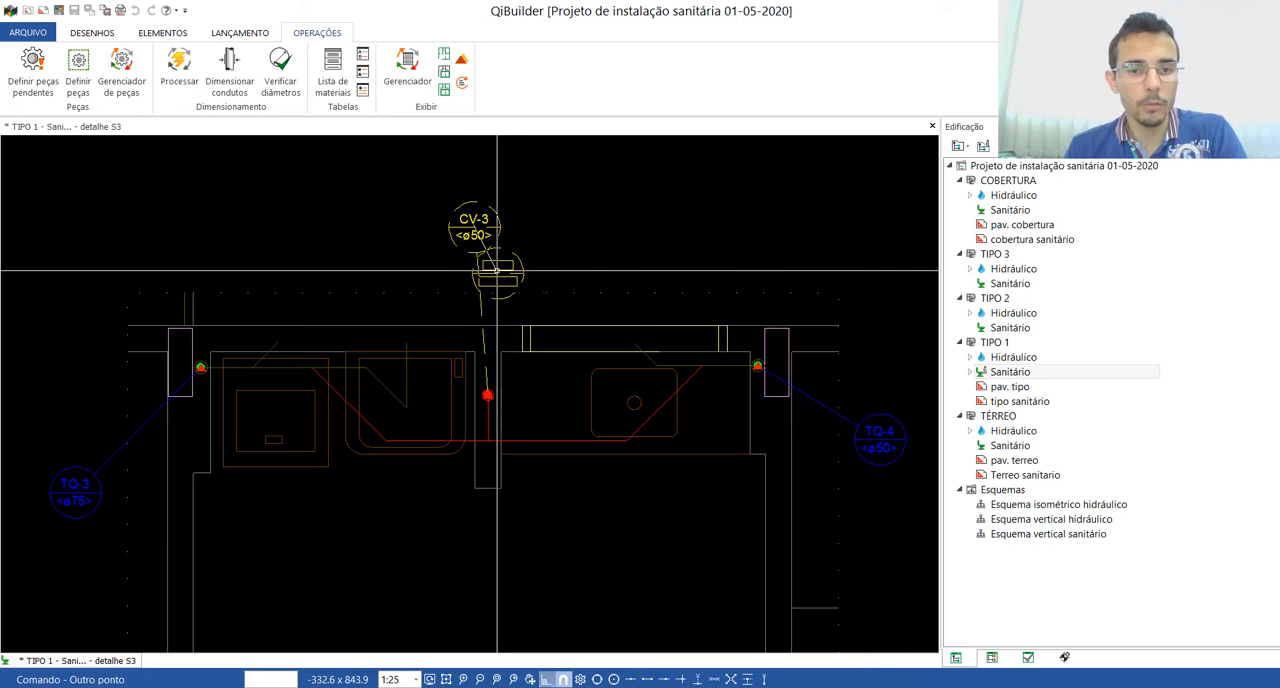
{"action": "key", "text": "Escape"}
{"action": "left_click", "coordinate": [109, 435]}
{"action": "left_click_drag", "start_coordinate": [109, 432], "coordinate": [128, 387]}
{"action": "scroll", "coordinate": [269, 442], "scroll_direction": "down", "scroll_amount": 1}
{"action": "left_click", "coordinate": [738, 440]}
{"action": "left_click_drag", "start_coordinate": [738, 440], "coordinate": [712, 406]}
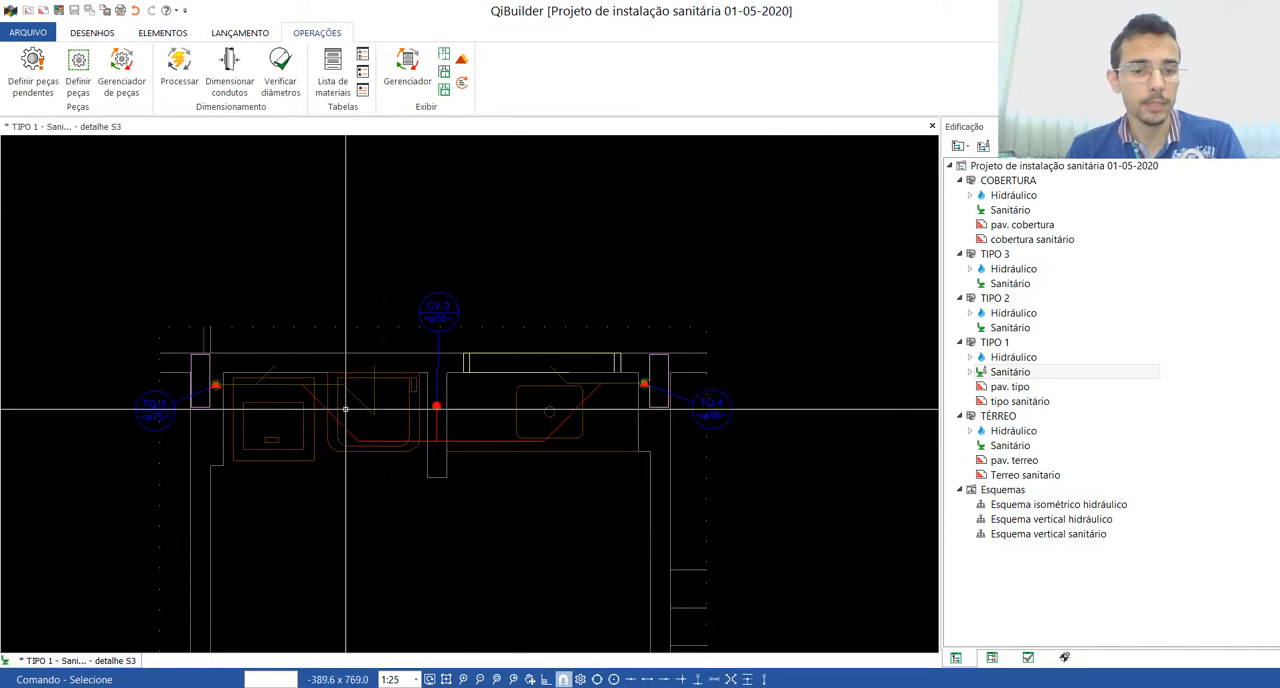
Step: Set the network to Esgoto and the sanitary launch environment to Área de serviço
{"action": "scroll", "coordinate": [274, 414], "scroll_direction": "up", "scroll_amount": 2}
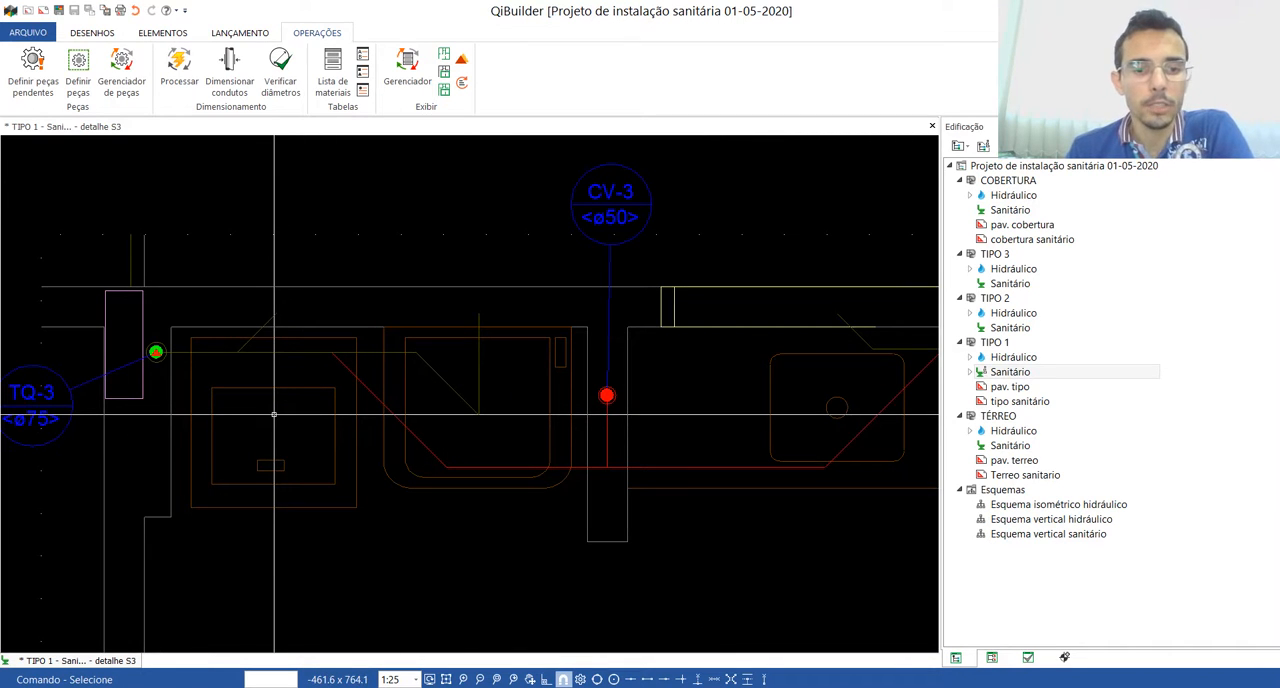
{"action": "left_click", "coordinate": [246, 34]}
{"action": "left_click", "coordinate": [80, 56]}
{"action": "left_click", "coordinate": [70, 64]}
{"action": "left_click", "coordinate": [845, 73]}
{"action": "left_click", "coordinate": [838, 108]}
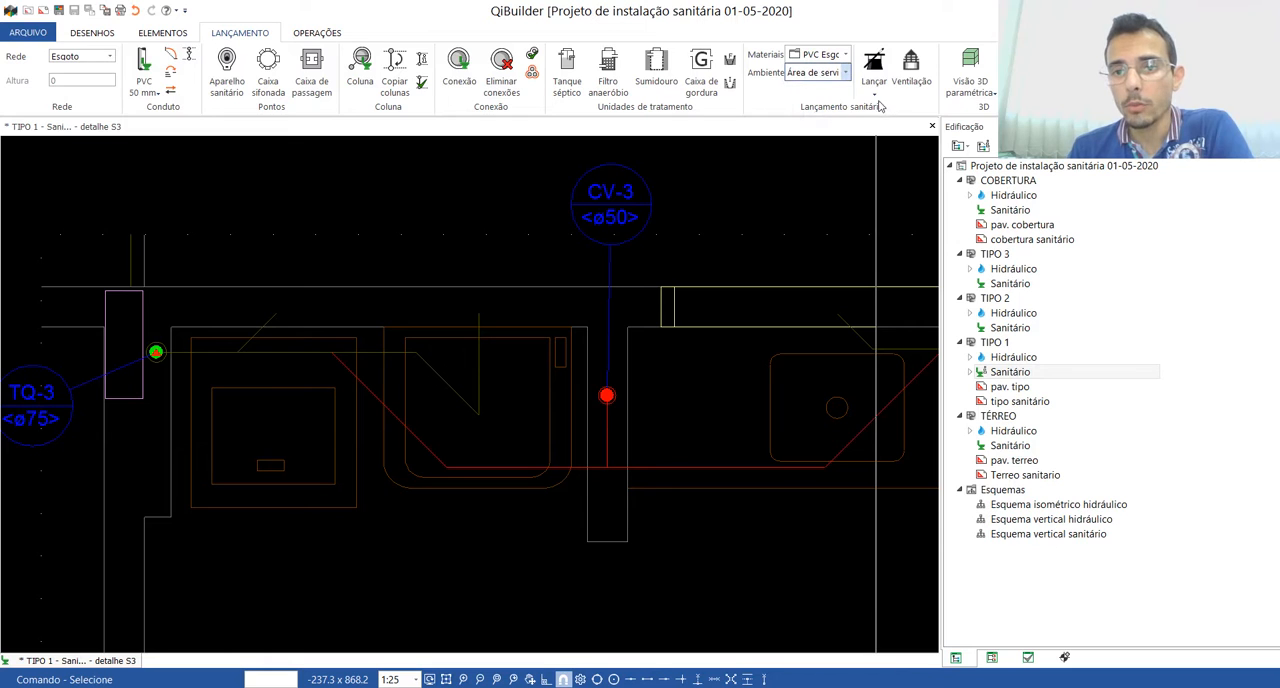
Step: Launch the MLR + TLR + CS scheme and outline its perimeter around the washing machine and laundry tank, following the wall corners
{"action": "left_click", "coordinate": [874, 92]}
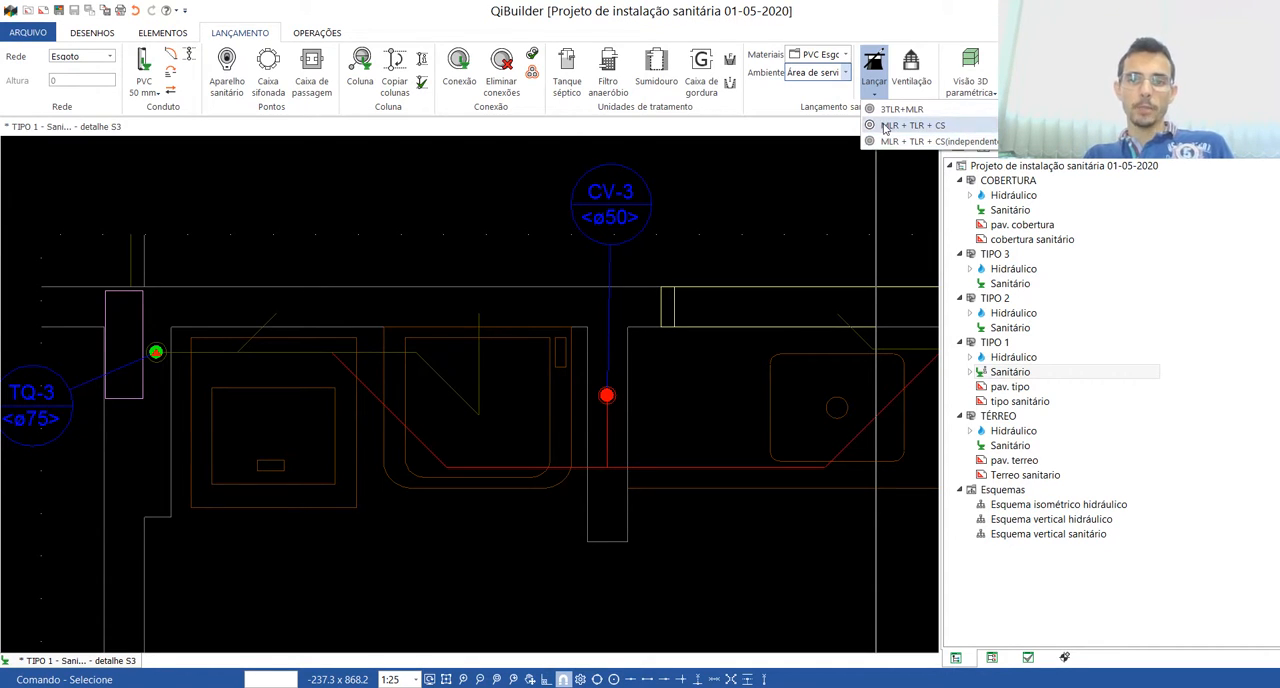
{"action": "left_click", "coordinate": [943, 127]}
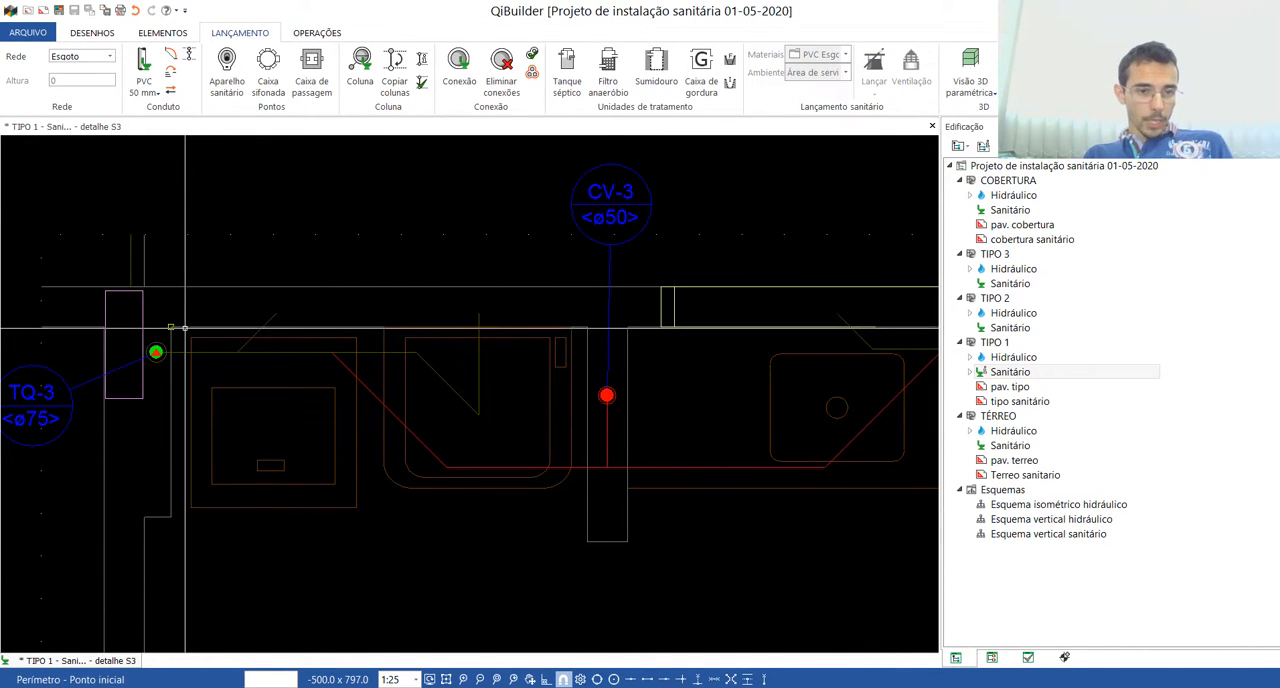
{"action": "left_click", "coordinate": [587, 327]}
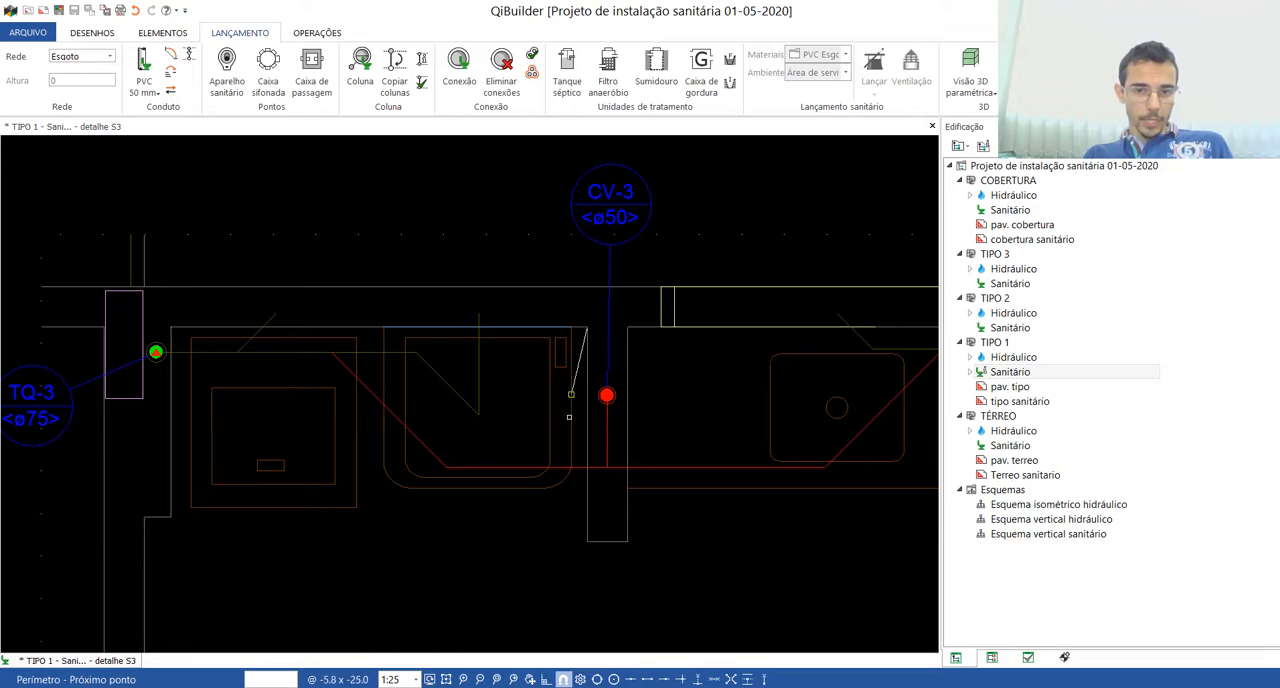
{"action": "left_click", "coordinate": [587, 542]}
{"action": "scroll", "coordinate": [530, 376], "scroll_direction": "down", "scroll_amount": 3}
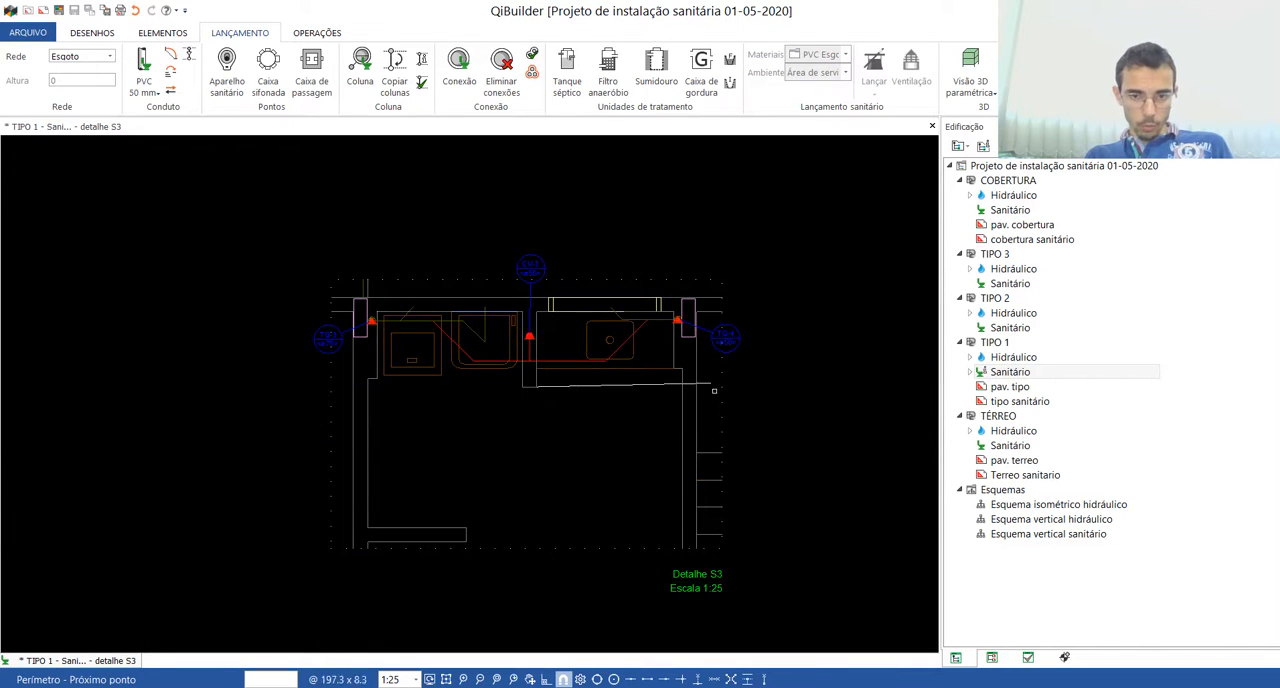
{"action": "scroll", "coordinate": [386, 281], "scroll_direction": "up", "scroll_amount": 3}
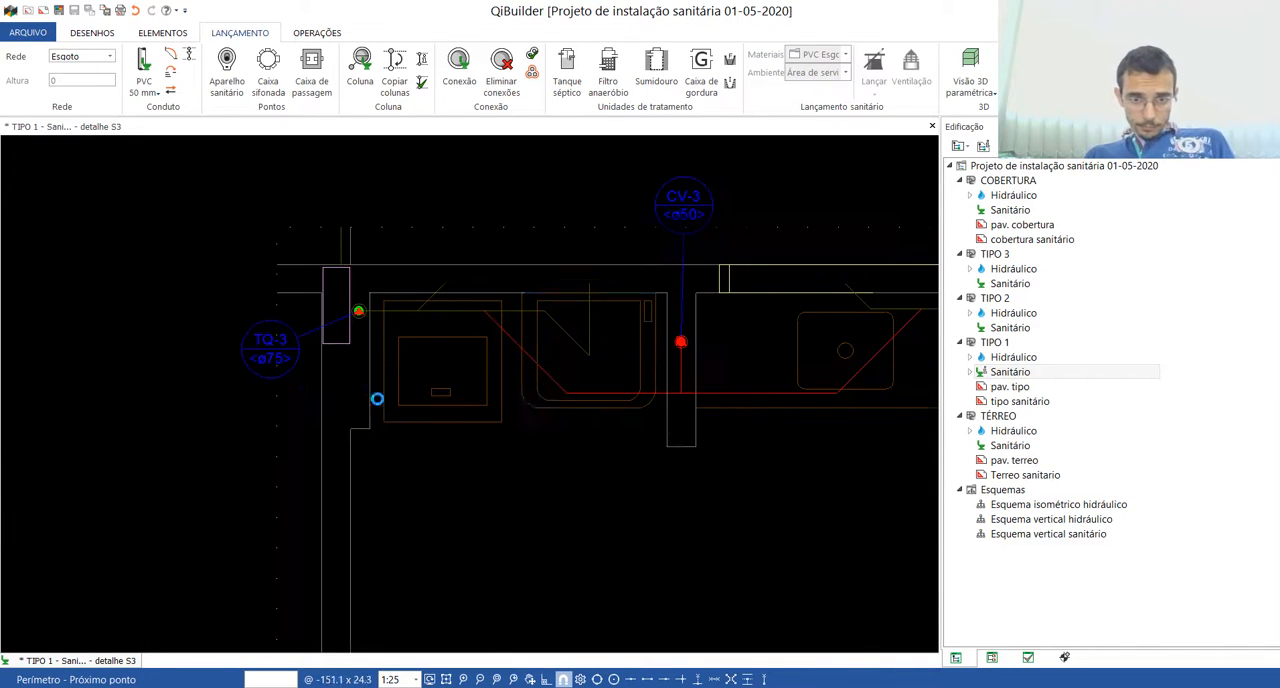
{"action": "scroll", "coordinate": [516, 335], "scroll_direction": "up", "scroll_amount": 2}
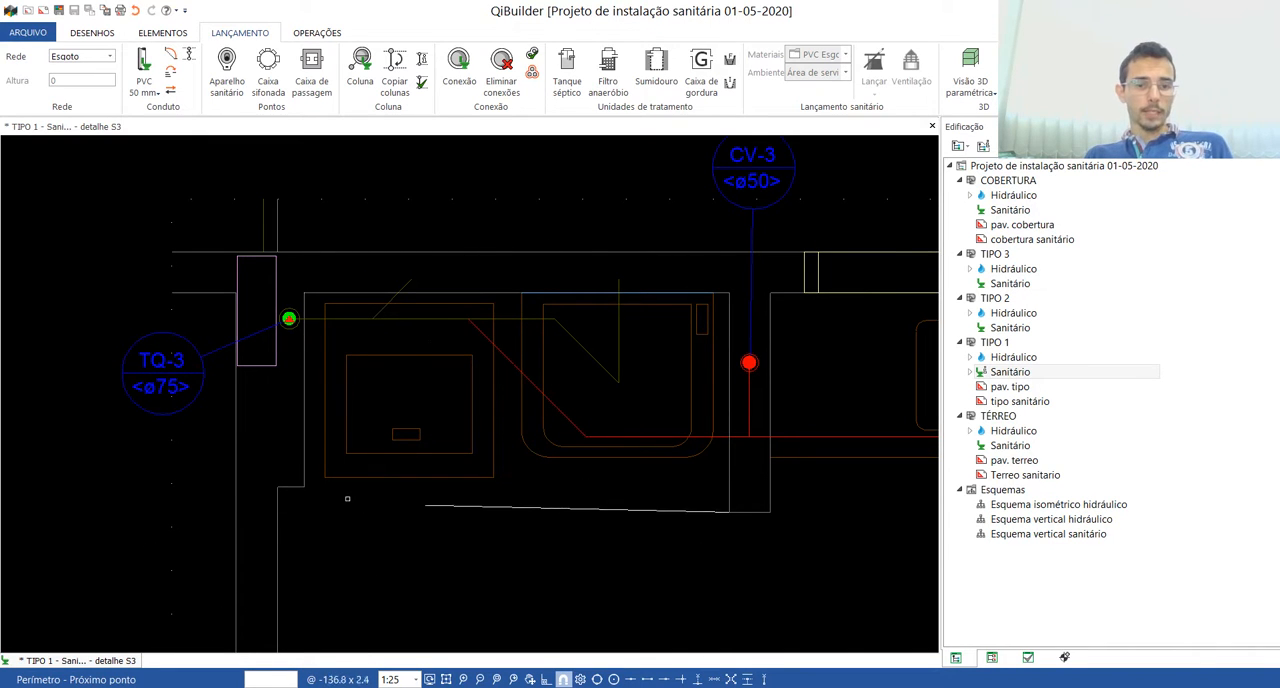
{"action": "left_click", "coordinate": [304, 486]}
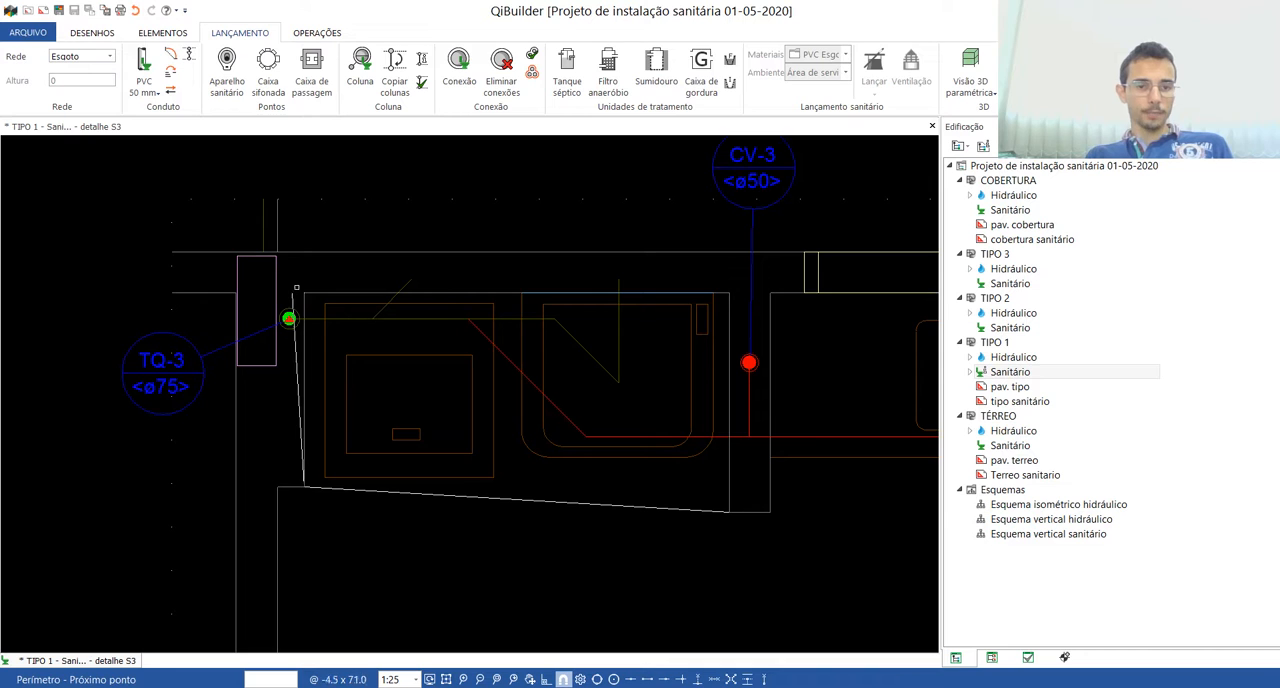
{"action": "left_click", "coordinate": [302, 292]}
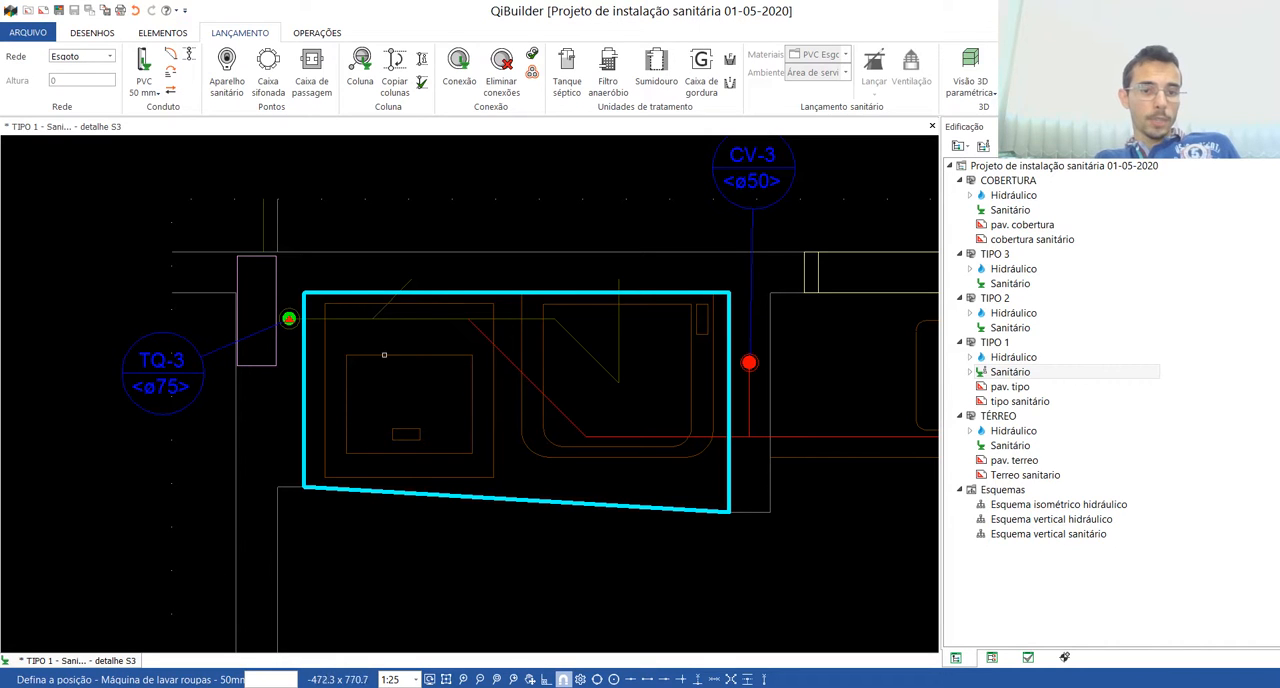
Step: Place the 50 mm washing machine outlet in the wall and connect it to column TQ-3 along the drawn diagonal guide route
{"action": "left_click", "coordinate": [410, 281]}
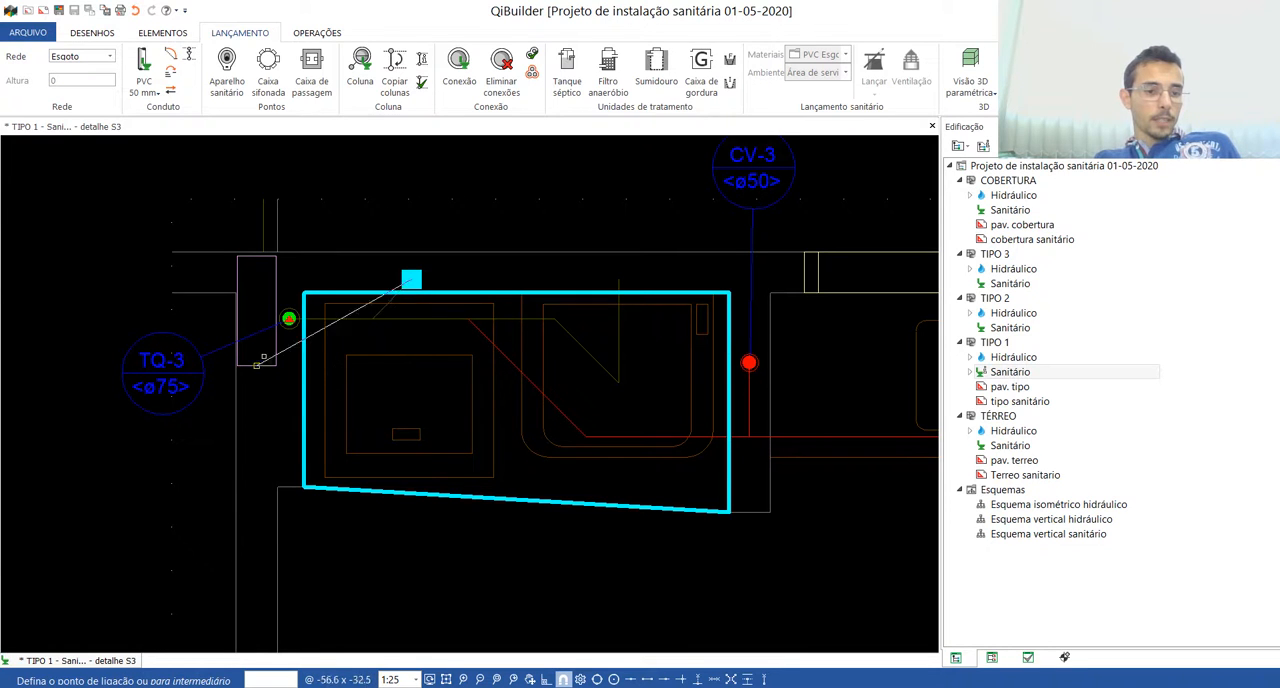
{"action": "scroll", "coordinate": [393, 272], "scroll_direction": "up", "scroll_amount": 4}
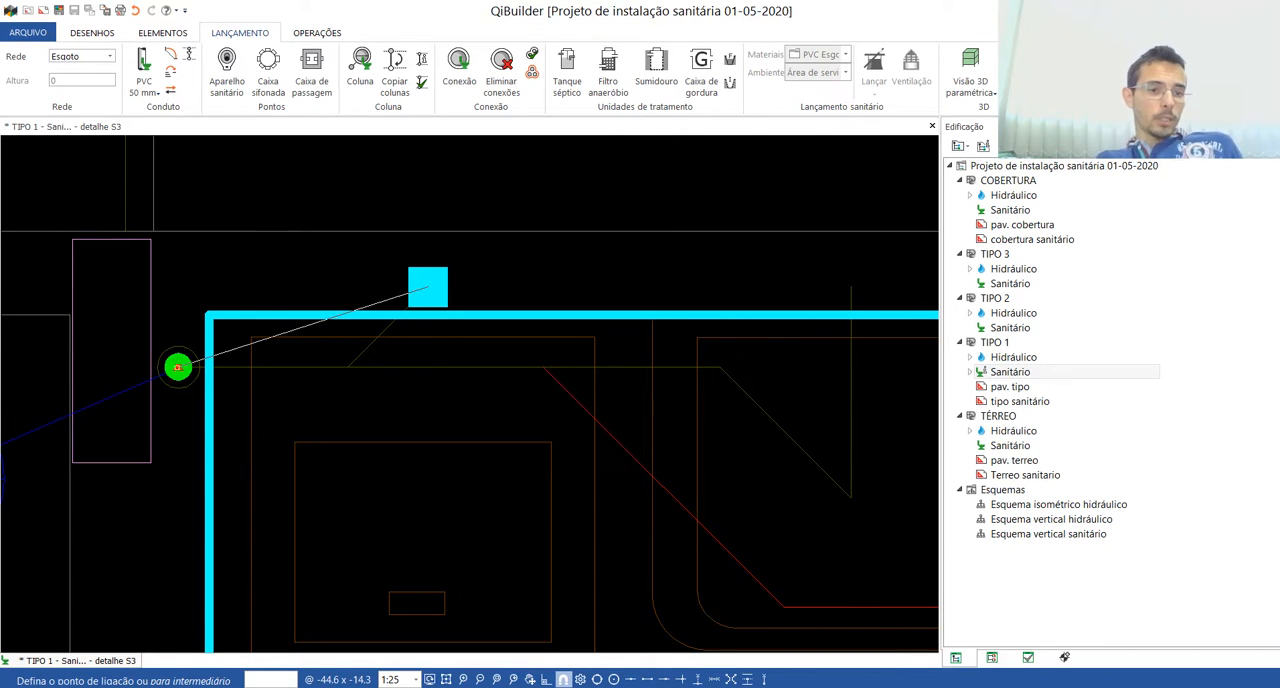
{"action": "left_click", "coordinate": [177, 367]}
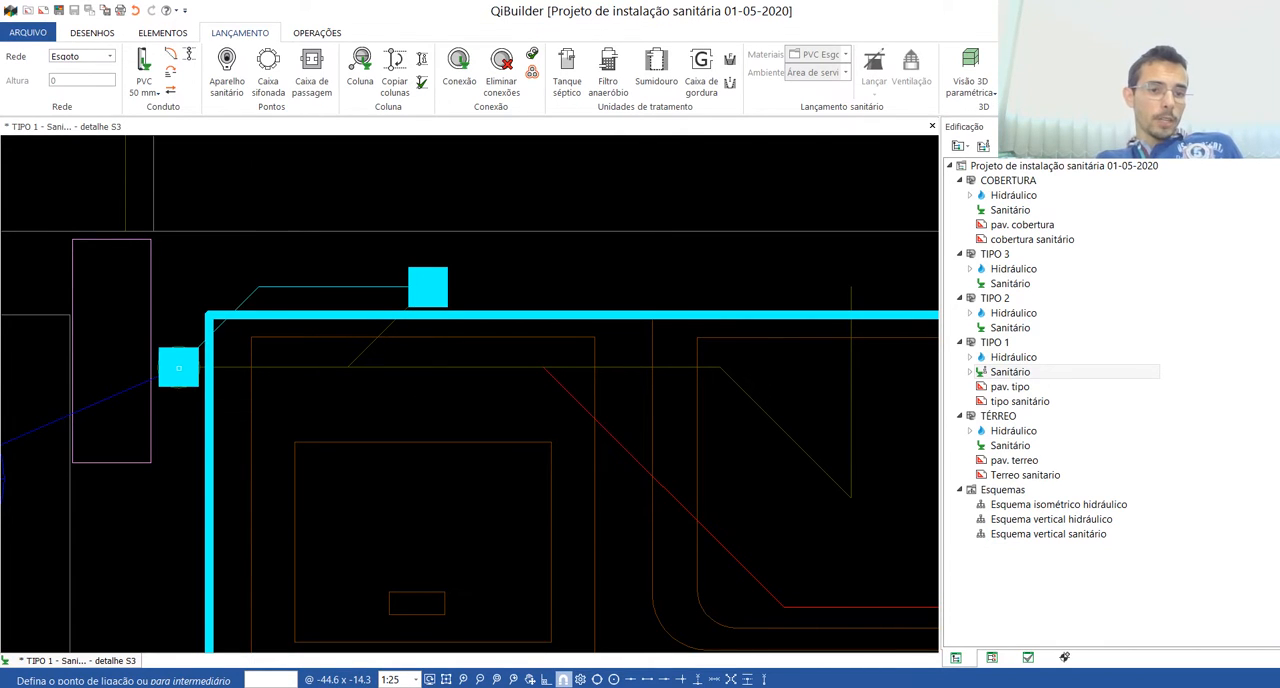
{"action": "left_click", "coordinate": [371, 342]}
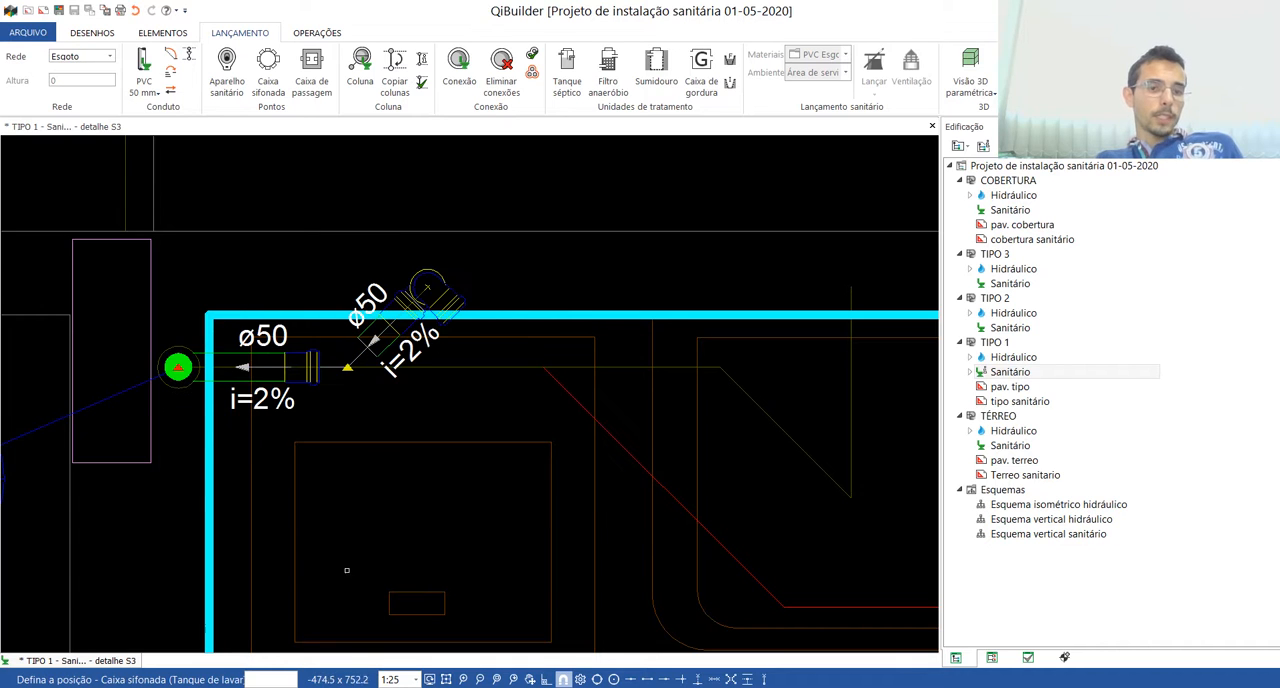
Step: Place the caixa sifonada under the laundry tank, connect it to the washing machine branch junction, and add the 40 mm tank outlet in the wall
{"action": "scroll", "coordinate": [427, 288], "scroll_direction": "down", "scroll_amount": 2}
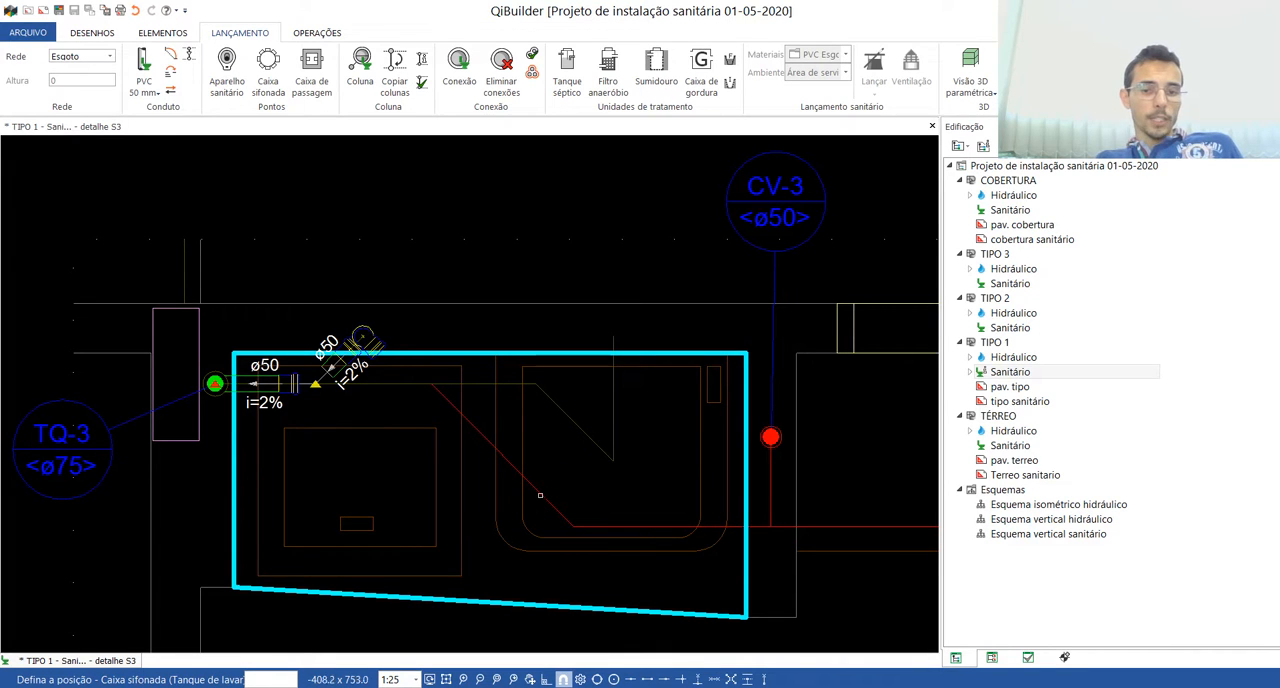
{"action": "left_click", "coordinate": [613, 460]}
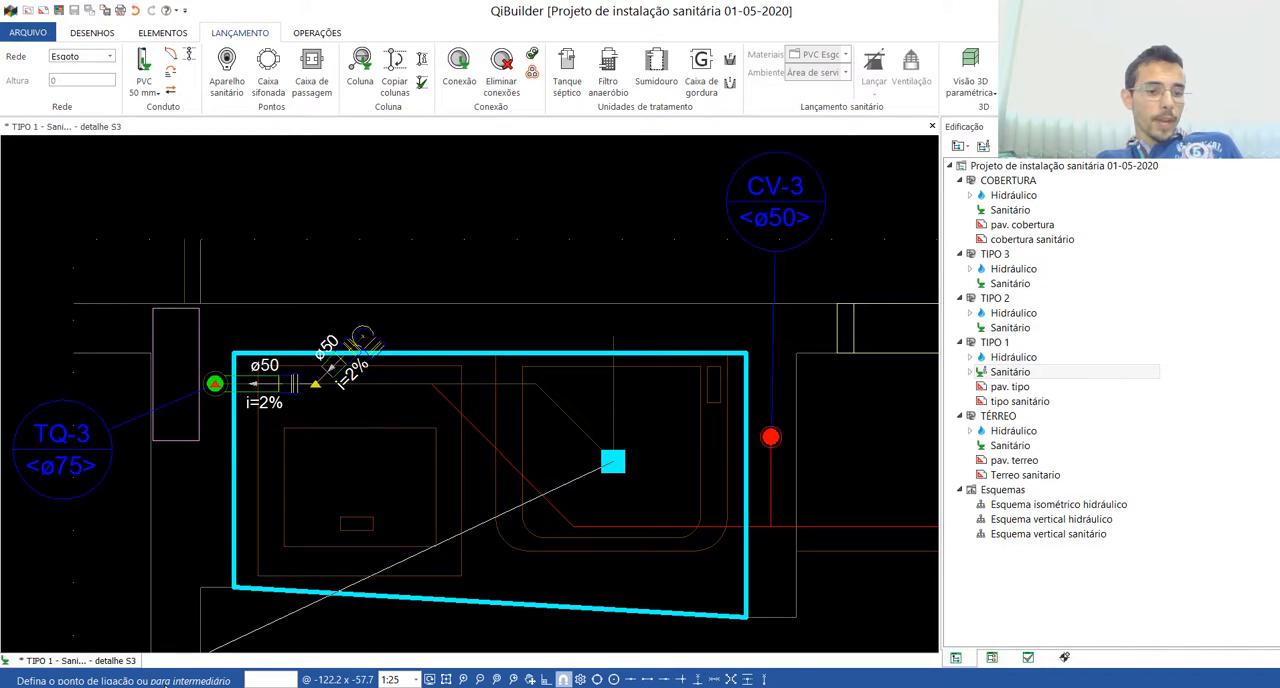
{"action": "scroll", "coordinate": [325, 385], "scroll_direction": "up", "scroll_amount": 1}
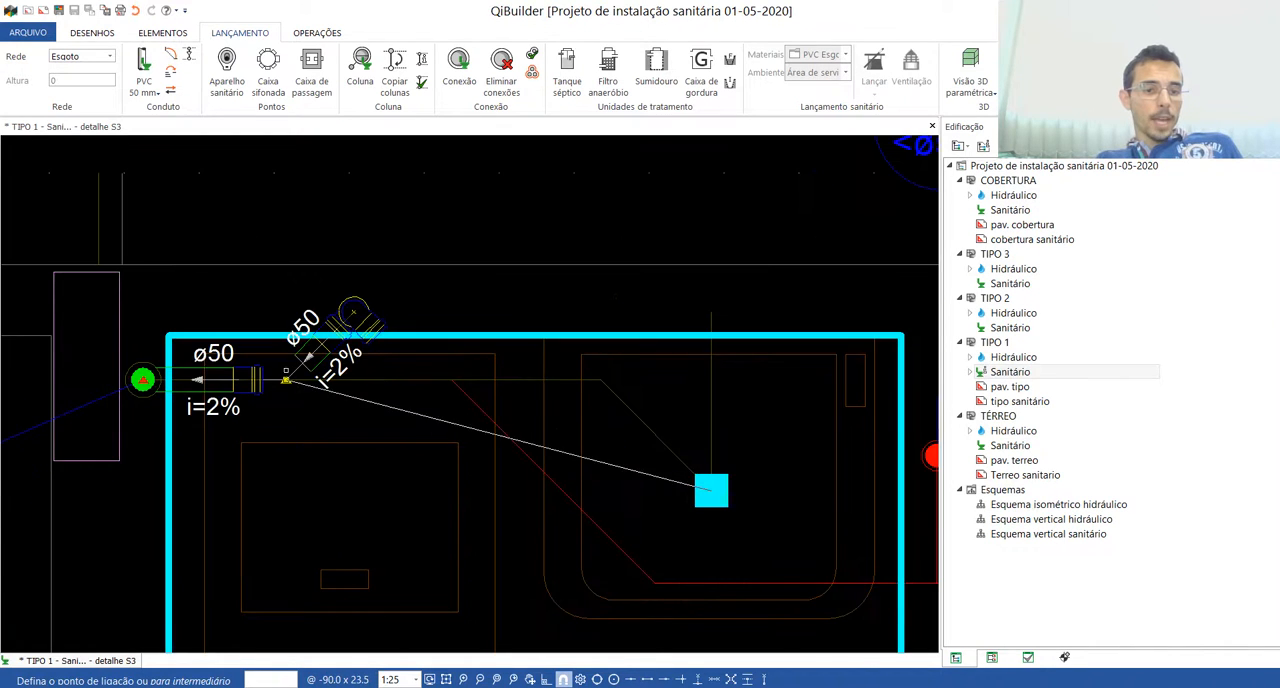
{"action": "scroll", "coordinate": [330, 386], "scroll_direction": "up", "scroll_amount": 1}
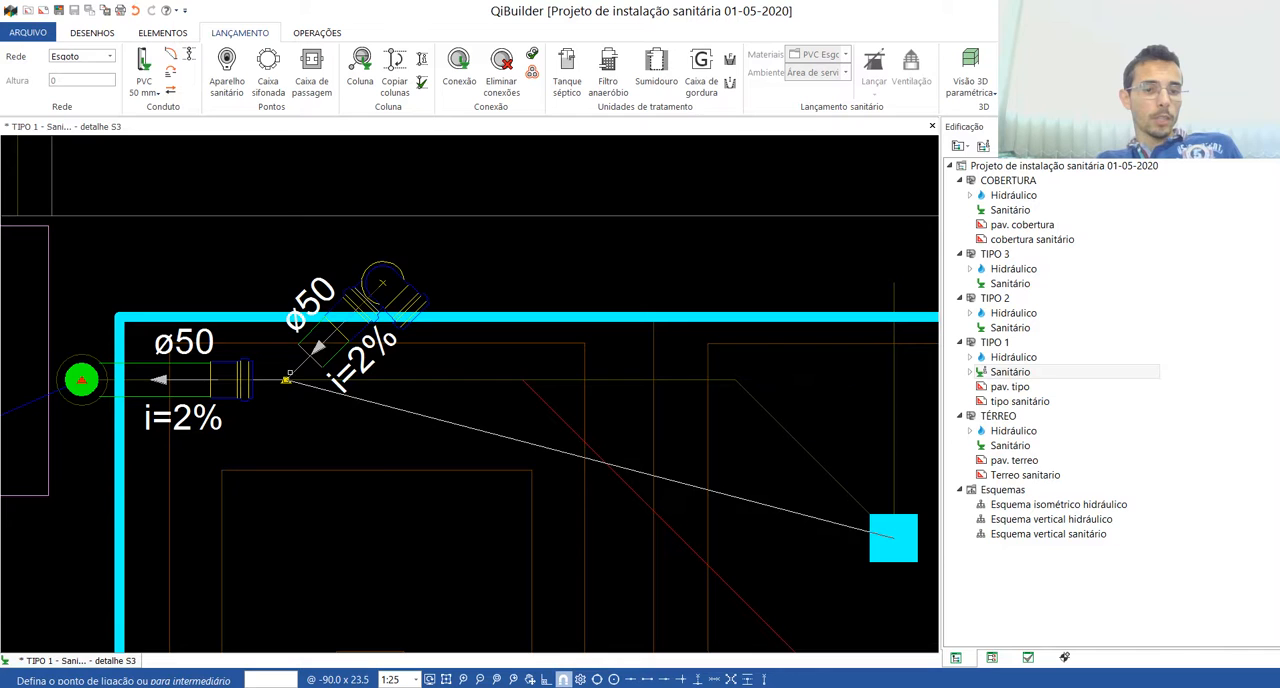
{"action": "left_click", "coordinate": [287, 380]}
{"action": "scroll", "coordinate": [297, 475], "scroll_direction": "down", "scroll_amount": 1}
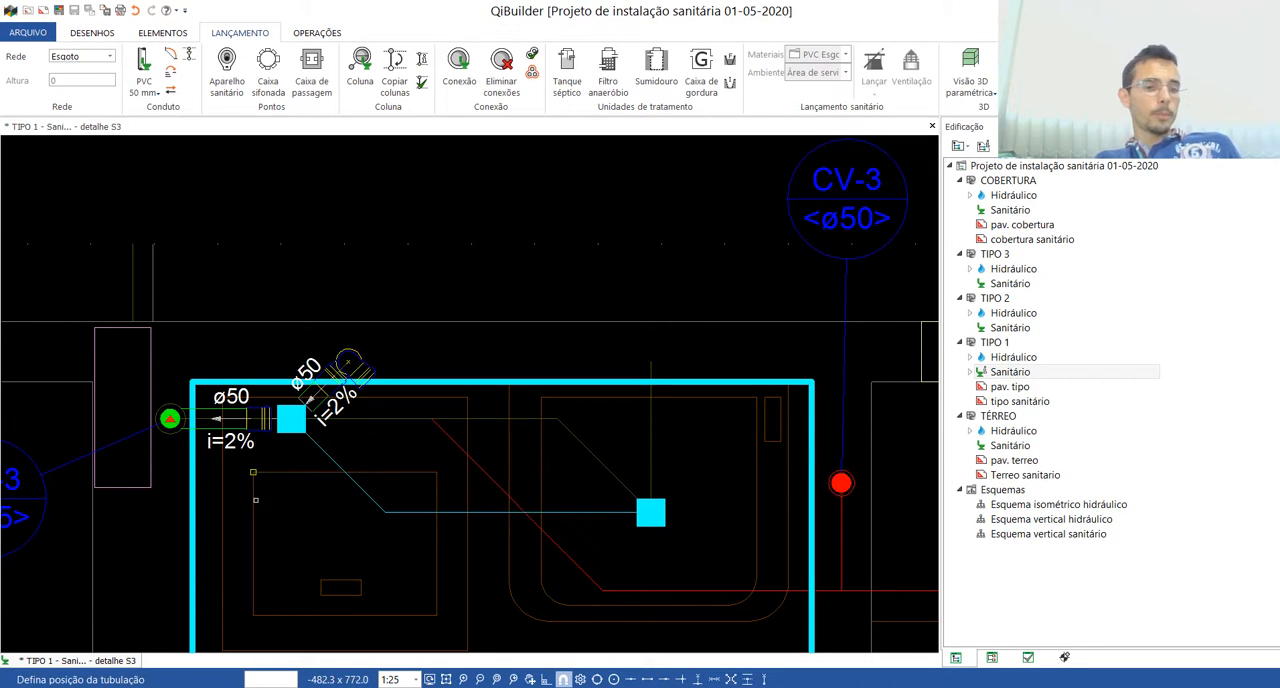
{"action": "left_click", "coordinate": [584, 430]}
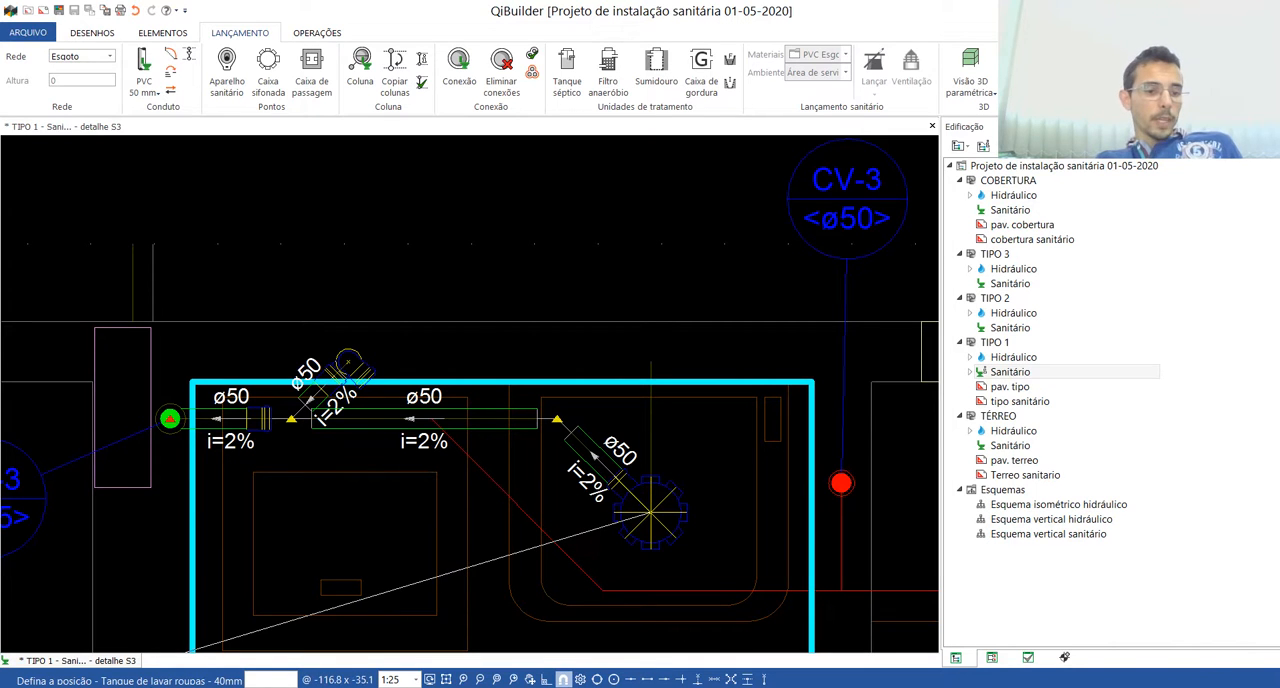
{"action": "left_click", "coordinate": [650, 362]}
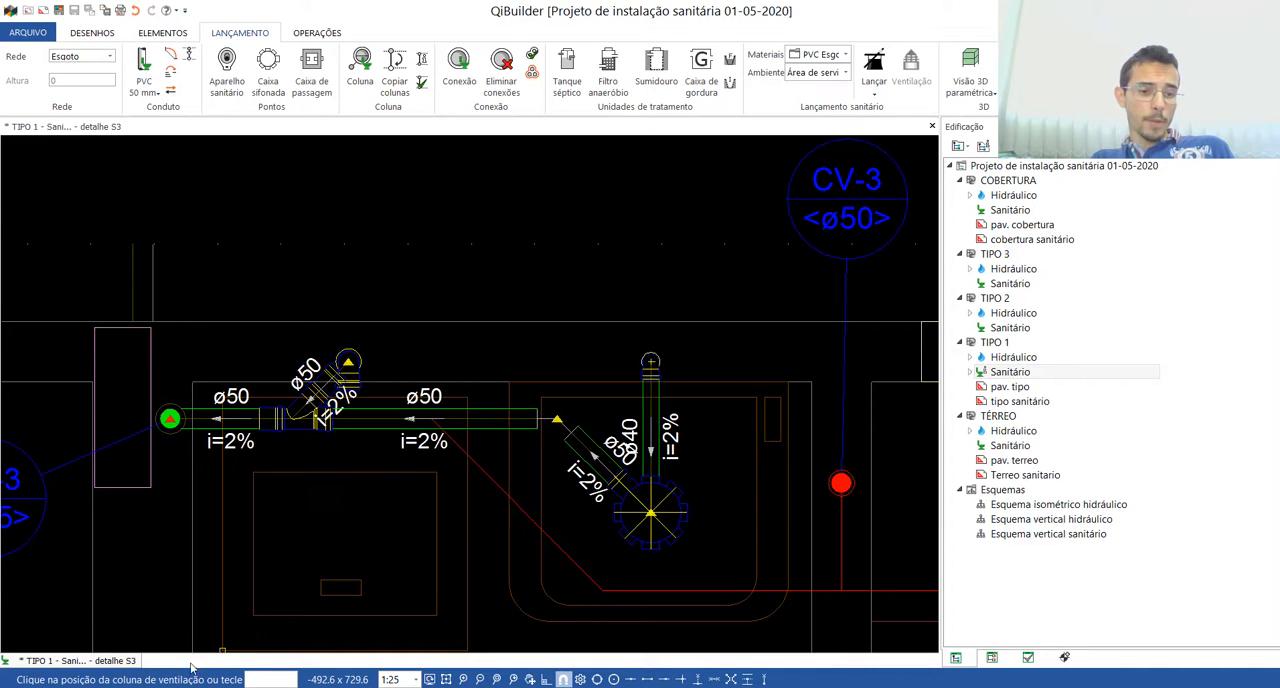
Step: Route the service area ventilation from column CV-3 through intermediate points at the red guide's corners to the sewer branch toward TQ-3
{"action": "scroll", "coordinate": [706, 357], "scroll_direction": "down", "scroll_amount": 2}
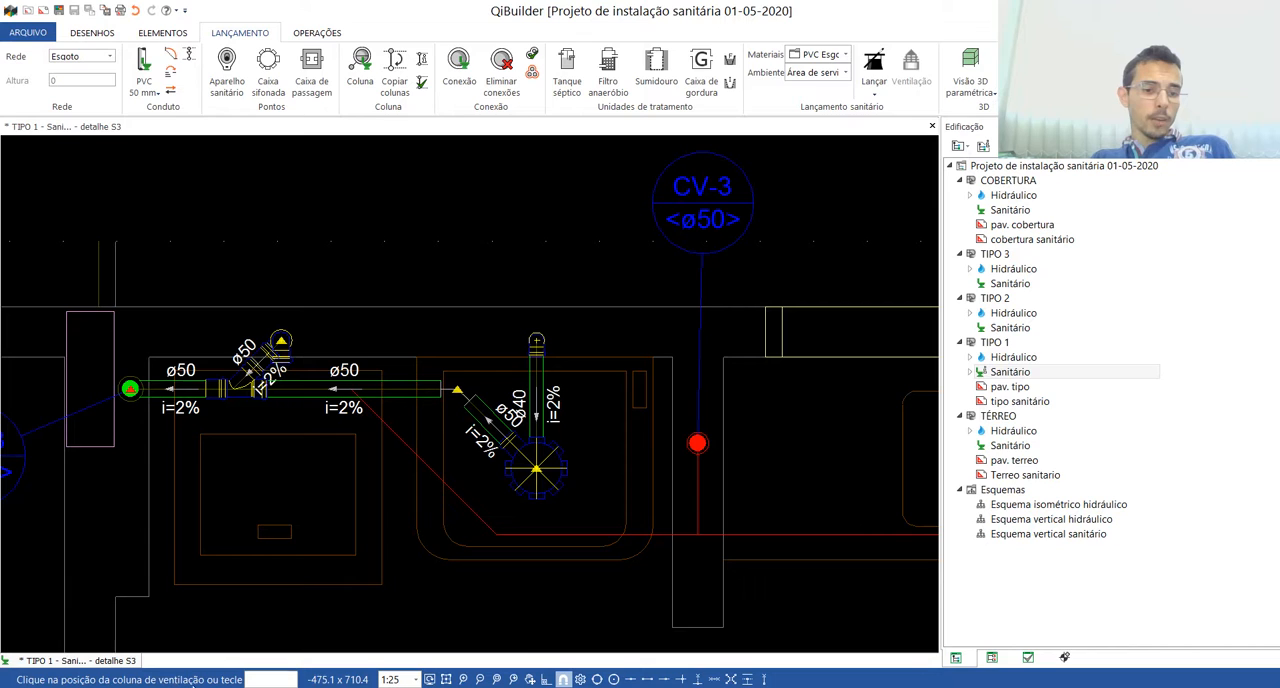
{"action": "left_click", "coordinate": [697, 442]}
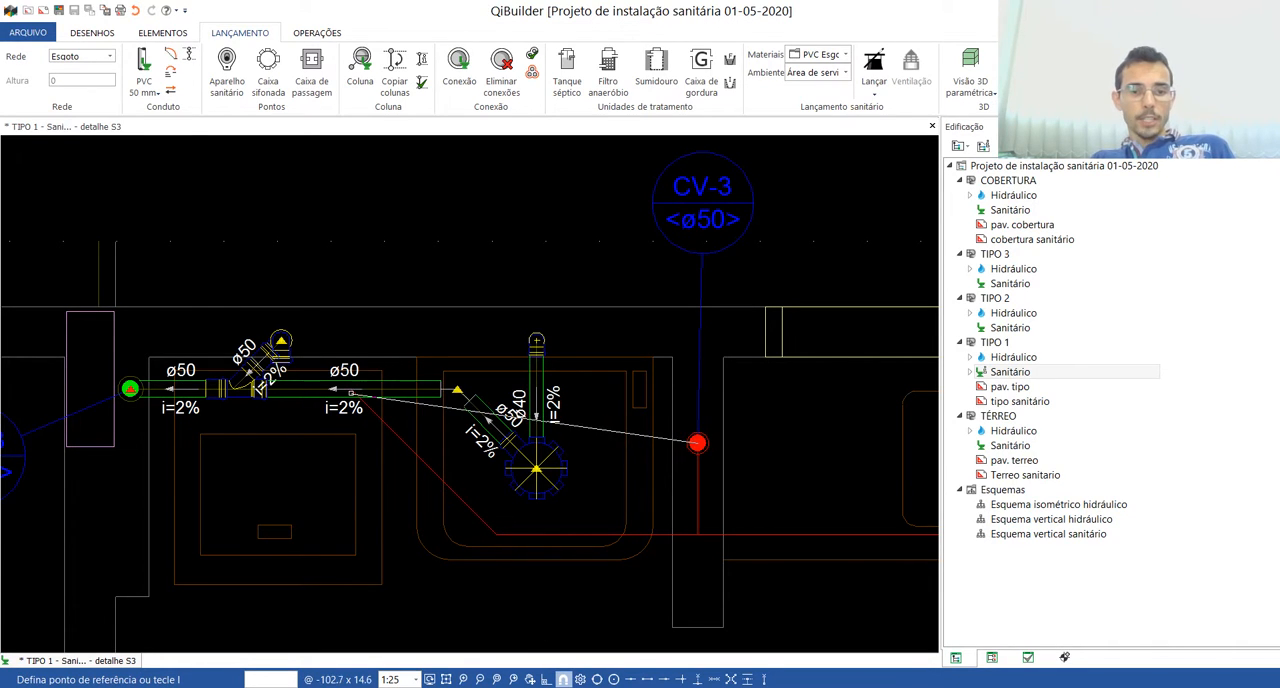
{"action": "left_click", "coordinate": [277, 389]}
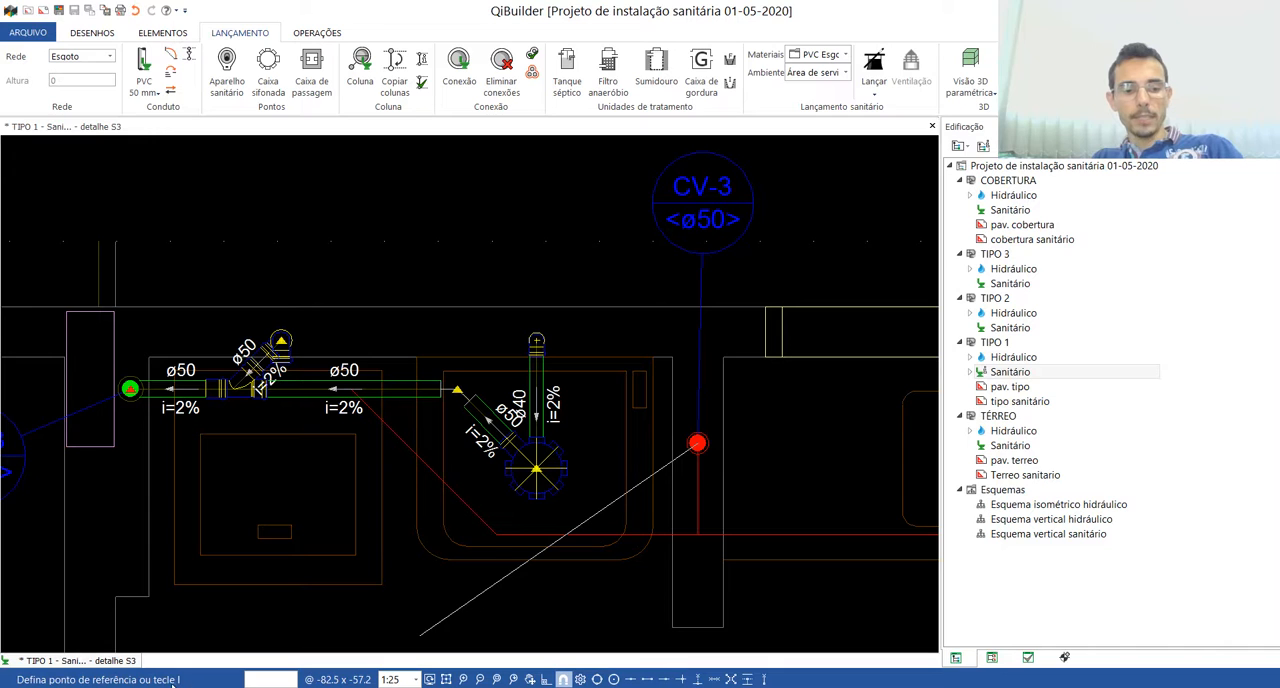
{"action": "key", "text": "i"}
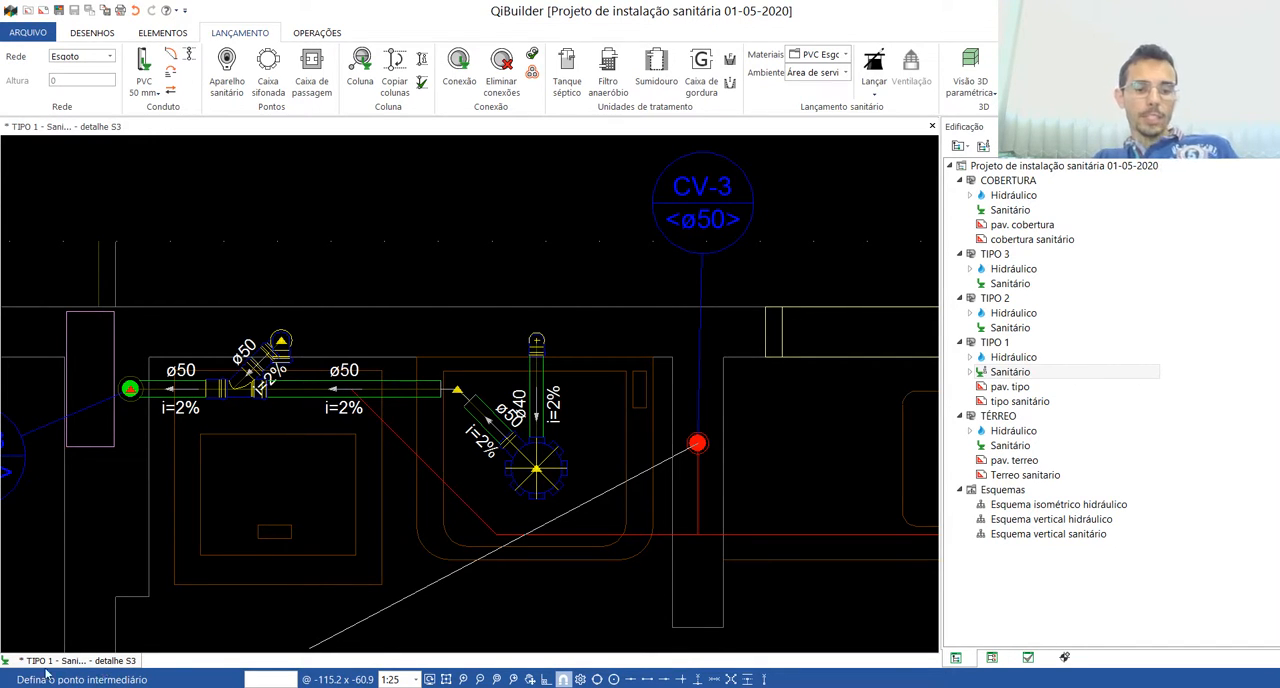
{"action": "left_click", "coordinate": [697, 533]}
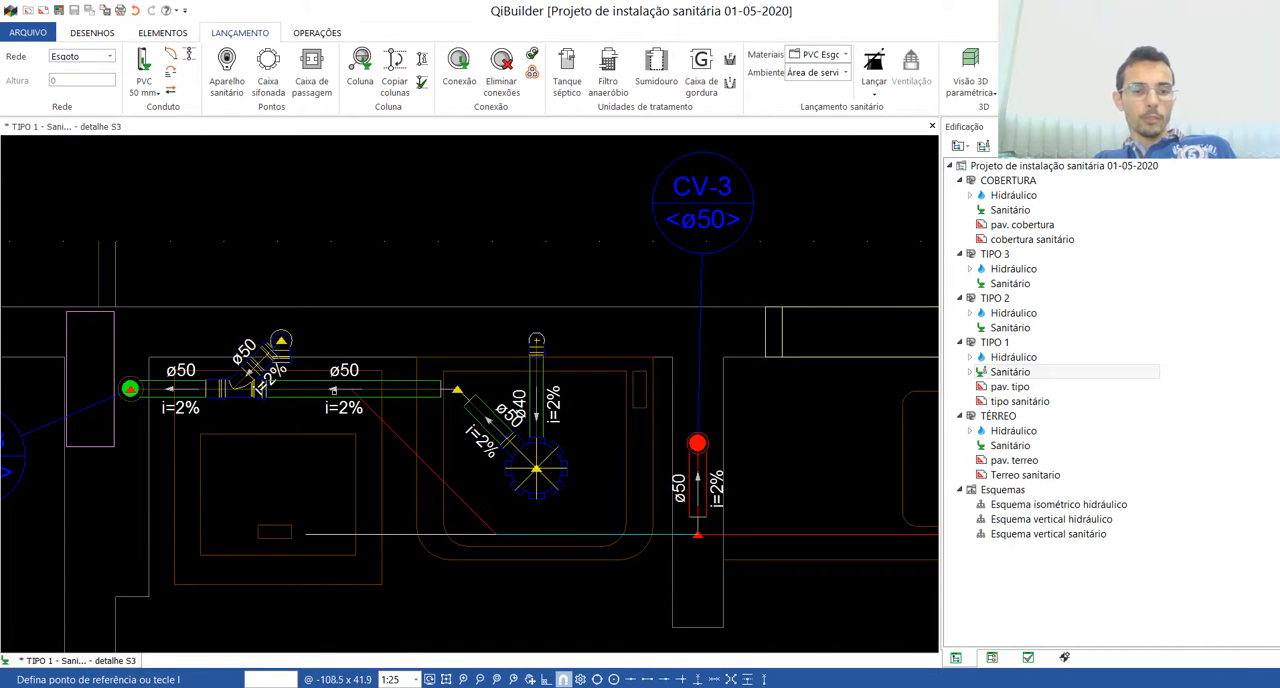
{"action": "key", "text": "F8"}
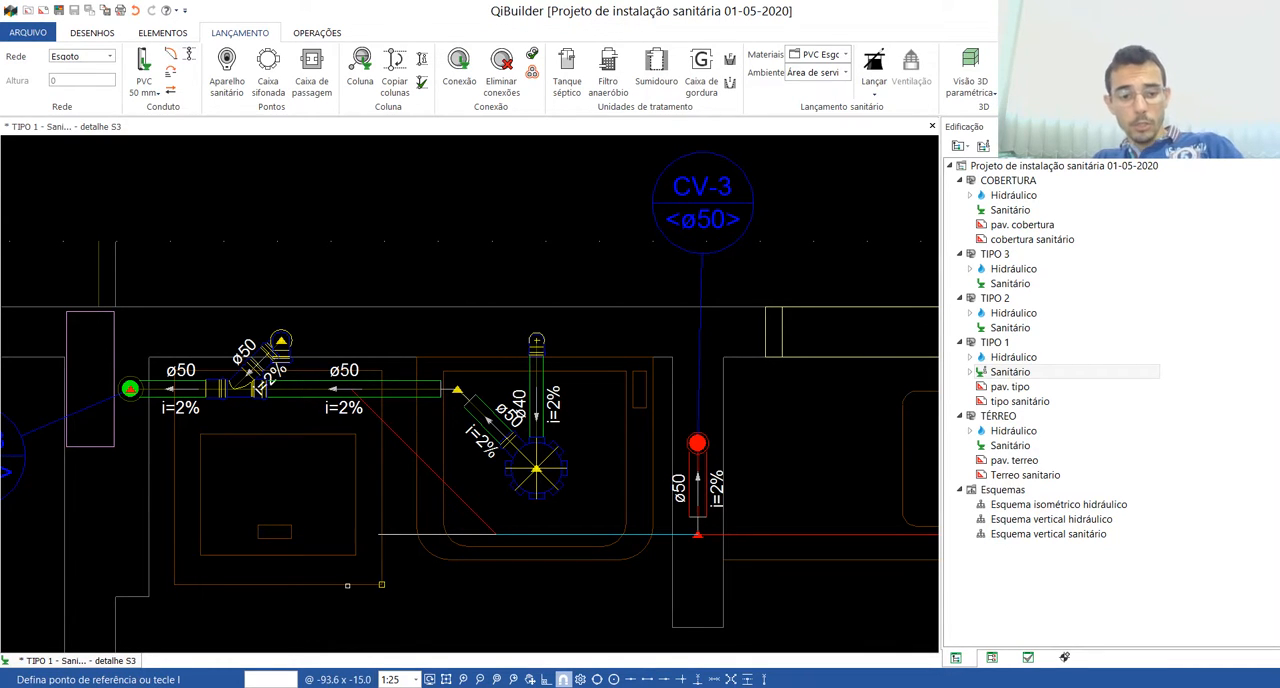
{"action": "key", "text": "Return"}
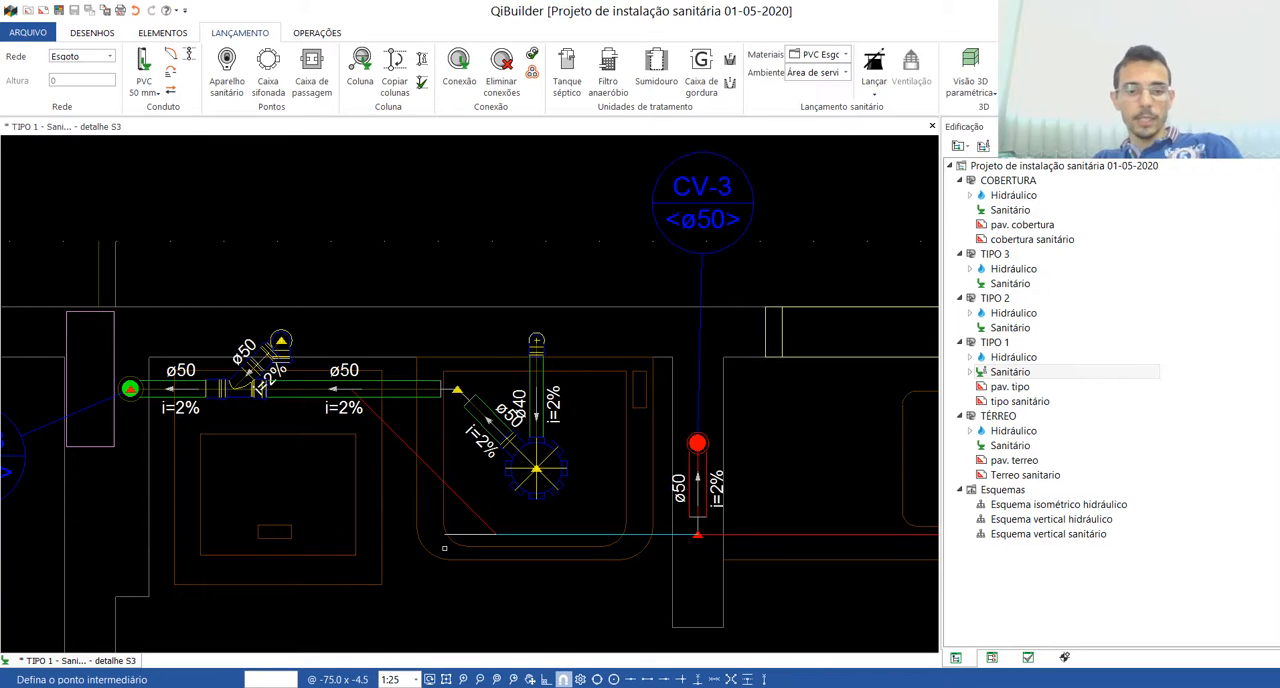
{"action": "left_click", "coordinate": [494, 534]}
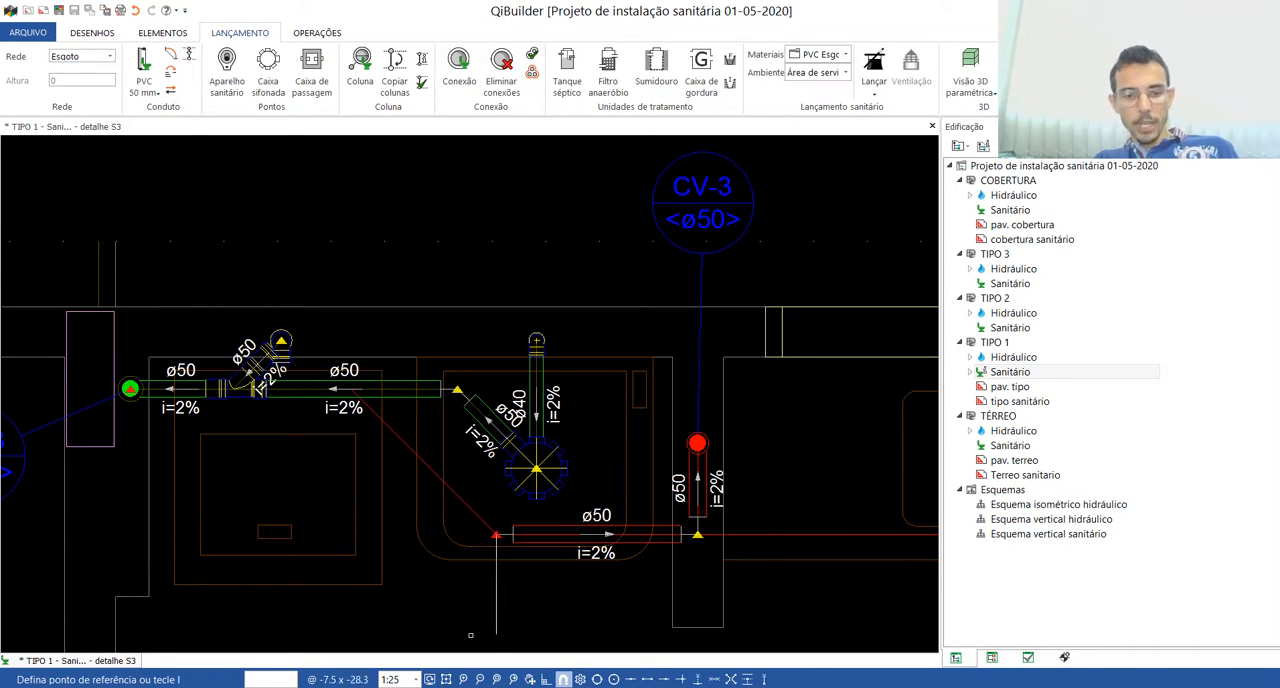
{"action": "left_click", "coordinate": [350, 388]}
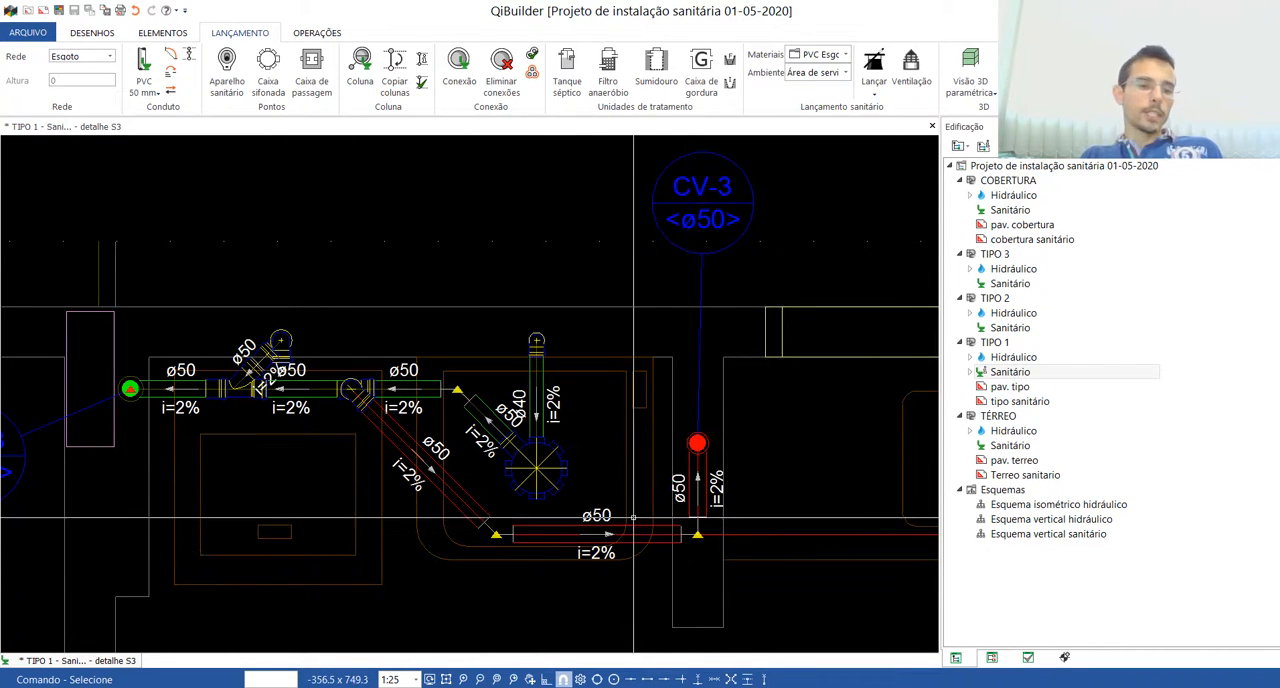
Step: Set the sanitary launch environment to Cozinha
{"action": "scroll", "coordinate": [538, 411], "scroll_direction": "down", "scroll_amount": 1}
{"action": "scroll", "coordinate": [538, 411], "scroll_direction": "down", "scroll_amount": 2}
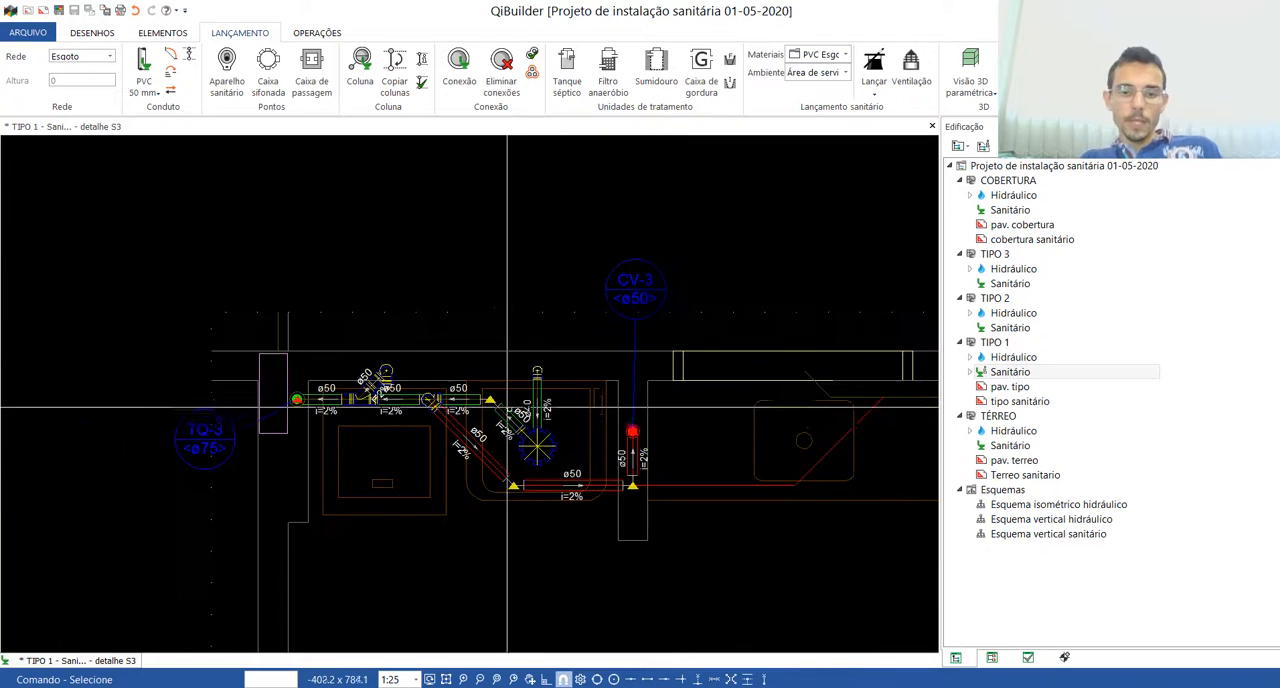
{"action": "scroll", "coordinate": [865, 455], "scroll_direction": "up", "scroll_amount": 1}
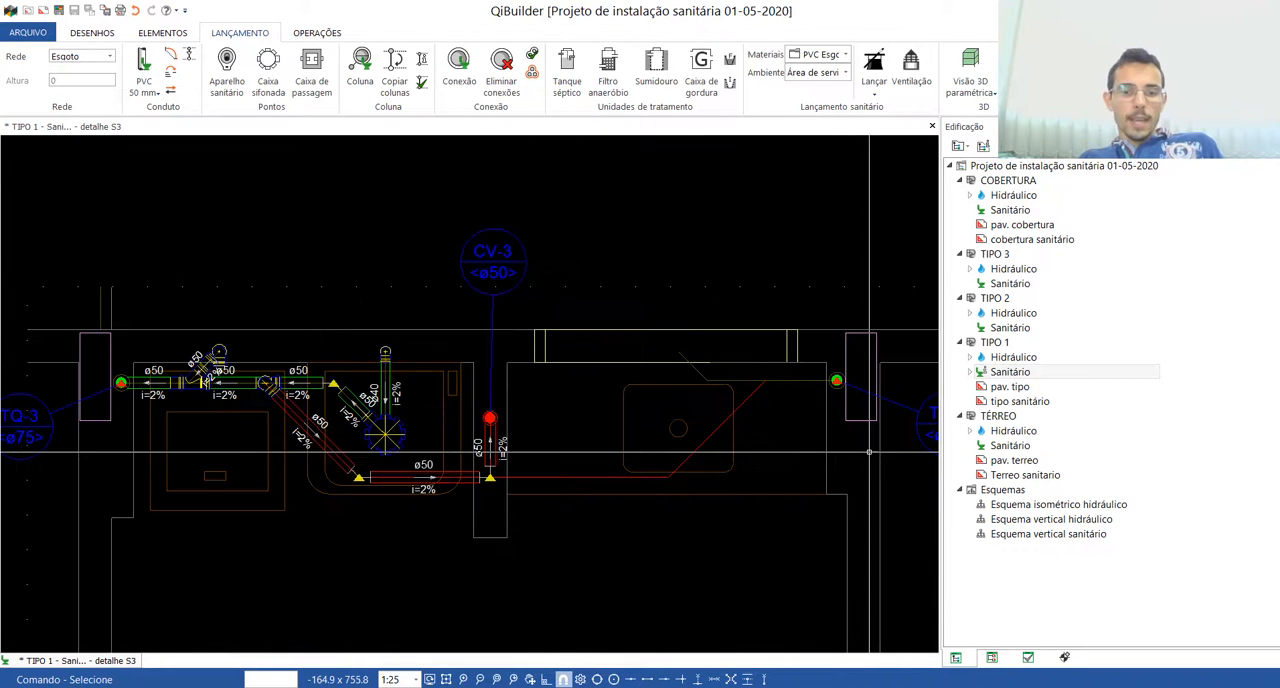
{"action": "scroll", "coordinate": [831, 454], "scroll_direction": "up", "scroll_amount": 1}
{"action": "scroll", "coordinate": [556, 376], "scroll_direction": "down", "scroll_amount": 3}
{"action": "scroll", "coordinate": [653, 340], "scroll_direction": "up", "scroll_amount": 2}
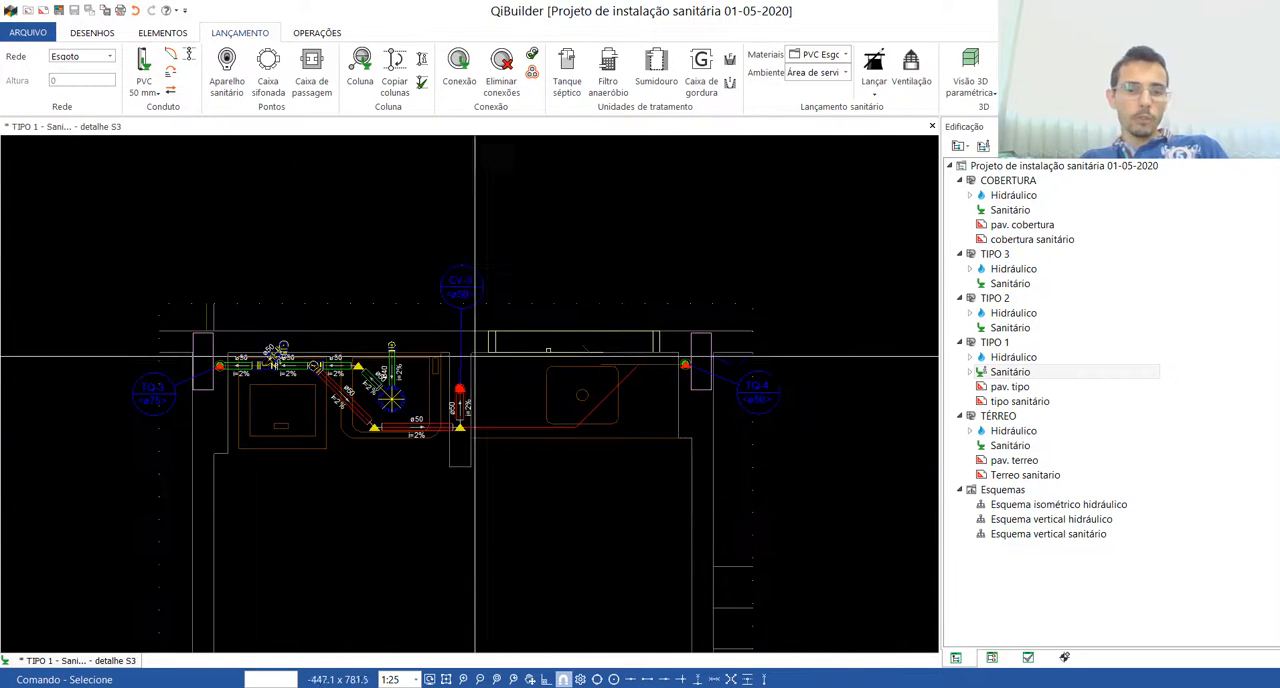
{"action": "scroll", "coordinate": [580, 348], "scroll_direction": "up", "scroll_amount": 1}
{"action": "scroll", "coordinate": [560, 350], "scroll_direction": "down", "scroll_amount": 3}
{"action": "scroll", "coordinate": [423, 350], "scroll_direction": "up", "scroll_amount": 3}
{"action": "left_click", "coordinate": [820, 72]}
{"action": "left_click", "coordinate": [806, 92]}
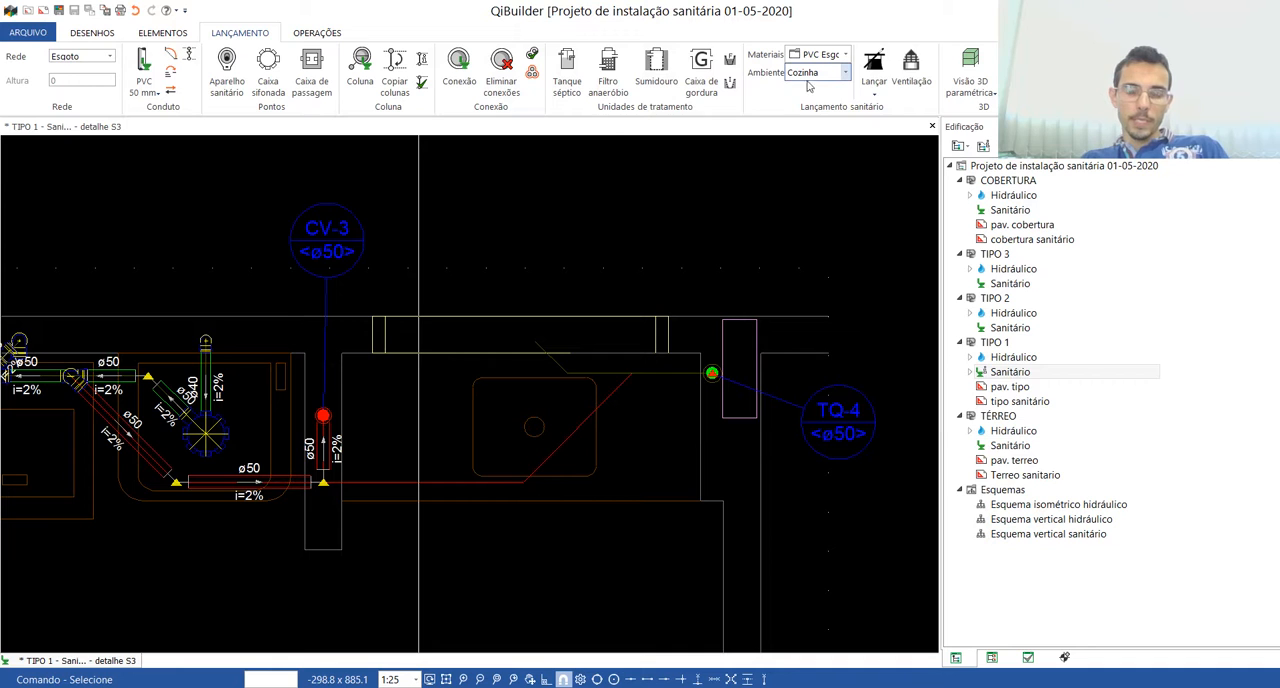
Step: Launch the kitchen scheme and outline its perimeter around the sink, following the wall corners
{"action": "left_click", "coordinate": [875, 85]}
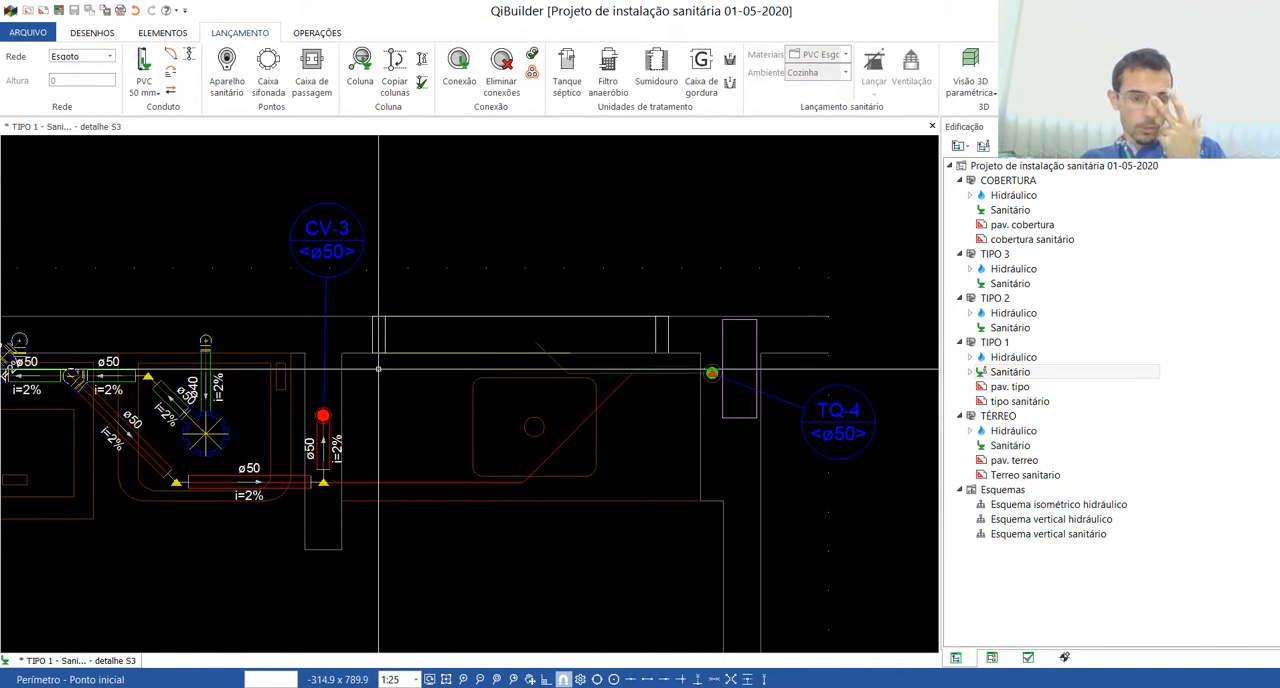
{"action": "left_click", "coordinate": [340, 540]}
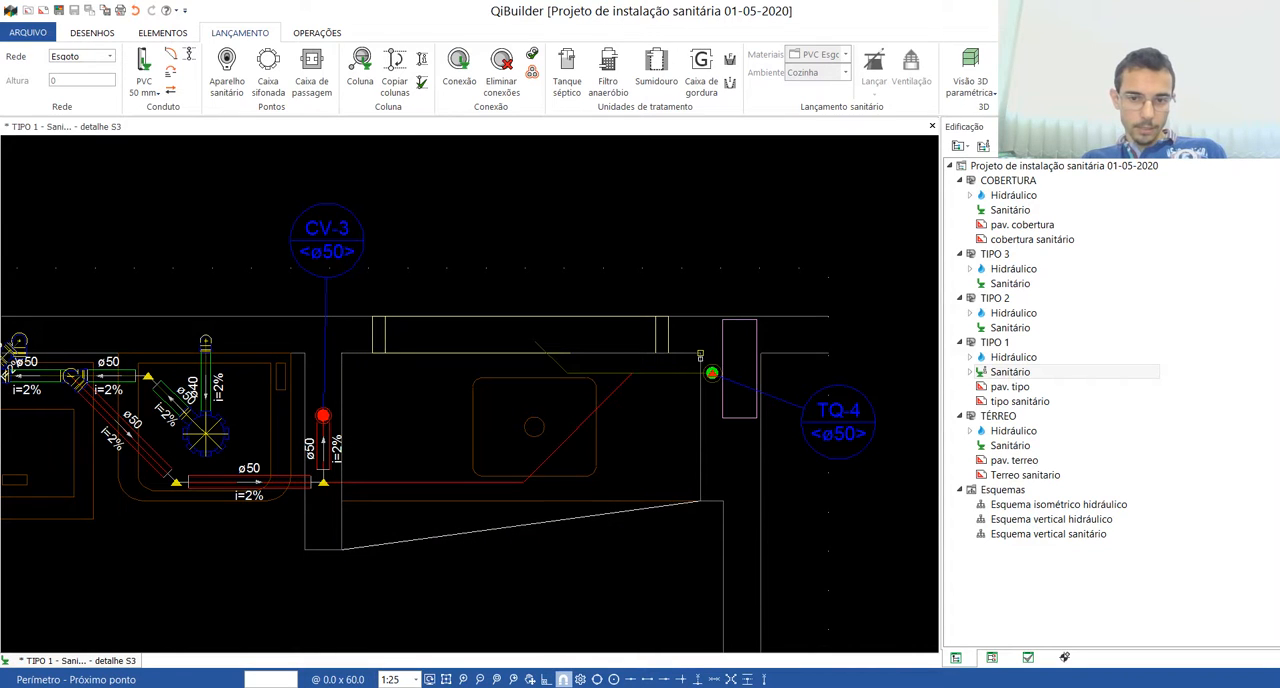
{"action": "left_click", "coordinate": [700, 353]}
{"action": "left_click", "coordinate": [342, 353]}
{"action": "right_click", "coordinate": [346, 368]}
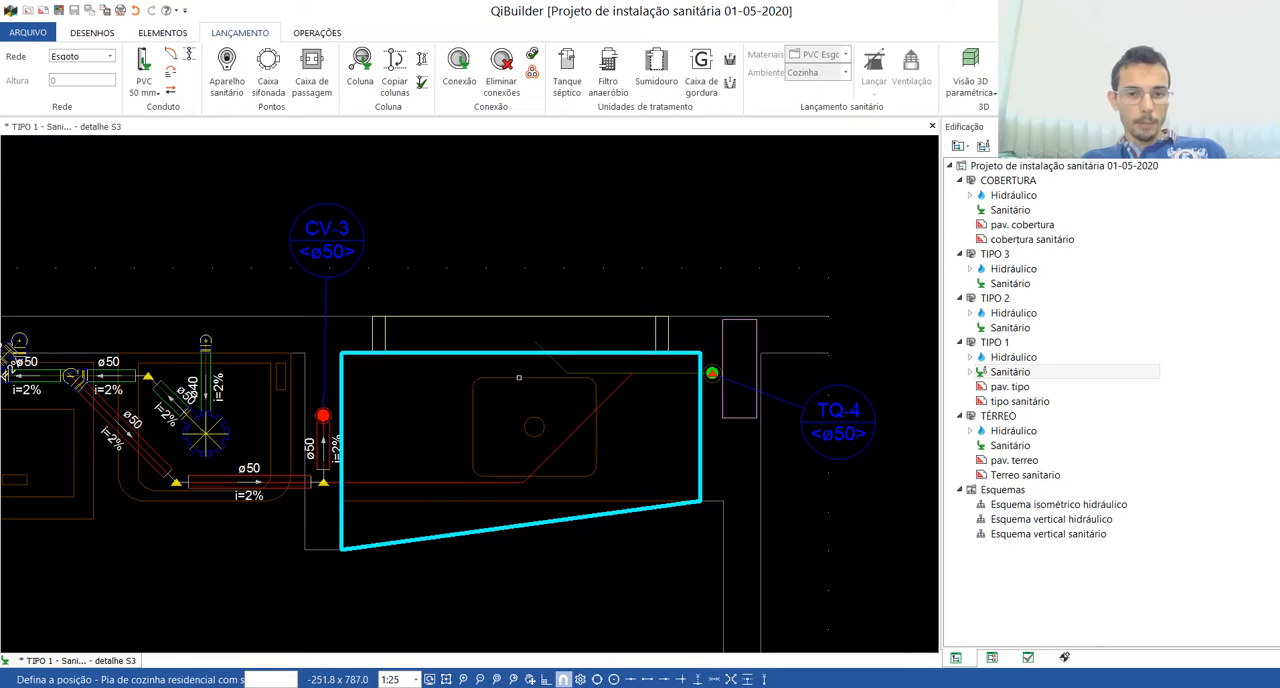
Step: Place the kitchen sink outlet in the wall and connect it to column TQ-4 along the drawn guide route
{"action": "left_click", "coordinate": [534, 341]}
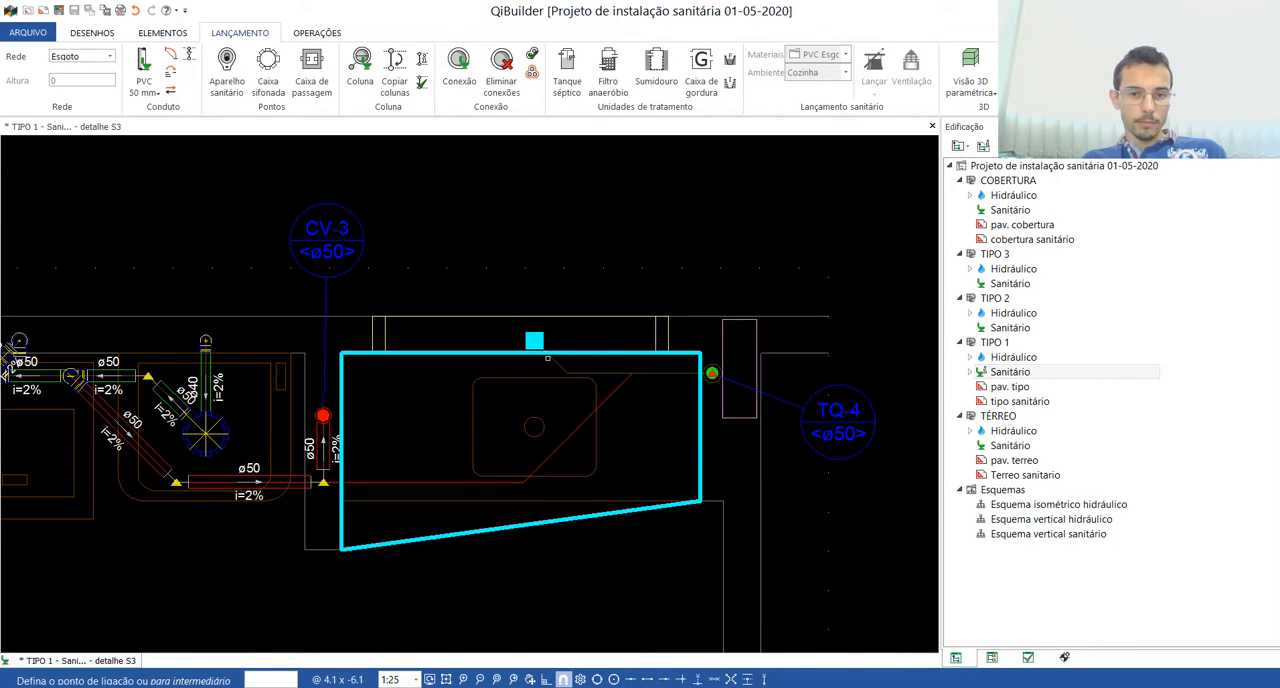
{"action": "left_click", "coordinate": [711, 372]}
{"action": "left_click", "coordinate": [554, 369]}
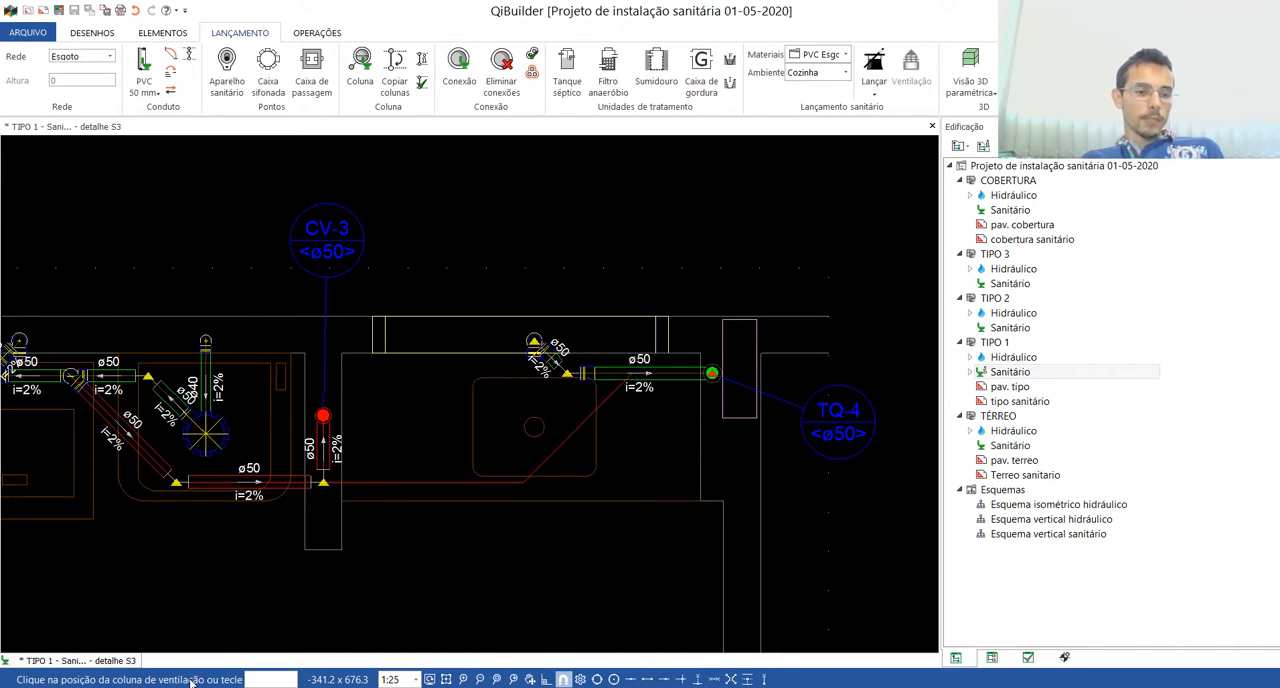
Step: Route the kitchen ventilation from column CV-3 along the red guide to the sewer branch toward TQ-4
{"action": "left_click", "coordinate": [324, 414]}
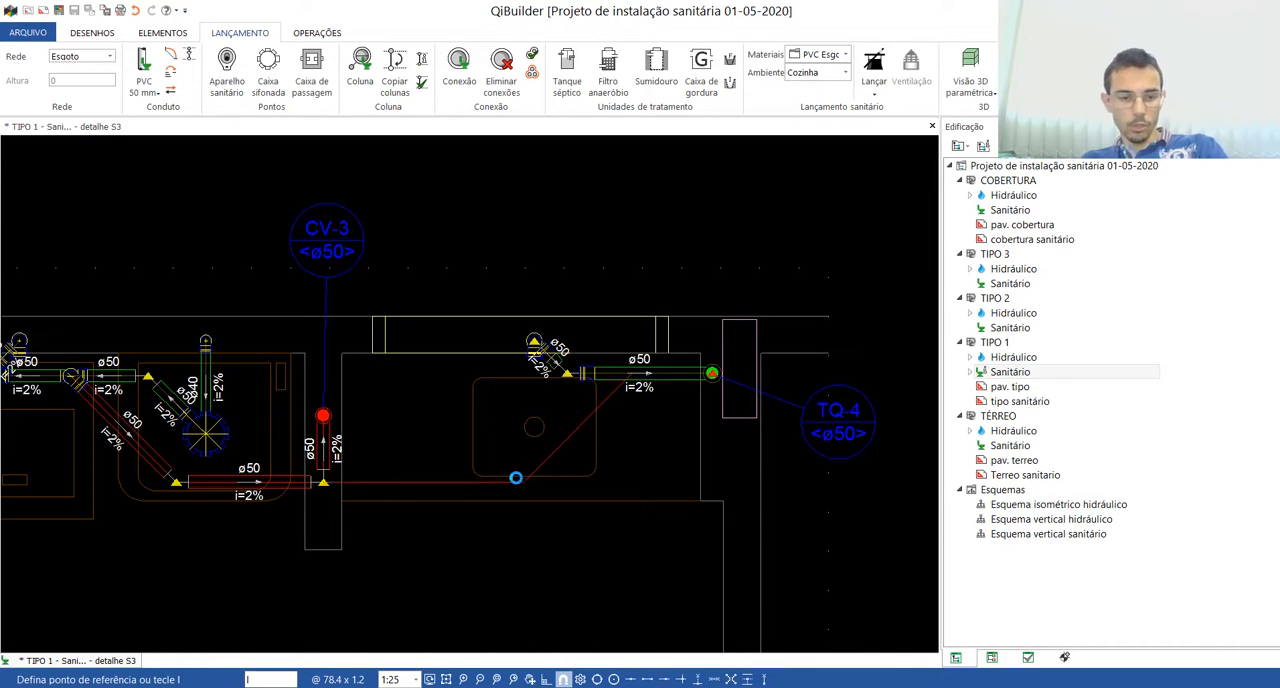
{"action": "left_click", "coordinate": [630, 376]}
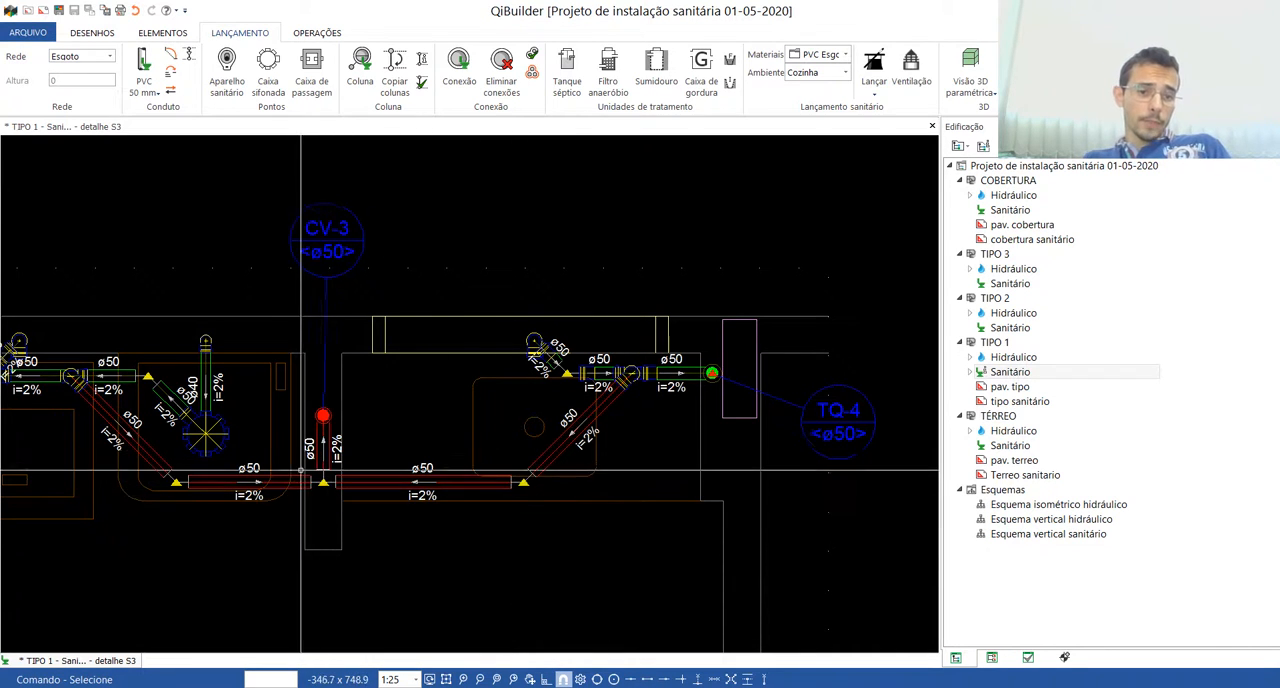
Step: Delete the short ø50 vertical pipe between column CV-3 and the horizontal ventilation junction
{"action": "scroll", "coordinate": [340, 497], "scroll_direction": "up", "scroll_amount": 5}
{"action": "scroll", "coordinate": [257, 500], "scroll_direction": "down", "scroll_amount": 3}
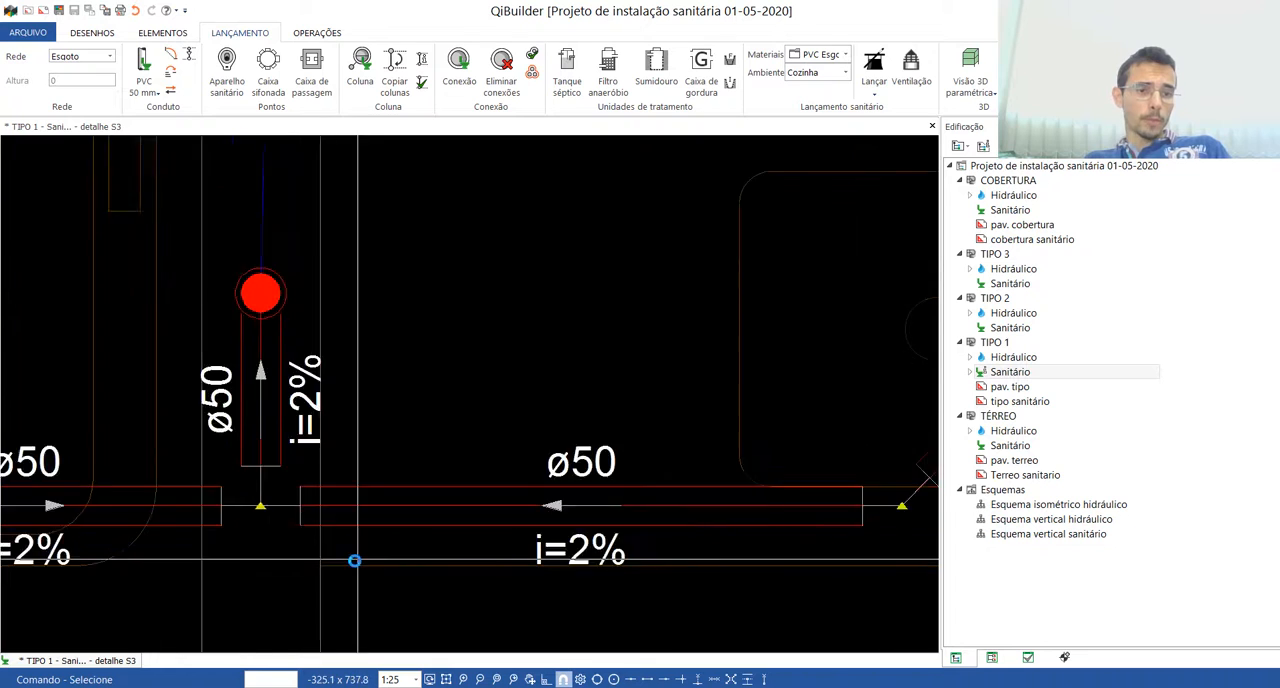
{"action": "scroll", "coordinate": [291, 549], "scroll_direction": "up", "scroll_amount": 3}
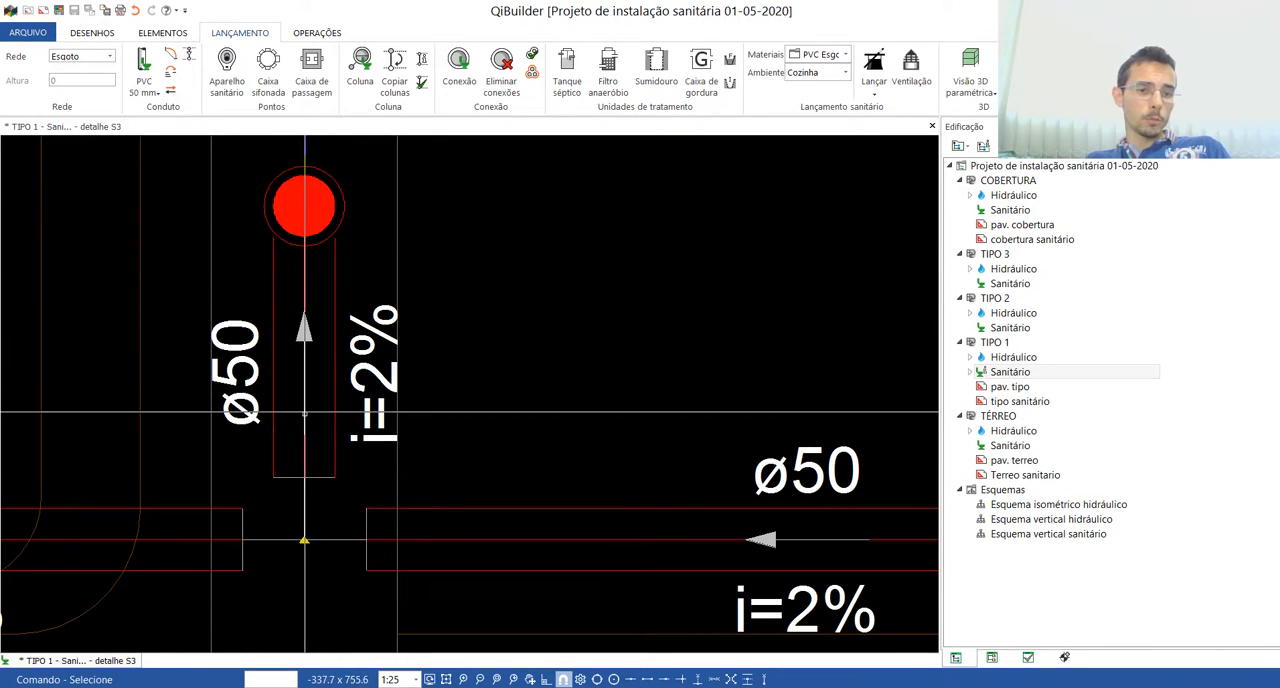
{"action": "scroll", "coordinate": [466, 457], "scroll_direction": "down", "scroll_amount": 3}
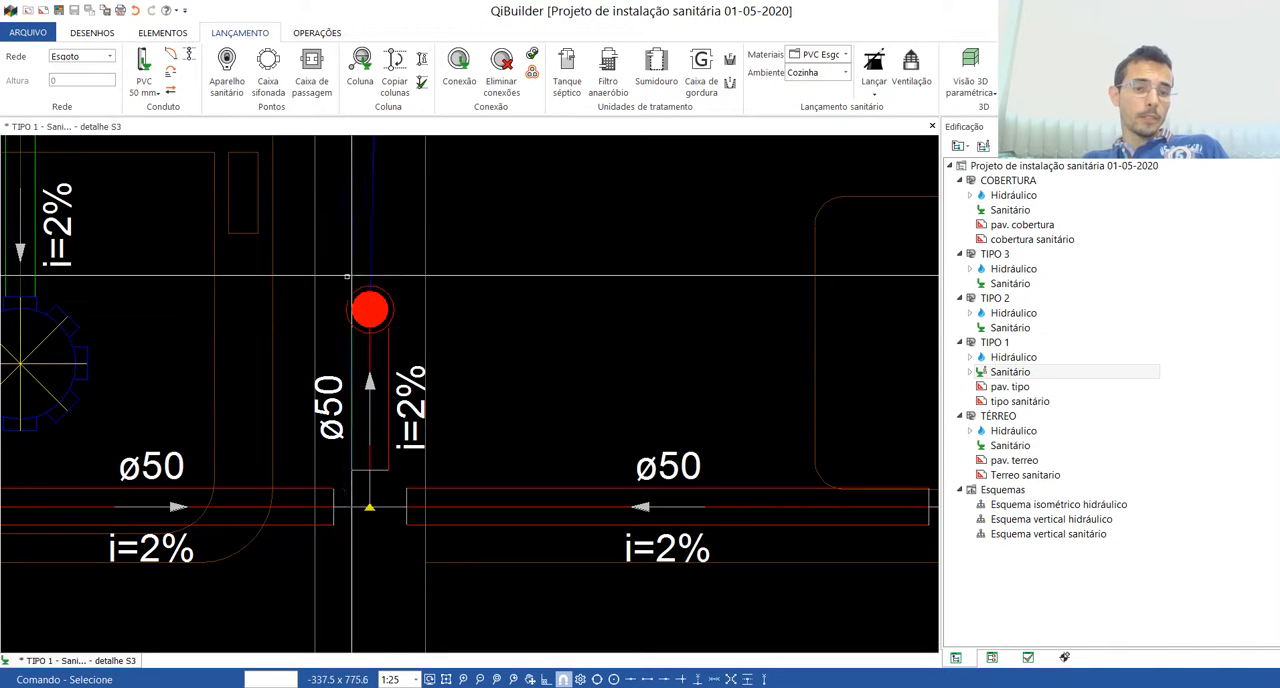
{"action": "left_click", "coordinate": [343, 422]}
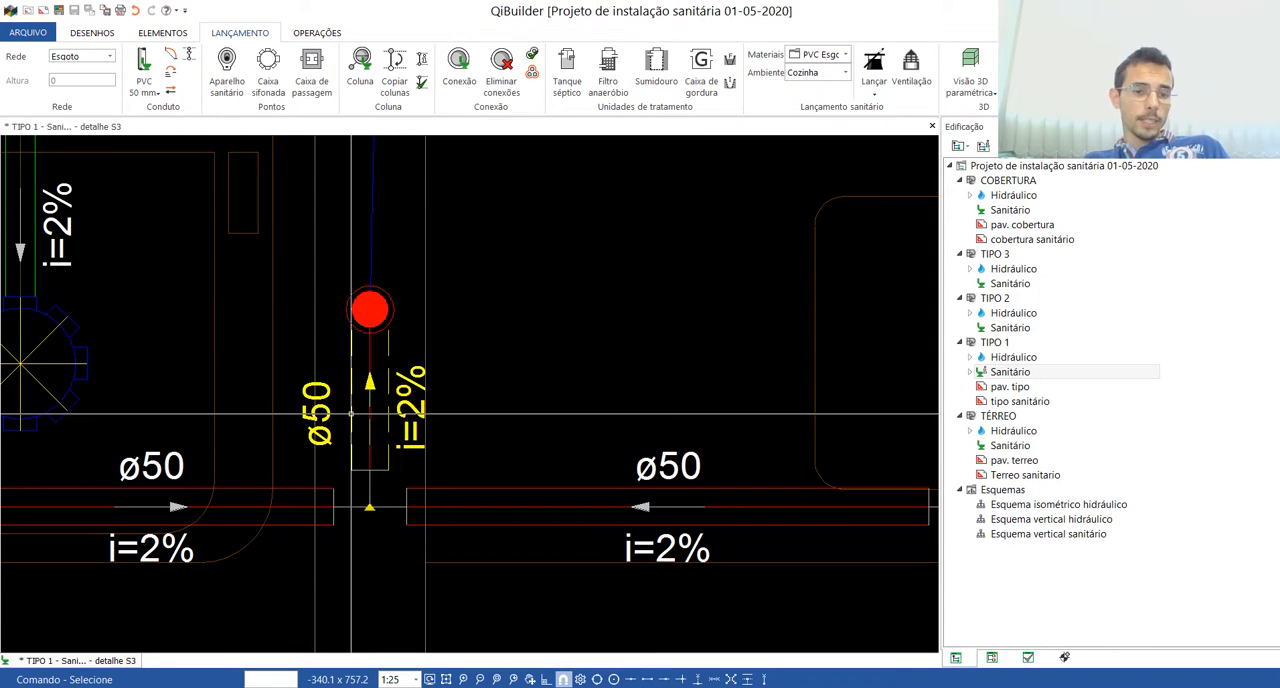
{"action": "key", "text": "Delete"}
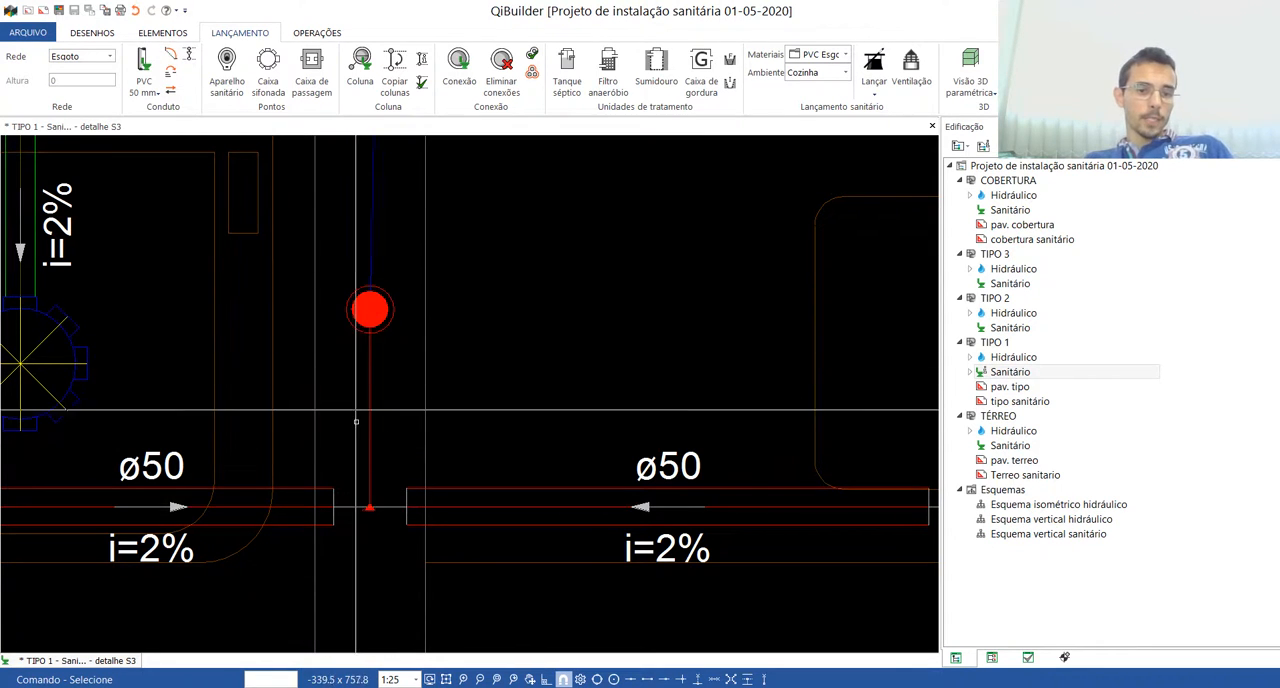
{"action": "left_click", "coordinate": [353, 566]}
{"action": "left_click", "coordinate": [393, 309]}
{"action": "key", "text": "Escape"}
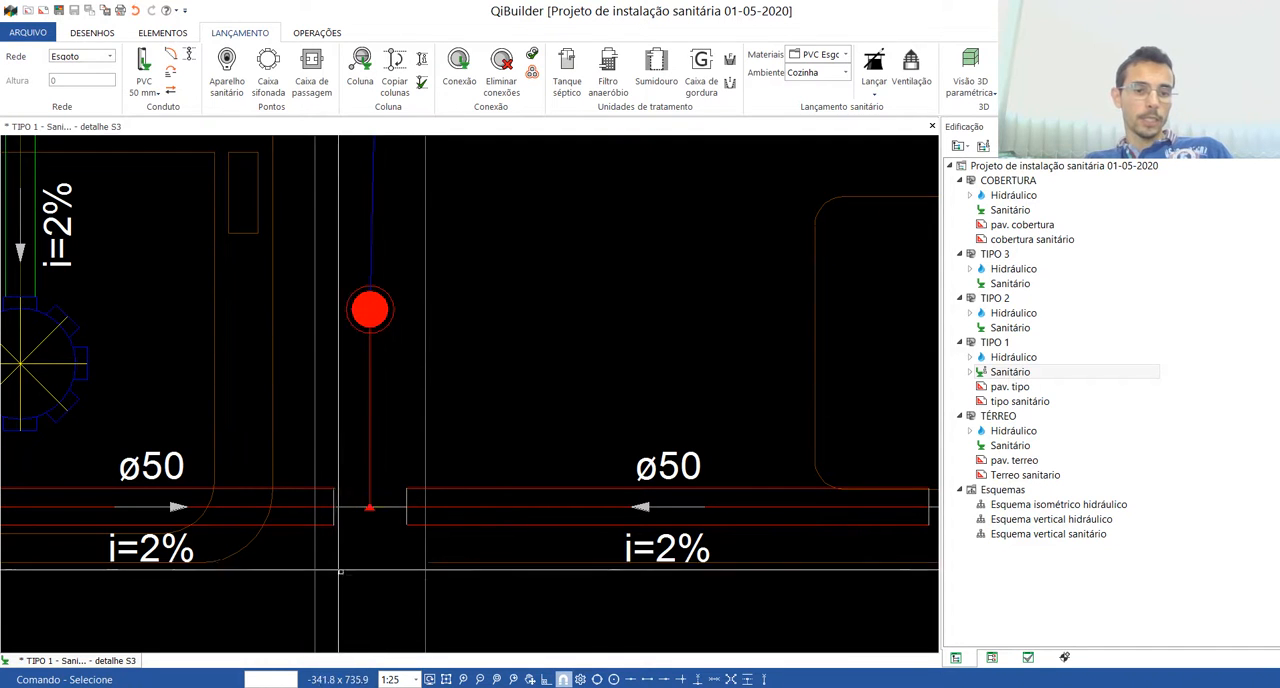
Step: Set the network to Ventilação and draw a PVC 50 mm pipe from the horizontal ventilation junction up to column CV-3
{"action": "scroll", "coordinate": [409, 393], "scroll_direction": "down", "scroll_amount": 2}
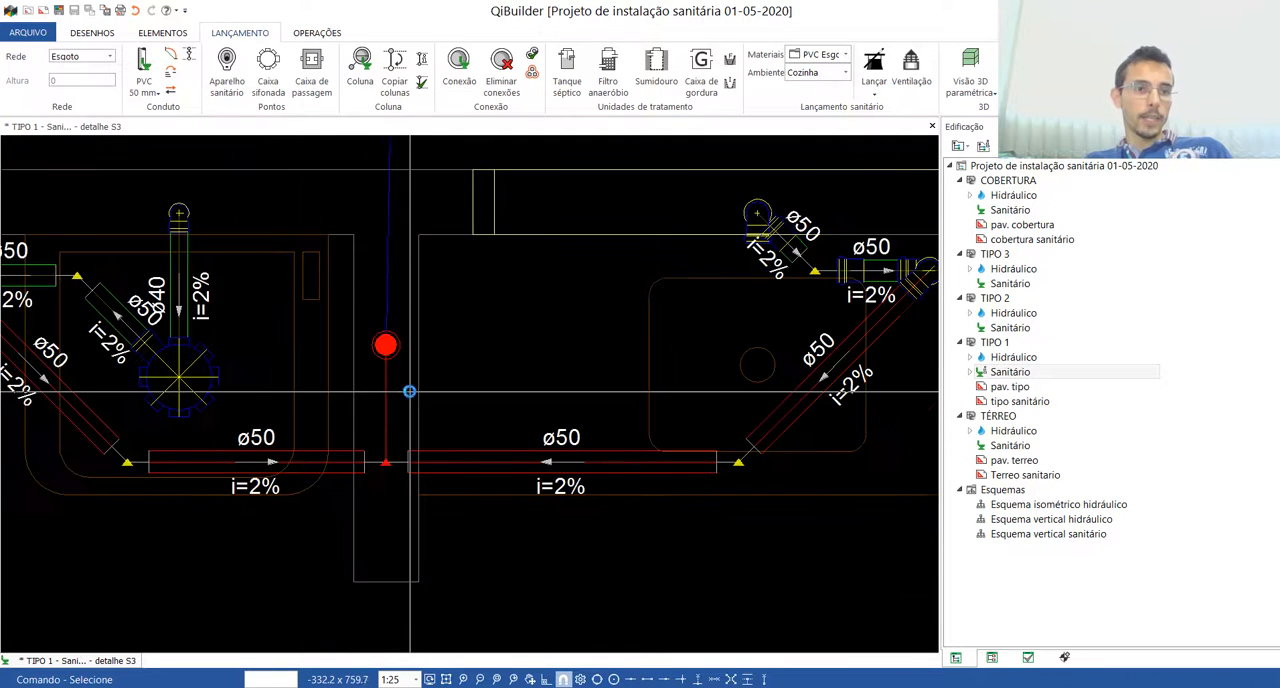
{"action": "left_click", "coordinate": [96, 60]}
{"action": "left_click", "coordinate": [76, 82]}
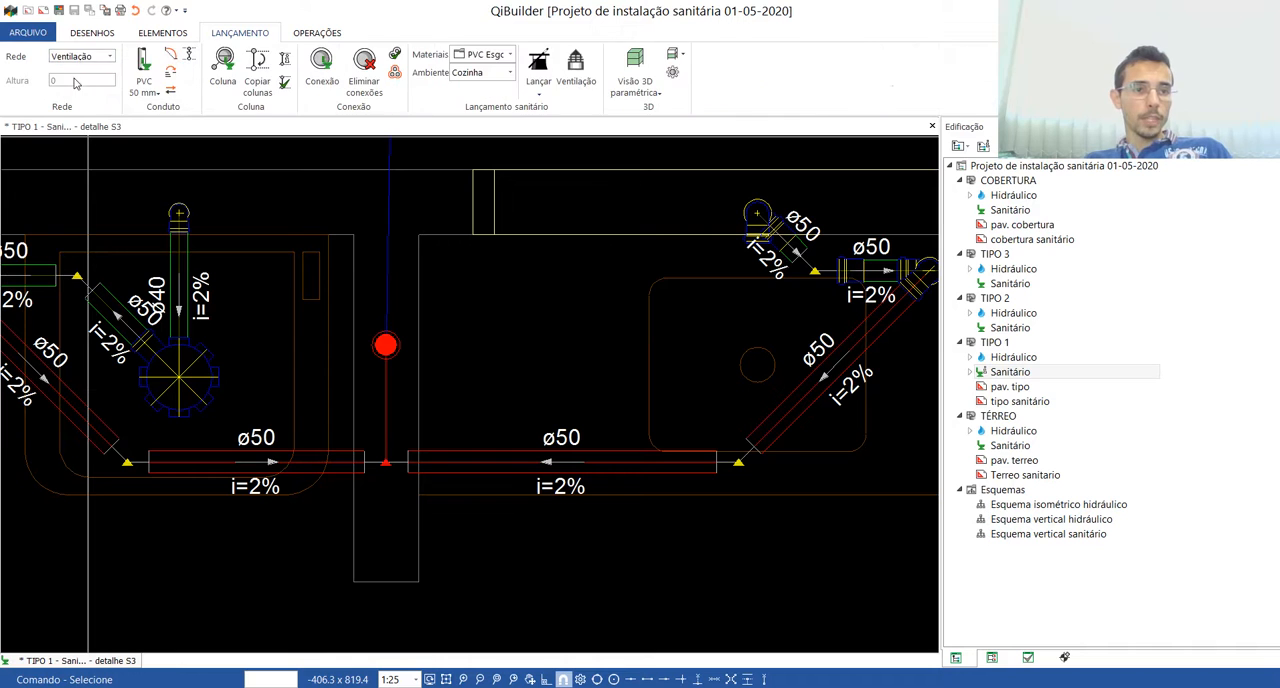
{"action": "left_click", "coordinate": [144, 64]}
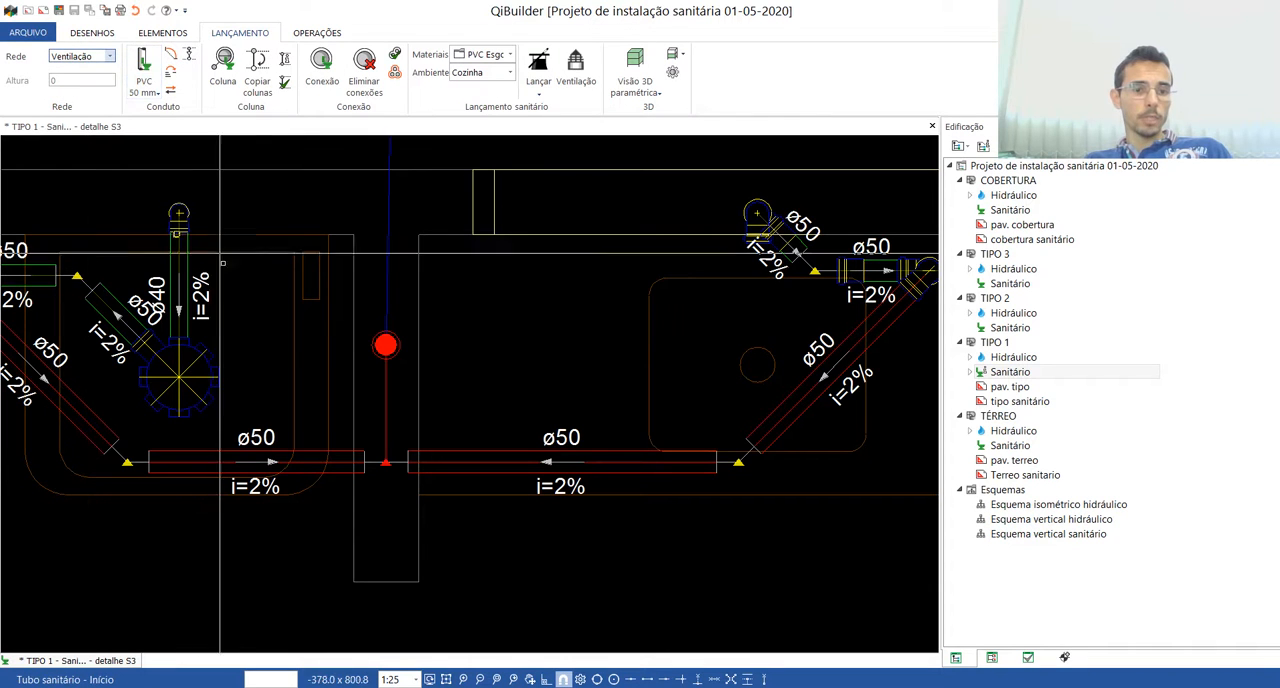
{"action": "left_click", "coordinate": [386, 462]}
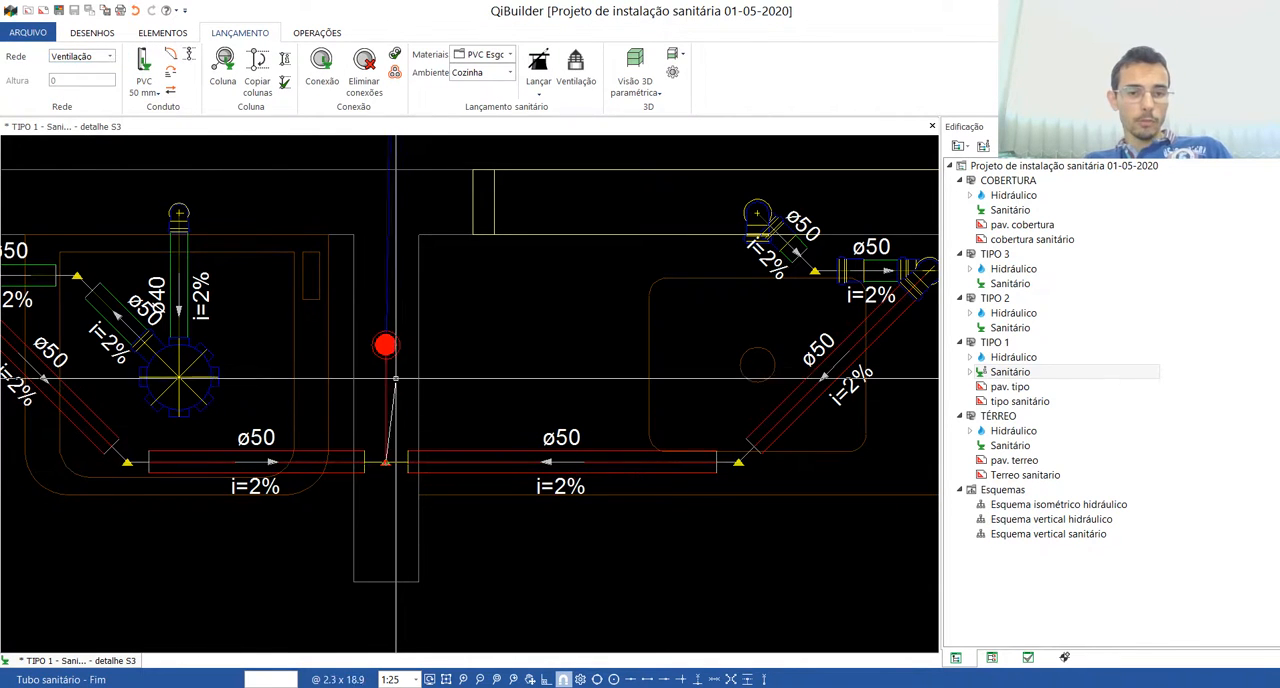
{"action": "left_click", "coordinate": [385, 344]}
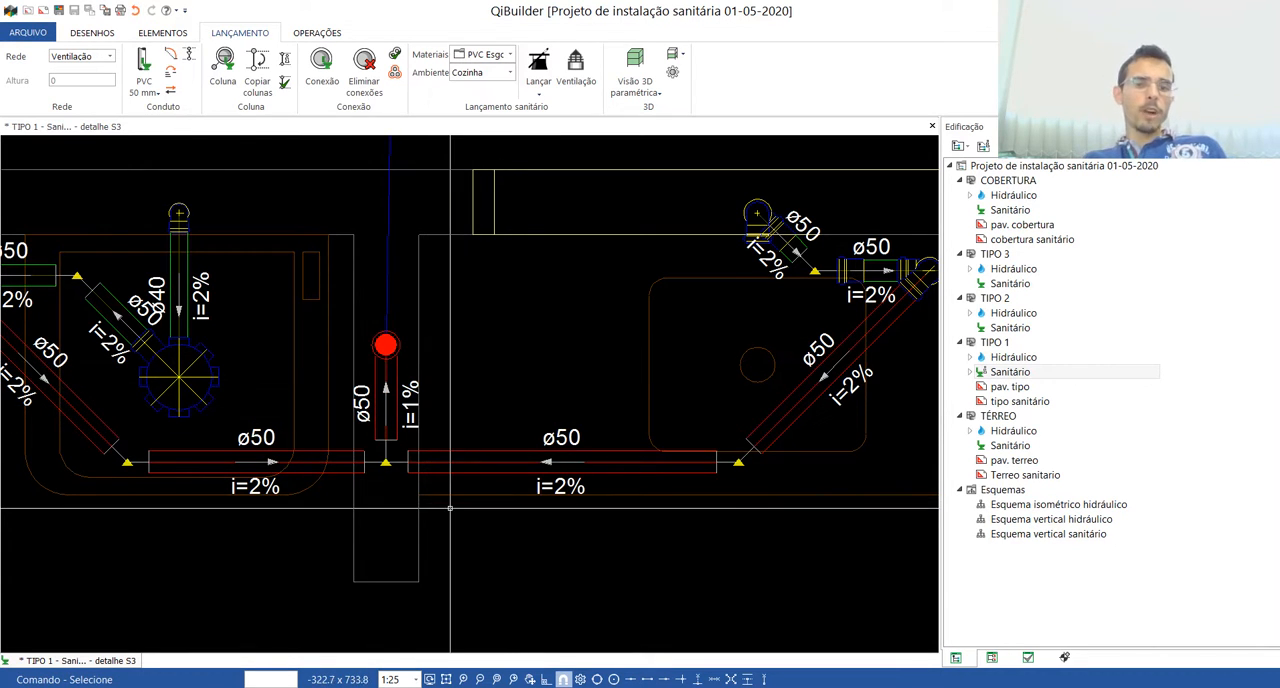
Step: Review the finished S3 piping between TQ-3 and TQ-4, close the detail and return to the TIPO 1 sanitary plan
{"action": "scroll", "coordinate": [425, 484], "scroll_direction": "down", "scroll_amount": 3}
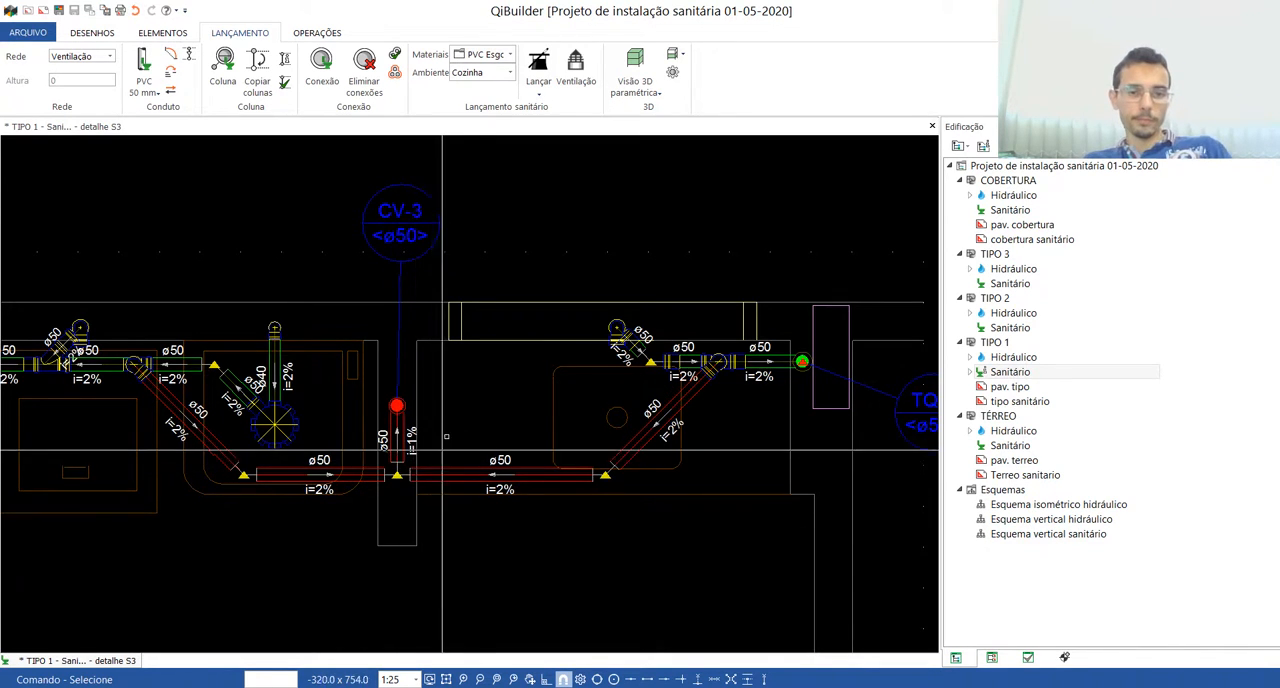
{"action": "scroll", "coordinate": [479, 399], "scroll_direction": "down", "scroll_amount": 2}
{"action": "scroll", "coordinate": [431, 335], "scroll_direction": "down", "scroll_amount": 3}
{"action": "scroll", "coordinate": [383, 395], "scroll_direction": "up", "scroll_amount": 4}
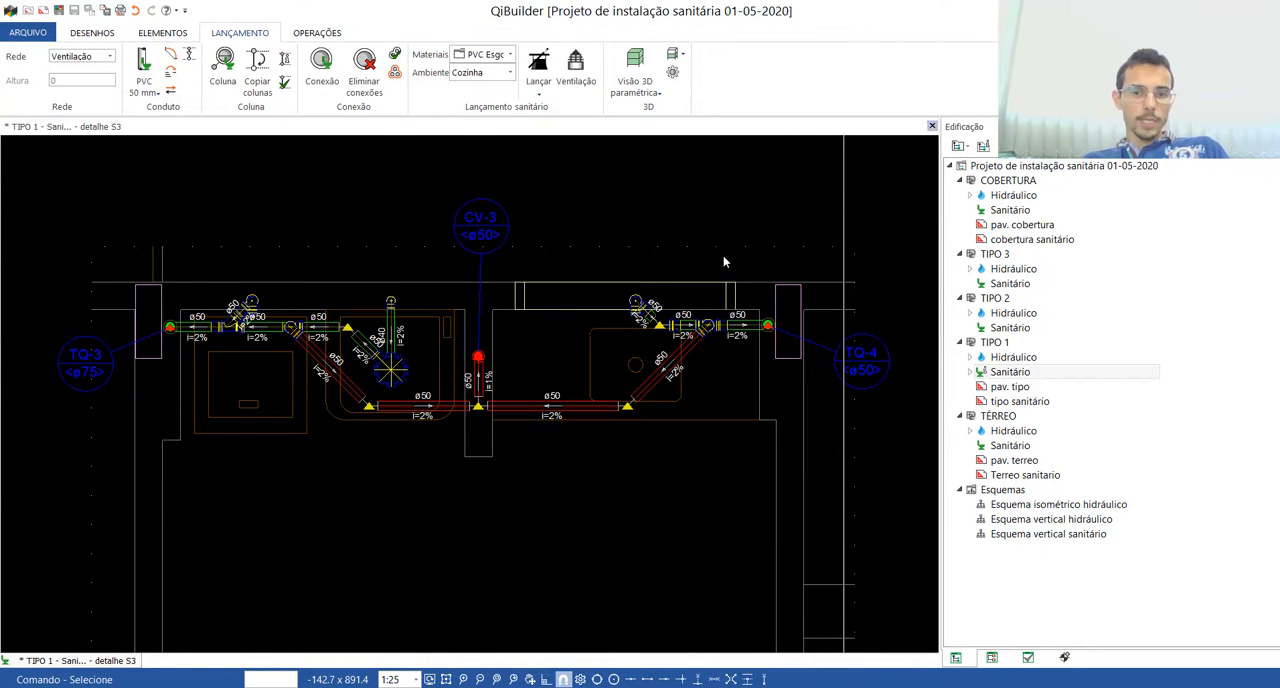
{"action": "scroll", "coordinate": [244, 386], "scroll_direction": "down", "scroll_amount": 2}
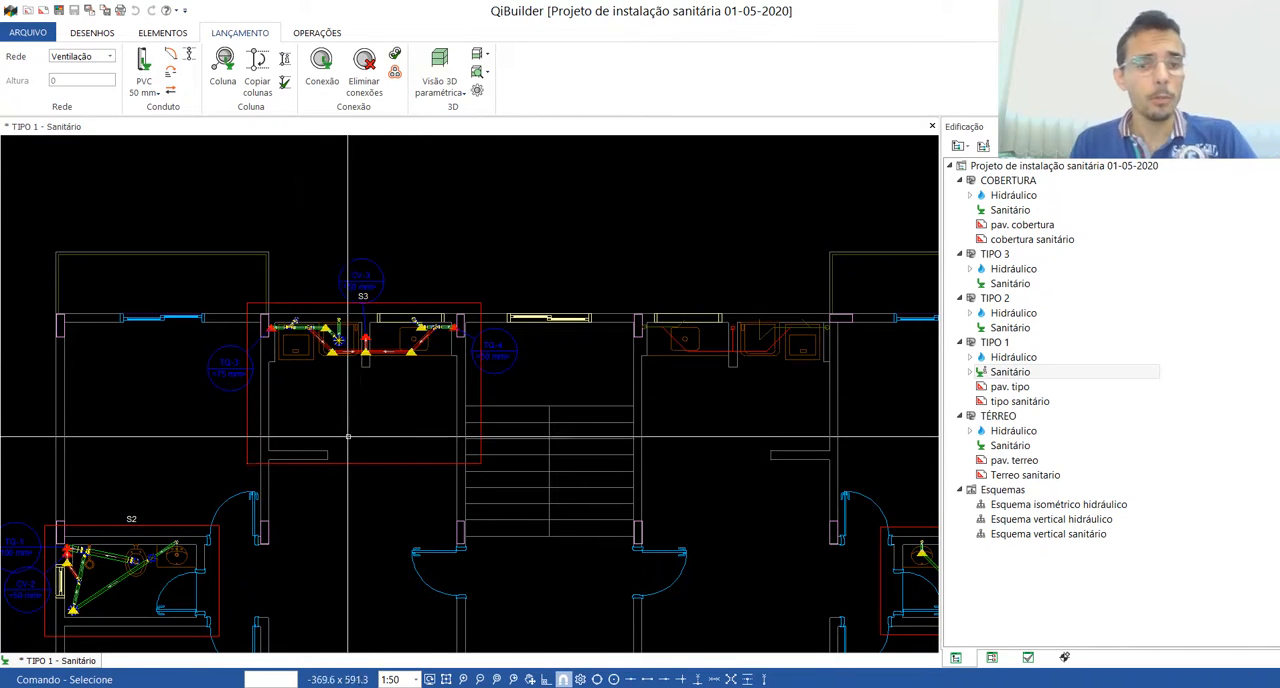
Step: Mirror the whole S3 detail with its columns and piping about the staircase centreline, keeping a copy at the original position
{"action": "left_click", "coordinate": [88, 33]}
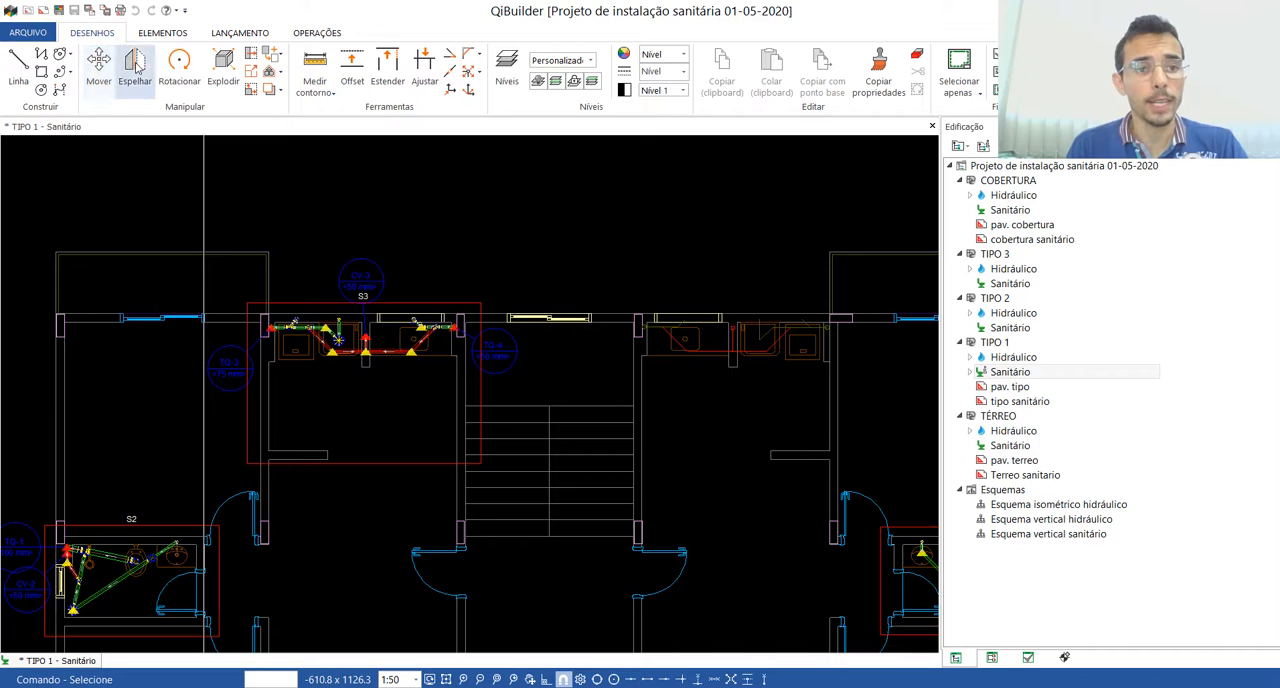
{"action": "left_click", "coordinate": [493, 450]}
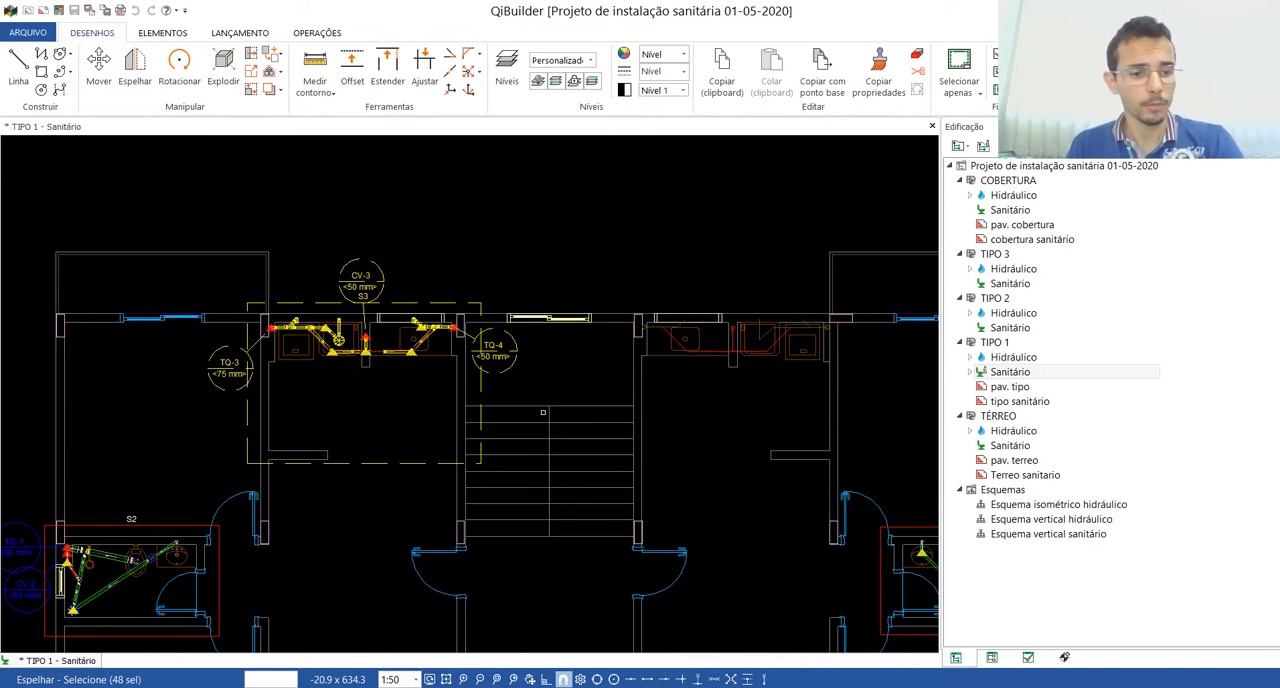
{"action": "key", "text": "Return"}
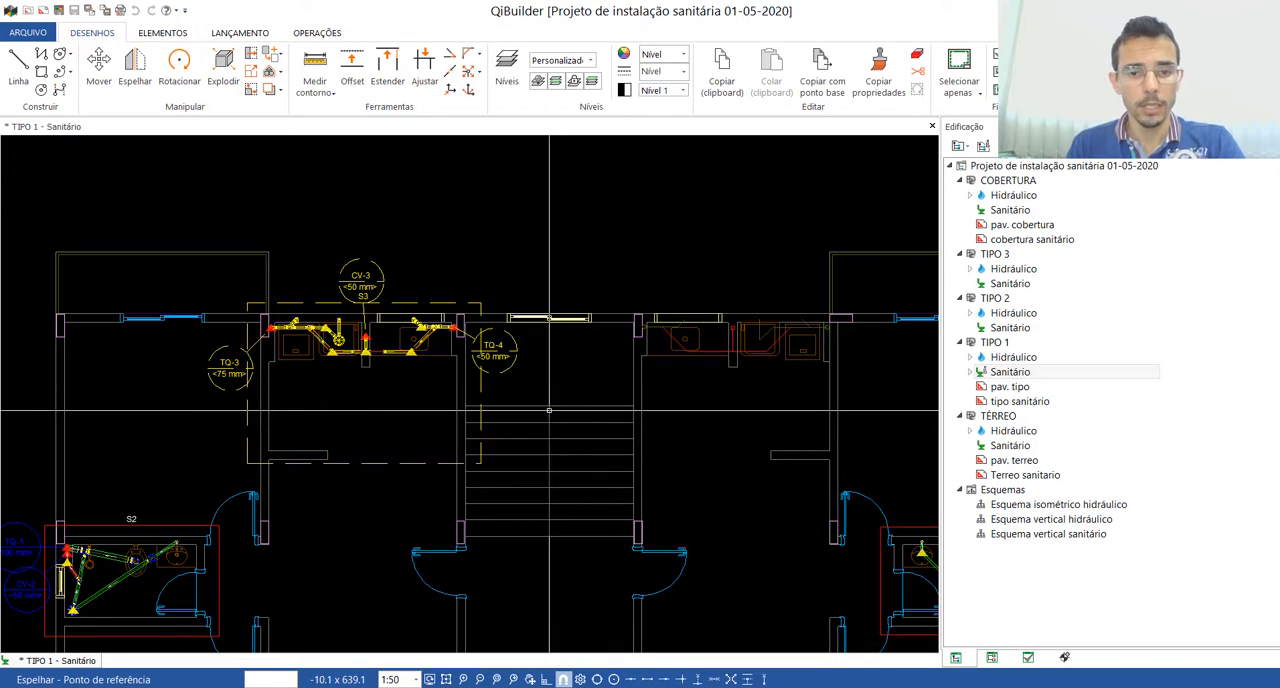
{"action": "left_click", "coordinate": [549, 408]}
{"action": "left_click", "coordinate": [551, 538]}
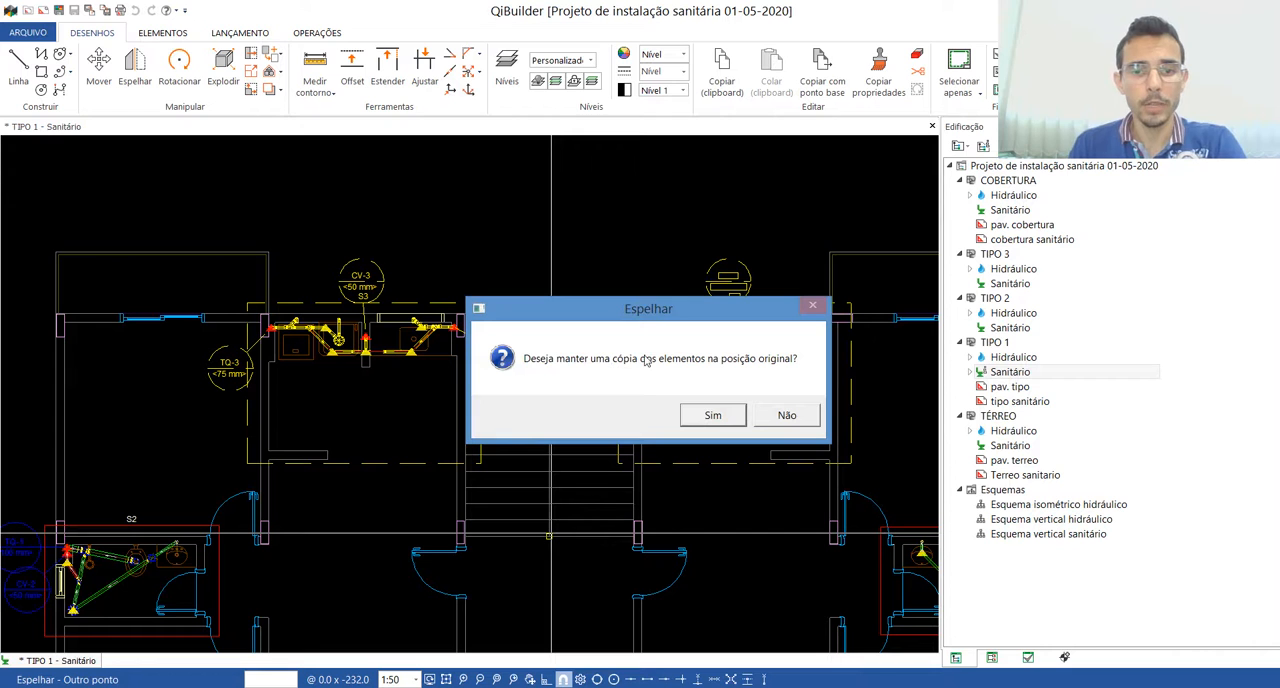
{"action": "left_click", "coordinate": [708, 415]}
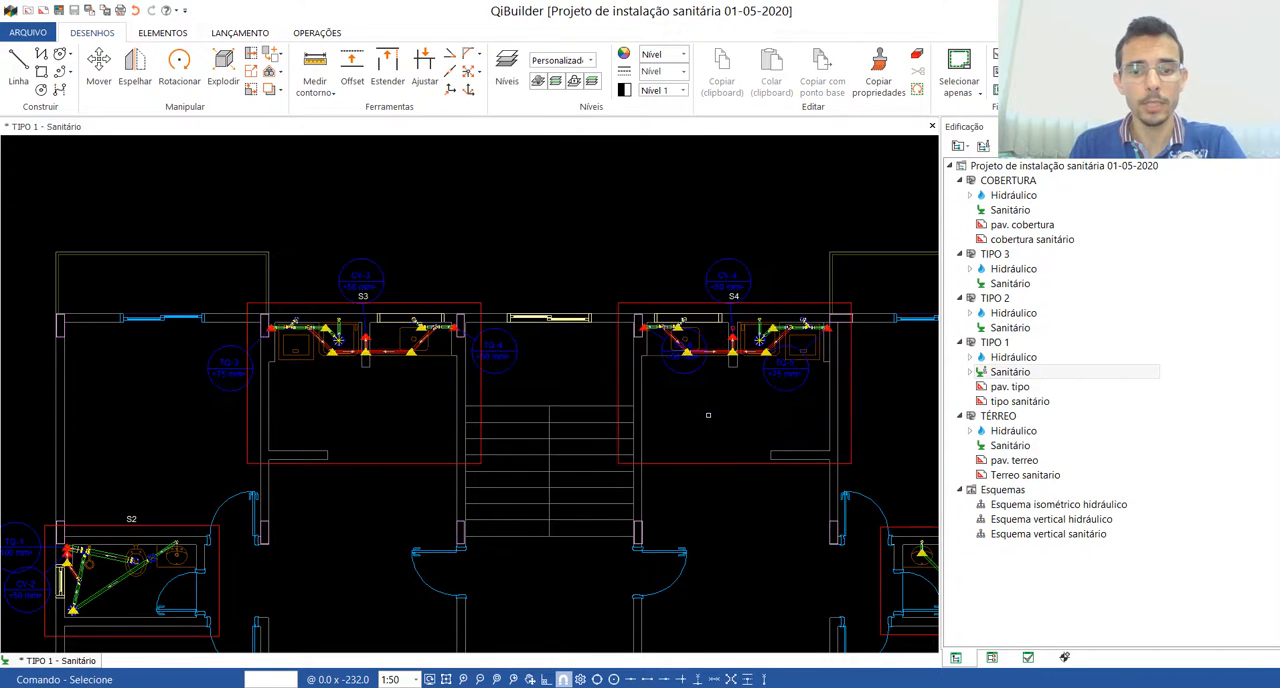
Step: Move the TQ-6 and TQ-5 column labels clear of the mirrored piping, to the outer sides of detail S4
{"action": "scroll", "coordinate": [705, 357], "scroll_direction": "up", "scroll_amount": 2}
{"action": "scroll", "coordinate": [640, 320], "scroll_direction": "up", "scroll_amount": 4}
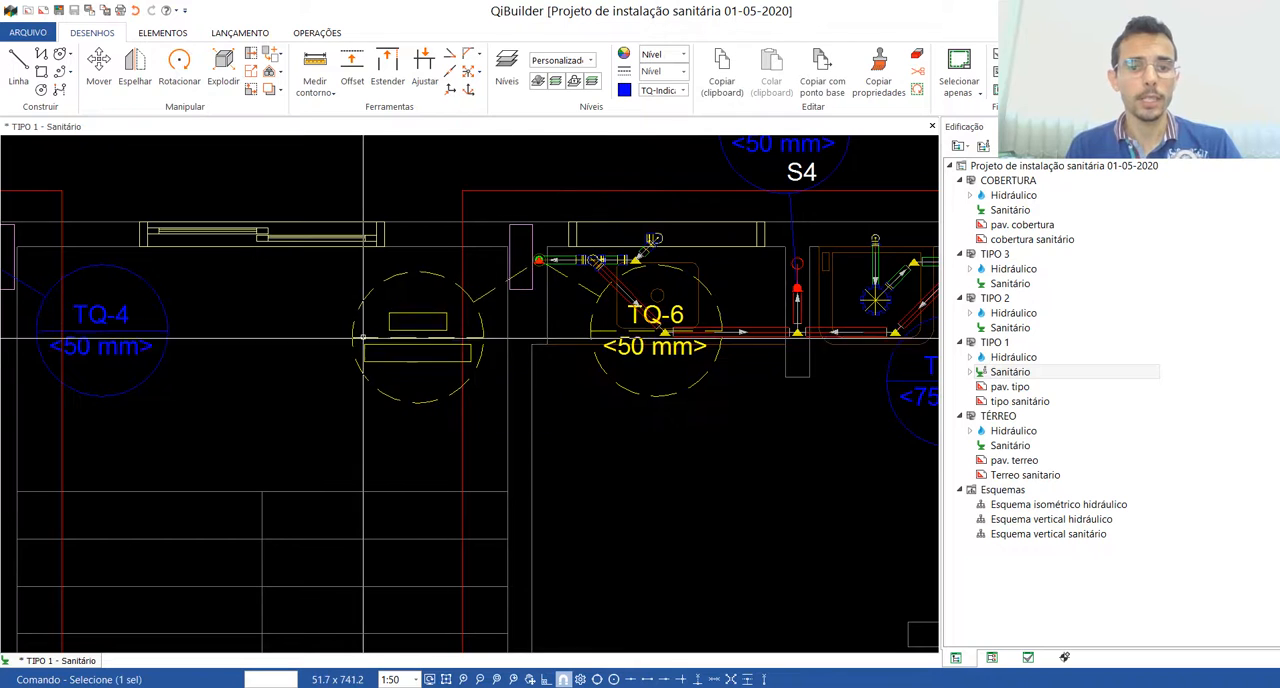
{"action": "scroll", "coordinate": [364, 341], "scroll_direction": "down", "scroll_amount": 3}
{"action": "scroll", "coordinate": [540, 340], "scroll_direction": "down", "scroll_amount": 2}
{"action": "left_click", "coordinate": [807, 348]}
{"action": "key", "text": "Escape"}
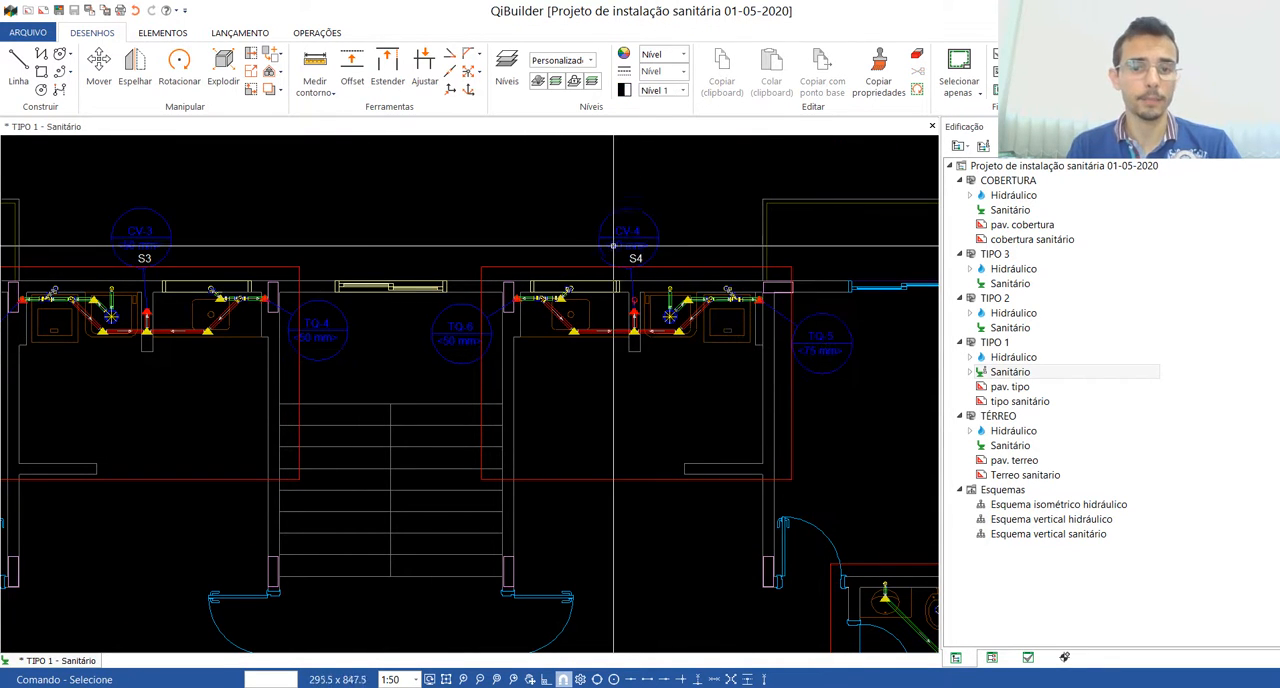
Step: Insert a detail covering the upper part of the floor plan, enclosing details S1 to S4 across the full building width, and open it
{"action": "scroll", "coordinate": [650, 320], "scroll_direction": "down", "scroll_amount": 4}
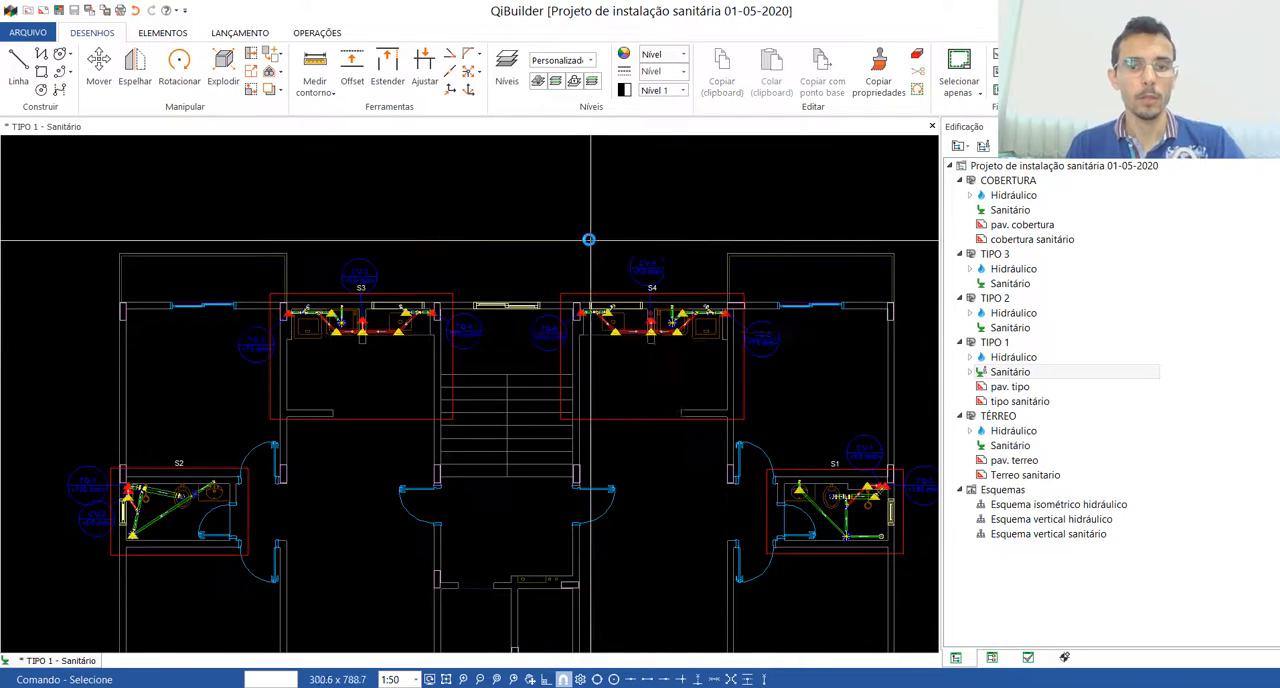
{"action": "scroll", "coordinate": [679, 383], "scroll_direction": "up", "scroll_amount": 3}
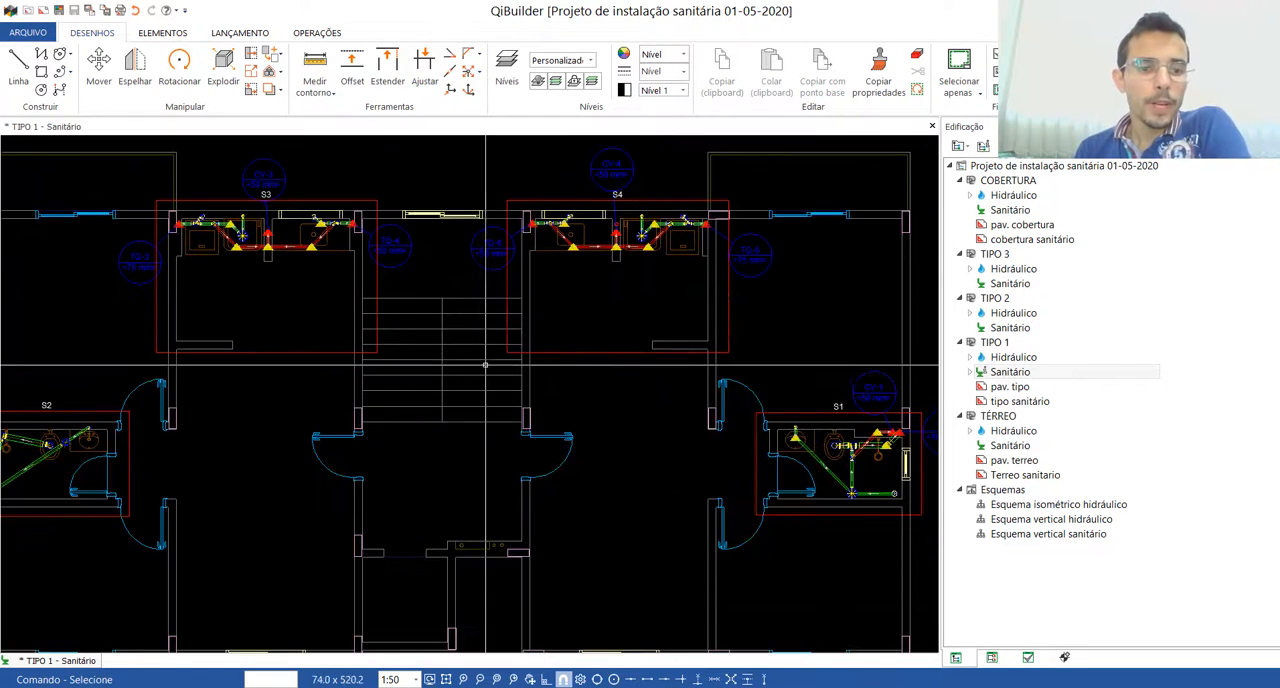
{"action": "scroll", "coordinate": [469, 347], "scroll_direction": "down", "scroll_amount": 2}
{"action": "left_click", "coordinate": [318, 33]}
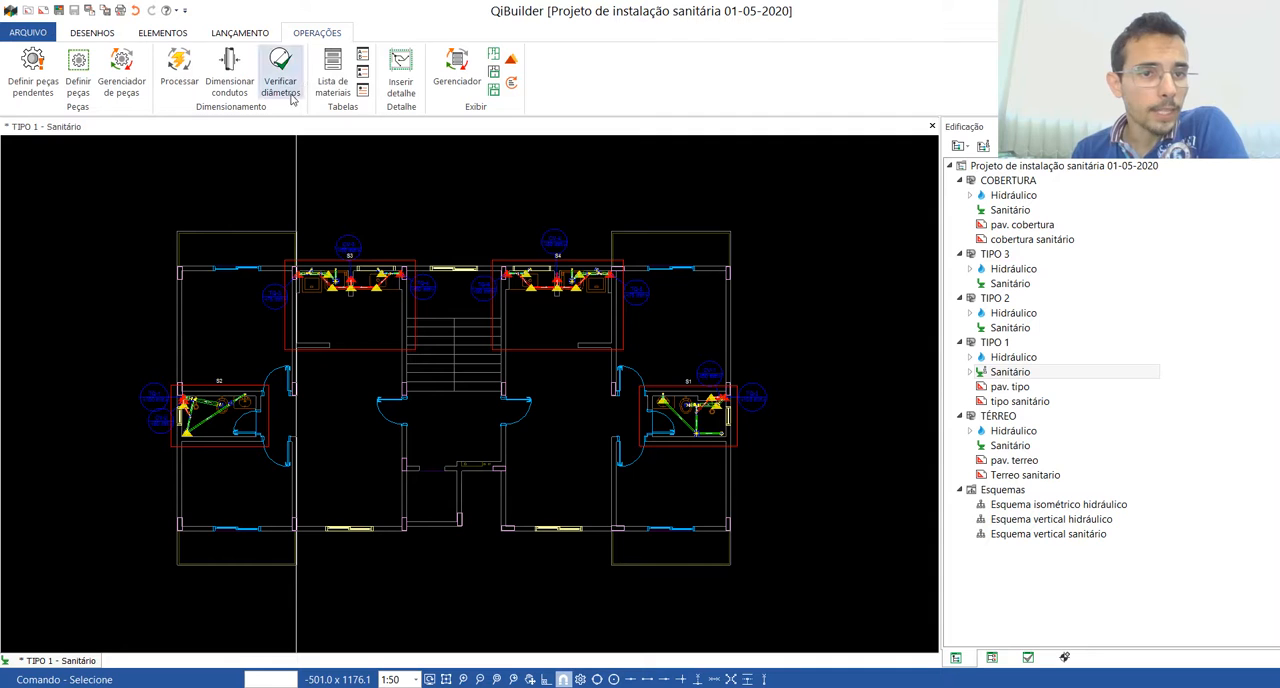
{"action": "left_click", "coordinate": [401, 70]}
{"action": "left_click", "coordinate": [153, 469]}
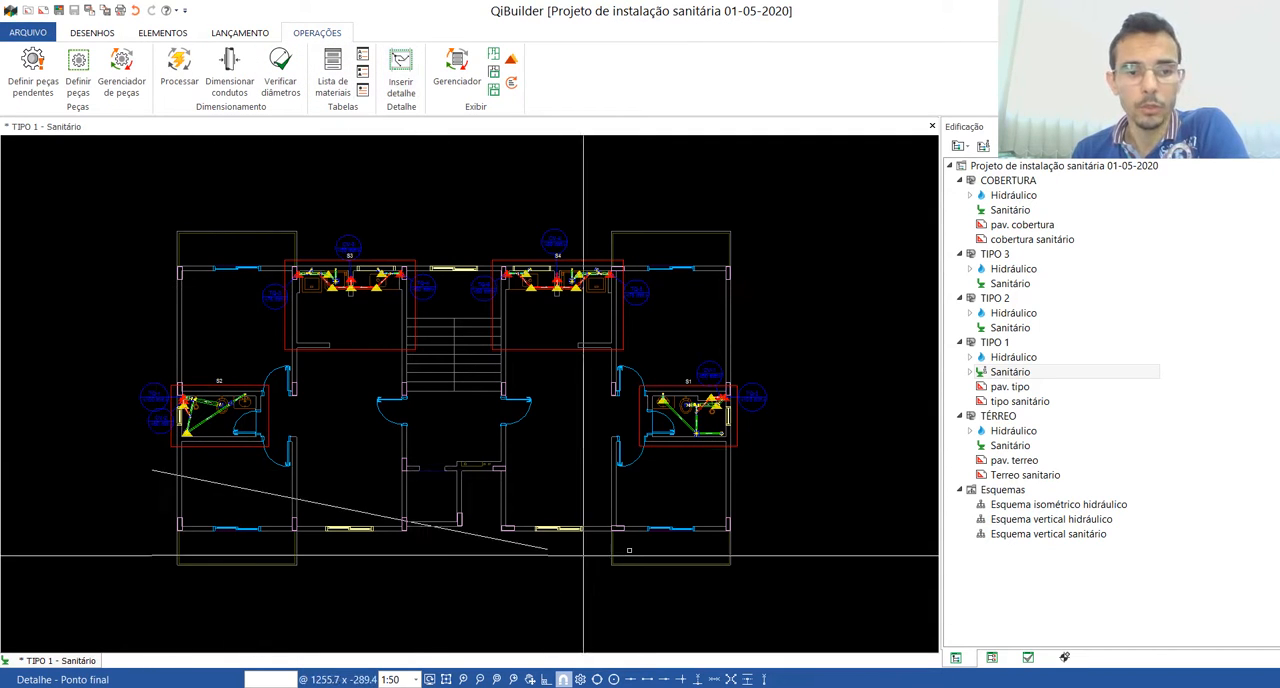
{"action": "left_click", "coordinate": [751, 472]}
{"action": "left_click", "coordinate": [729, 215]}
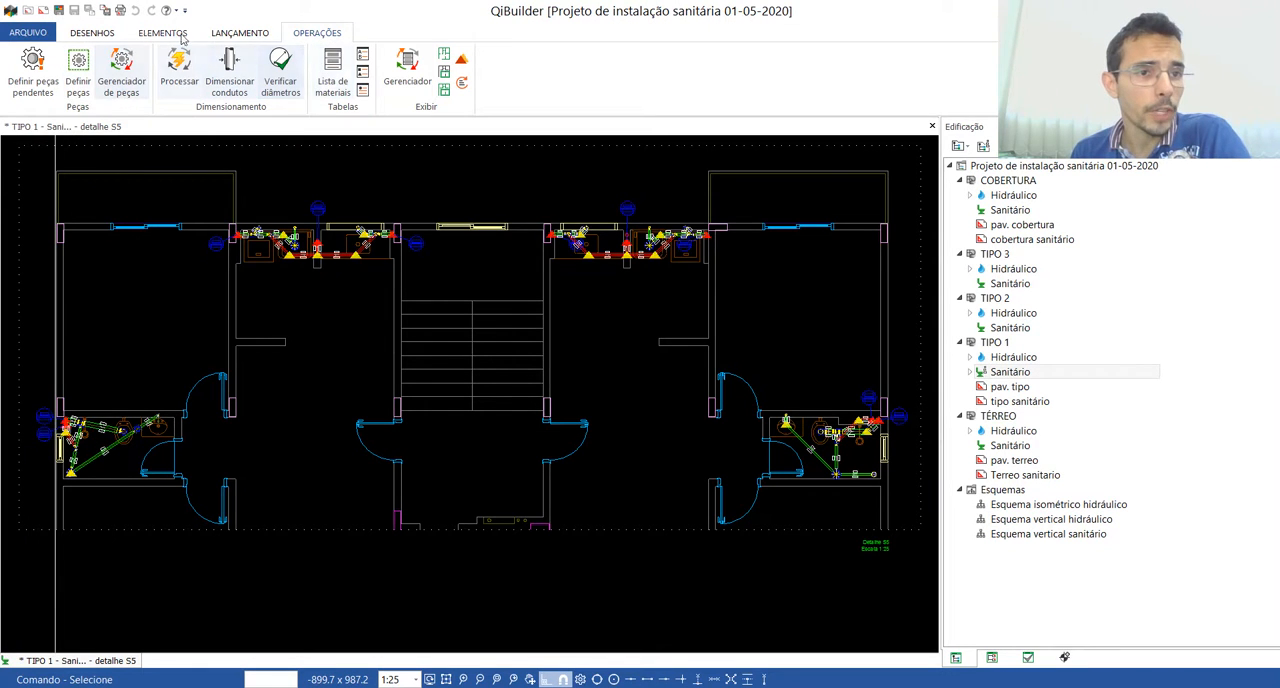
Step: Start defining the pending parts and locate the pending ø100 connection at column TQ-2 on the plan
{"action": "left_click", "coordinate": [36, 70]}
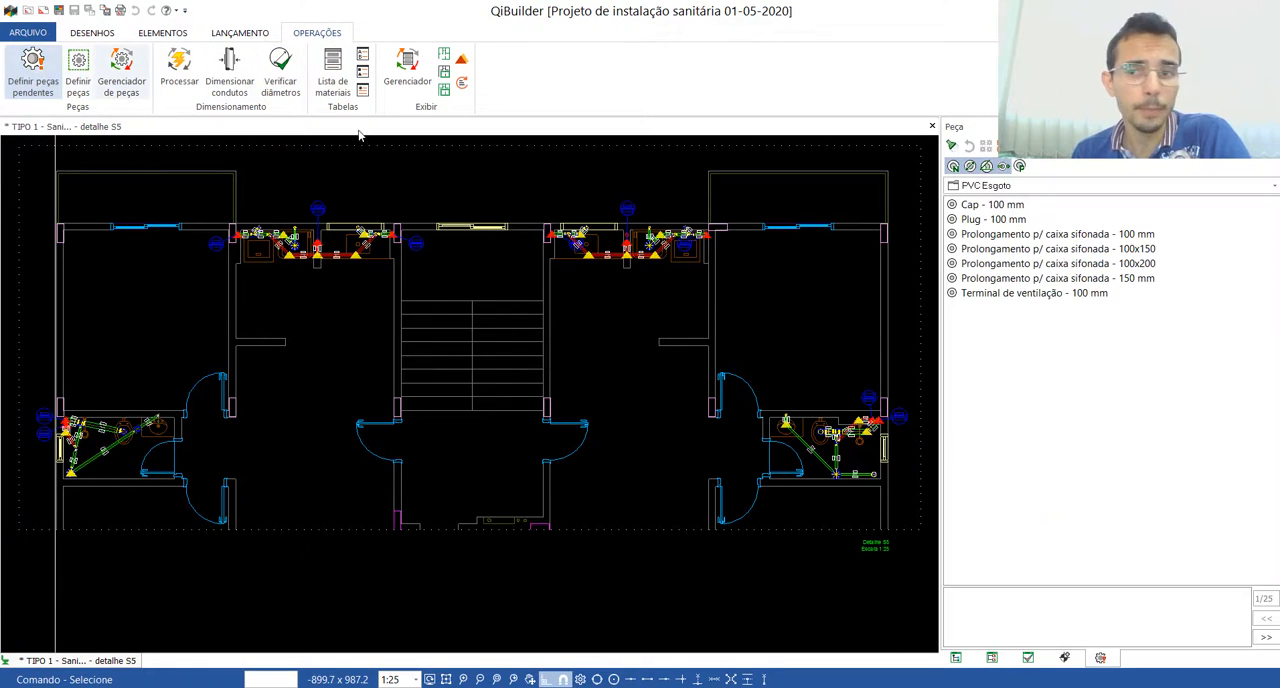
{"action": "left_click", "coordinate": [953, 146]}
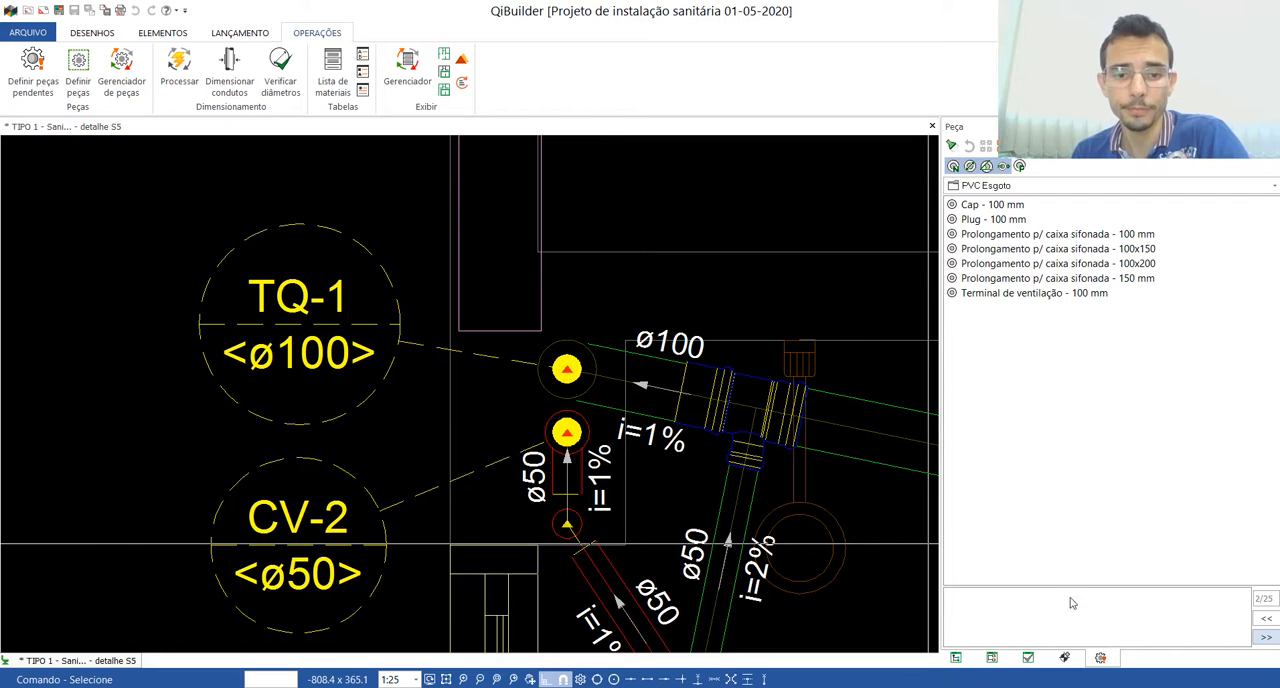
{"action": "scroll", "coordinate": [271, 380], "scroll_direction": "down", "scroll_amount": 10}
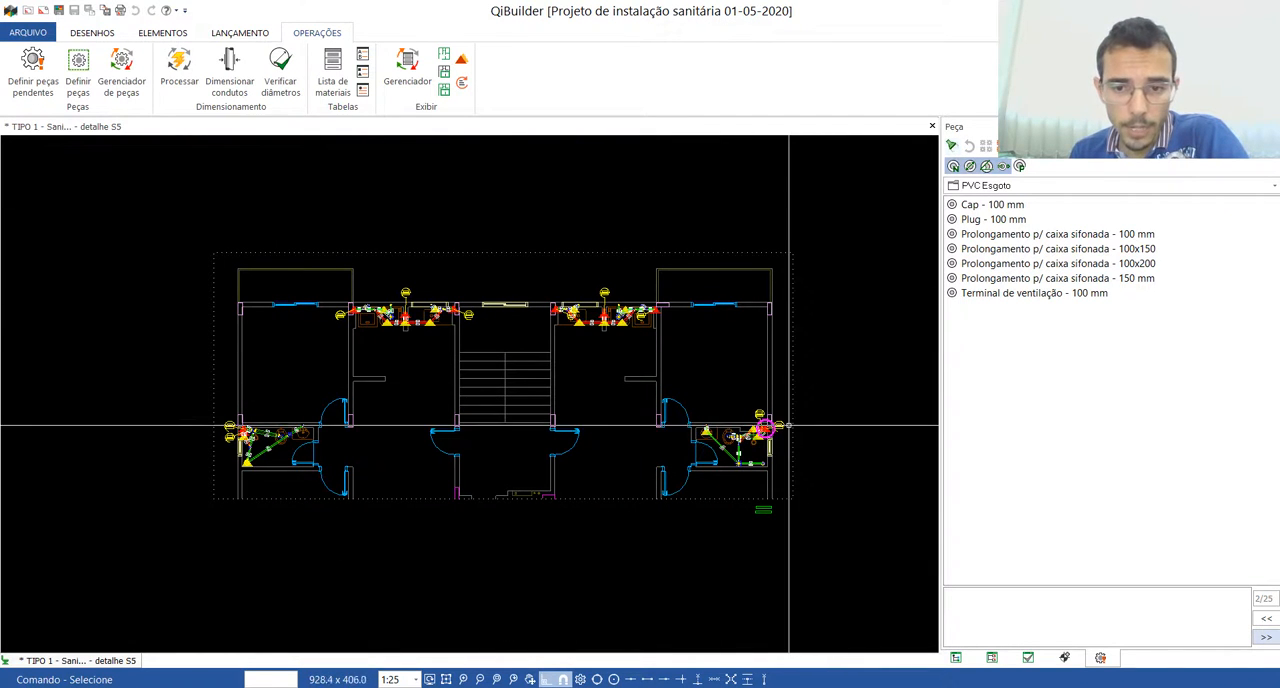
{"action": "scroll", "coordinate": [755, 432], "scroll_direction": "up", "scroll_amount": 5}
{"action": "scroll", "coordinate": [755, 432], "scroll_direction": "up", "scroll_amount": 4}
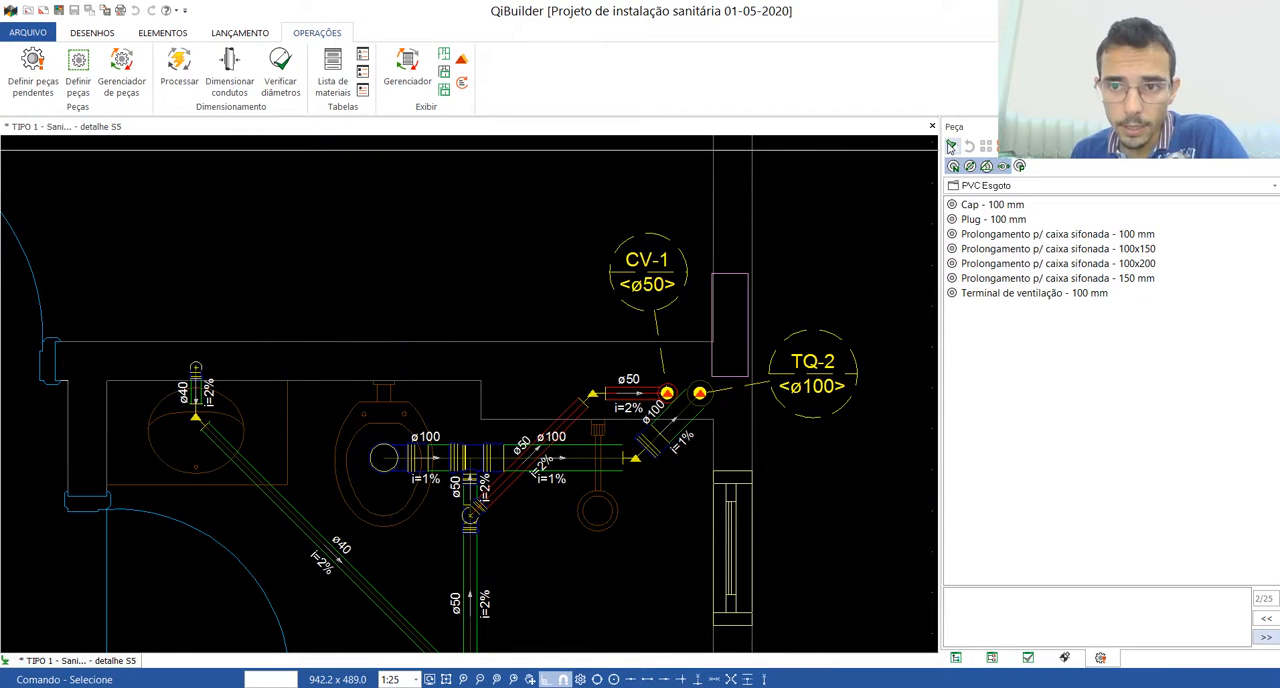
Step: Step through the pending ø50 connections at the kitchen columns and CV-1, locating each on the plan
{"action": "left_click", "coordinate": [1266, 637]}
{"action": "scroll", "coordinate": [798, 437], "scroll_direction": "down", "scroll_amount": 6}
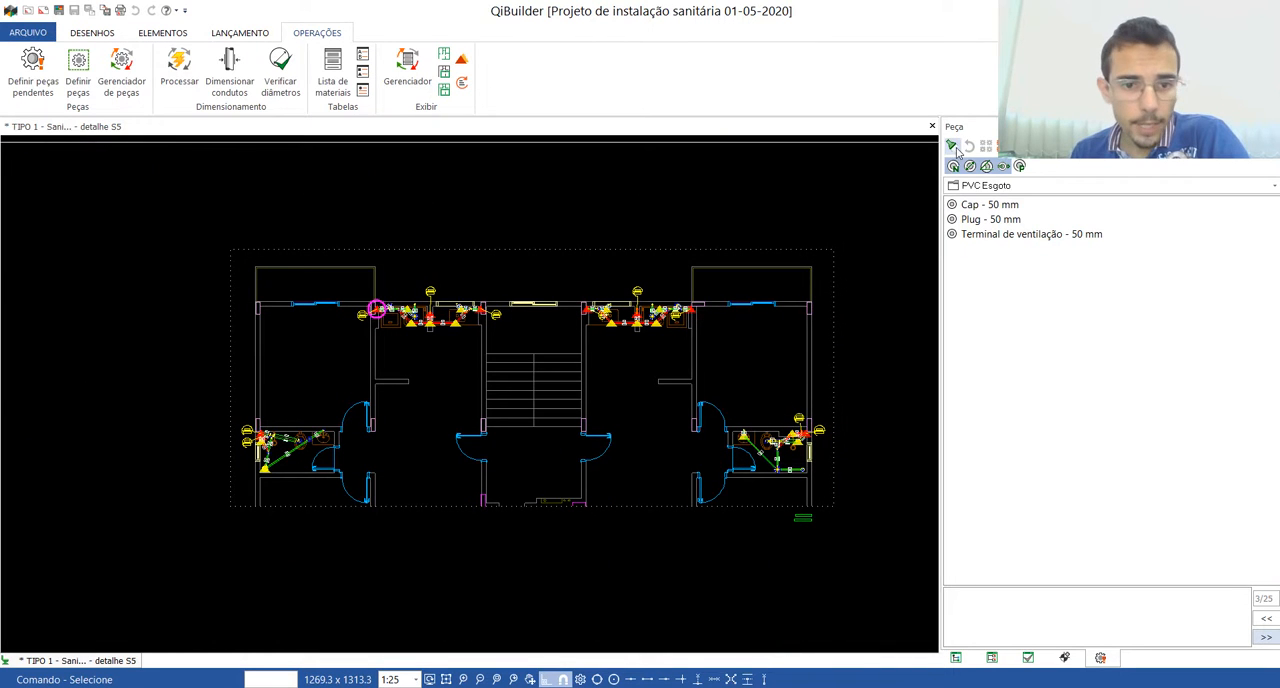
{"action": "scroll", "coordinate": [376, 306], "scroll_direction": "up", "scroll_amount": 4}
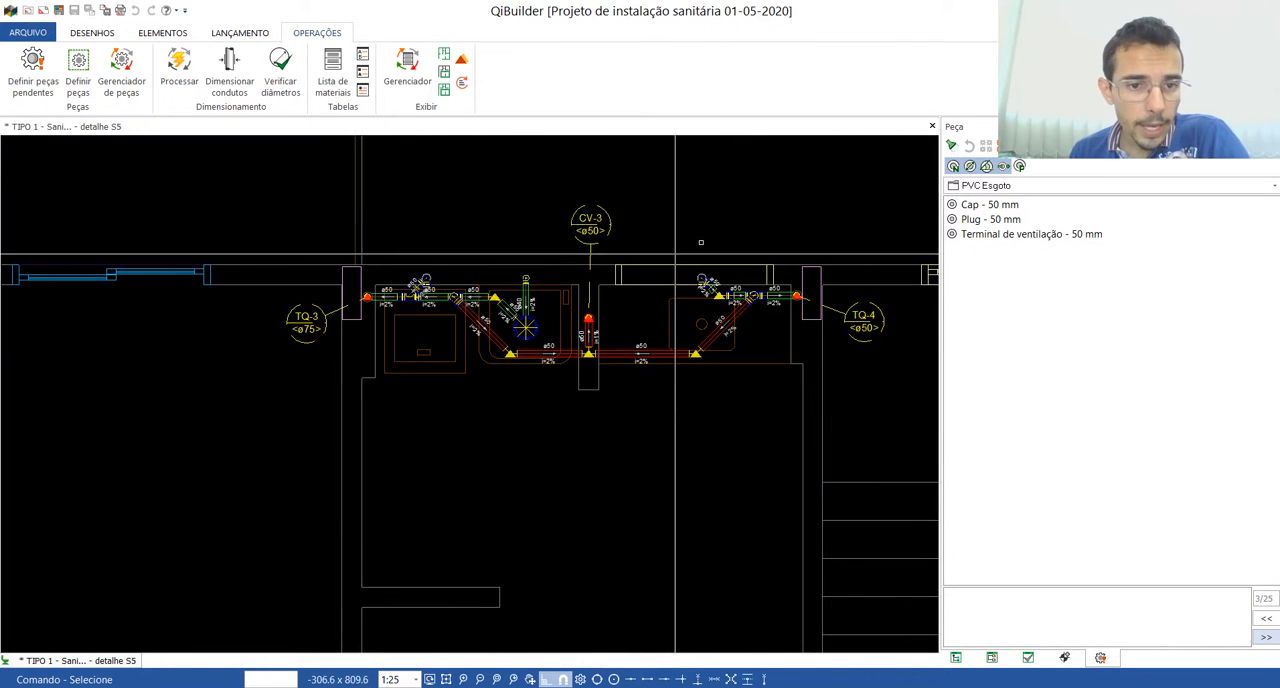
{"action": "scroll", "coordinate": [607, 298], "scroll_direction": "down", "scroll_amount": 2}
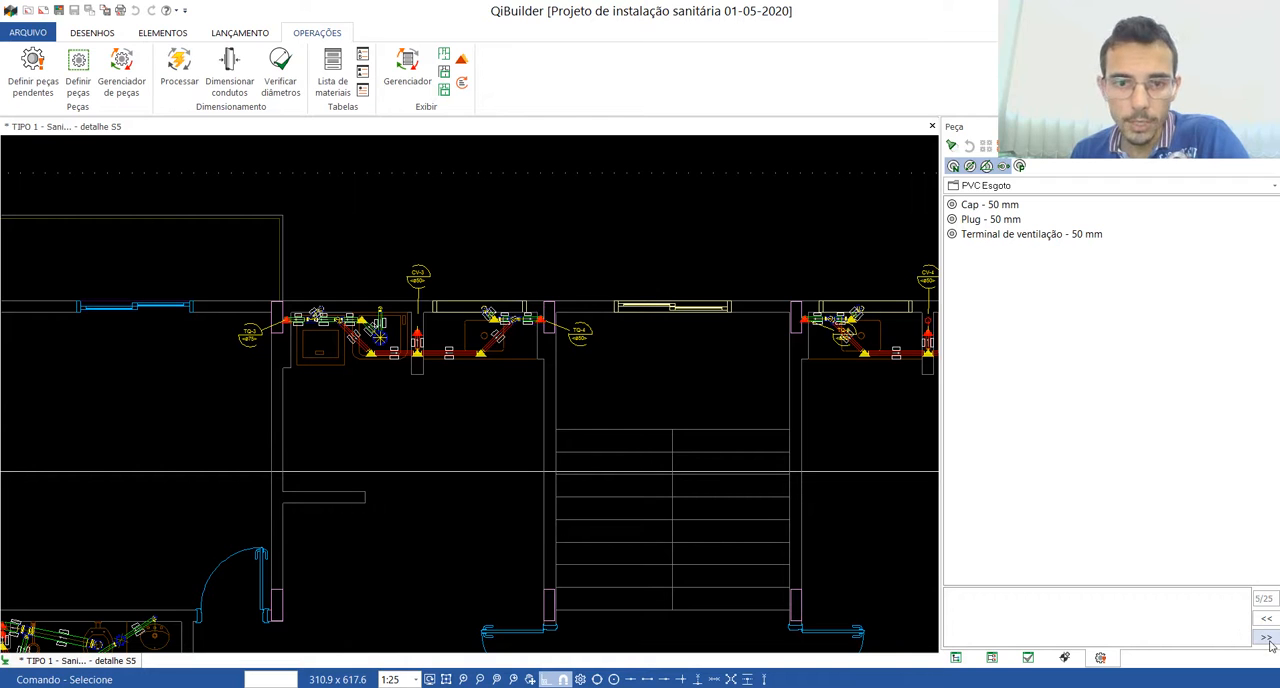
{"action": "scroll", "coordinate": [603, 363], "scroll_direction": "down", "scroll_amount": 3}
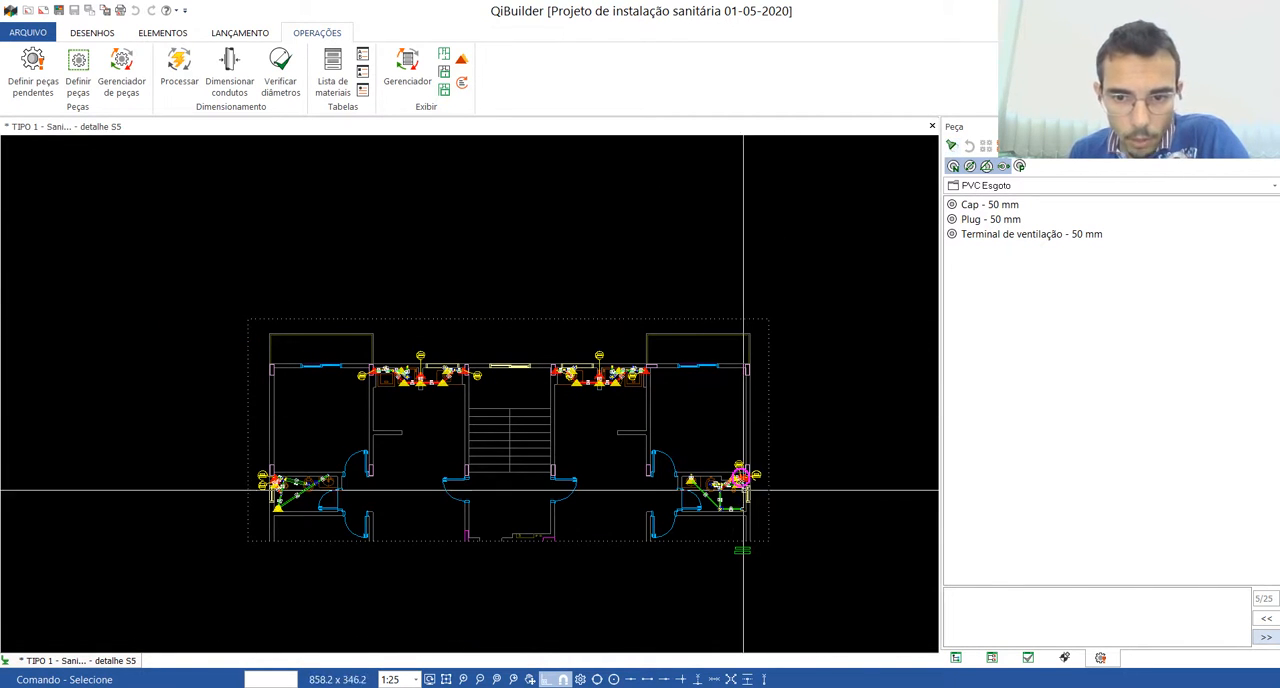
{"action": "scroll", "coordinate": [751, 484], "scroll_direction": "up", "scroll_amount": 6}
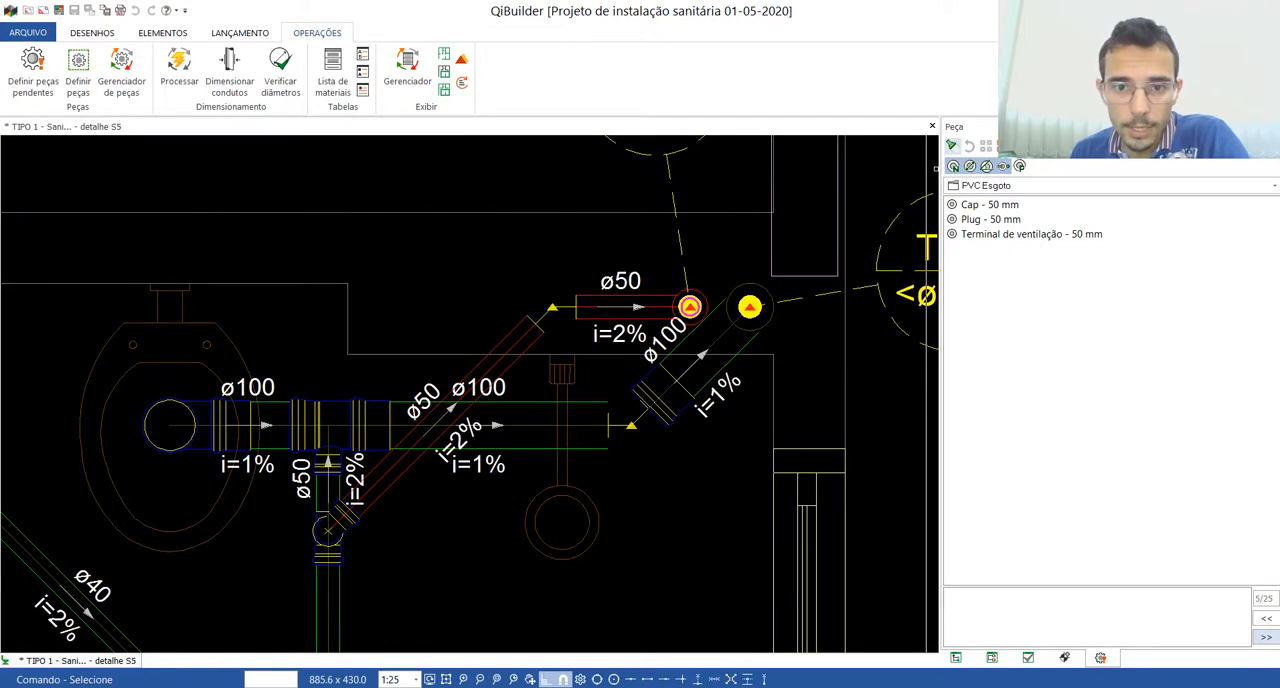
{"action": "scroll", "coordinate": [723, 400], "scroll_direction": "down", "scroll_amount": 6}
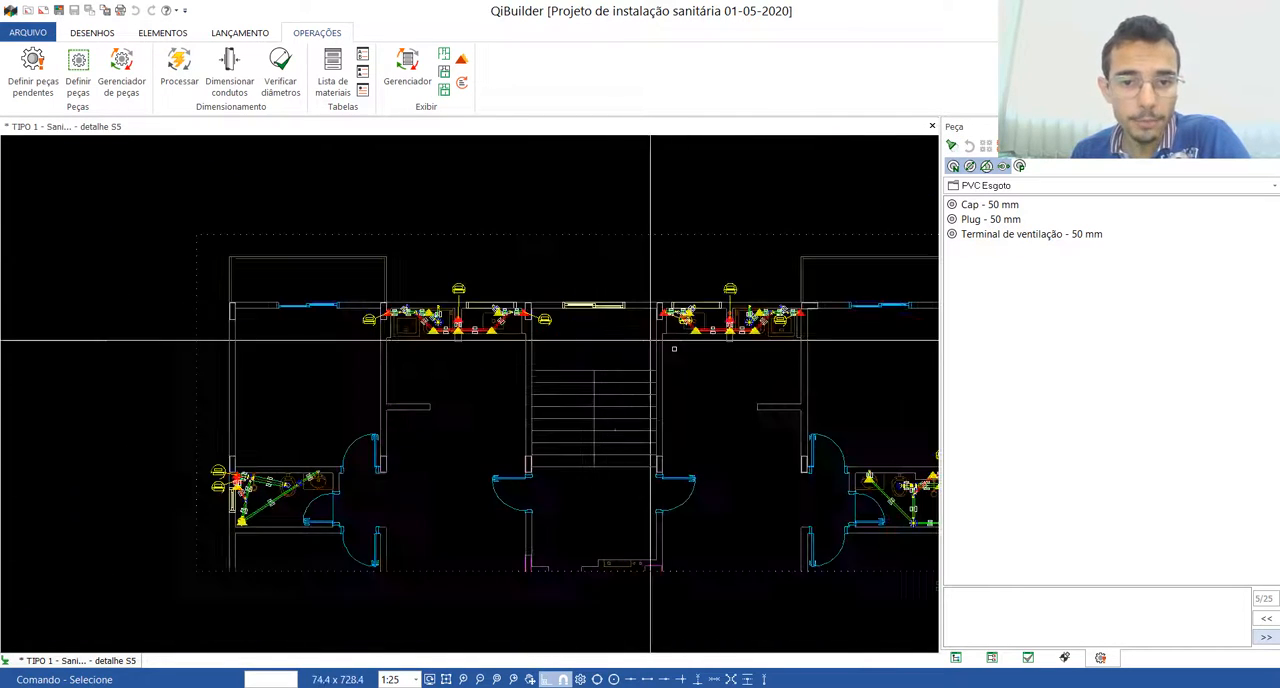
Step: Define the pending ø100 bend before column TQ-2 as Curva 45 Longa para Esgoto Sanitário - 100 mm and apply it
{"action": "left_click", "coordinate": [1267, 637]}
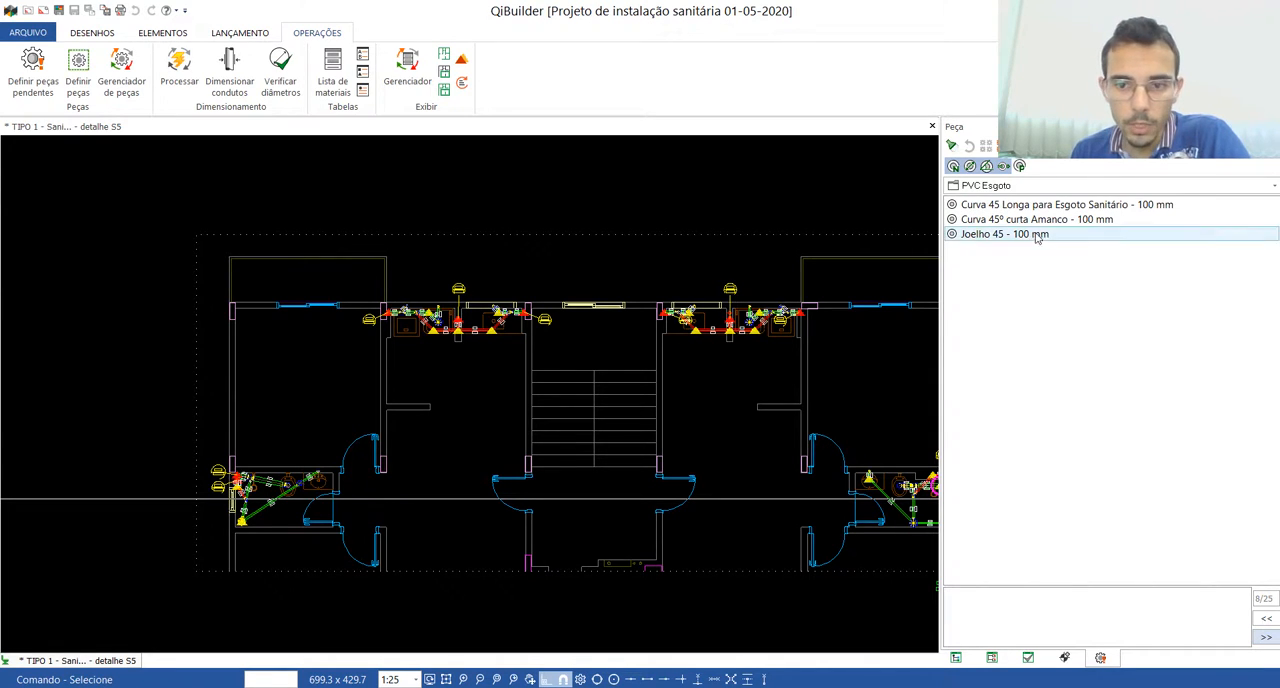
{"action": "scroll", "coordinate": [723, 491], "scroll_direction": "down", "scroll_amount": 3}
{"action": "scroll", "coordinate": [882, 509], "scroll_direction": "up", "scroll_amount": 4}
{"action": "scroll", "coordinate": [882, 512], "scroll_direction": "up", "scroll_amount": 8}
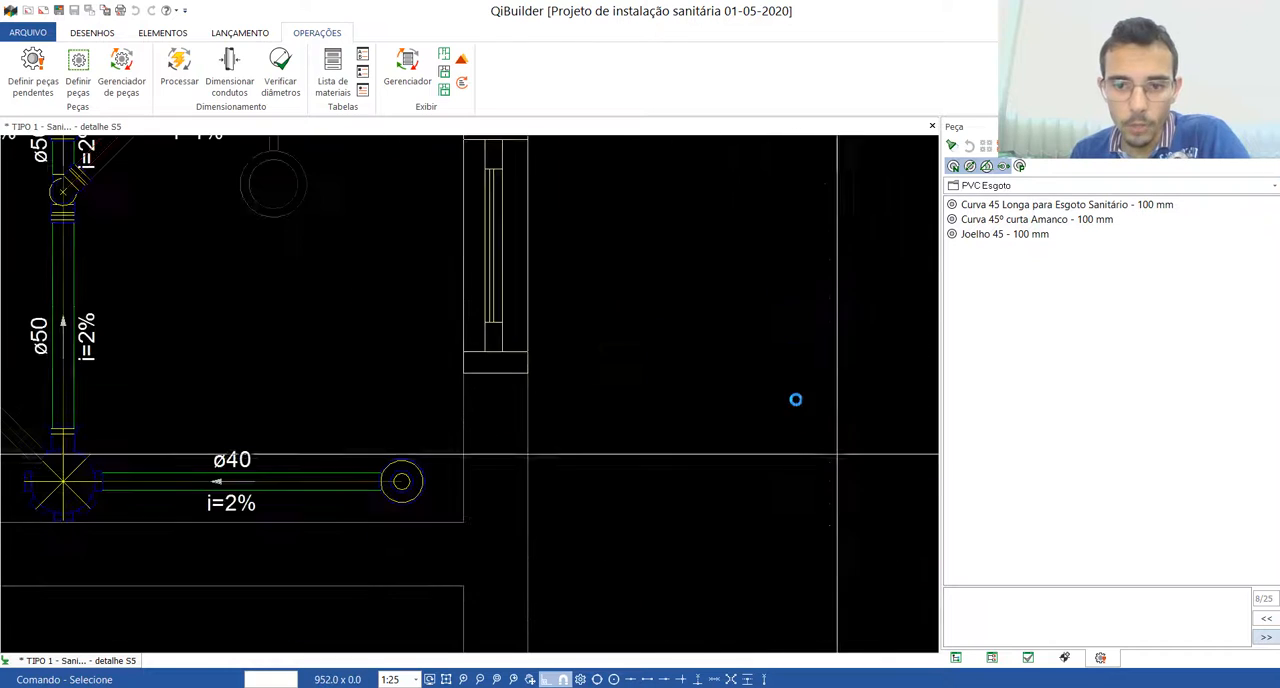
{"action": "scroll", "coordinate": [848, 489], "scroll_direction": "down", "scroll_amount": 4}
{"action": "scroll", "coordinate": [593, 300], "scroll_direction": "up", "scroll_amount": 3}
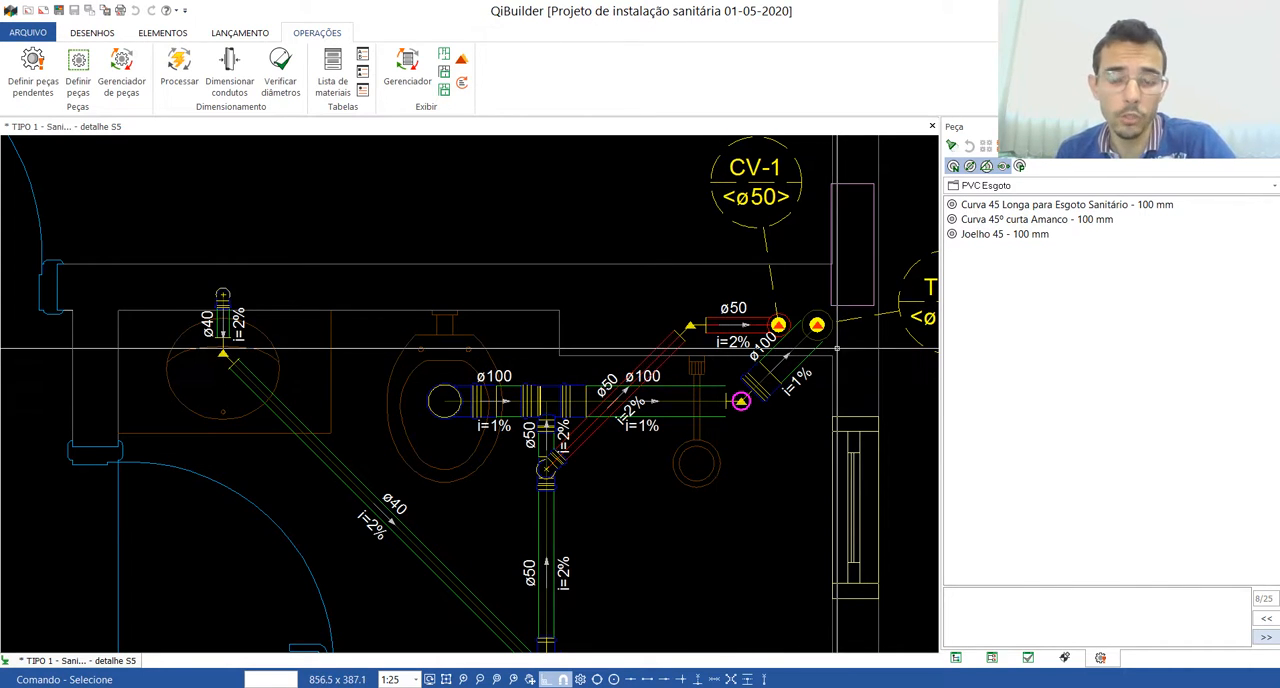
{"action": "left_click", "coordinate": [1047, 205]}
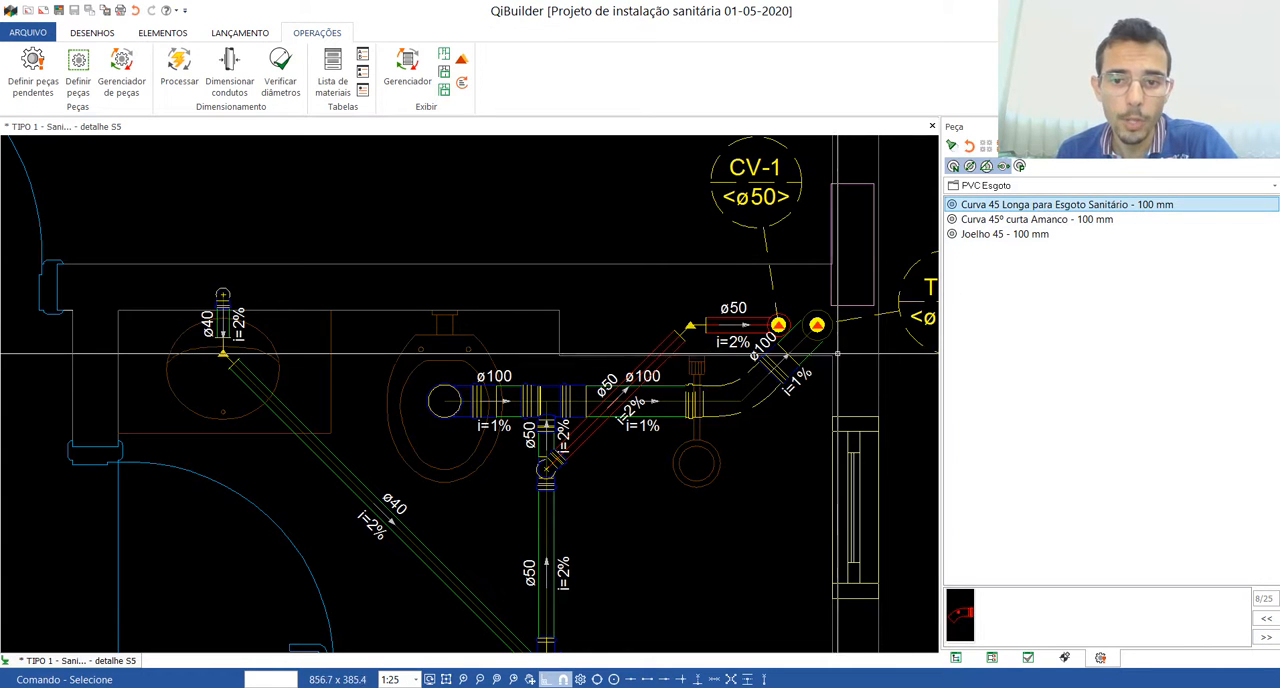
{"action": "scroll", "coordinate": [779, 345], "scroll_direction": "up", "scroll_amount": 3}
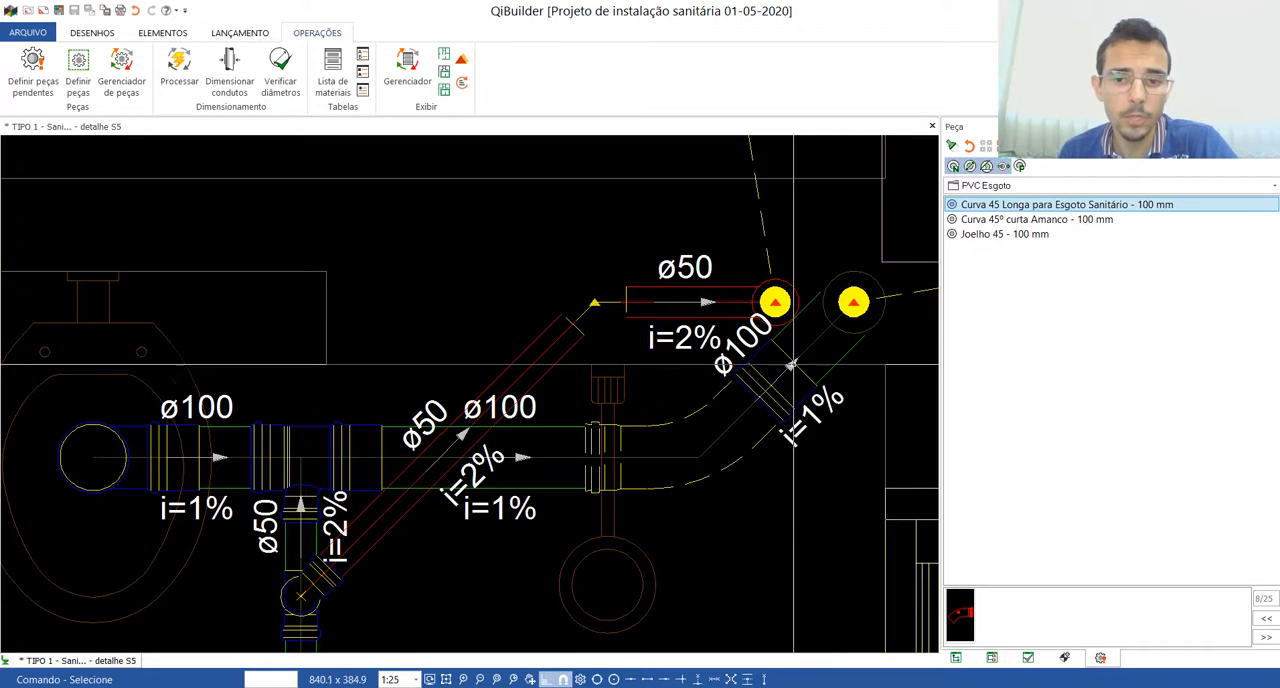
{"action": "scroll", "coordinate": [720, 446], "scroll_direction": "down", "scroll_amount": 8}
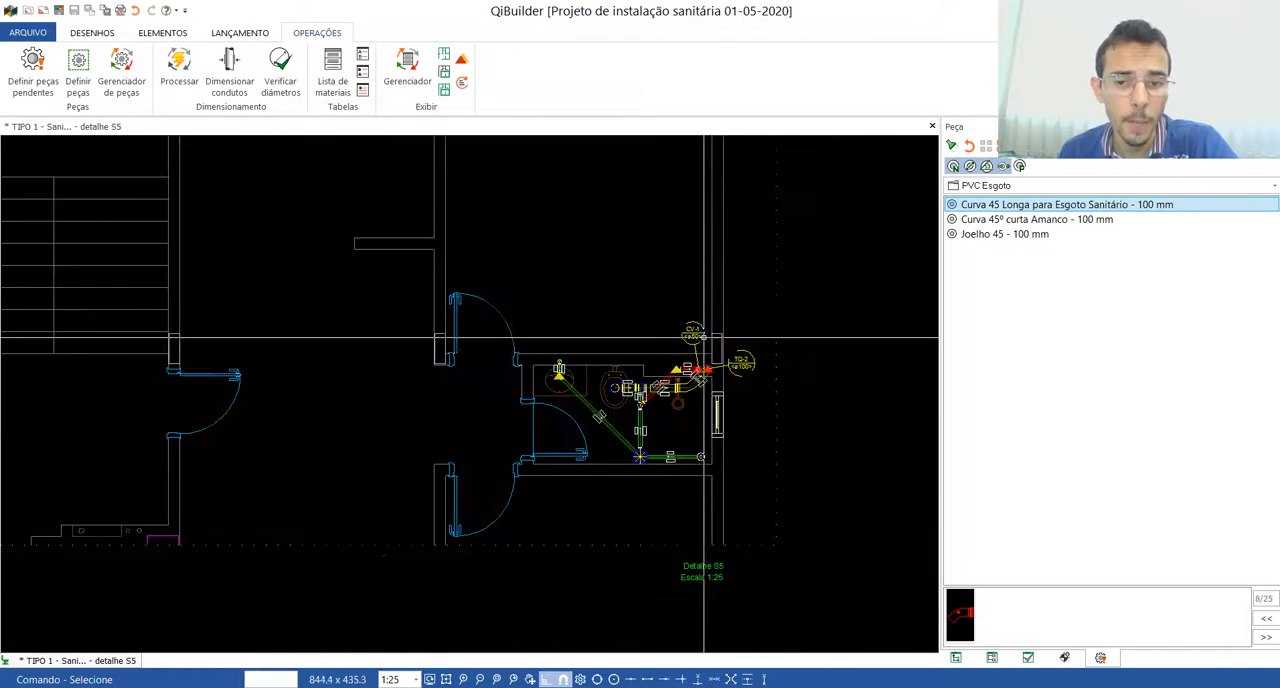
{"action": "scroll", "coordinate": [730, 345], "scroll_direction": "up", "scroll_amount": 3}
{"action": "scroll", "coordinate": [730, 345], "scroll_direction": "up", "scroll_amount": 3}
{"action": "scroll", "coordinate": [669, 398], "scroll_direction": "down", "scroll_amount": 5}
{"action": "scroll", "coordinate": [669, 398], "scroll_direction": "down", "scroll_amount": 2}
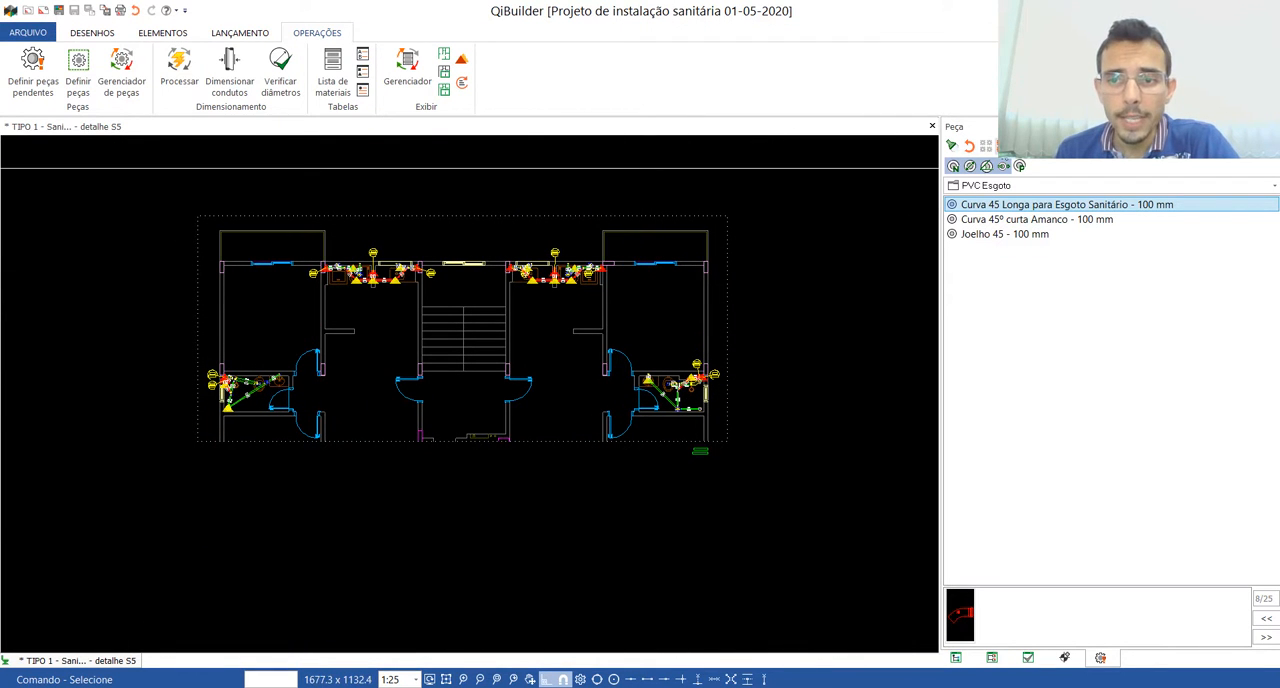
{"action": "left_click", "coordinate": [1003, 146]}
Step: Define the pending ø40 bend at the washbasin in the TQ-2 bathroom as Joelho 45 - 40 mm and apply it
{"action": "scroll", "coordinate": [266, 383], "scroll_direction": "up", "scroll_amount": 5}
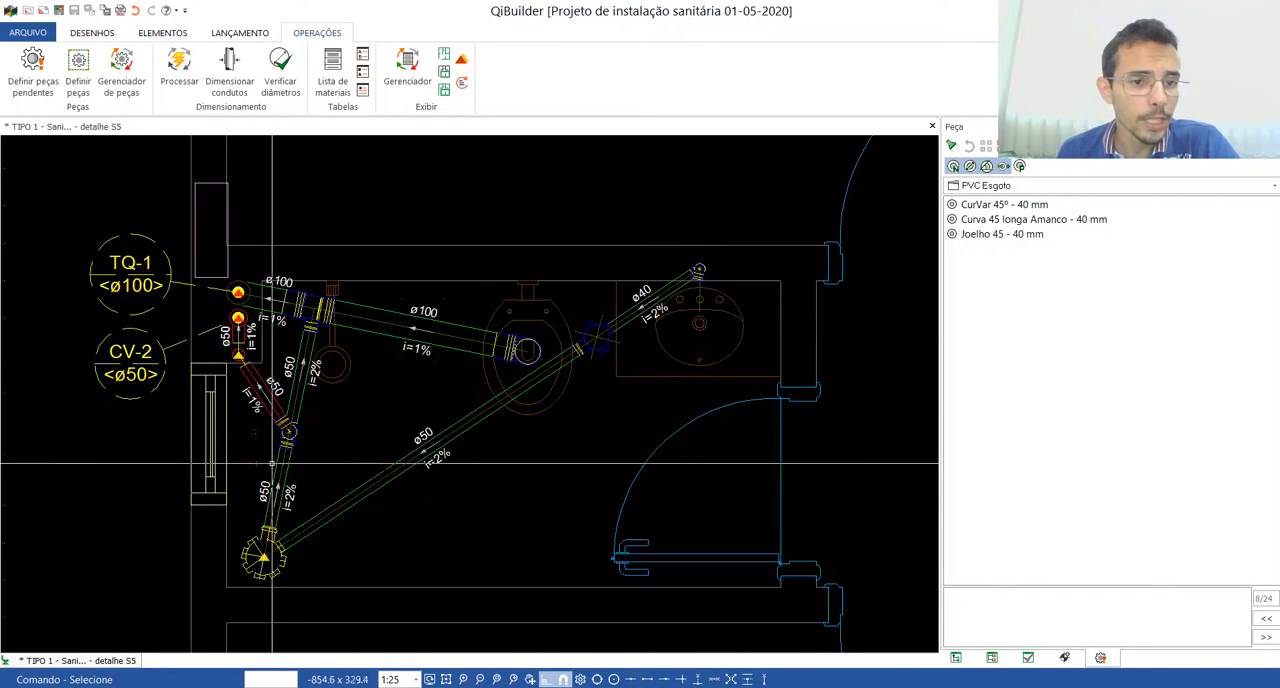
{"action": "scroll", "coordinate": [276, 440], "scroll_direction": "down", "scroll_amount": 6}
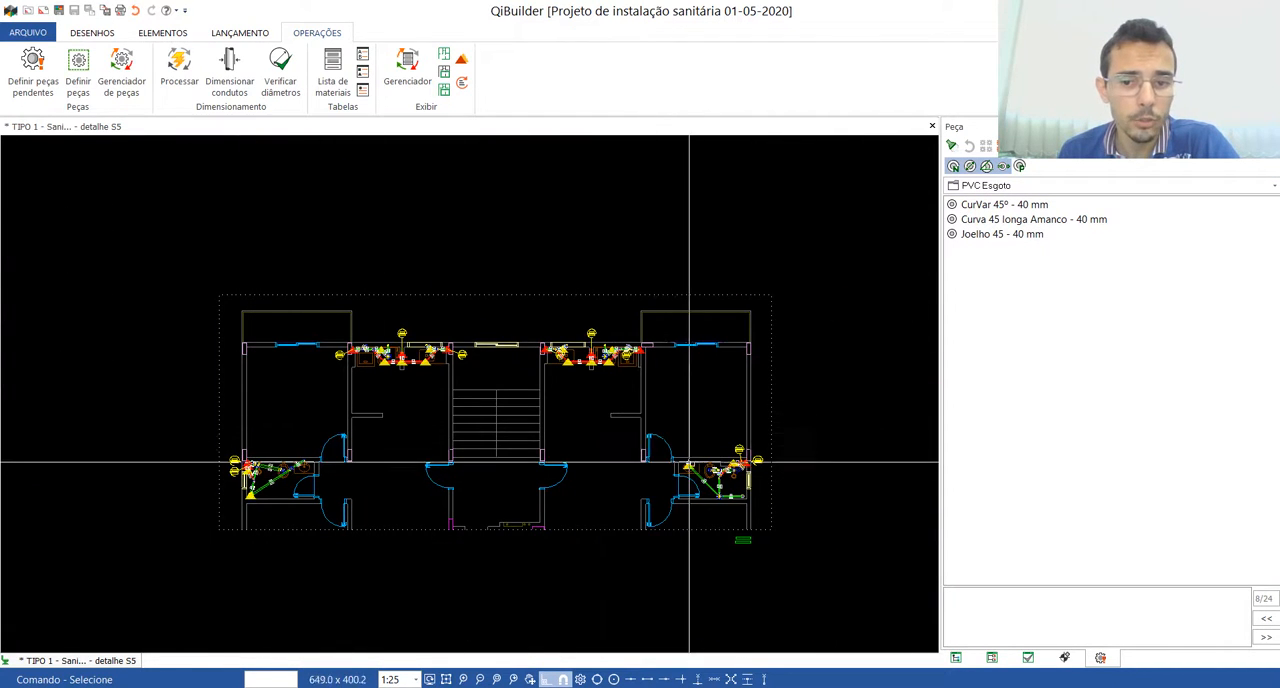
{"action": "scroll", "coordinate": [737, 465], "scroll_direction": "up", "scroll_amount": 6}
{"action": "scroll", "coordinate": [747, 400], "scroll_direction": "down", "scroll_amount": 3}
{"action": "scroll", "coordinate": [745, 405], "scroll_direction": "up", "scroll_amount": 5}
{"action": "scroll", "coordinate": [810, 345], "scroll_direction": "down", "scroll_amount": 6}
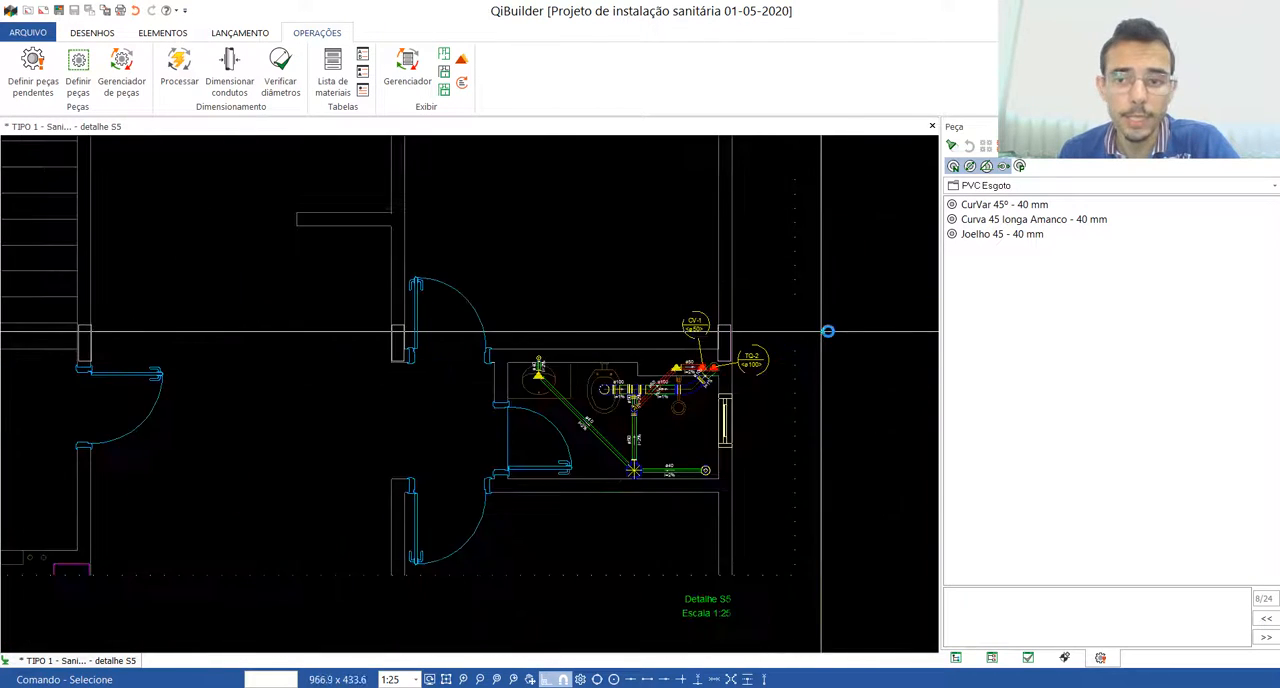
{"action": "scroll", "coordinate": [828, 331], "scroll_direction": "down", "scroll_amount": 2}
{"action": "scroll", "coordinate": [1048, 343], "scroll_direction": "down", "scroll_amount": 1}
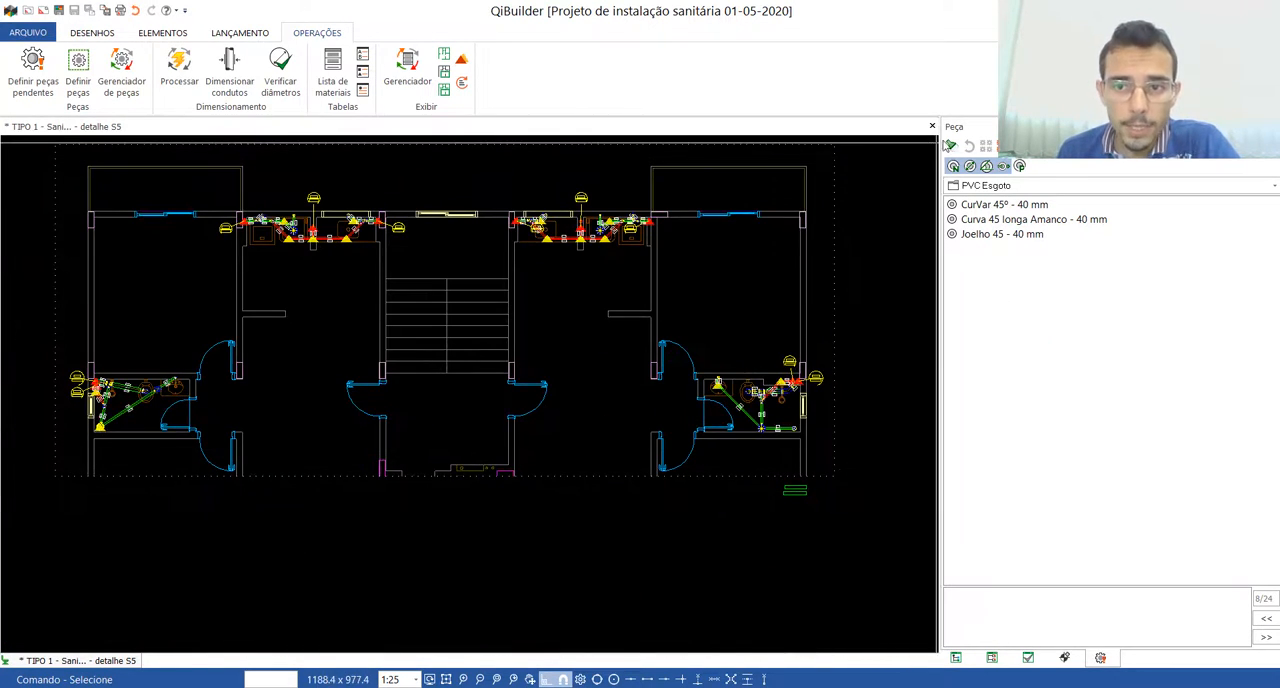
{"action": "scroll", "coordinate": [720, 370], "scroll_direction": "up", "scroll_amount": 5}
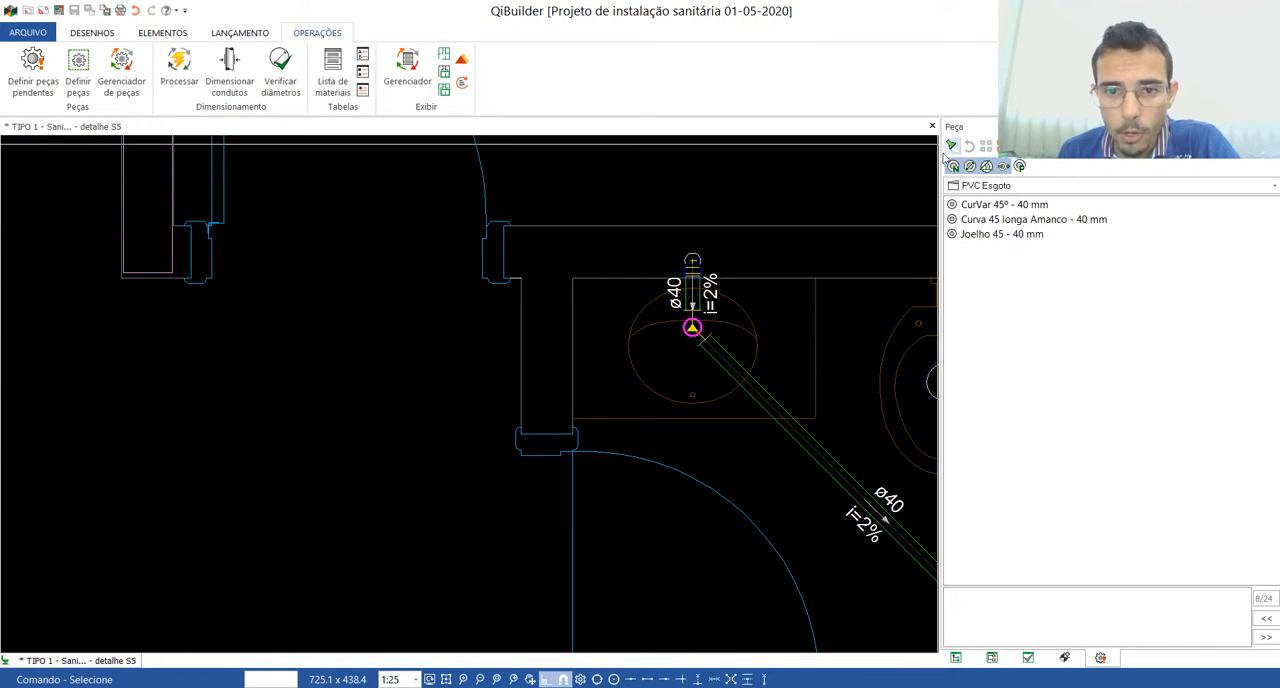
{"action": "scroll", "coordinate": [689, 300], "scroll_direction": "up", "scroll_amount": 2}
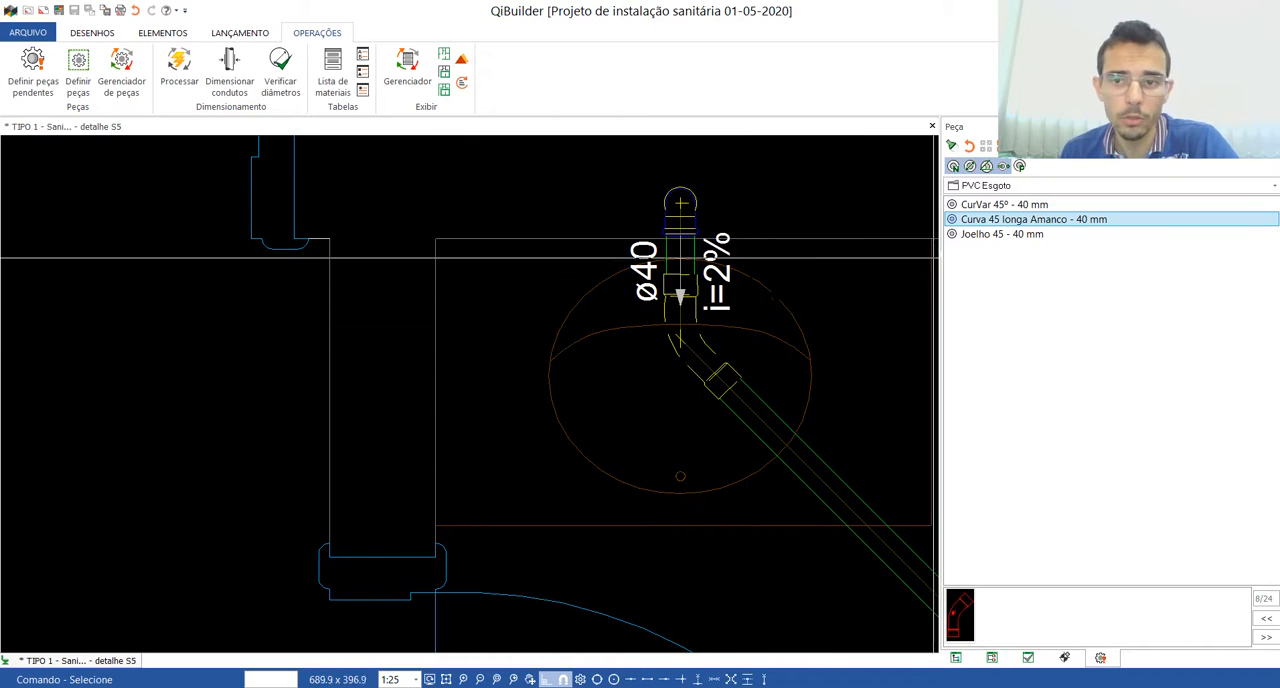
{"action": "left_click", "coordinate": [977, 238]}
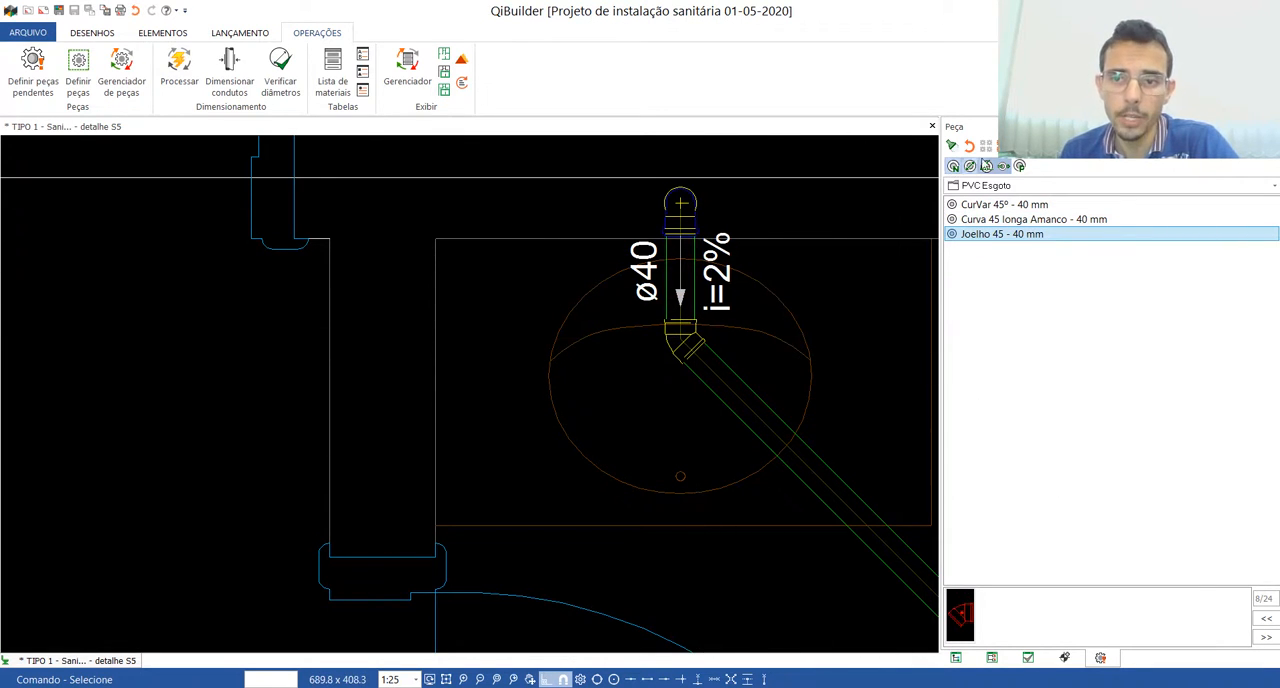
{"action": "left_click", "coordinate": [1002, 146]}
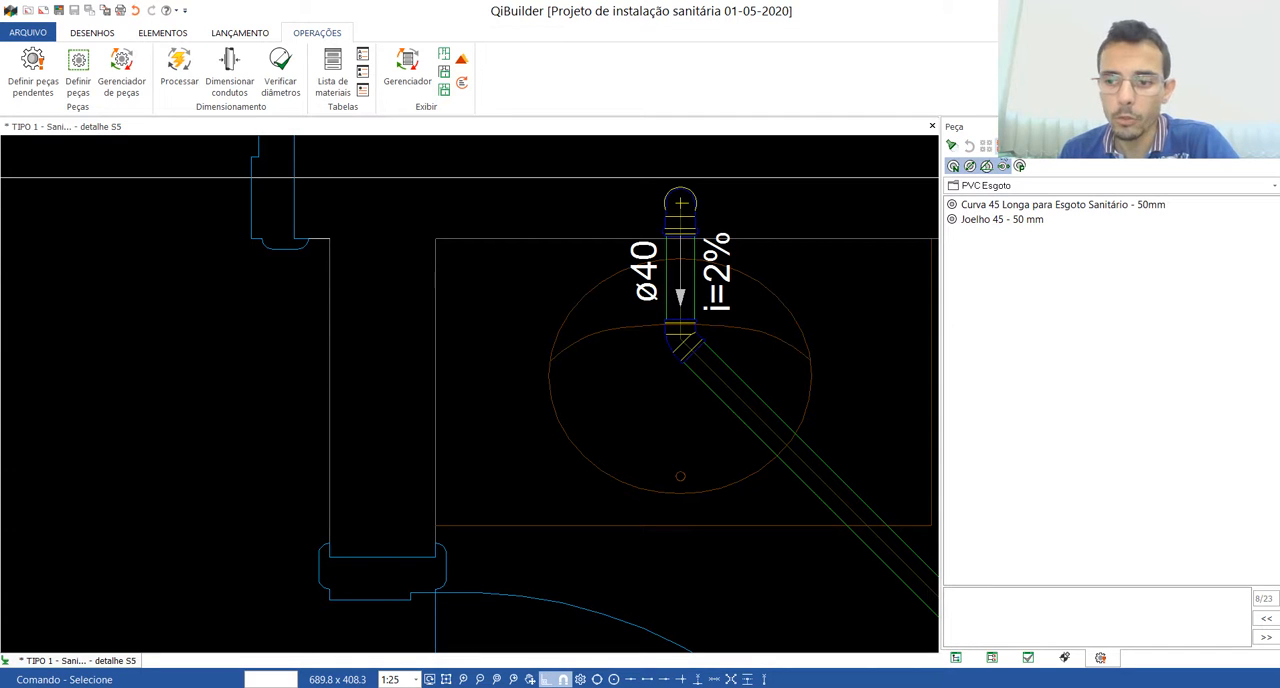
Step: Define the pending ø50 ventilation bend leading to column CV-1 as Joelho 45 - 50 mm
{"action": "scroll", "coordinate": [700, 443], "scroll_direction": "down", "scroll_amount": 6}
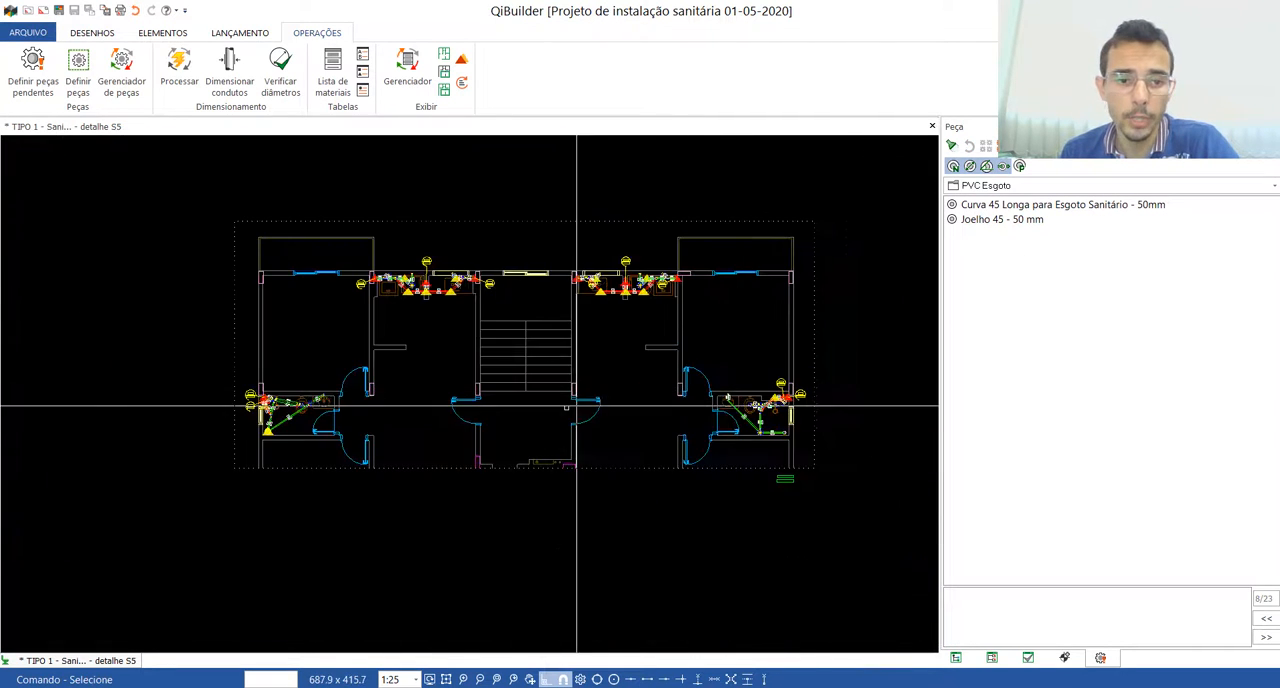
{"action": "scroll", "coordinate": [262, 425], "scroll_direction": "up", "scroll_amount": 3}
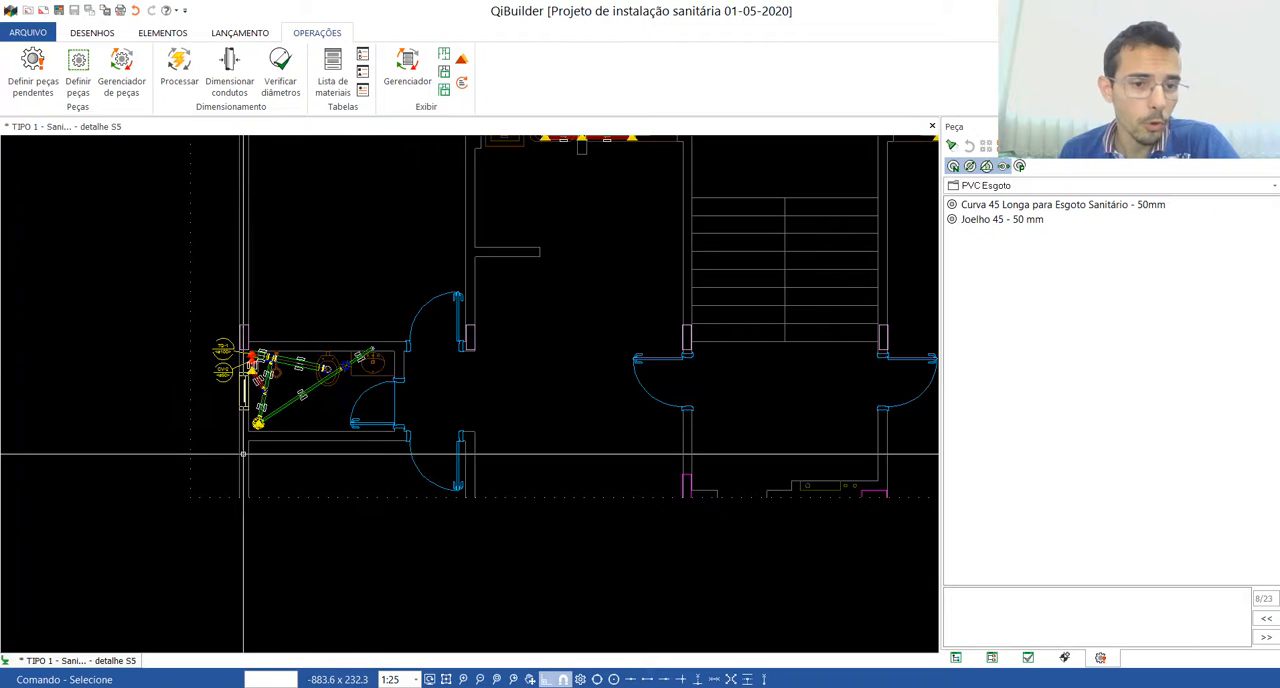
{"action": "scroll", "coordinate": [243, 455], "scroll_direction": "down", "scroll_amount": 2}
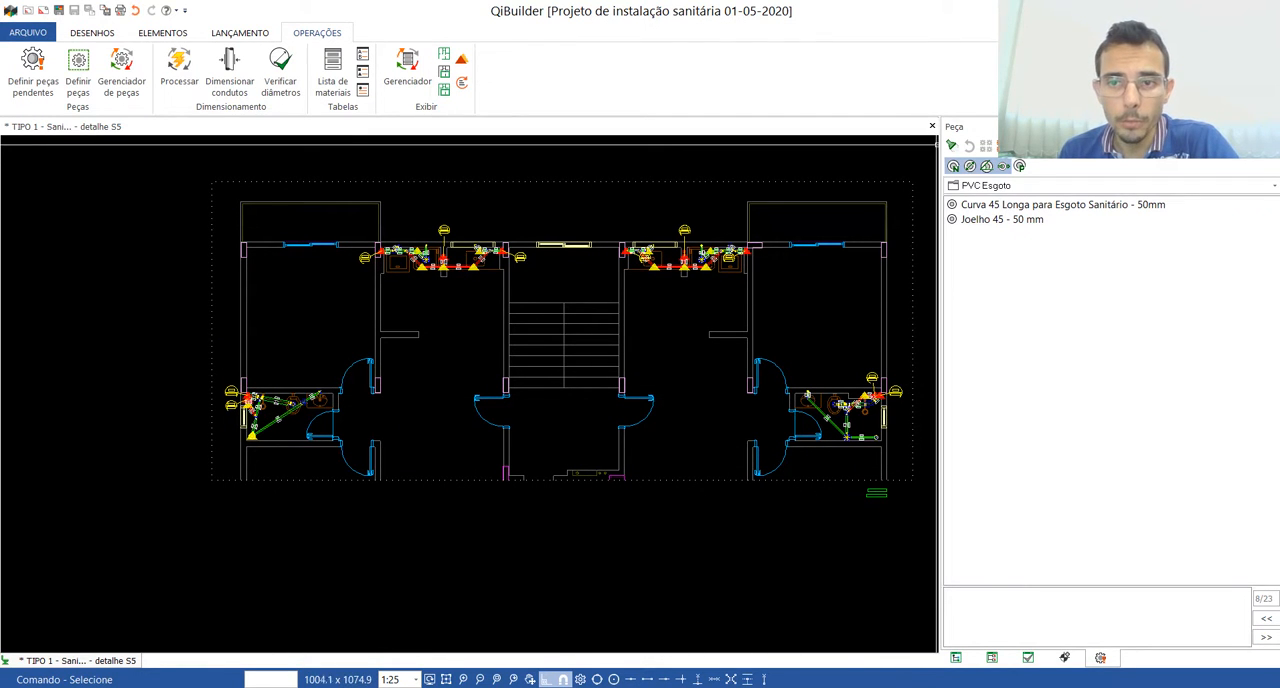
{"action": "scroll", "coordinate": [860, 392], "scroll_direction": "up", "scroll_amount": 10}
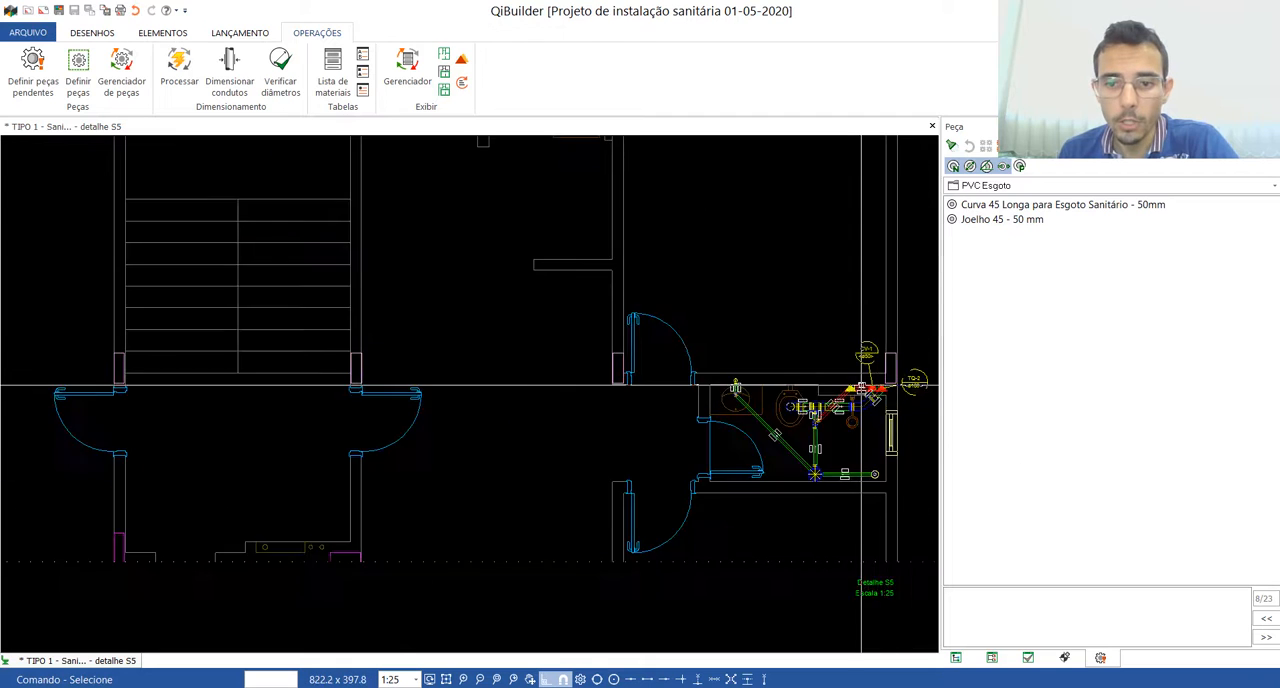
{"action": "scroll", "coordinate": [577, 364], "scroll_direction": "down", "scroll_amount": 3}
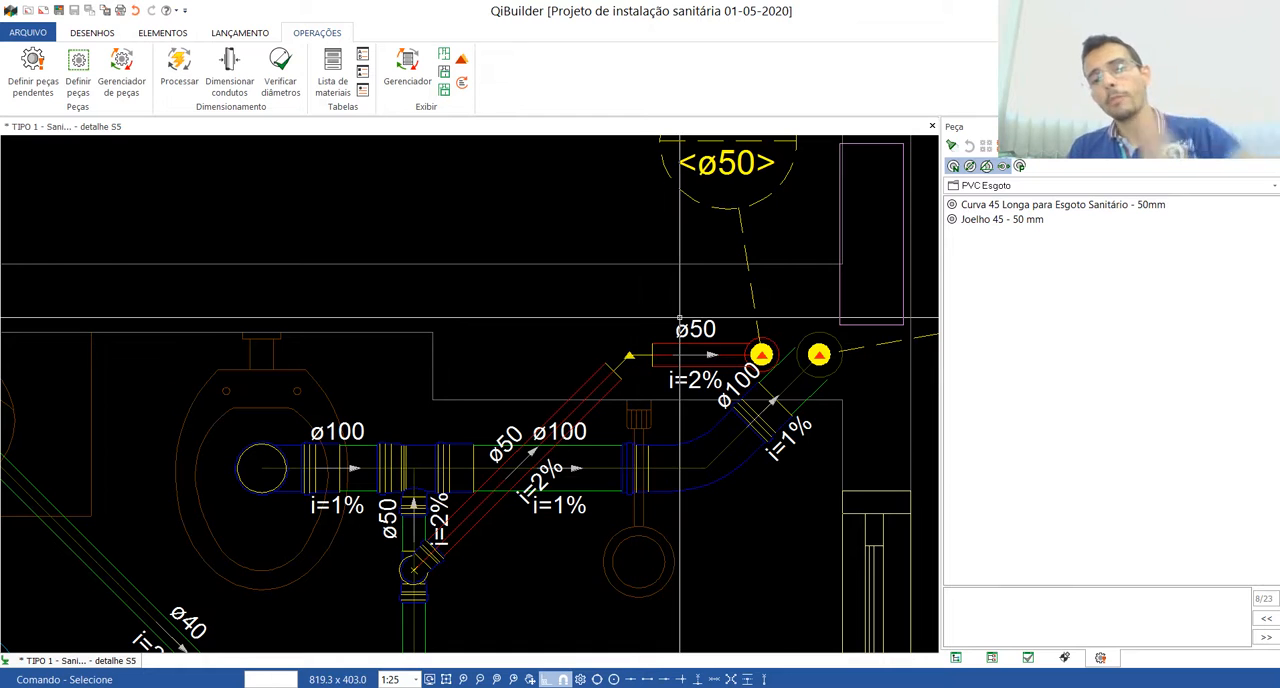
{"action": "left_click", "coordinate": [991, 220]}
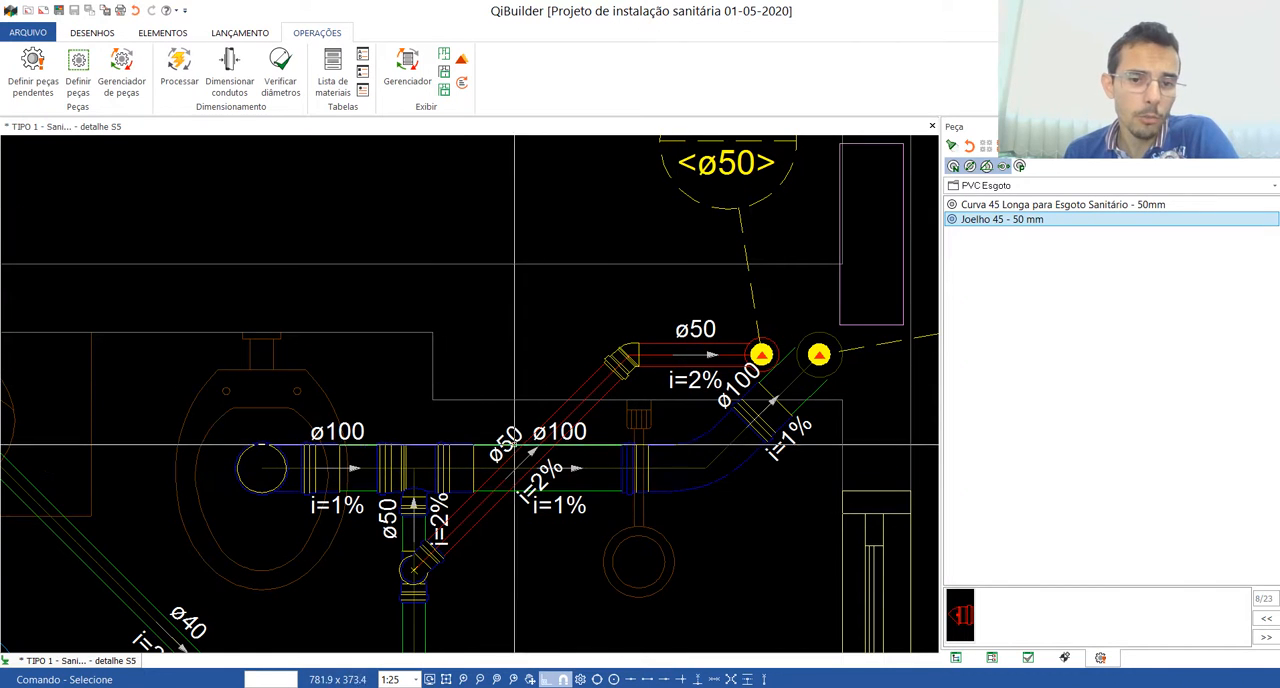
{"action": "scroll", "coordinate": [718, 372], "scroll_direction": "down", "scroll_amount": 5}
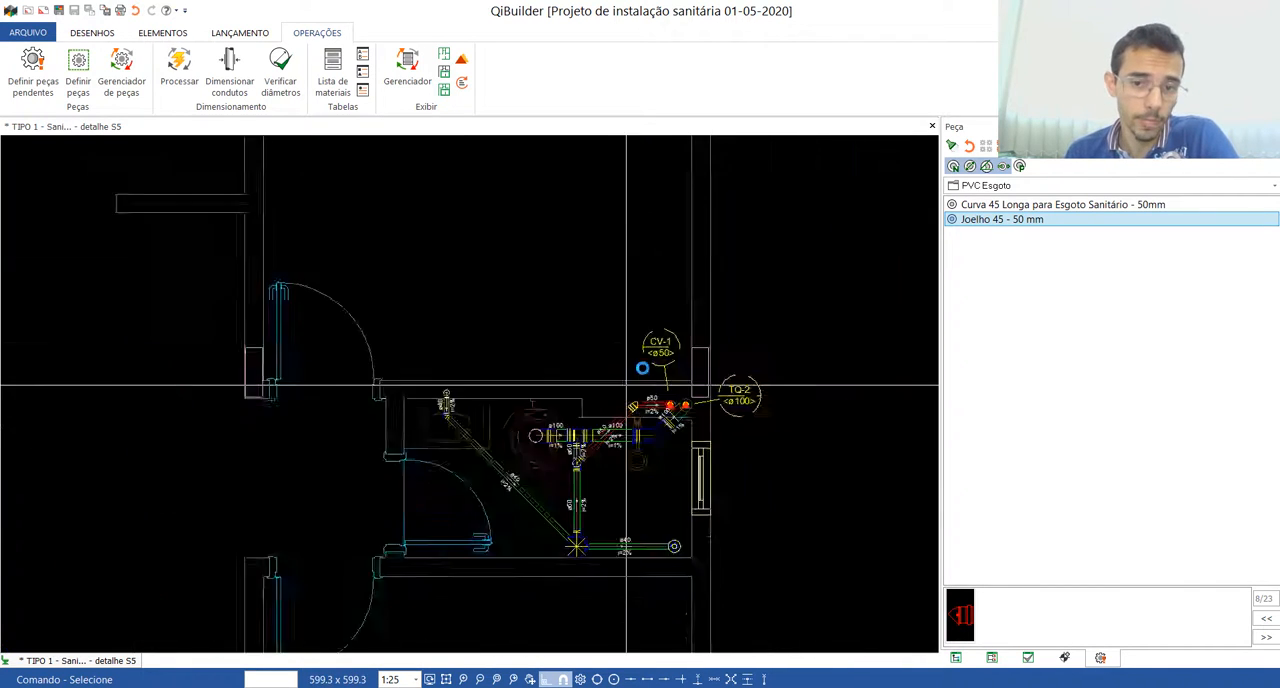
{"action": "scroll", "coordinate": [718, 372], "scroll_direction": "down", "scroll_amount": 2}
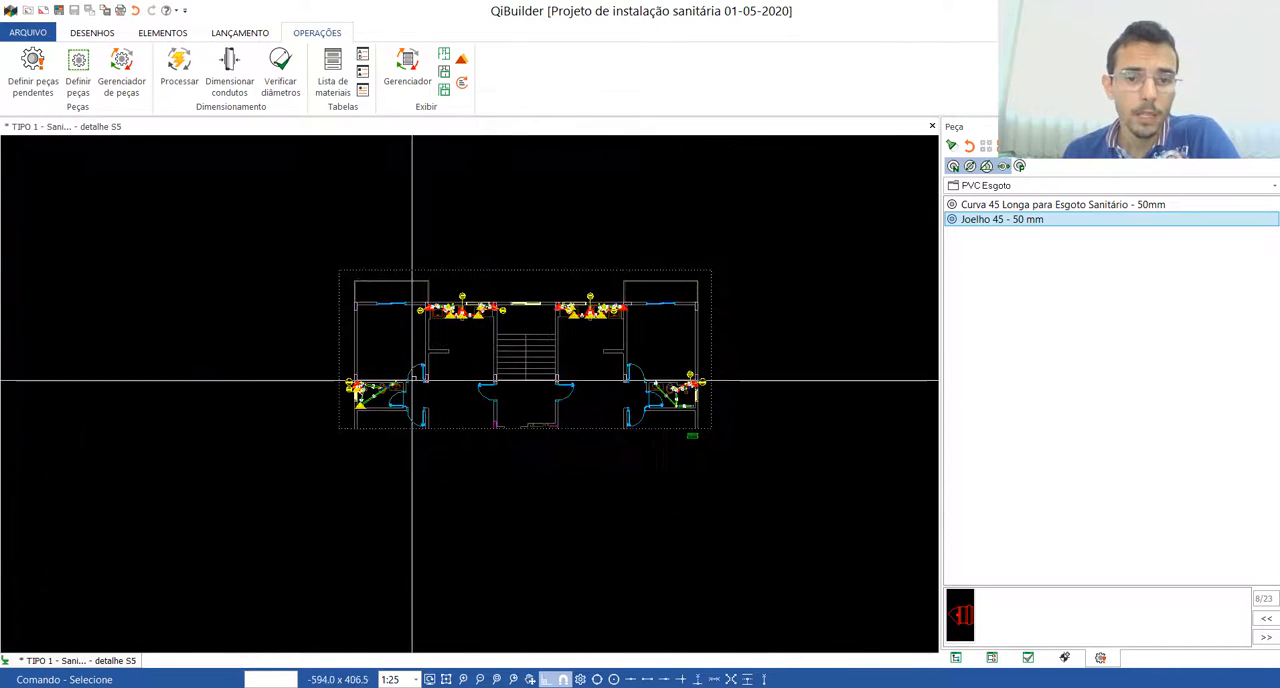
Step: Go to the next pending part and examine the floor drain and its piping in the bathroom with columns TQ-1 and CV-2
{"action": "left_click", "coordinate": [1266, 638]}
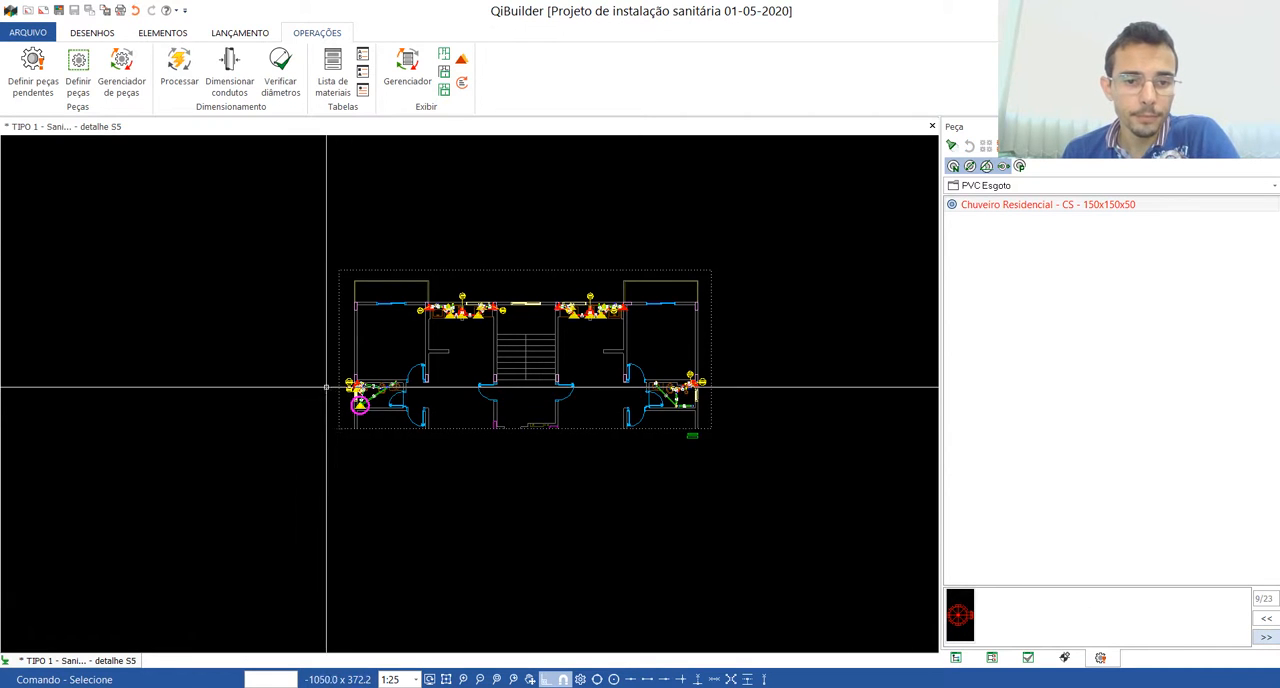
{"action": "scroll", "coordinate": [360, 395], "scroll_direction": "up", "scroll_amount": 4}
{"action": "scroll", "coordinate": [362, 387], "scroll_direction": "up", "scroll_amount": 5}
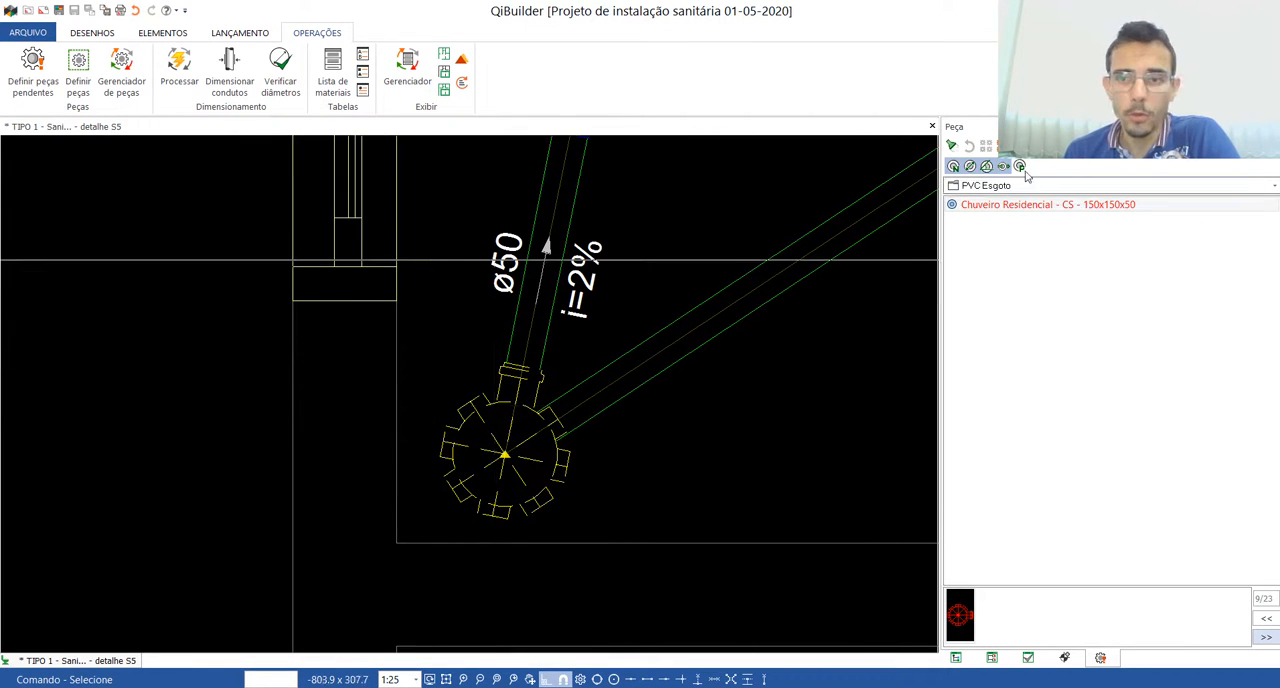
{"action": "left_click", "coordinate": [954, 148]}
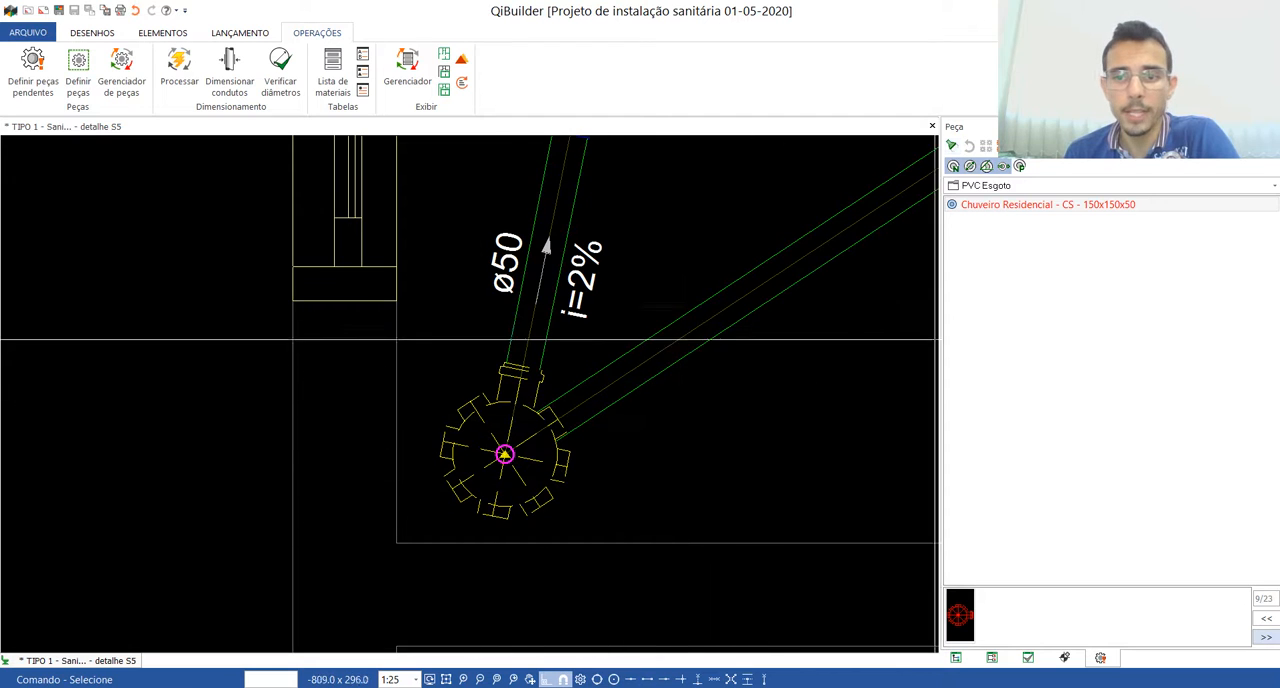
{"action": "scroll", "coordinate": [481, 469], "scroll_direction": "down", "scroll_amount": 5}
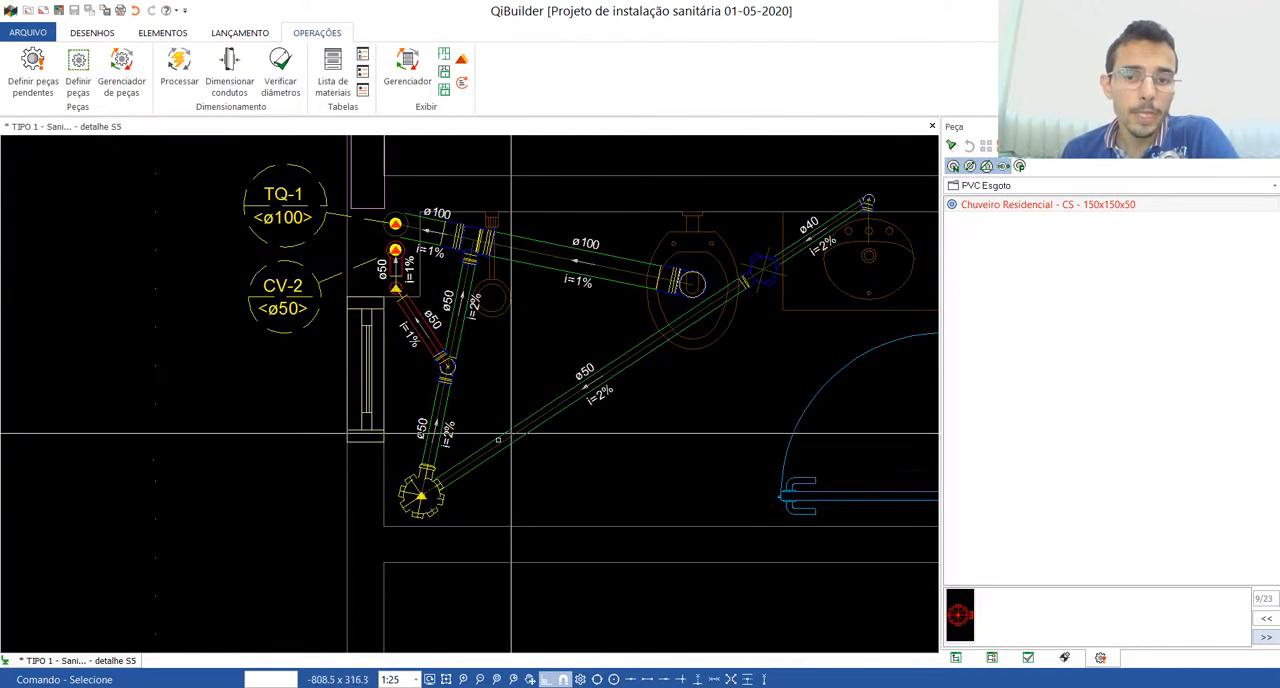
{"action": "scroll", "coordinate": [434, 446], "scroll_direction": "down", "scroll_amount": 3}
{"action": "scroll", "coordinate": [434, 446], "scroll_direction": "down", "scroll_amount": 6}
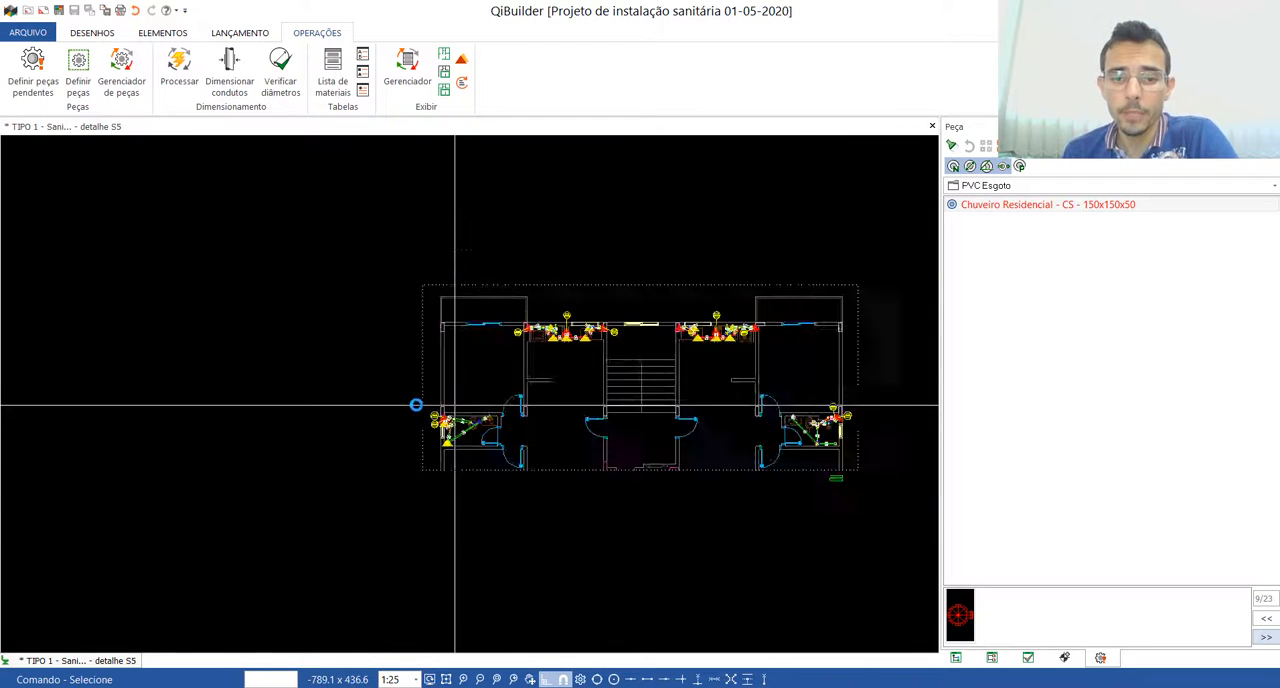
{"action": "scroll", "coordinate": [629, 389], "scroll_direction": "up", "scroll_amount": 2}
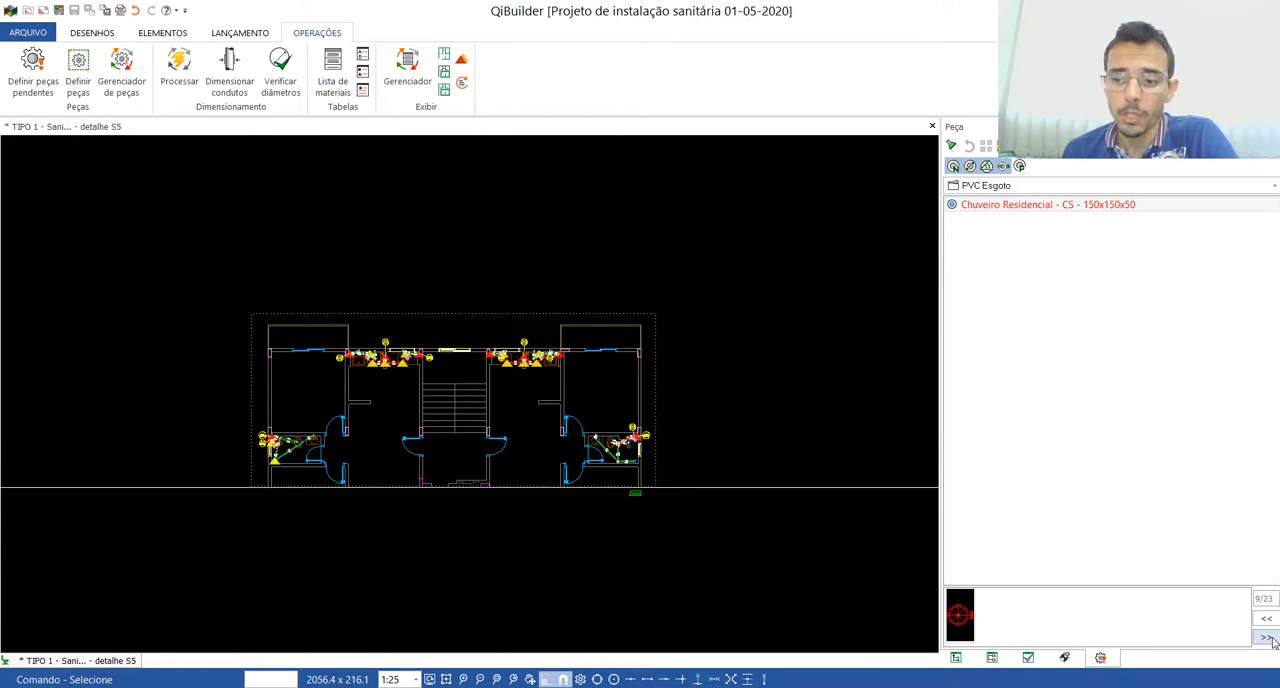
Step: Skip the pending bend at CV-2 and define the pending ø50 bends near TQ-3 as Curva 45 Longa para Esgoto Sanitário - 50mm
{"action": "scroll", "coordinate": [240, 400], "scroll_direction": "up", "scroll_amount": 6}
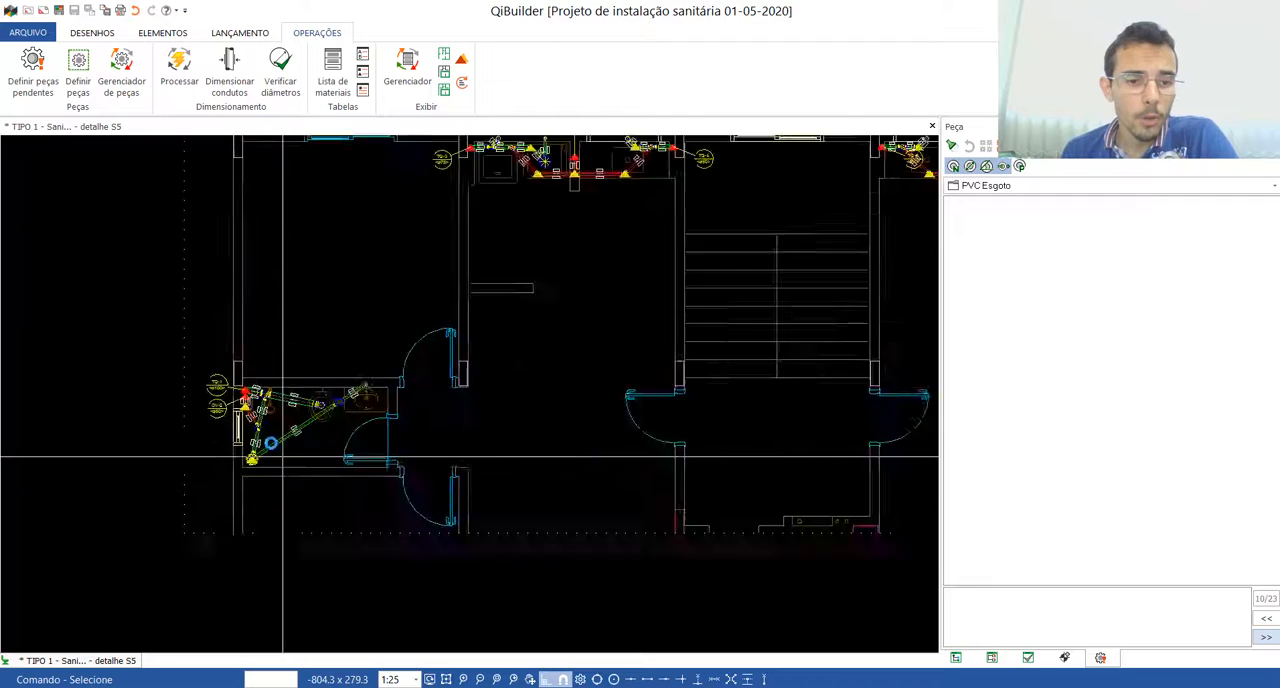
{"action": "scroll", "coordinate": [233, 361], "scroll_direction": "up", "scroll_amount": 4}
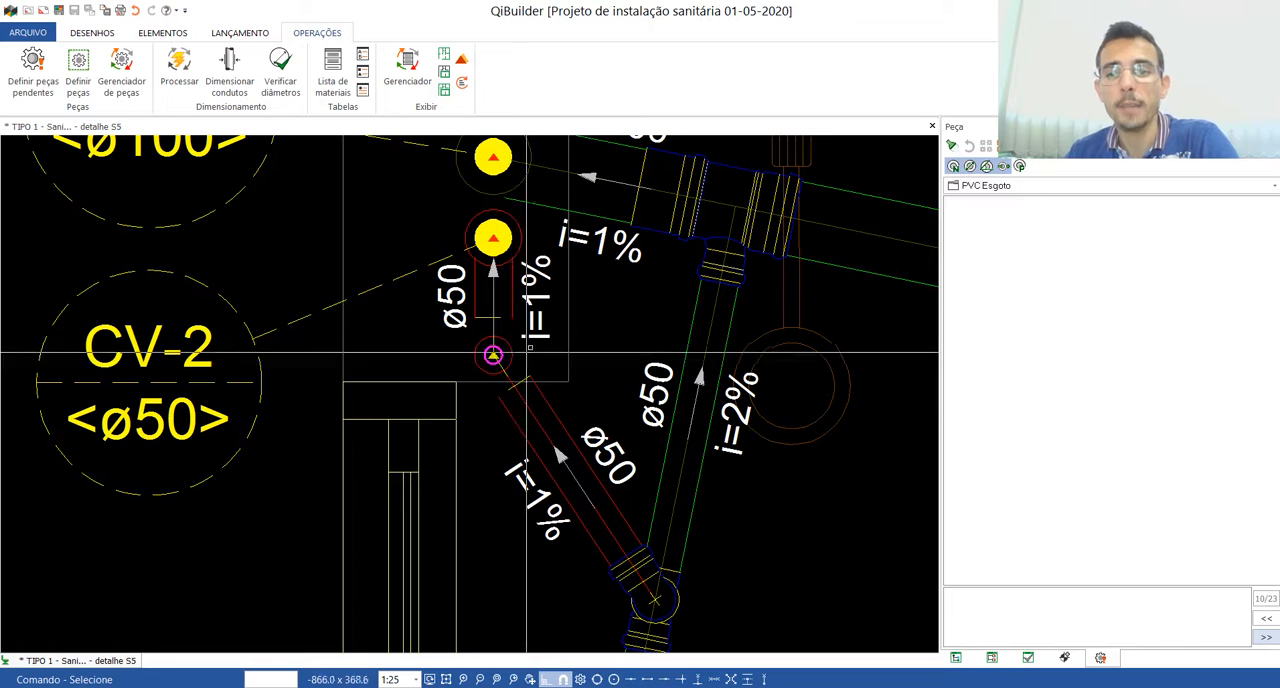
{"action": "left_click", "coordinate": [1266, 638]}
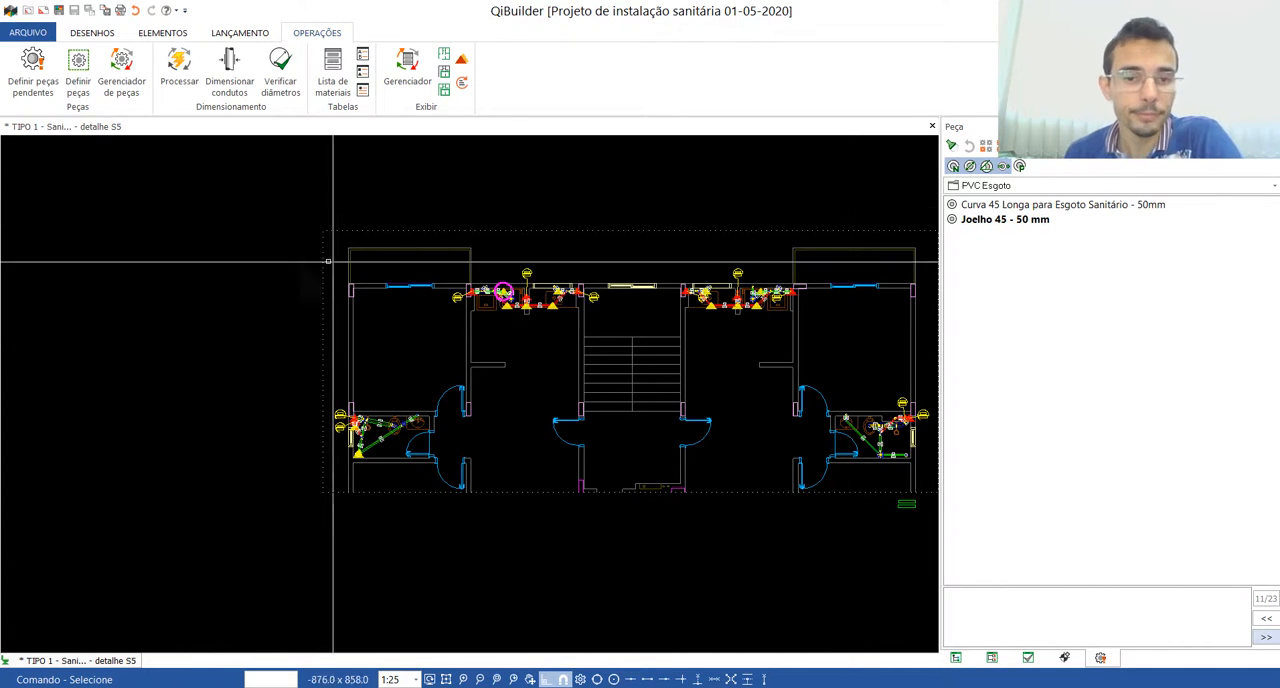
{"action": "scroll", "coordinate": [472, 275], "scroll_direction": "up", "scroll_amount": 5}
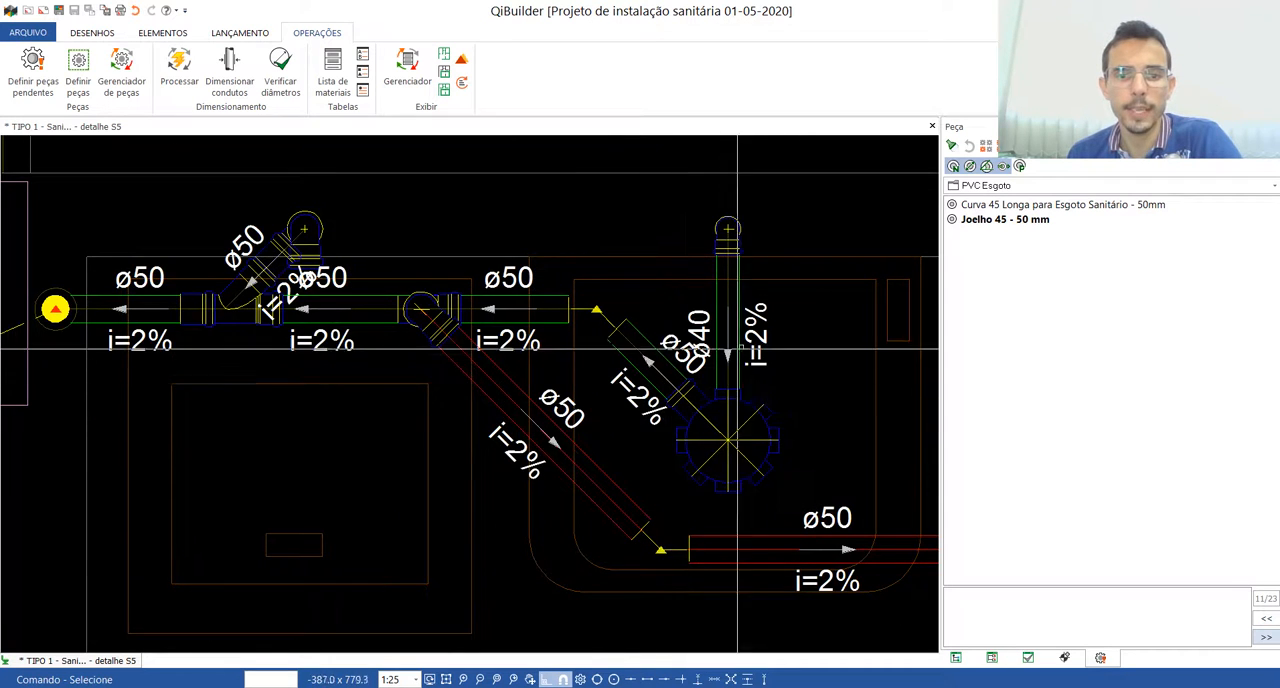
{"action": "scroll", "coordinate": [744, 344], "scroll_direction": "down", "scroll_amount": 2}
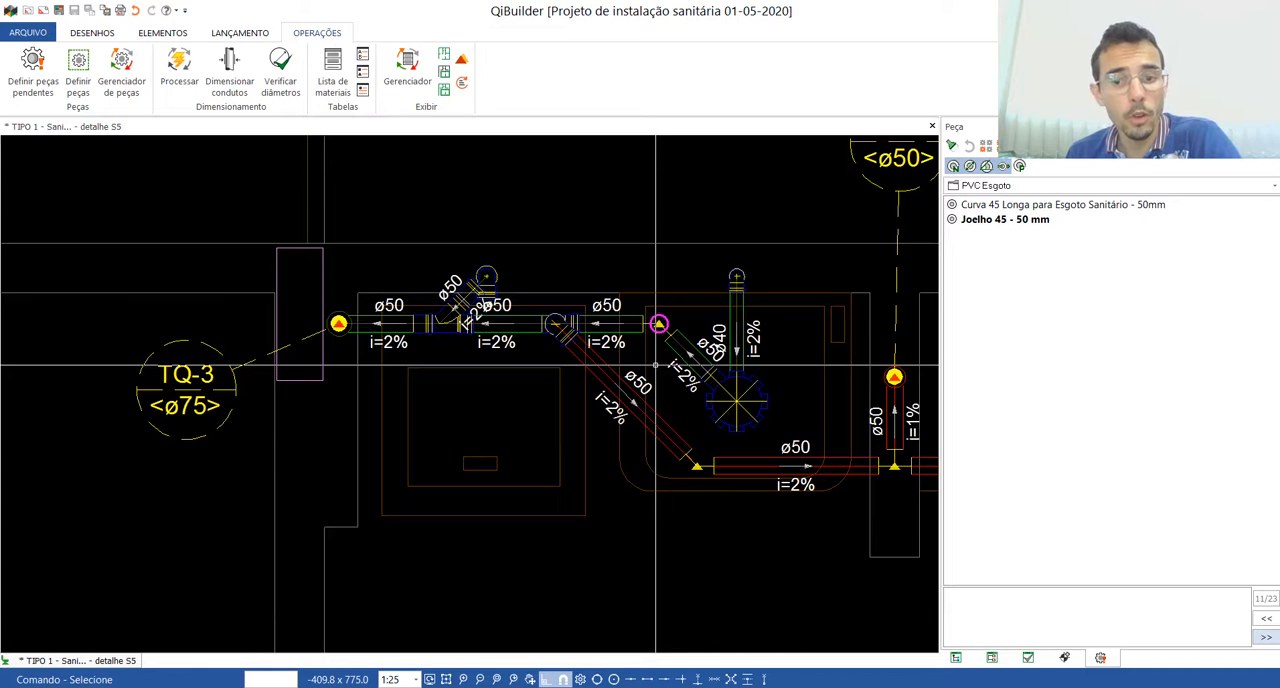
{"action": "left_click", "coordinate": [1043, 206]}
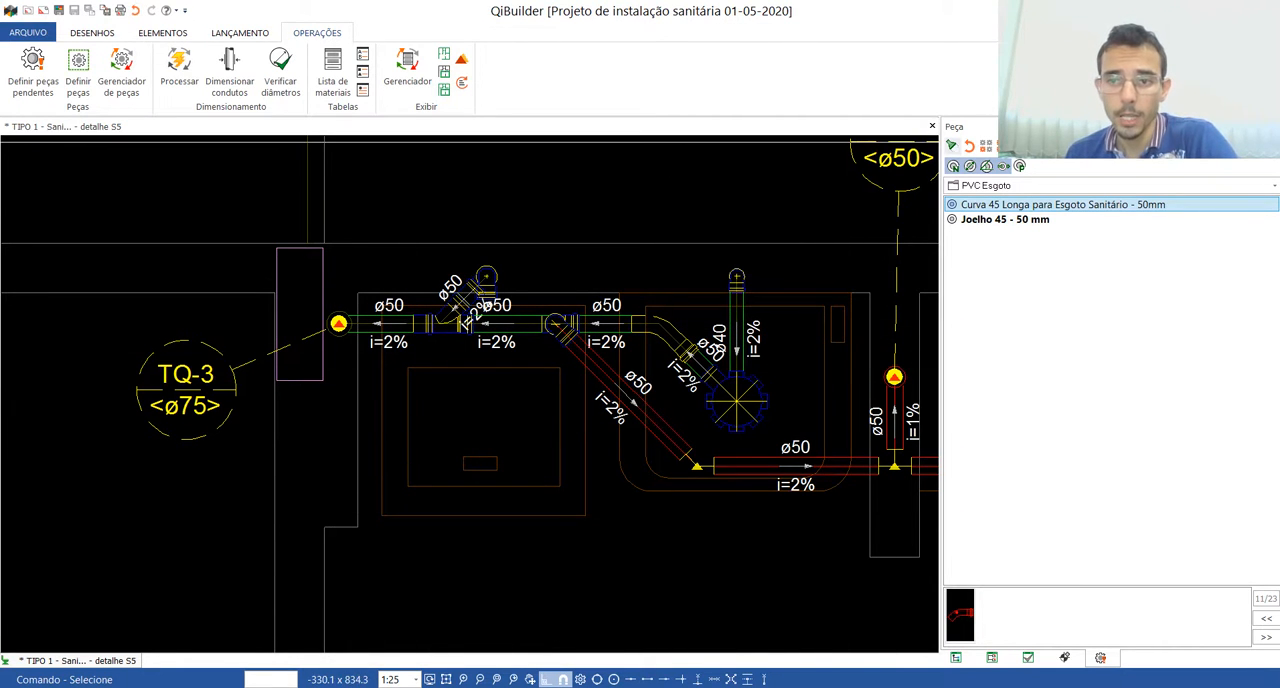
{"action": "scroll", "coordinate": [420, 363], "scroll_direction": "down", "scroll_amount": 4}
{"action": "scroll", "coordinate": [420, 363], "scroll_direction": "up", "scroll_amount": 5}
{"action": "scroll", "coordinate": [541, 380], "scroll_direction": "down", "scroll_amount": 3}
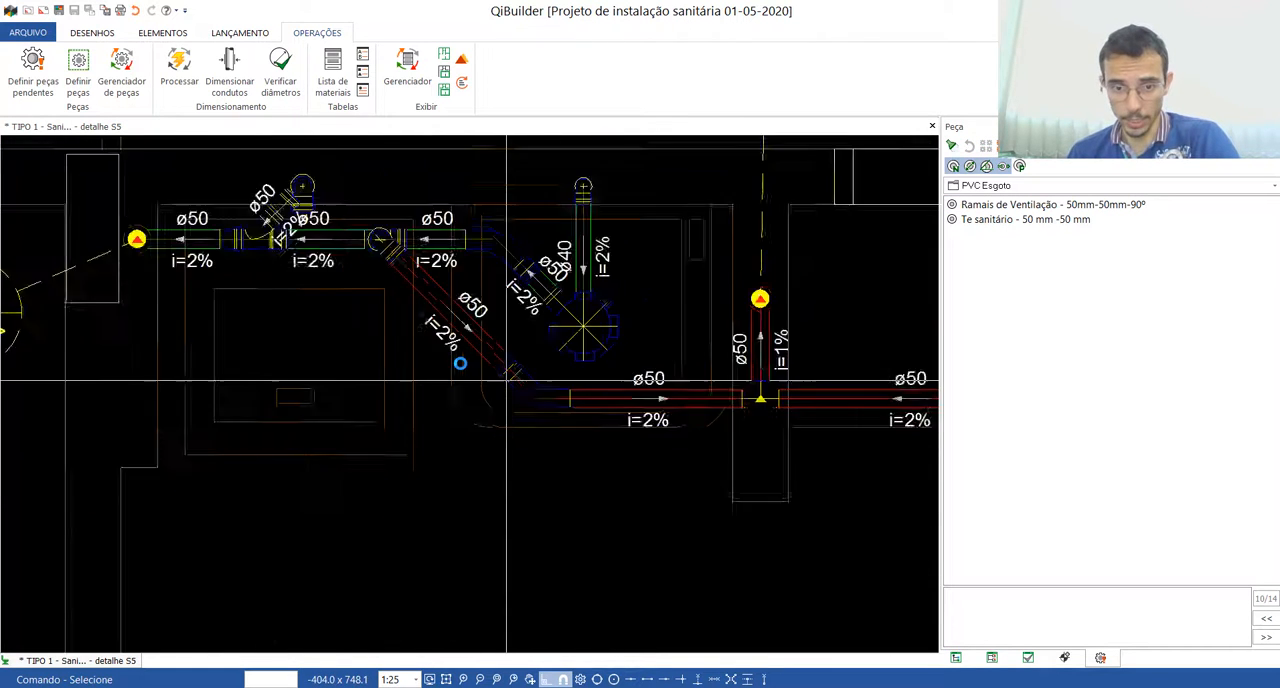
{"action": "scroll", "coordinate": [495, 373], "scroll_direction": "up", "scroll_amount": 3}
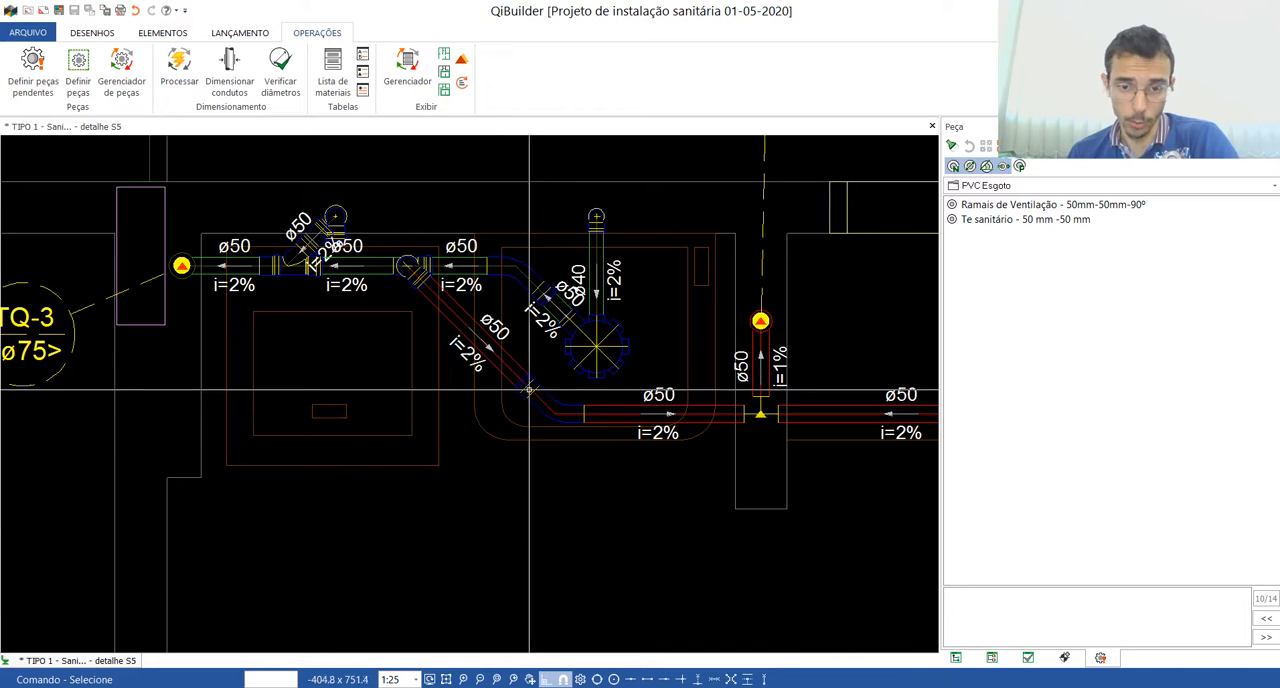
{"action": "scroll", "coordinate": [530, 420], "scroll_direction": "down", "scroll_amount": 5}
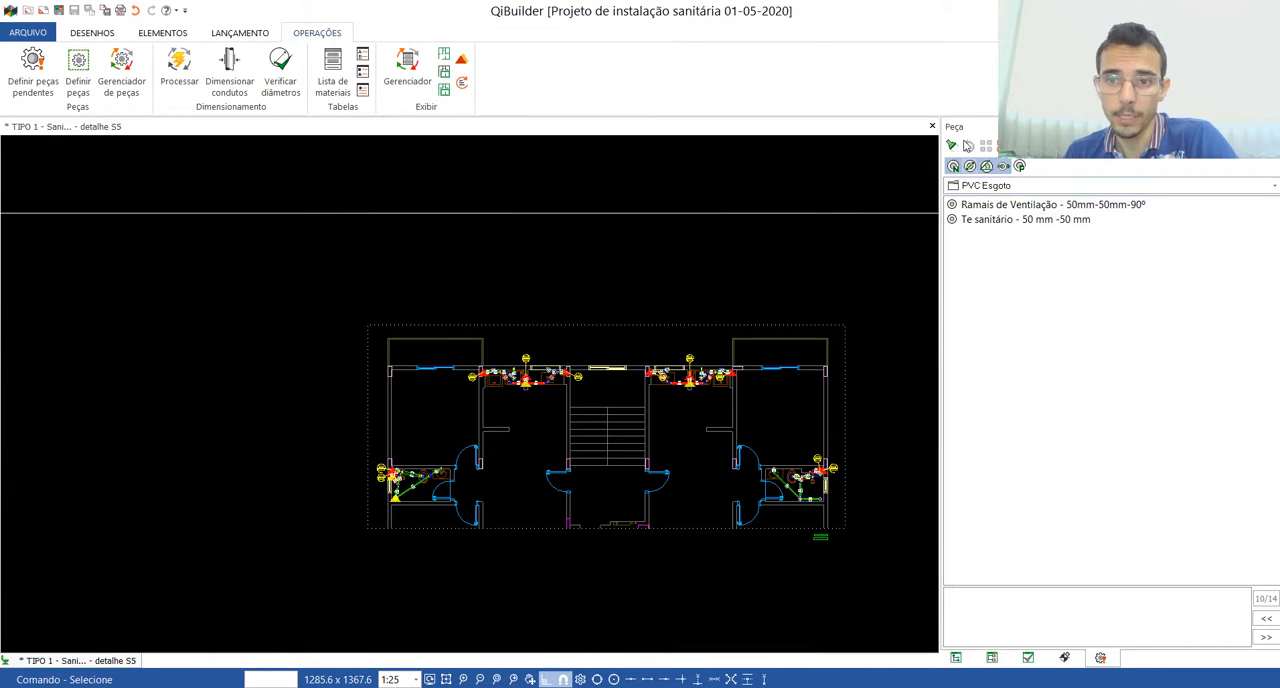
Step: Define the pending ventilation junction below column CV-3 as Te sanitário - 50 mm -50 mm, after trying Ramais de Ventilação - 50mm-50mm-90º
{"action": "scroll", "coordinate": [510, 385], "scroll_direction": "up", "scroll_amount": 5}
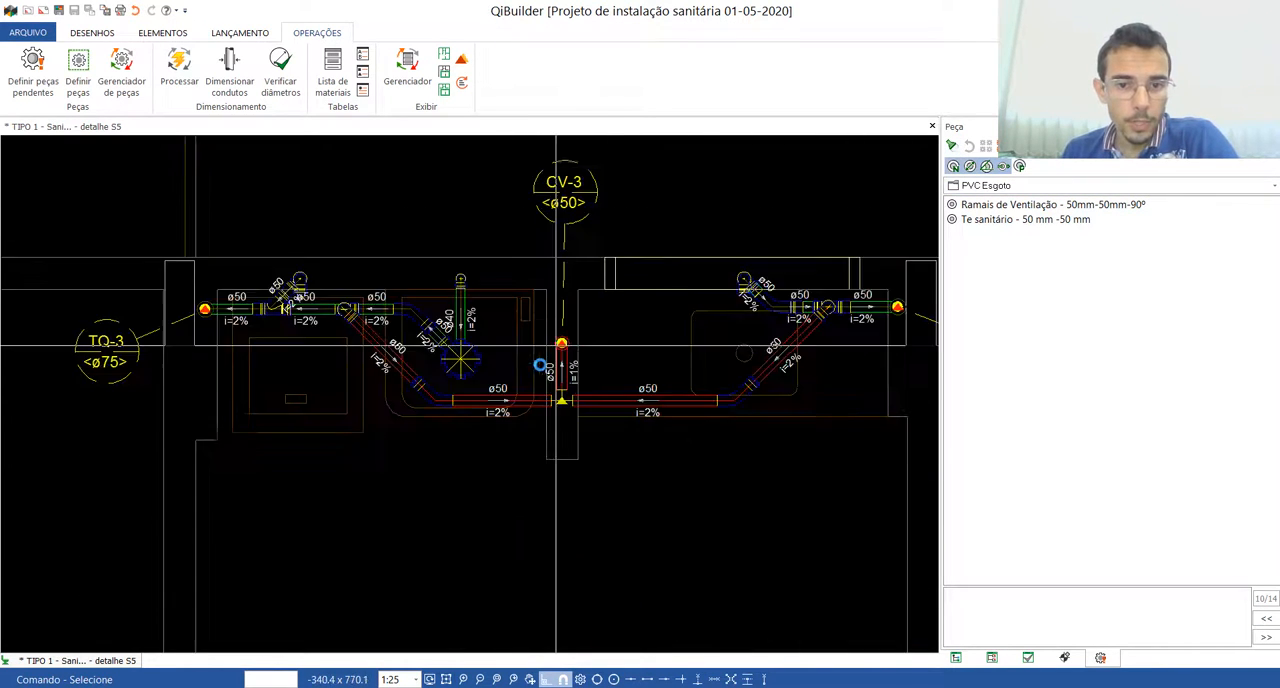
{"action": "scroll", "coordinate": [526, 494], "scroll_direction": "down", "scroll_amount": 3}
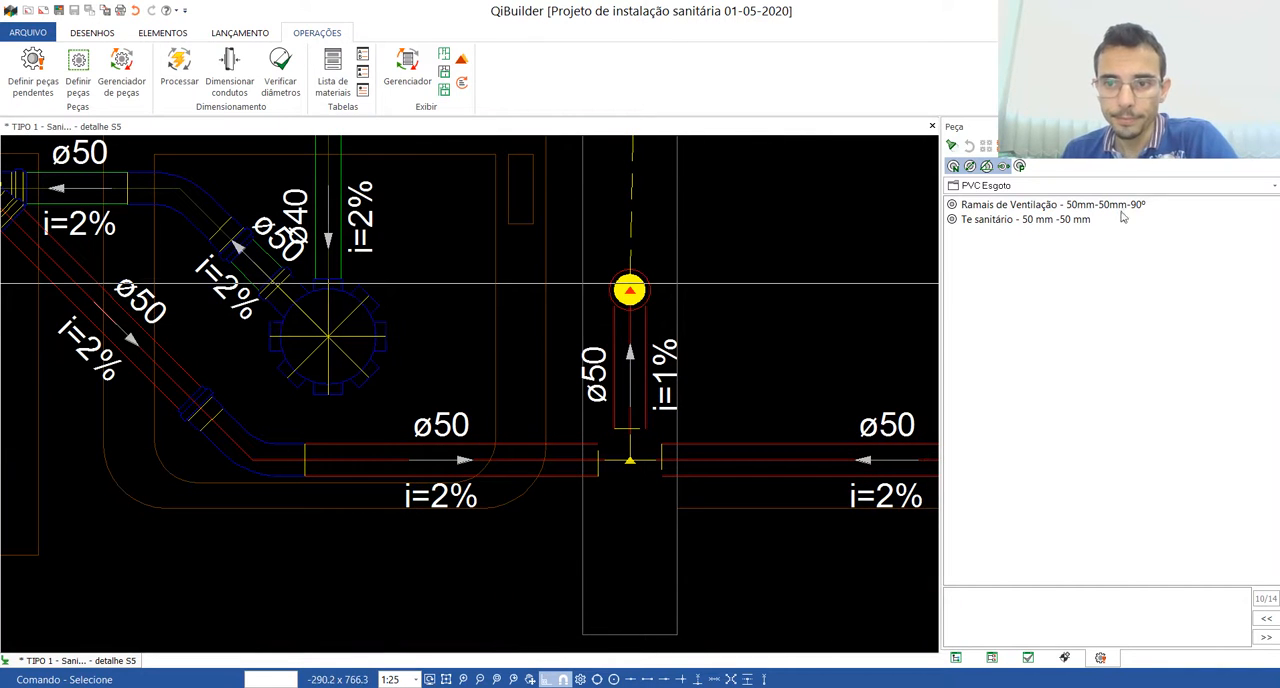
{"action": "left_click", "coordinate": [1055, 205]}
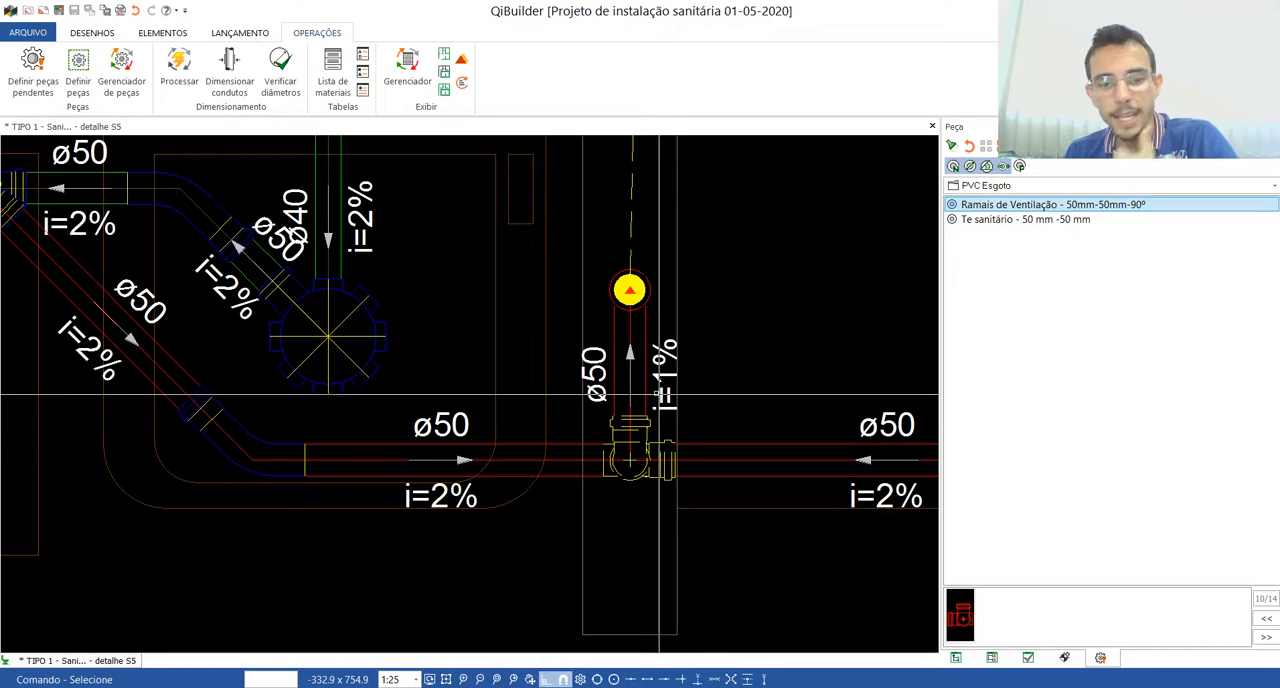
{"action": "scroll", "coordinate": [640, 380], "scroll_direction": "down", "scroll_amount": 5}
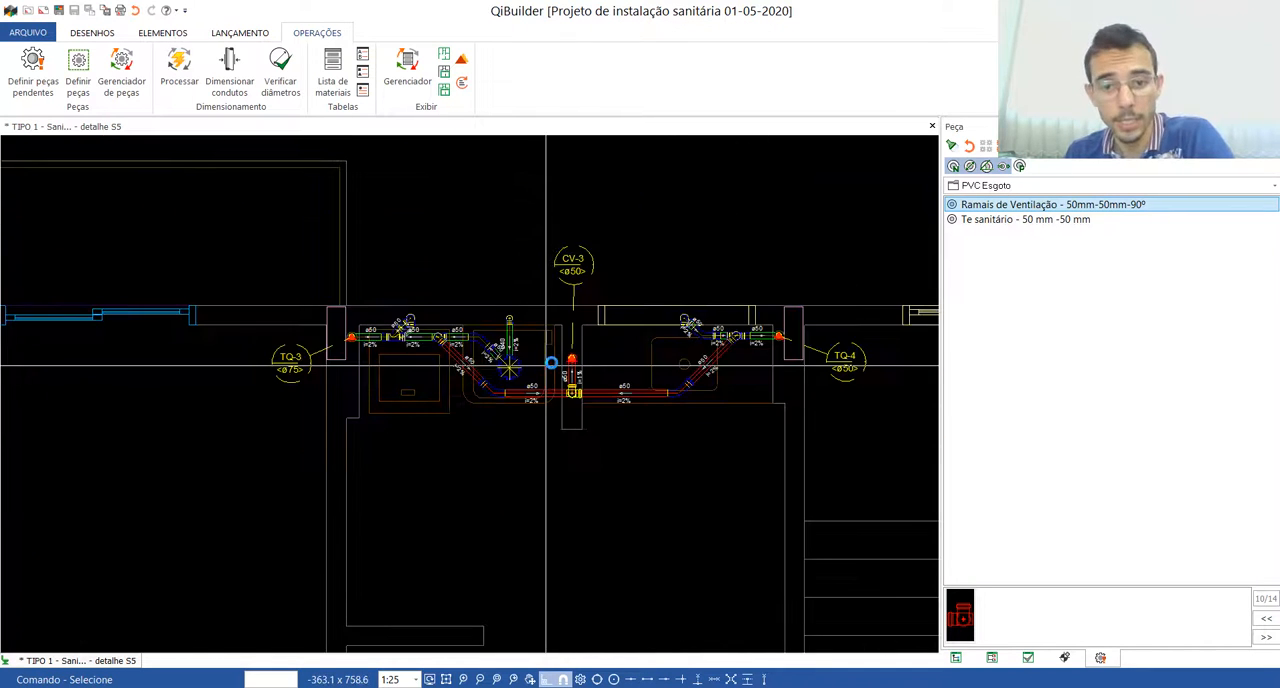
{"action": "left_click", "coordinate": [1010, 220]}
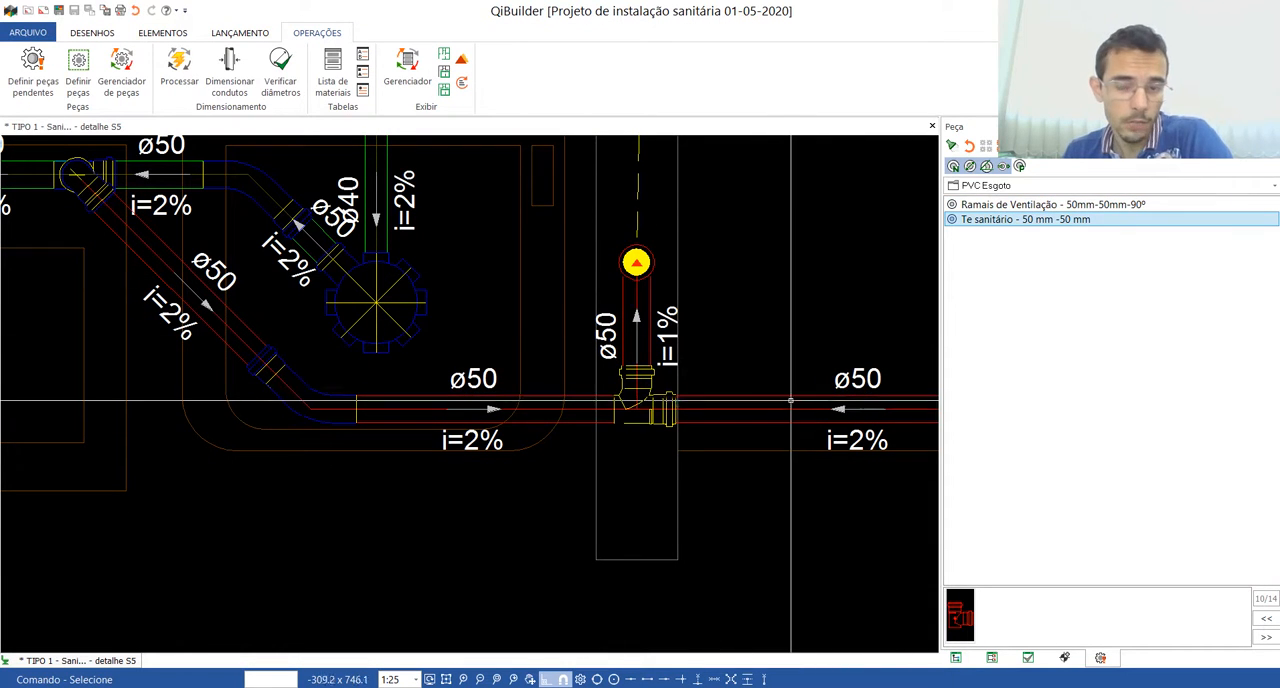
{"action": "key", "text": "Escape"}
{"action": "scroll", "coordinate": [681, 390], "scroll_direction": "down", "scroll_amount": 3}
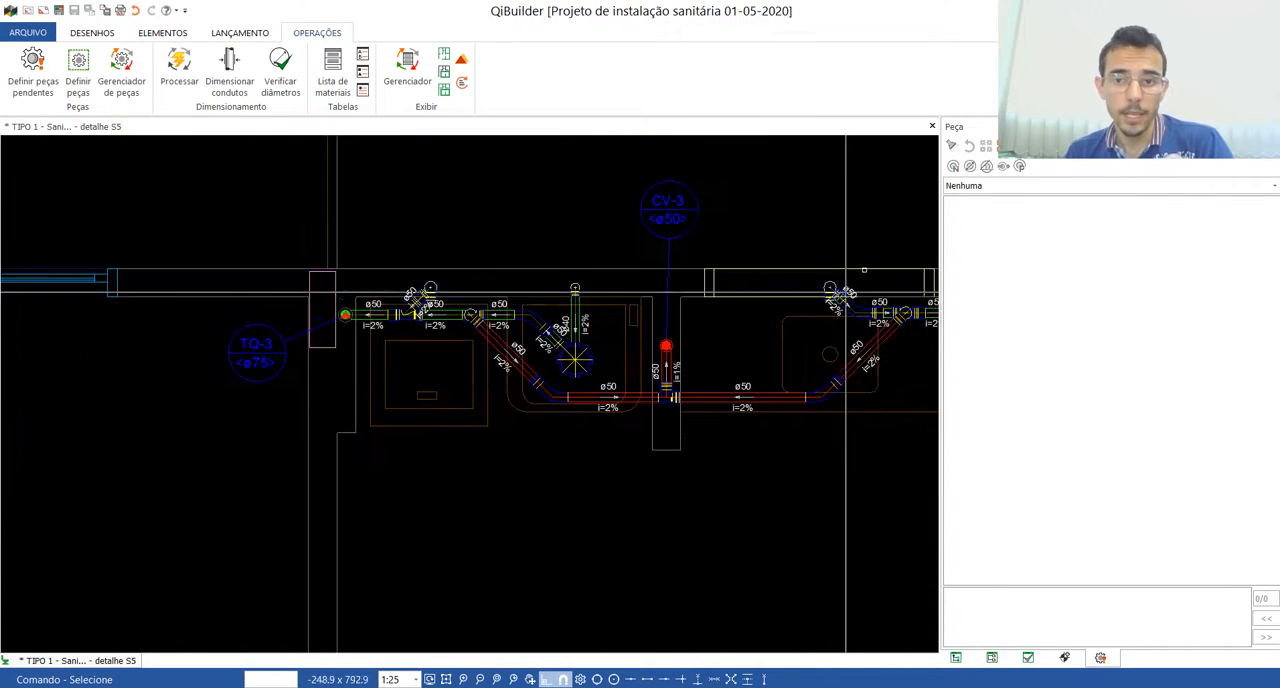
Step: Restart the parts definition, skip to the pending ventilation junction below column CV-4, and define it as Te sanitário - 50 mm -50 mm
{"action": "left_click", "coordinate": [78, 75]}
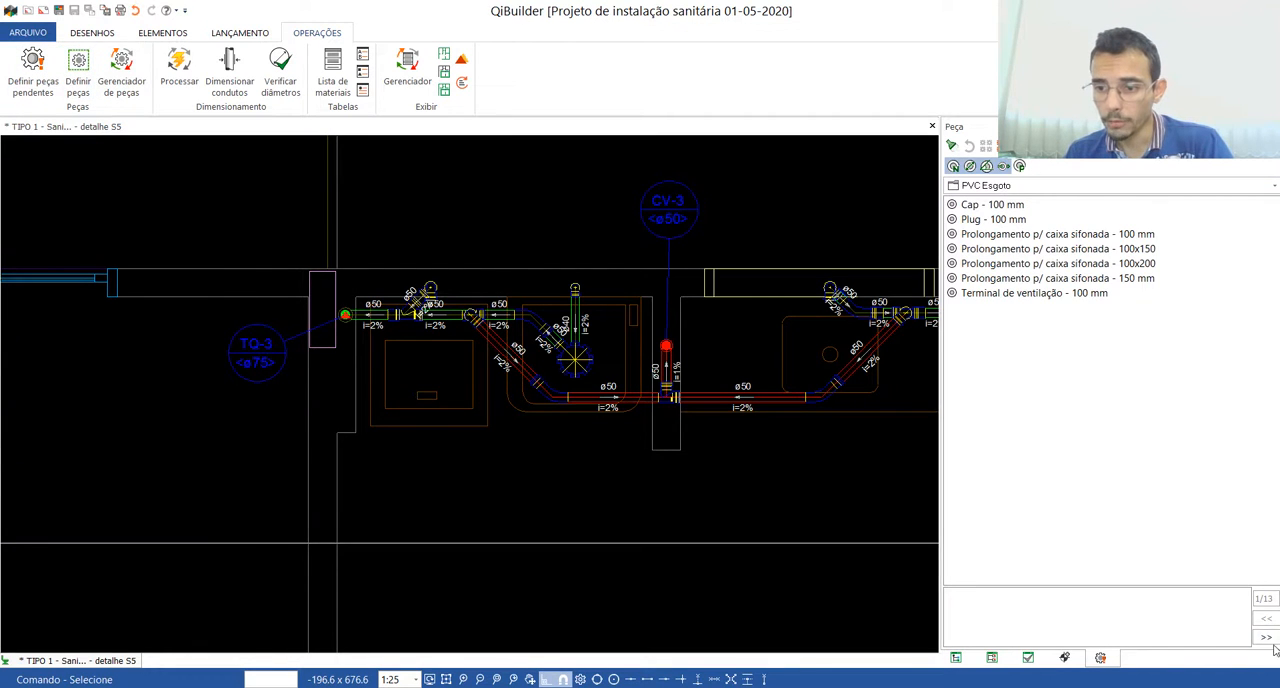
{"action": "left_click", "coordinate": [1266, 639]}
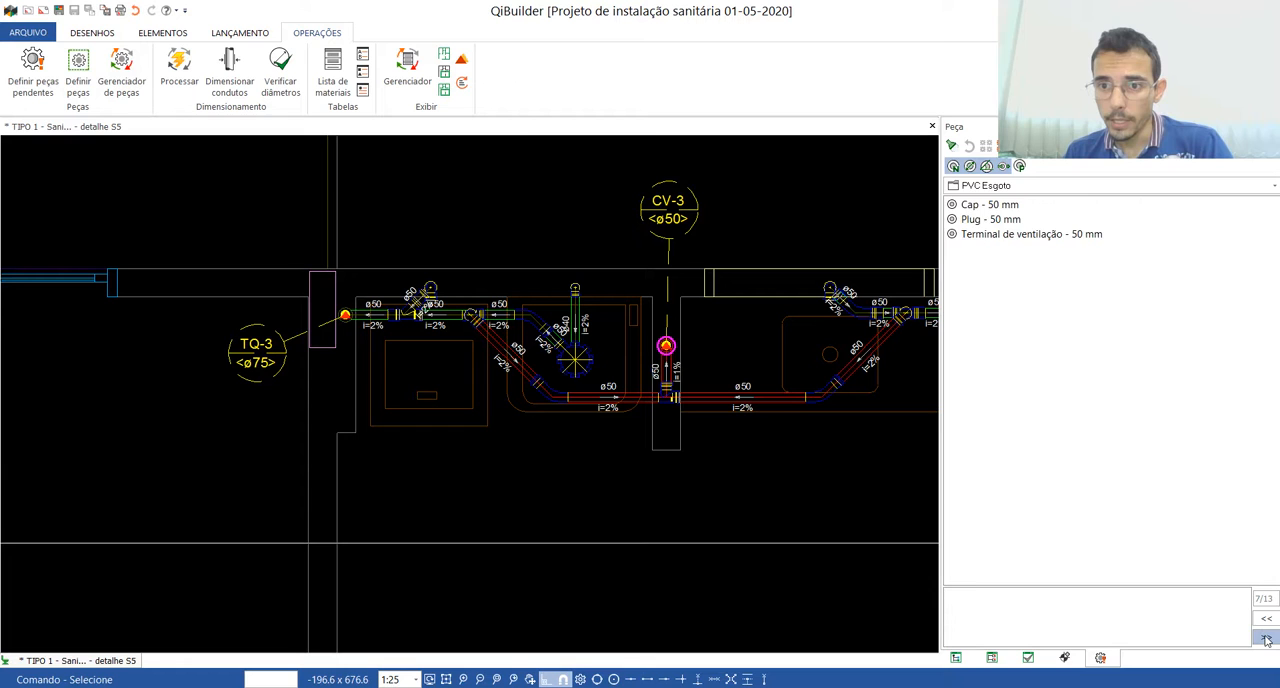
{"action": "left_click", "coordinate": [1266, 639]}
{"action": "left_click", "coordinate": [1266, 621]}
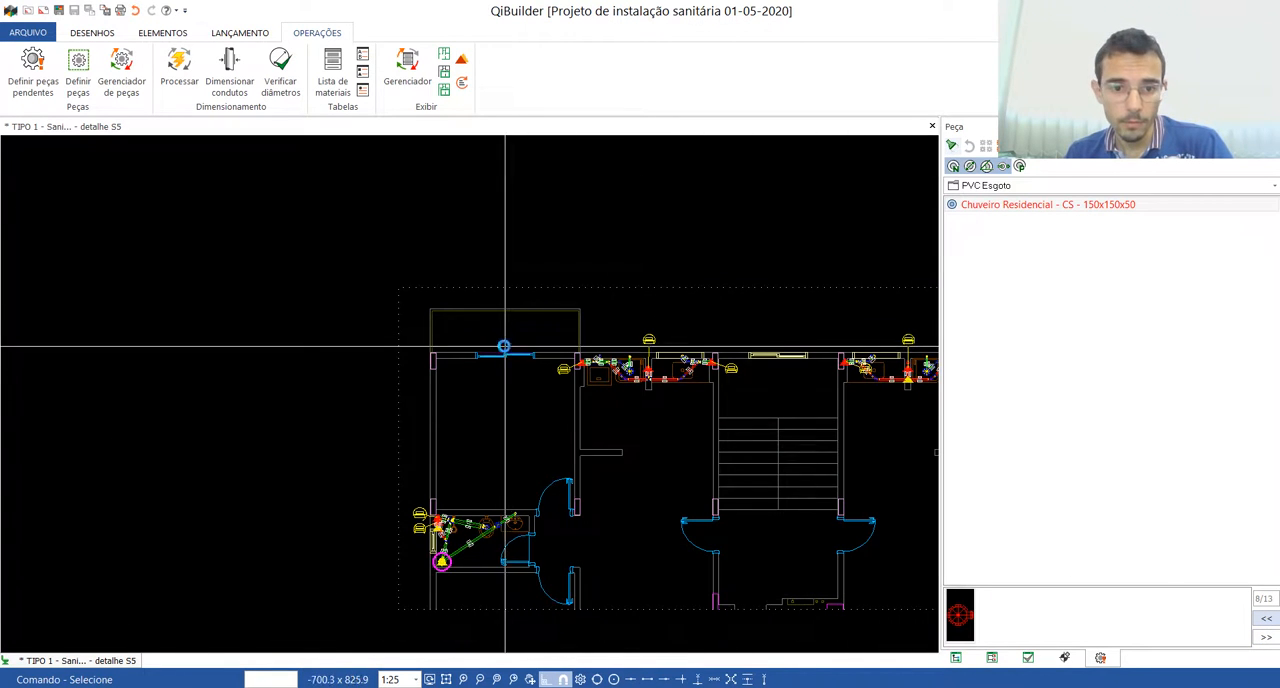
{"action": "left_click", "coordinate": [1267, 639]}
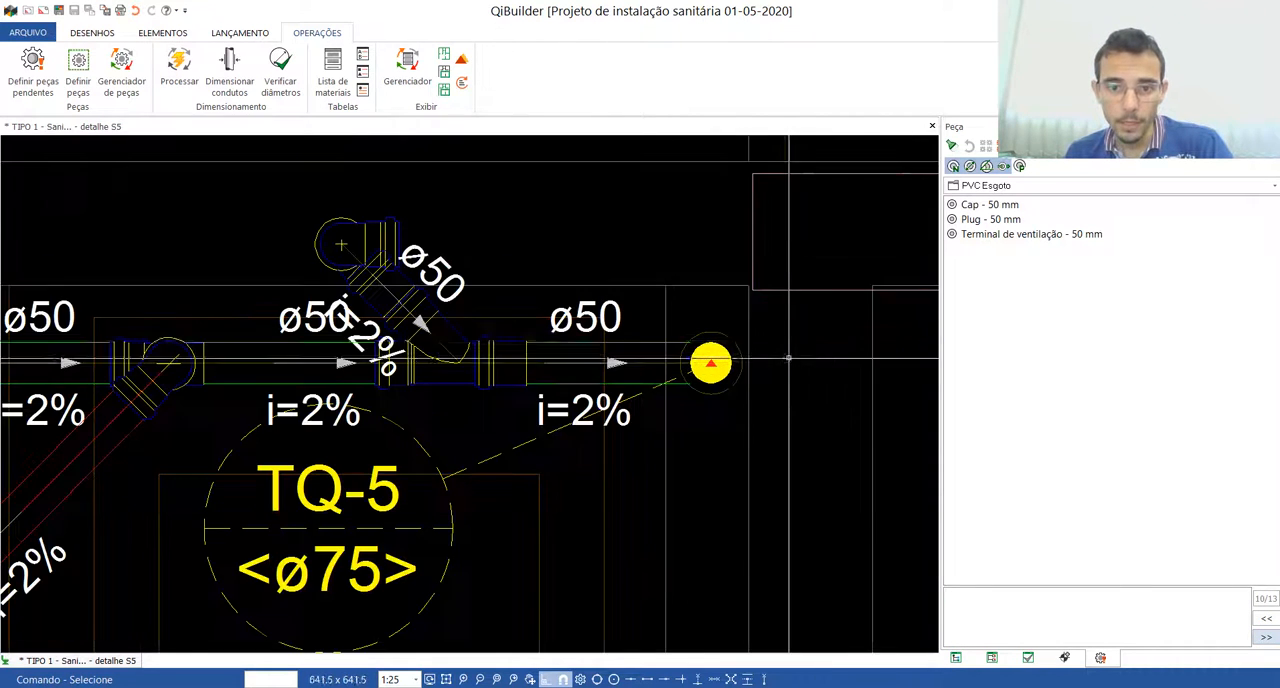
{"action": "left_click", "coordinate": [954, 145]}
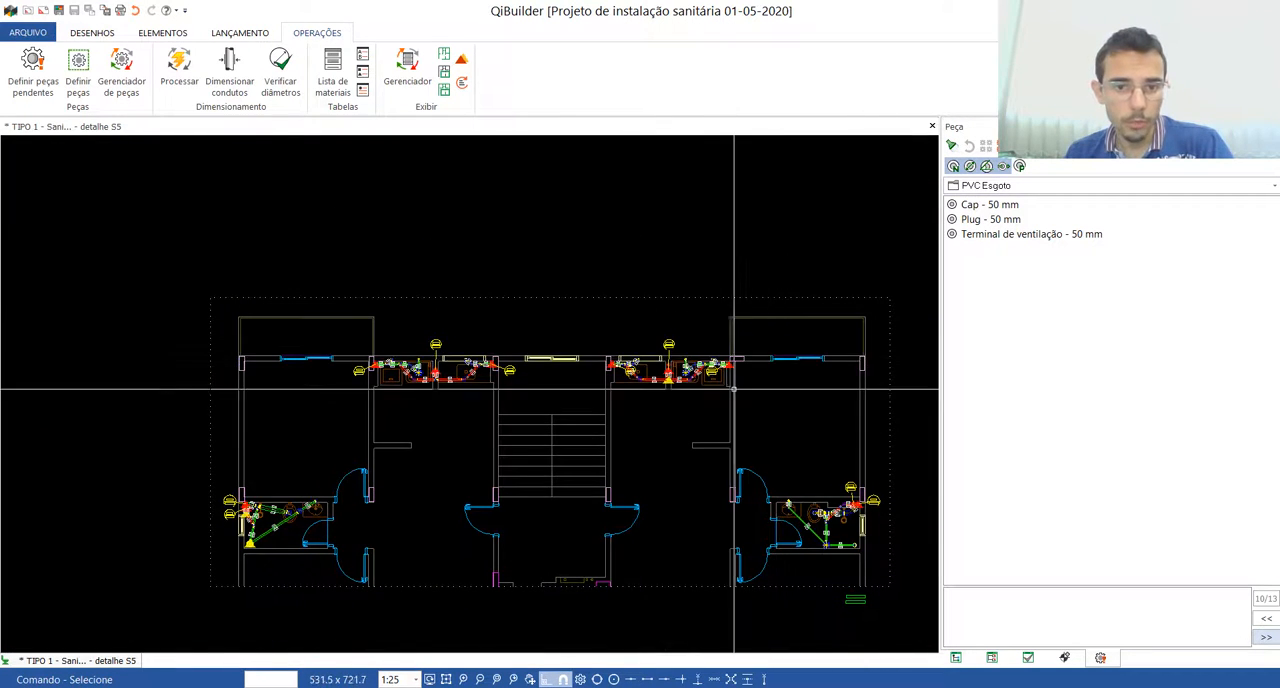
{"action": "scroll", "coordinate": [729, 383], "scroll_direction": "up", "scroll_amount": 5}
{"action": "scroll", "coordinate": [862, 255], "scroll_direction": "down", "scroll_amount": 5}
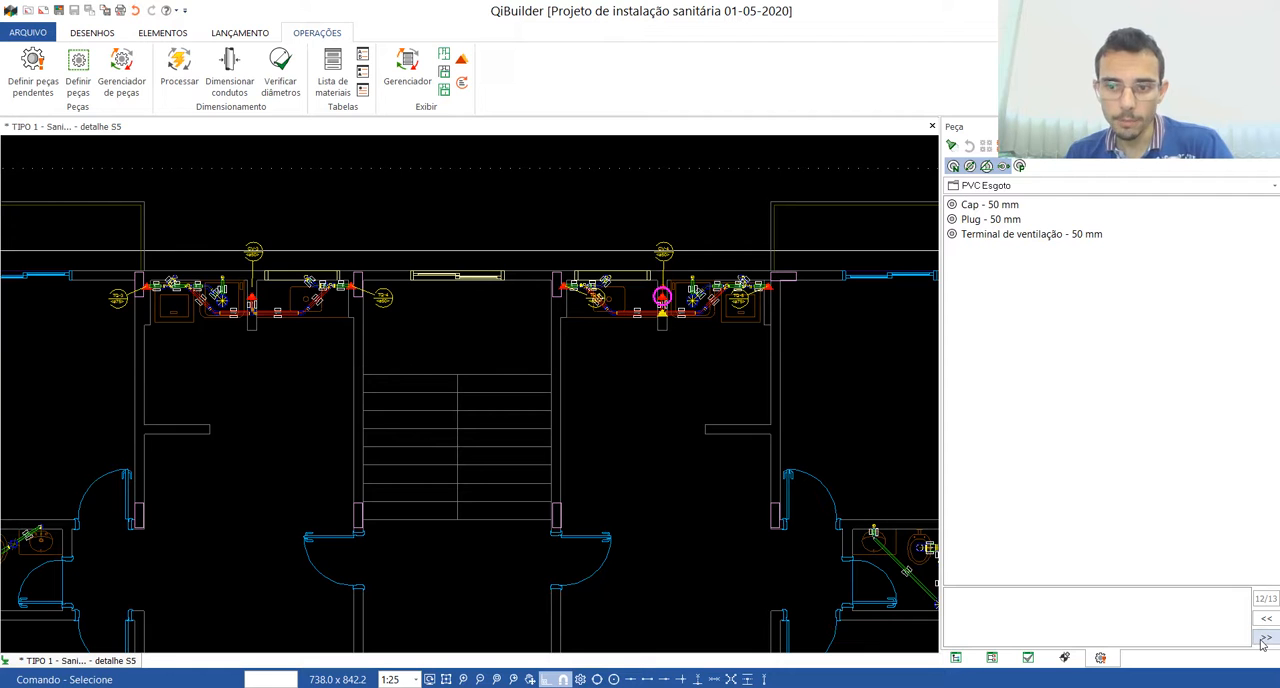
{"action": "scroll", "coordinate": [660, 309], "scroll_direction": "up", "scroll_amount": 5}
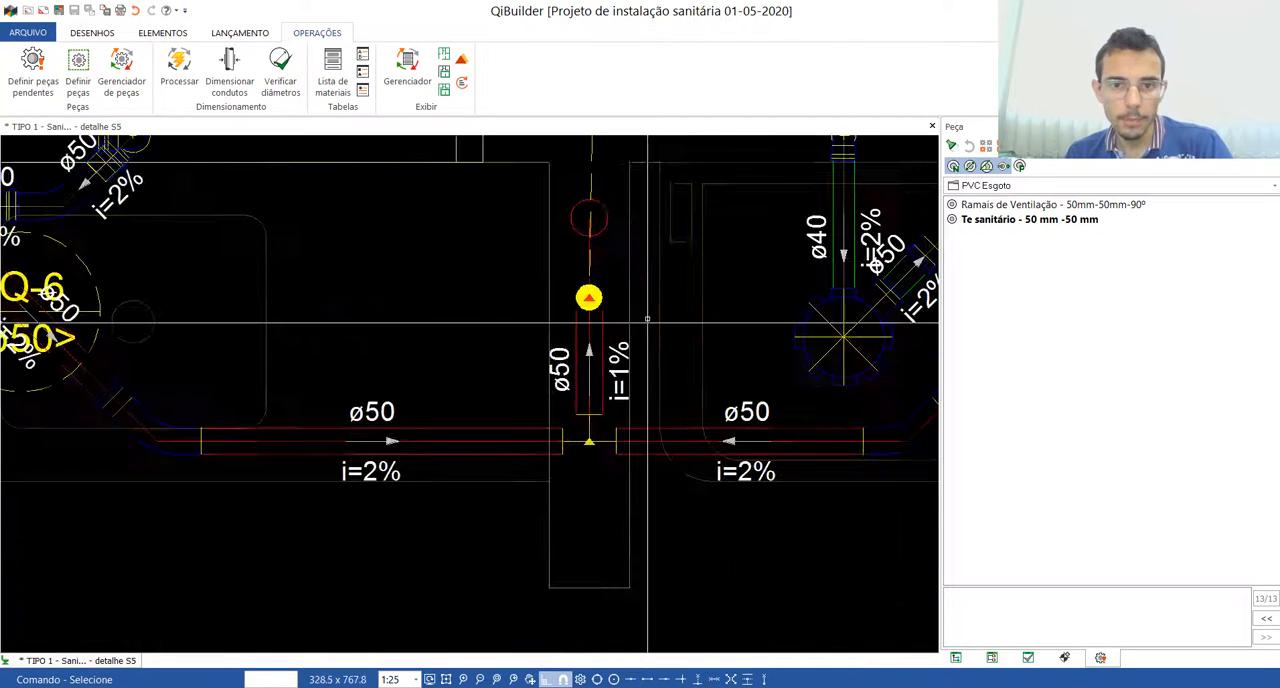
{"action": "double_click", "coordinate": [1002, 219]}
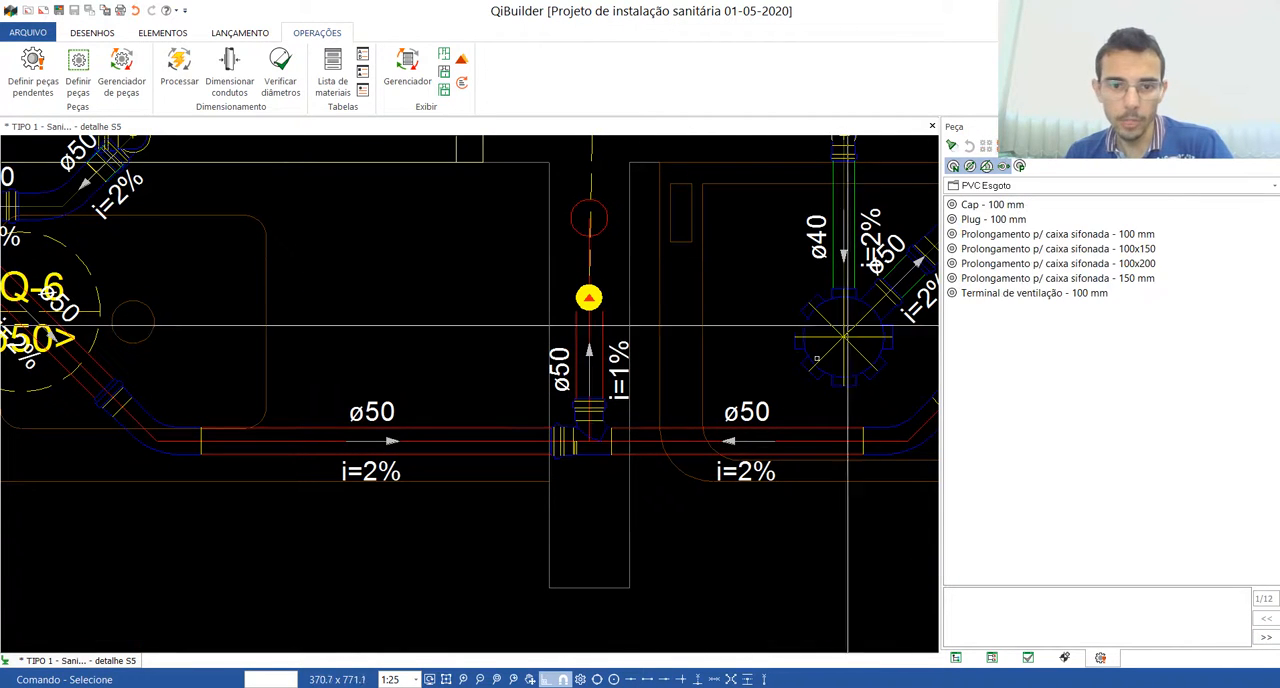
{"action": "key", "text": "Escape"}
Step: Examine the kitchen and service area fittings around CV-3 and CV-4 and the bathroom piping at TQ-1 and CV-2 for remaining pending parts
{"action": "scroll", "coordinate": [689, 407], "scroll_direction": "down", "scroll_amount": 6}
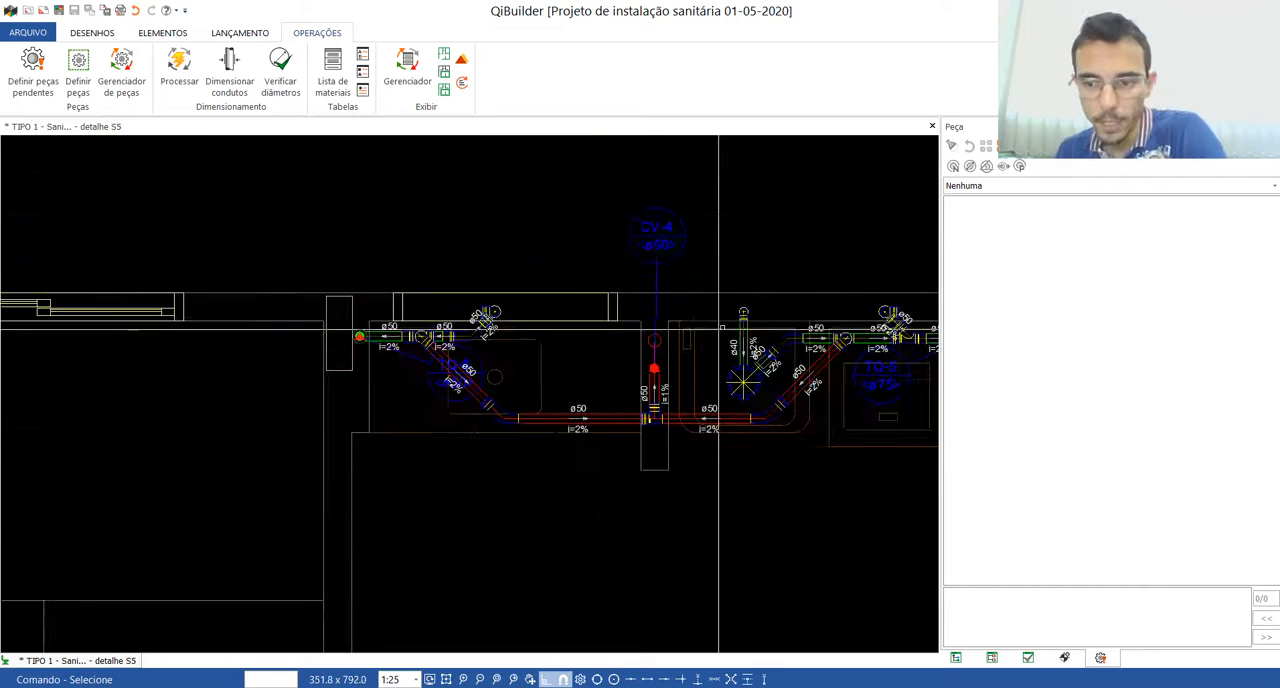
{"action": "scroll", "coordinate": [448, 432], "scroll_direction": "up", "scroll_amount": 6}
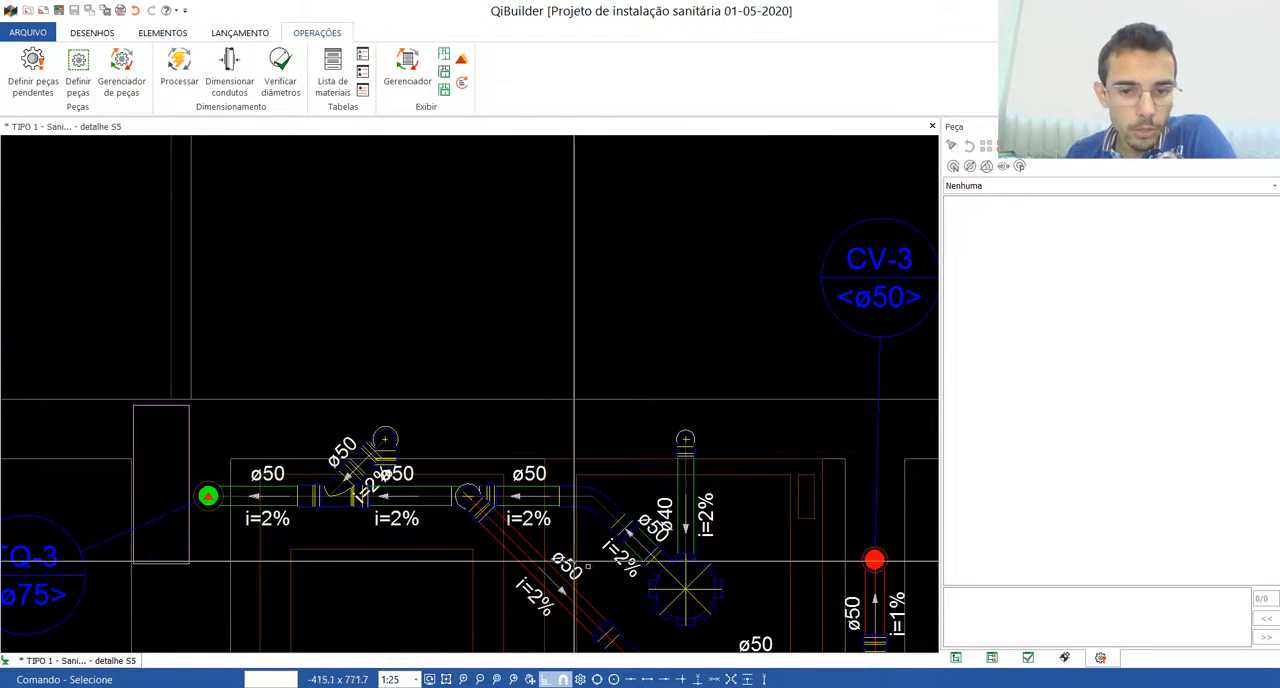
{"action": "scroll", "coordinate": [490, 407], "scroll_direction": "down", "scroll_amount": 3}
{"action": "scroll", "coordinate": [648, 572], "scroll_direction": "up", "scroll_amount": 5}
{"action": "scroll", "coordinate": [583, 400], "scroll_direction": "down", "scroll_amount": 3}
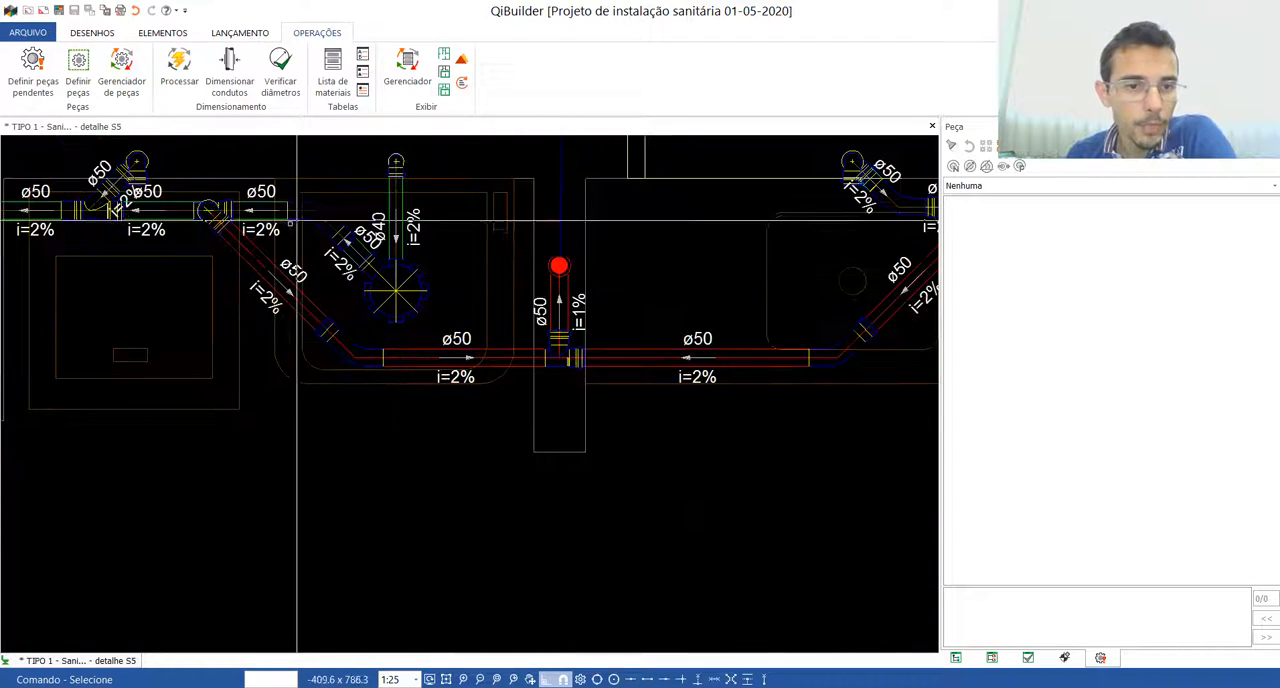
{"action": "scroll", "coordinate": [403, 337], "scroll_direction": "down", "scroll_amount": 2}
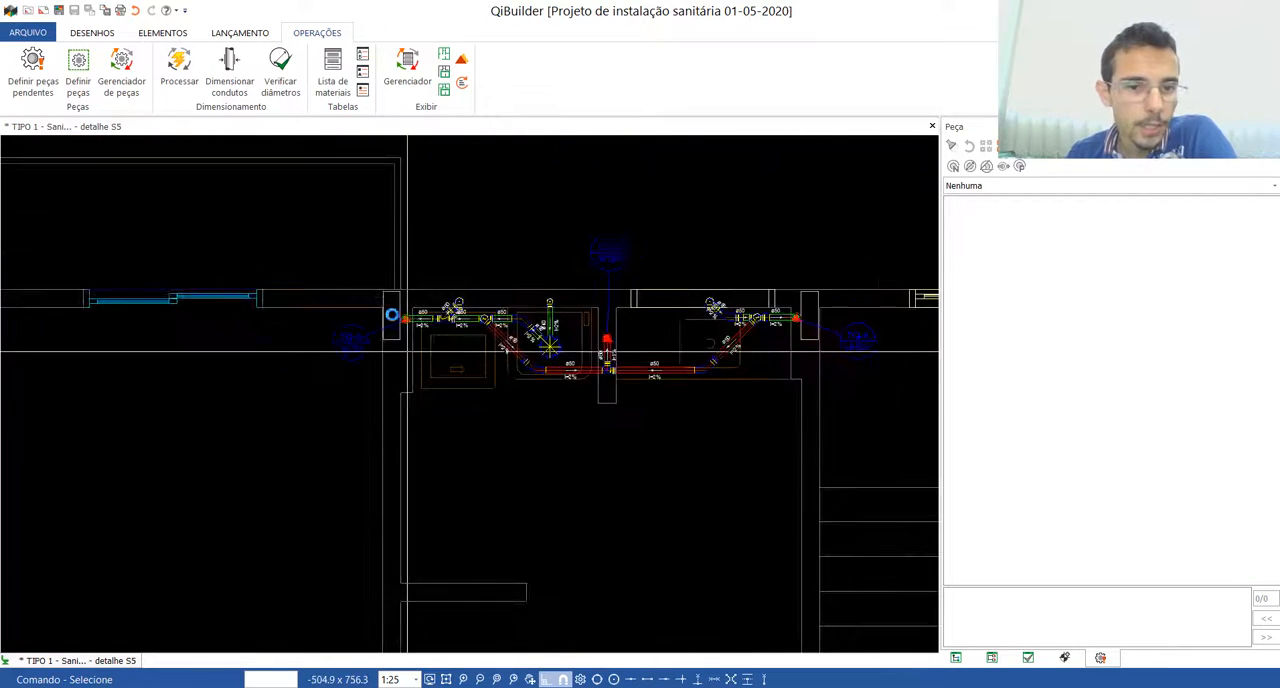
{"action": "scroll", "coordinate": [374, 309], "scroll_direction": "up", "scroll_amount": 4}
{"action": "scroll", "coordinate": [435, 298], "scroll_direction": "down", "scroll_amount": 4}
{"action": "scroll", "coordinate": [435, 298], "scroll_direction": "down", "scroll_amount": 3}
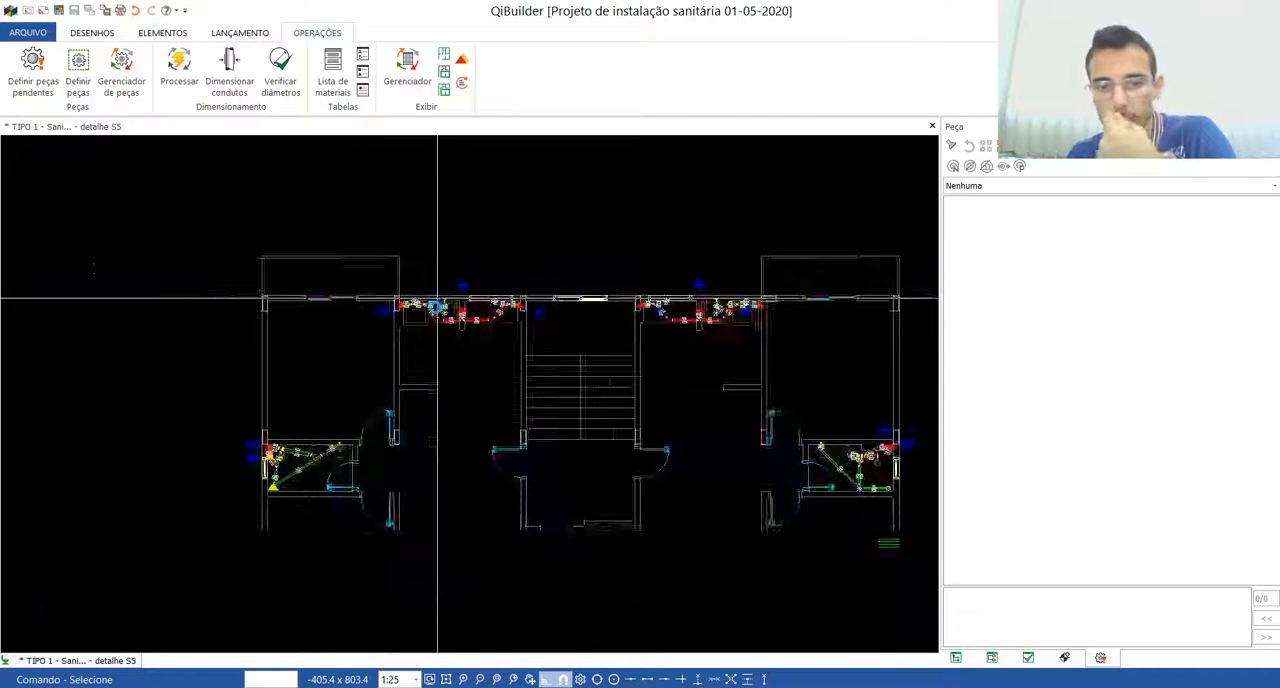
{"action": "scroll", "coordinate": [337, 357], "scroll_direction": "up", "scroll_amount": 6}
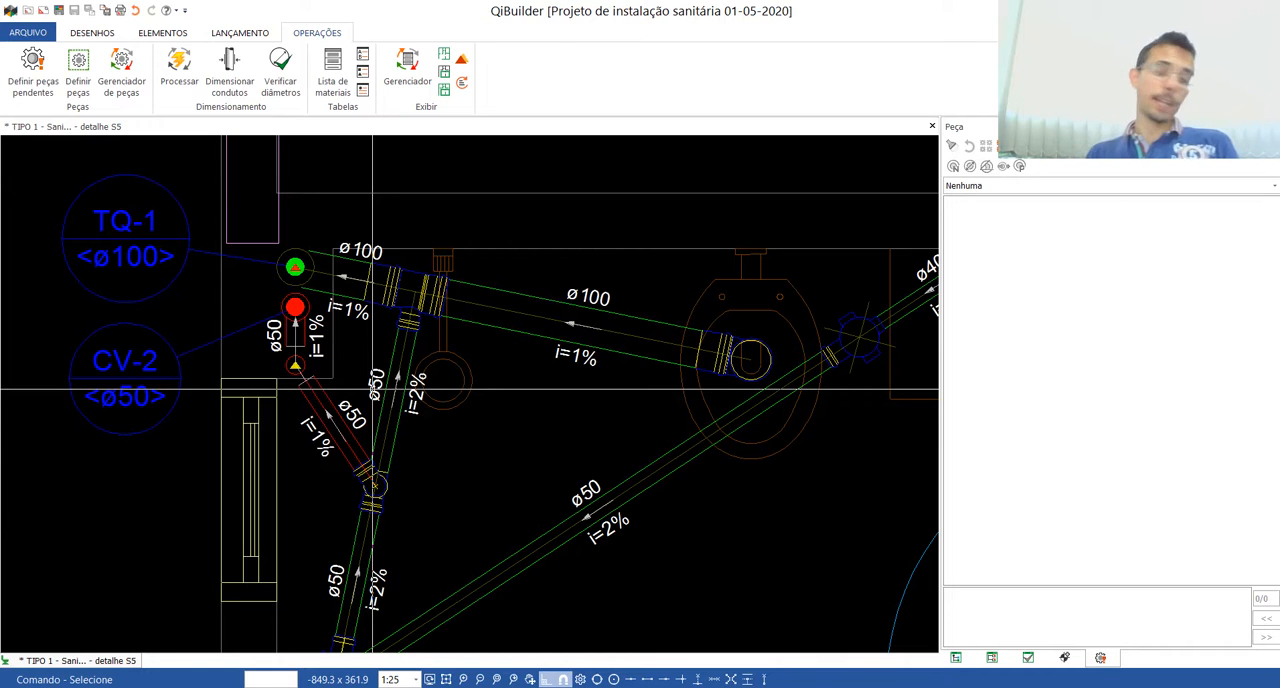
{"action": "scroll", "coordinate": [305, 420], "scroll_direction": "down", "scroll_amount": 6}
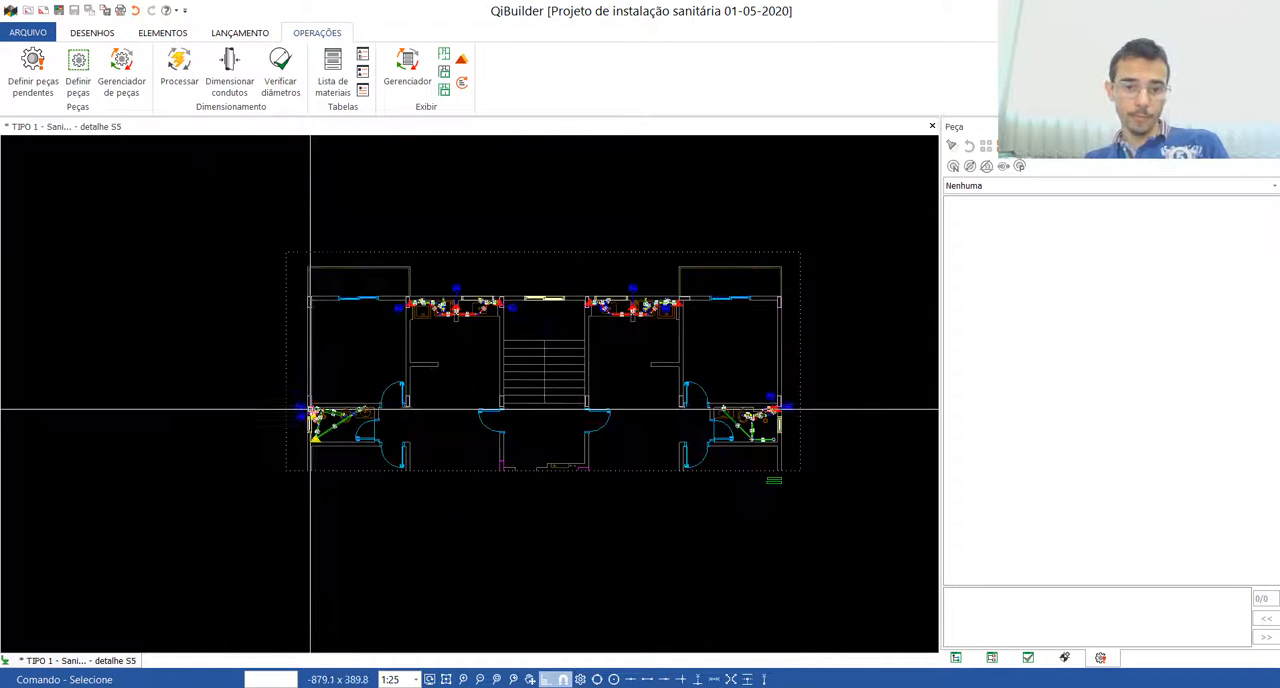
{"action": "scroll", "coordinate": [577, 337], "scroll_direction": "up", "scroll_amount": 3}
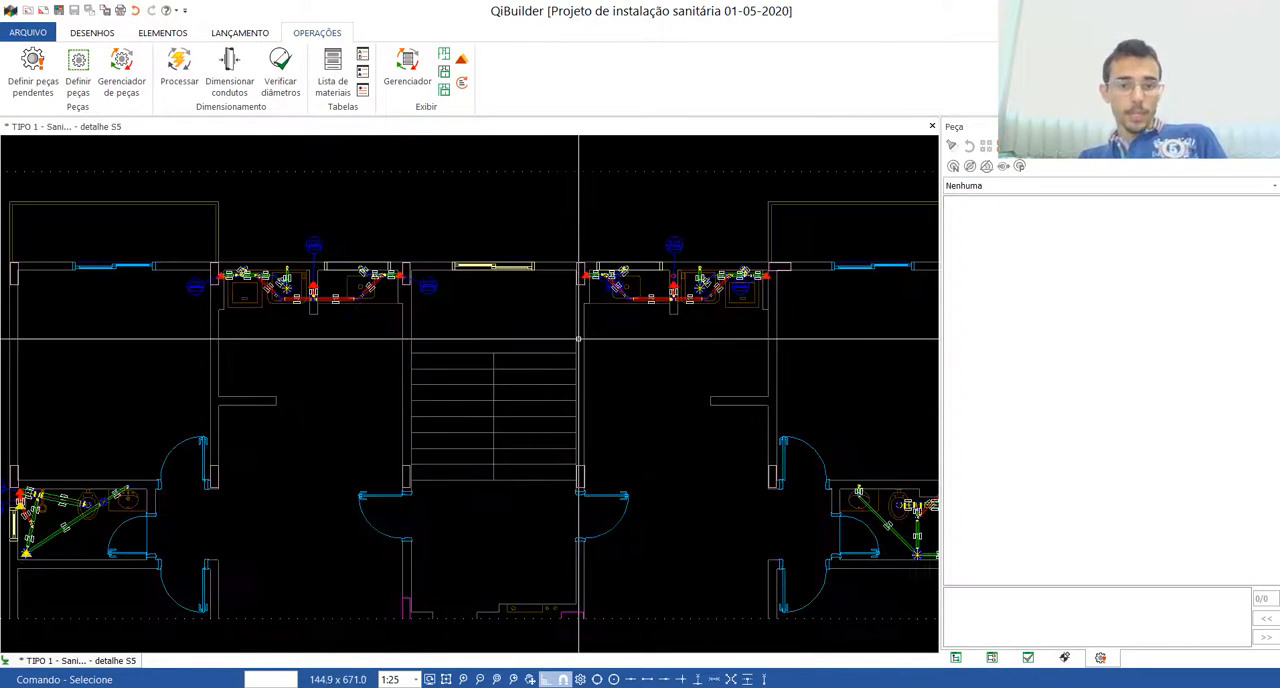
{"action": "scroll", "coordinate": [575, 345], "scroll_direction": "down", "scroll_amount": 2}
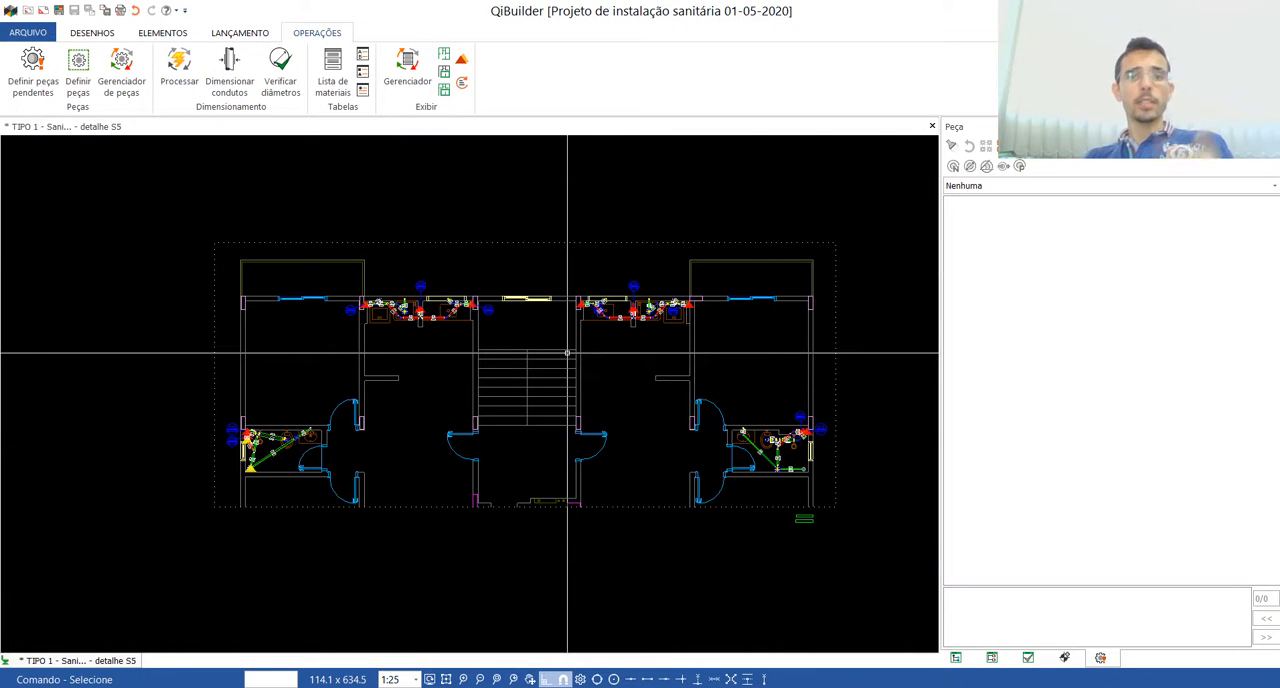